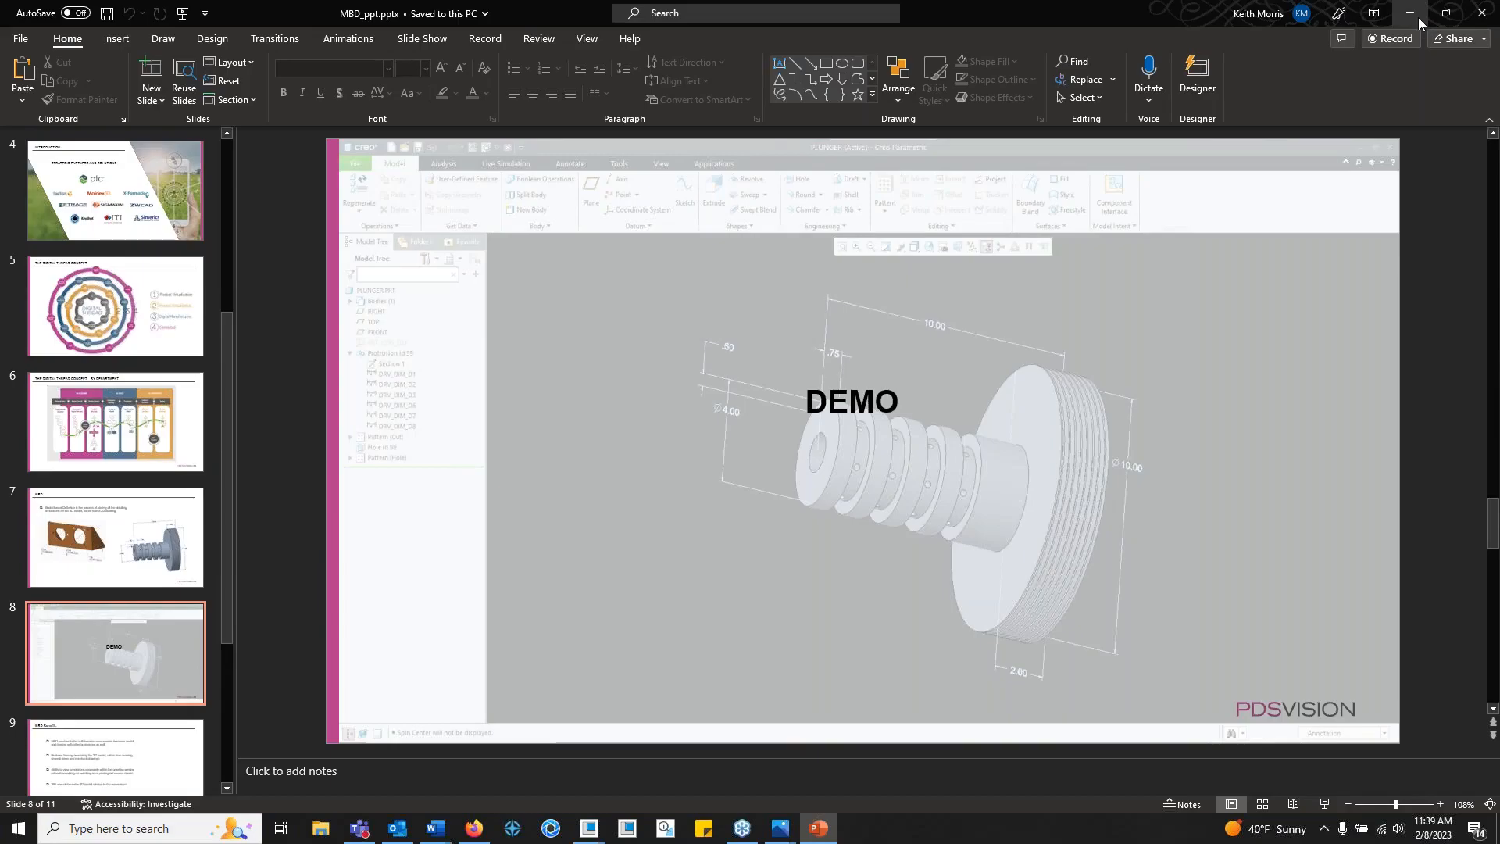
# Step: Switch from PowerPoint to the BASE_MBD_BLANK part in Creo Parametric and bring up its annotation tools with the FRONT annotation plane active
pyautogui.click(1417, 19)
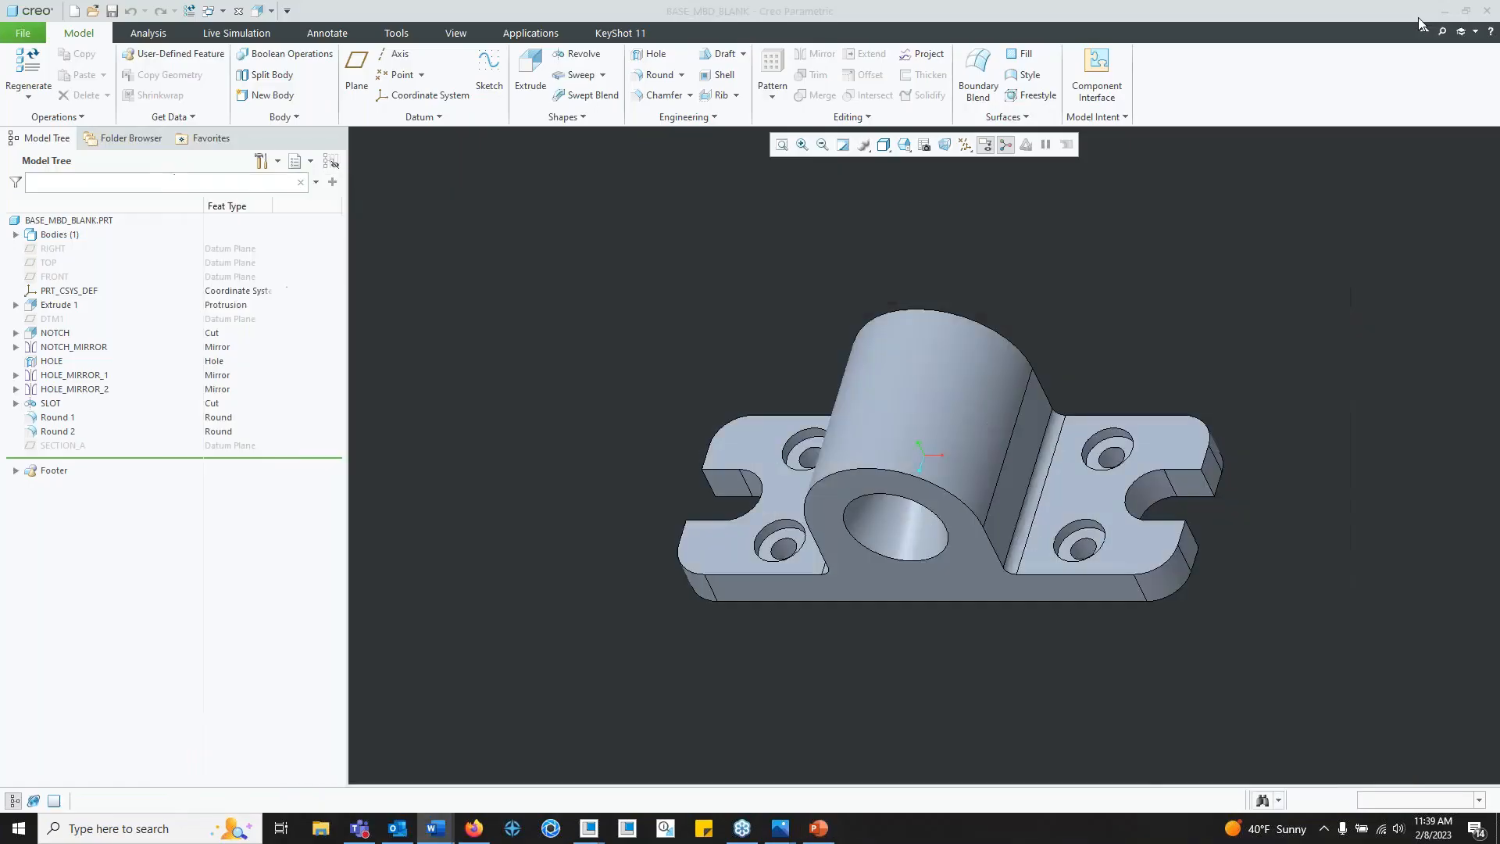
pyautogui.click(439, 5)
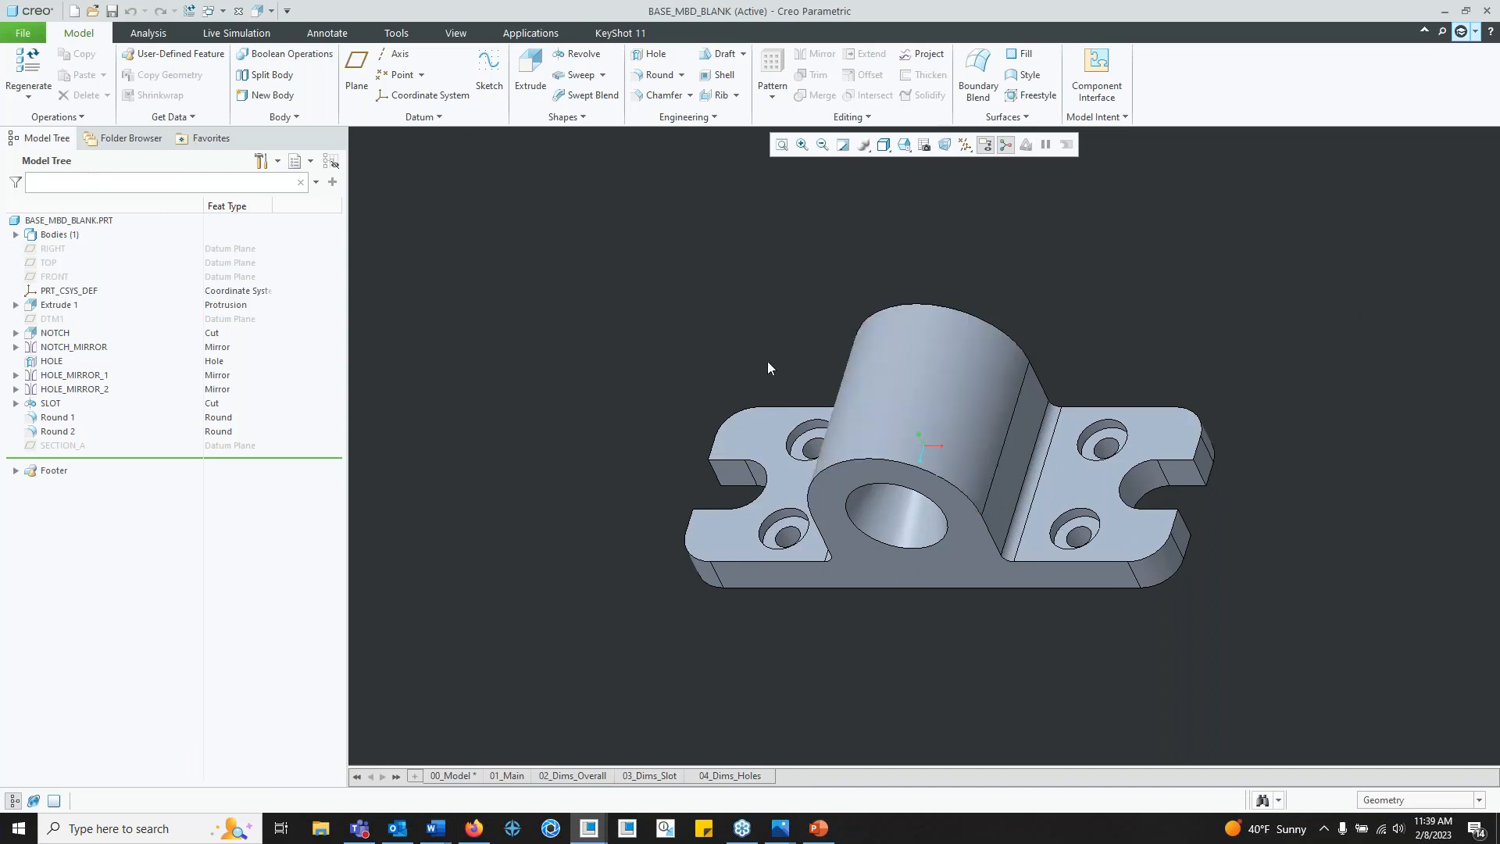
pyautogui.click(322, 33)
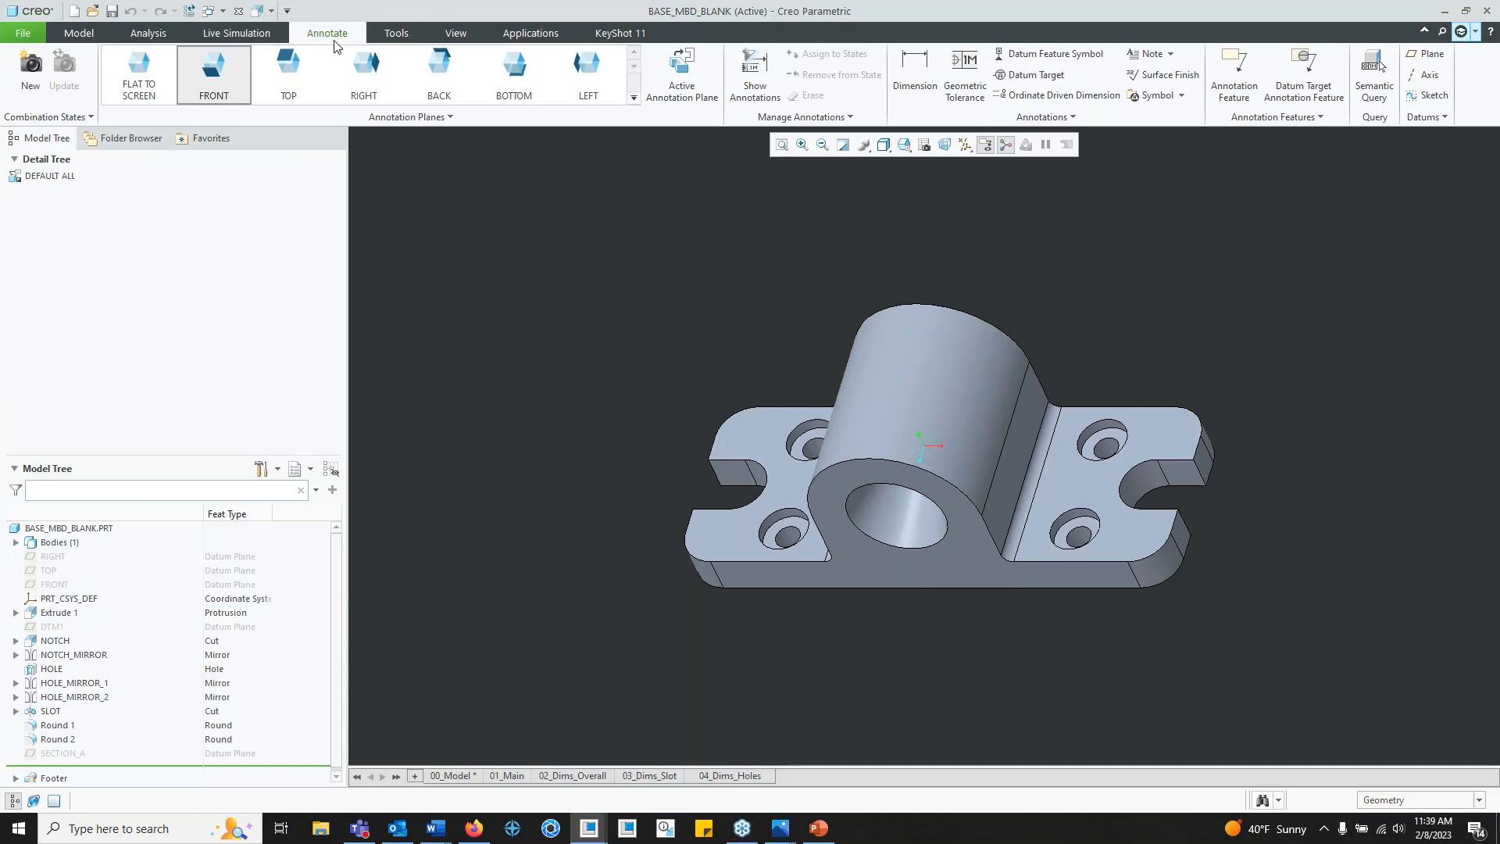
pyautogui.click(235, 74)
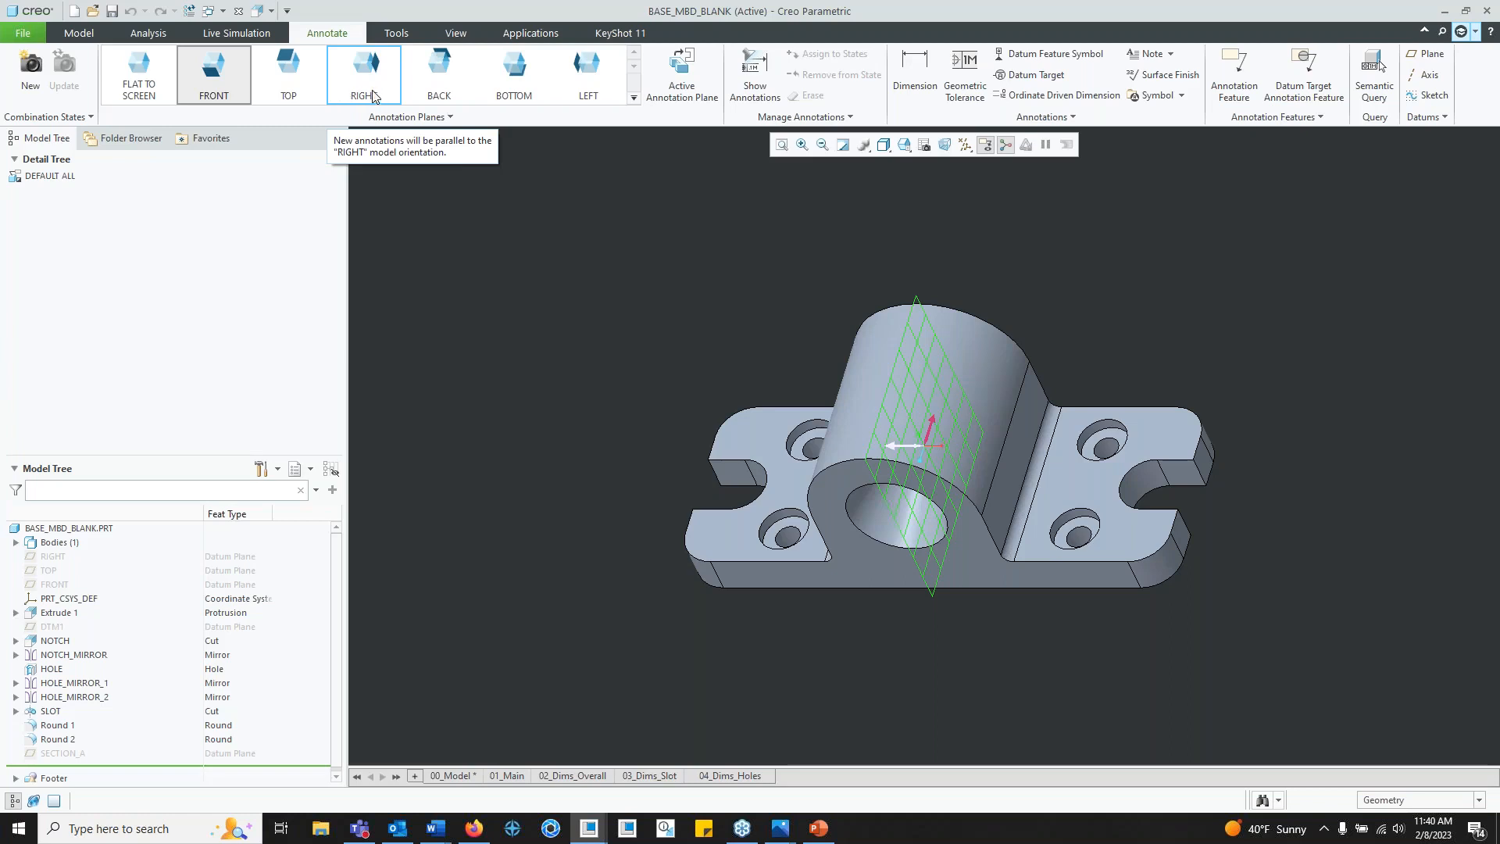
pyautogui.click(201, 78)
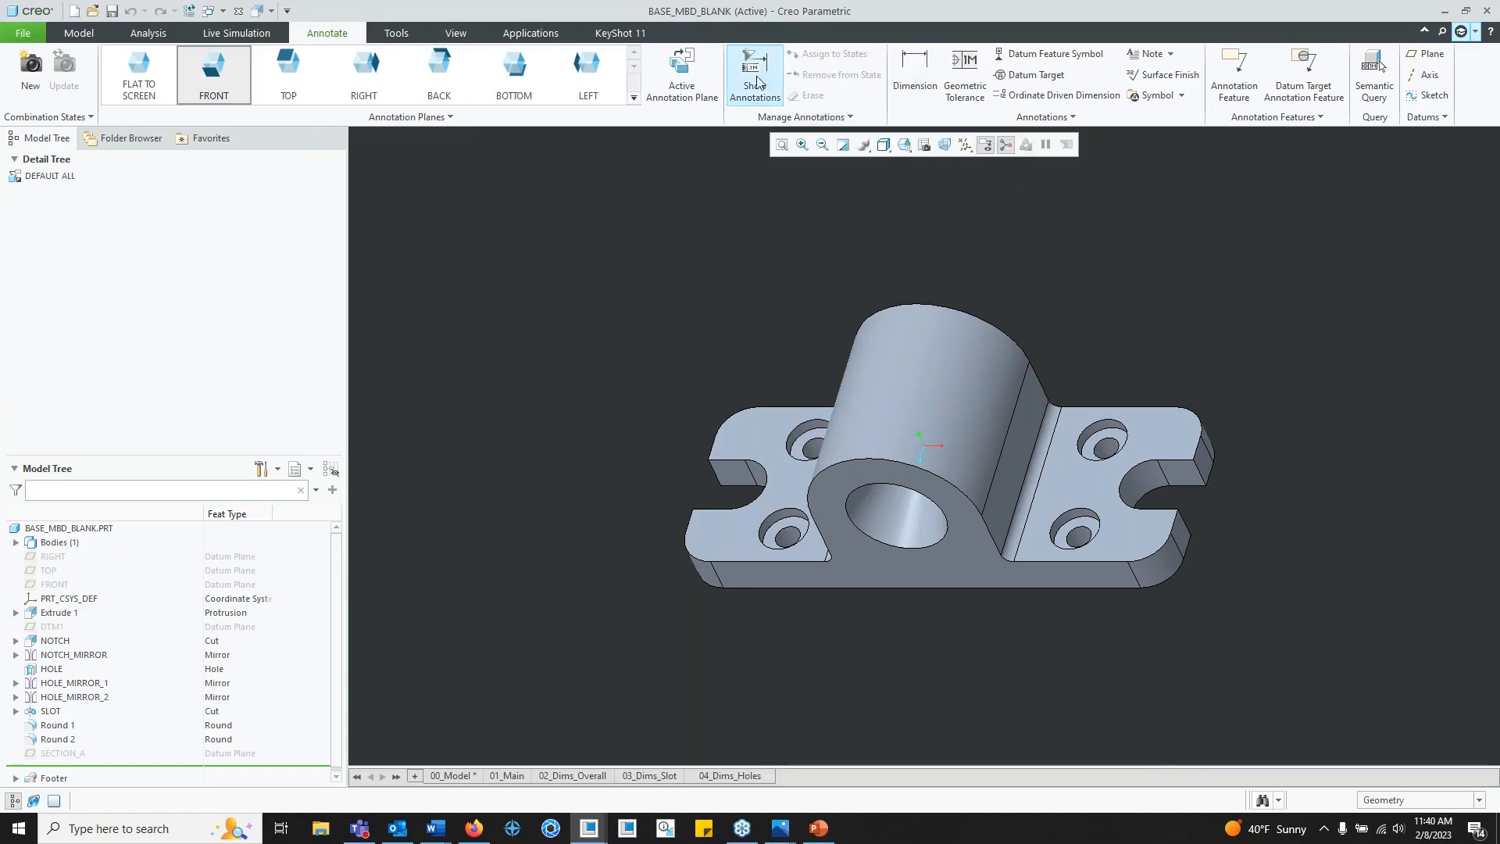
pyautogui.click(802, 117)
pyautogui.click(817, 117)
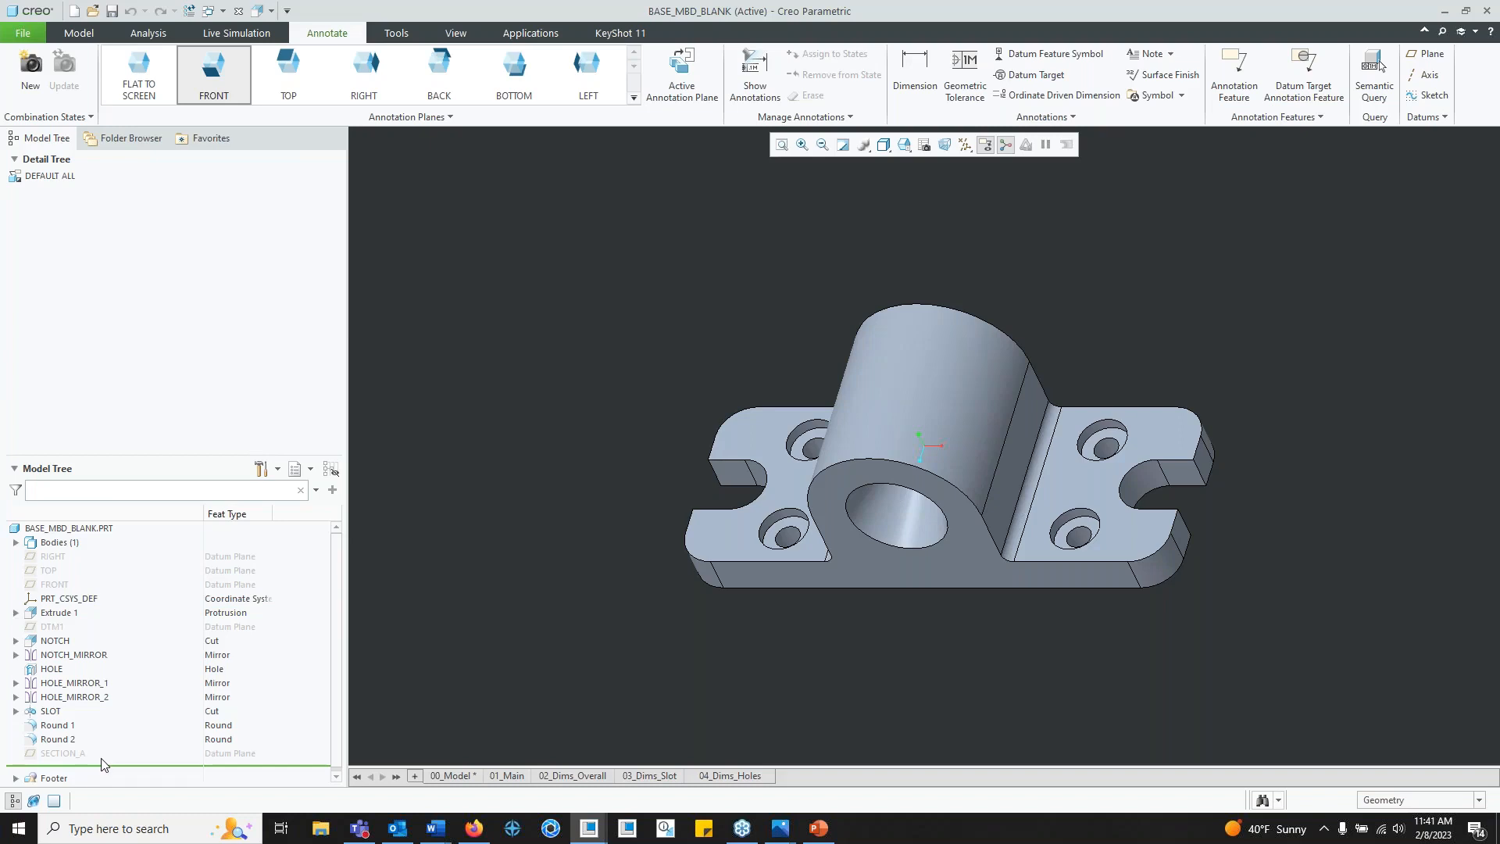
# Step: Expand the Footer annotation features in the model tree and review the list of all combination states in the View Manager
pyautogui.click(16, 777)
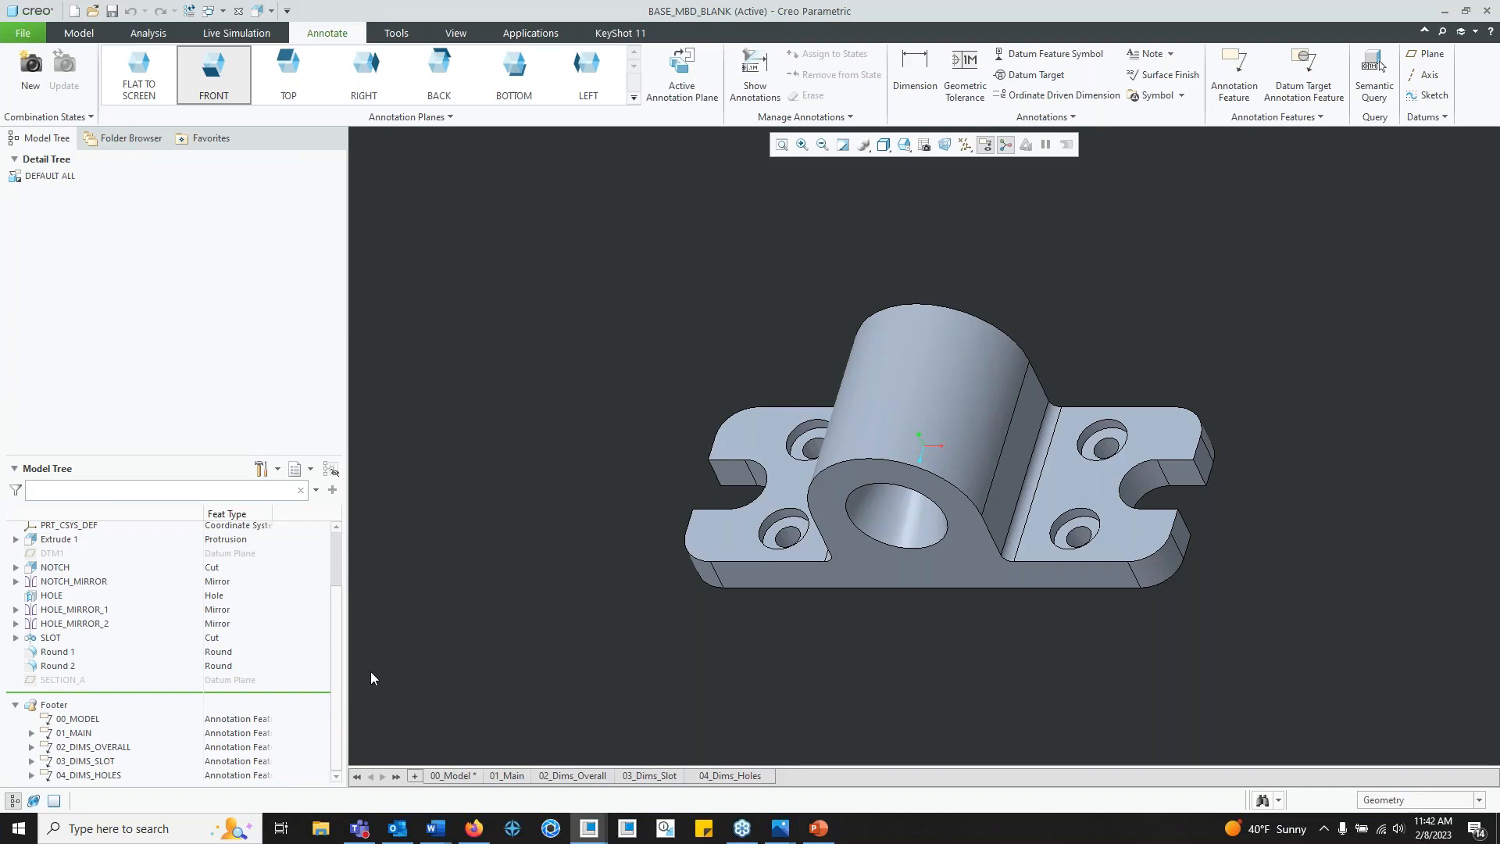
pyautogui.click(924, 145)
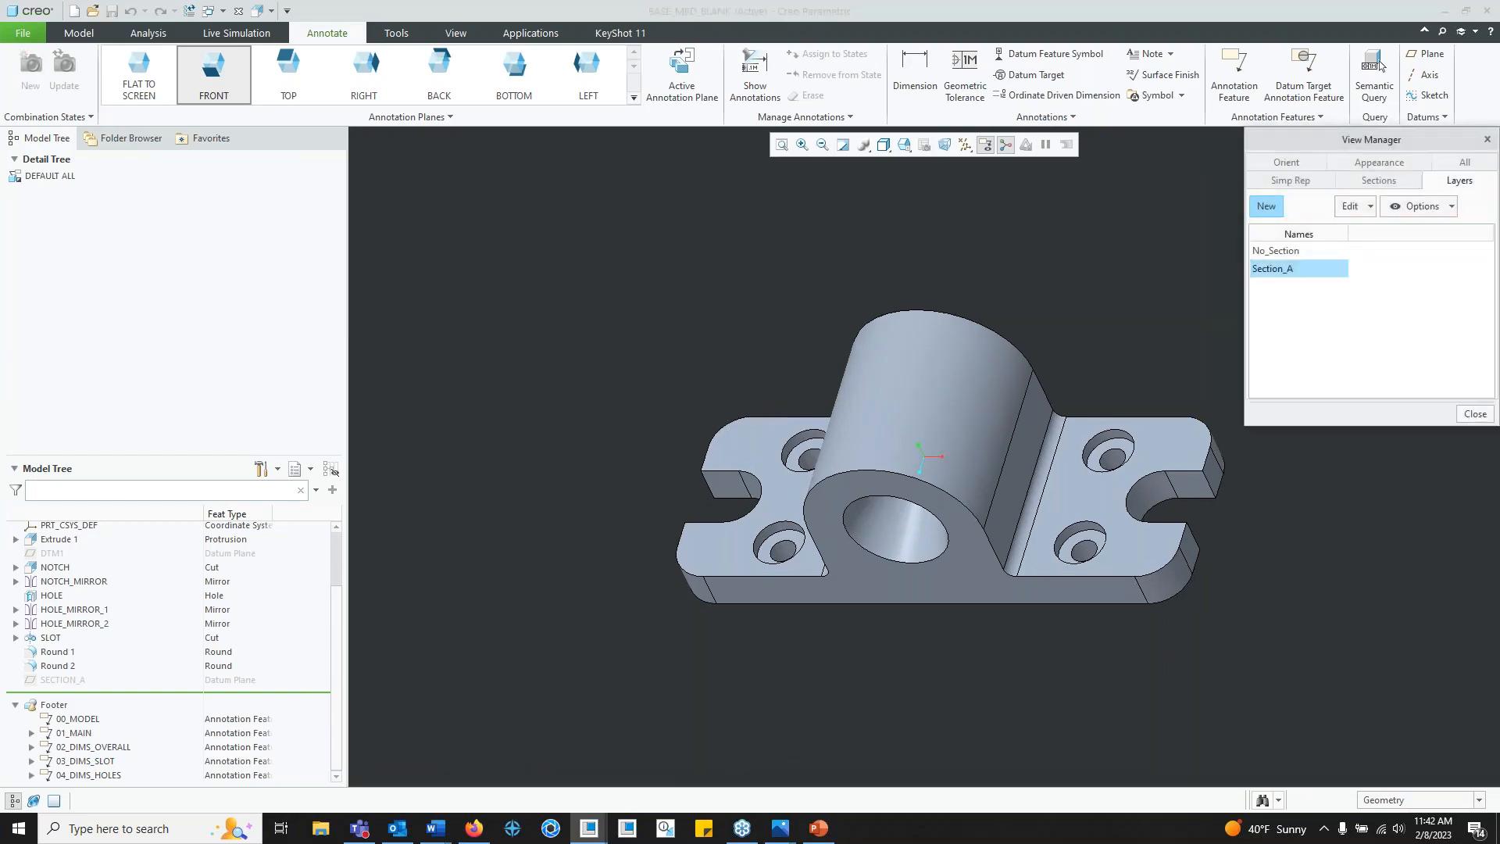
pyautogui.click(1480, 162)
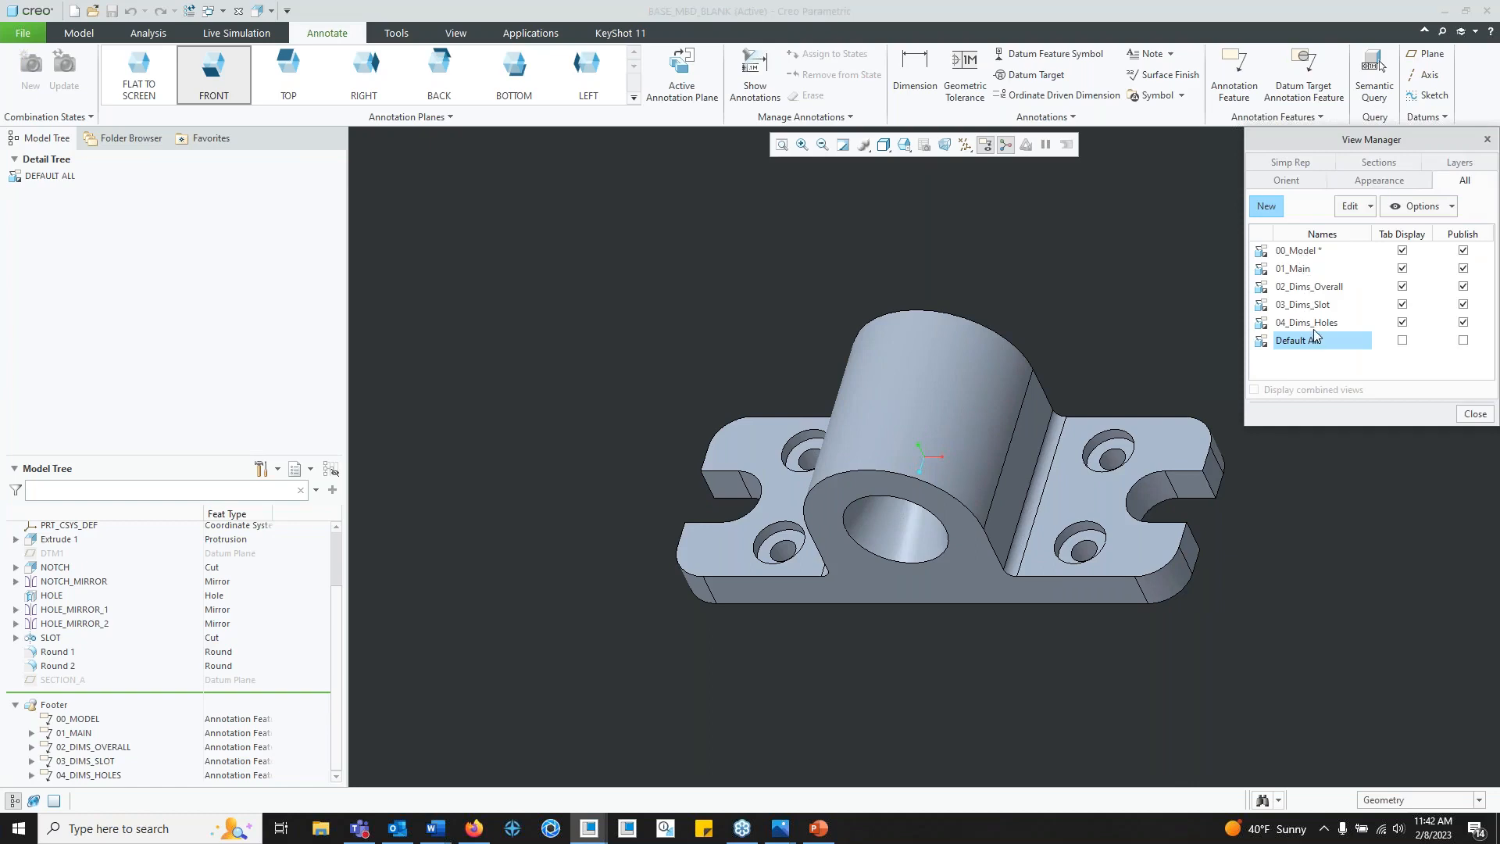
pyautogui.moveTo(1315, 331)
pyautogui.click(1459, 417)
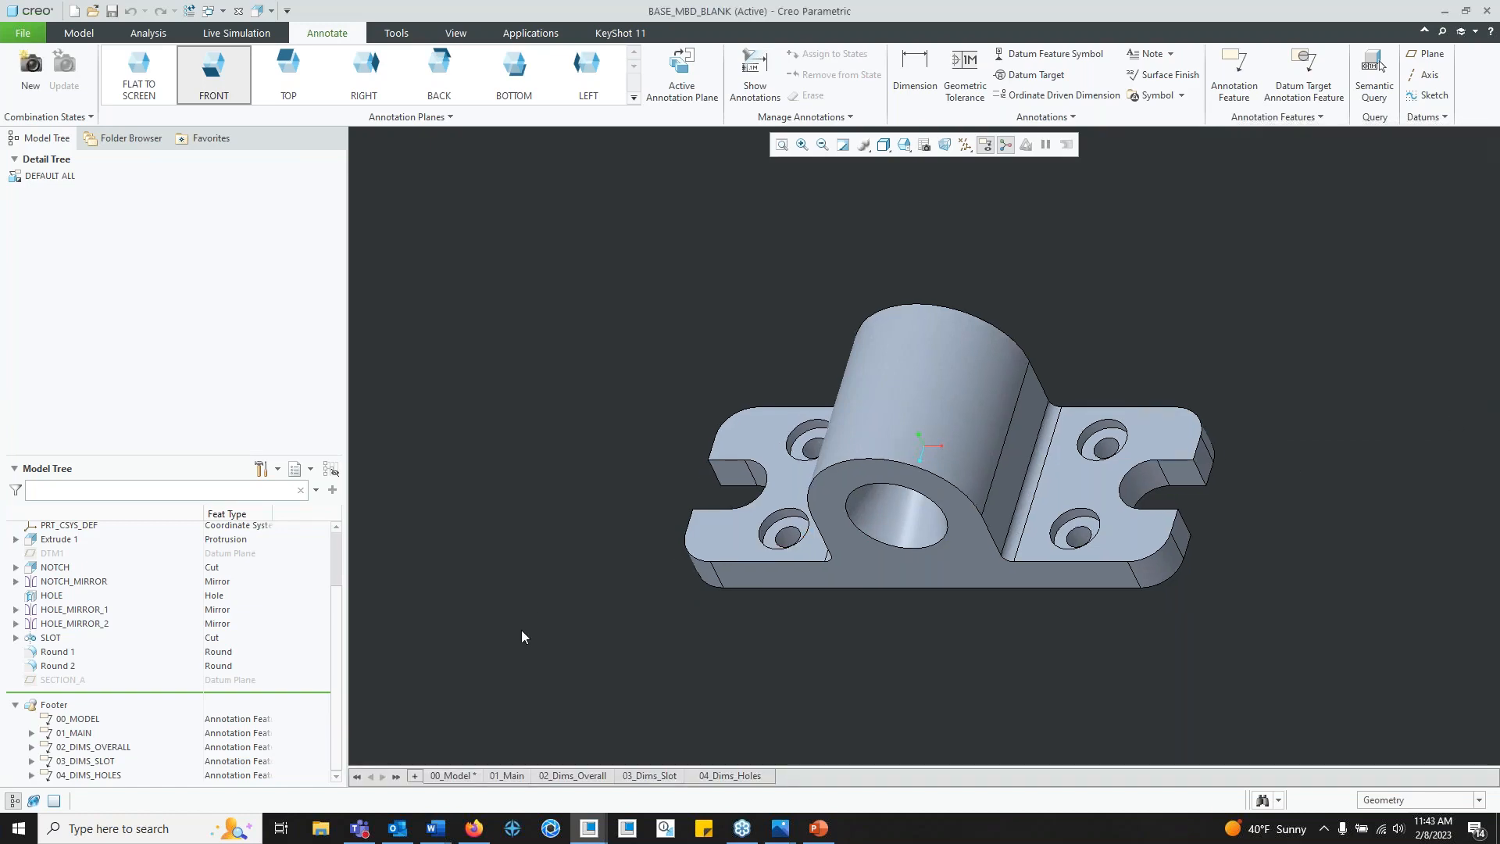
# Step: Activate the 00_Model combination state of BASE_MBD_BLANK and proceed to 01_Main
pyautogui.click(464, 776)
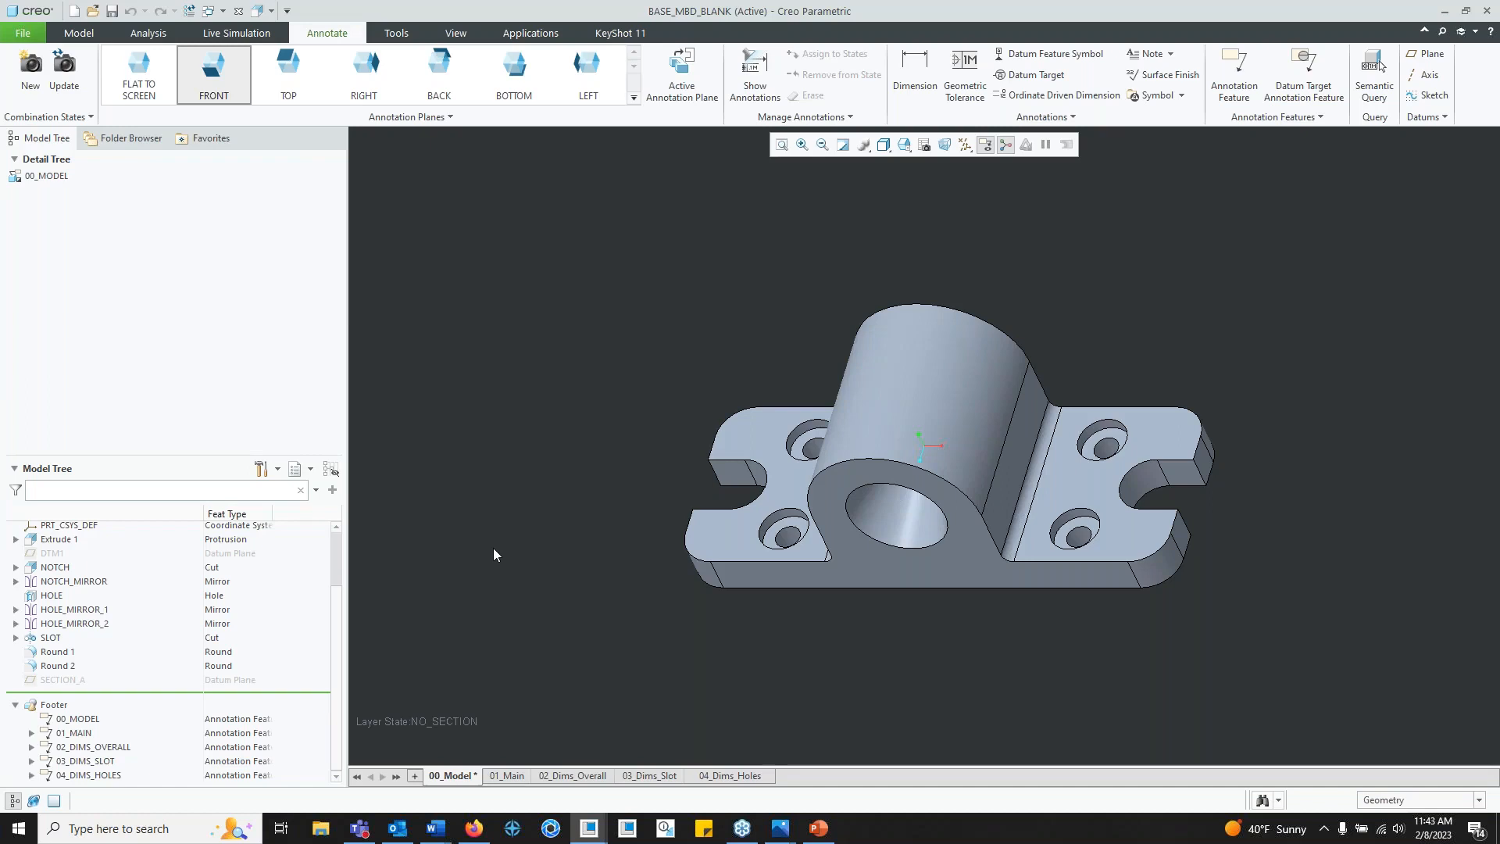
pyautogui.click(503, 777)
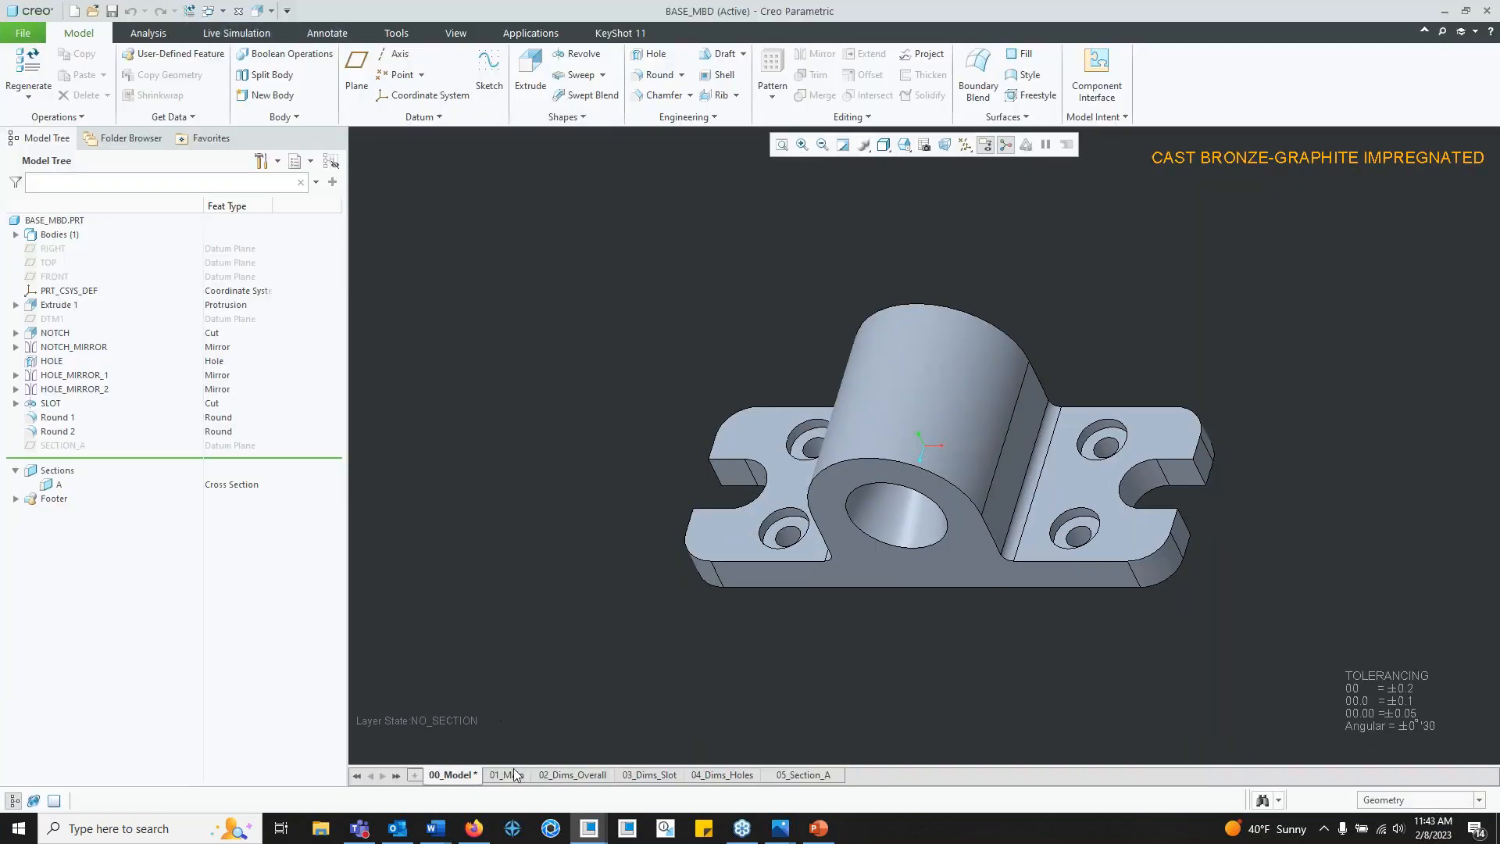
# Step: In the BASE_MBD part, activate the 01_Main combination state with the site map and set the annotation plane to FLAT TO SCREEN
pyautogui.click(514, 774)
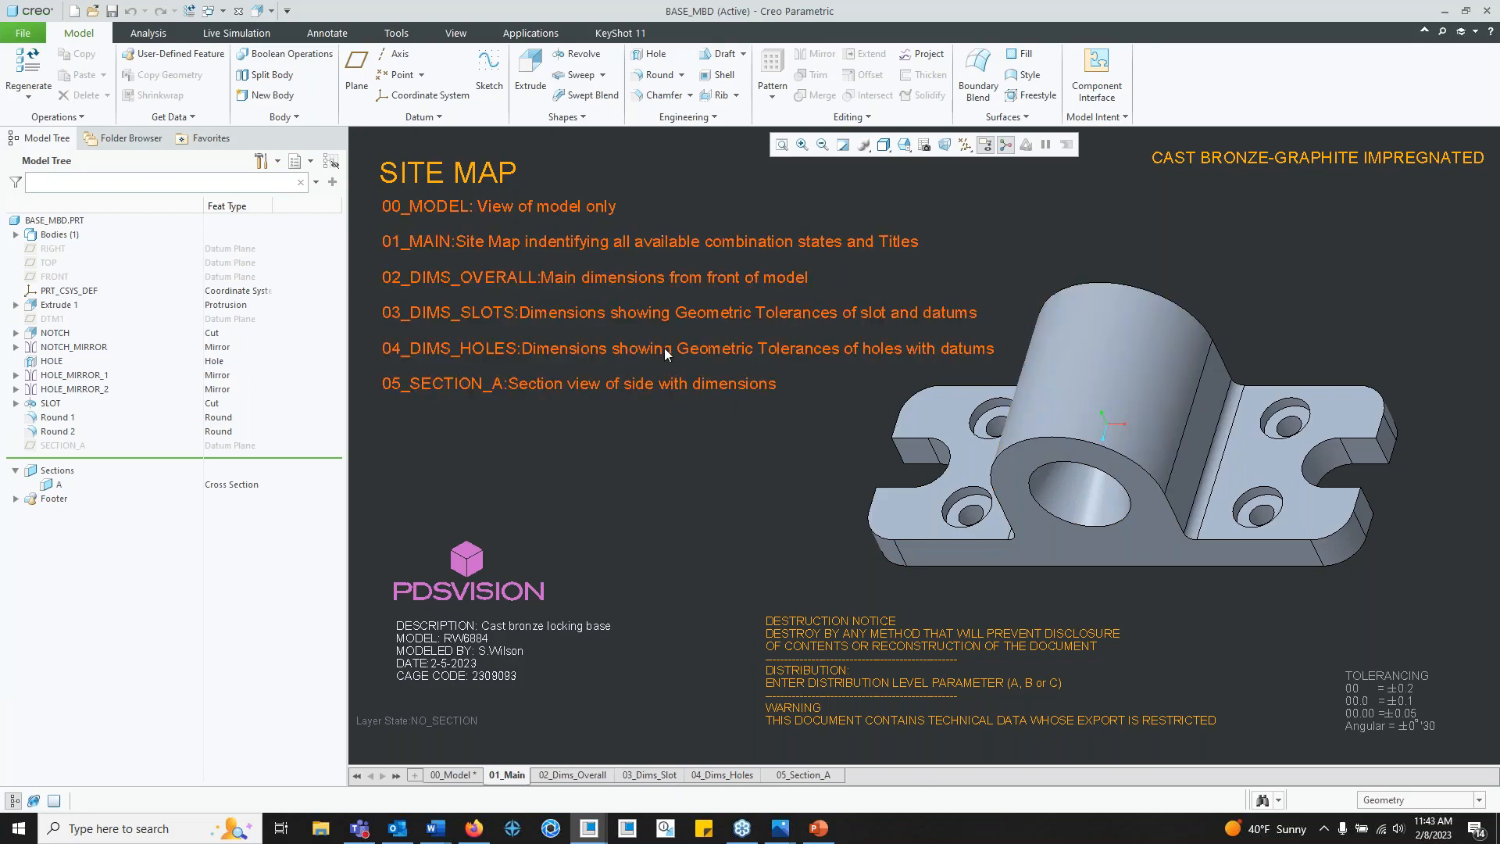
pyautogui.moveTo(781, 430)
pyautogui.mouseDown(button='middle')
pyautogui.moveTo(840, 382)
pyautogui.moveTo(798, 408)
pyautogui.mouseUp(button='middle')
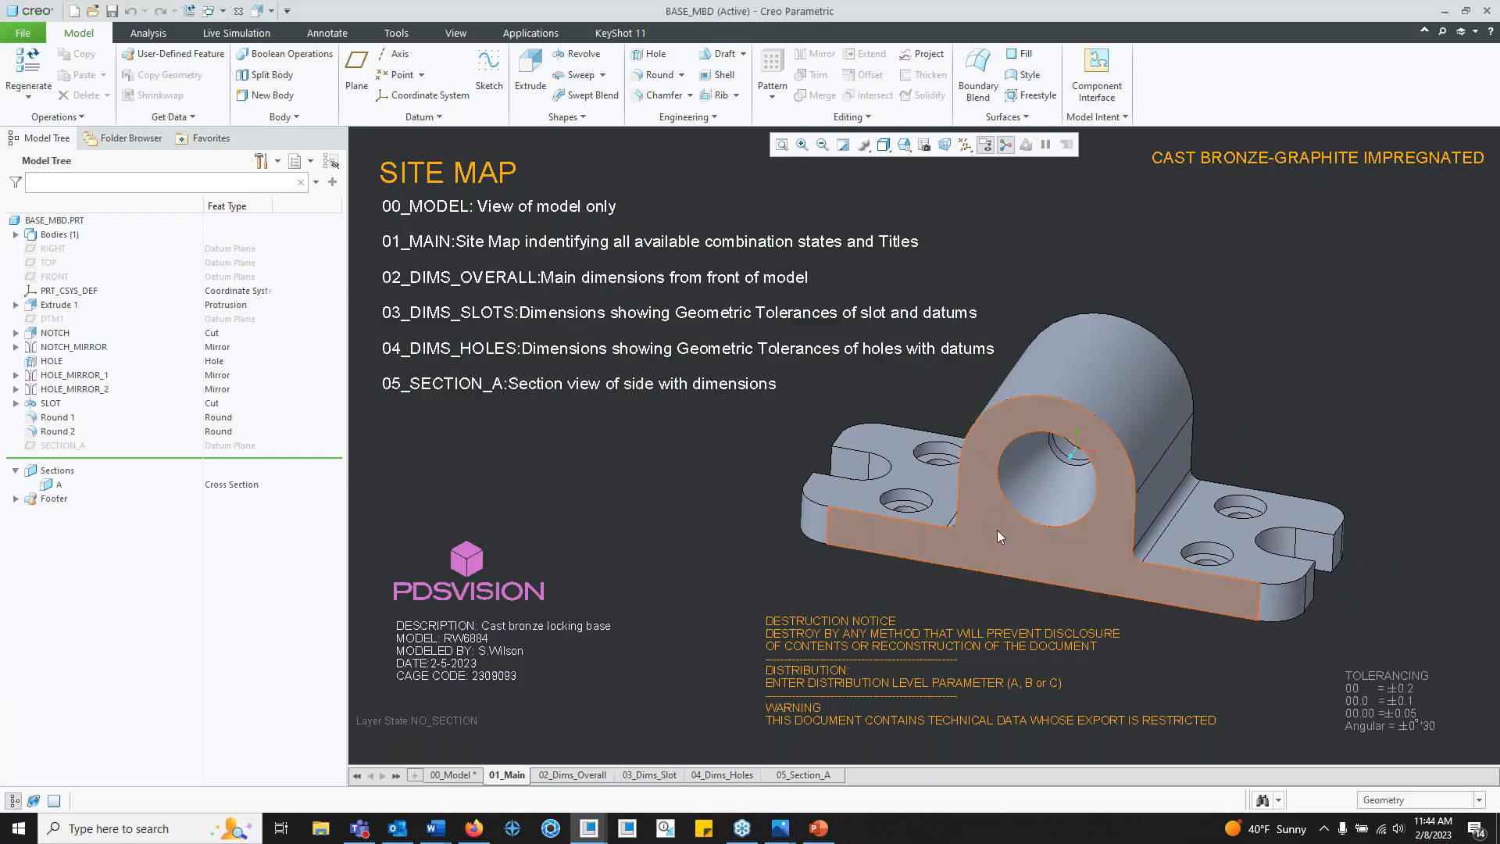
pyautogui.click(326, 32)
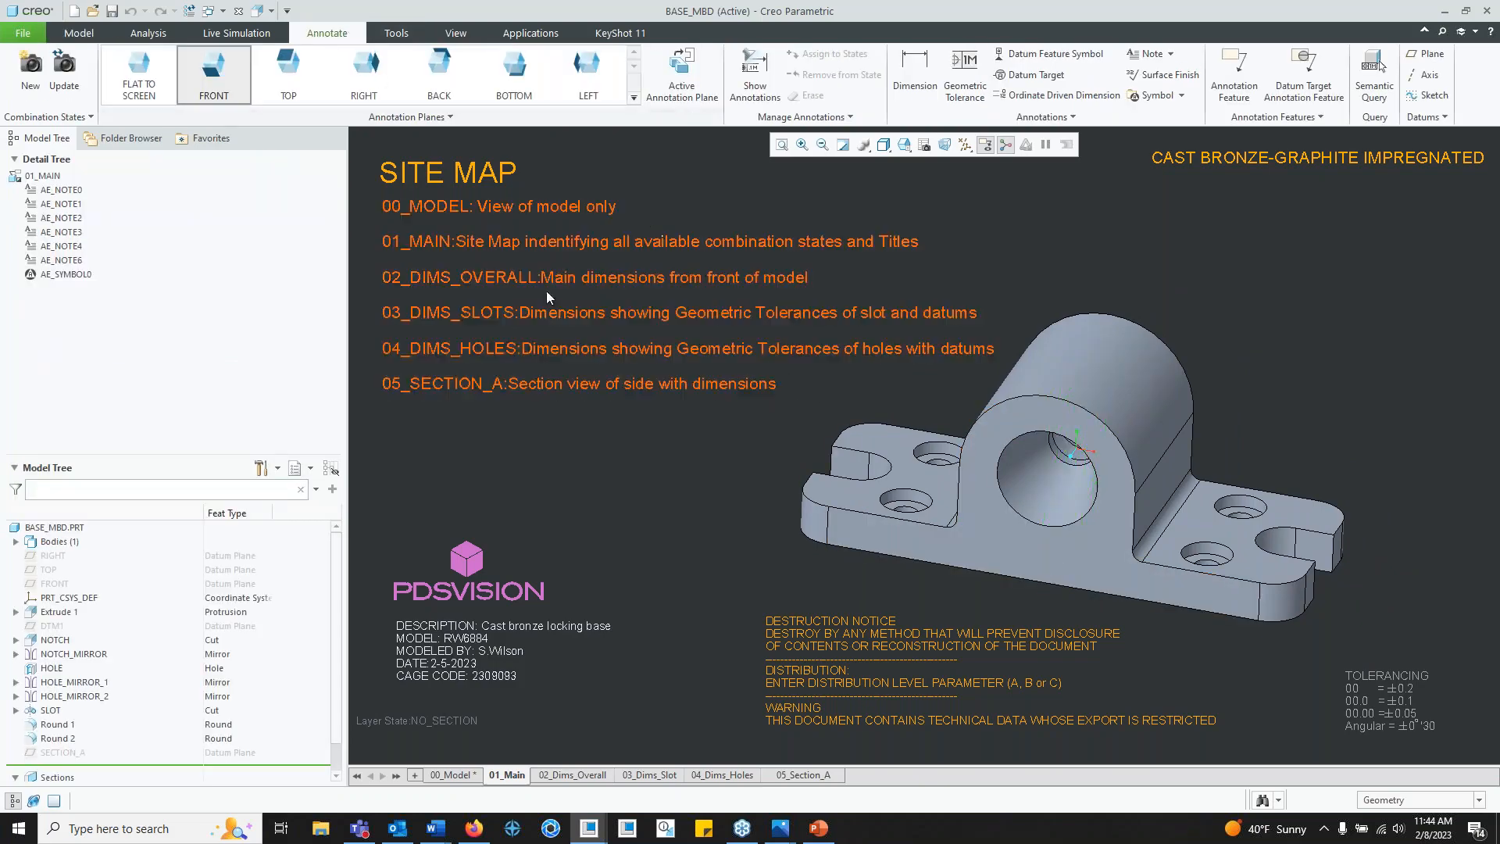
pyautogui.click(141, 84)
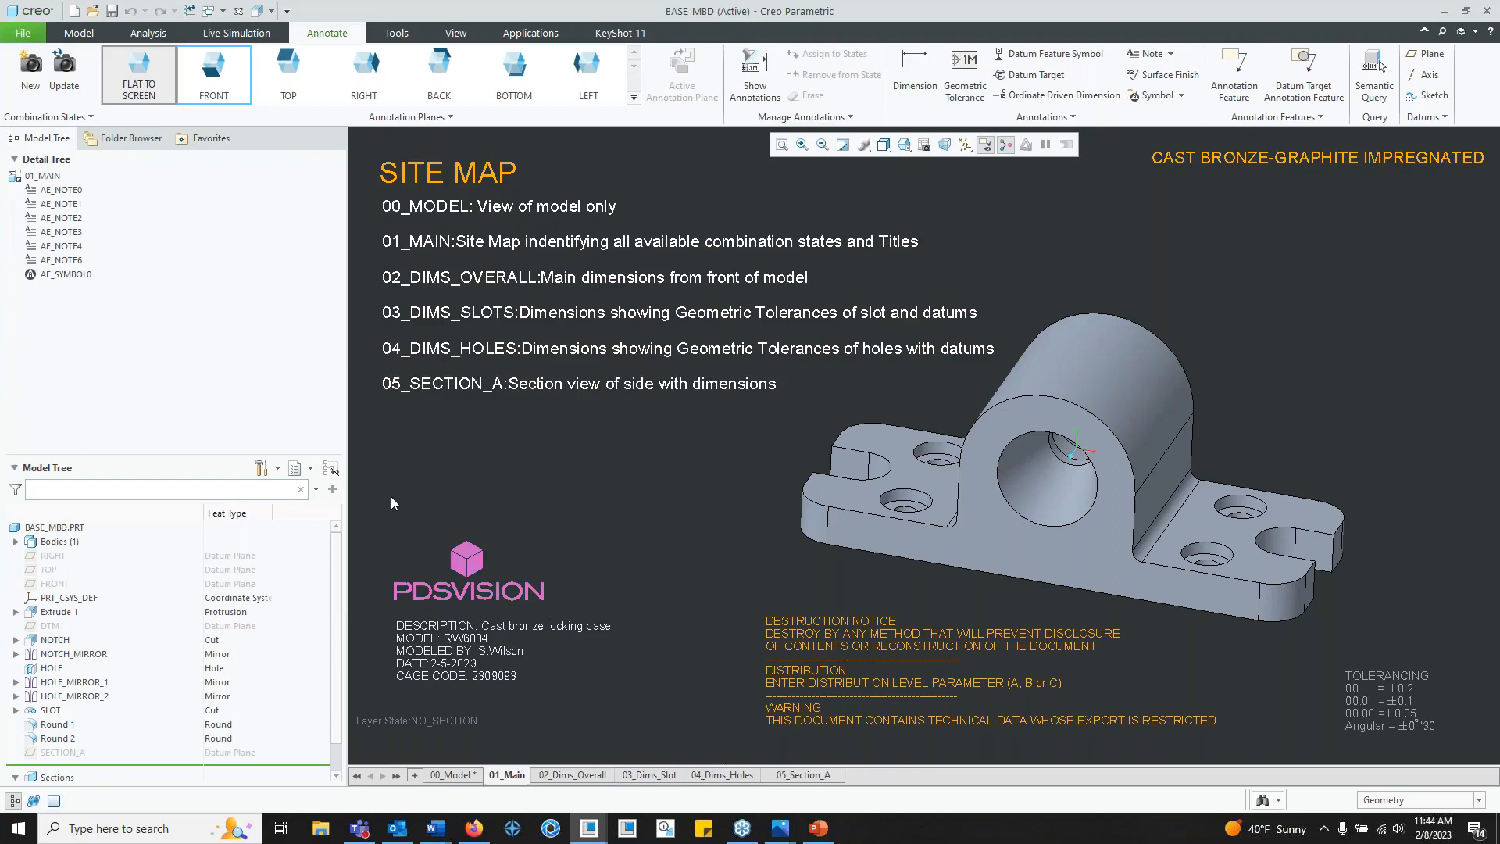
# Step: Restore the saved 01_Main view and review the combination states of BASE_MBD in the View Manager
pyautogui.click(512, 776)
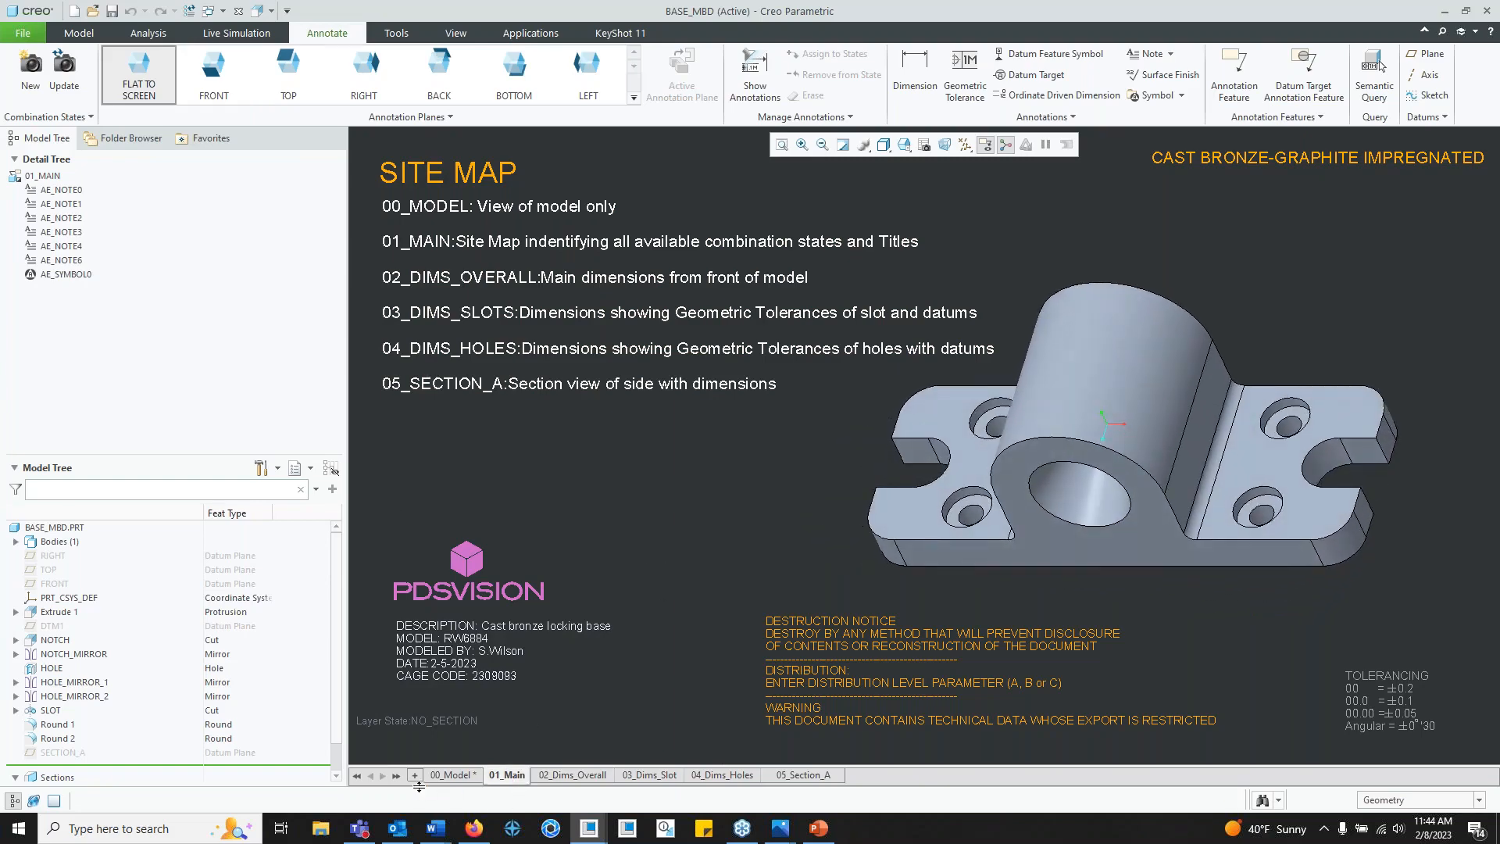
pyautogui.click(924, 146)
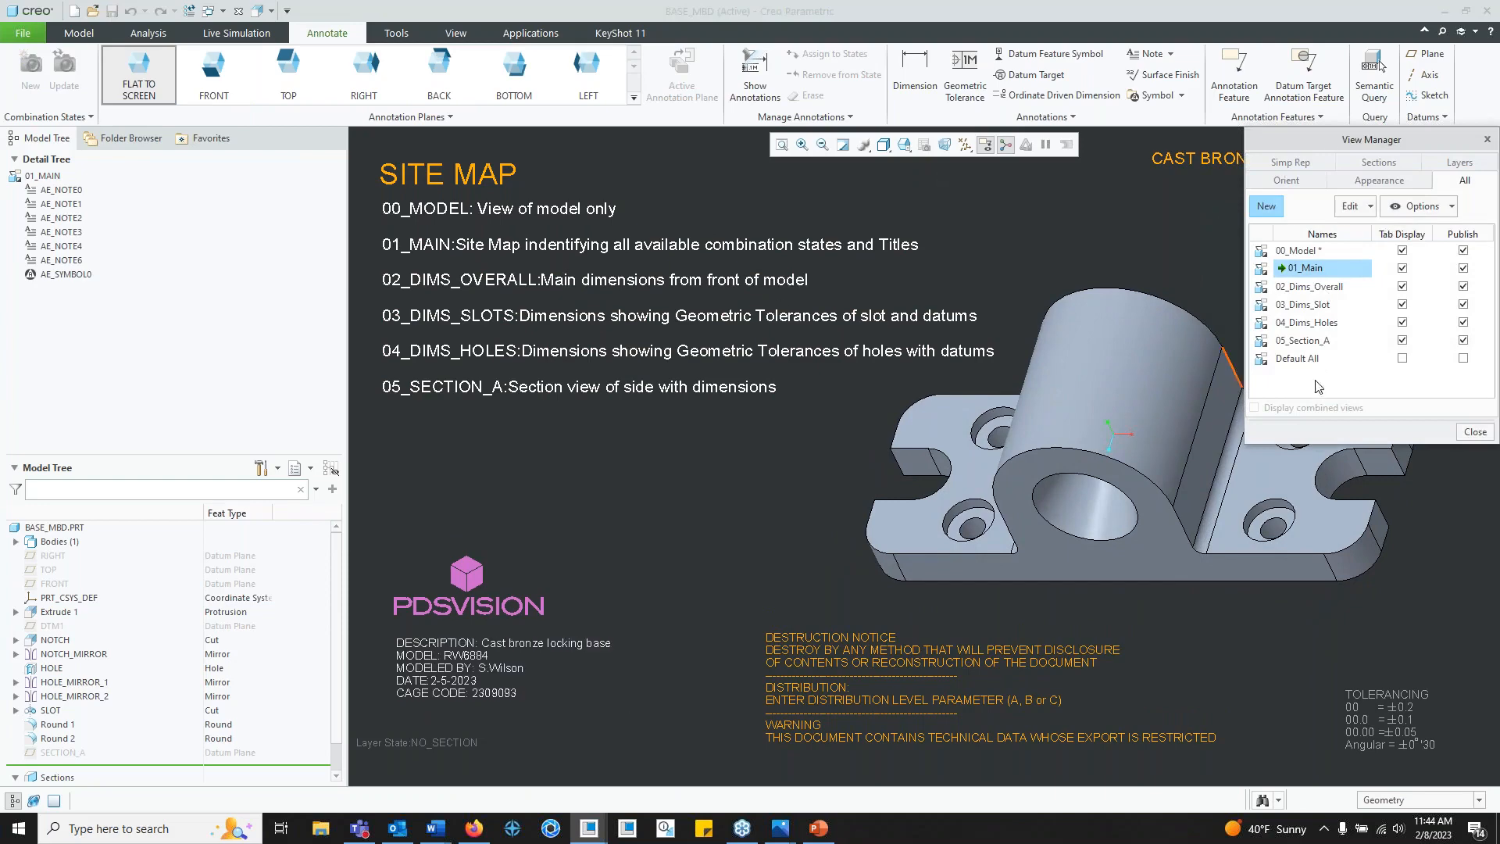
pyautogui.click(1474, 431)
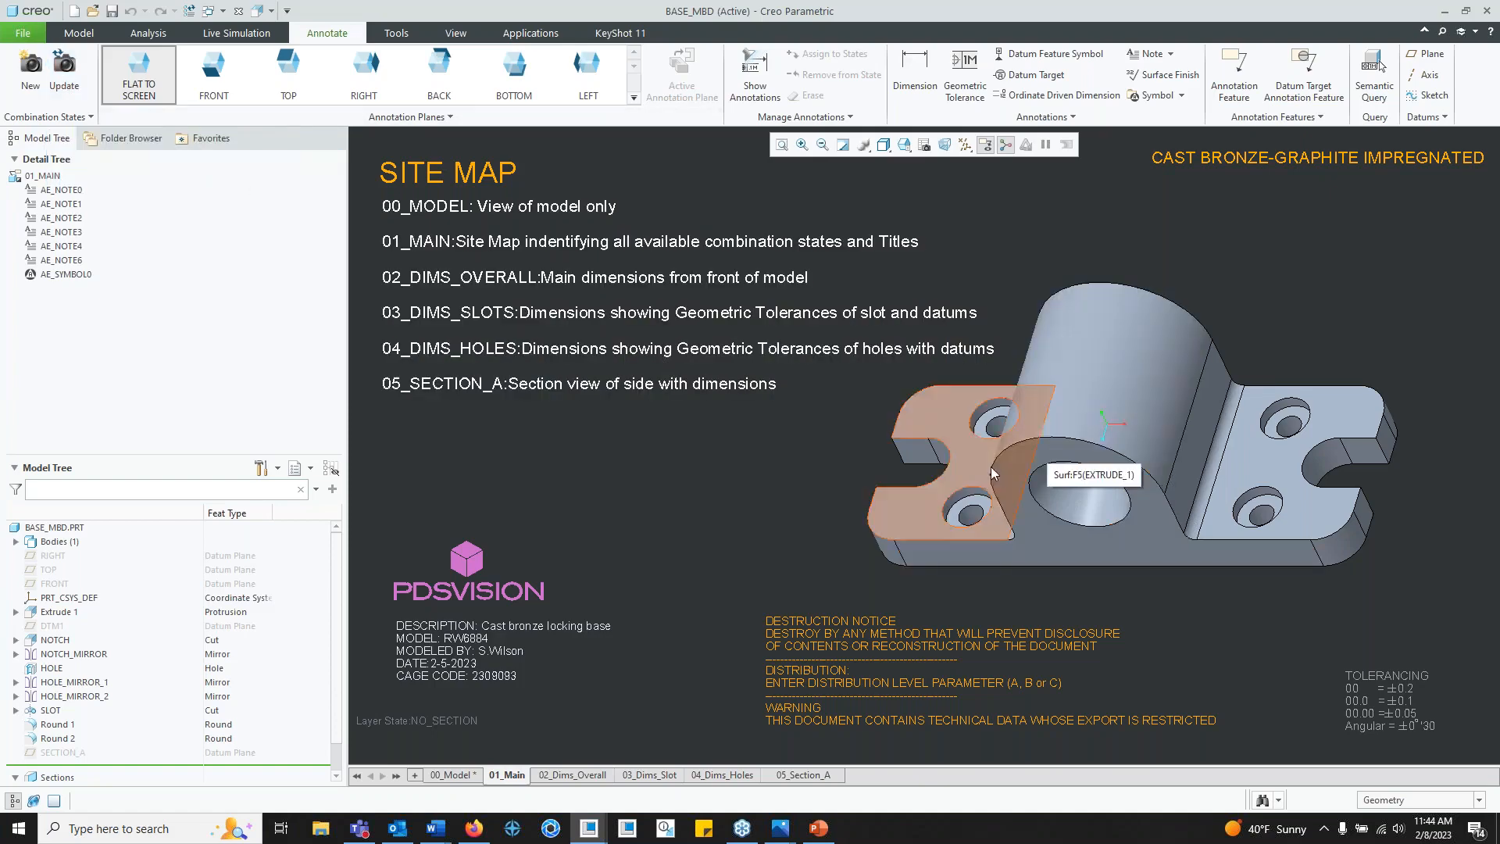
# Step: View the model in the FRONT orientation and from other angles, and restore the 01_Main combination state
pyautogui.moveTo(1047, 449); pyautogui.dragTo(950, 188, button='middle')
pyautogui.click(904, 145)
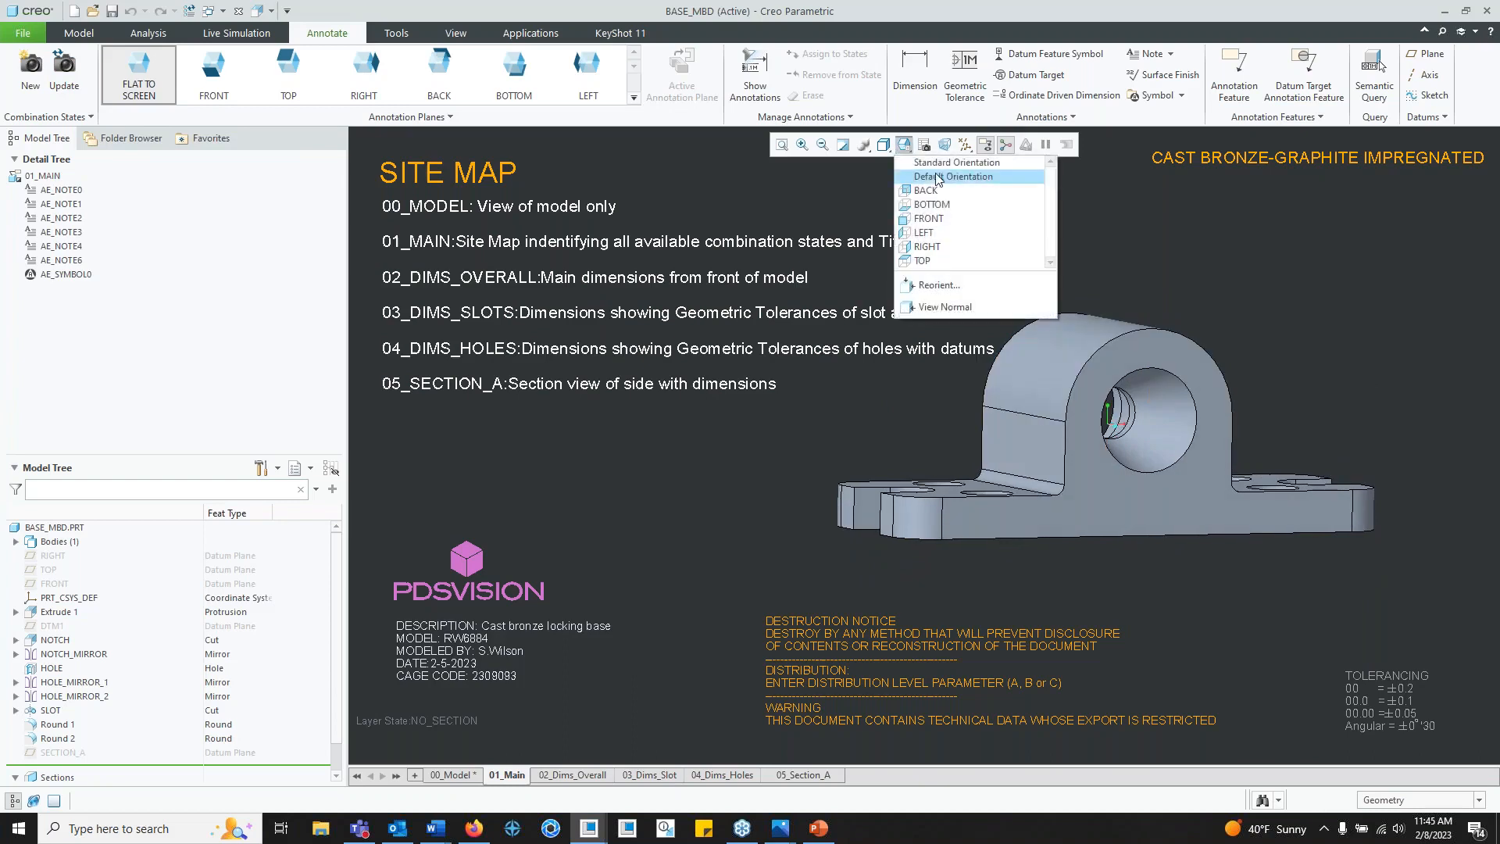
pyautogui.click(938, 218)
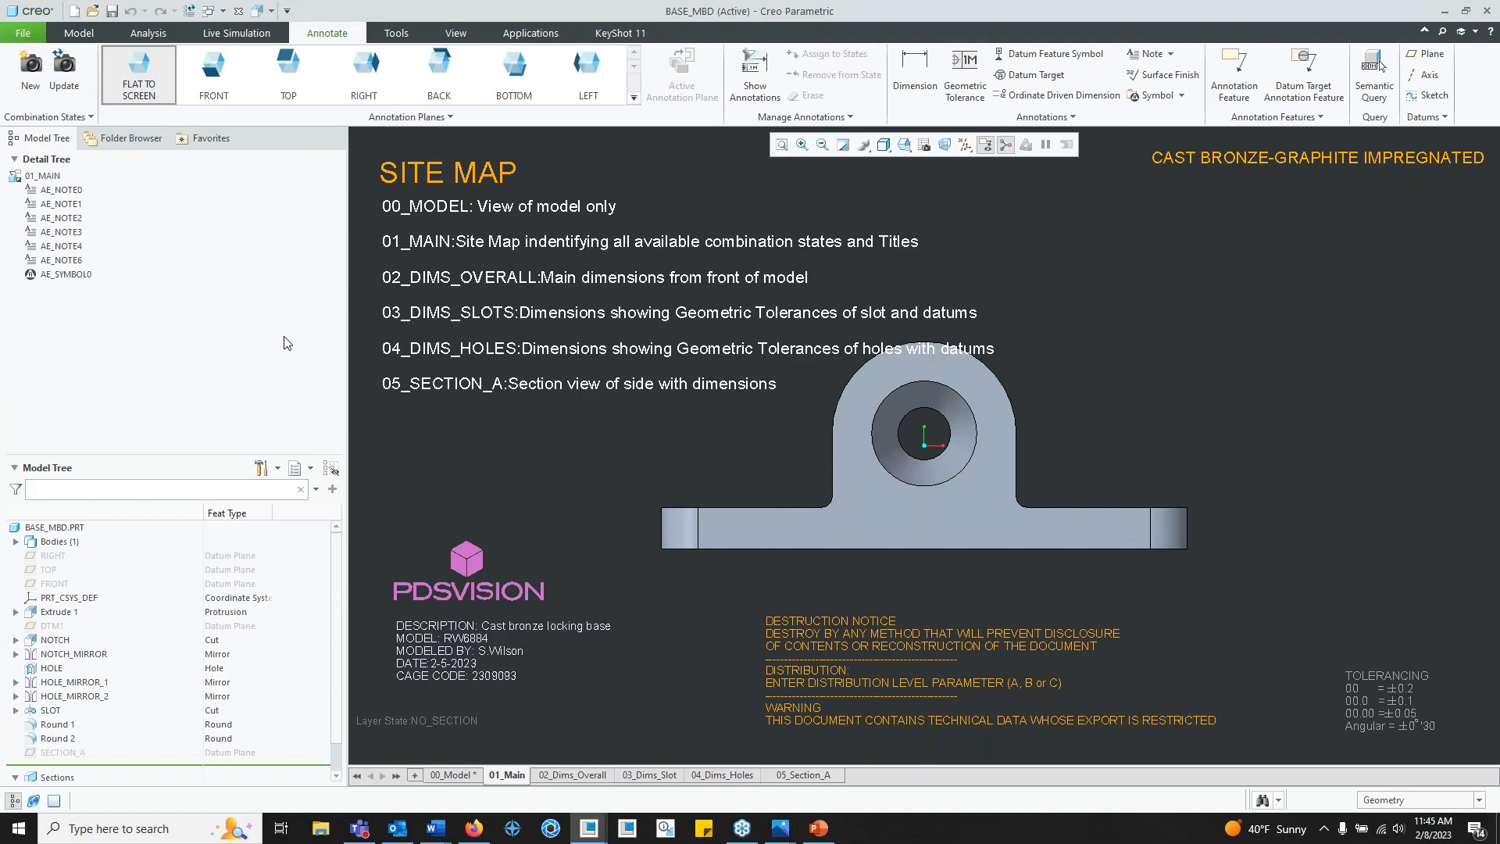
pyautogui.click(517, 774)
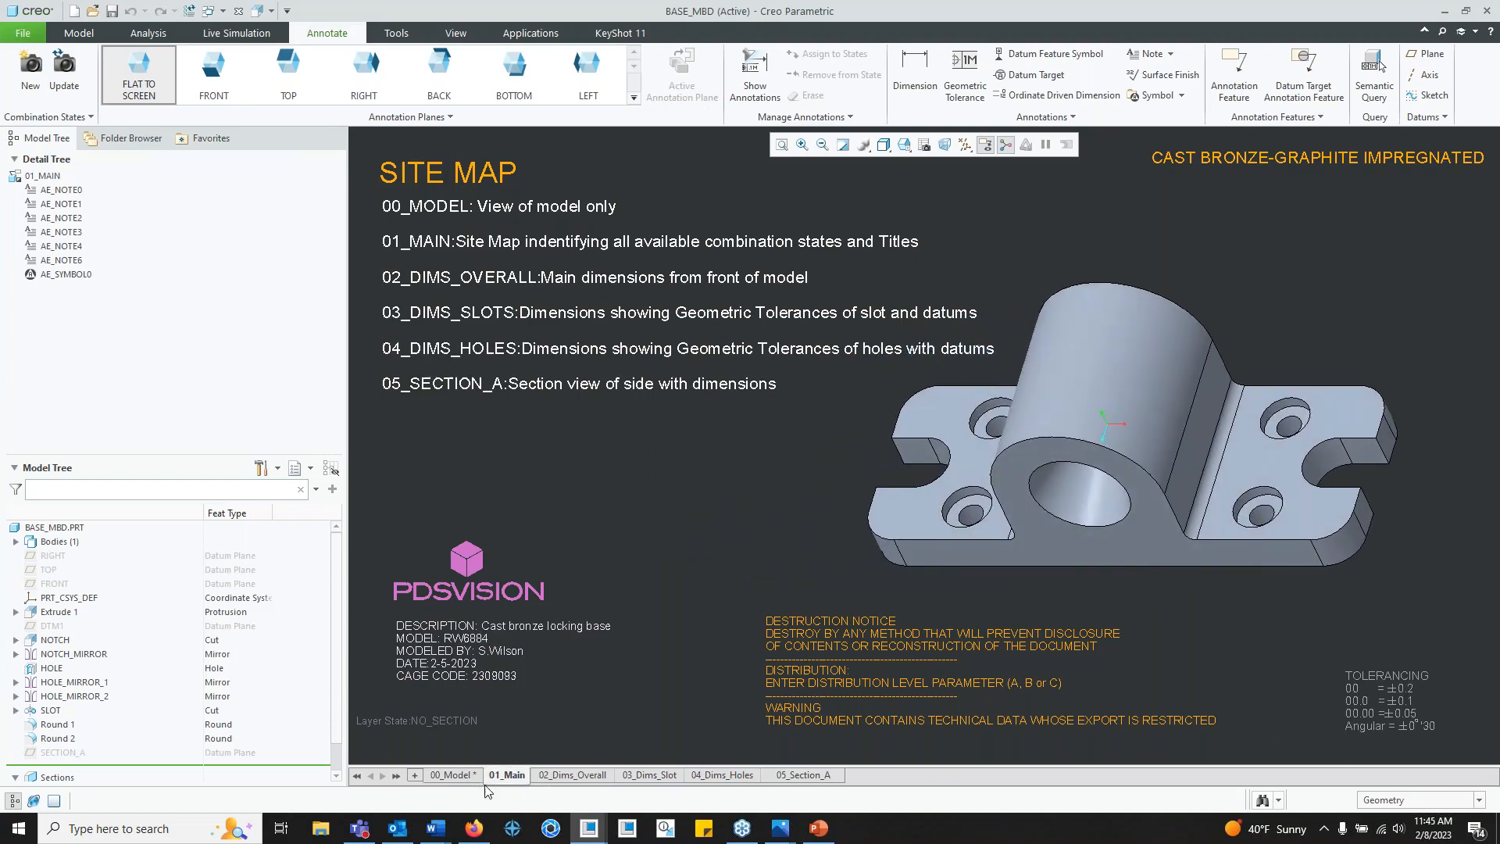
pyautogui.moveTo(1078, 504); pyautogui.dragTo(784, 539, button='middle')
pyautogui.click(521, 774)
# Step: Activate the 02_Dims_Overall combination state and examine its material note and TOLERANCING note
pyautogui.click(582, 775)
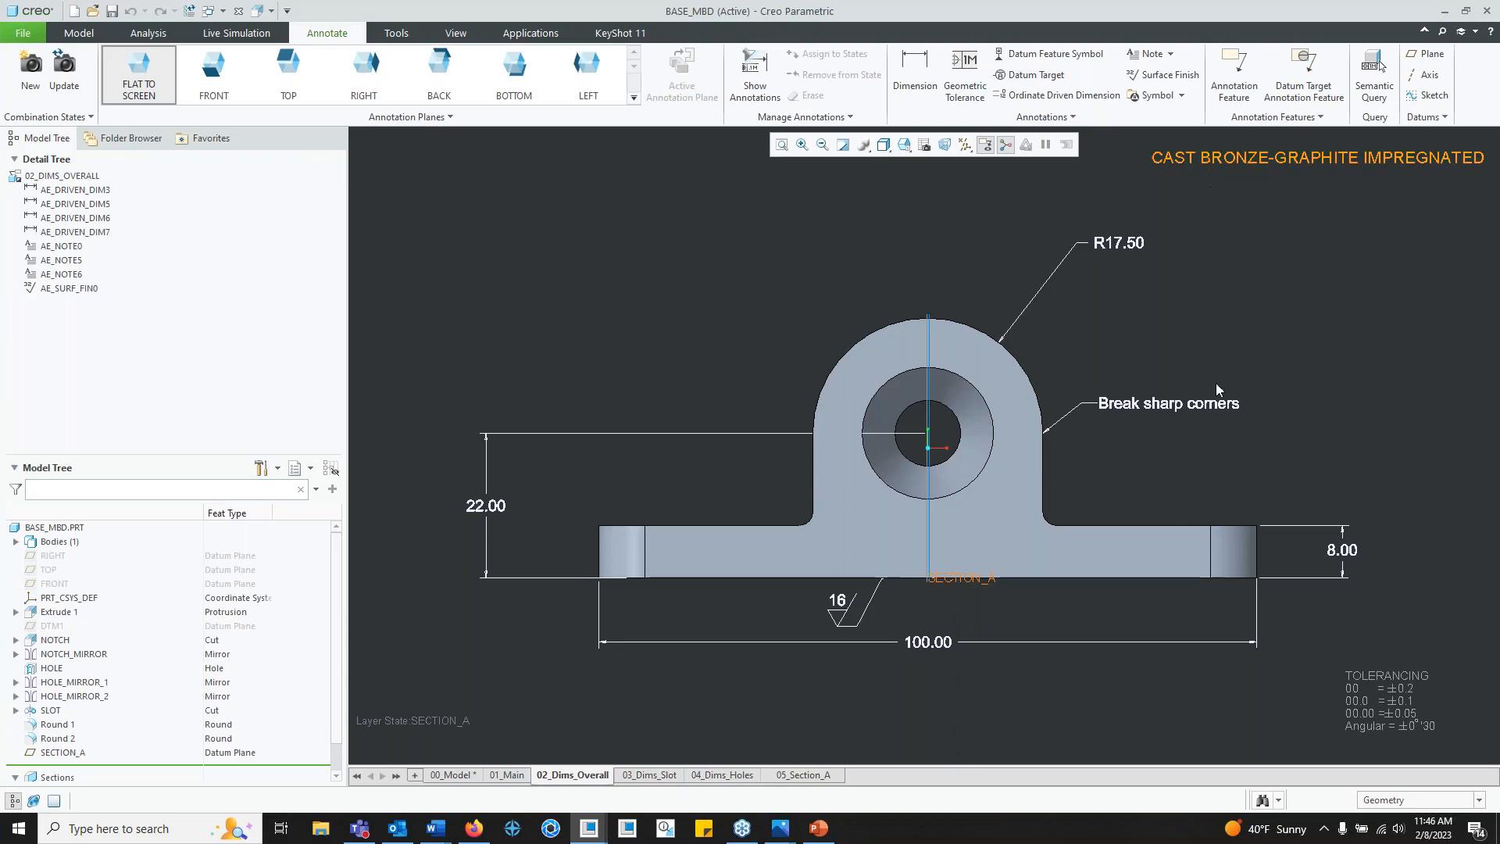
pyautogui.click(1224, 161)
pyautogui.click(1310, 215)
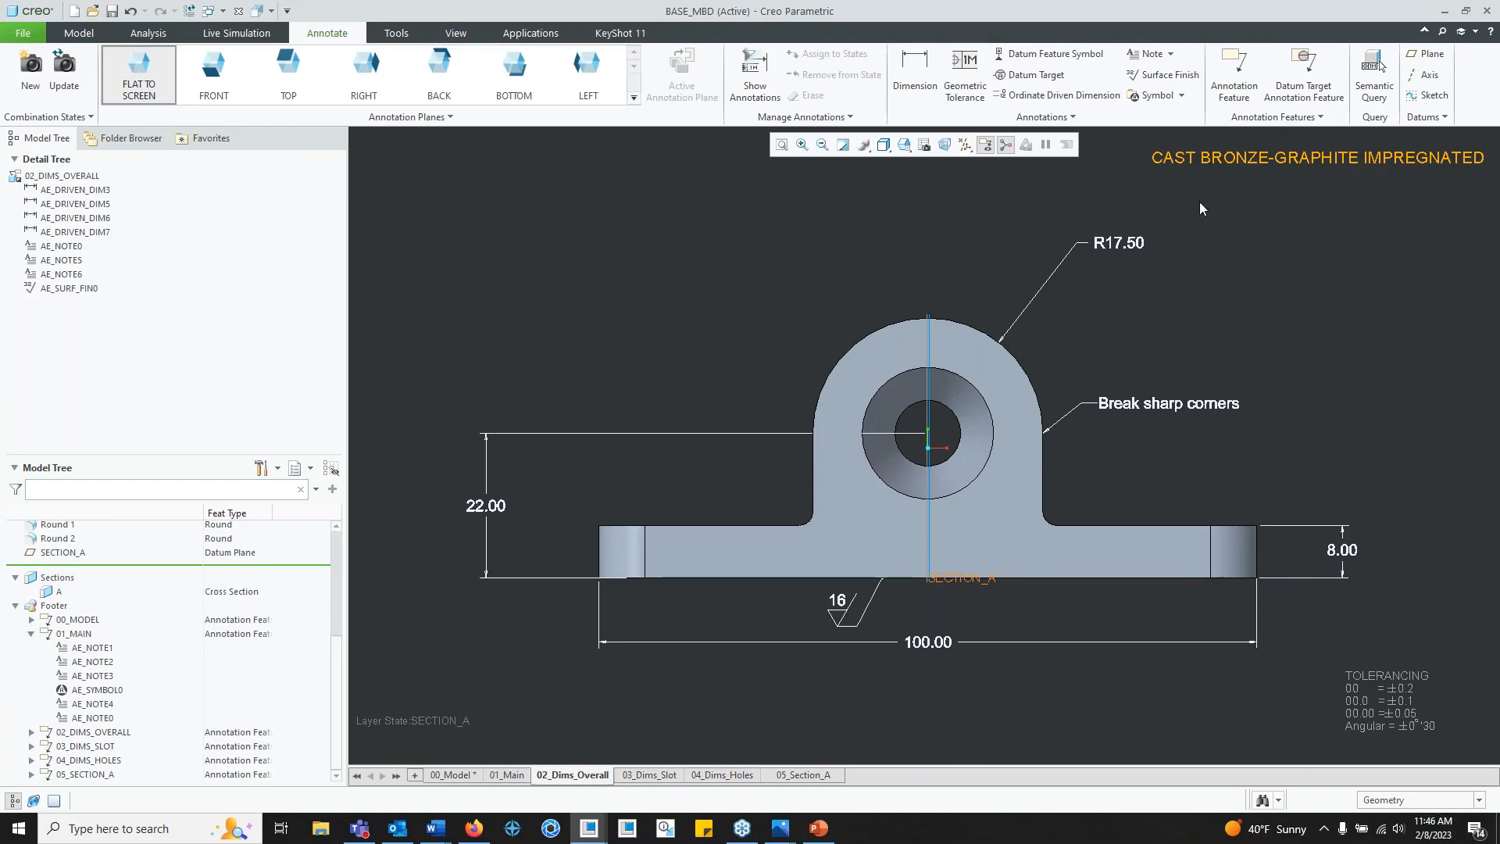
pyautogui.click(1423, 679)
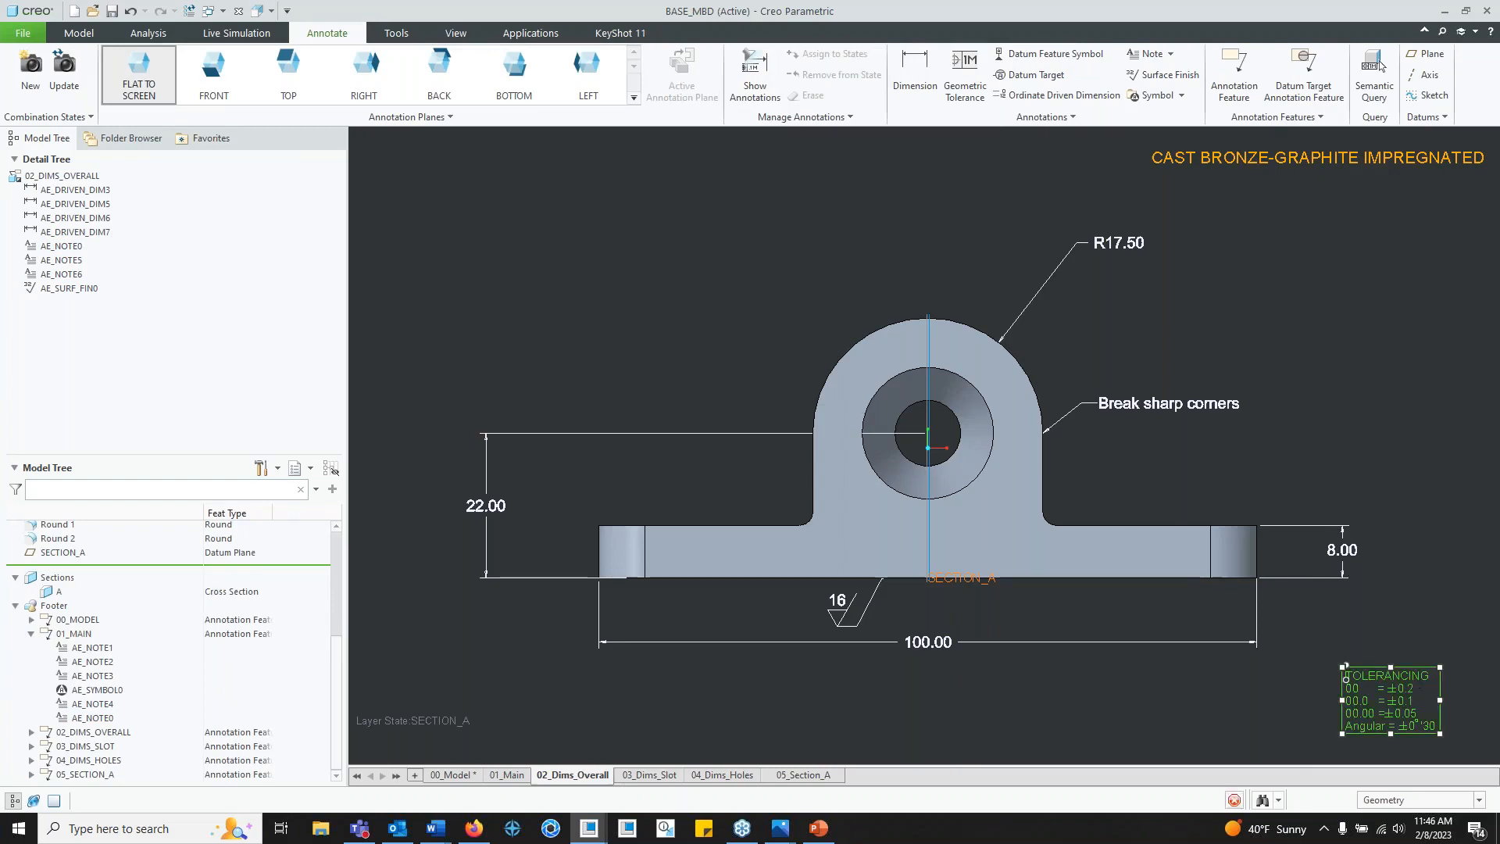
pyautogui.click(1419, 496)
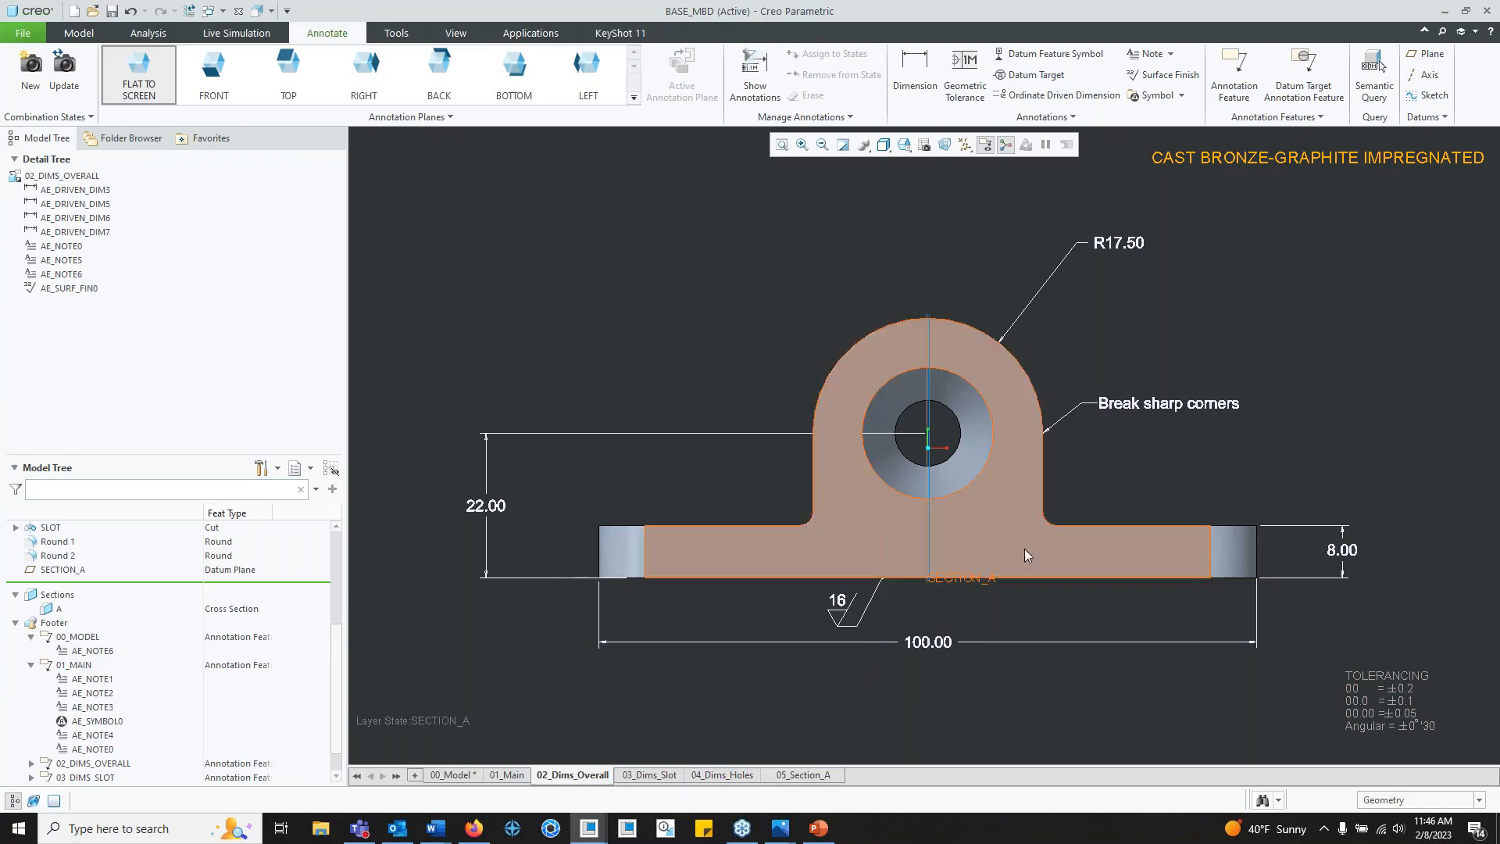
# Step: Examine the overall dimensions, corner note and surface finish symbol from several angles, and restore the saved 02_Dims_Overall view
pyautogui.moveTo(995, 480); pyautogui.dragTo(1019, 530, button='middle')
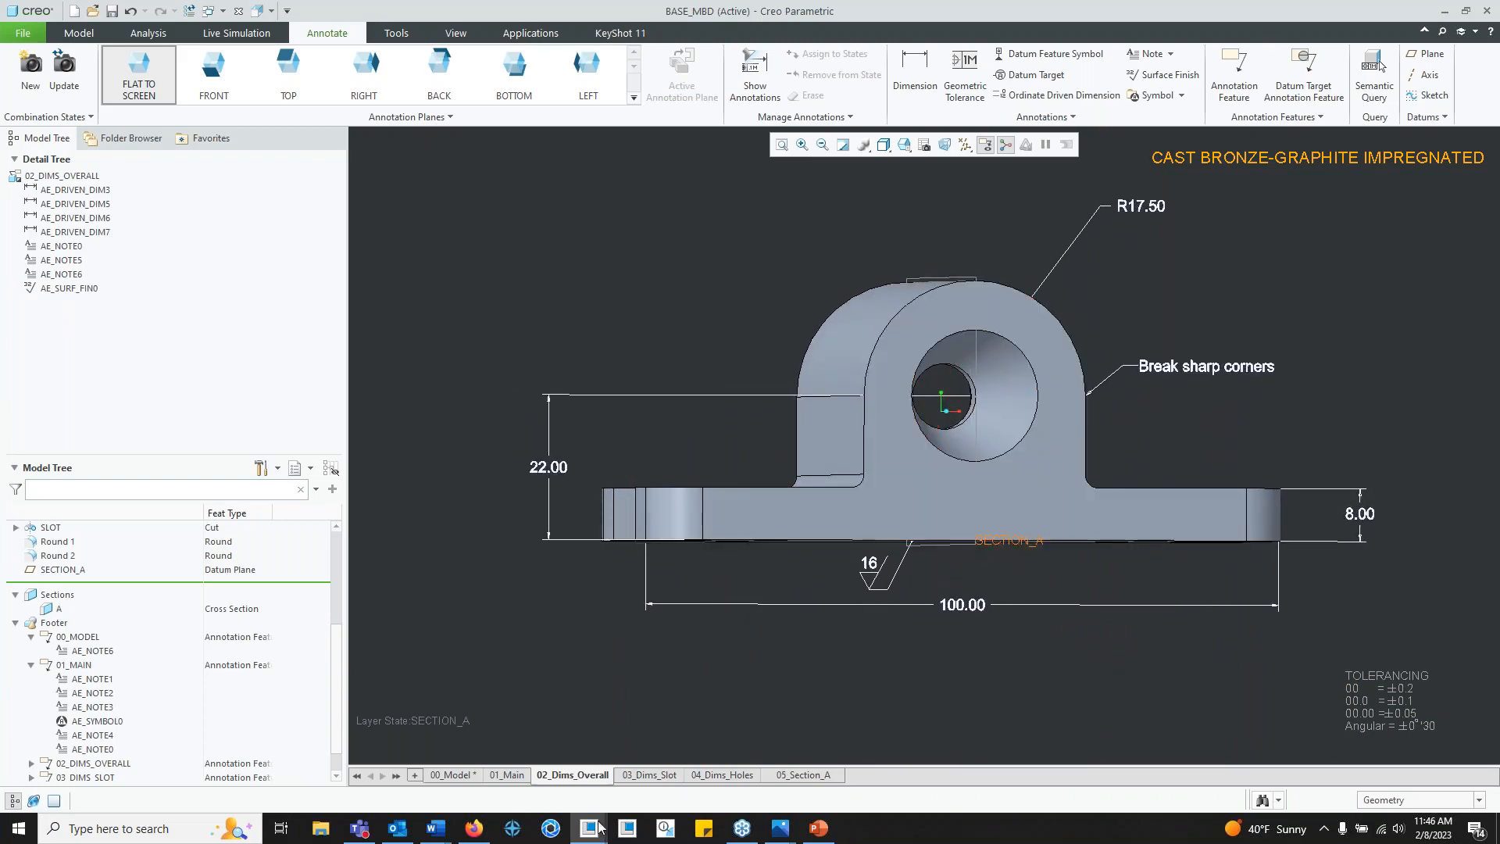
pyautogui.click(582, 777)
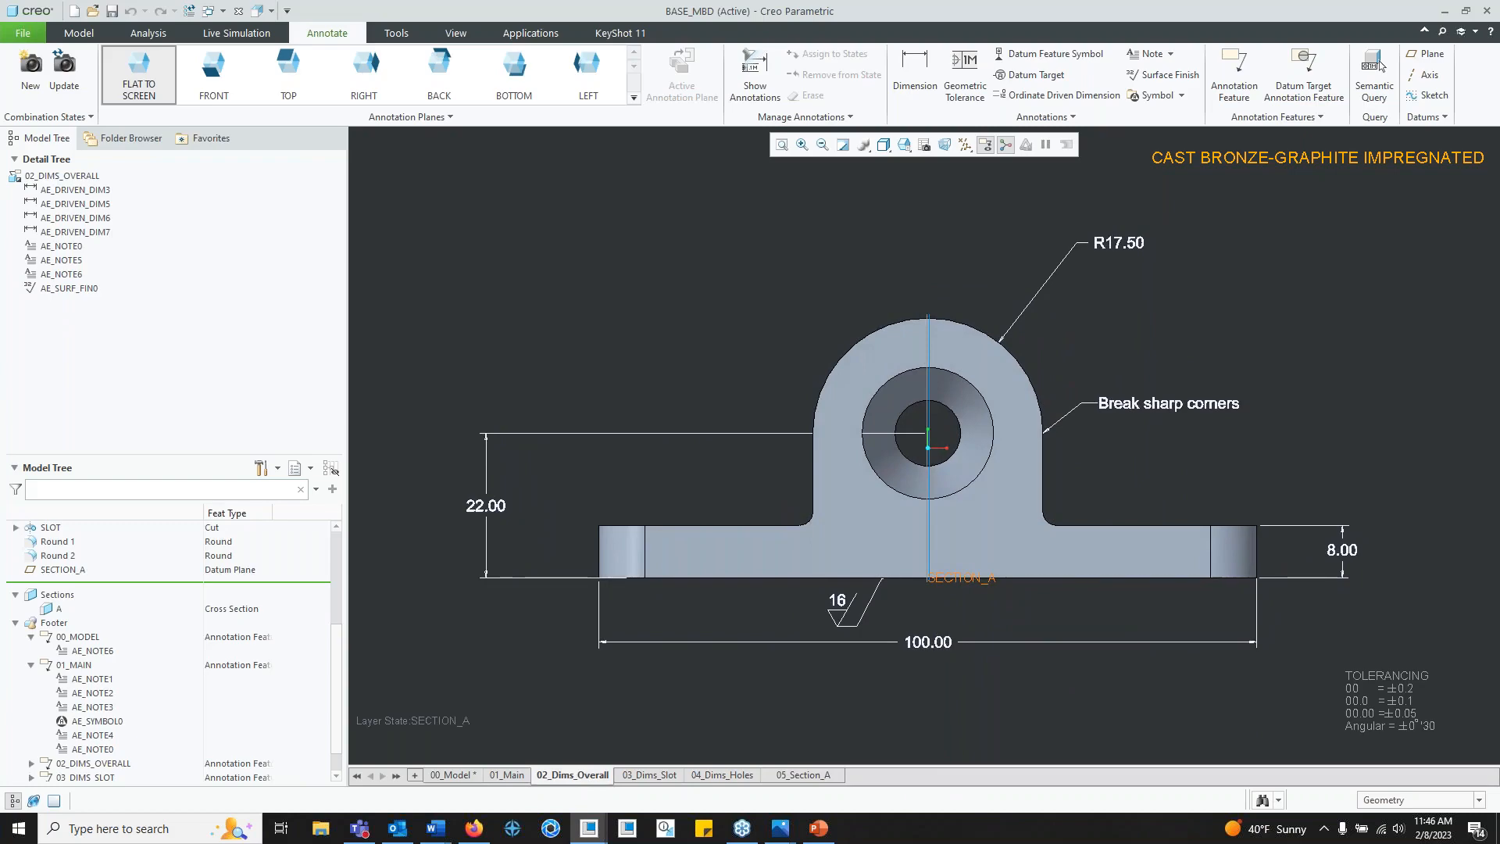
pyautogui.moveTo(672, 572); pyautogui.dragTo(624, 539, button='middle')
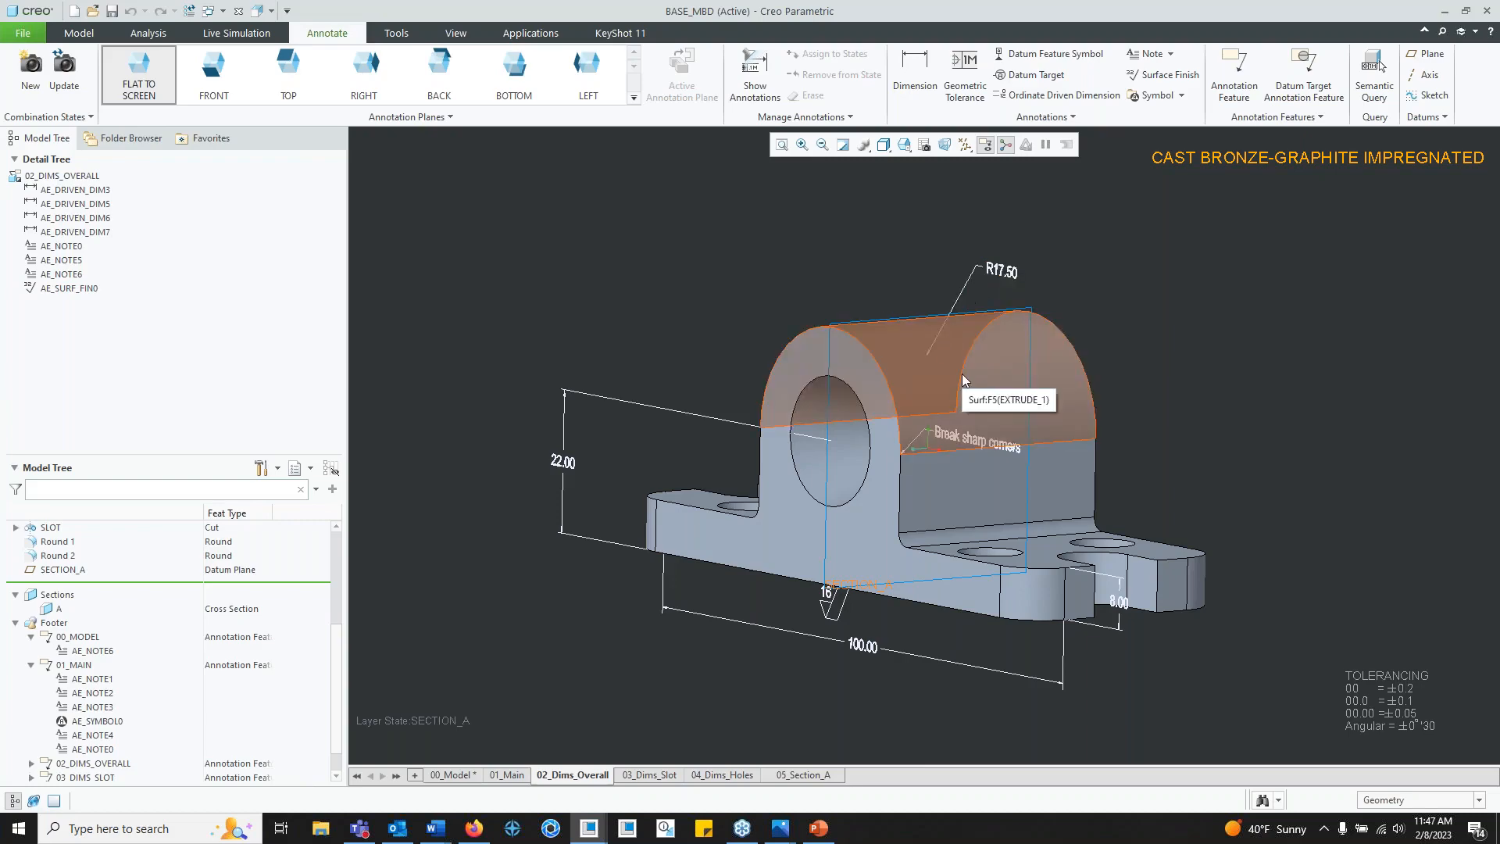
pyautogui.moveTo(895, 426); pyautogui.dragTo(1140, 461, button='middle')
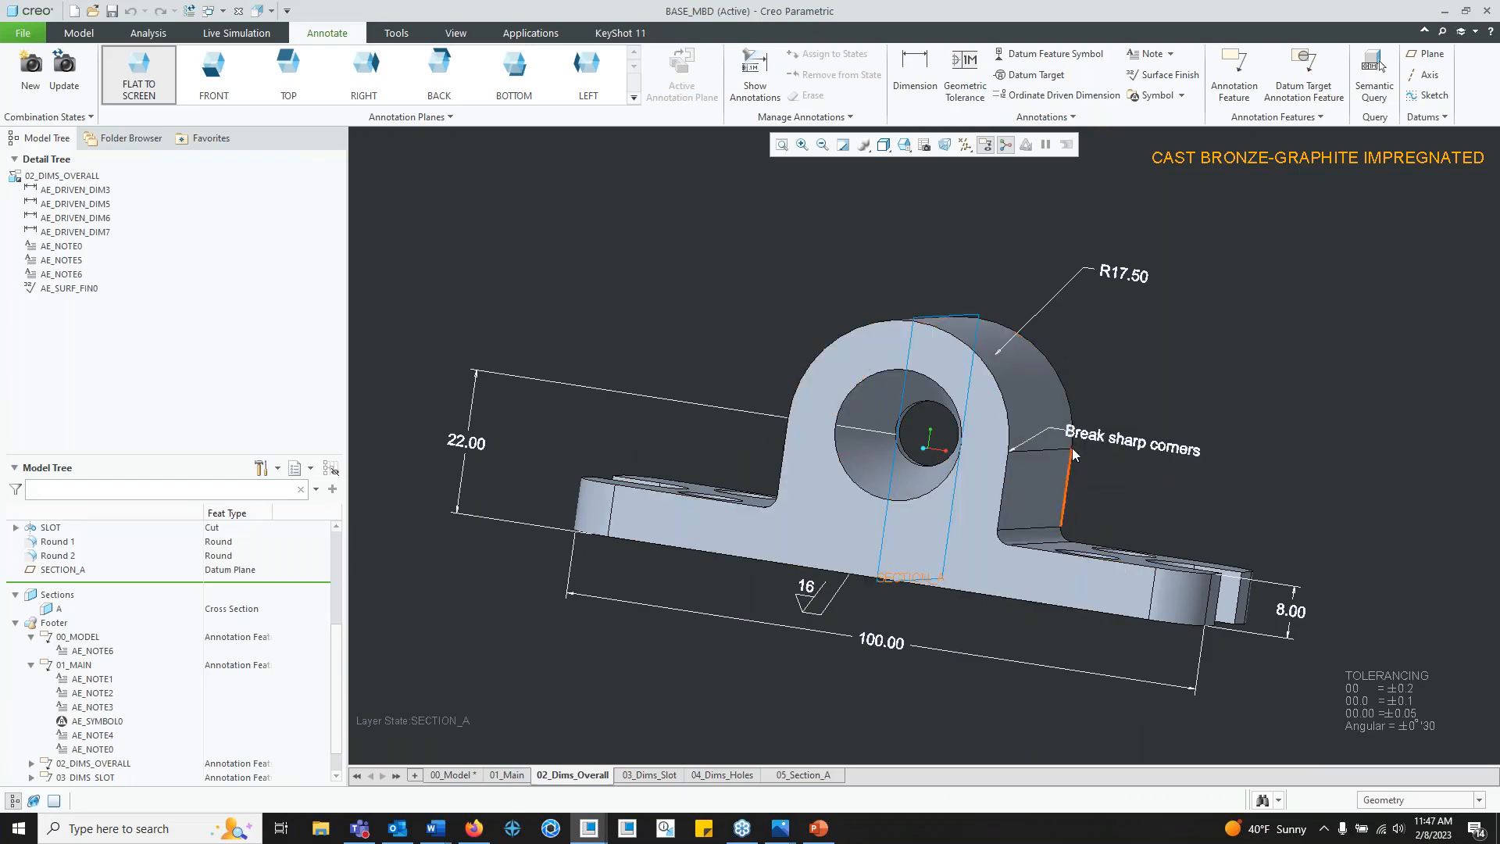
pyautogui.moveTo(1072, 447)
pyautogui.mouseDown(button='middle')
pyautogui.moveTo(956, 469)
pyautogui.moveTo(947, 442)
pyautogui.mouseUp(button='middle')
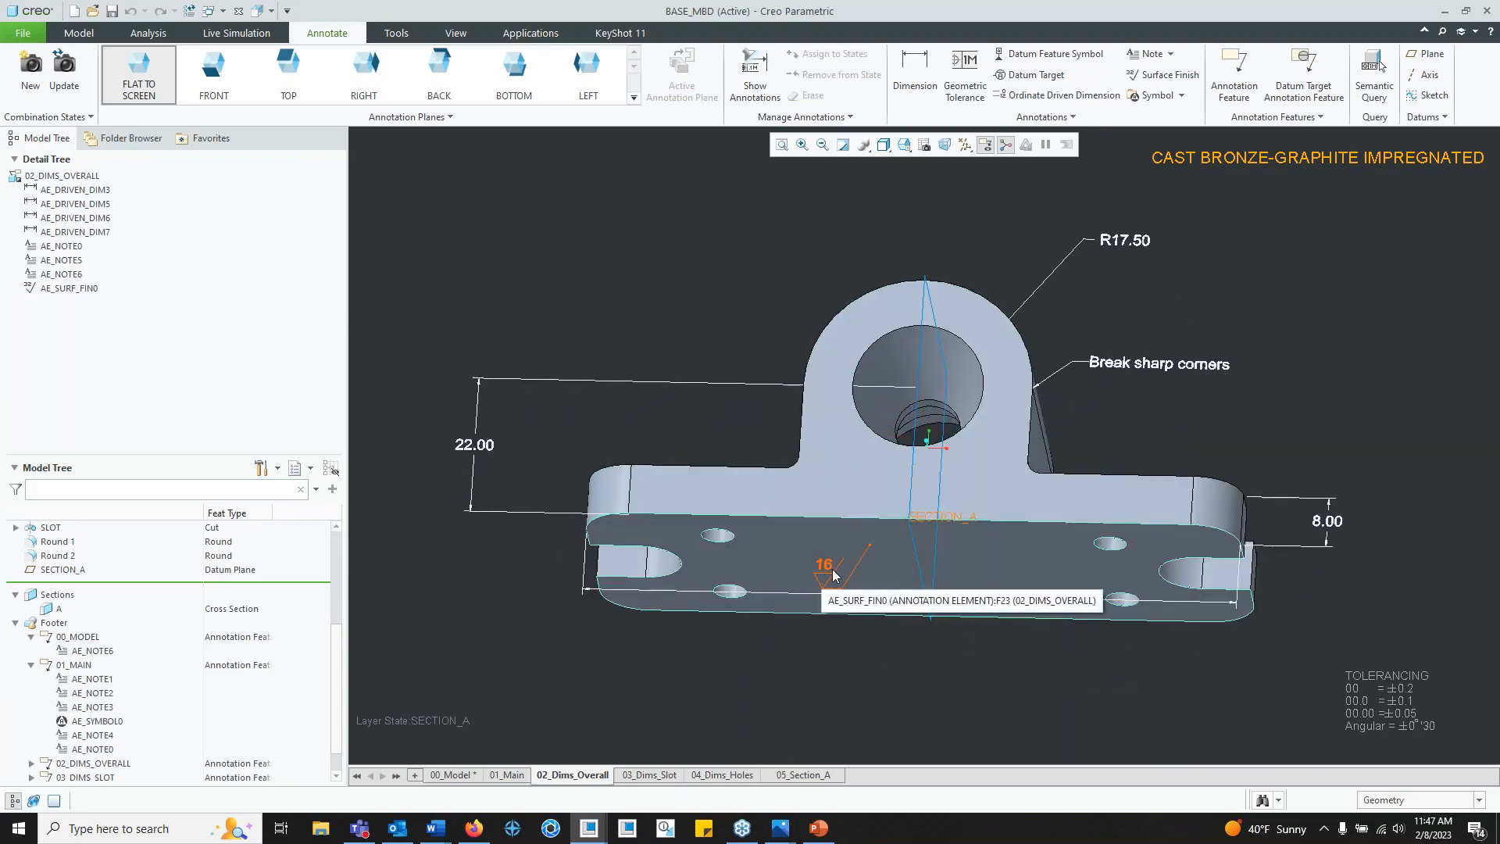
pyautogui.moveTo(832, 576)
pyautogui.mouseDown(button='middle')
pyautogui.moveTo(864, 504)
pyautogui.moveTo(845, 542)
pyautogui.moveTo(945, 536)
pyautogui.moveTo(920, 502)
pyautogui.moveTo(887, 509)
pyautogui.mouseUp(button='middle')
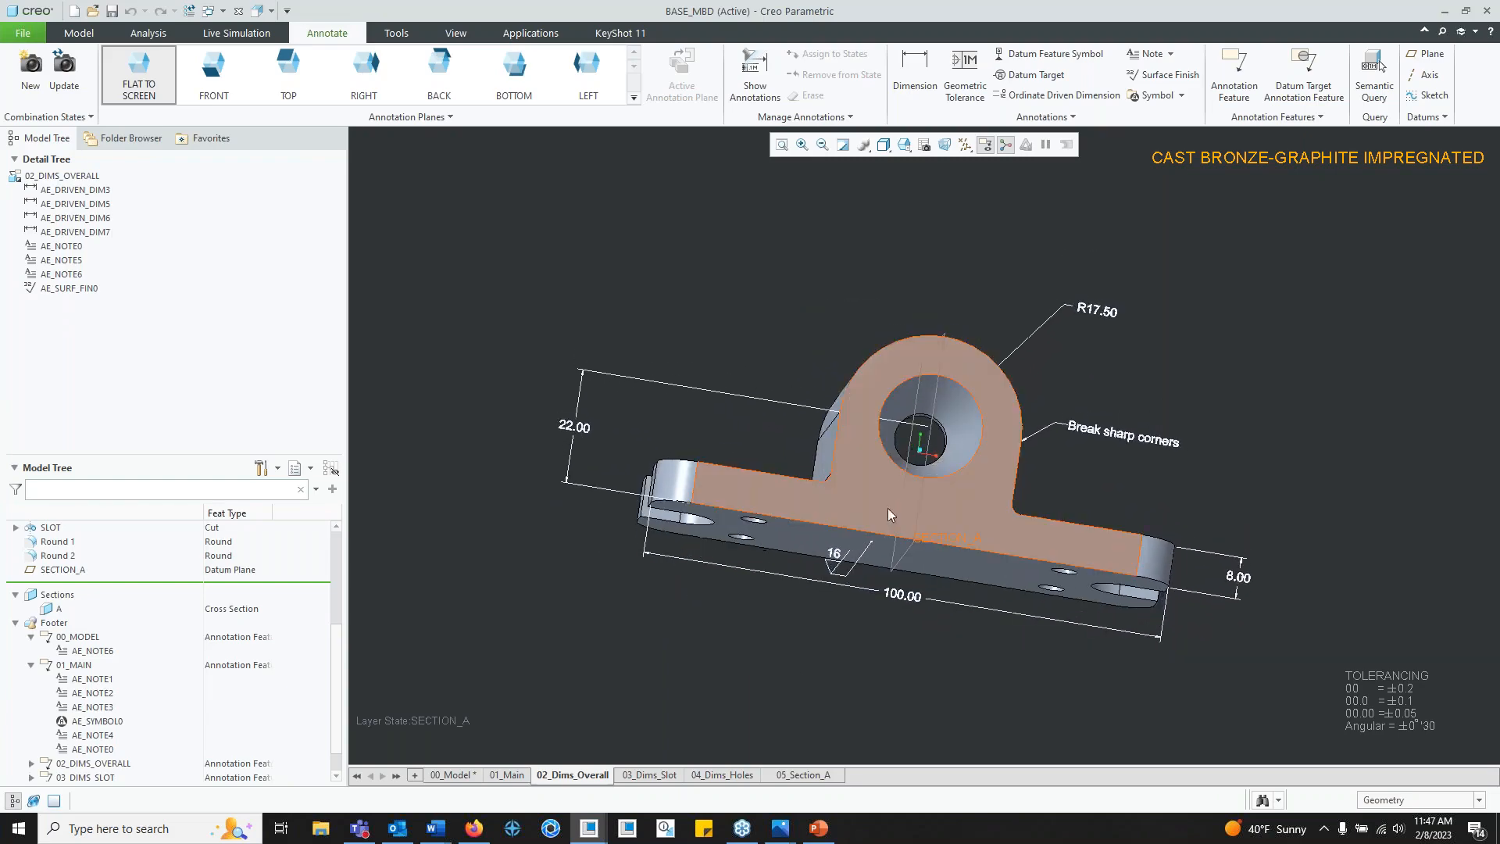
pyautogui.click(578, 777)
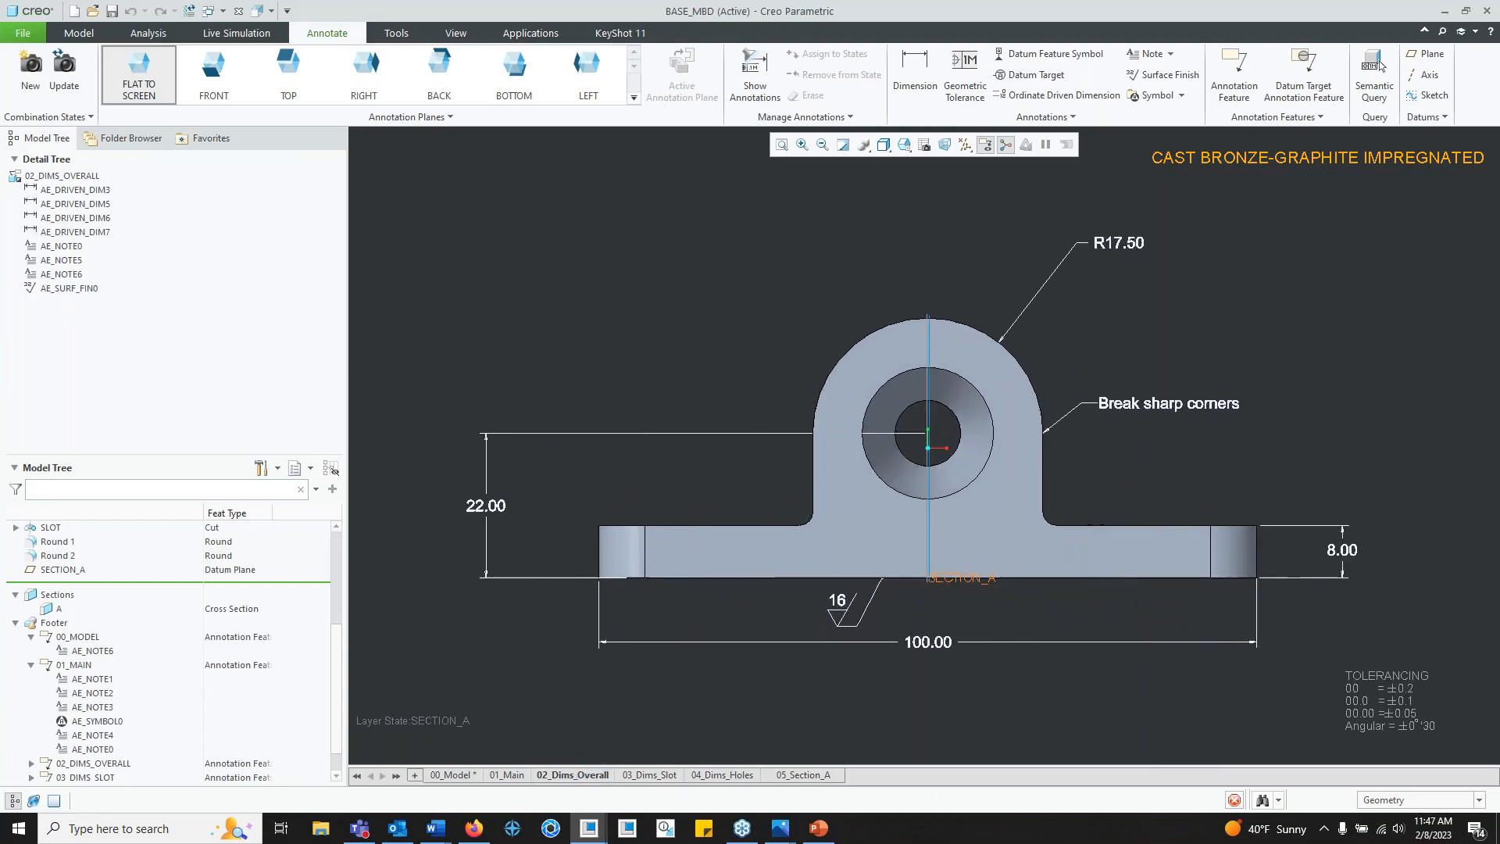
# Step: Activate the 03_Dims_Slot combination state and examine its slot dimensions, datum tags and geometric tolerances from several angles
pyautogui.click(648, 778)
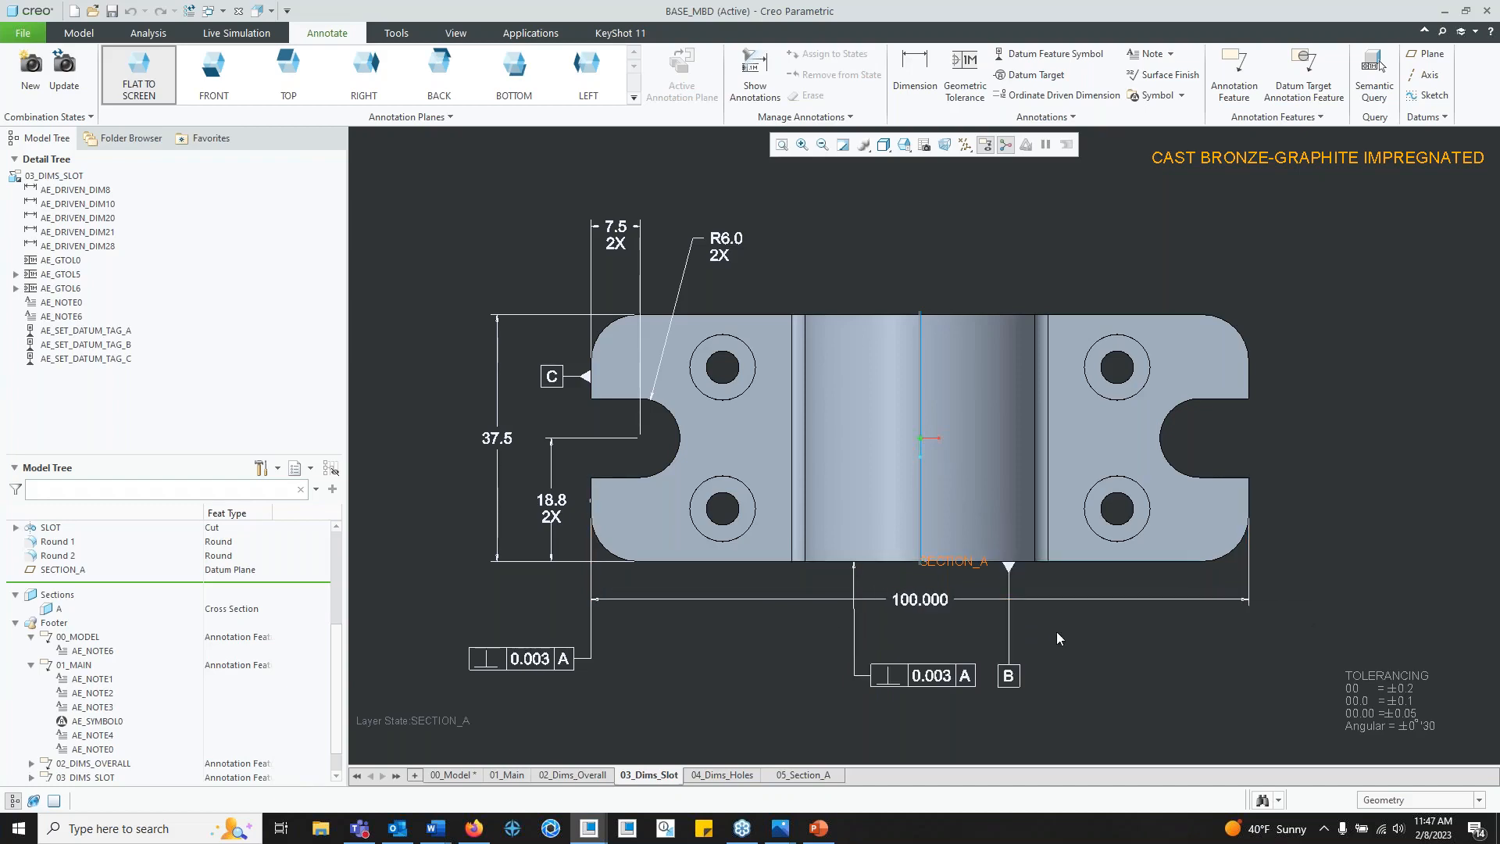
pyautogui.moveTo(1057, 637); pyautogui.dragTo(1058, 514, button='middle')
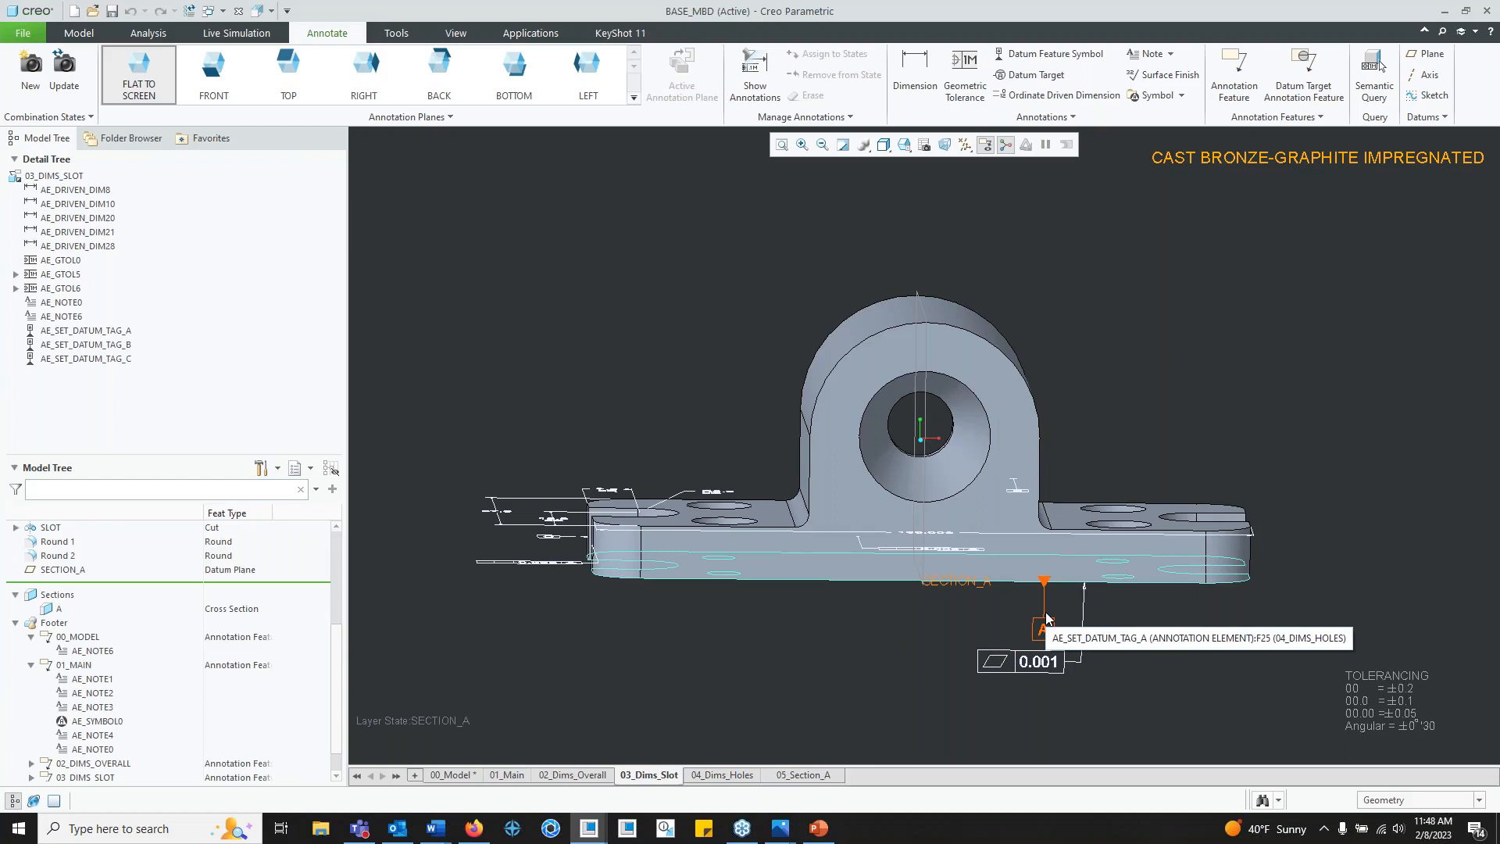
pyautogui.moveTo(1046, 618); pyautogui.dragTo(1076, 652, button='middle')
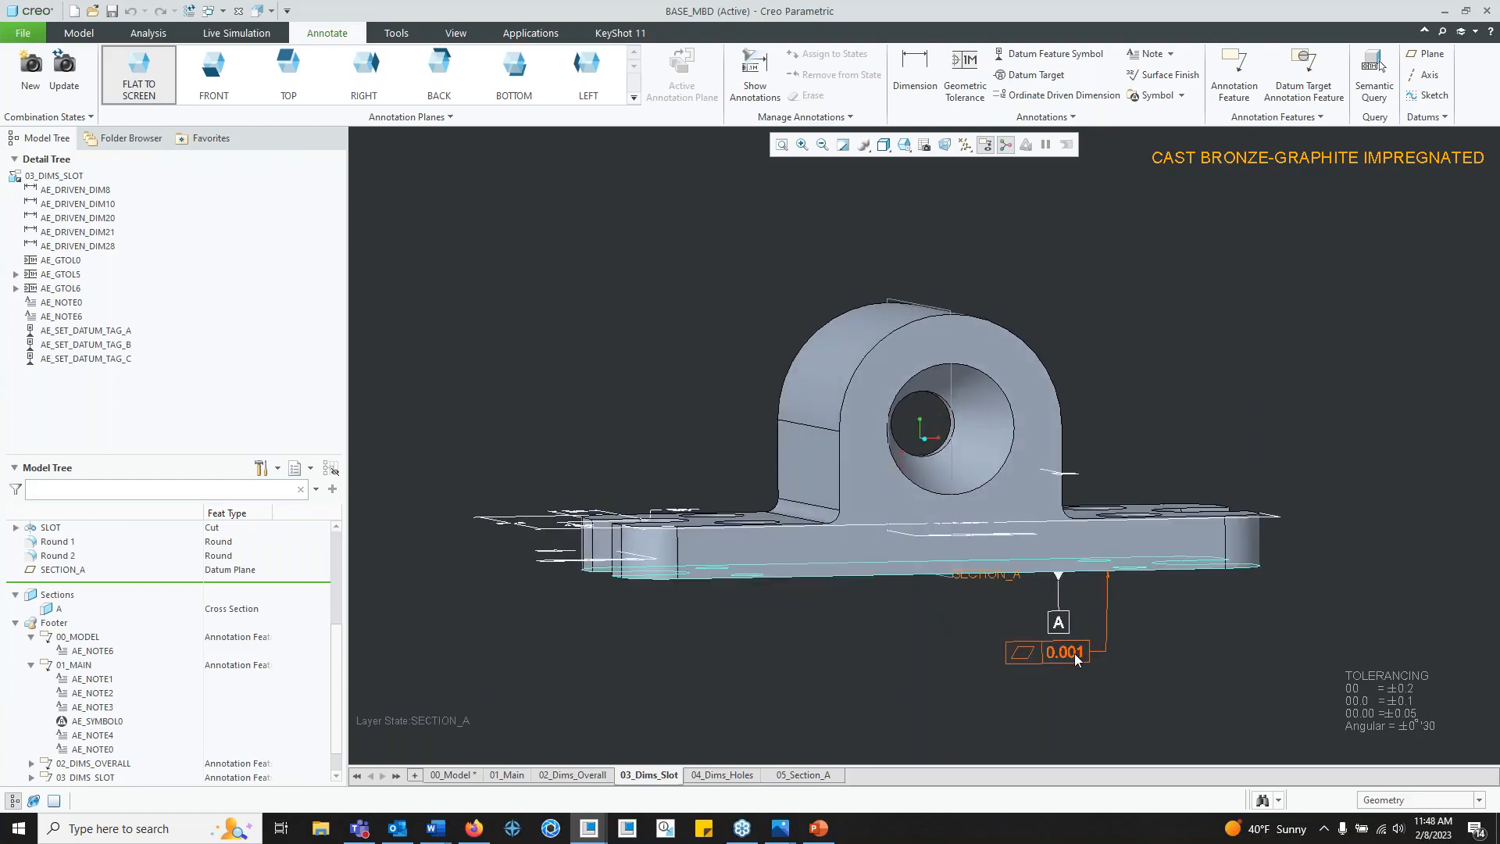
pyautogui.moveTo(1075, 653); pyautogui.dragTo(1072, 621, button='middle')
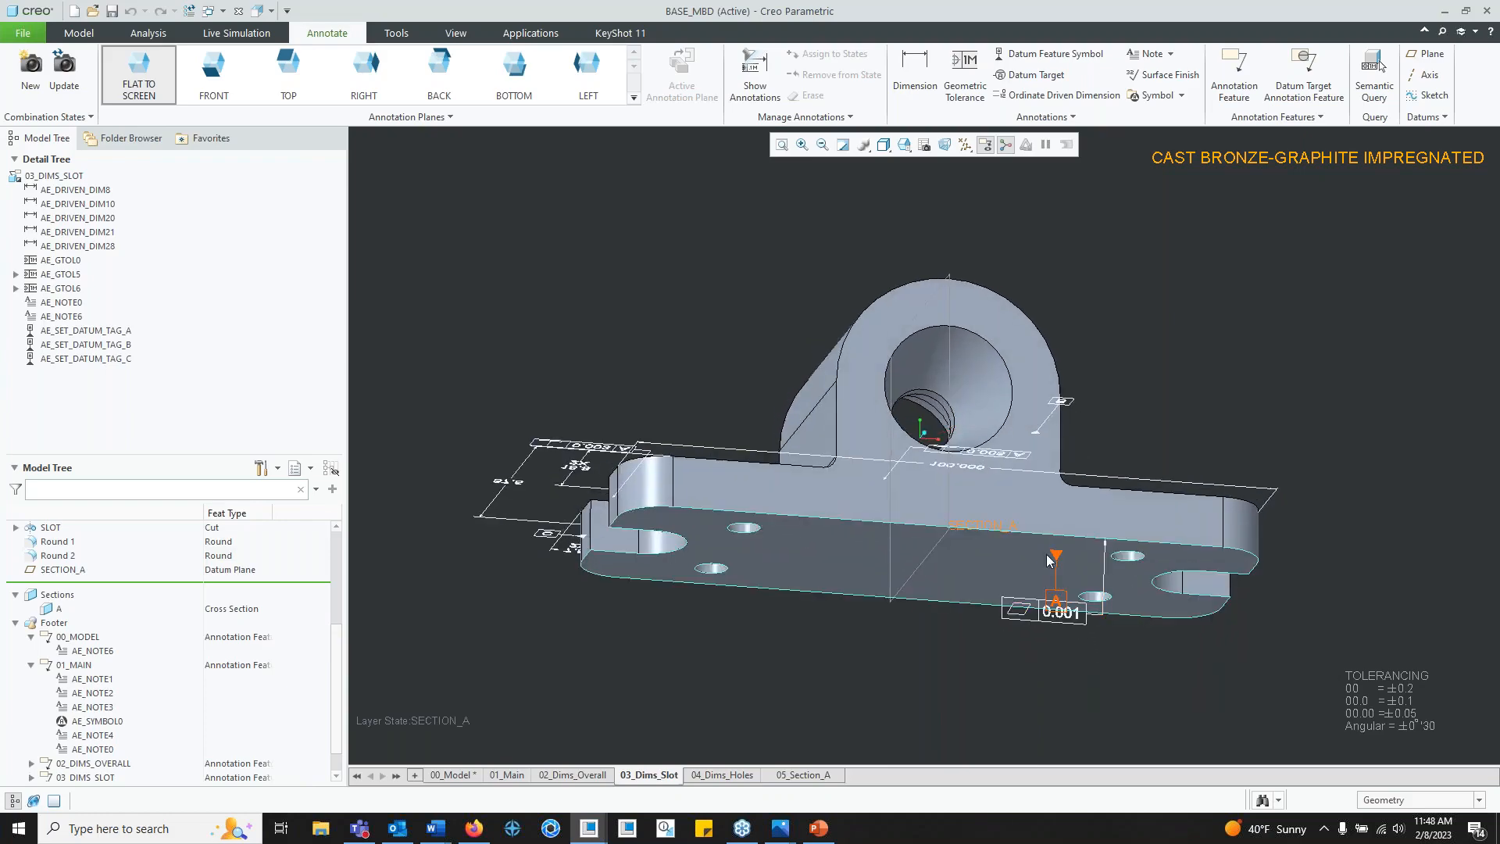
pyautogui.moveTo(1047, 560)
pyautogui.mouseDown(button='middle')
pyautogui.moveTo(1047, 715)
pyautogui.moveTo(1048, 573)
pyautogui.moveTo(1064, 616)
pyautogui.moveTo(1063, 586)
pyautogui.moveTo(1056, 628)
pyautogui.mouseUp(button='middle')
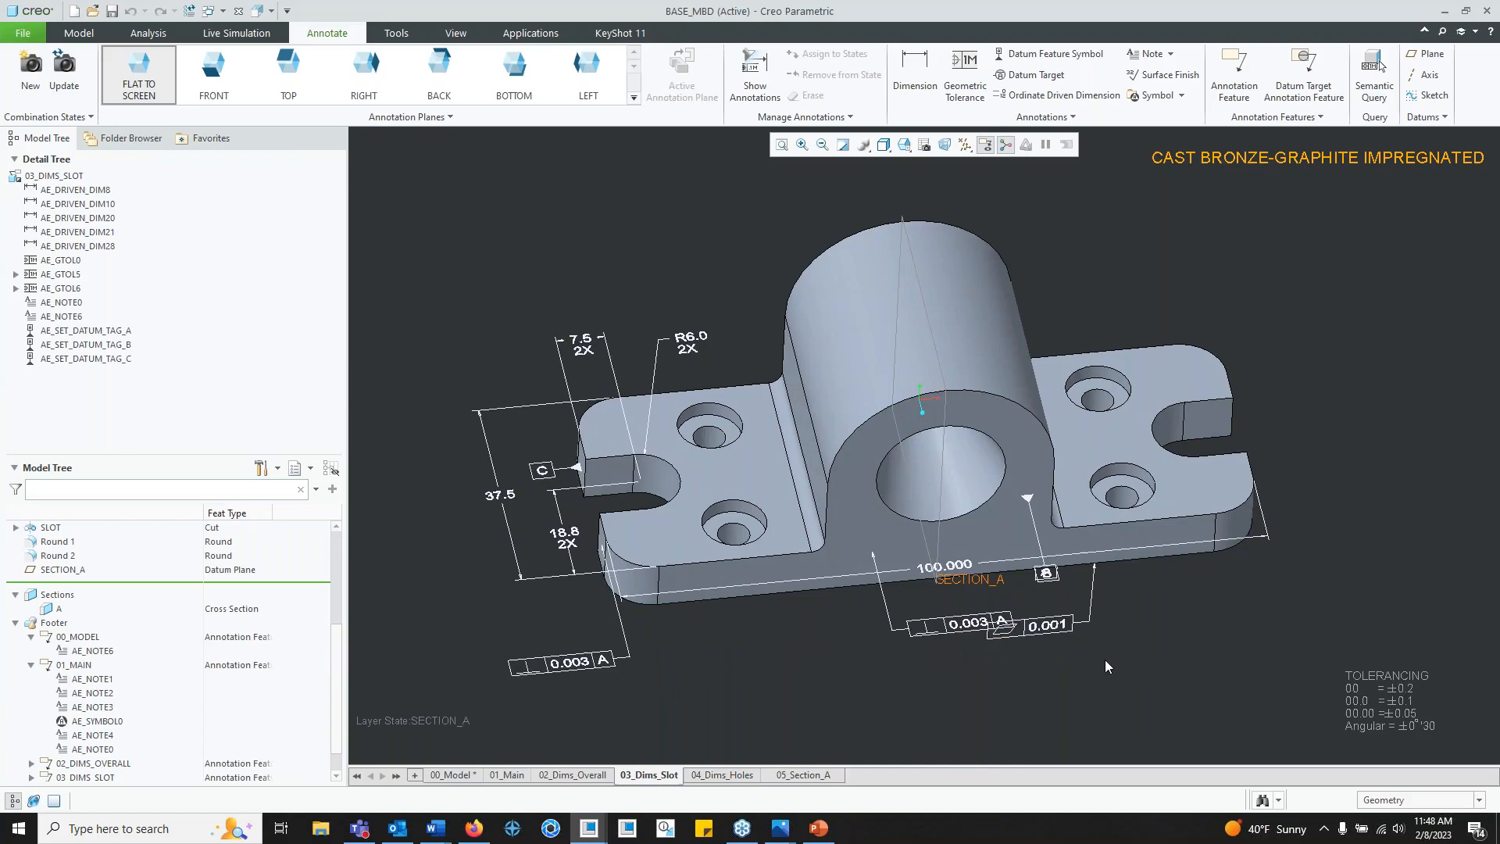
# Step: Activate the 04_Dims_Holes combination state and examine the hole callout, position tolerance and hole location dimensions from several angles
pyautogui.click(713, 774)
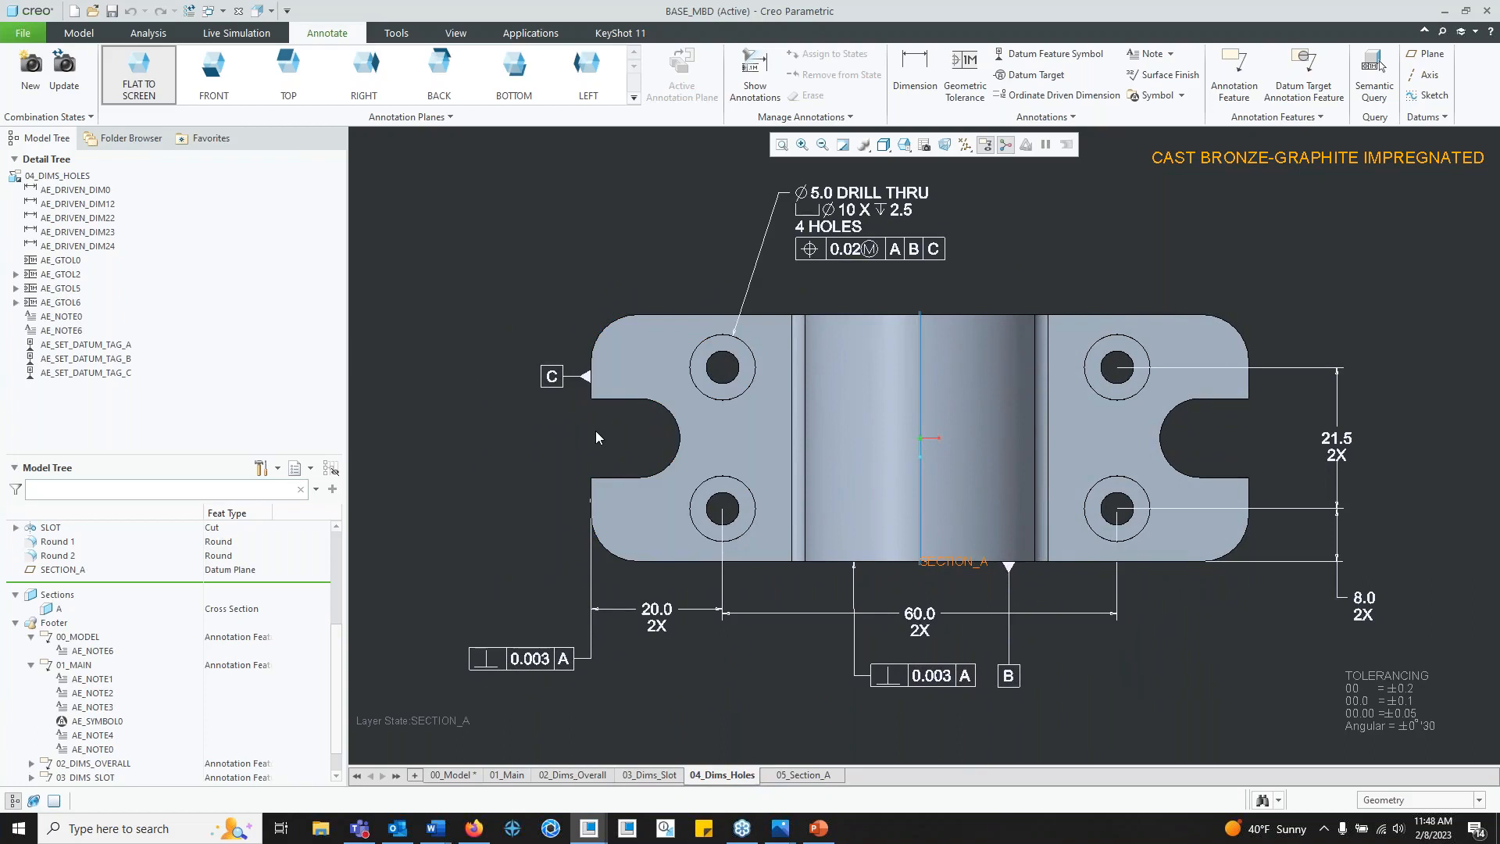
pyautogui.moveTo(682, 364)
pyautogui.mouseDown(button='middle')
pyautogui.moveTo(793, 393)
pyautogui.moveTo(762, 275)
pyautogui.mouseUp(button='middle')
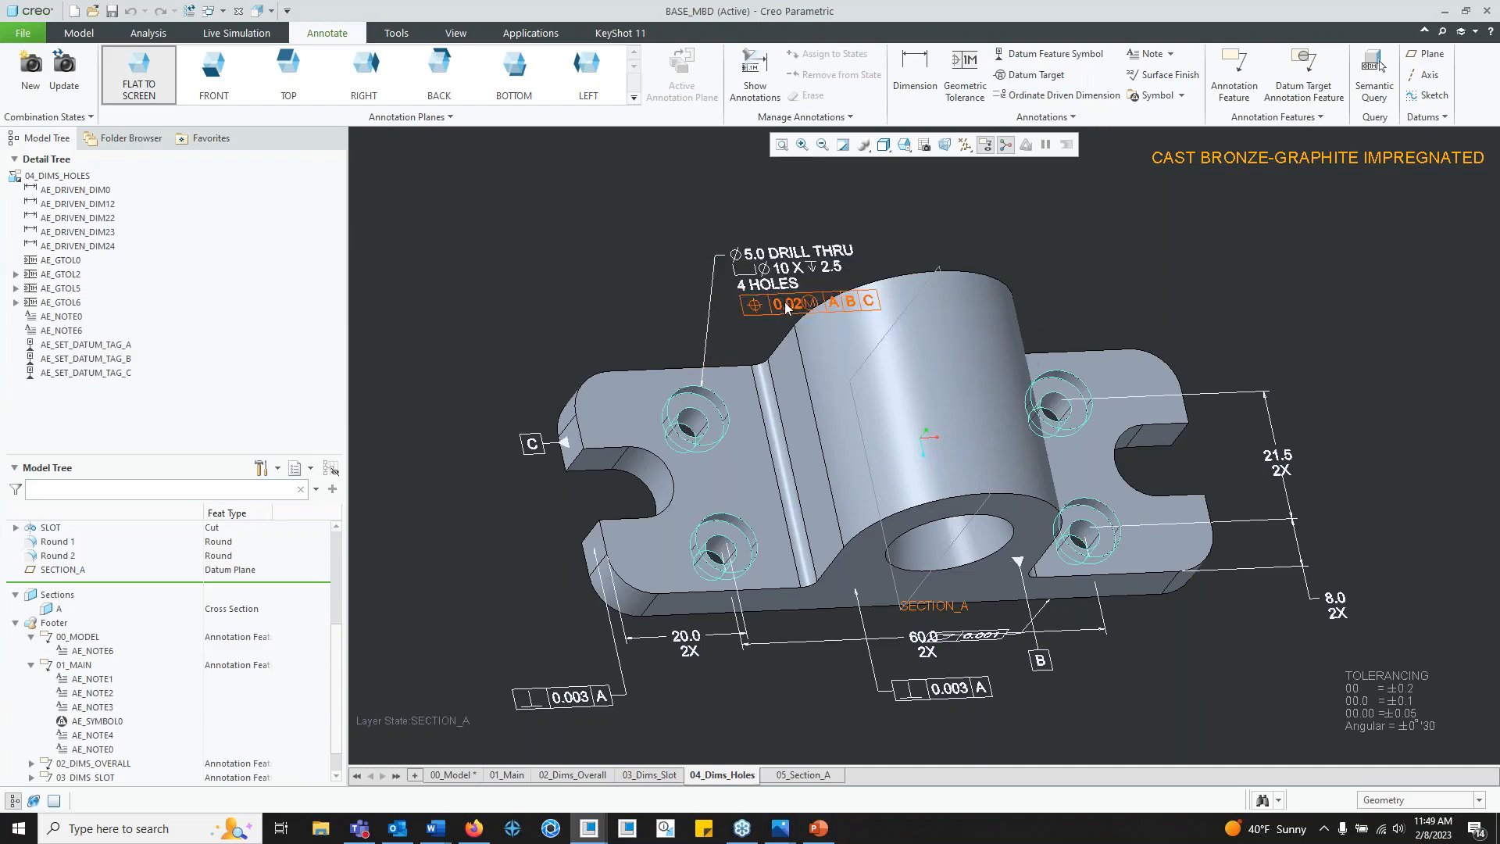
pyautogui.moveTo(1212, 613); pyautogui.dragTo(1175, 594, button='middle')
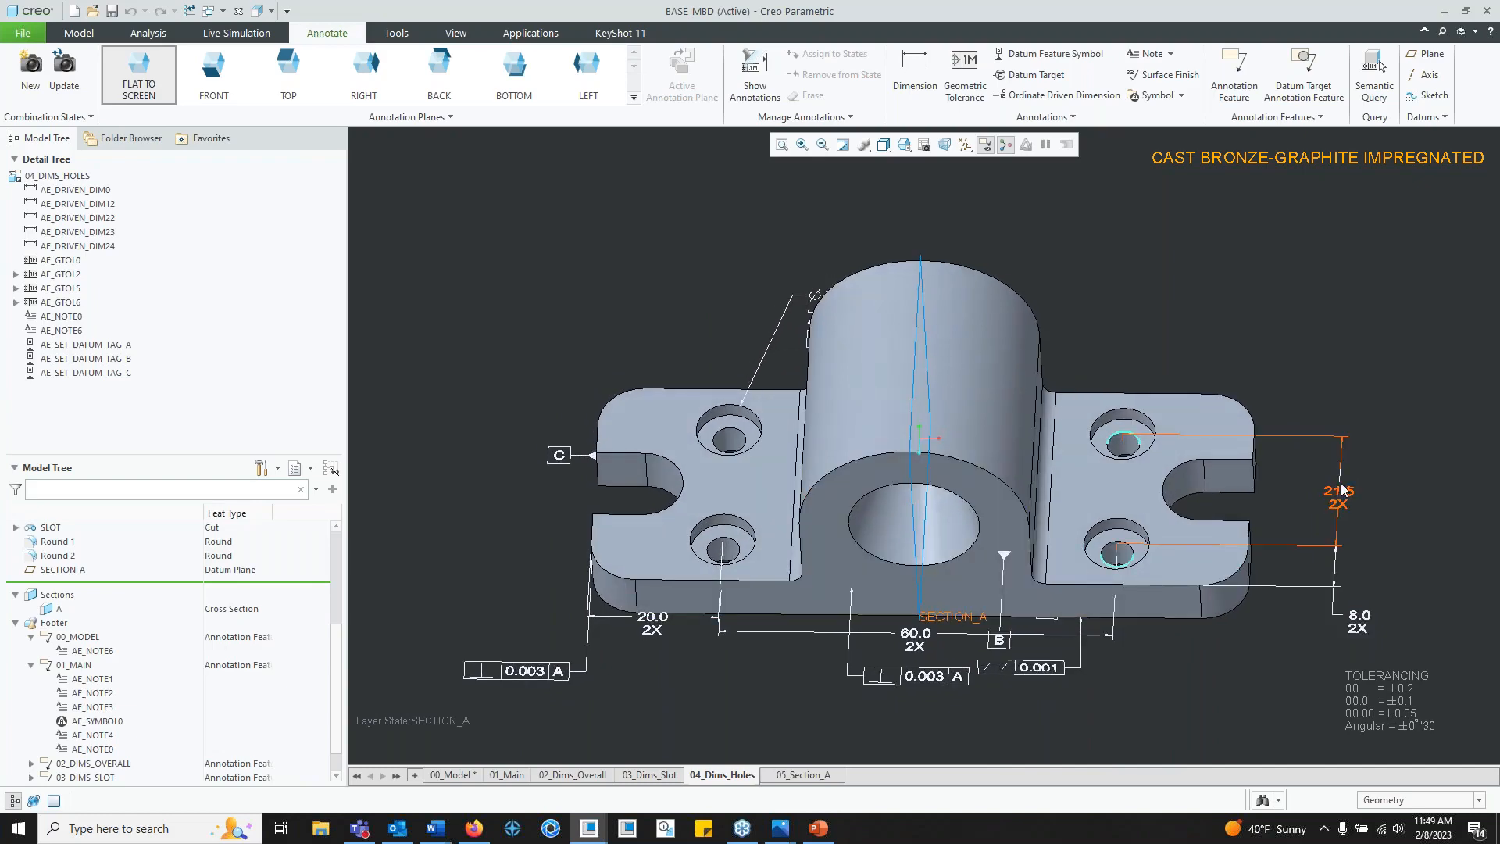
pyautogui.moveTo(1347, 490)
pyautogui.mouseDown(button='middle')
pyautogui.moveTo(1347, 515)
pyautogui.moveTo(1345, 459)
pyautogui.moveTo(1343, 482)
pyautogui.mouseUp(button='middle')
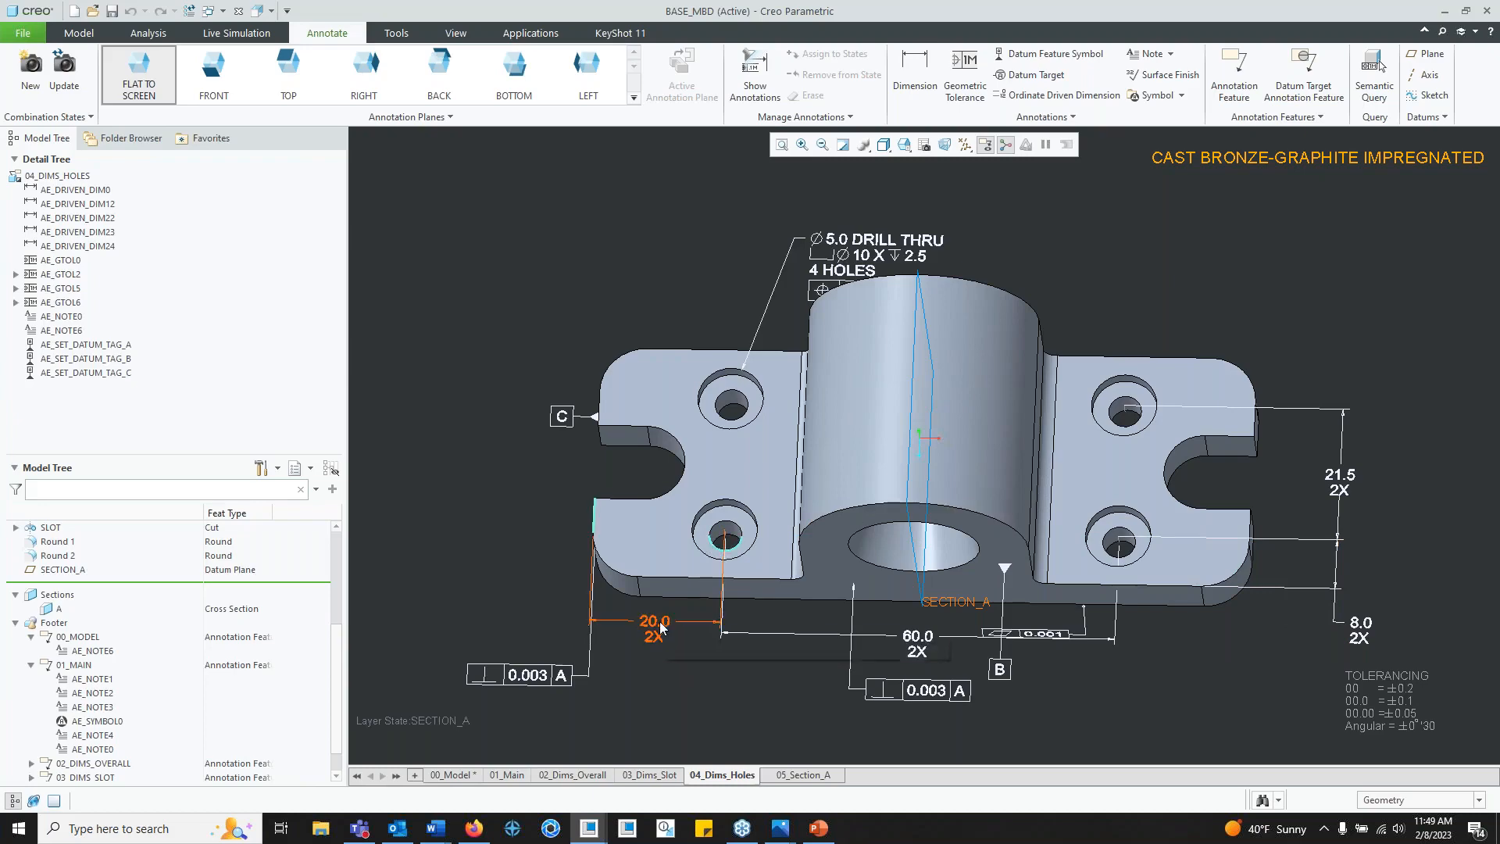
pyautogui.moveTo(660, 625); pyautogui.dragTo(776, 706, button='middle')
# Step: Activate the 05_Section_A combination state, examine the sectioned bore and its dimensions from several angles, and restore the saved view
pyautogui.click(821, 774)
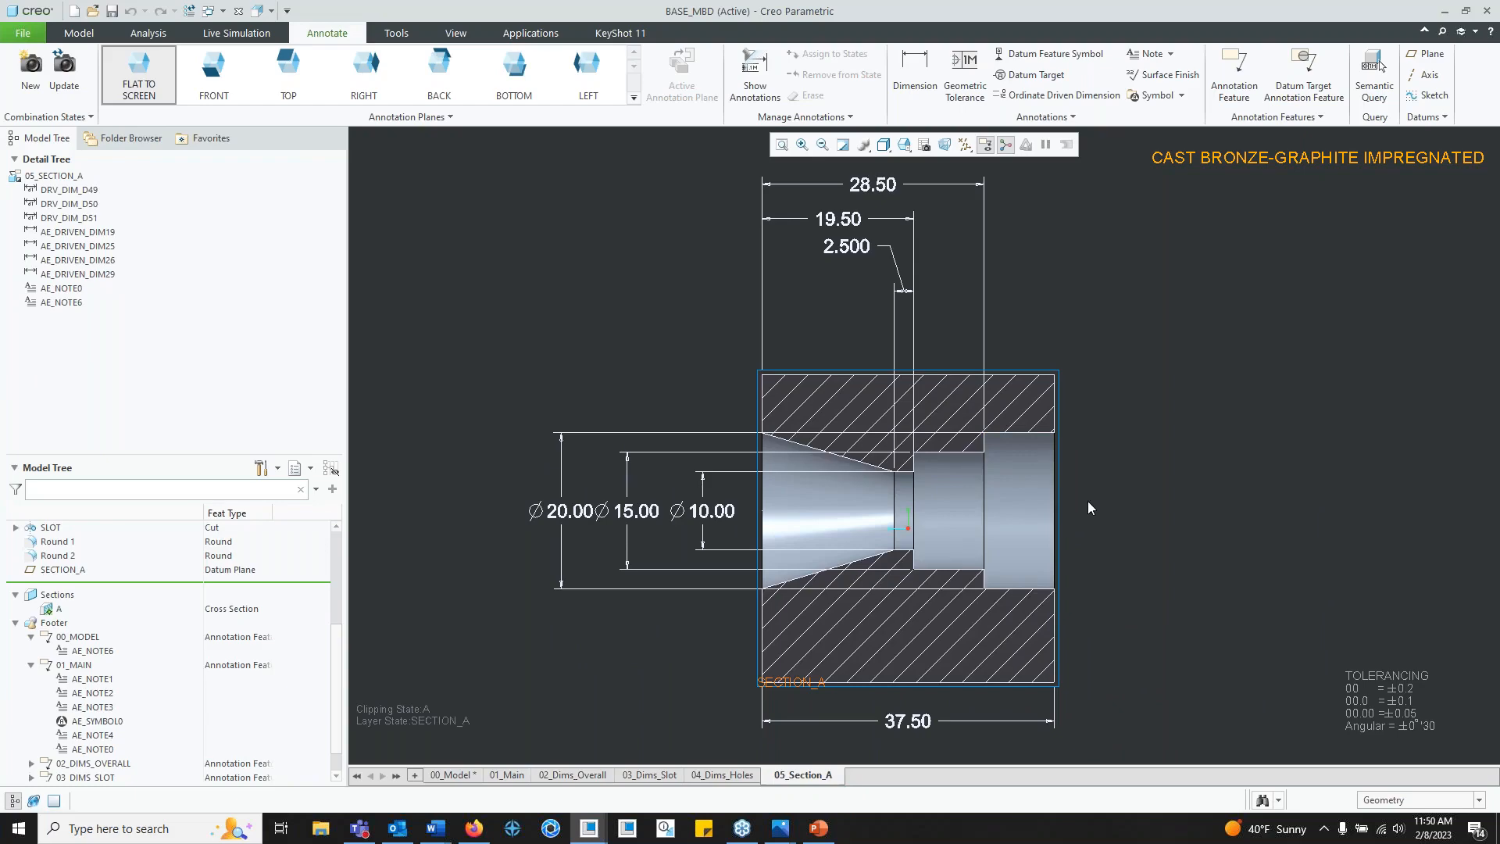
pyautogui.moveTo(893, 486)
pyautogui.mouseDown(button='middle')
pyautogui.moveTo(906, 525)
pyautogui.moveTo(941, 512)
pyautogui.mouseUp(button='middle')
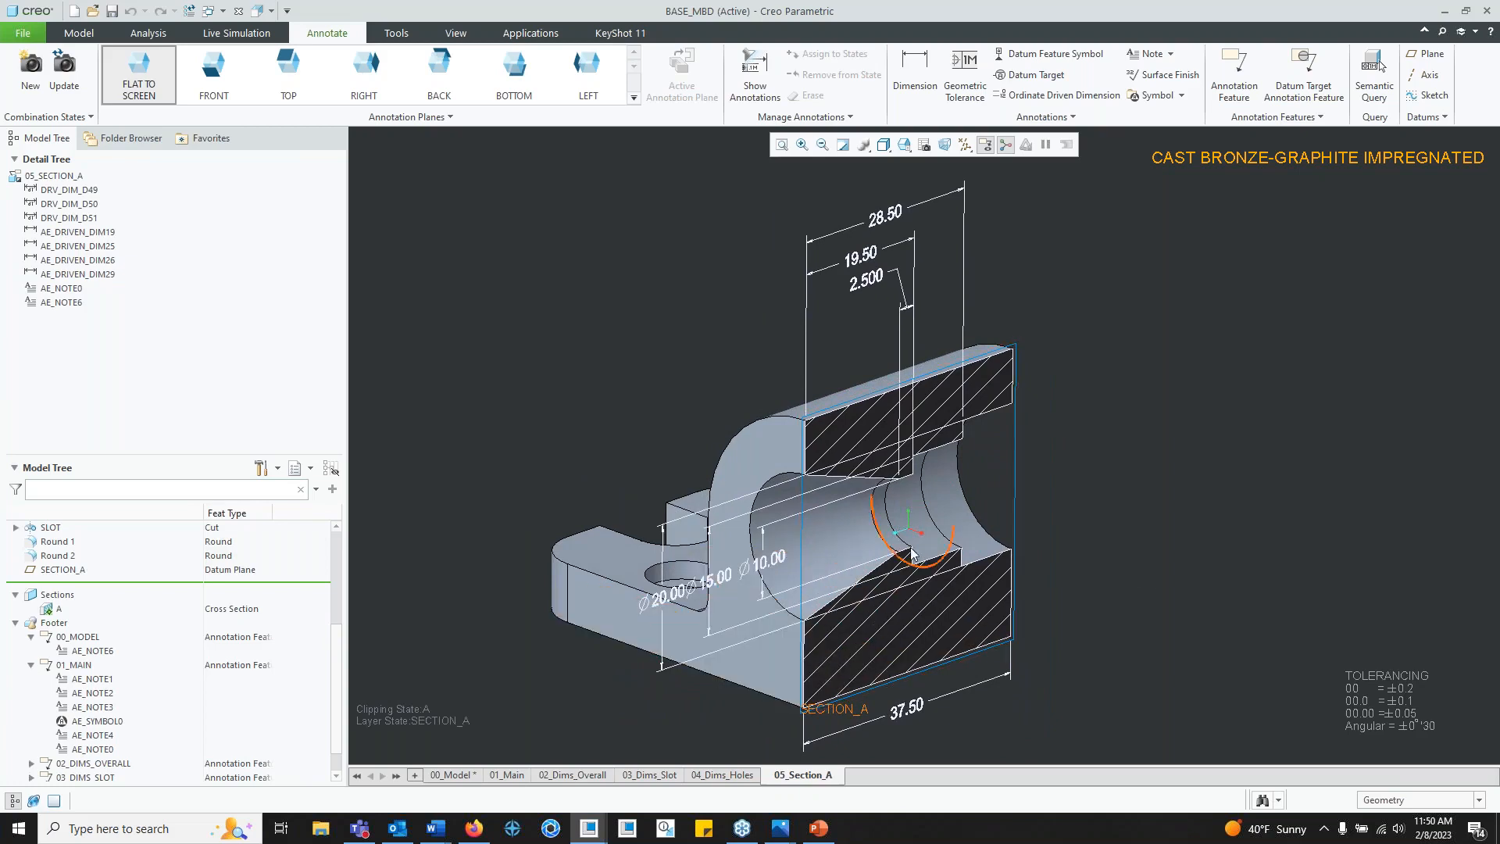
pyautogui.click(1017, 457)
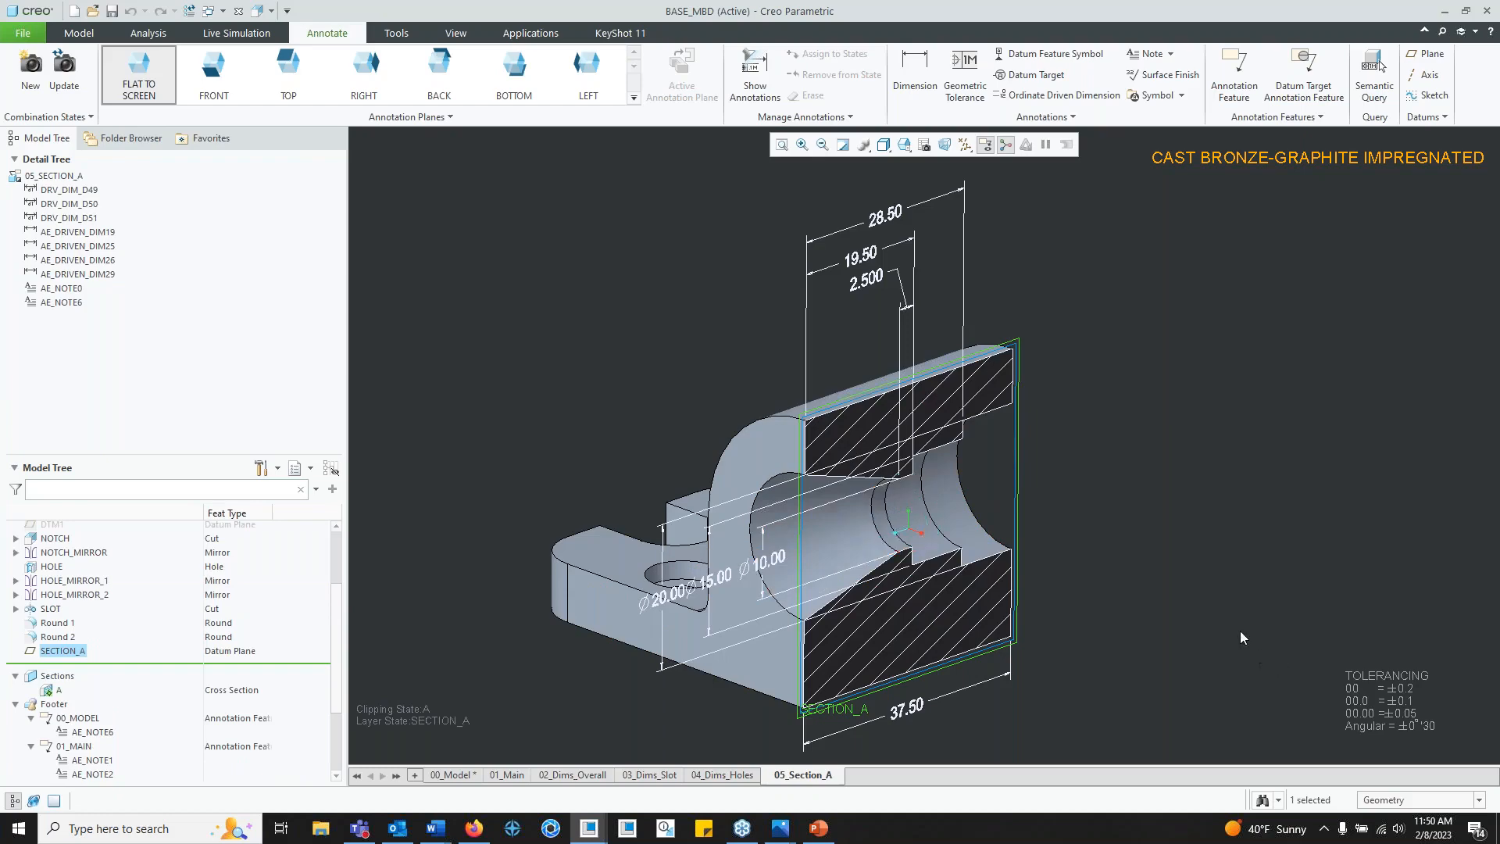
pyautogui.moveTo(1239, 631)
pyautogui.mouseDown(button='middle')
pyautogui.moveTo(1254, 600)
pyautogui.moveTo(1096, 576)
pyautogui.moveTo(1091, 539)
pyautogui.moveTo(1070, 558)
pyautogui.mouseUp(button='middle')
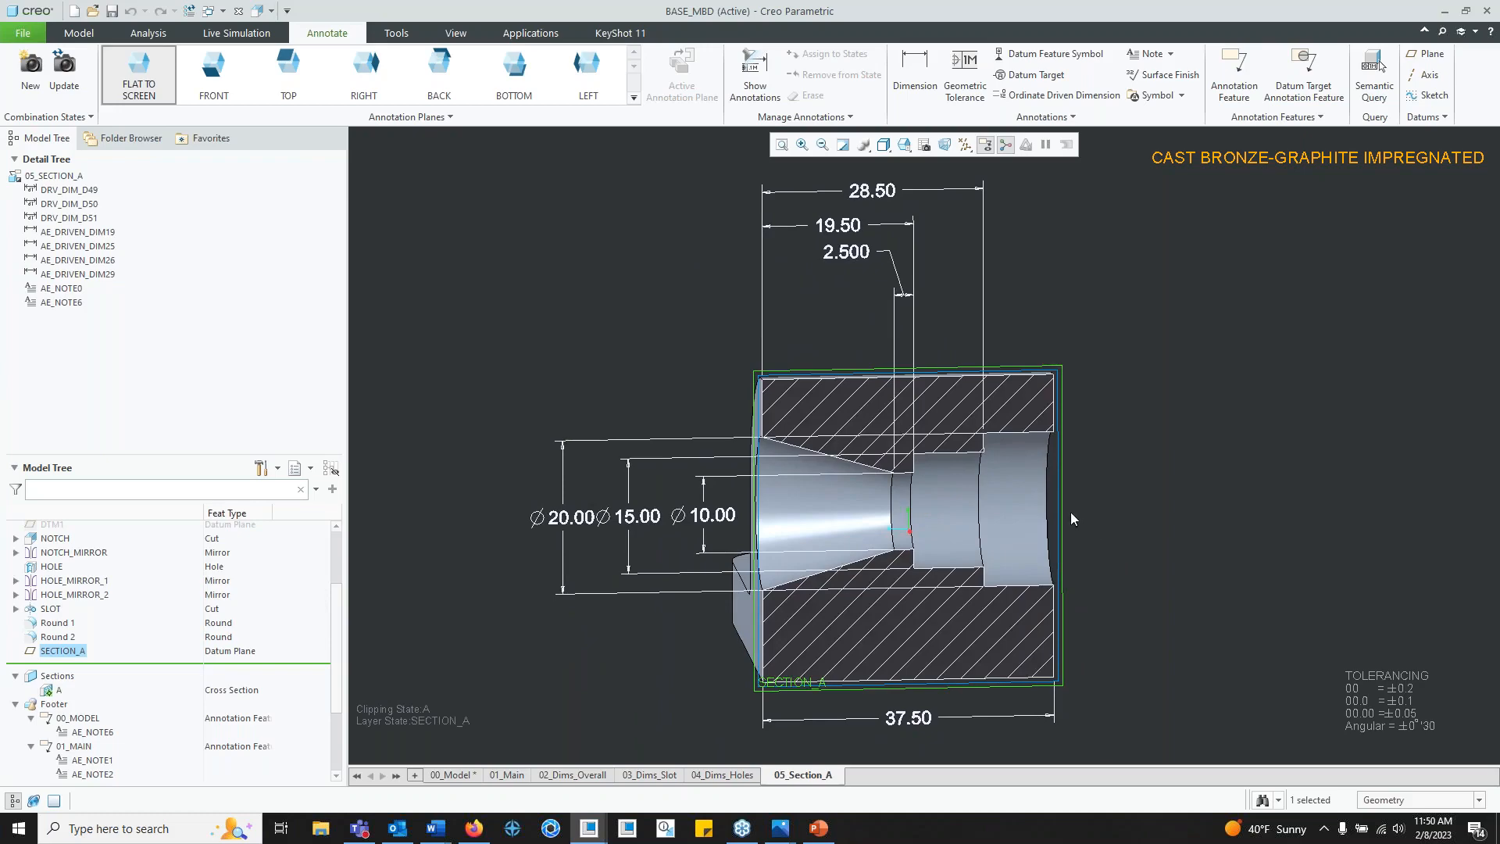
pyautogui.moveTo(1074, 459); pyautogui.dragTo(1125, 509, button='middle')
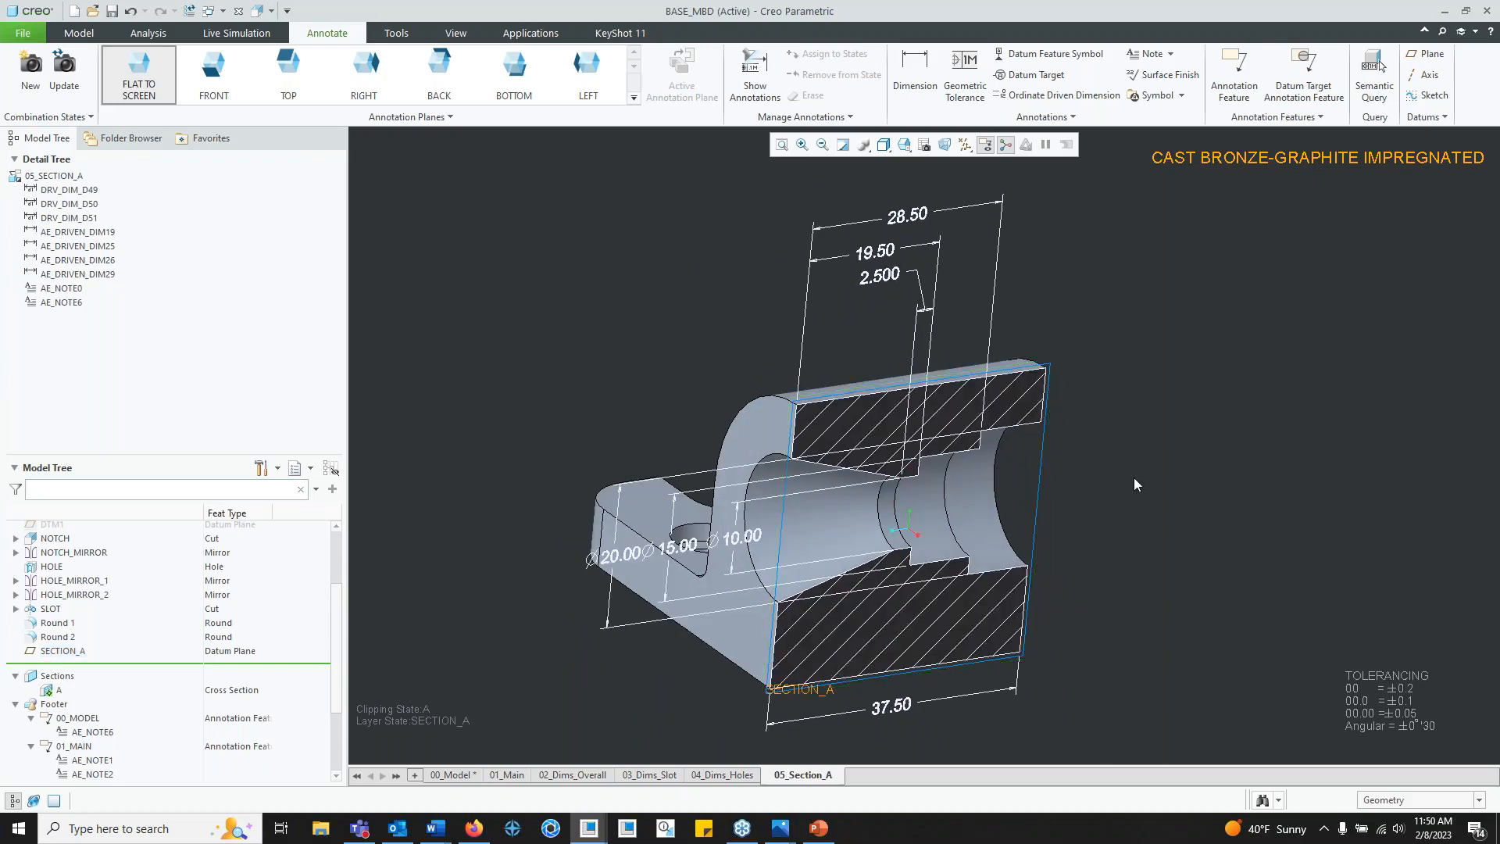
pyautogui.click(814, 775)
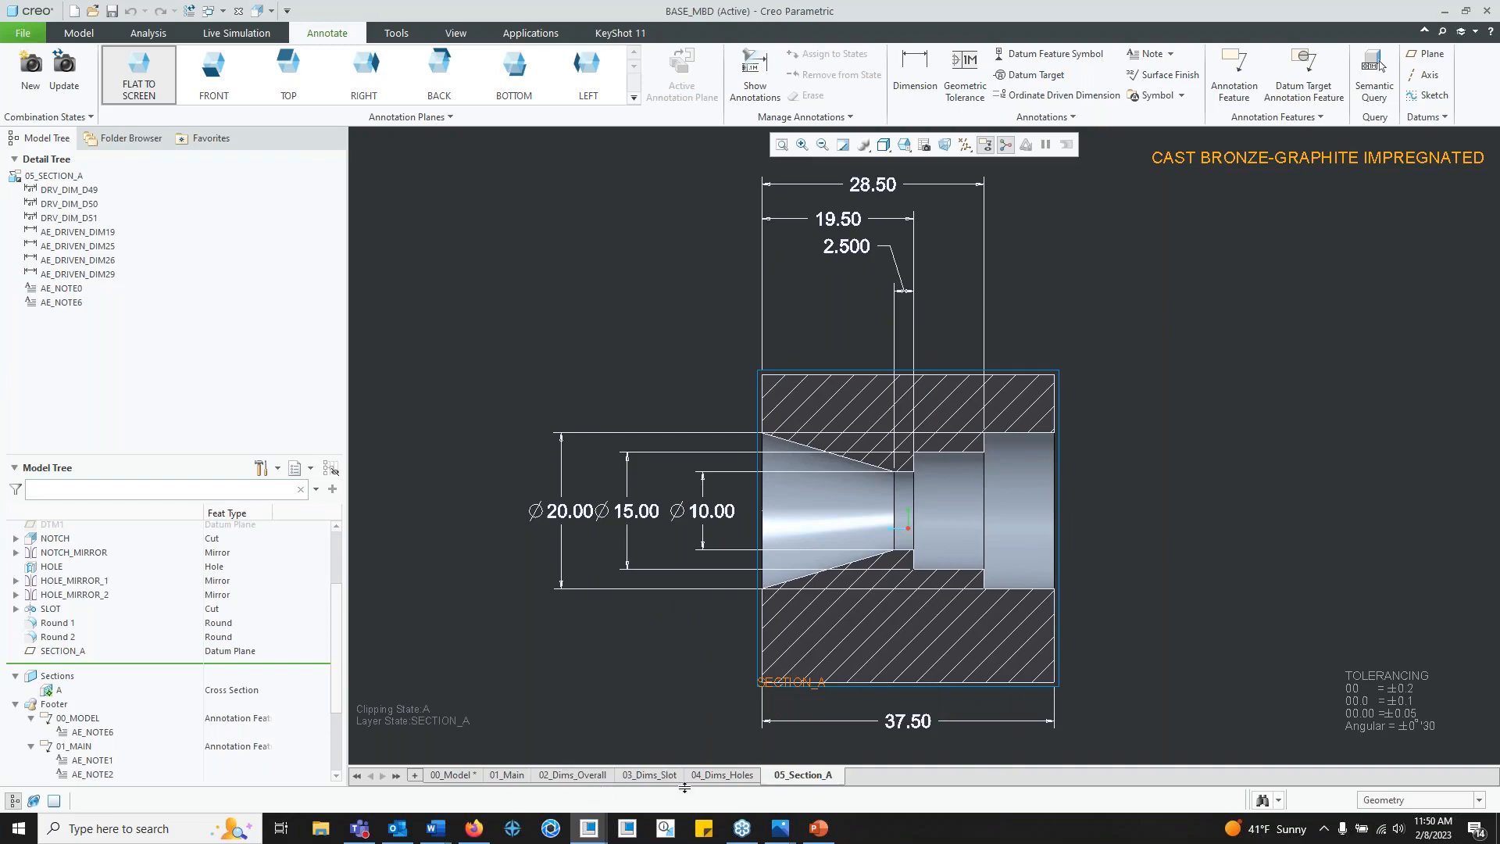
# Step: Go back through the combination states from 04_Dims_Holes to 01_Main, ending on 00_Model
pyautogui.click(727, 776)
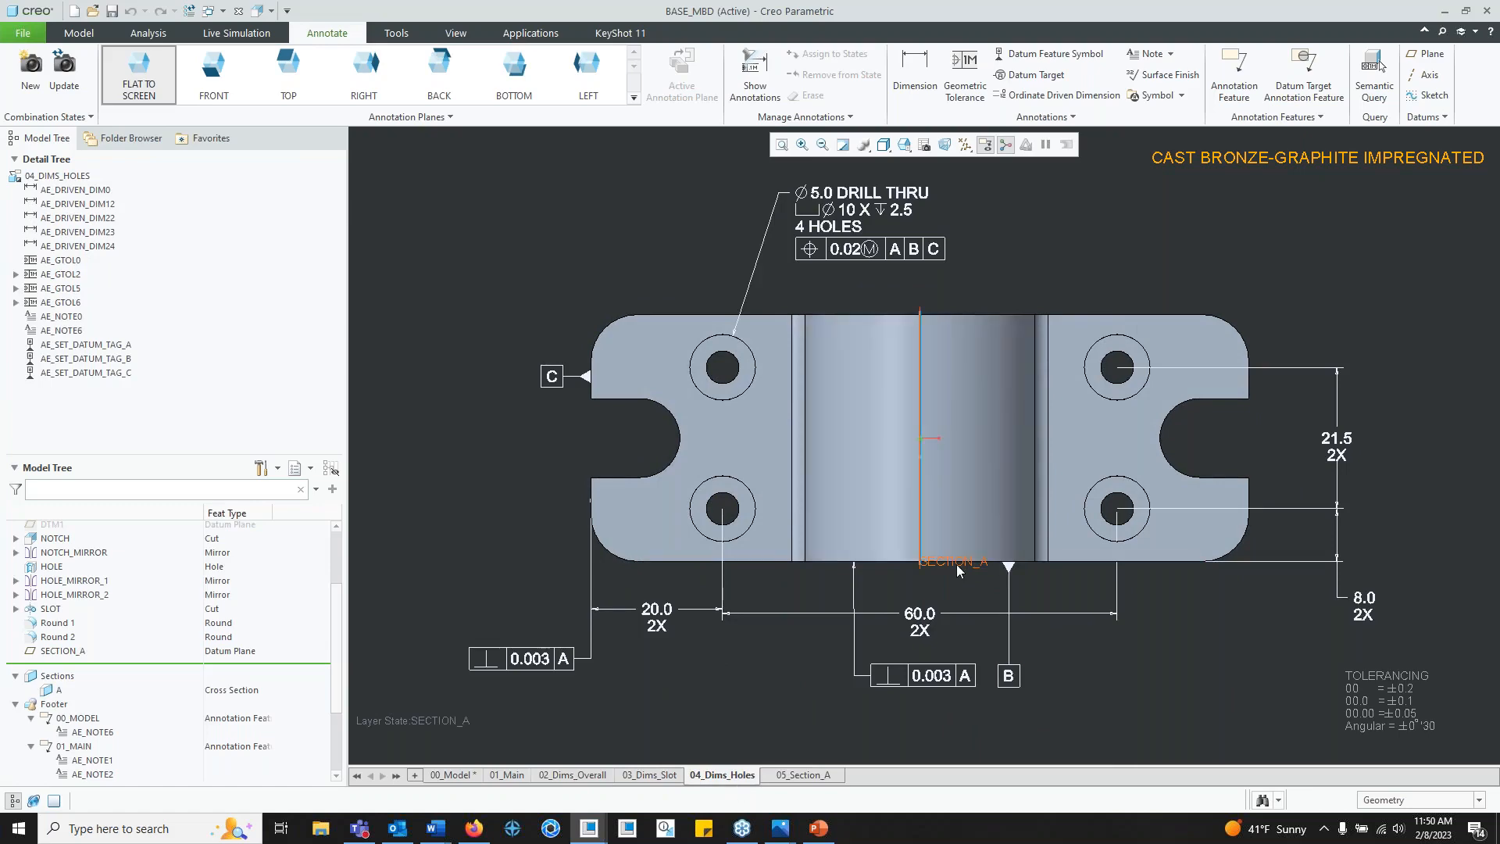
pyautogui.click(649, 774)
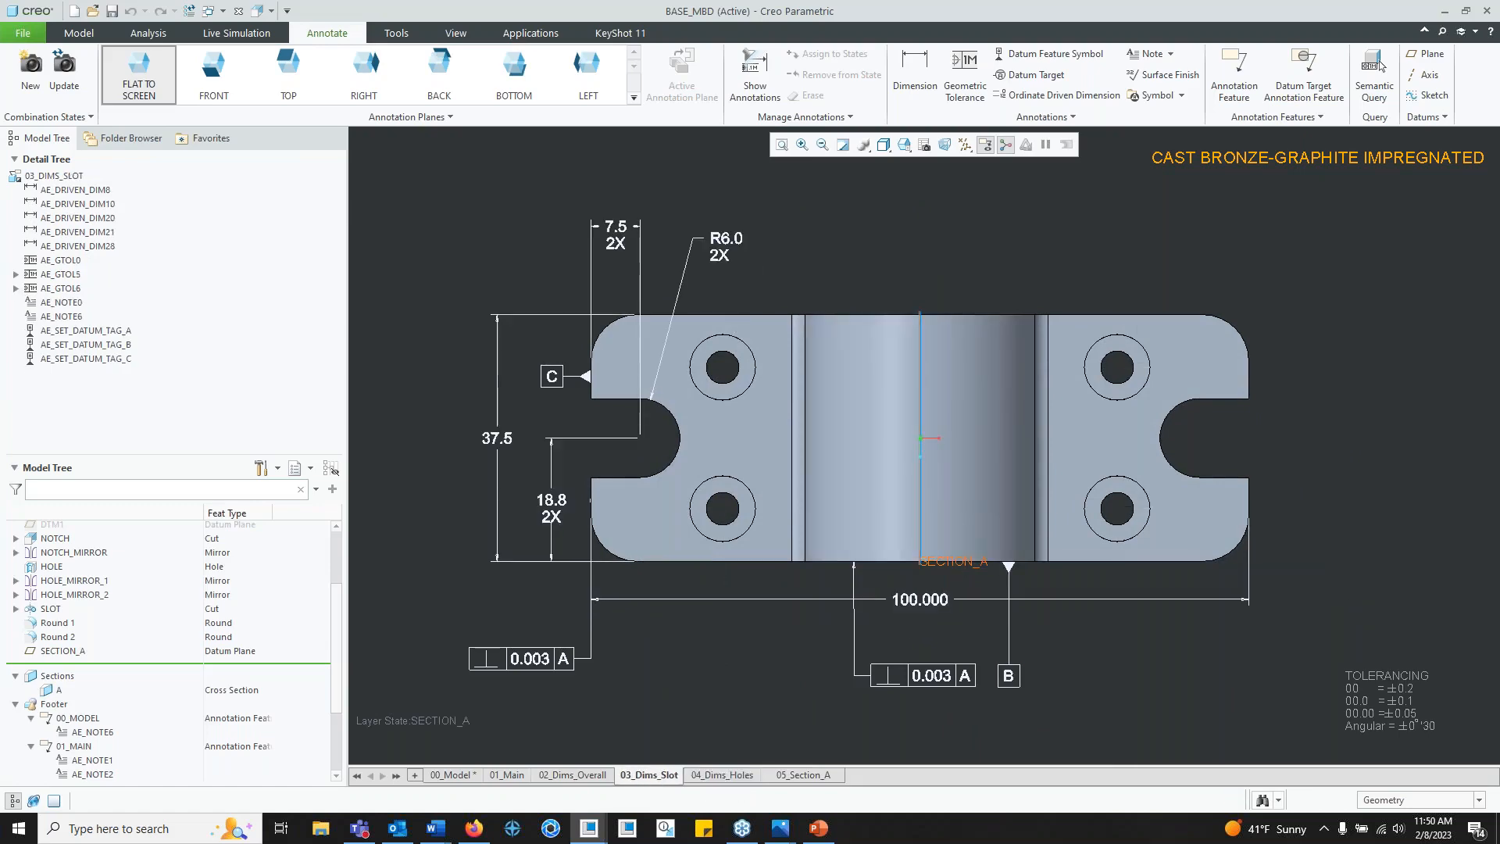
pyautogui.click(589, 775)
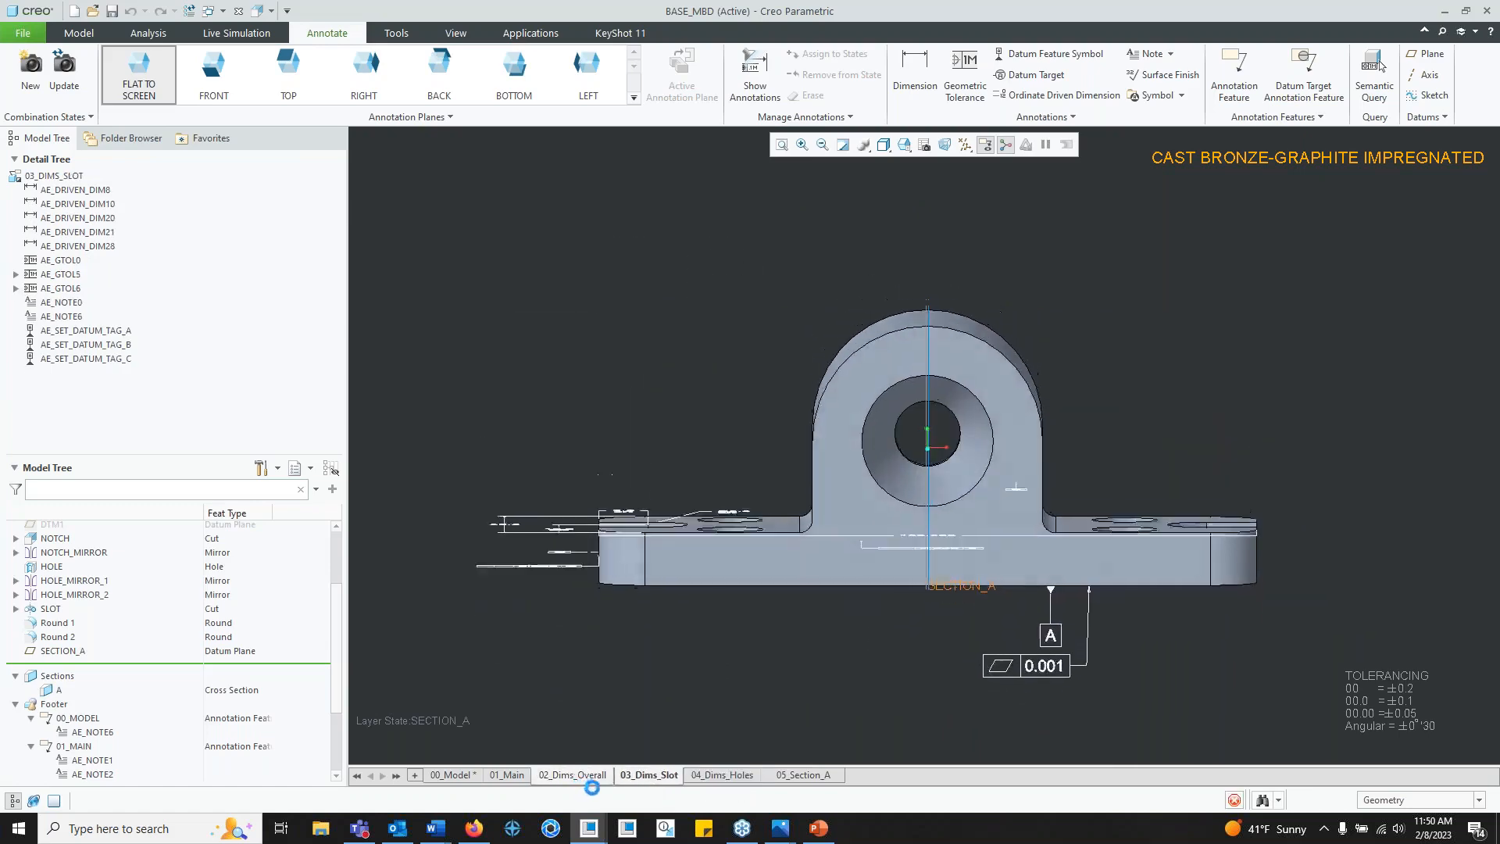
pyautogui.click(516, 775)
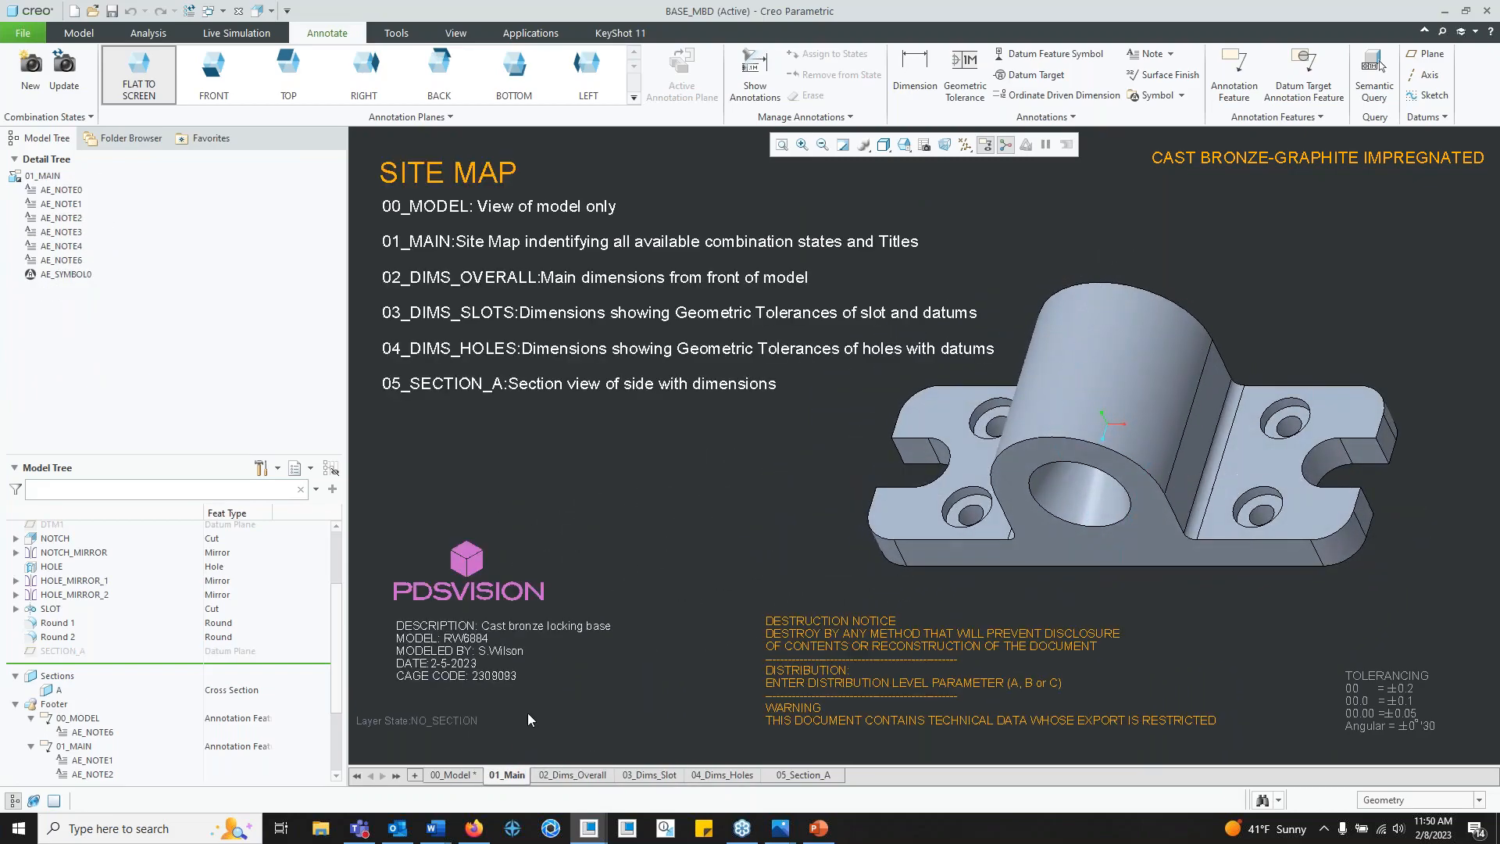
pyautogui.click(473, 778)
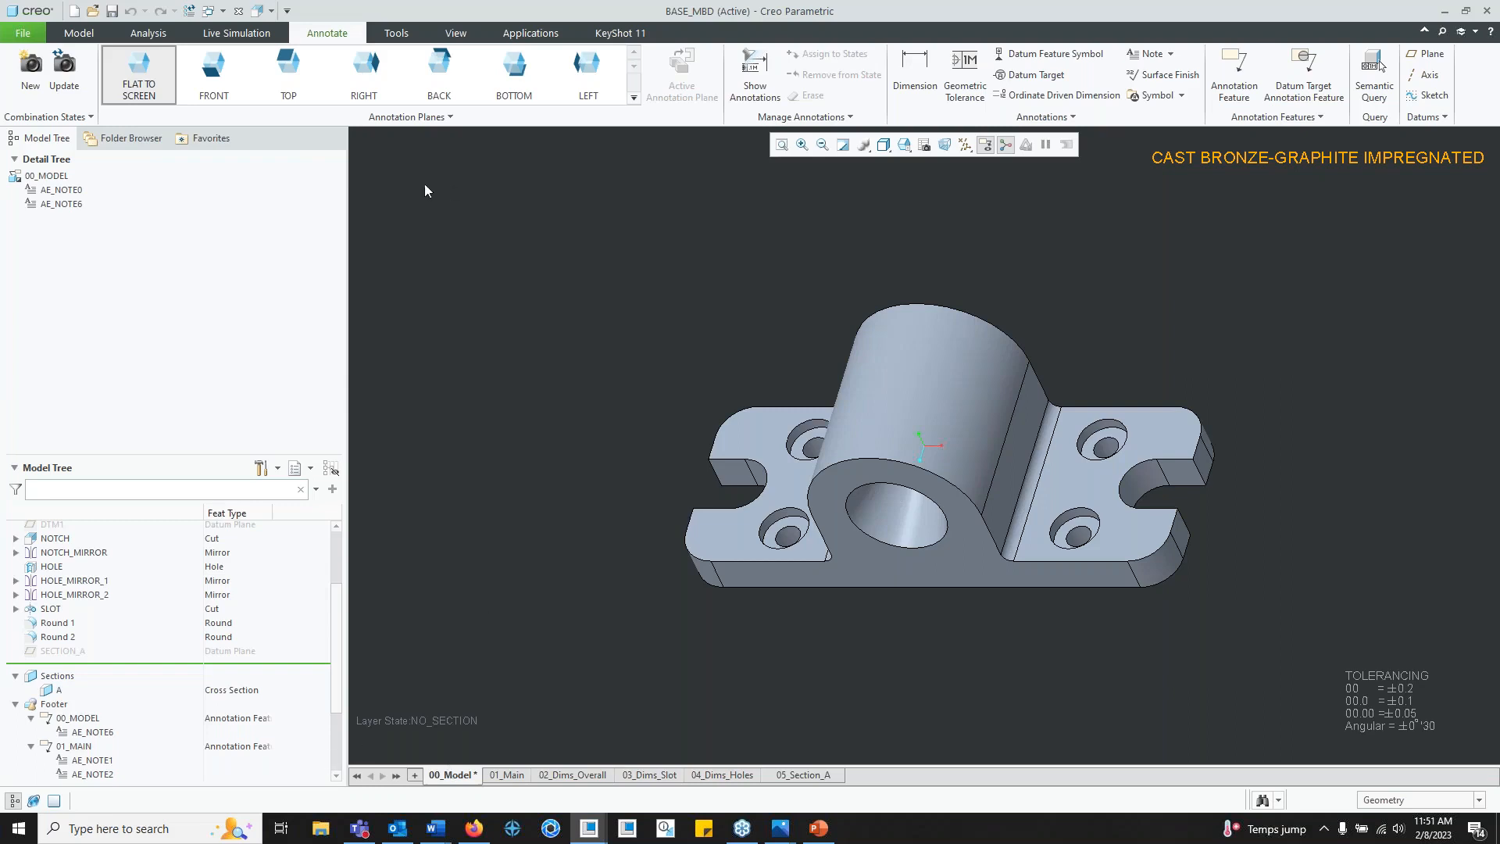
# Step: Switch to the BASE_MBD_BLANK part window and activate its 00_Model combination state
pyautogui.click(223, 11)
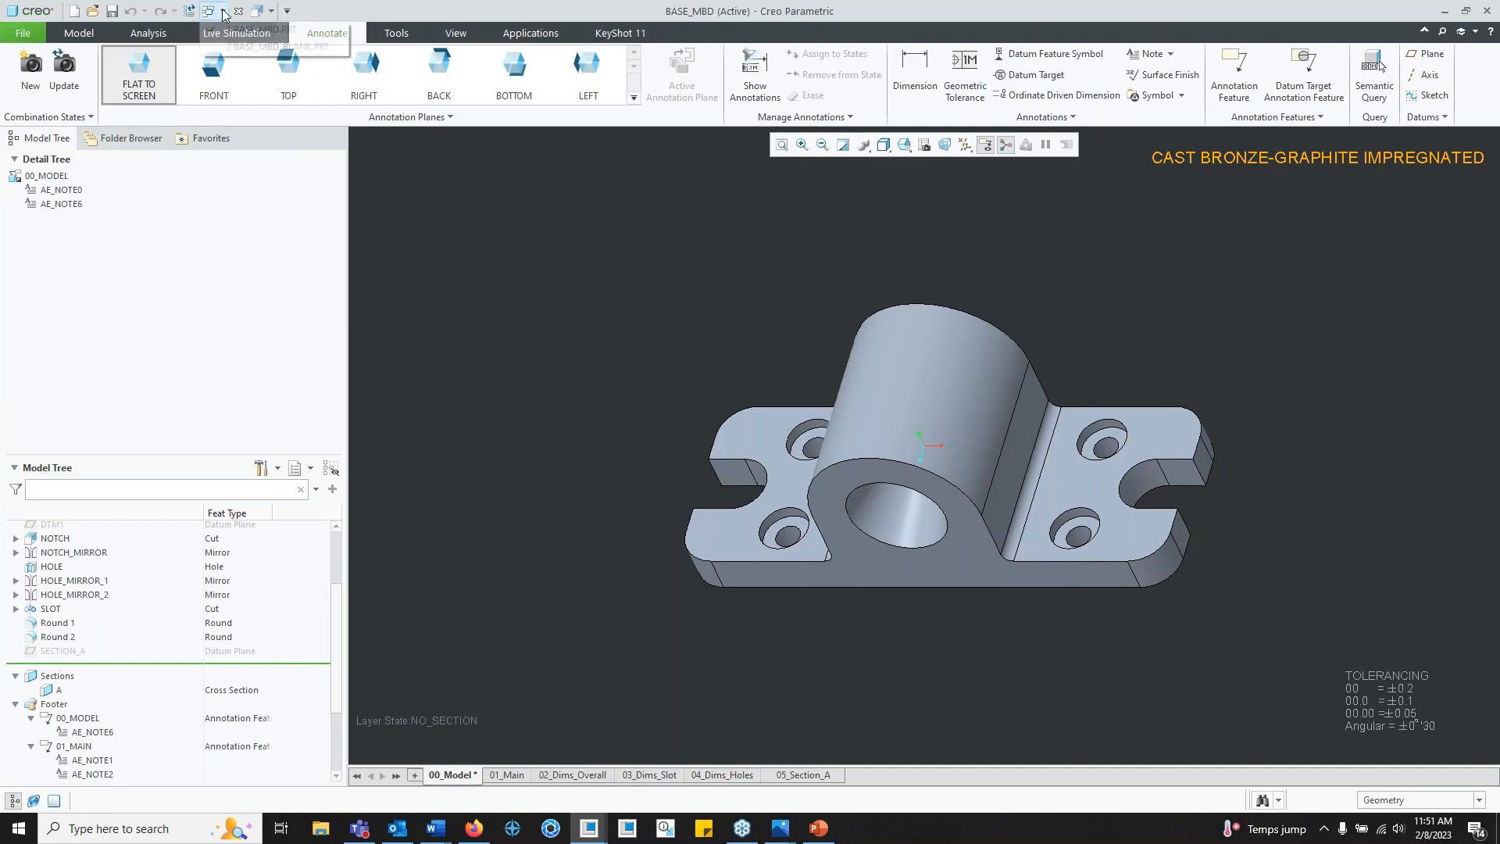
pyautogui.click(258, 47)
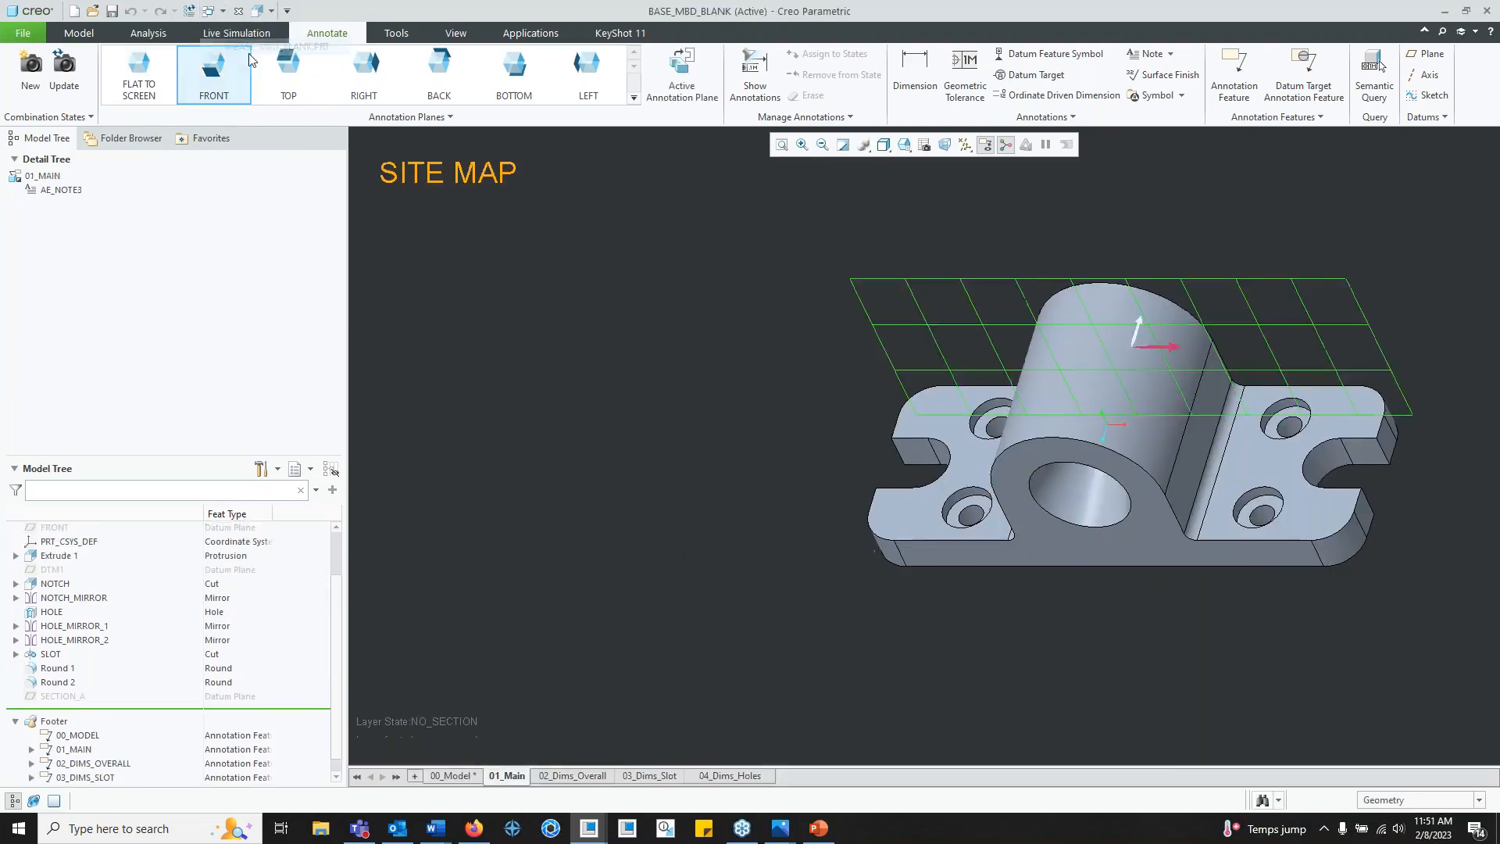
pyautogui.click(452, 777)
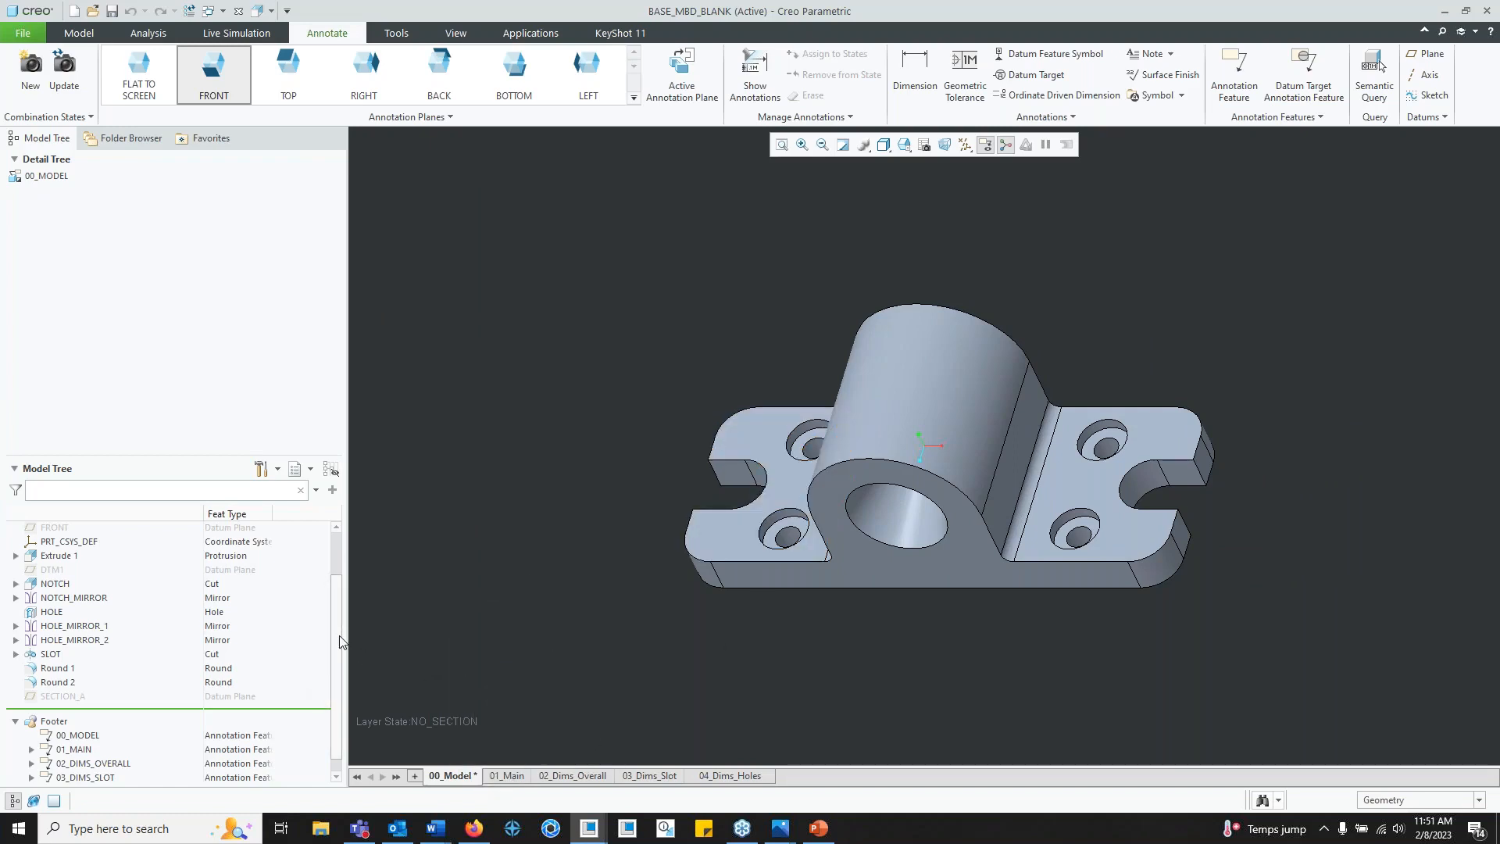
# Step: Open the 00_MODEL annotation feature in the footer for redefinition and set the annotation plane to Flat to Screen
pyautogui.scroll(-1, 172, 687)
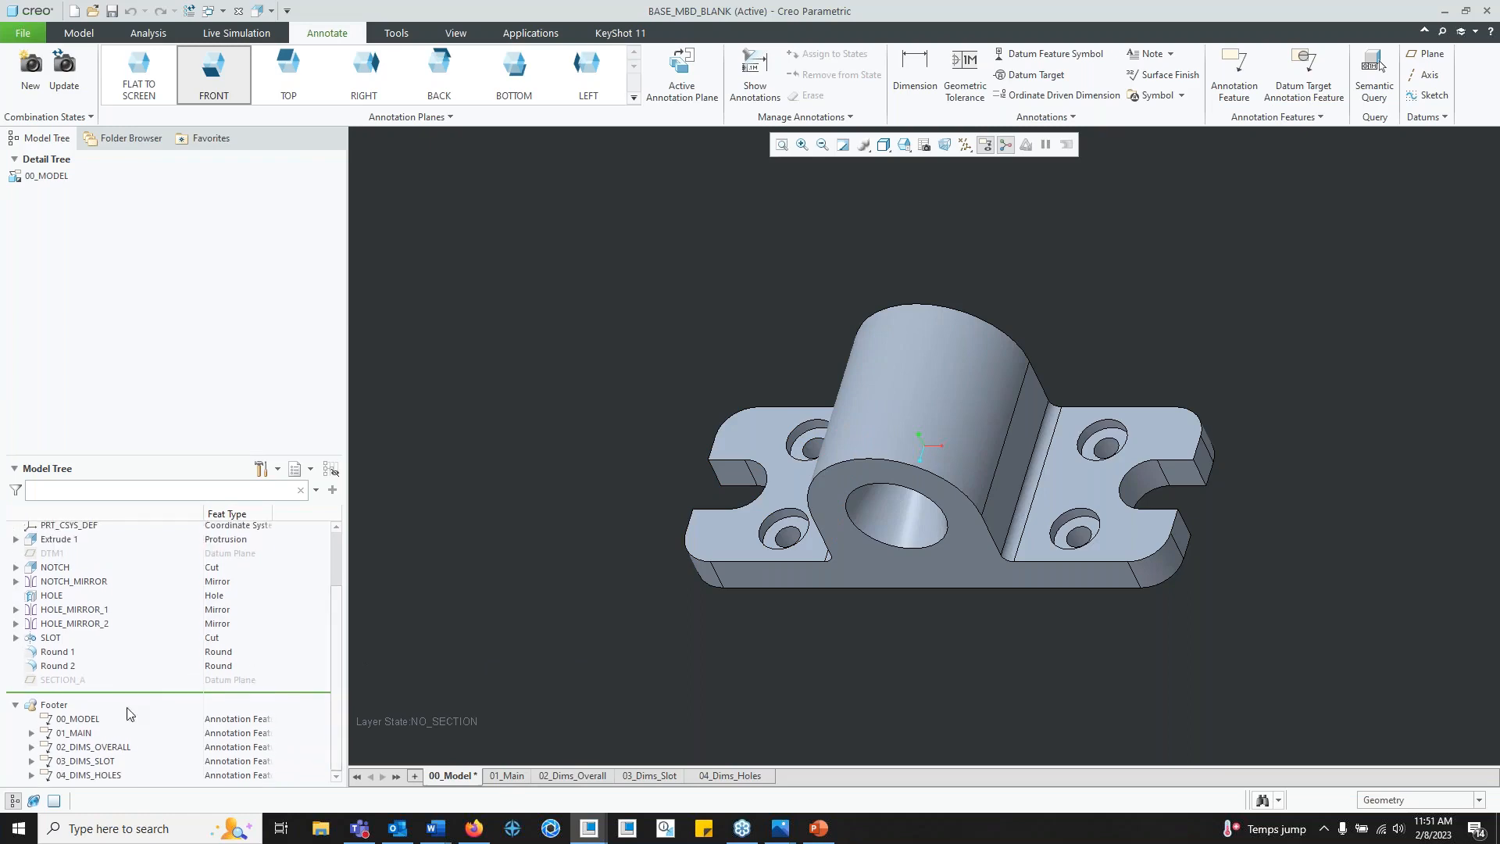
pyautogui.click(82, 720)
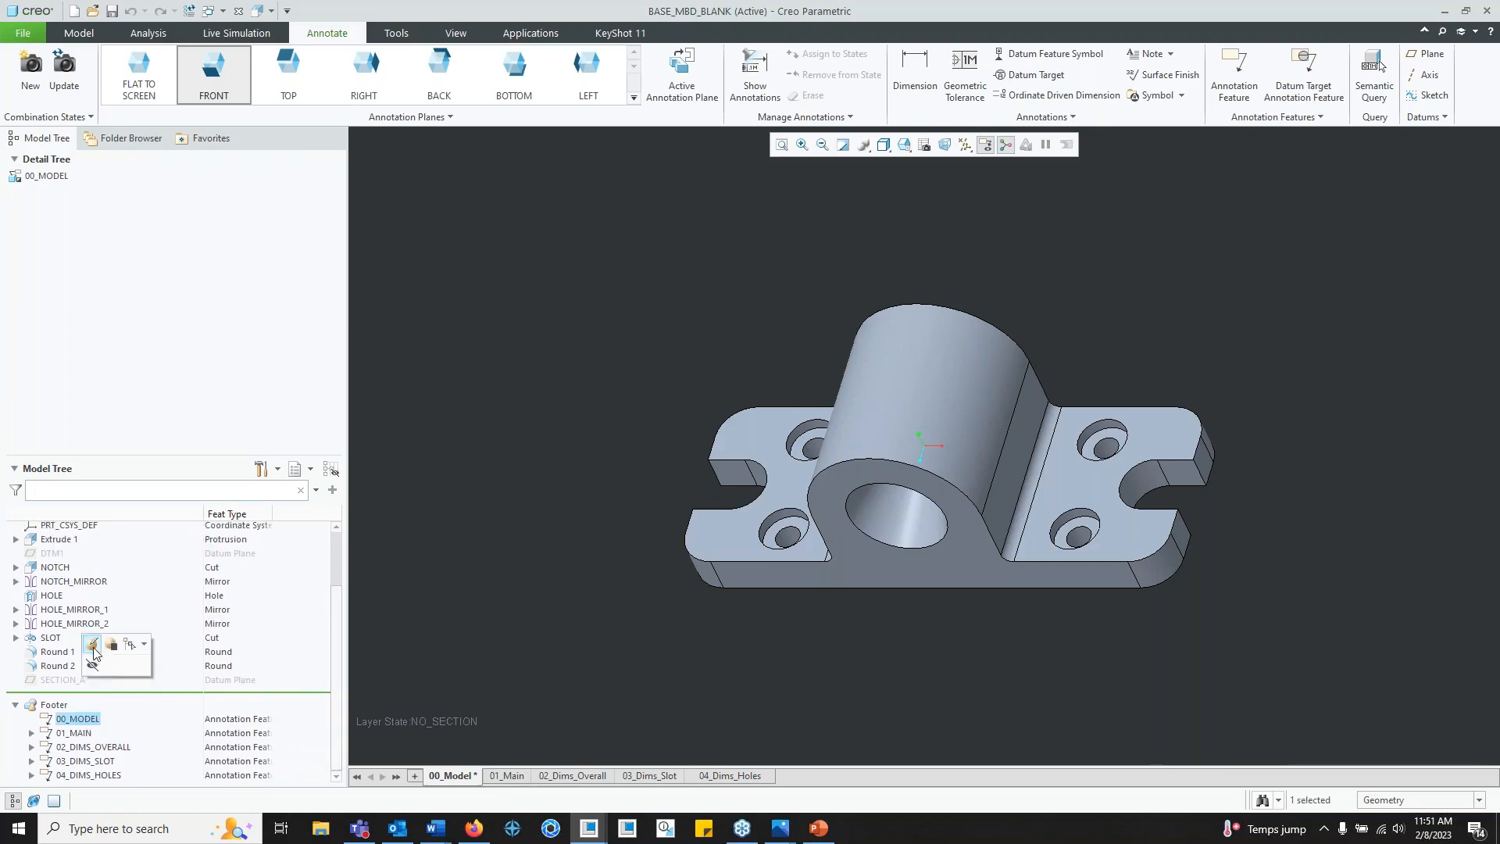
pyautogui.click(107, 666)
pyautogui.moveTo(1281, 145)
pyautogui.mouseDown()
pyautogui.moveTo(406, 176)
pyautogui.moveTo(383, 194)
pyautogui.mouseUp()
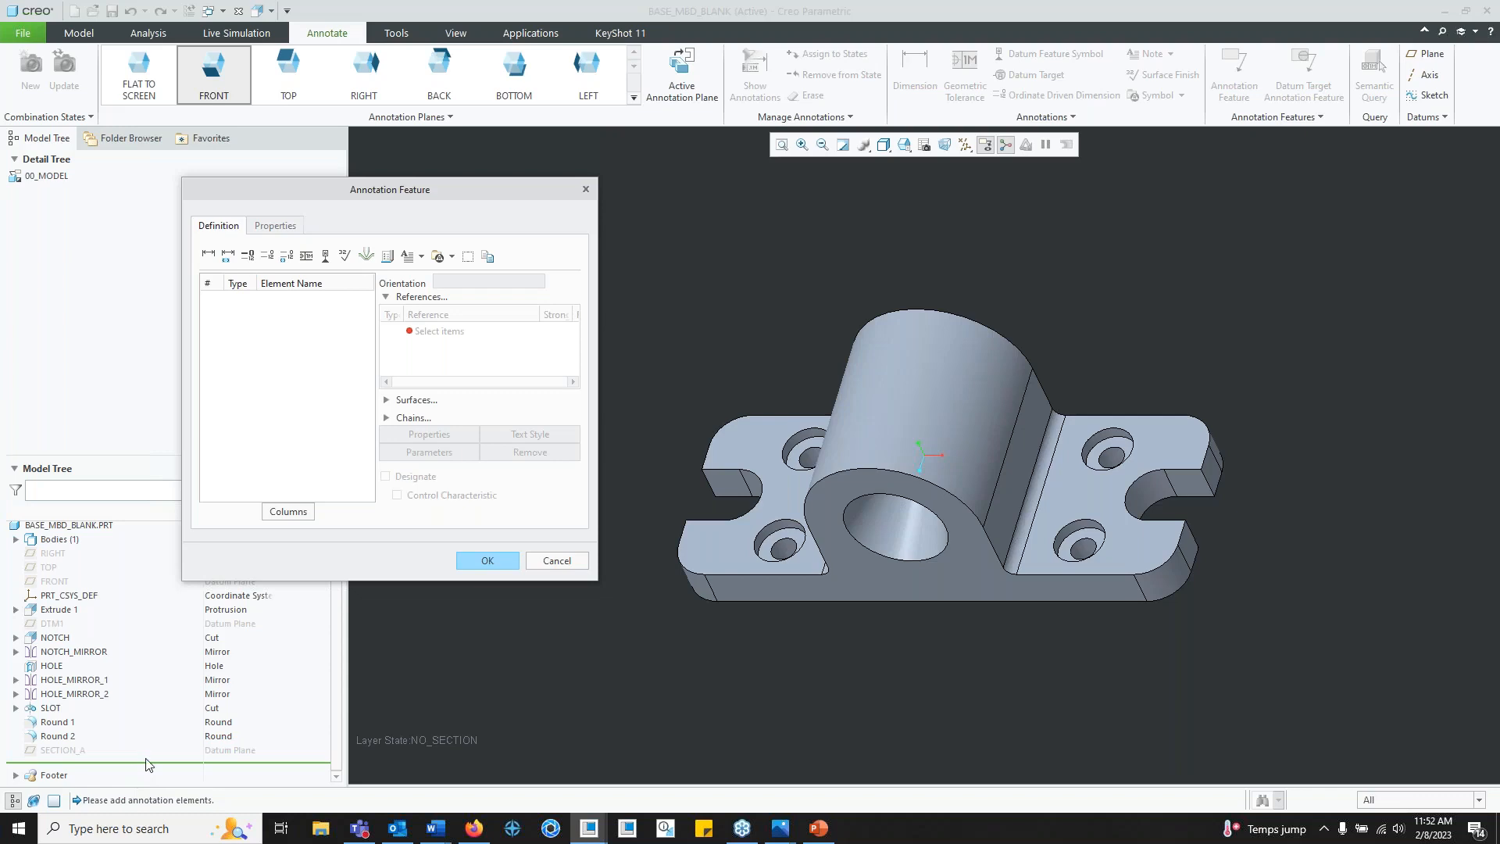
pyautogui.click(140, 74)
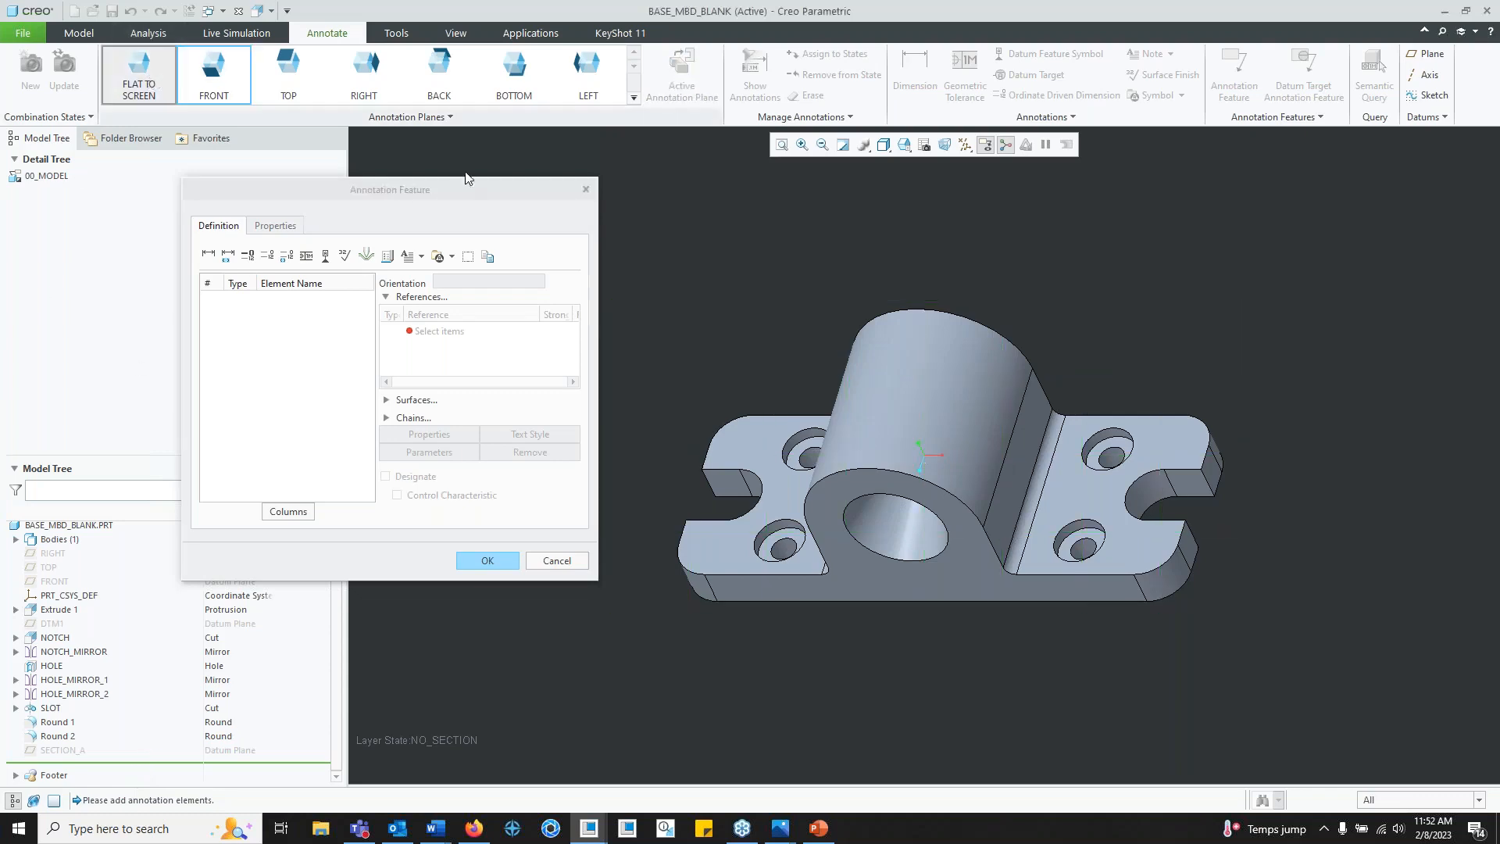
# Step: Add the note "CAST BRONZE-GRAPHITE IMPREGNATED" above and to the right of the part and complete the annotation feature
pyautogui.click(407, 256)
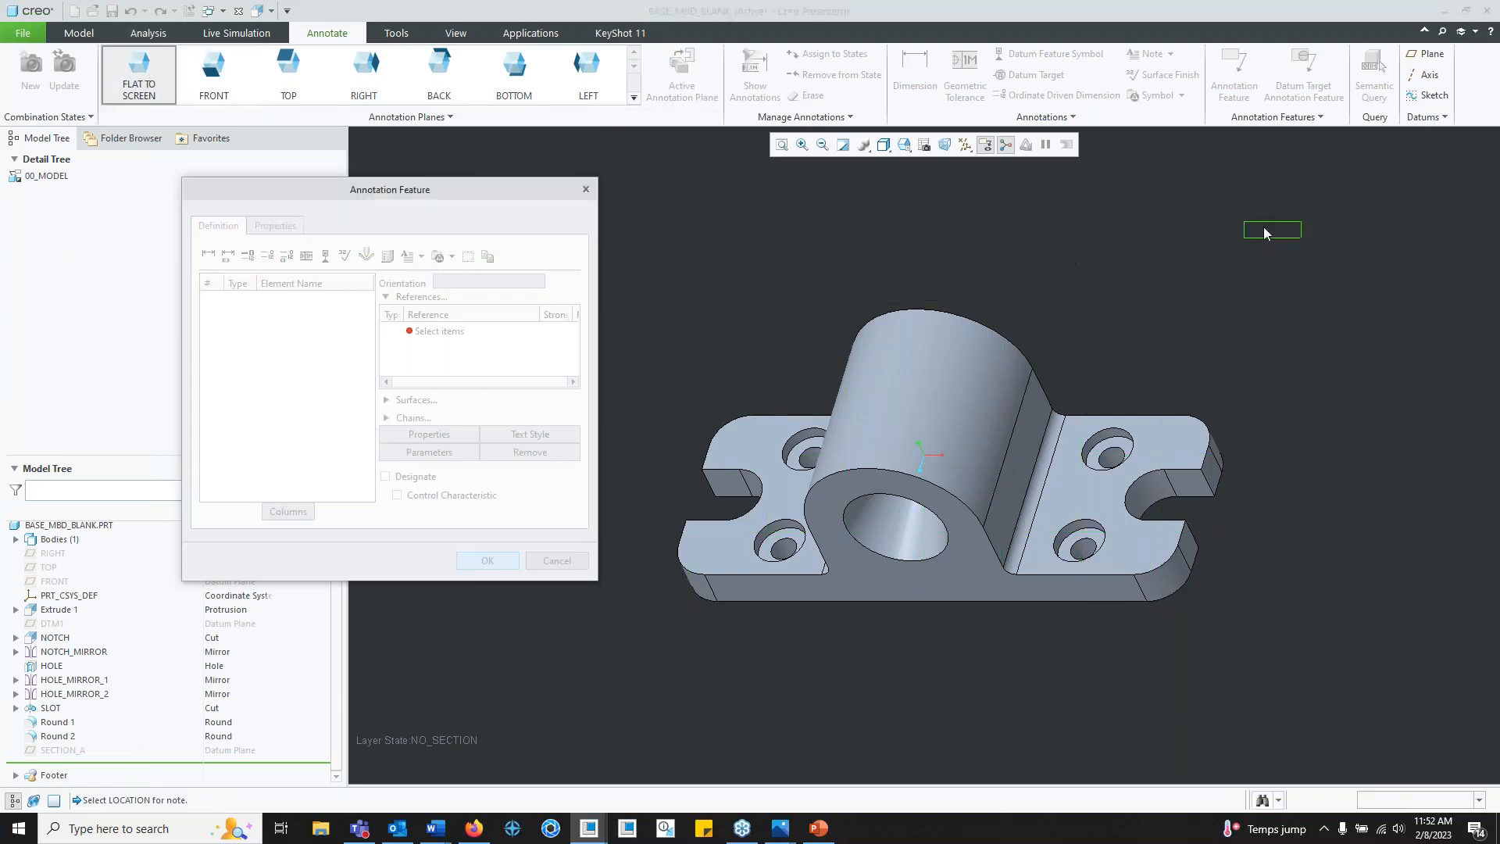
pyautogui.click(1170, 207)
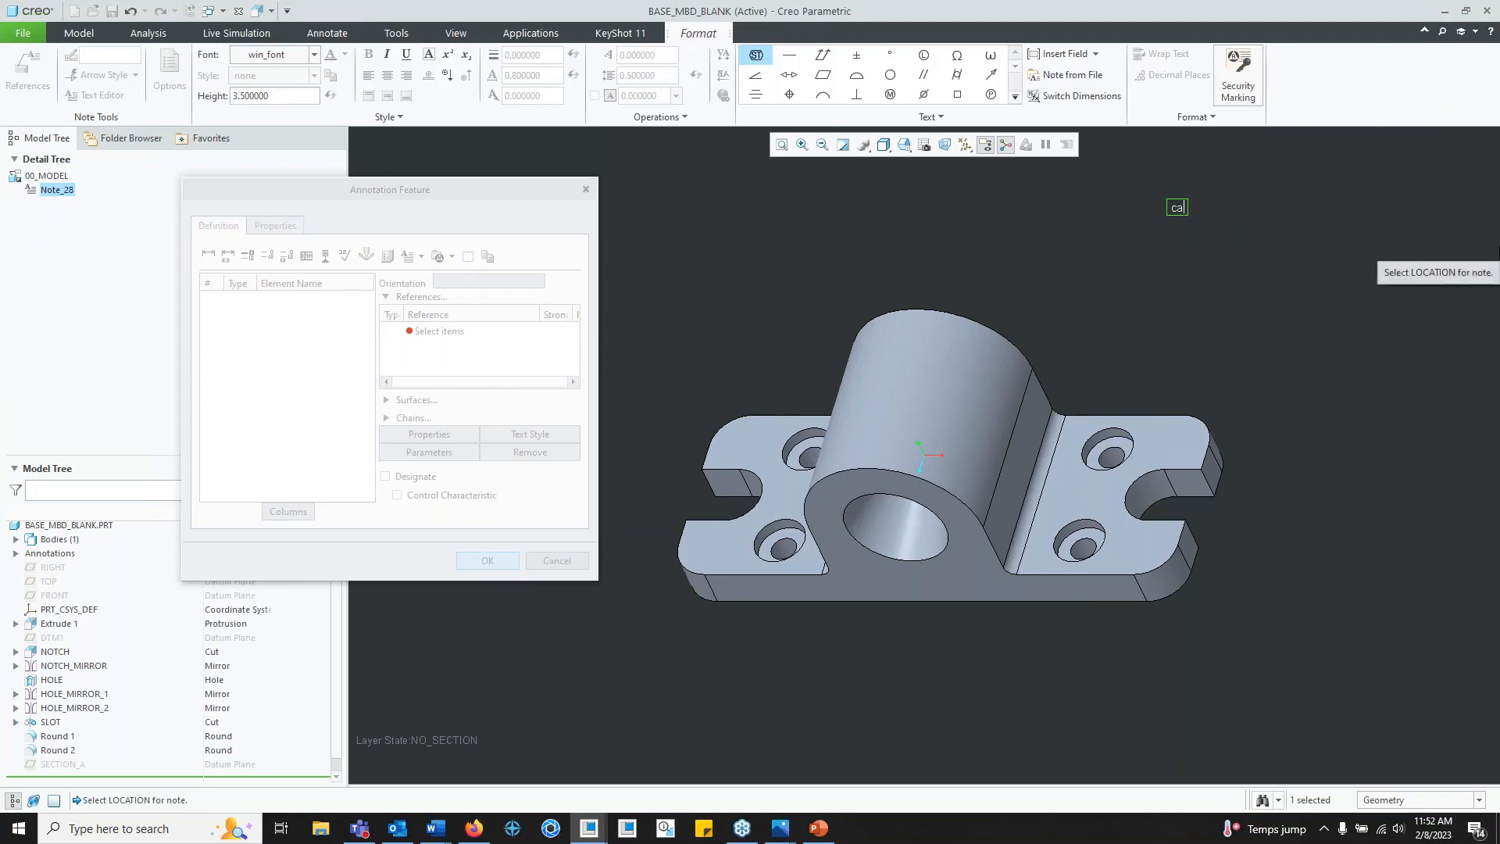
pyautogui.write('CAST BRONZE G')
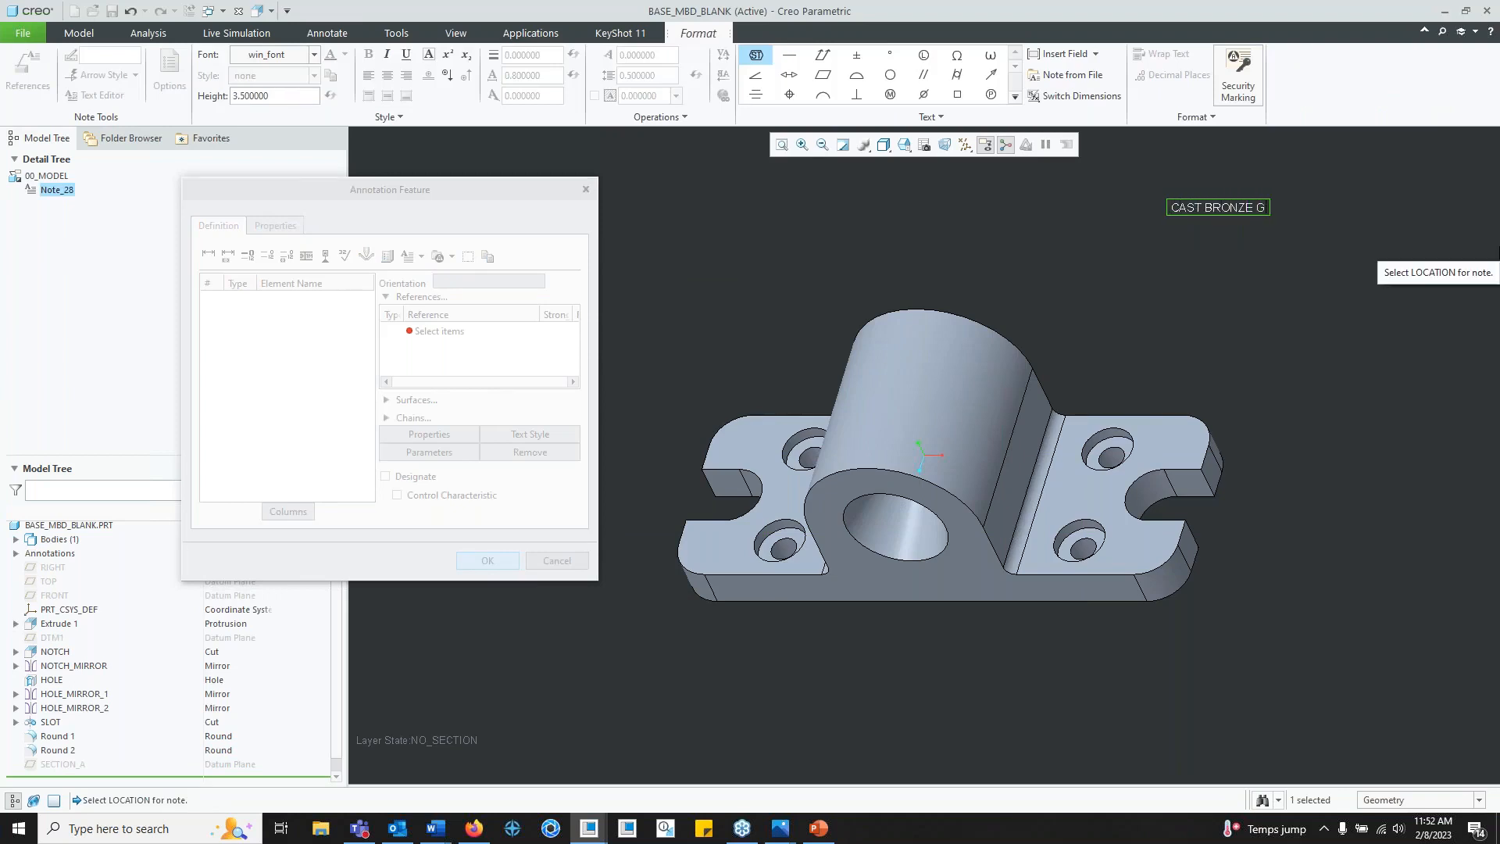
pyautogui.press('BackSpace')
pyautogui.press('BackSpace')
pyautogui.write('-GRAPHITE IMPREGNAYED')
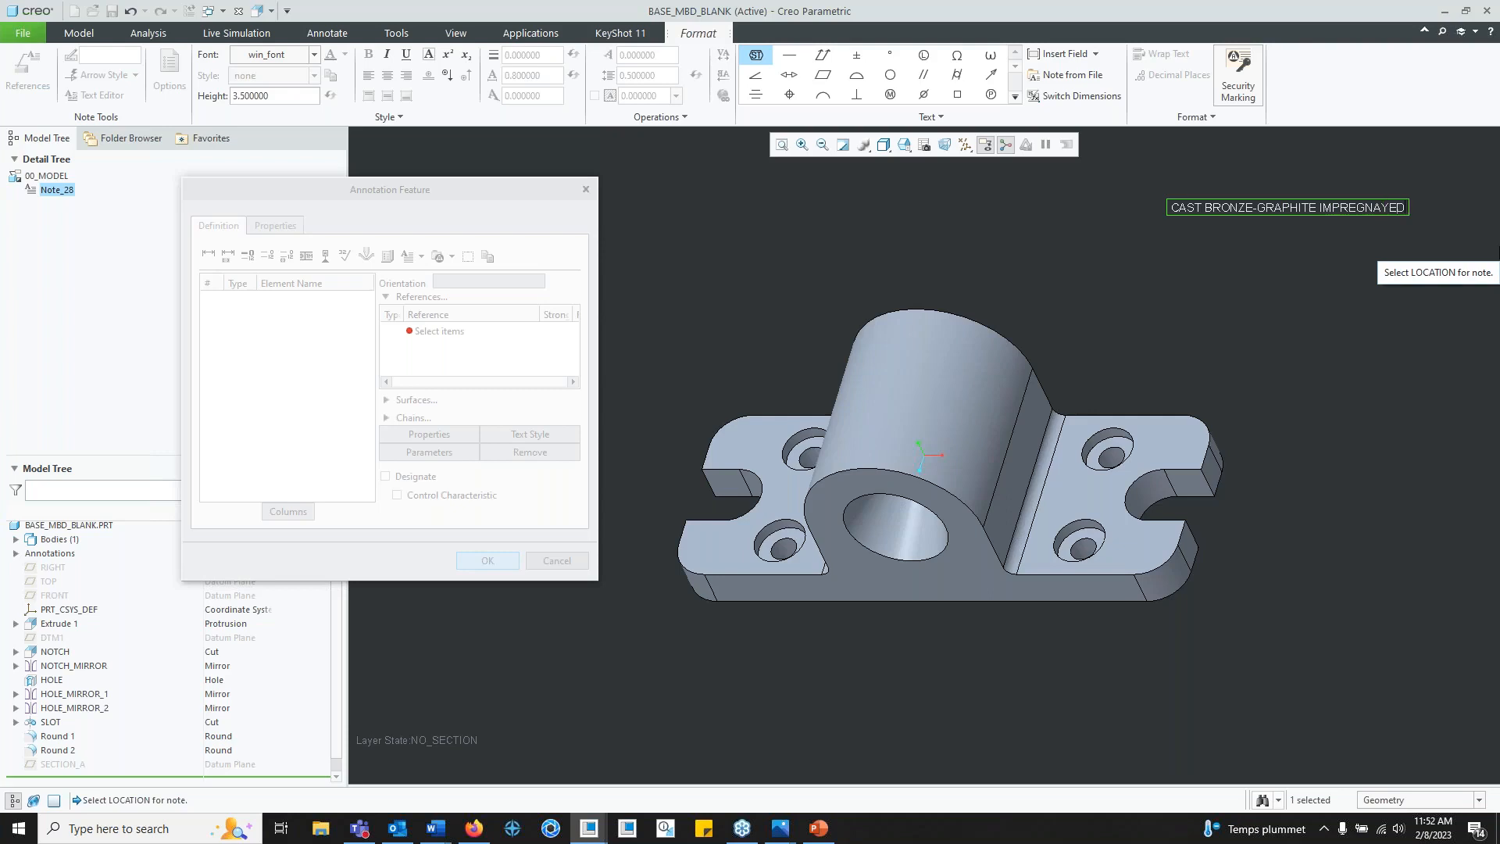
pyautogui.press('BackSpace')
pyautogui.press('BackSpace')
pyautogui.press('BackSpace')
pyautogui.write('TED')
pyautogui.click(1289, 309)
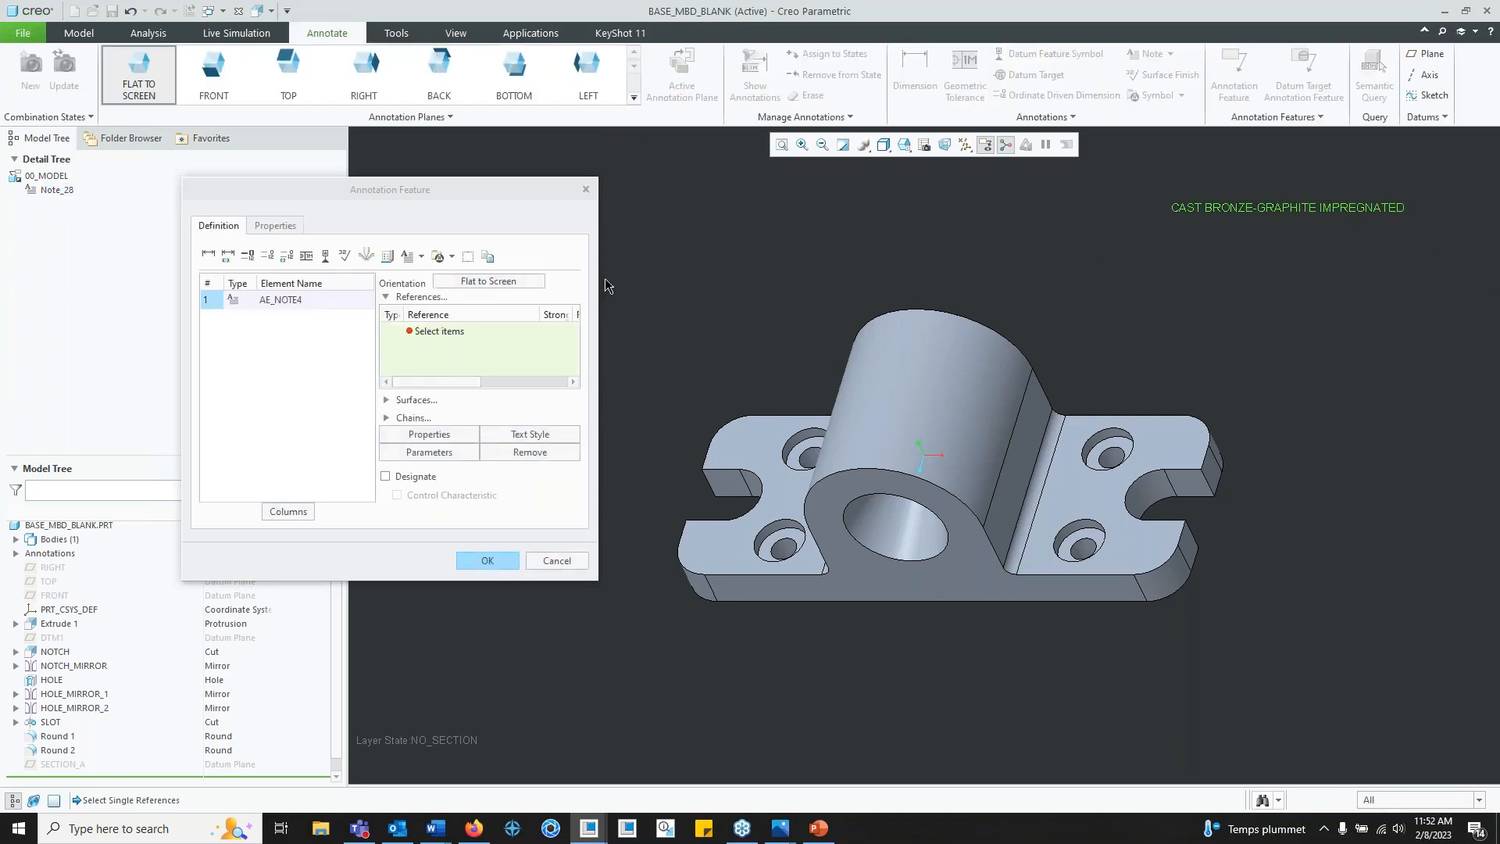
pyautogui.click(500, 560)
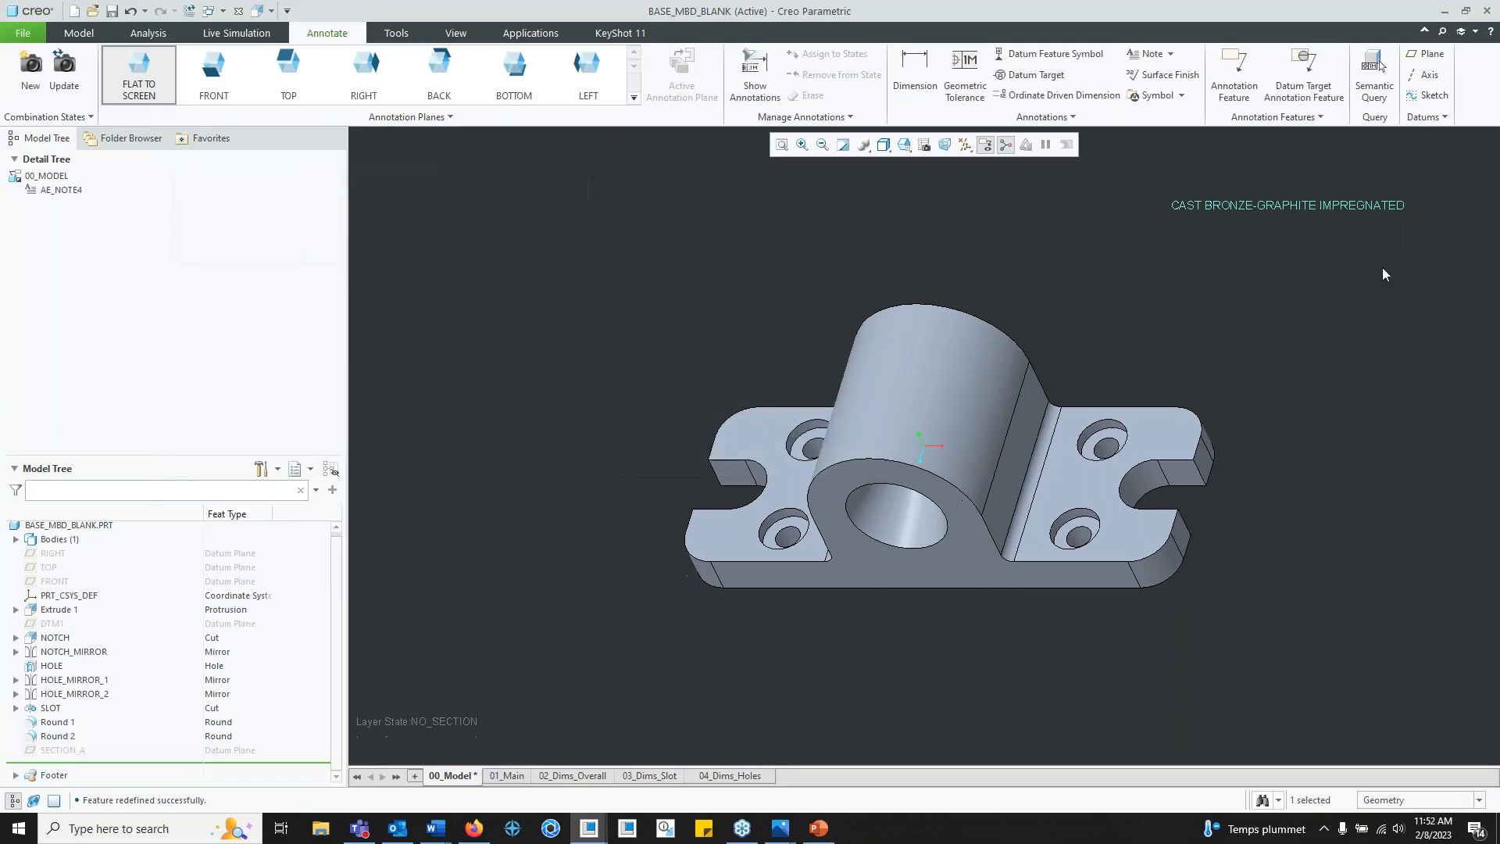
# Step: Set the text height of the CAST BRONZE-GRAPHITE IMPREGNATED note to 4
pyautogui.click(1228, 209)
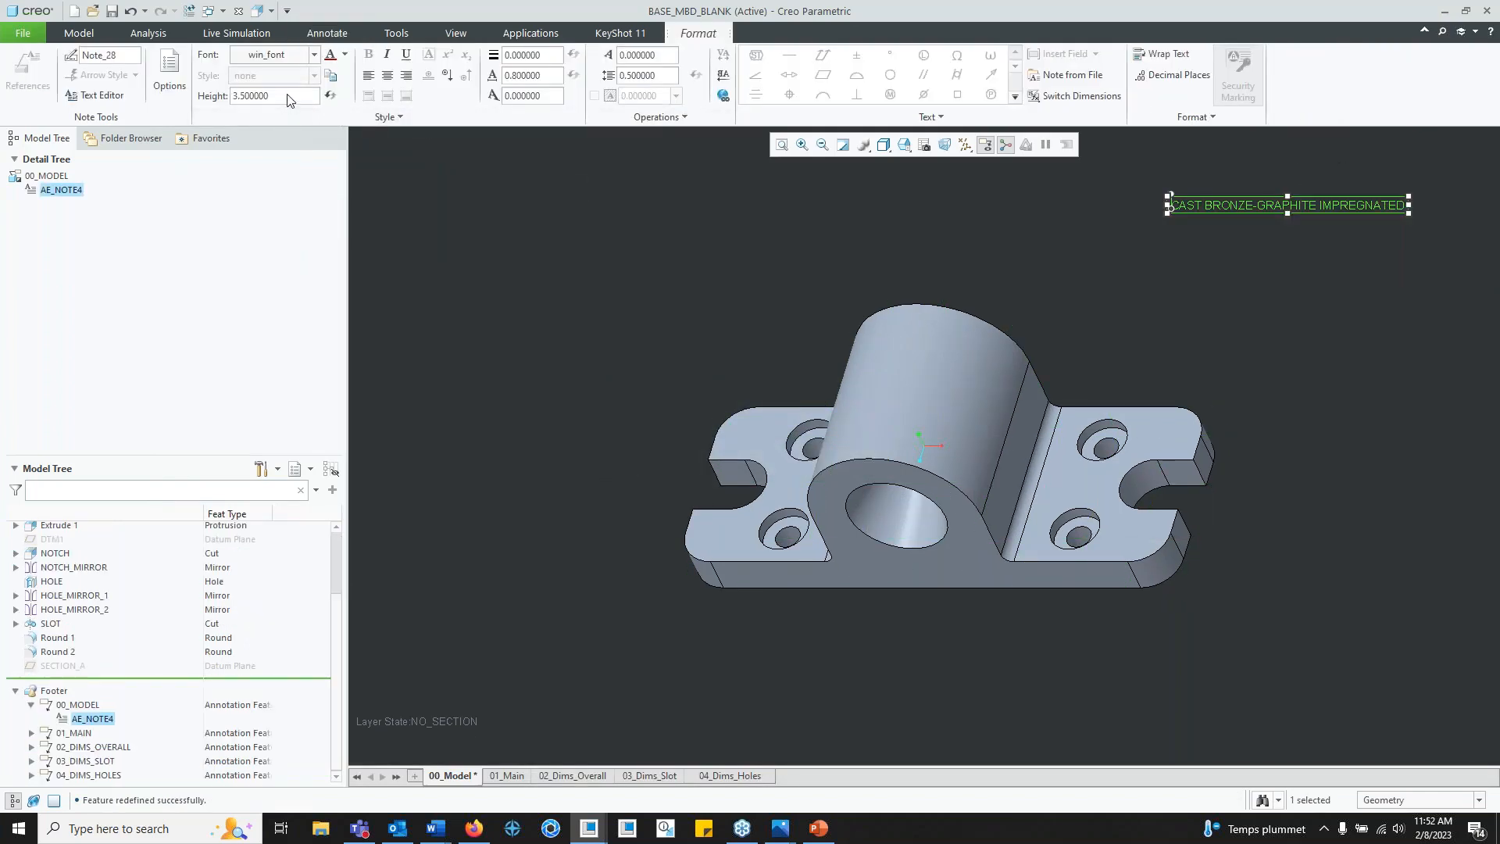
pyautogui.moveTo(292, 96); pyautogui.dragTo(194, 97)
pyautogui.write('4')
pyautogui.press('Return')
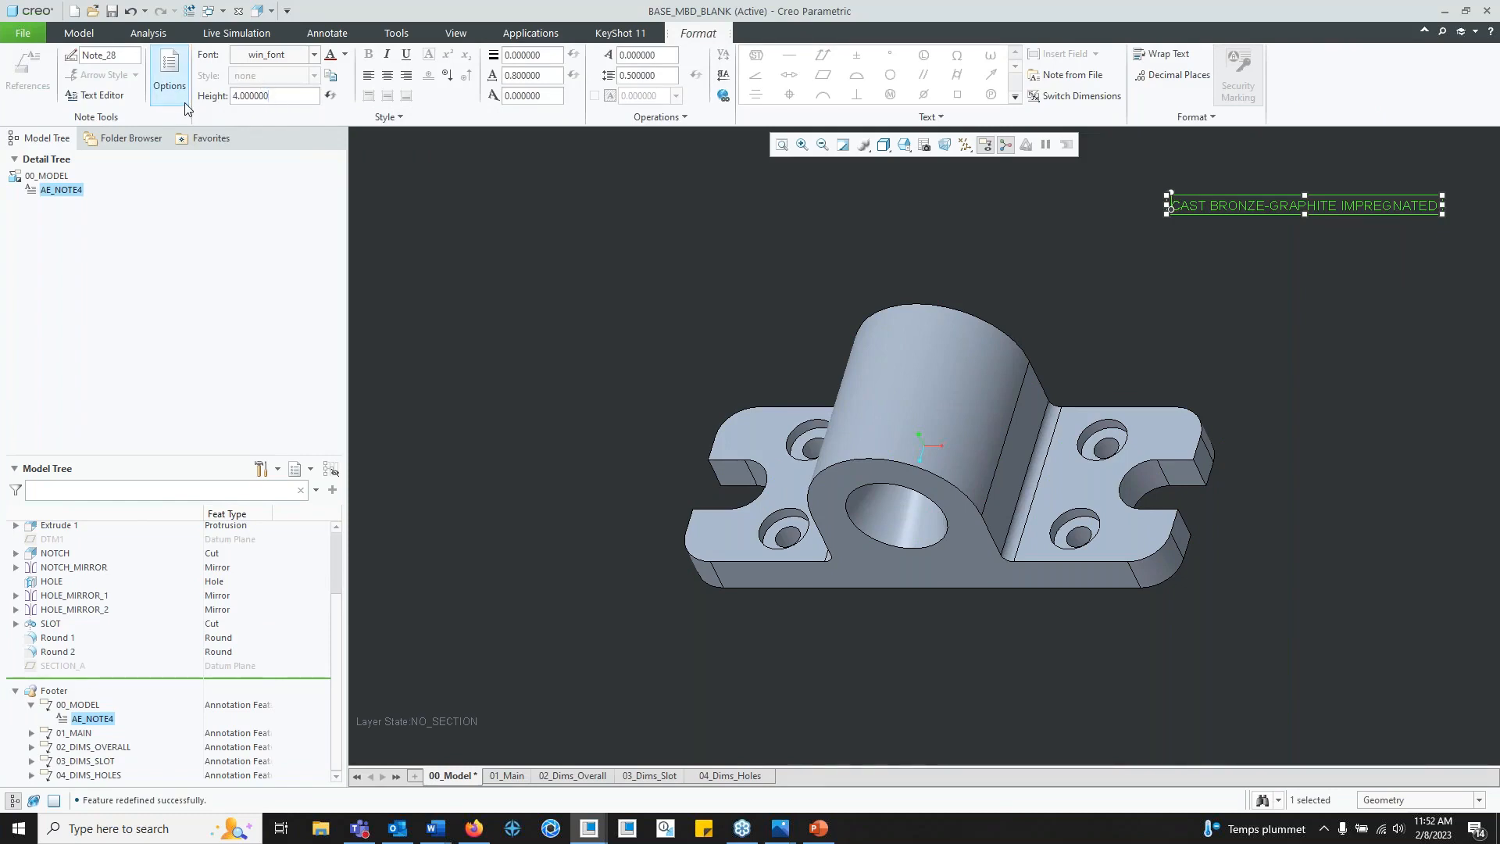
# Step: Colour the CAST BRONZE-GRAPHITE IMPREGNATED note orange and set its text height to 5
pyautogui.click(344, 54)
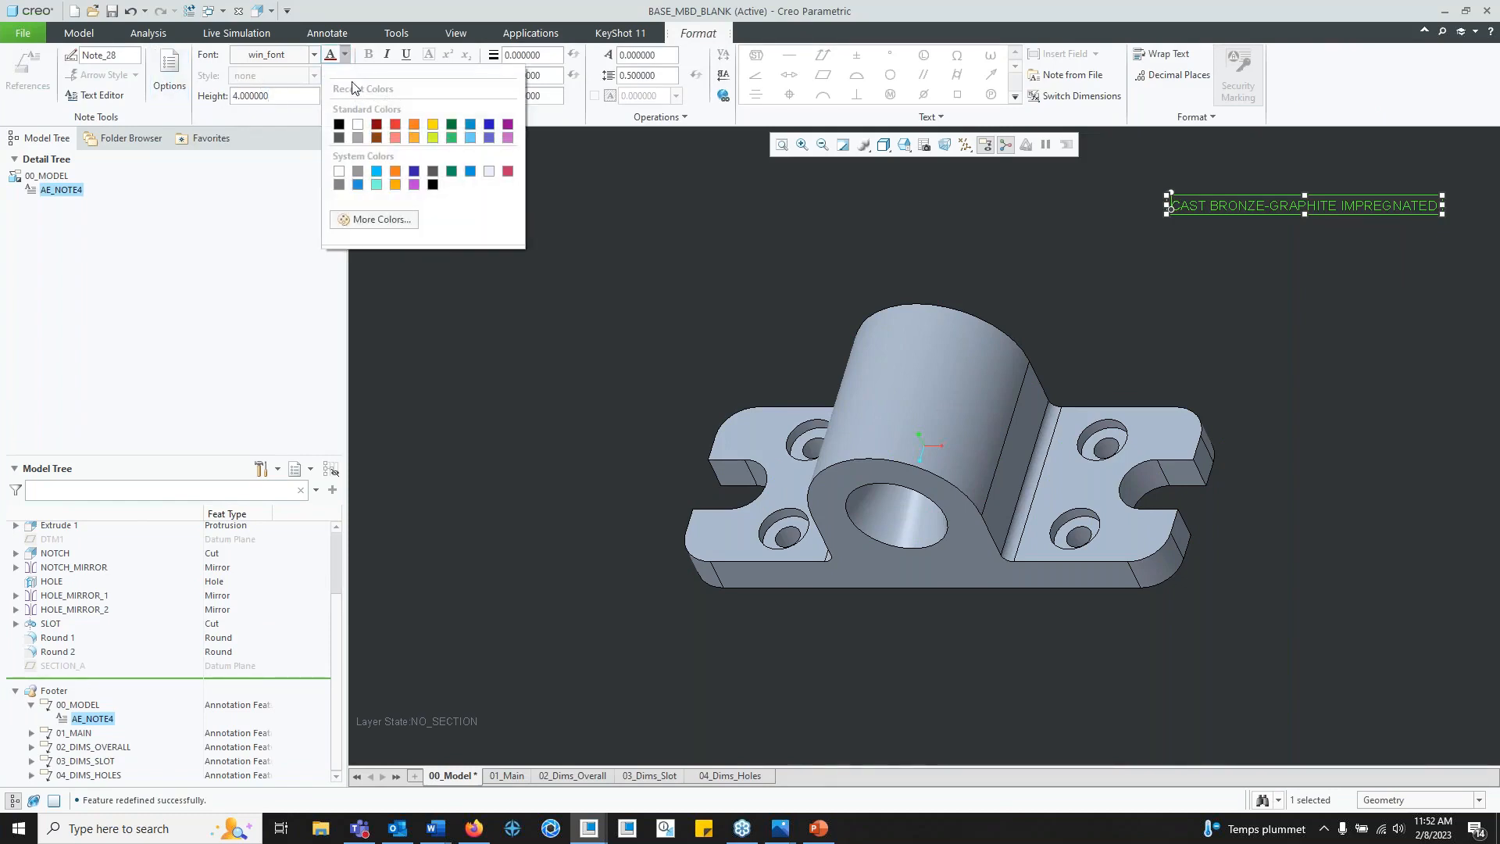
pyautogui.click(406, 127)
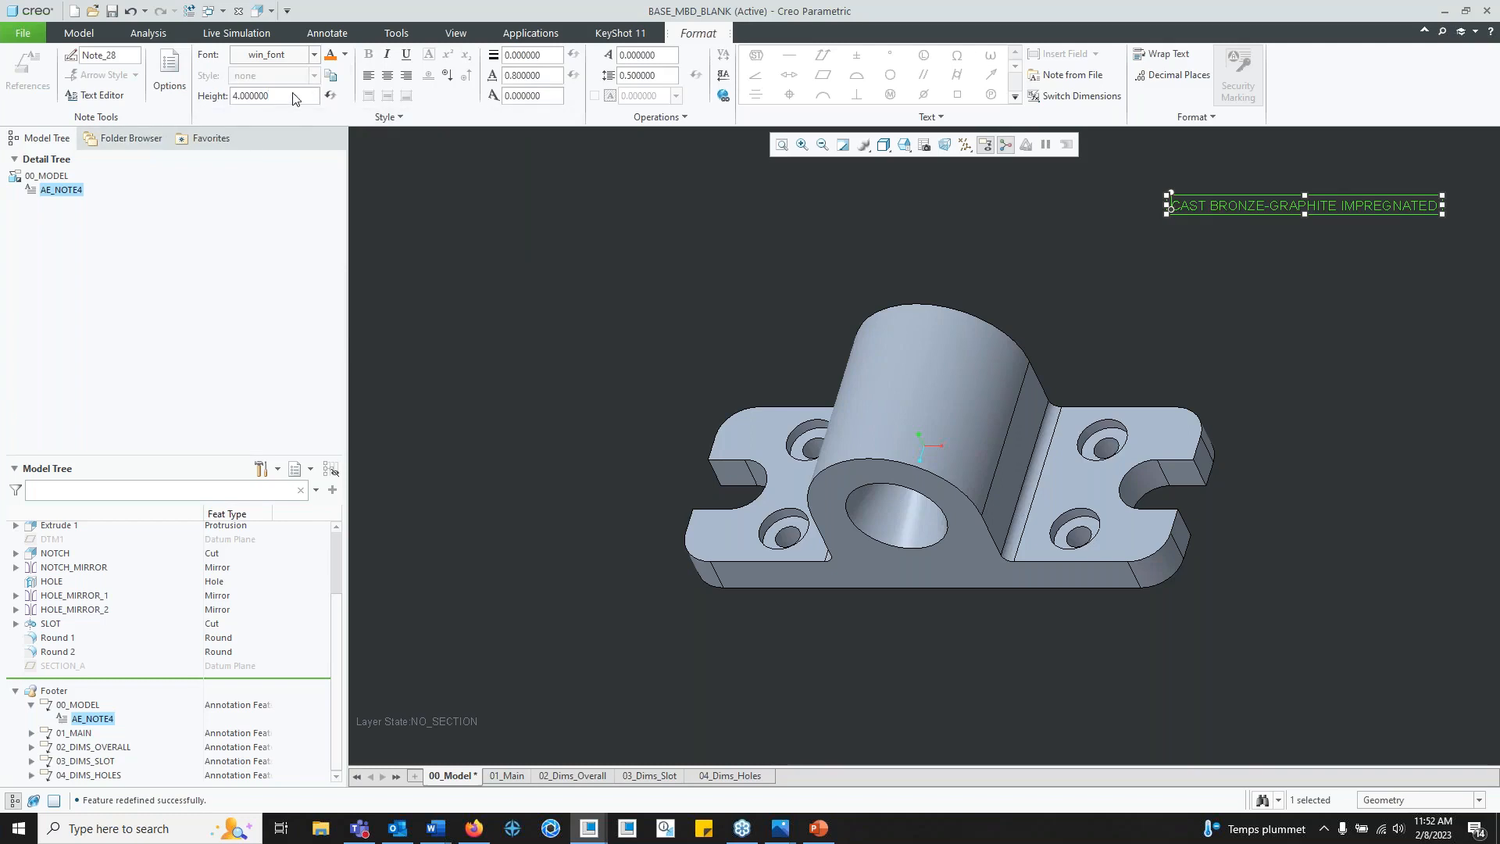
pyautogui.moveTo(293, 97); pyautogui.dragTo(219, 97)
pyautogui.write('5')
pyautogui.press('Return')
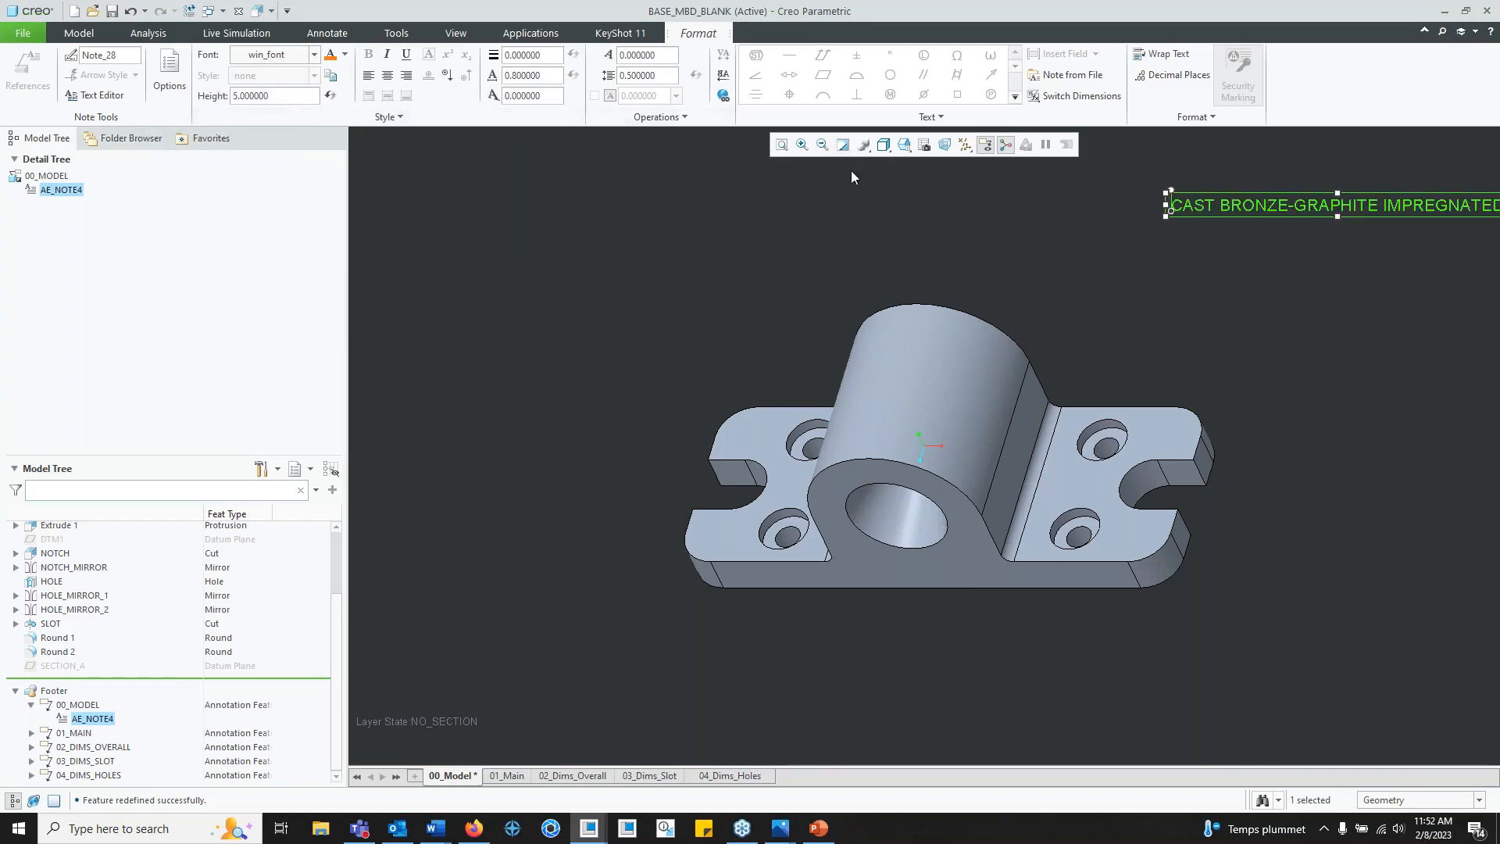
# Step: Move the CAST BRONZE-GRAPHITE IMPREGNATED note up and to the left so its full text fits in view, and deselect it
pyautogui.click(1289, 217)
pyautogui.click(1340, 201)
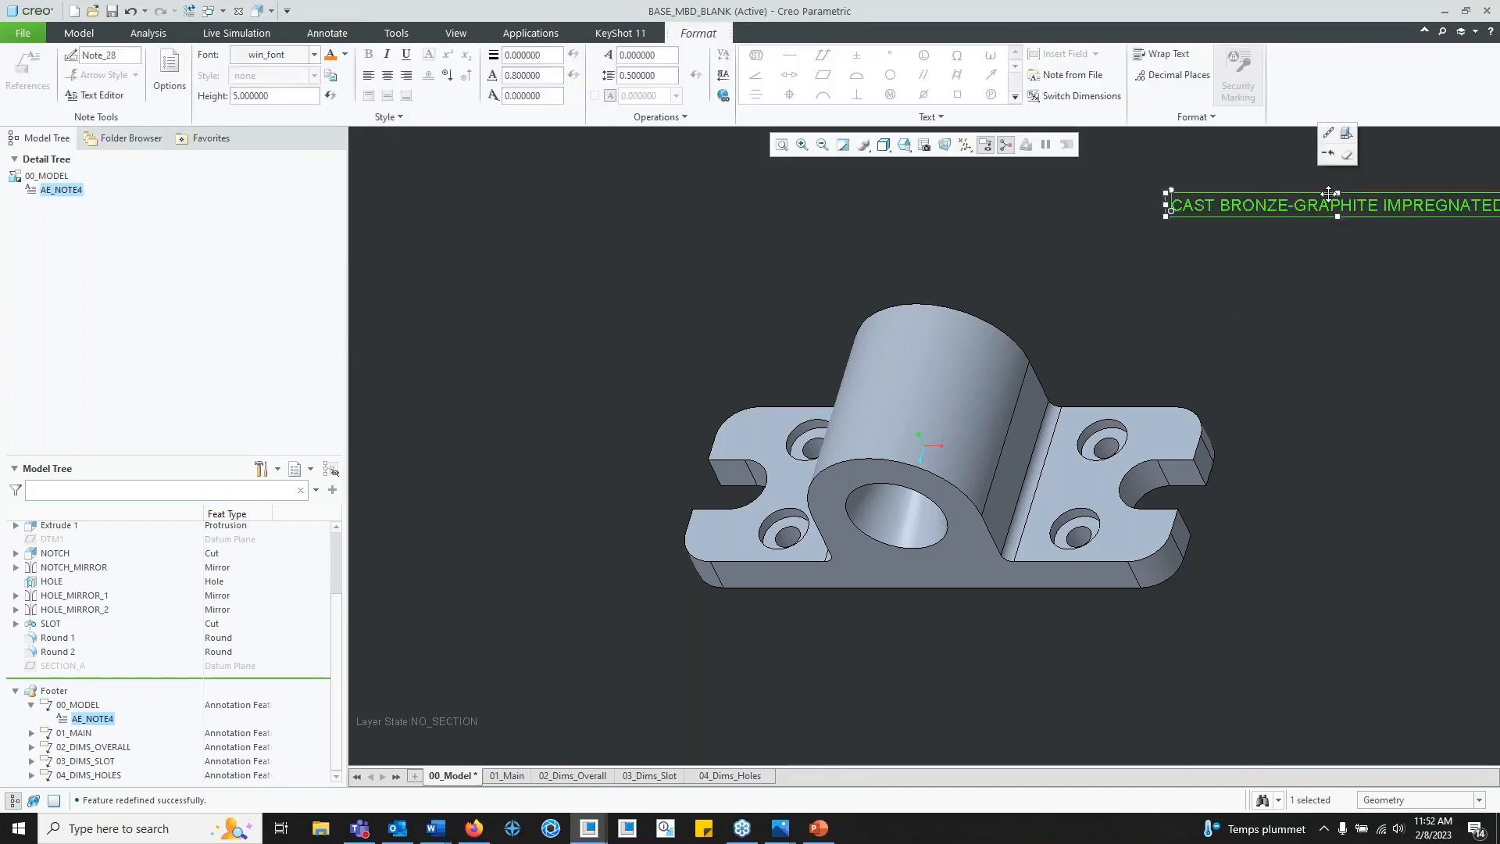
pyautogui.moveTo(1325, 193); pyautogui.dragTo(1276, 163)
pyautogui.click(1325, 229)
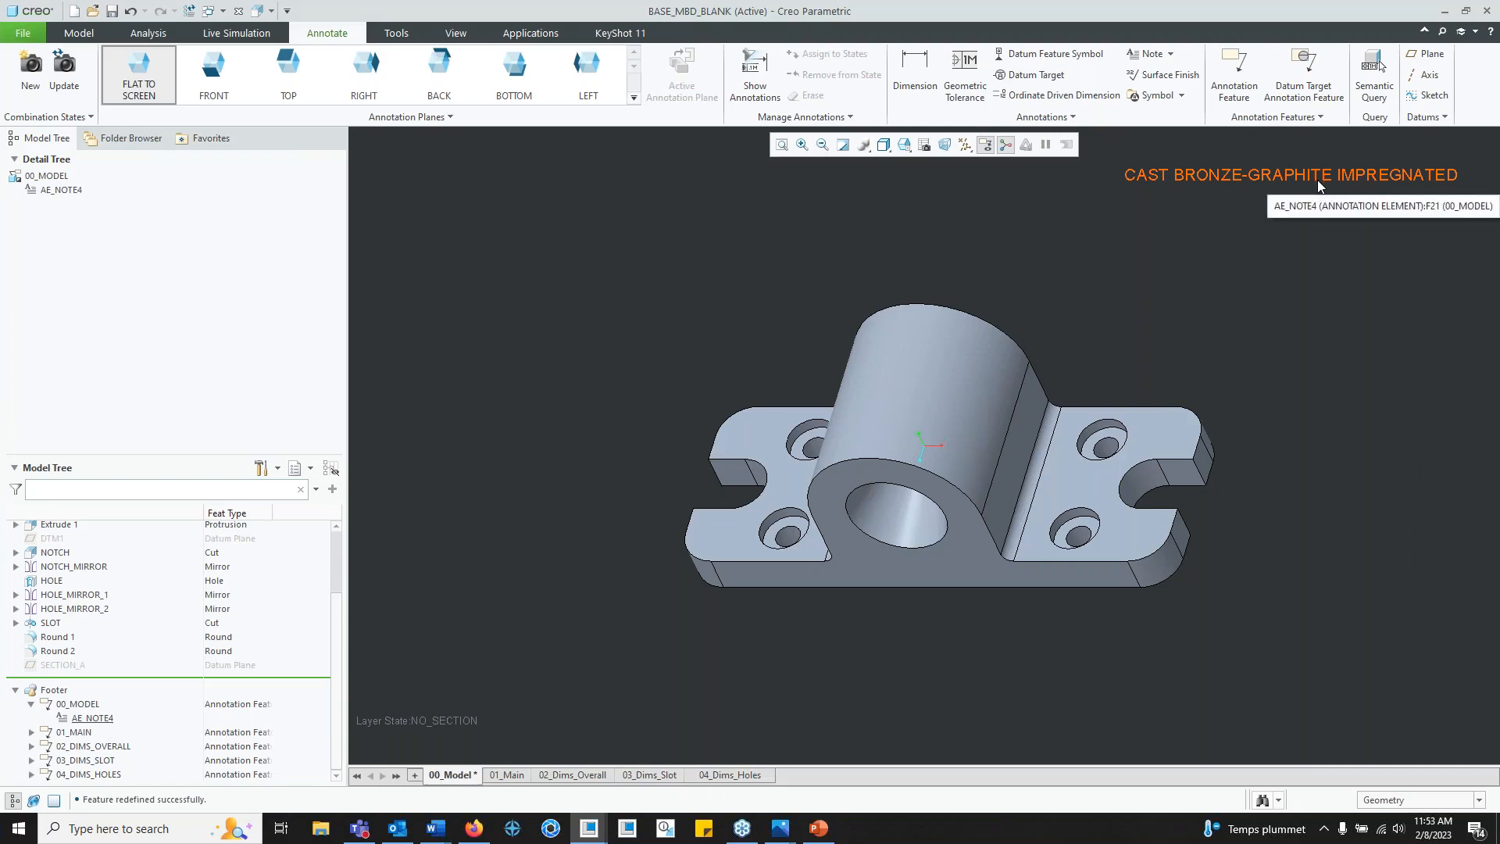
# Step: Assign the CAST BRONZE-GRAPHITE IMPREGNATED note to the combination states 00_MODEL through 04_DIMS_HOLES
pyautogui.doubleClick(1203, 177)
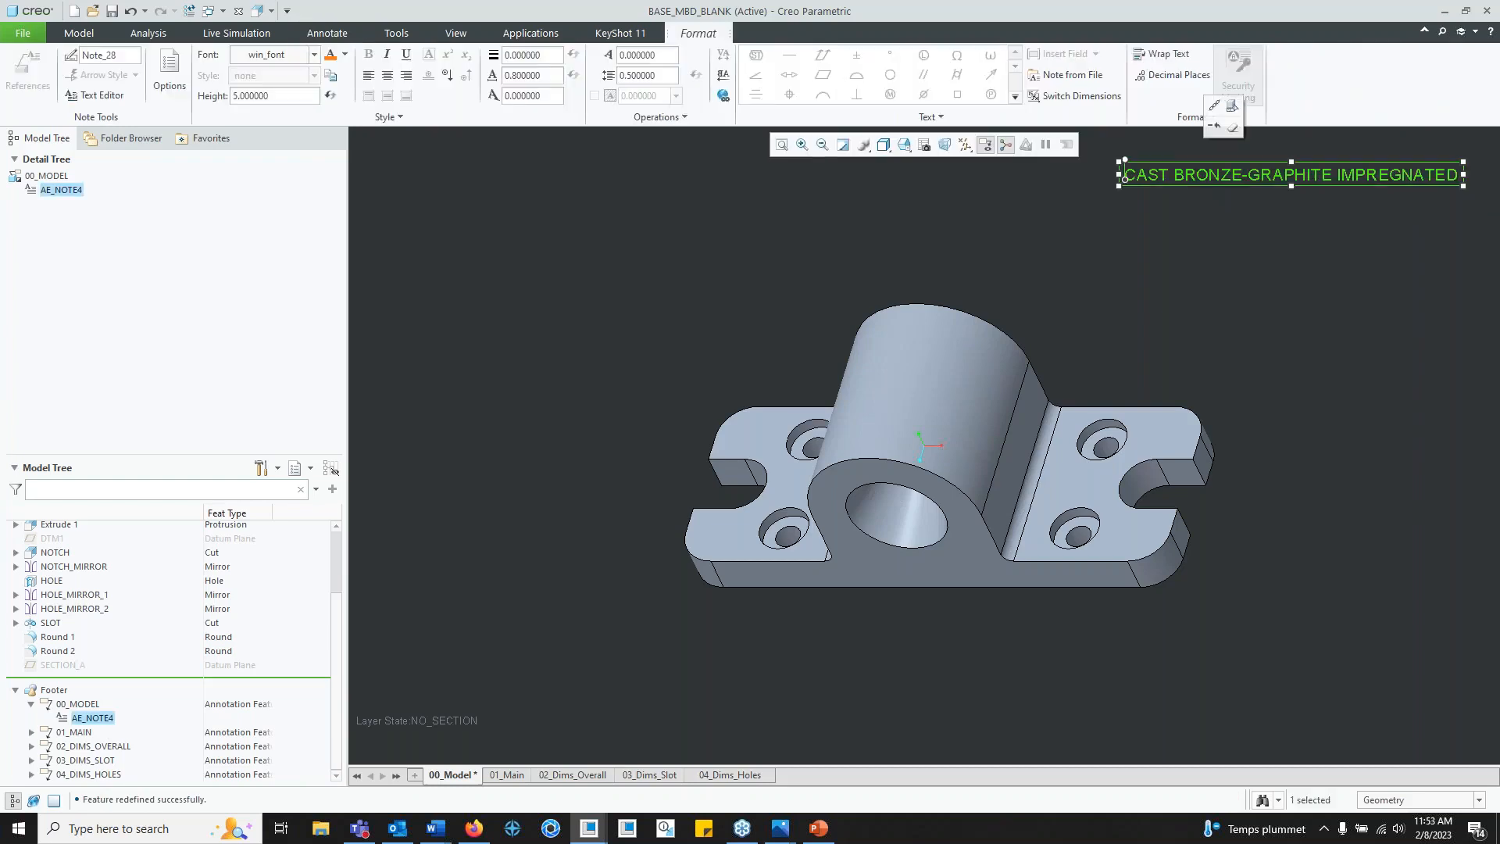
pyautogui.click(326, 32)
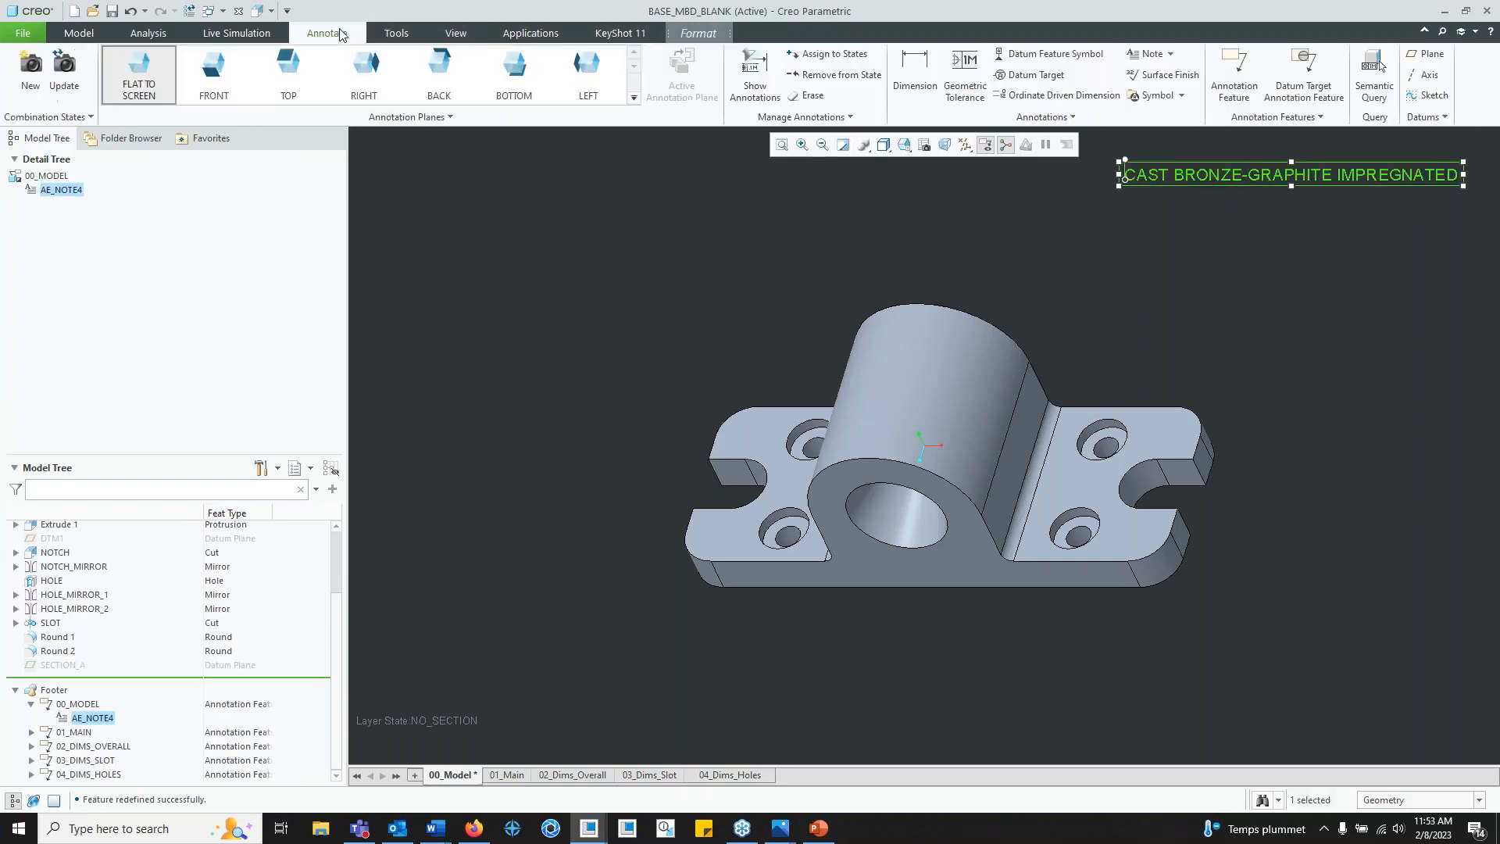
pyautogui.click(831, 57)
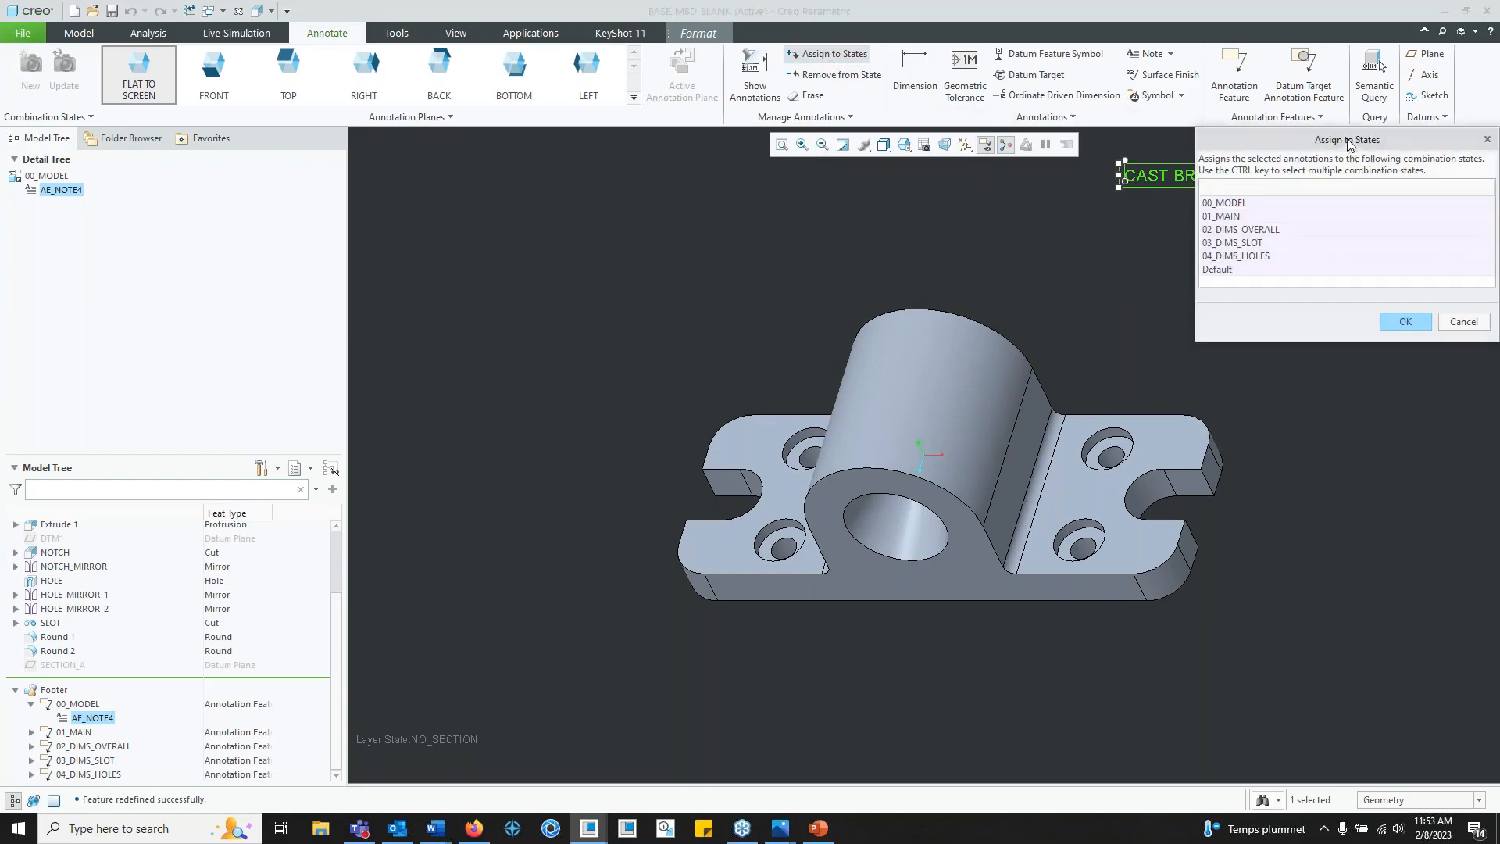
pyautogui.moveTo(1352, 141); pyautogui.dragTo(665, 138)
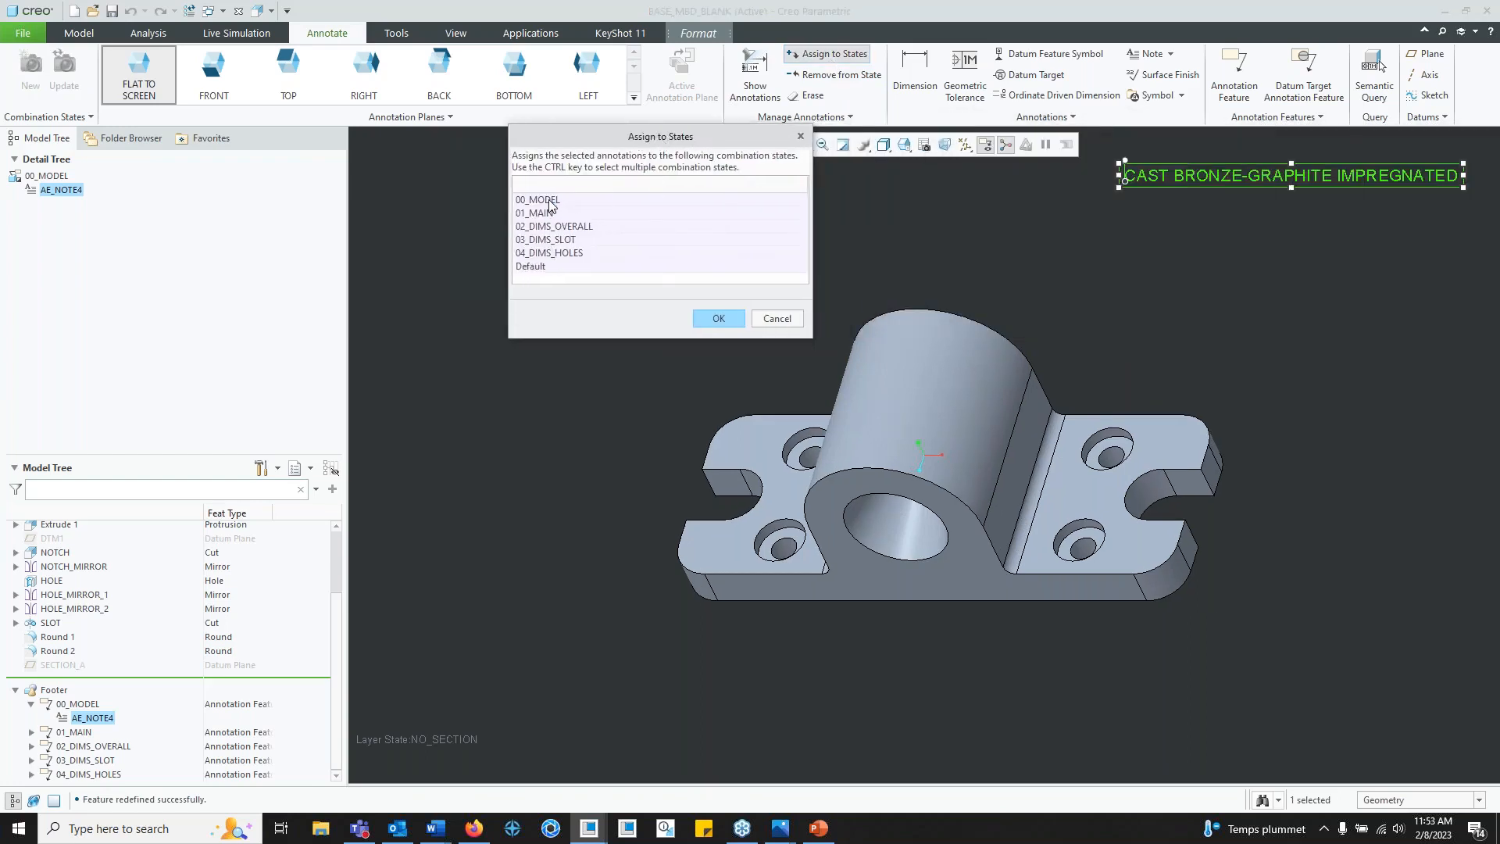
pyautogui.moveTo(550, 204); pyautogui.dragTo(580, 255)
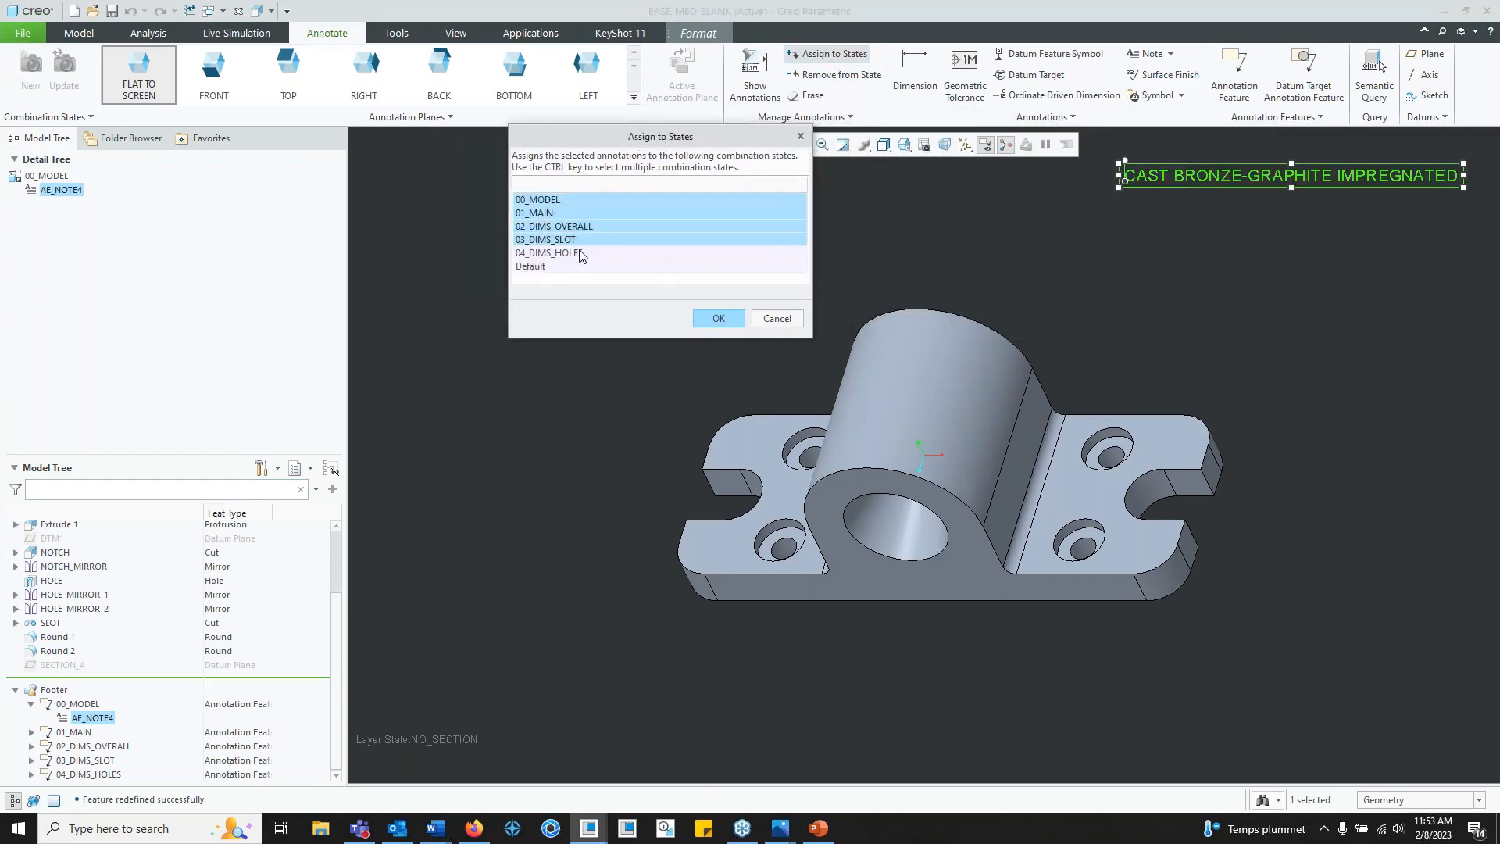
pyautogui.click(718, 318)
pyautogui.click(1262, 323)
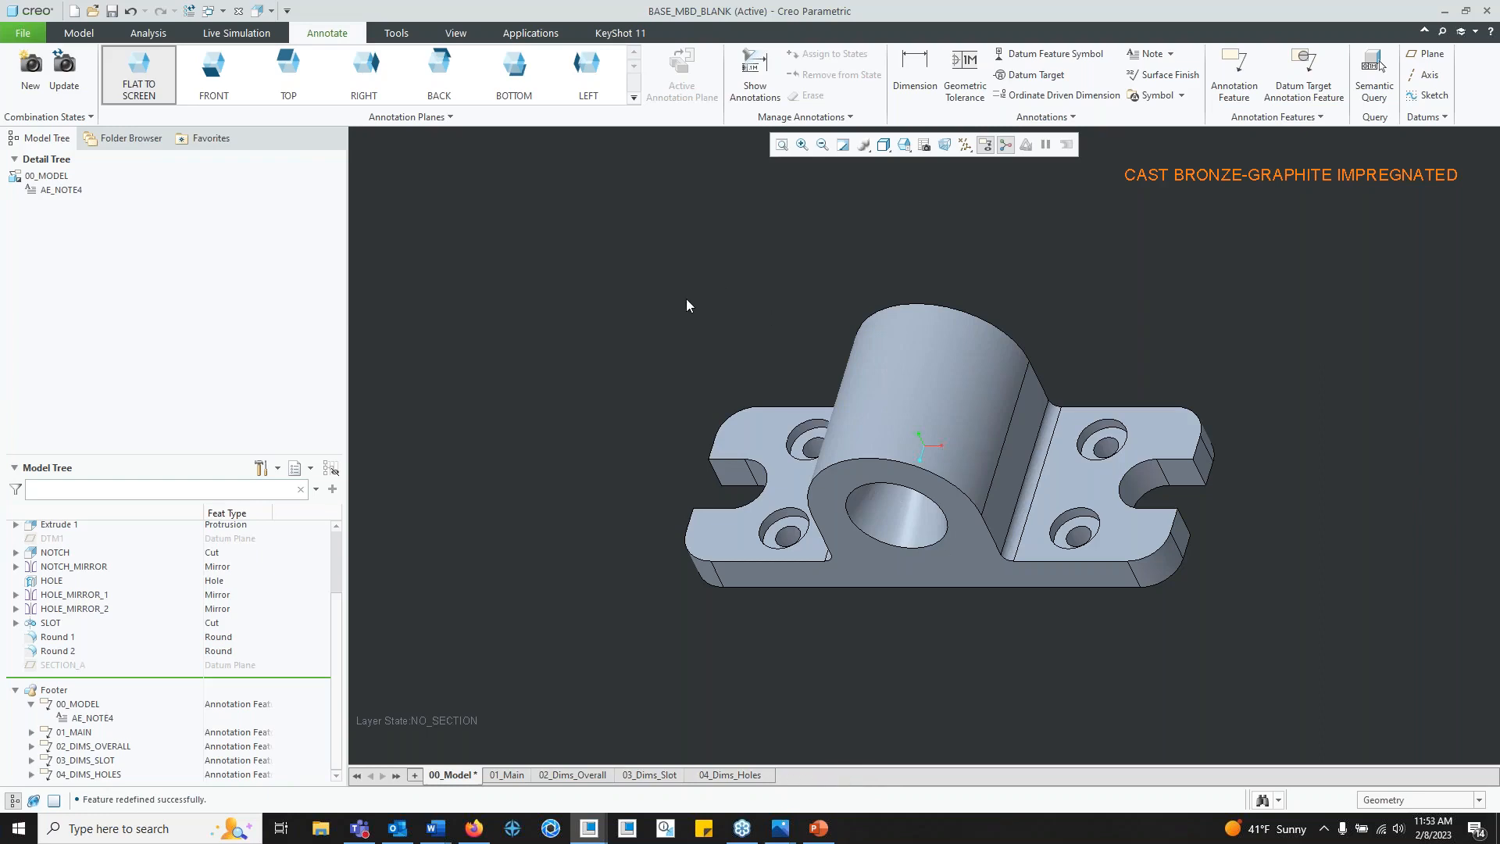
# Step: Create a combination state named 05_Section_A in the View Manager, referencing the original display states
pyautogui.click(925, 151)
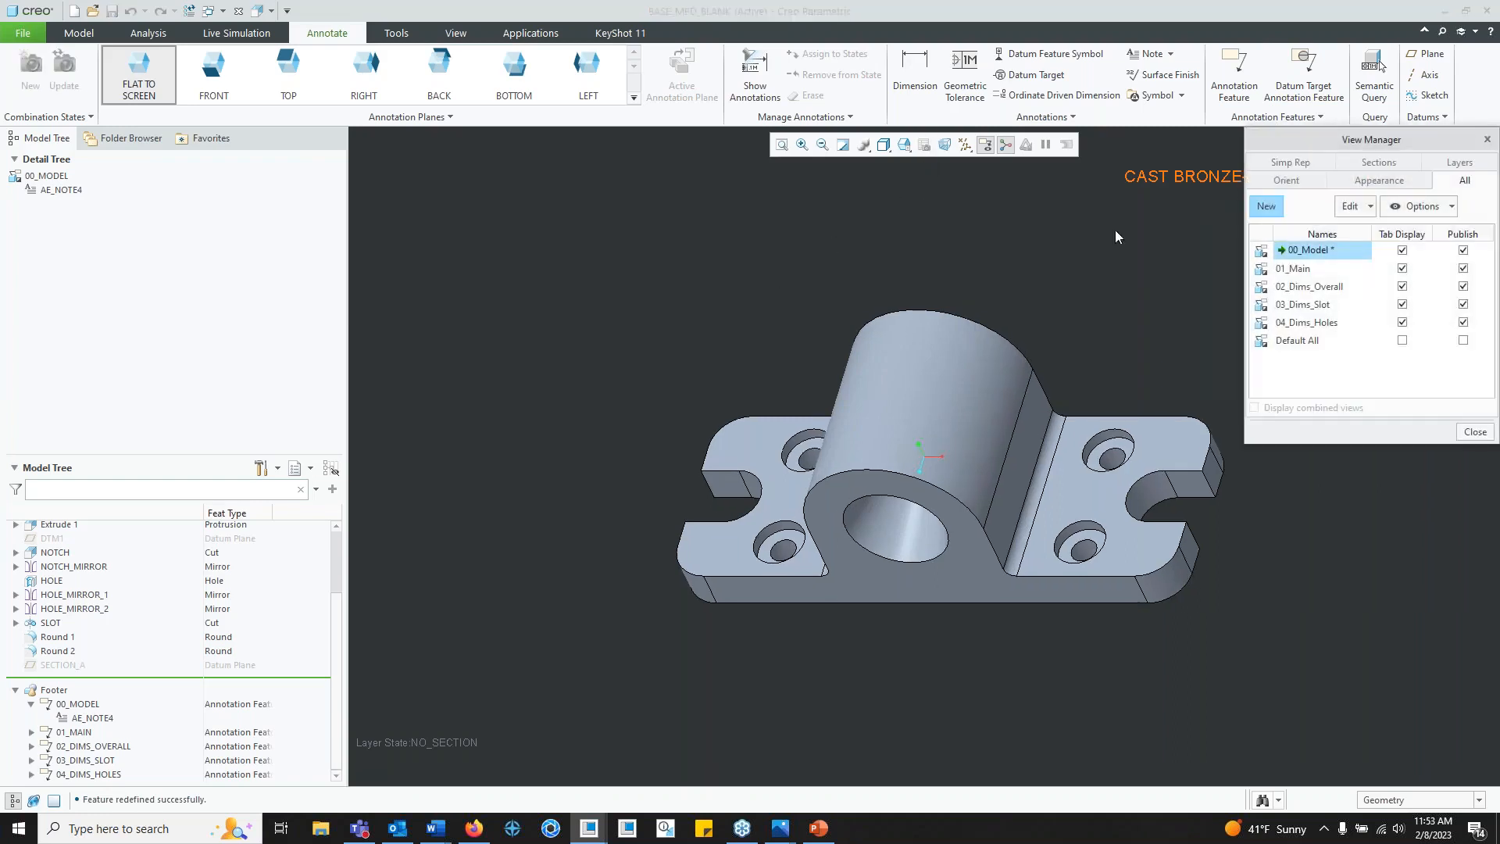
pyautogui.moveTo(1297, 138); pyautogui.dragTo(1132, 145)
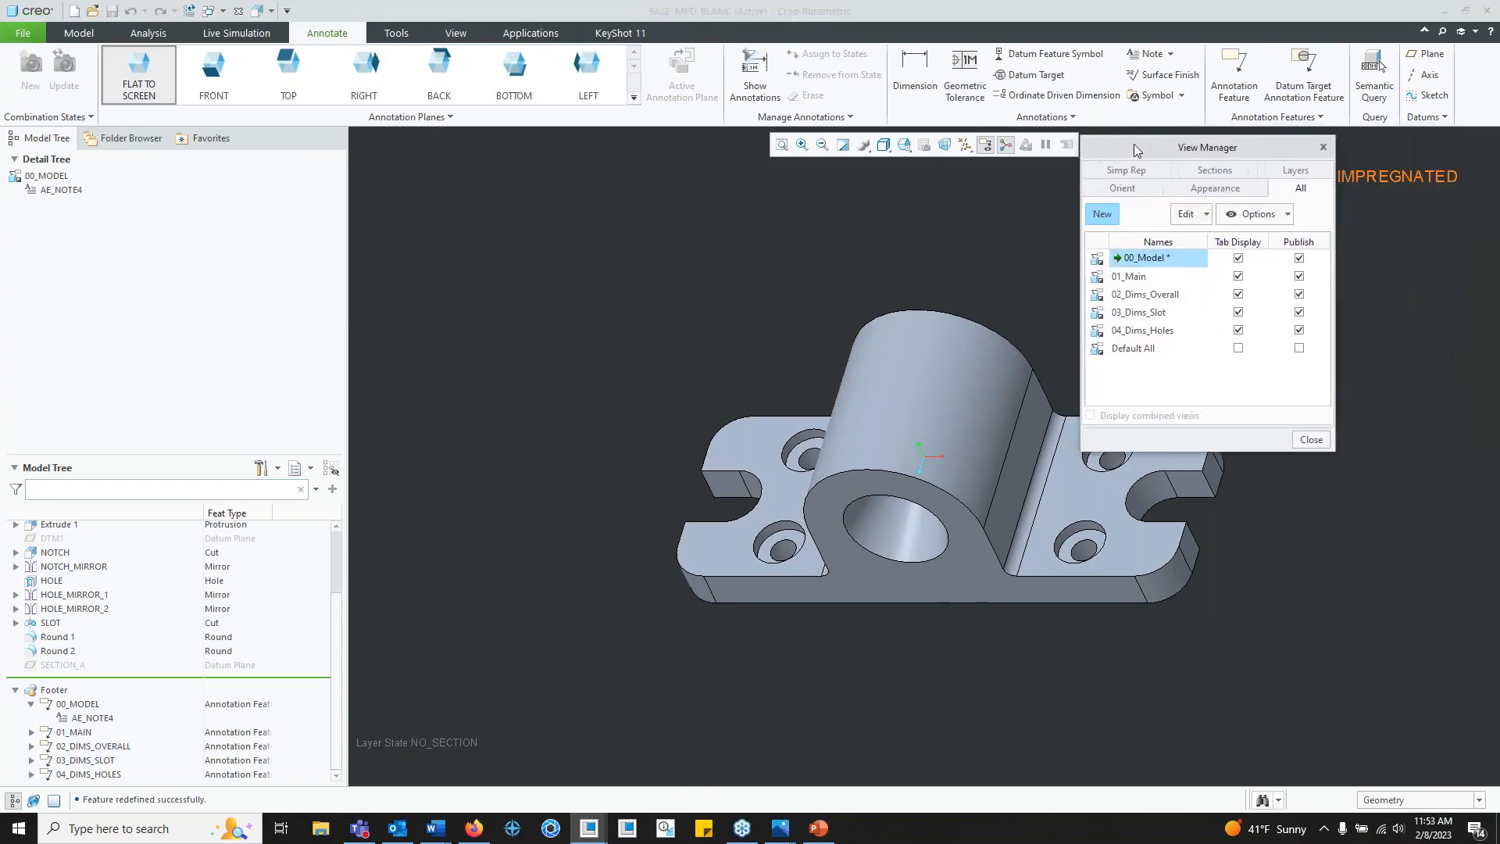
pyautogui.click(1101, 214)
pyautogui.write('05')
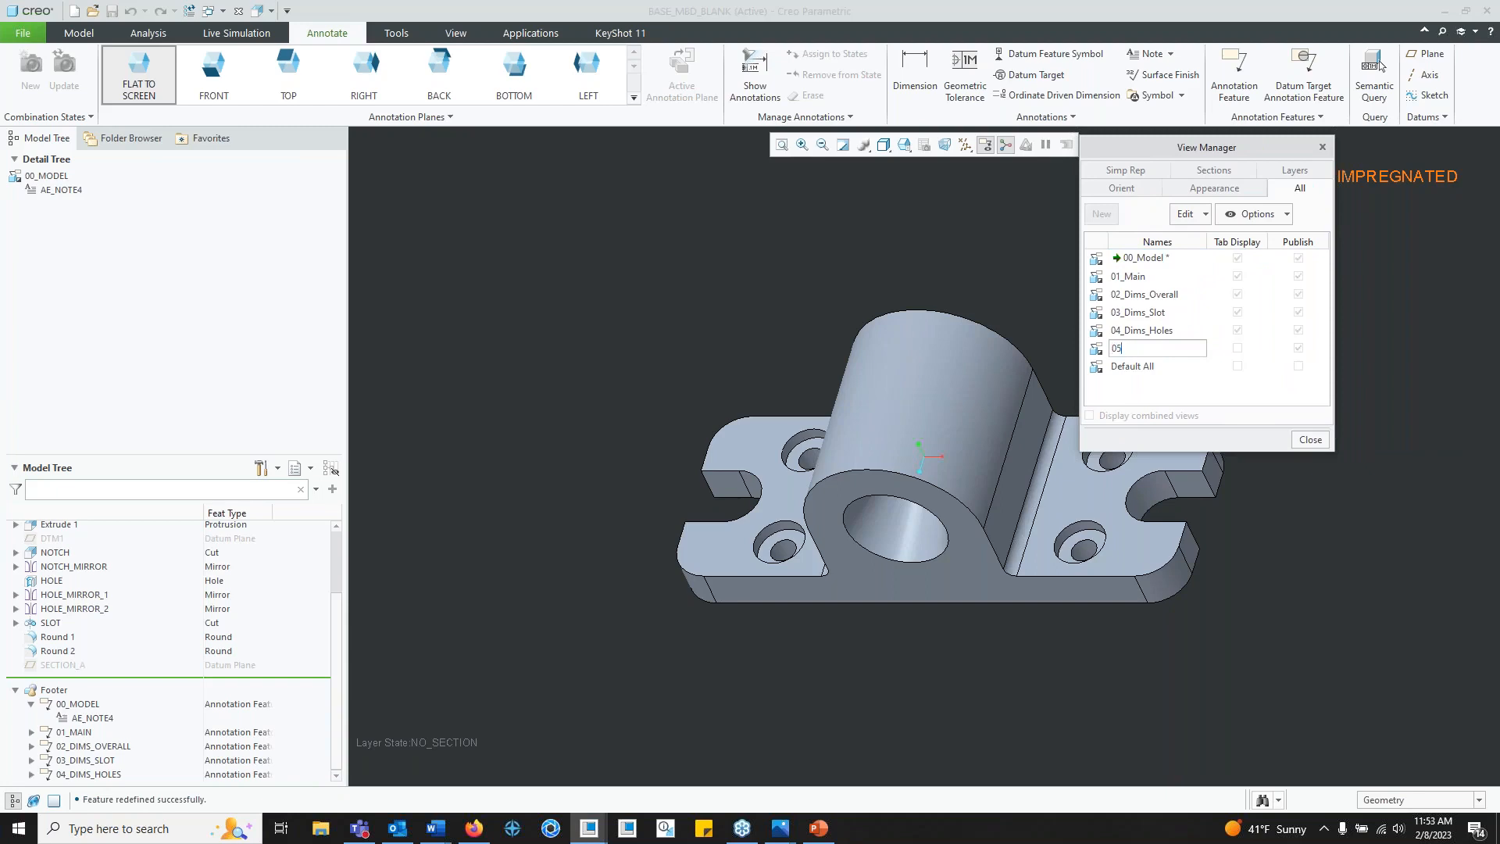
pyautogui.write('_Section_A')
pyautogui.press('Return')
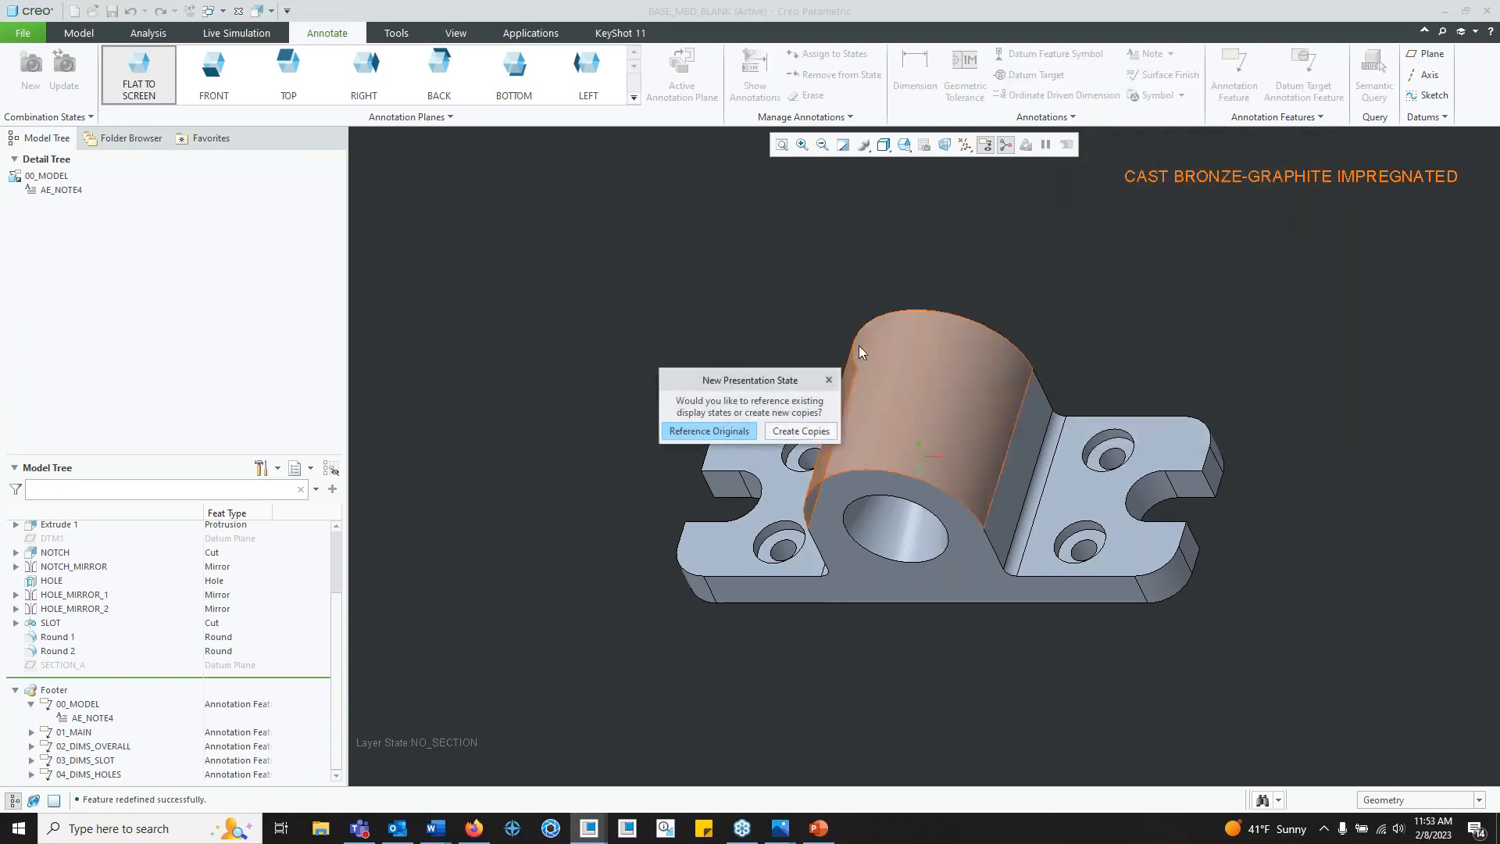
pyautogui.press('Return')
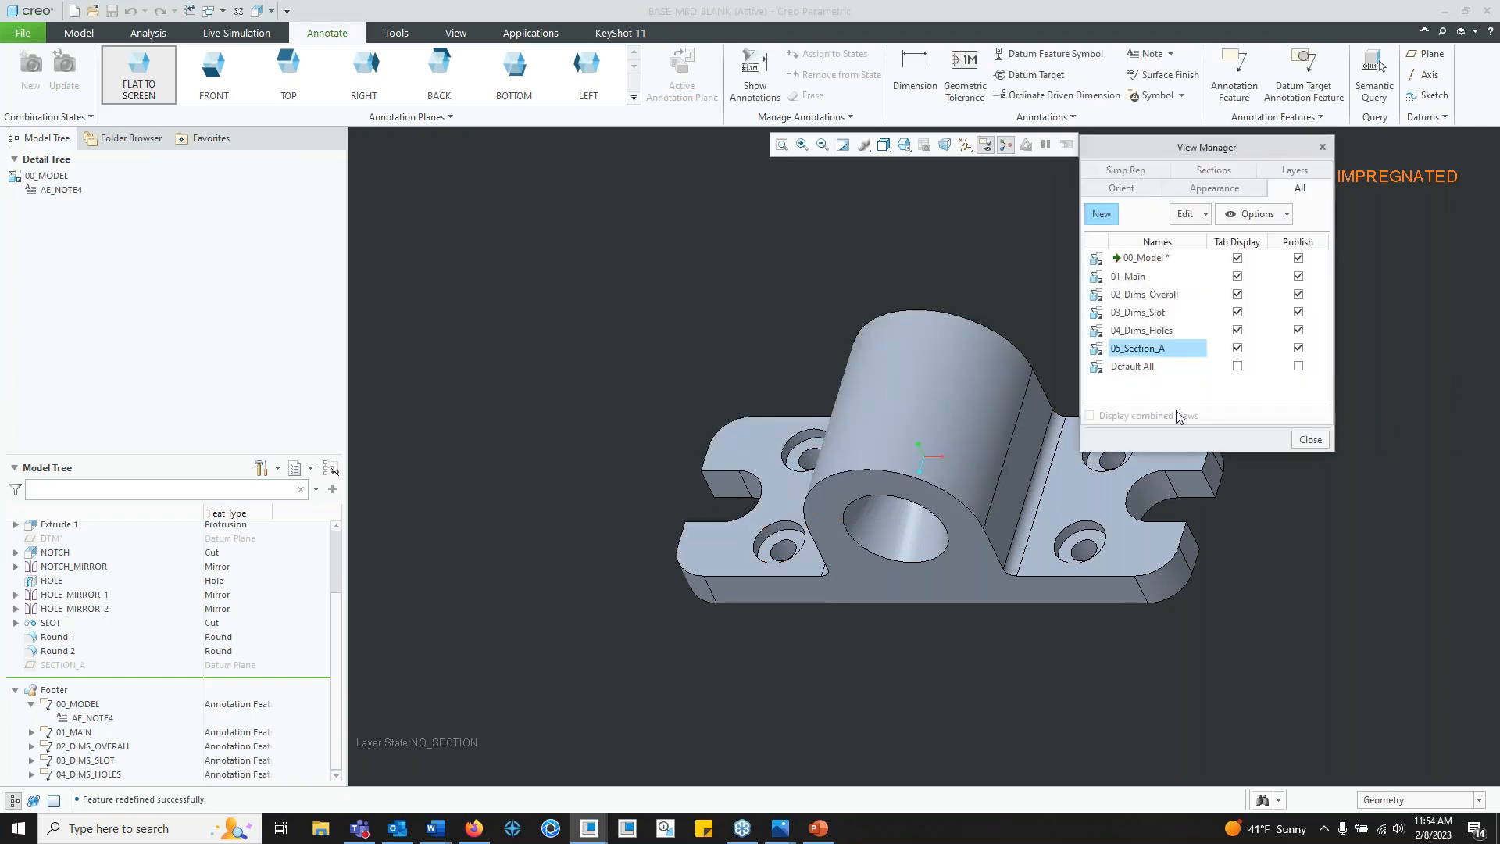
pyautogui.click(1309, 440)
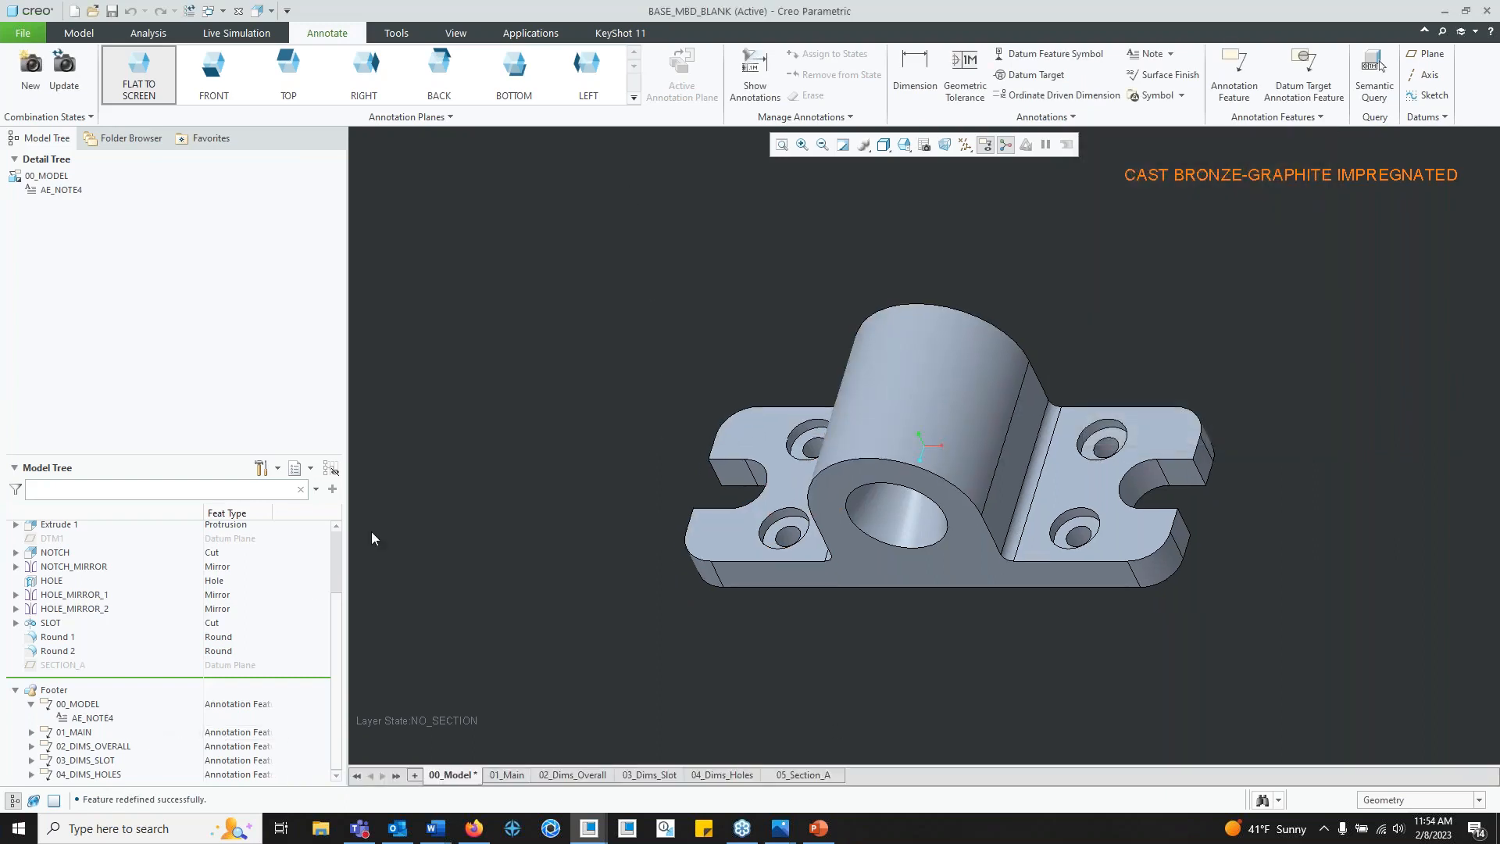
# Step: Create an empty annotation feature named 05_Section_A and move it to the end of the footer
pyautogui.click(1242, 93)
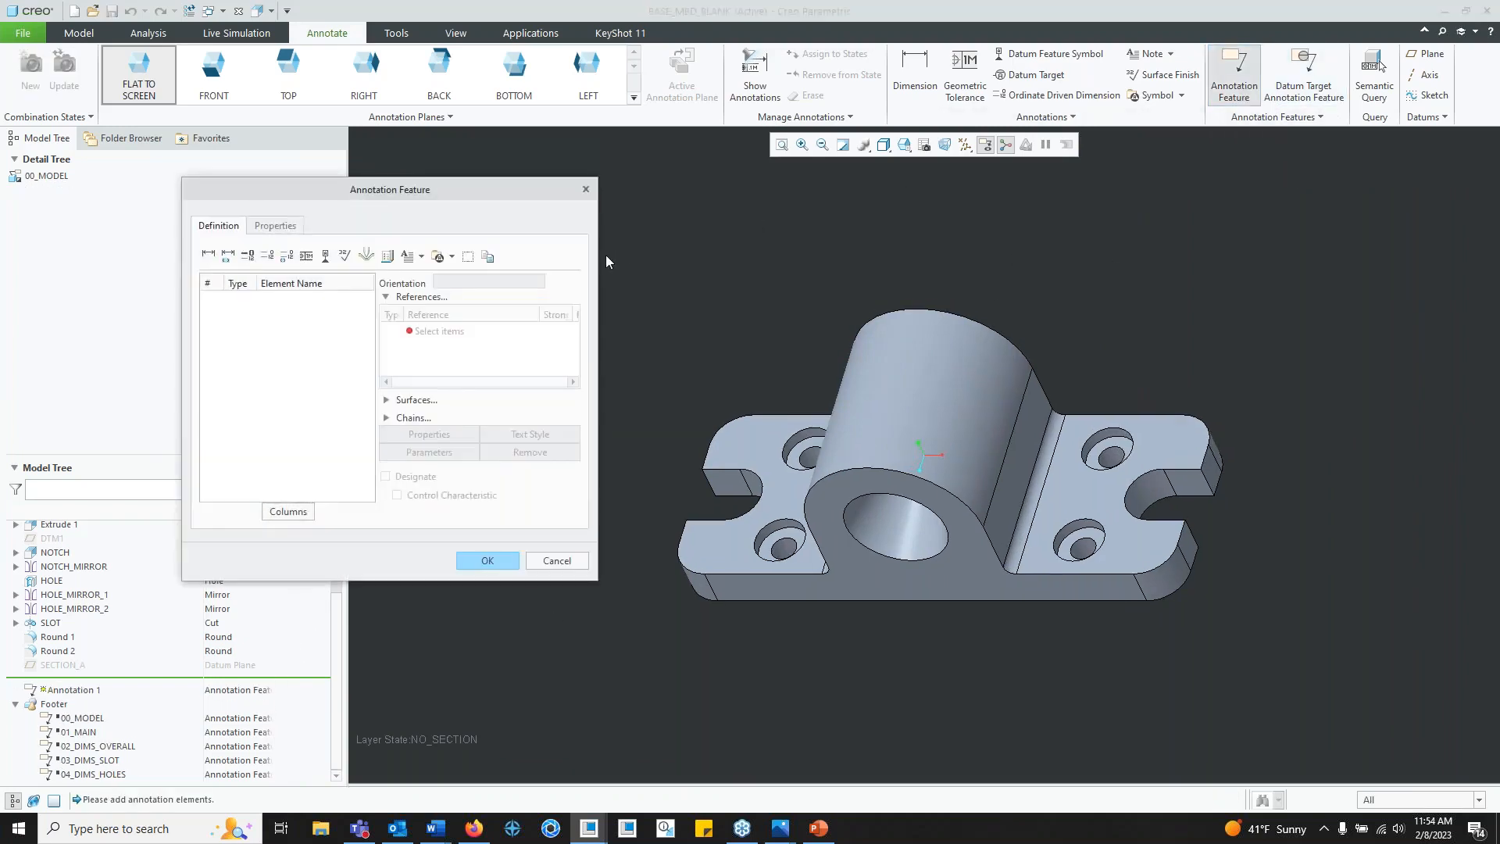
pyautogui.click(276, 225)
pyautogui.doubleClick(293, 254)
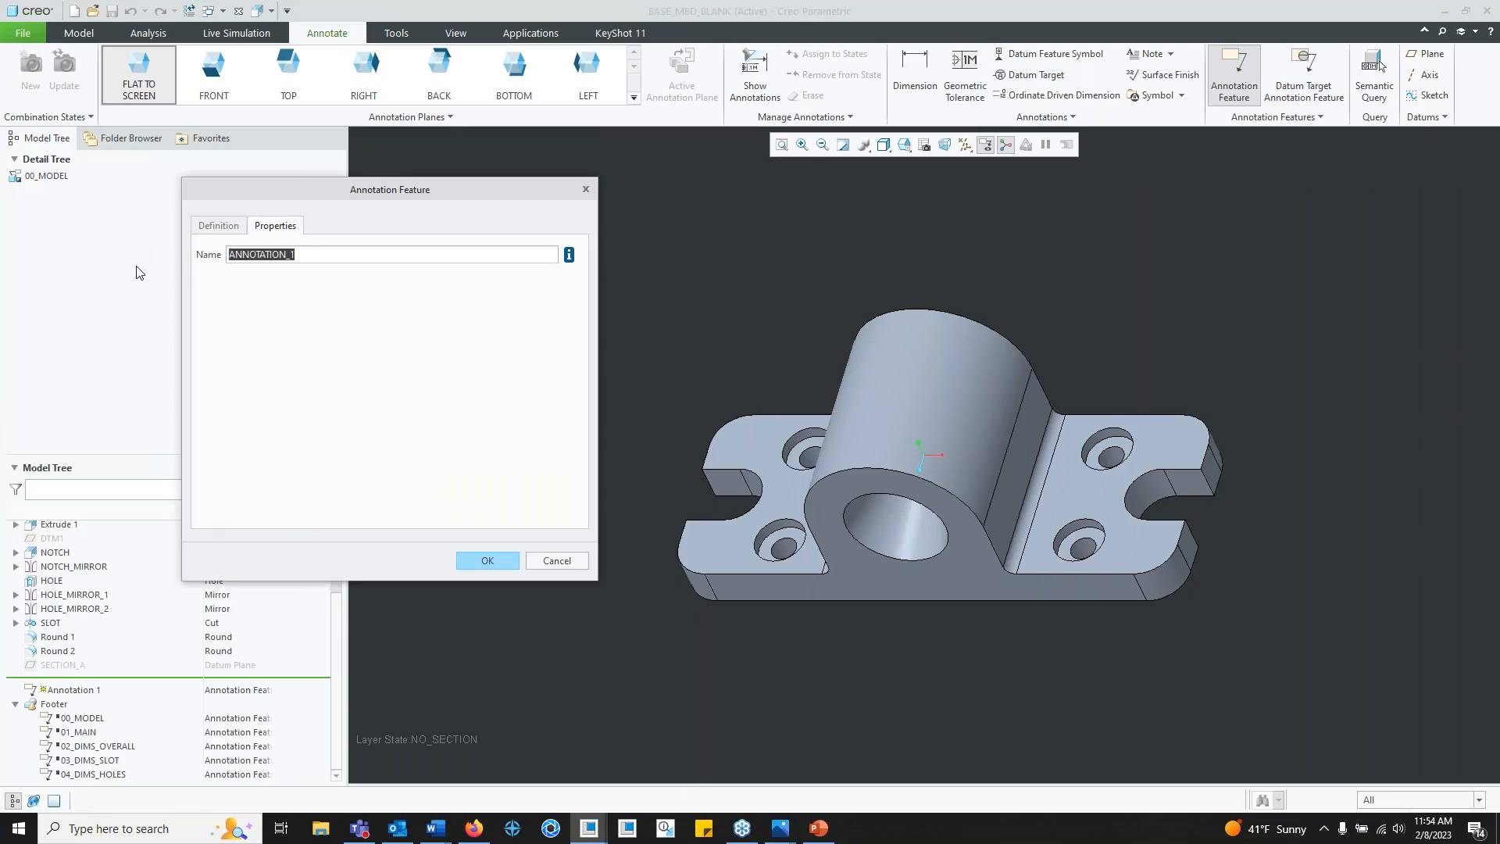
pyautogui.write('05_Sec')
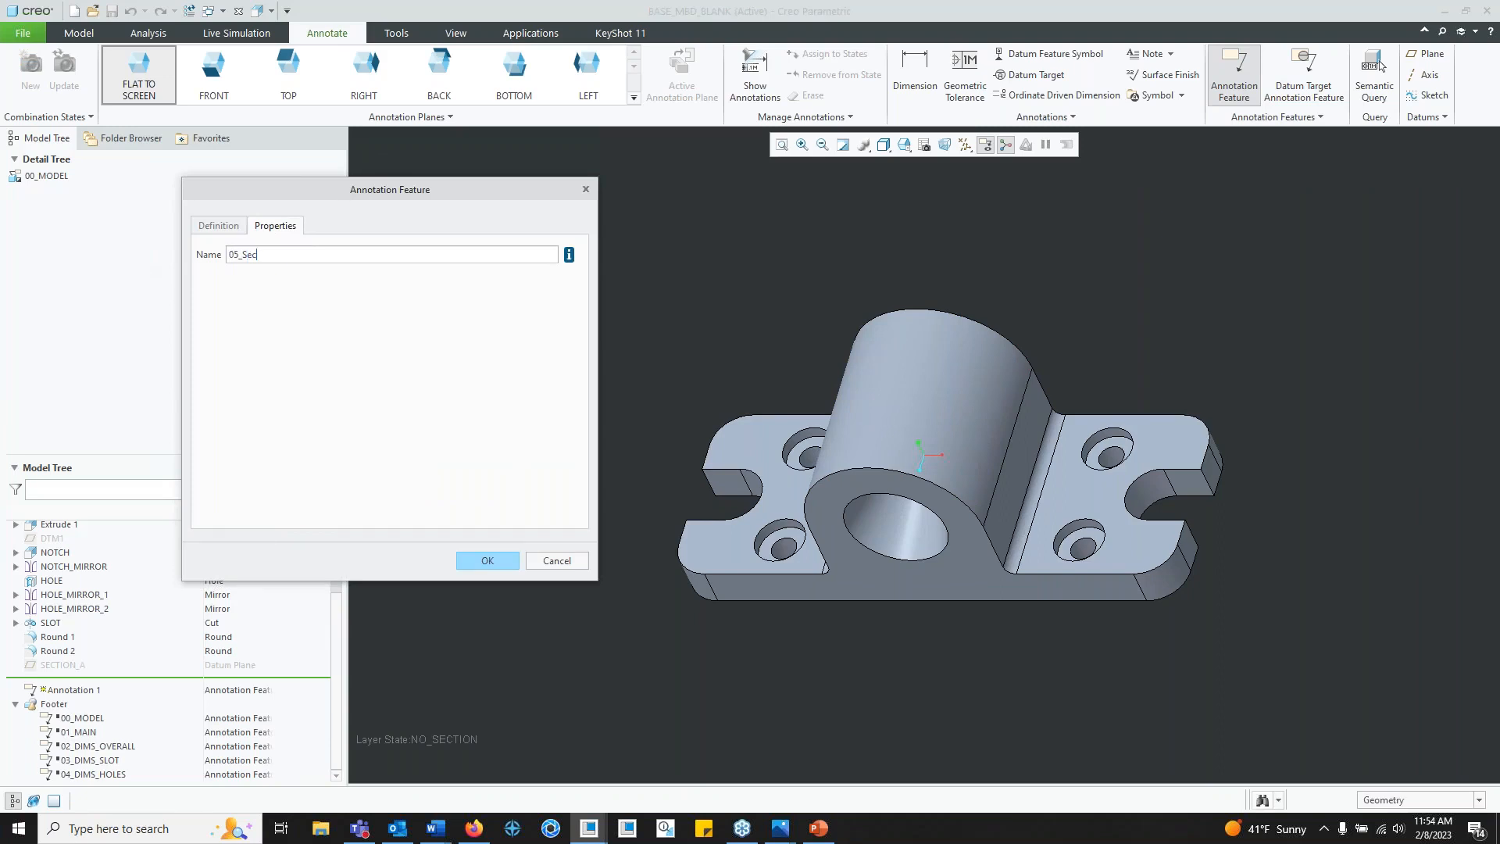
pyautogui.write('tion_A')
pyautogui.click(488, 560)
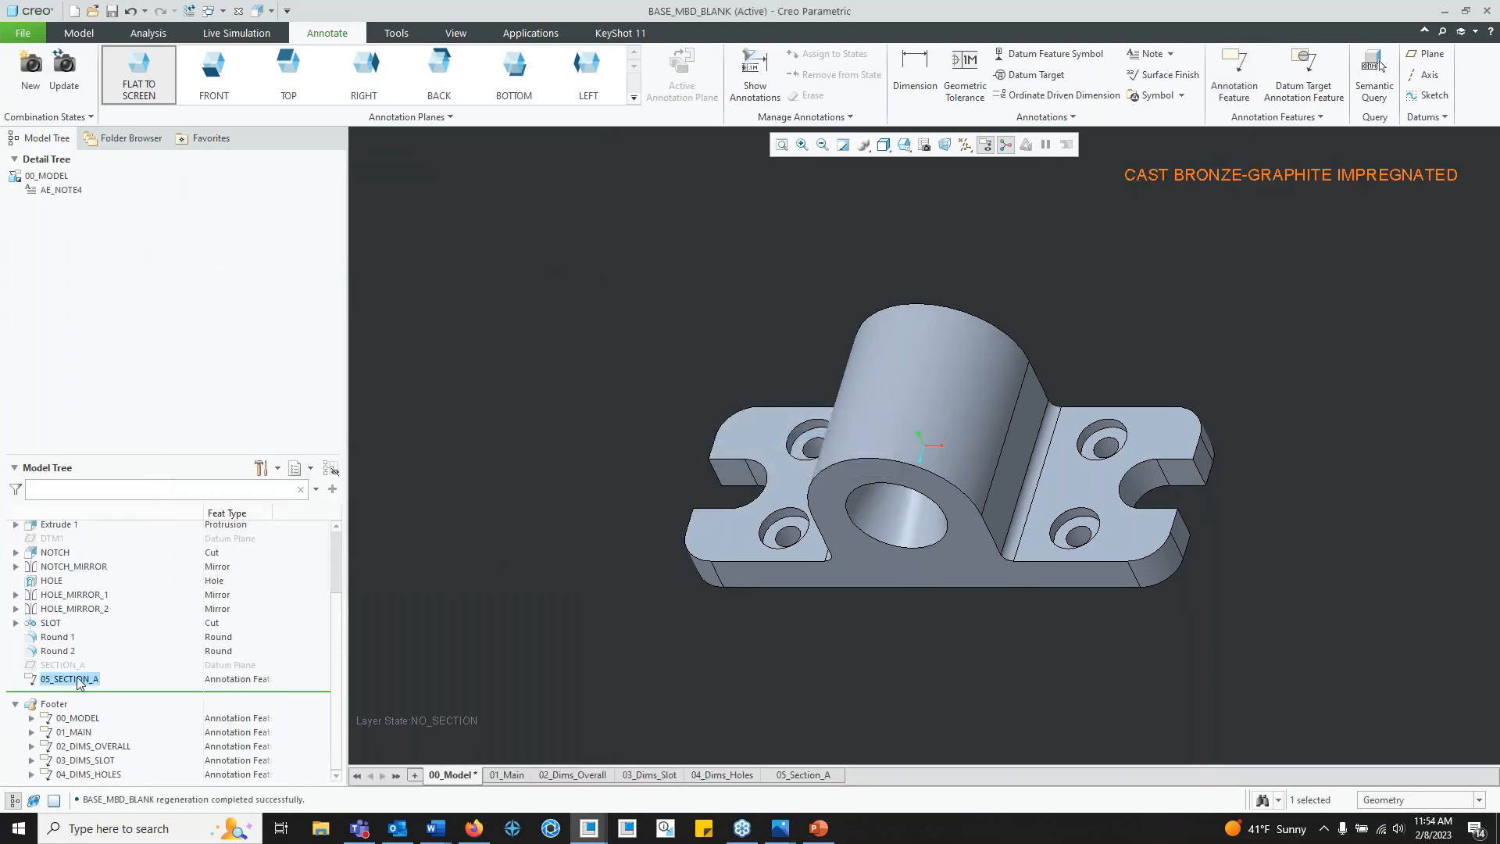
pyautogui.moveTo(95, 735); pyautogui.dragTo(97, 778)
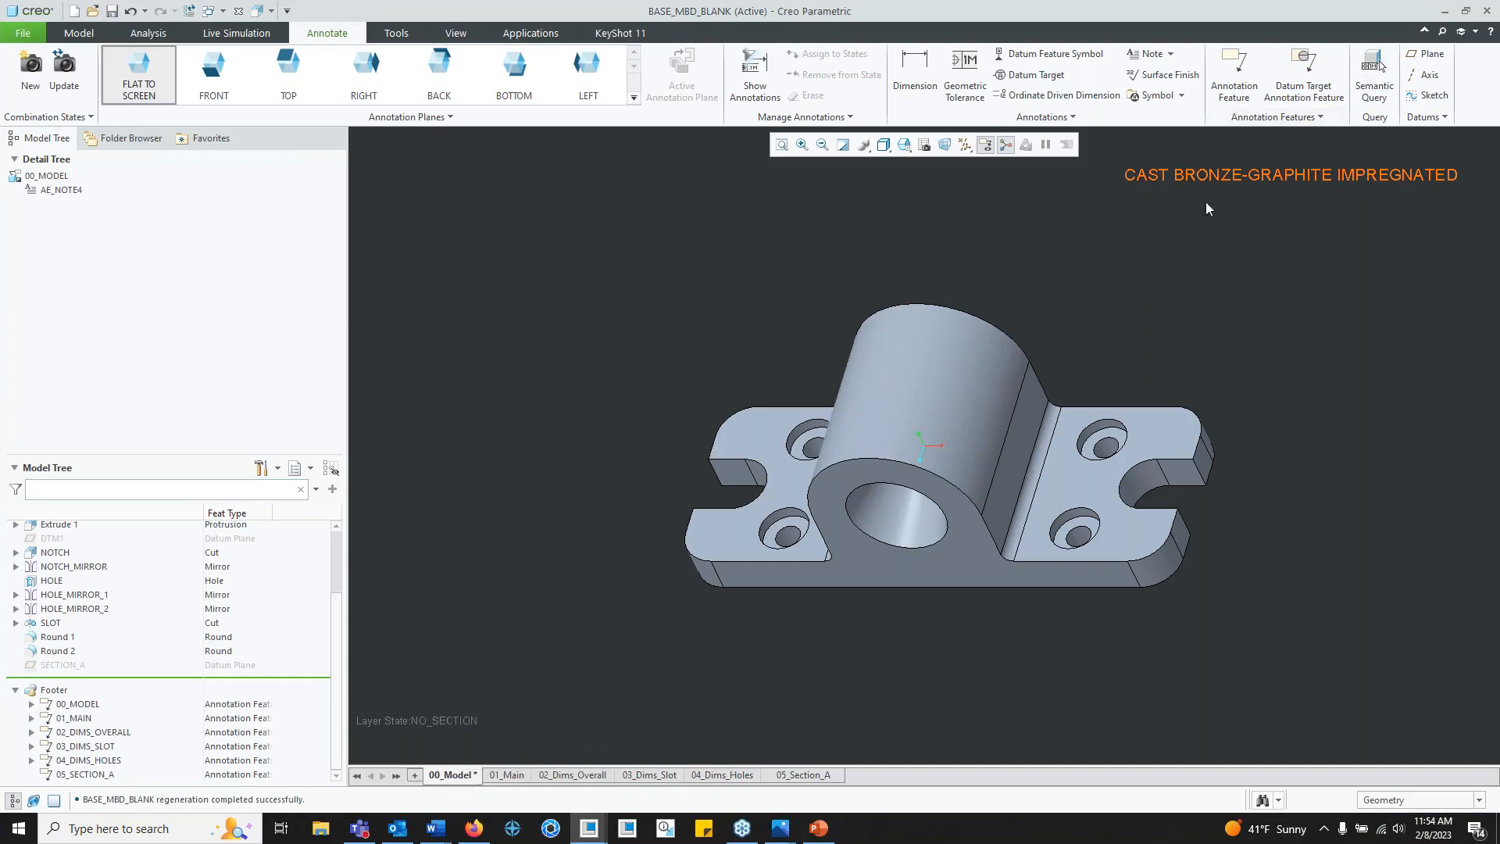
# Step: Check the material note in the 01_Main and 02_Dims_Overall combination states
pyautogui.click(502, 778)
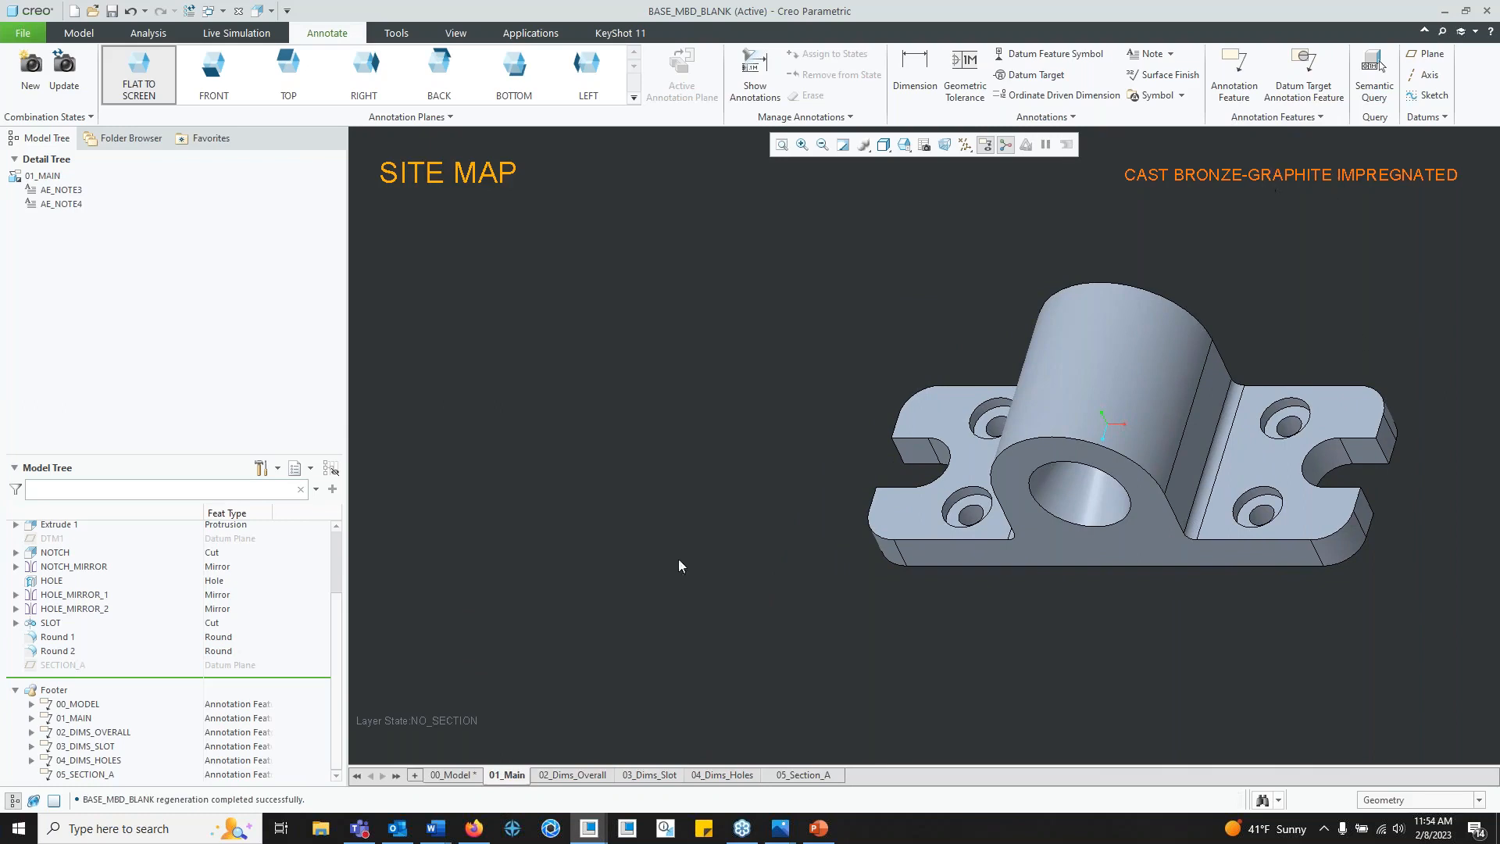
pyautogui.click(1221, 175)
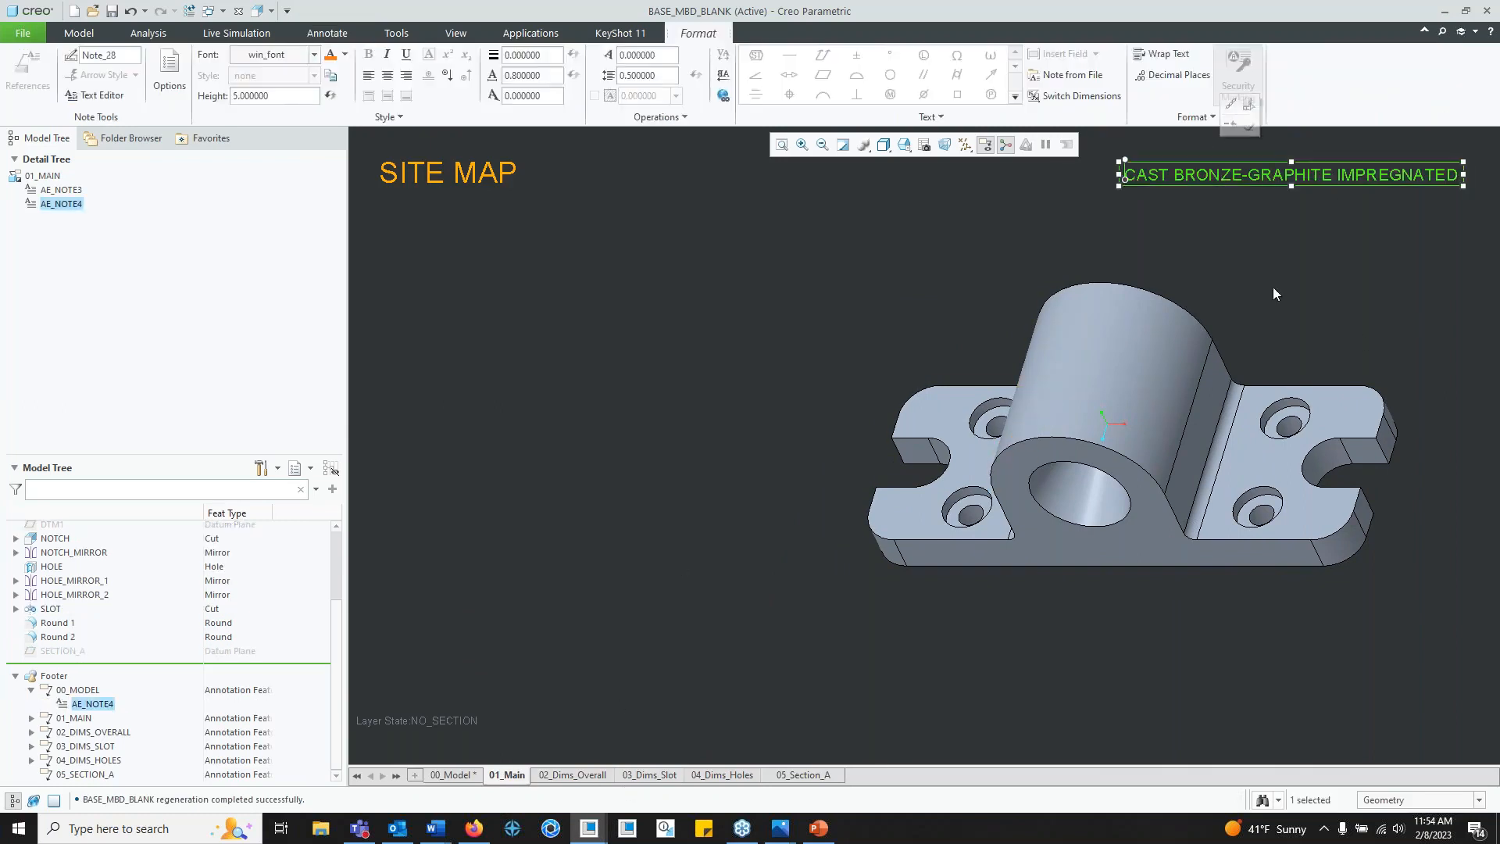
pyautogui.click(1272, 294)
pyautogui.click(573, 774)
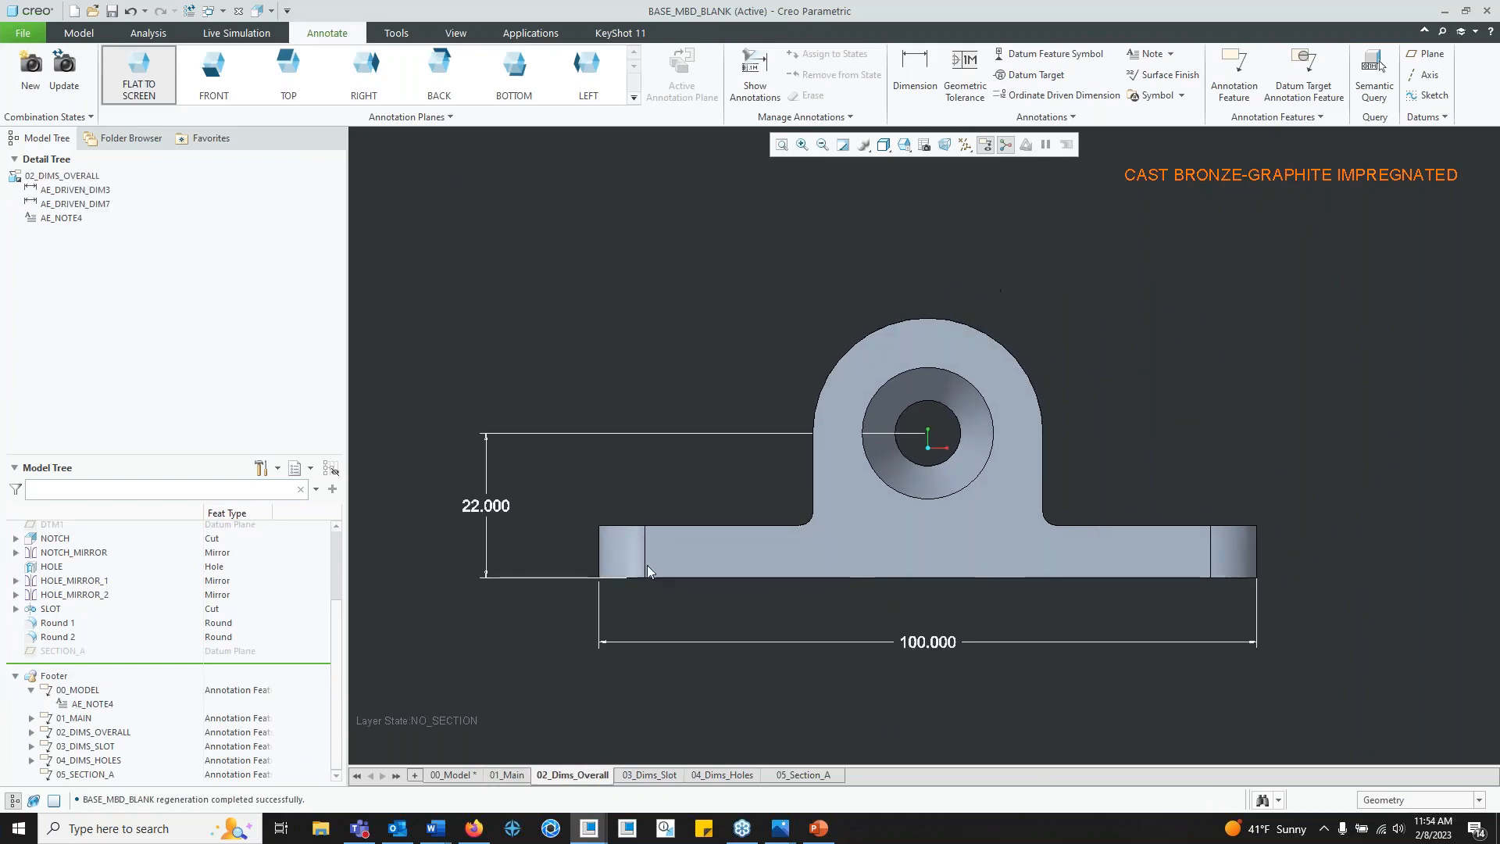
# Step: Return to the 00_Model state, open its annotation feature for redefinition and place a new note below and to the right of the part
pyautogui.click(450, 774)
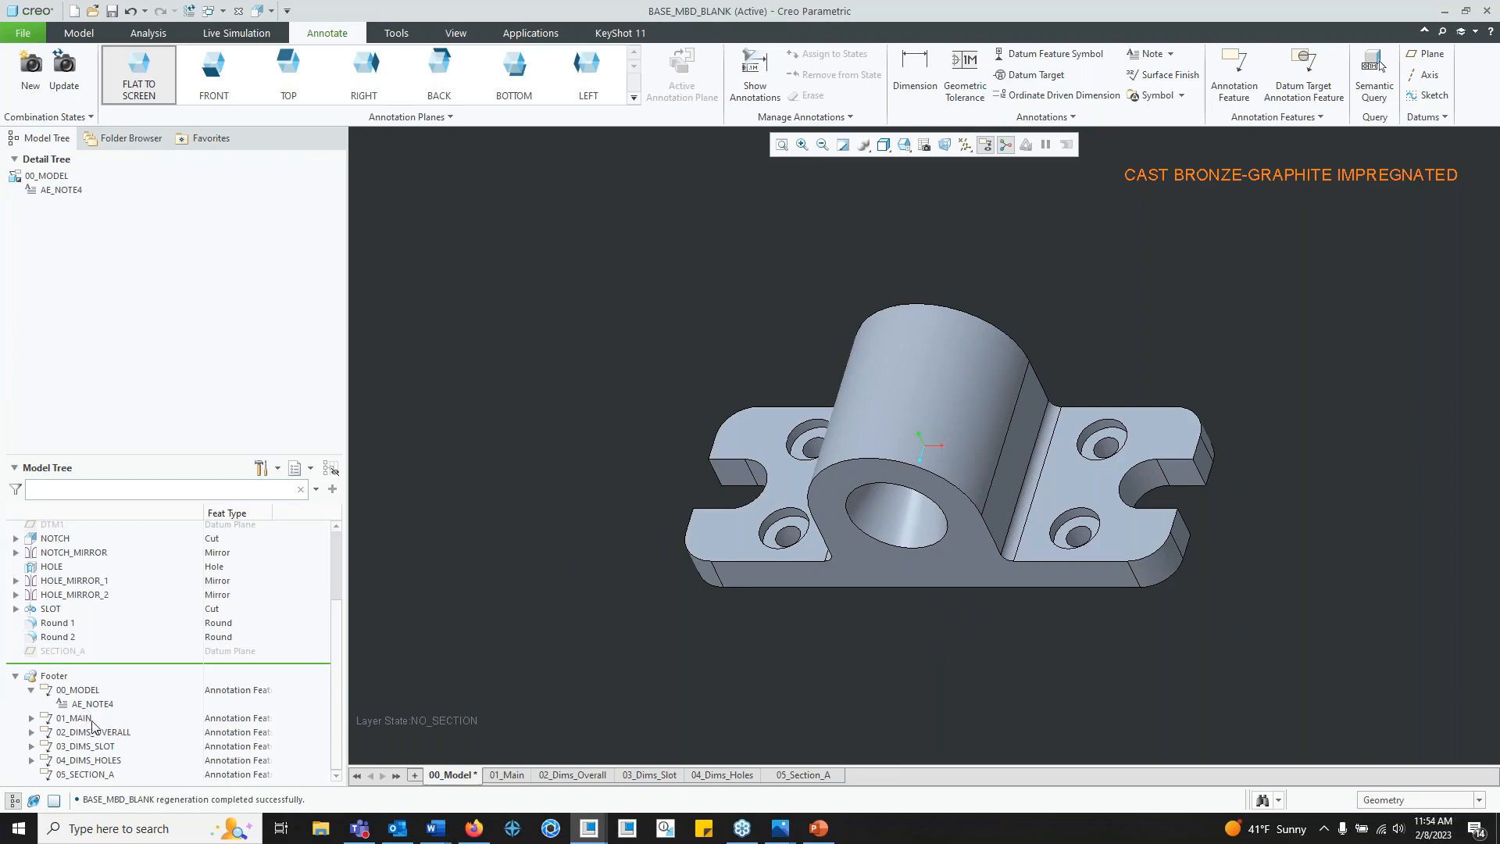
pyautogui.rightClick(79, 690)
pyautogui.click(87, 712)
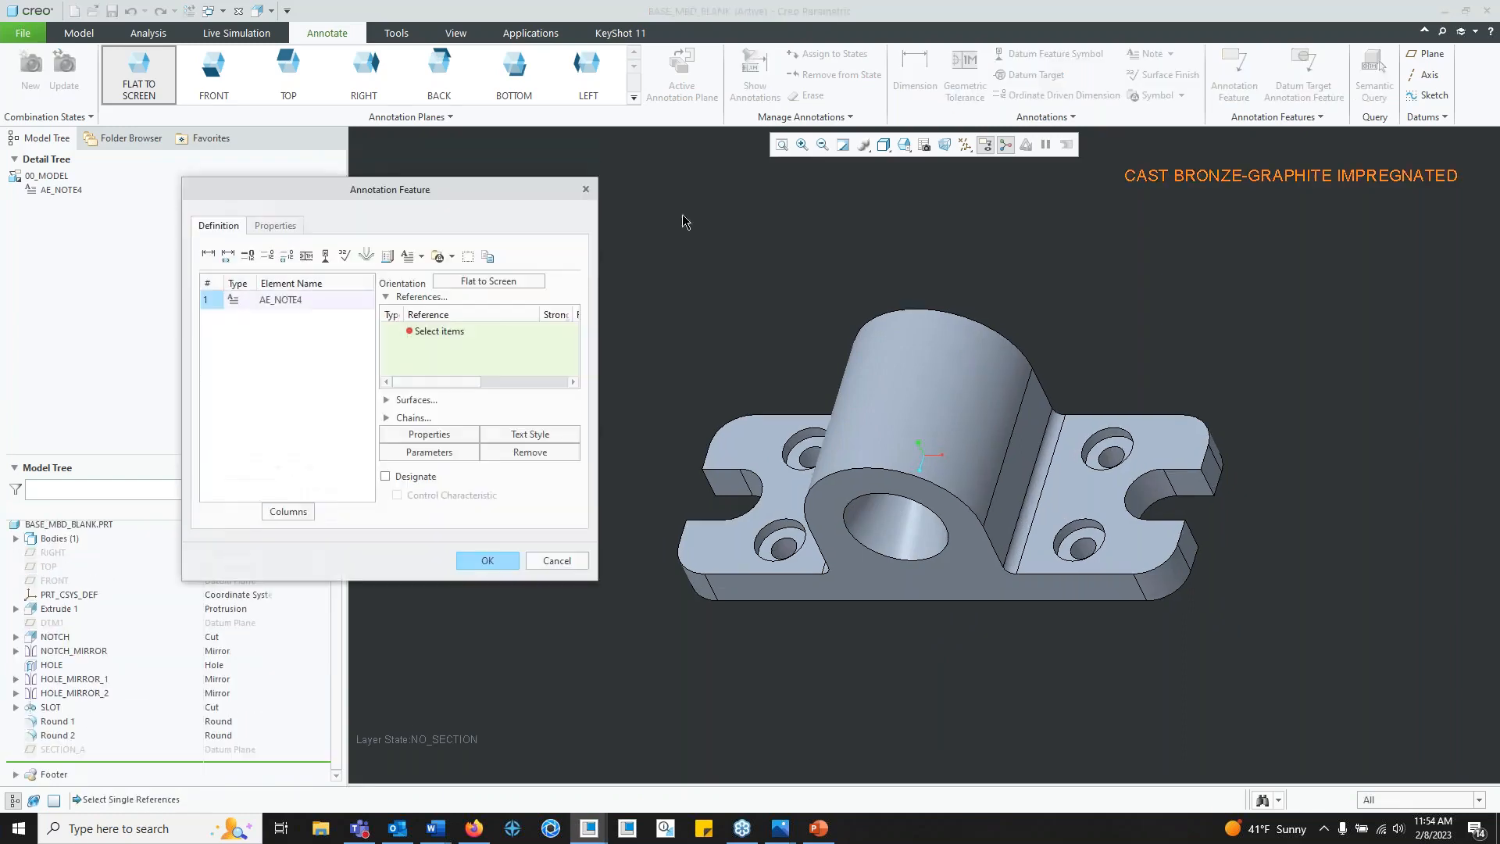
pyautogui.click(406, 256)
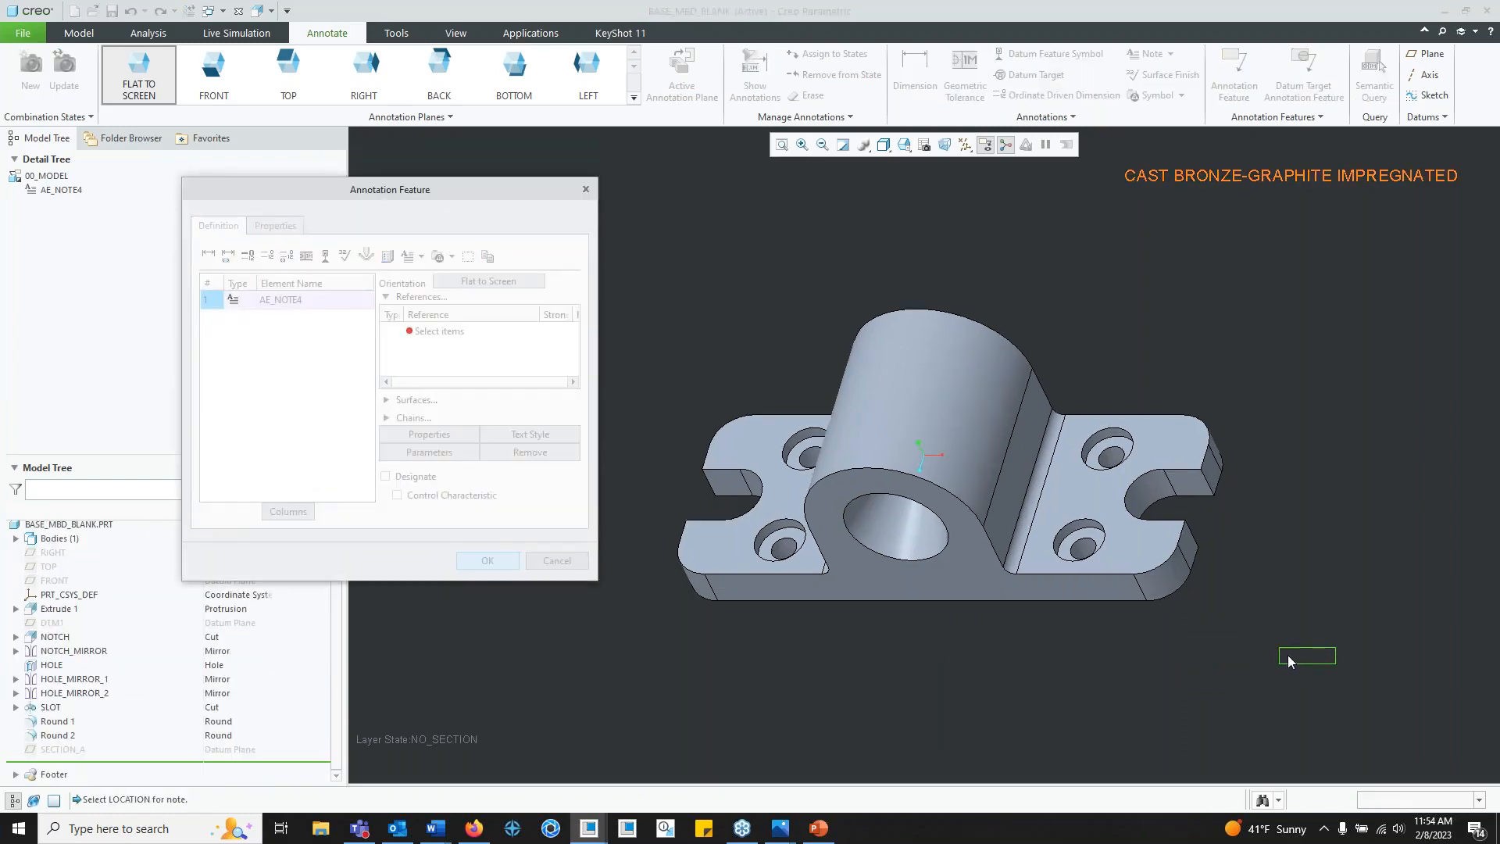
pyautogui.click(1288, 661)
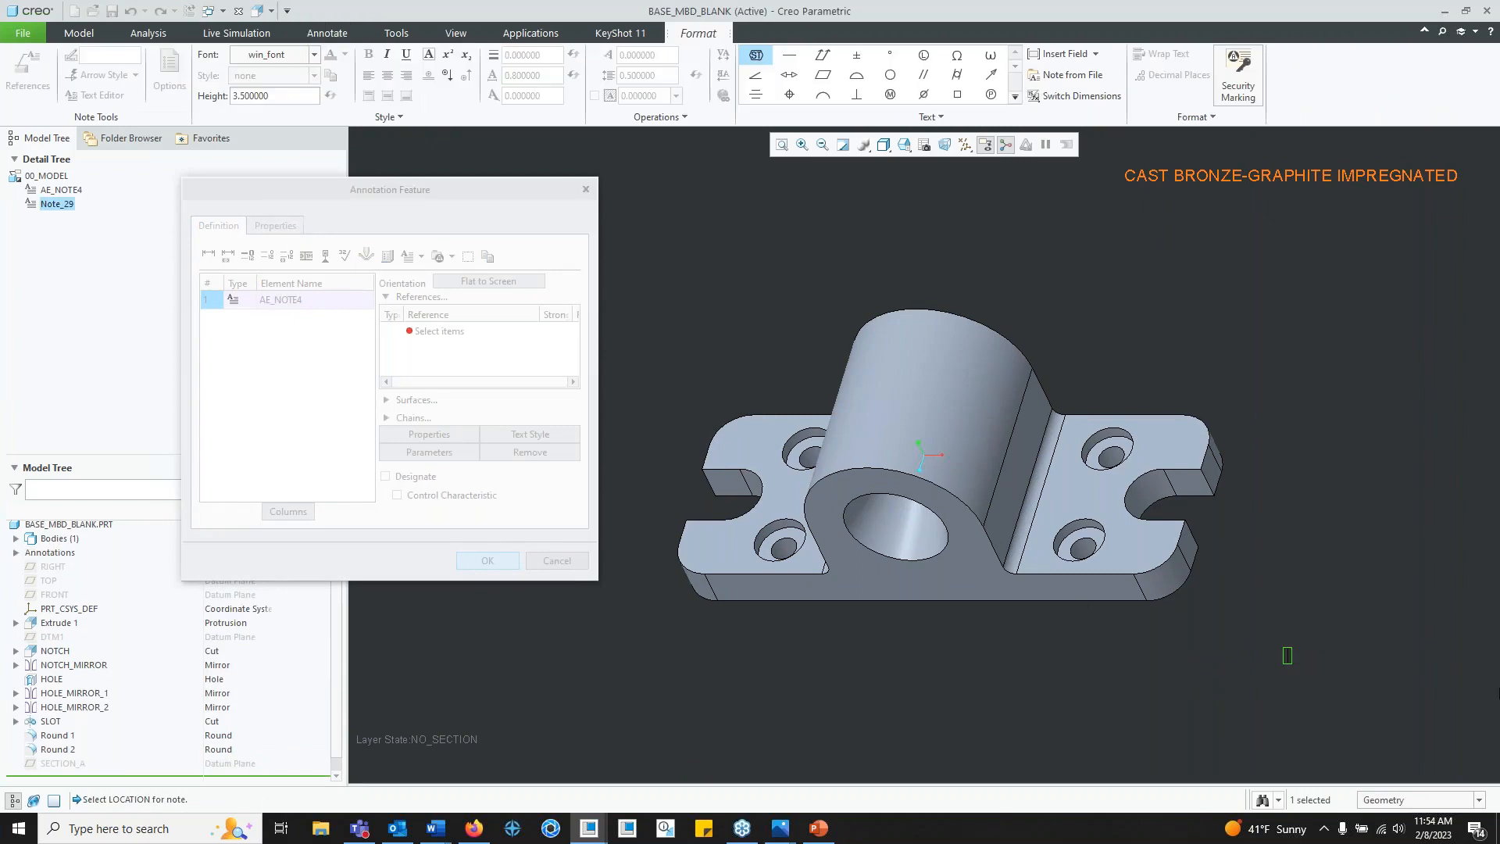
# Step: Fill the new note with the text of tolerancing.txt from the MBD additional files folder in the working directory
pyautogui.click(1054, 83)
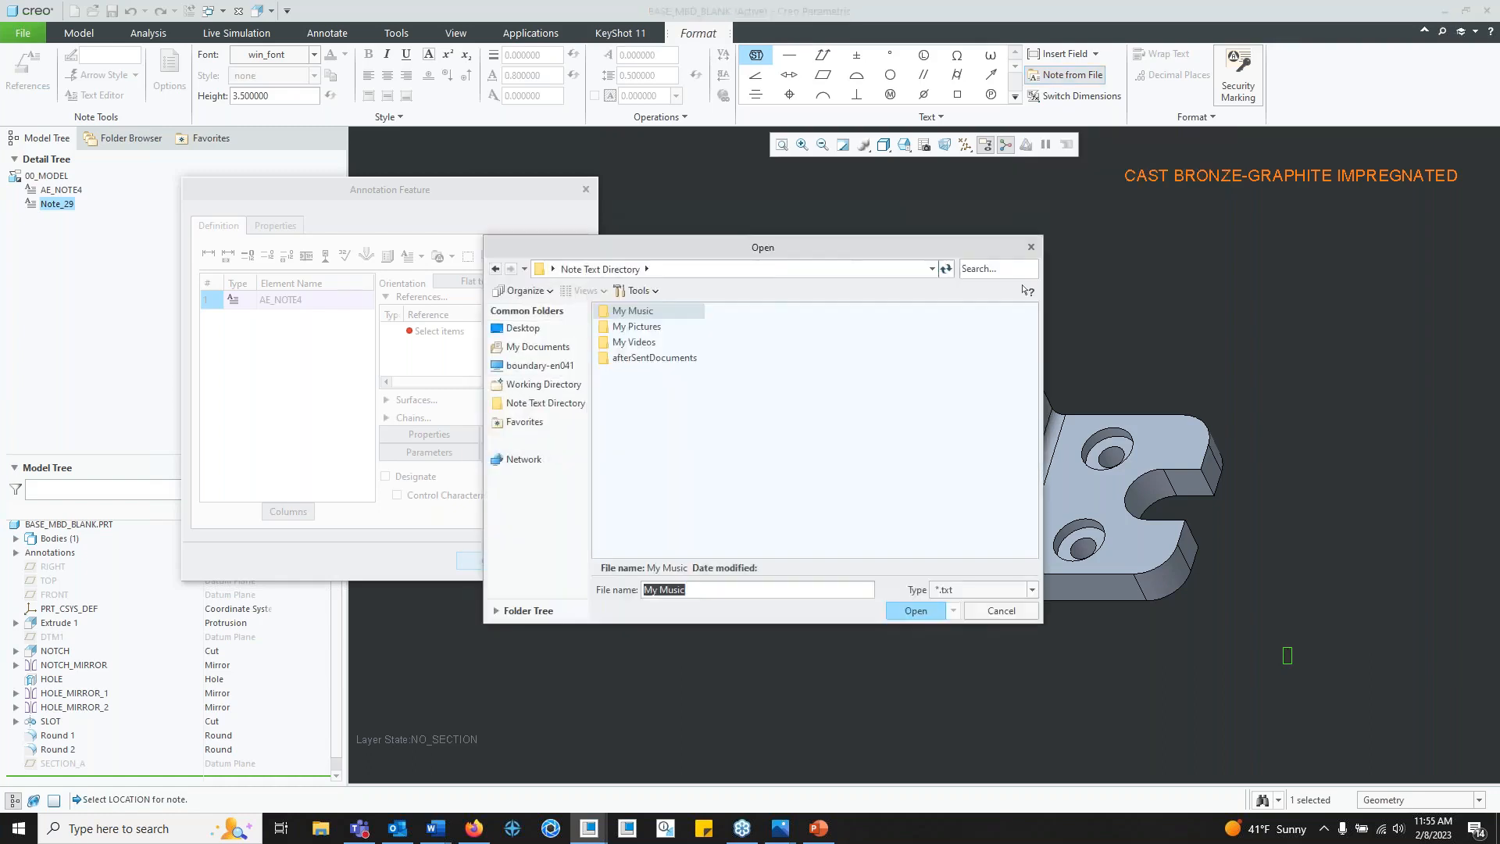
pyautogui.click(562, 389)
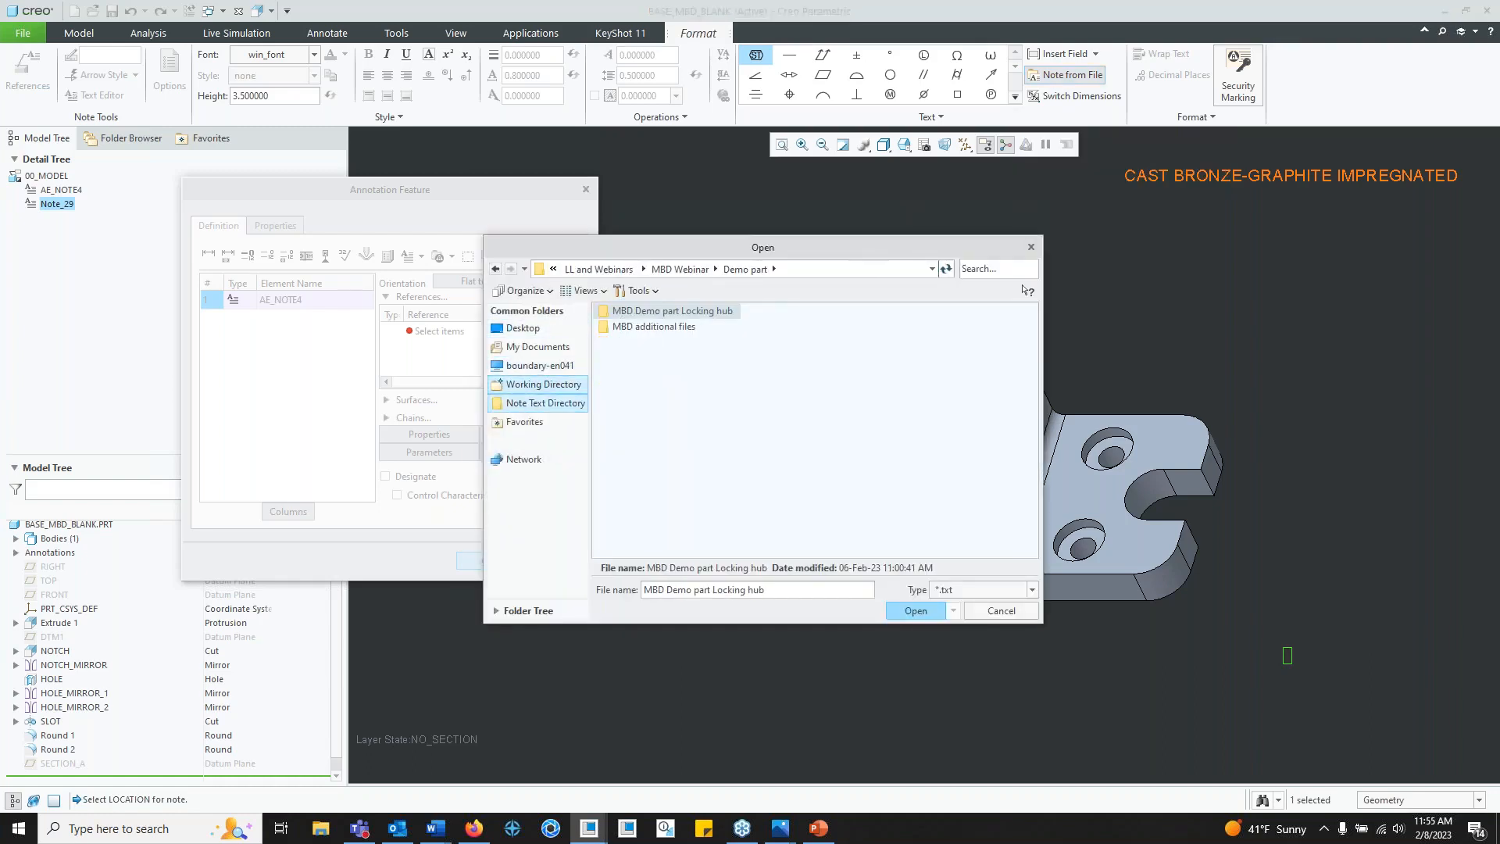
pyautogui.doubleClick(667, 328)
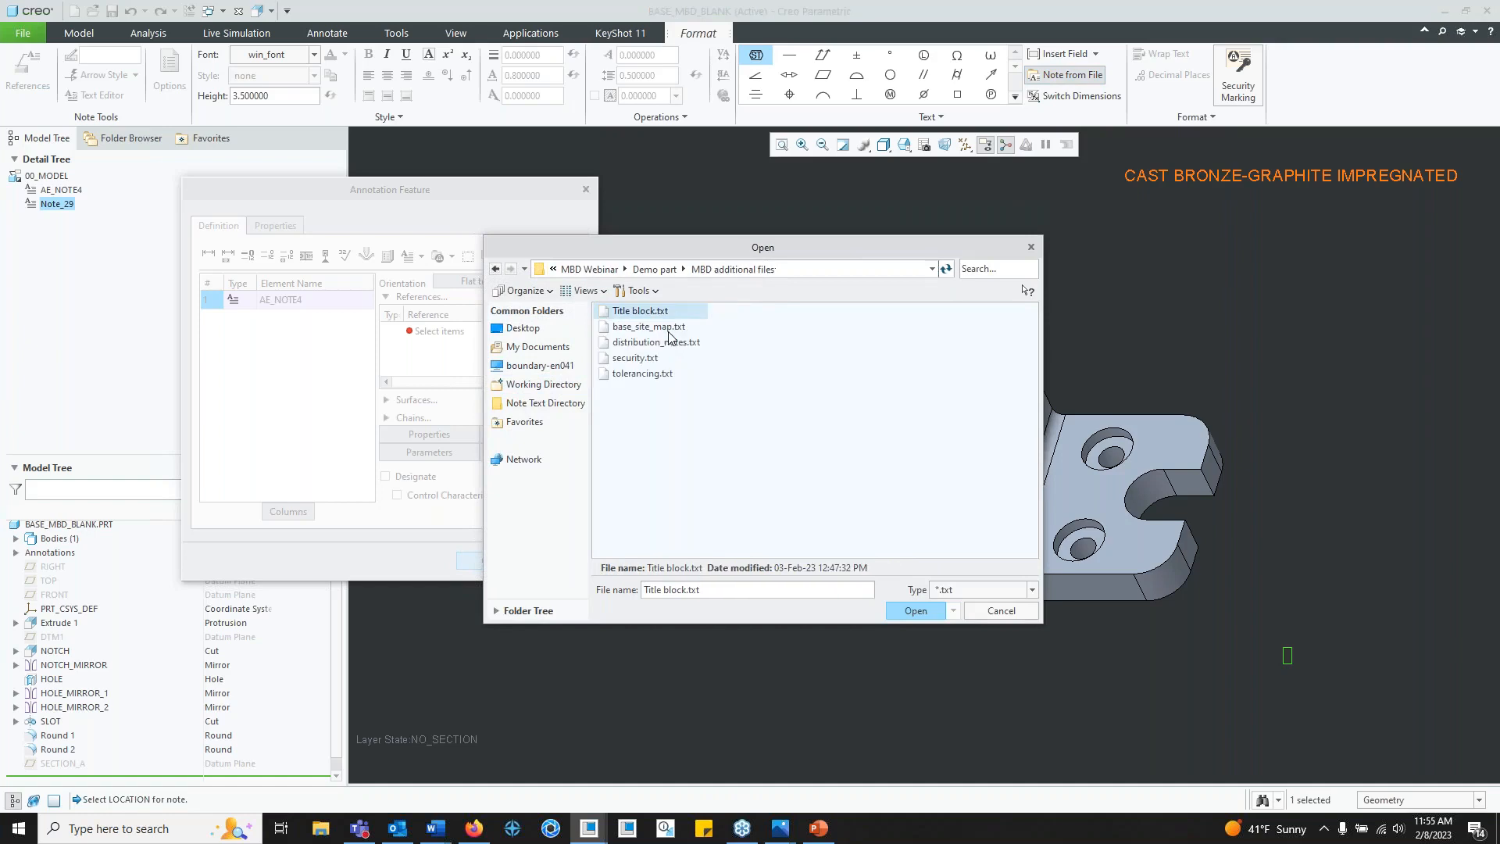
pyautogui.click(661, 373)
pyautogui.click(916, 611)
pyautogui.click(1403, 441)
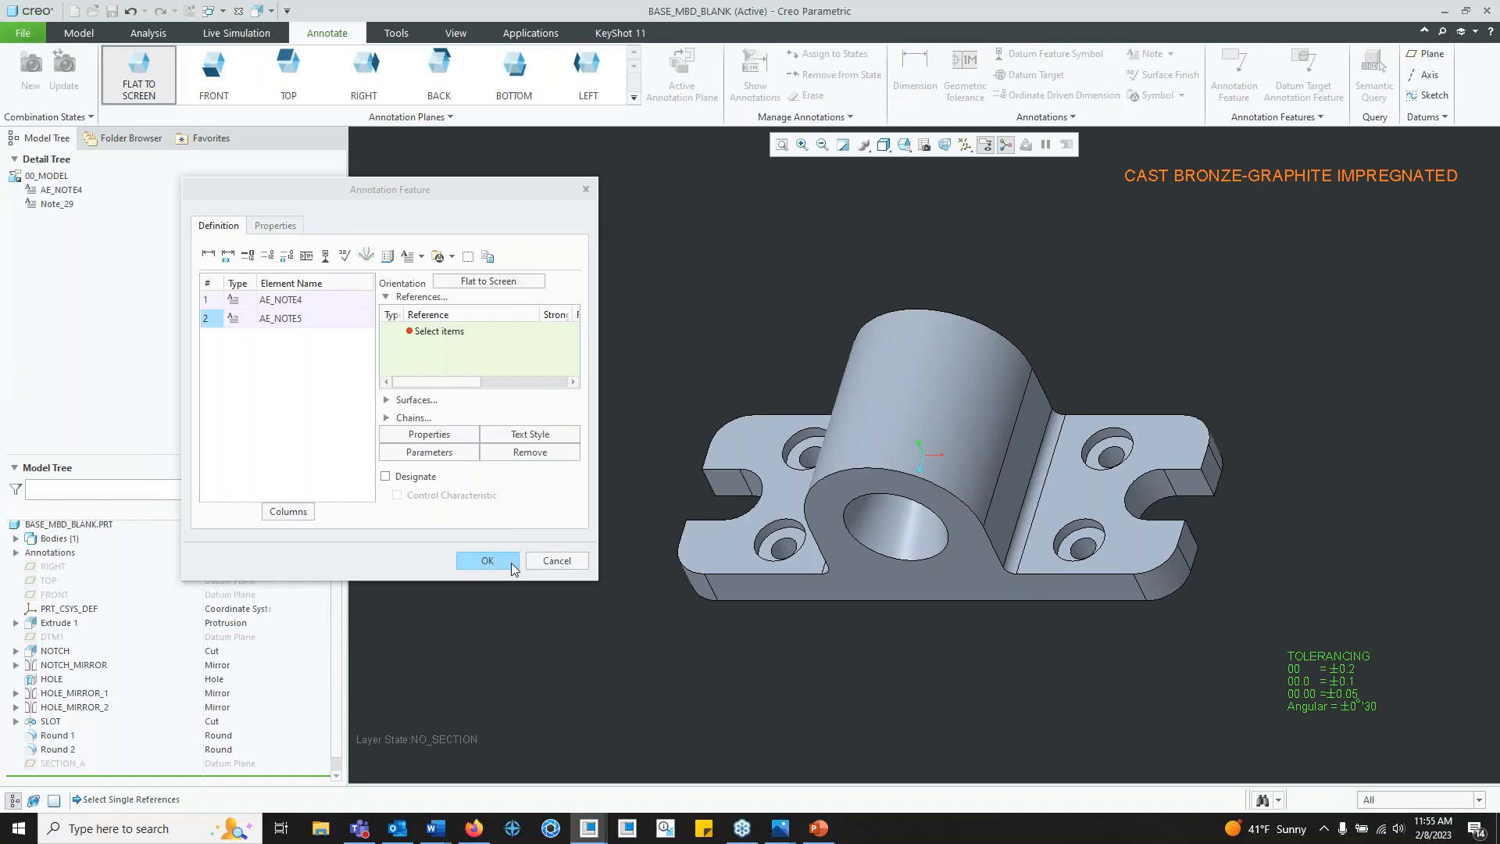
pyautogui.moveTo(367, 195)
pyautogui.mouseDown()
pyautogui.moveTo(512, 245)
pyautogui.moveTo(820, 254)
pyautogui.moveTo(195, 168)
pyautogui.moveTo(186, 184)
pyautogui.moveTo(206, 197)
pyautogui.mouseUp()
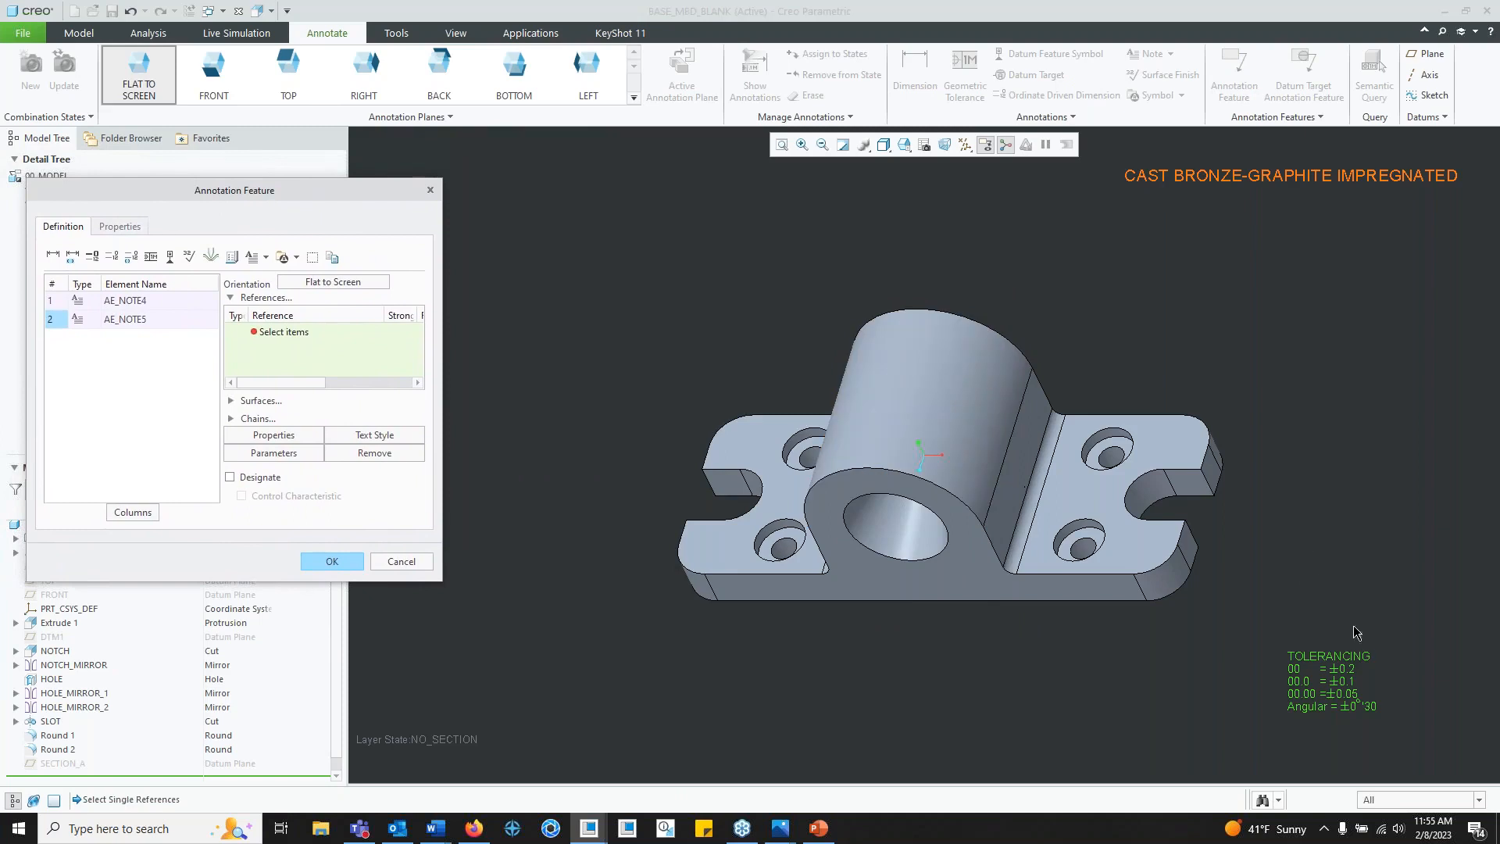
pyautogui.click(1345, 685)
pyautogui.moveTo(281, 194); pyautogui.dragTo(404, 235)
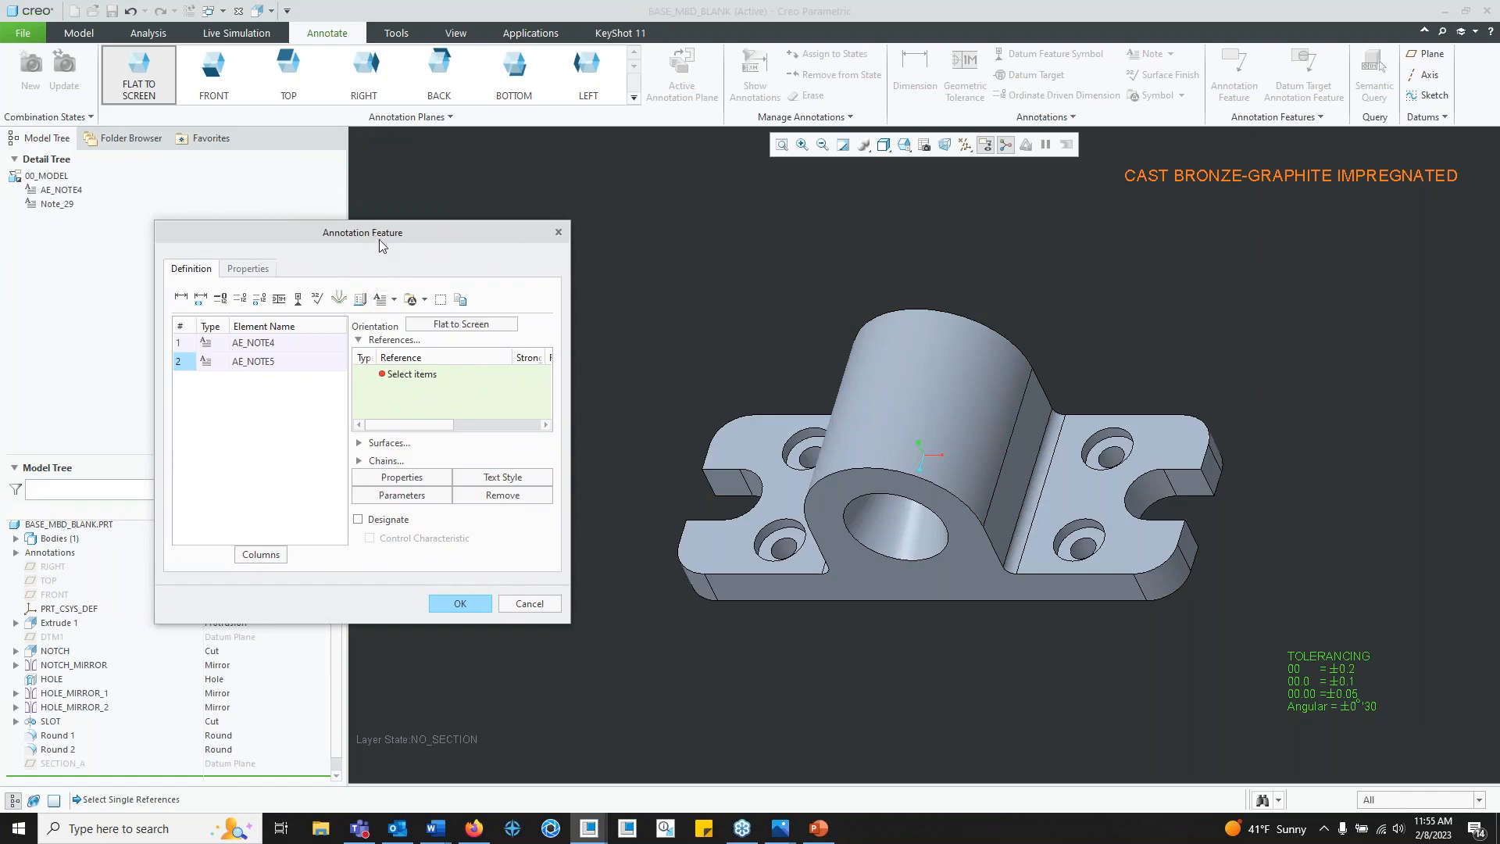
# Step: Add a custom drawing symbol to the 00_MODEL annotation feature, using the PDSV_LOGO symbol with free placement
pyautogui.moveTo(382, 245)
pyautogui.mouseDown()
pyautogui.moveTo(642, 235)
pyautogui.moveTo(1249, 258)
pyautogui.moveTo(1227, 263)
pyautogui.mouseUp()
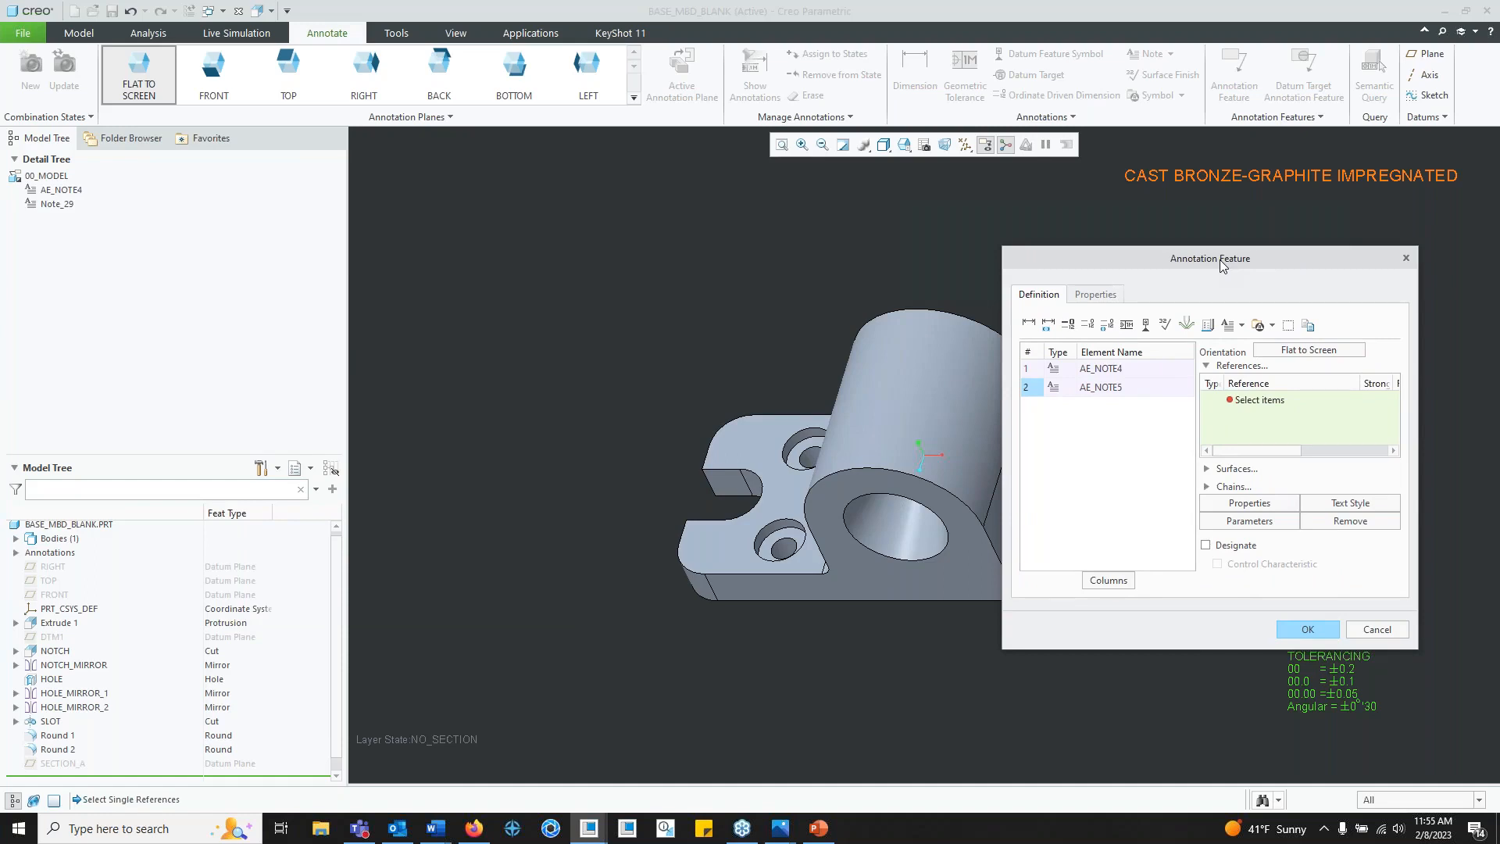
pyautogui.moveTo(1172, 250); pyautogui.dragTo(1053, 218)
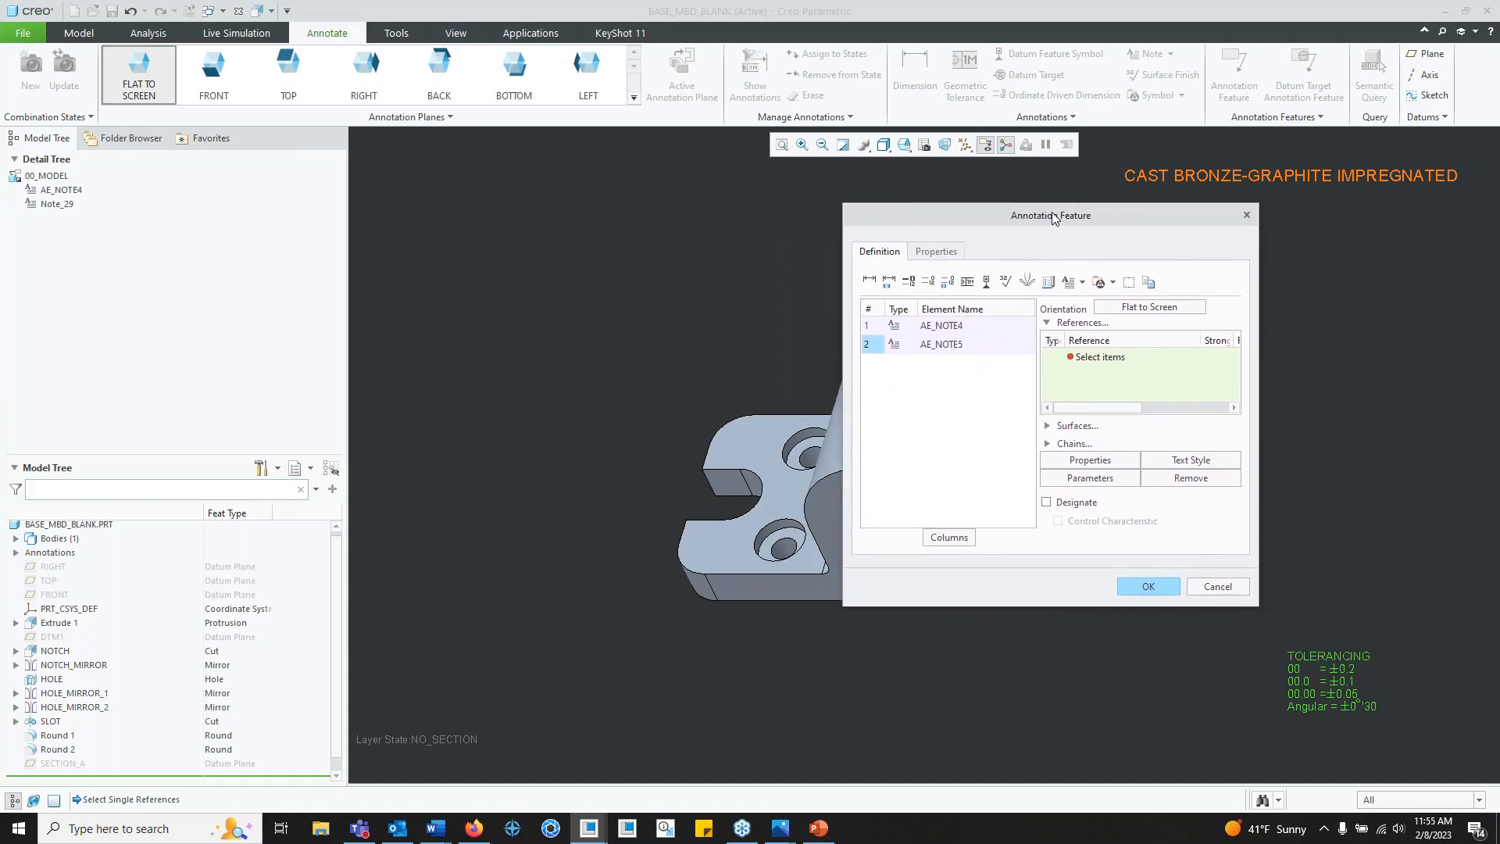
pyautogui.moveTo(1061, 216); pyautogui.dragTo(1042, 213)
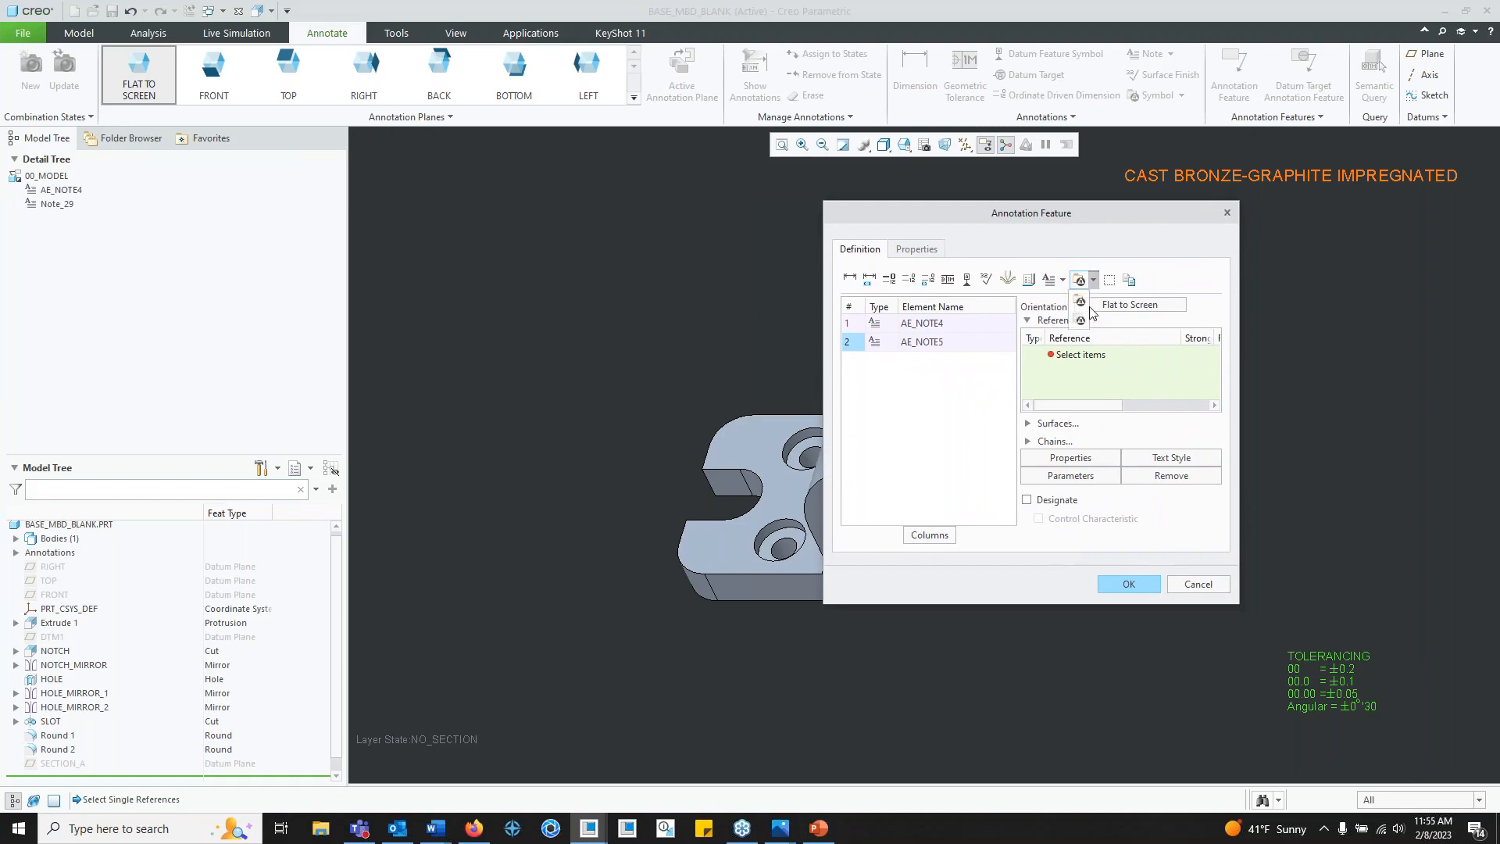
pyautogui.click(1081, 279)
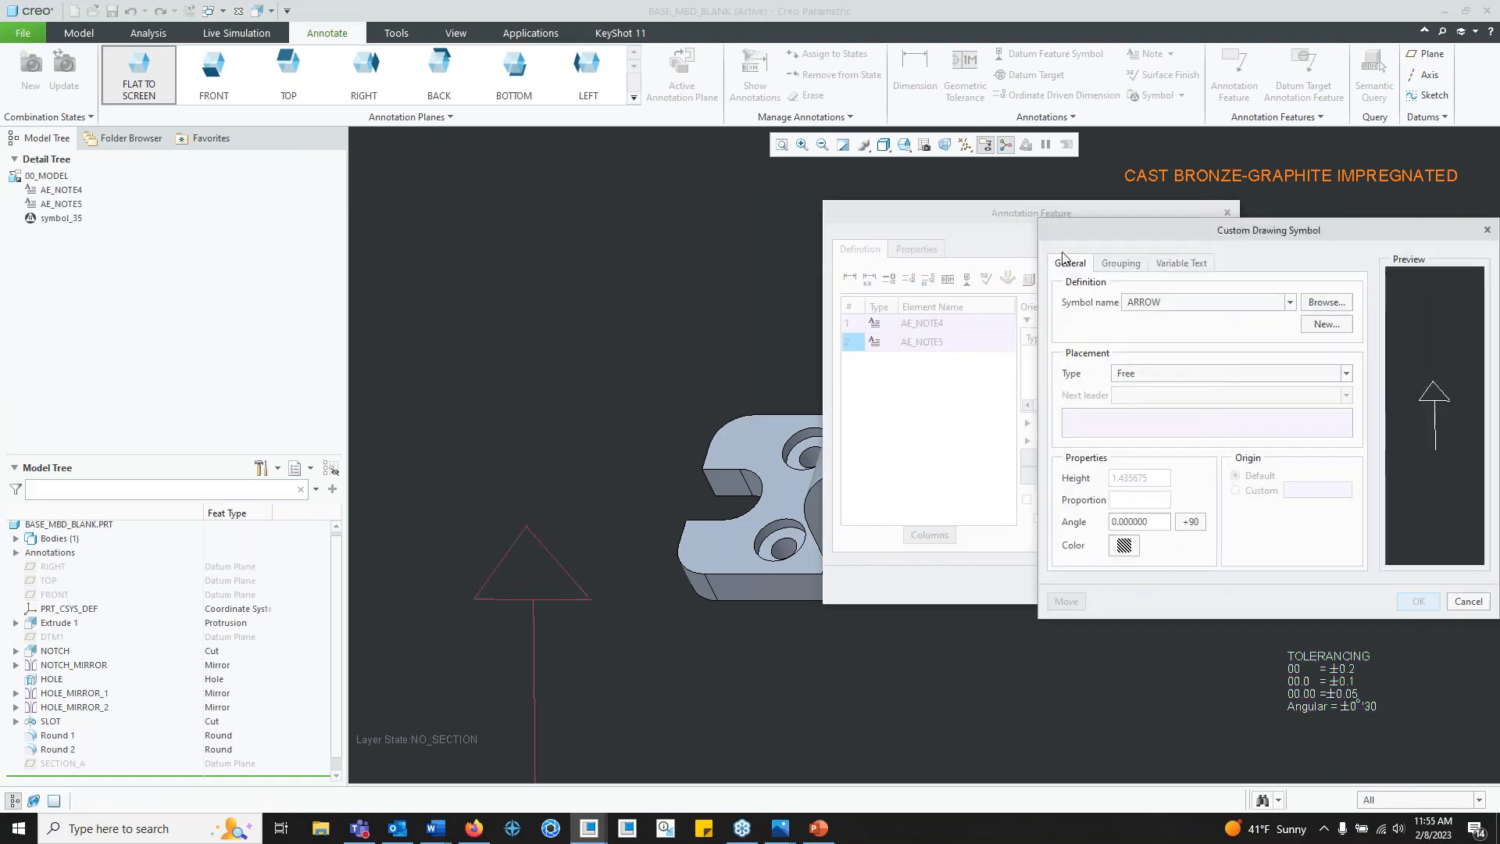
pyautogui.click(1290, 303)
pyautogui.click(1183, 372)
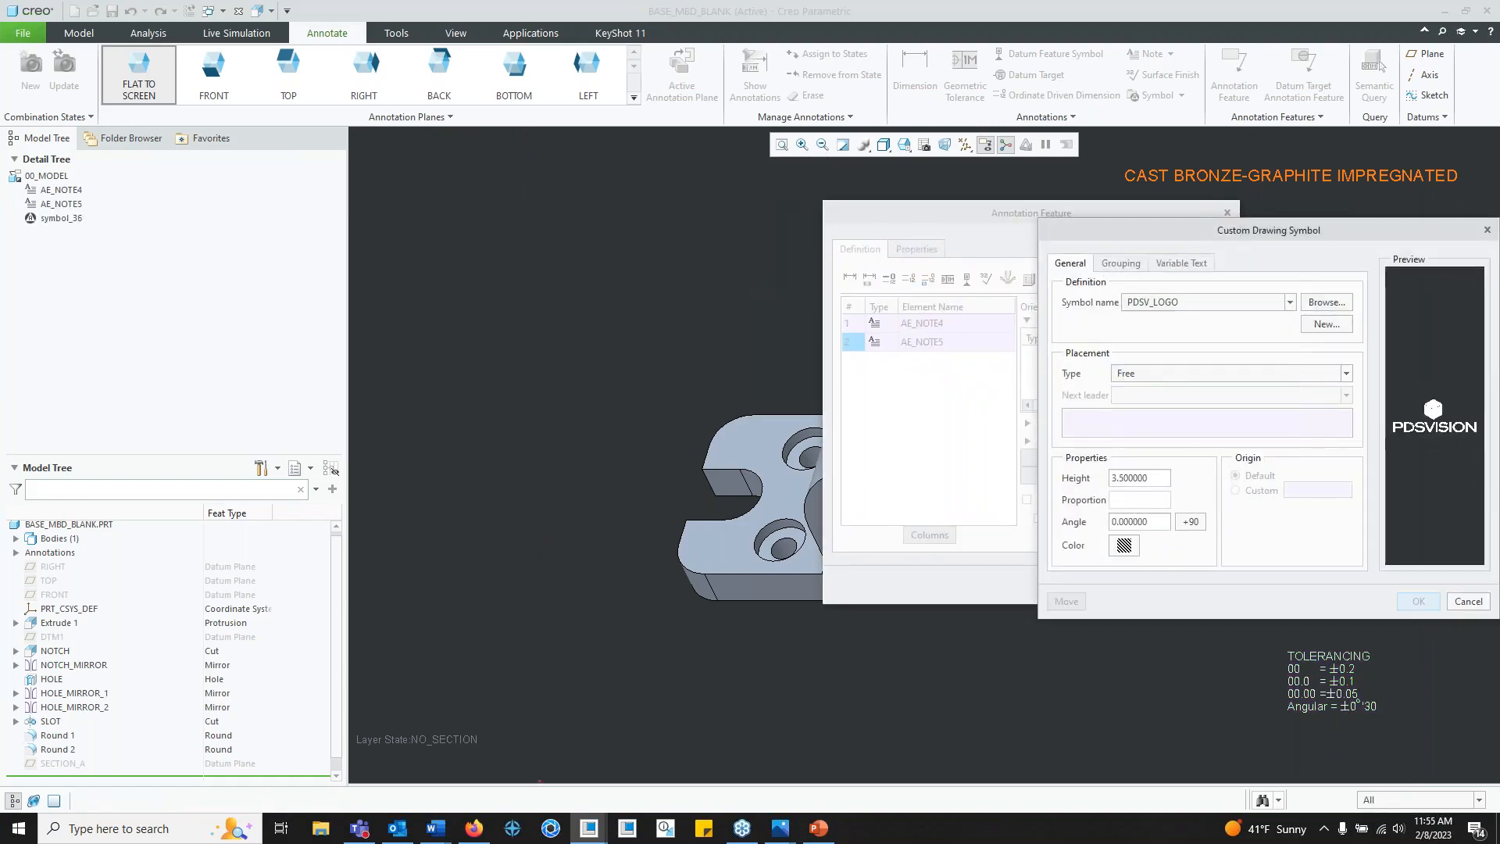
# Step: Set the logo symbol's height to 22, place it below and to the left of the part, and finish the annotation feature
pyautogui.doubleClick(1163, 476)
pyautogui.write('15')
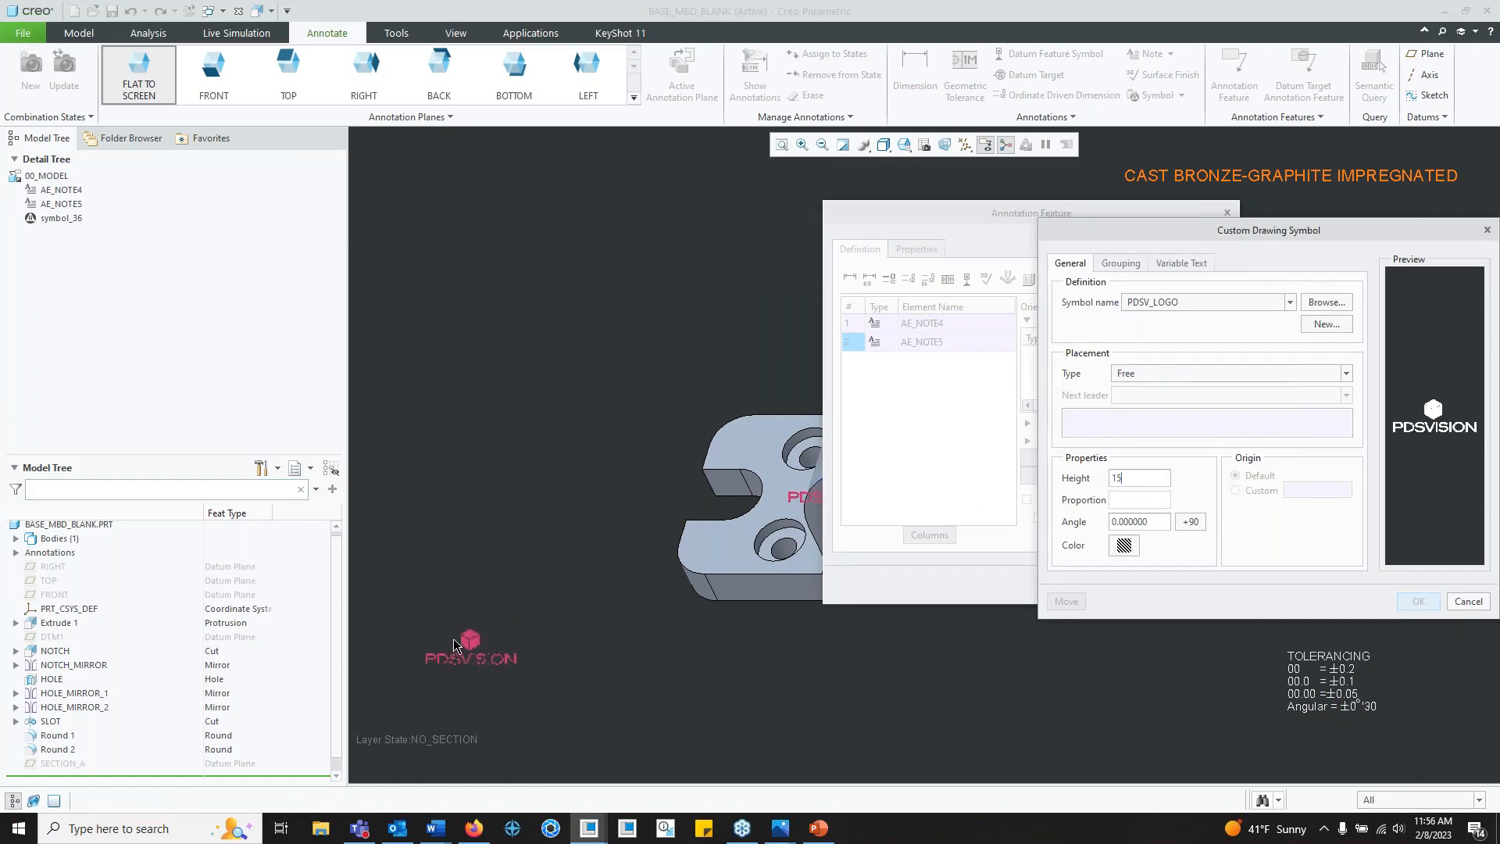
pyautogui.click(779, 559)
pyautogui.doubleClick(1126, 479)
pyautogui.write('22')
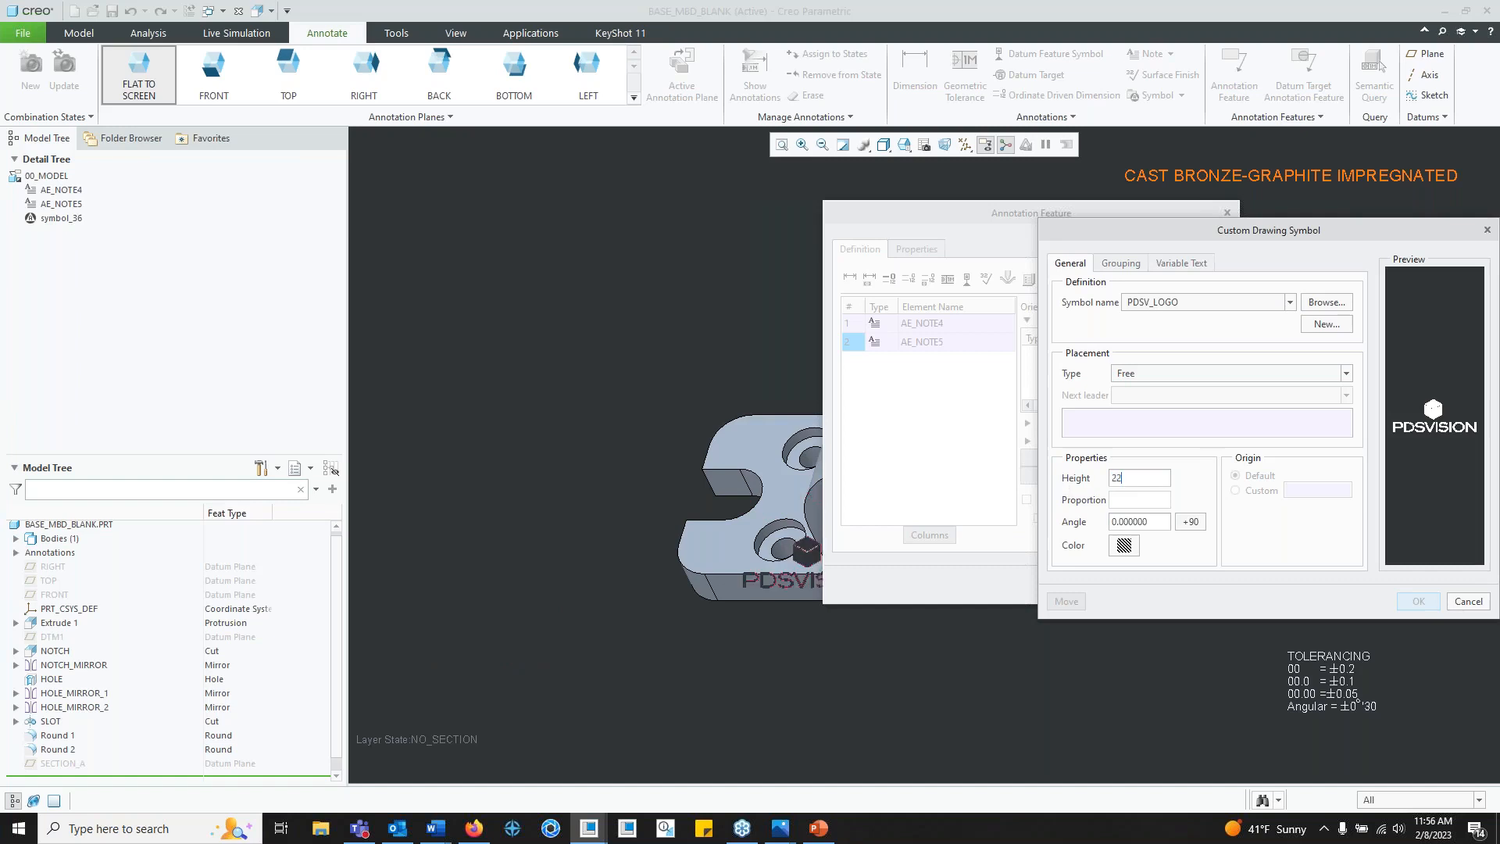
pyautogui.click(467, 618)
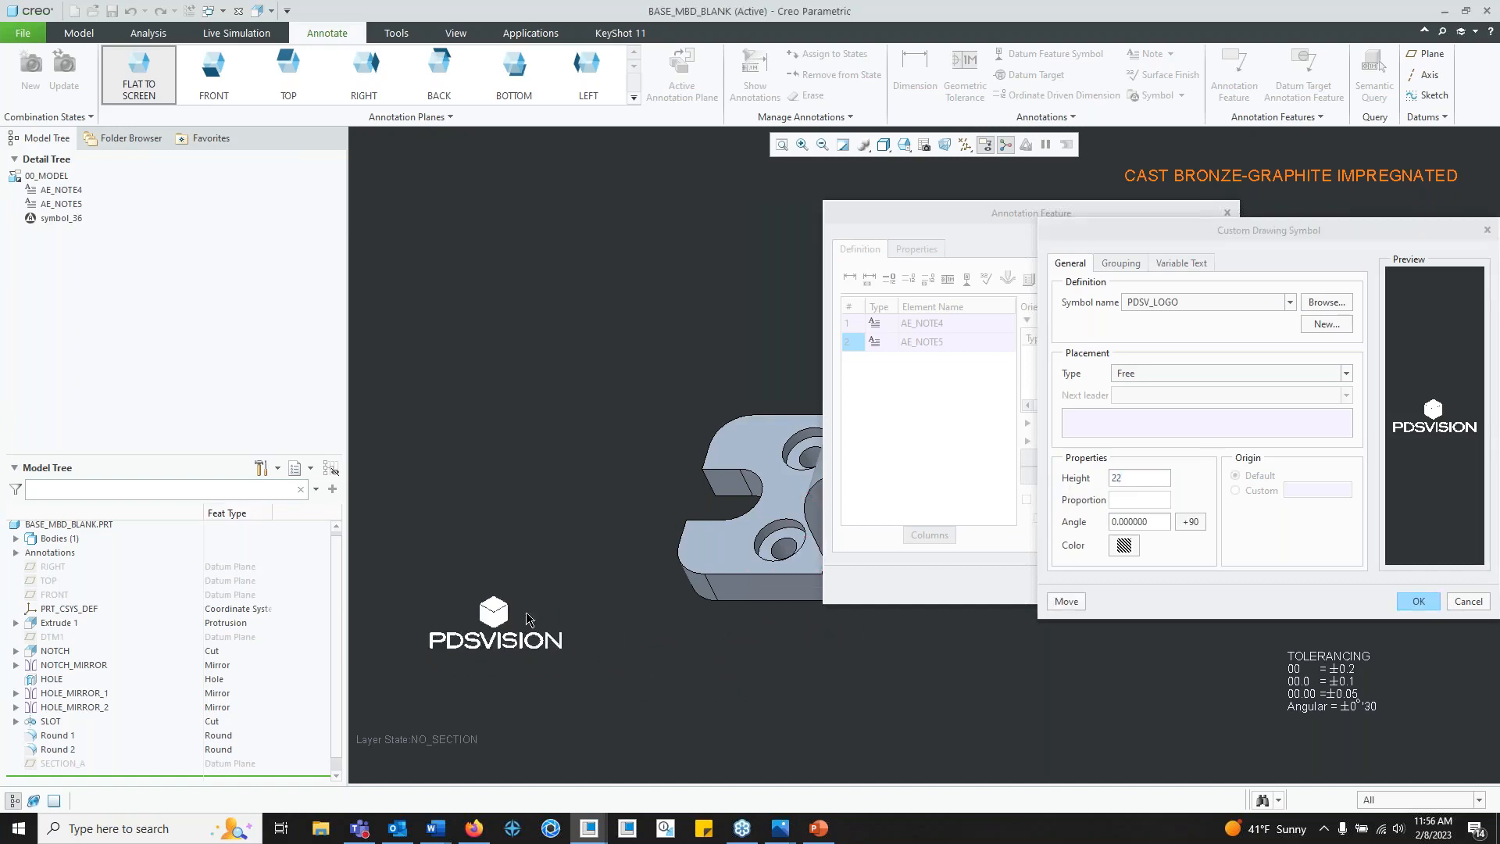
pyautogui.click(1417, 601)
pyautogui.click(1129, 584)
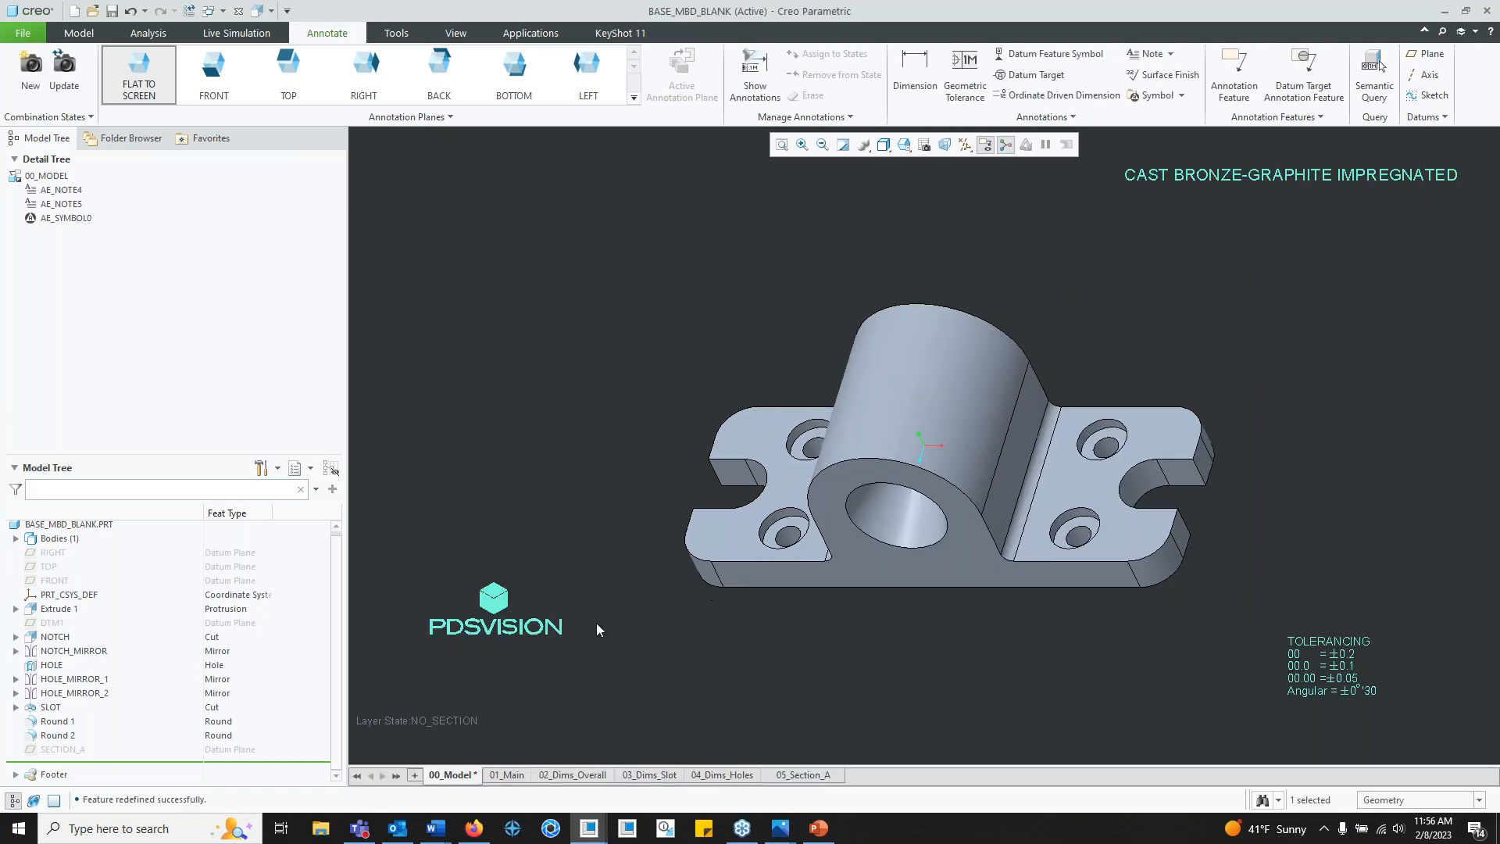
# Step: Change the colour of the PDSVISION logo symbol to the light purple standard colour
pyautogui.click(504, 601)
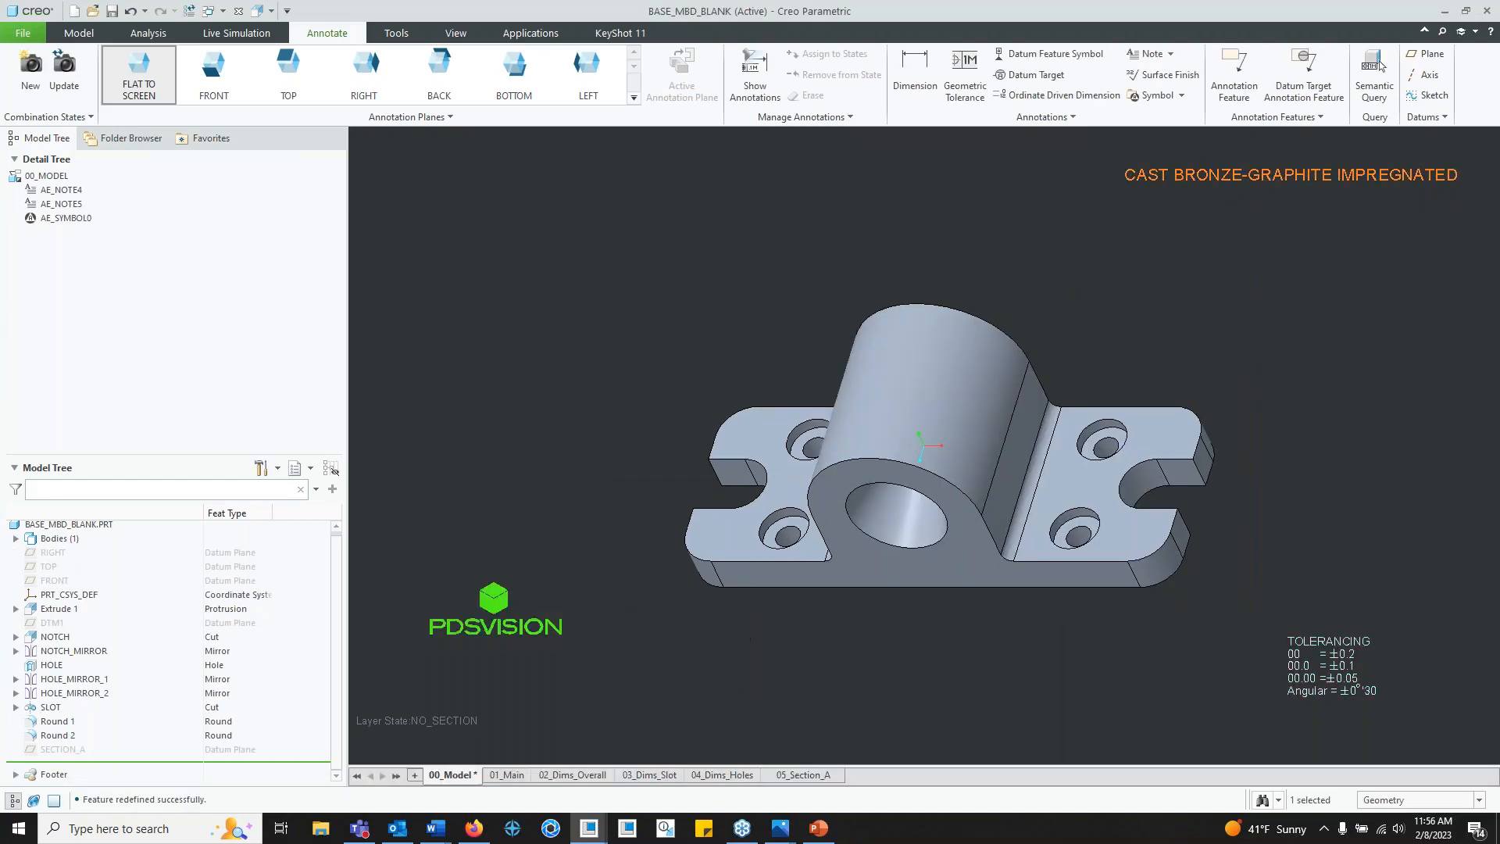
pyautogui.click(698, 33)
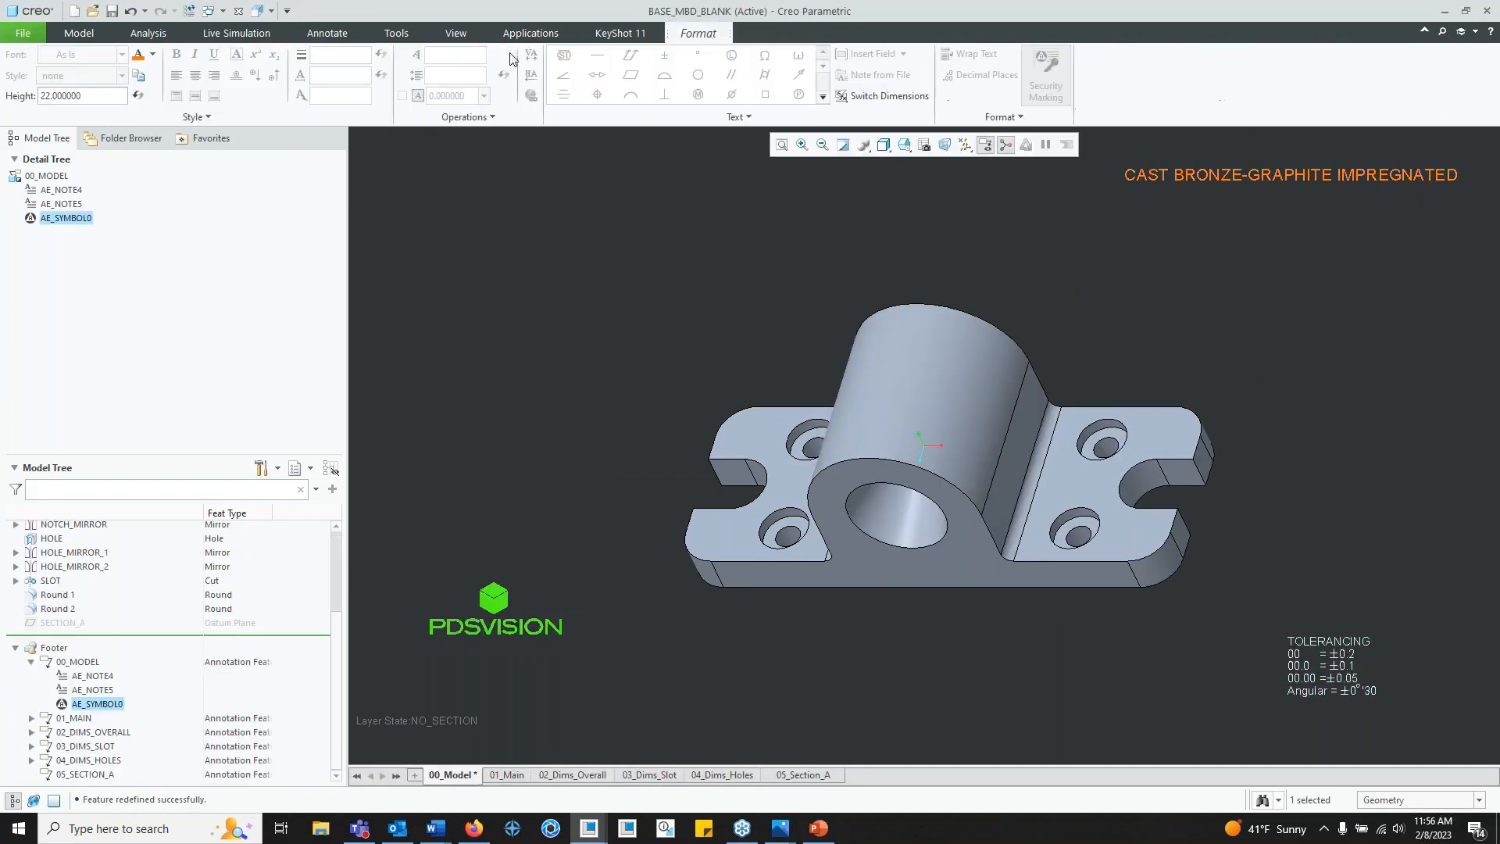
pyautogui.click(152, 55)
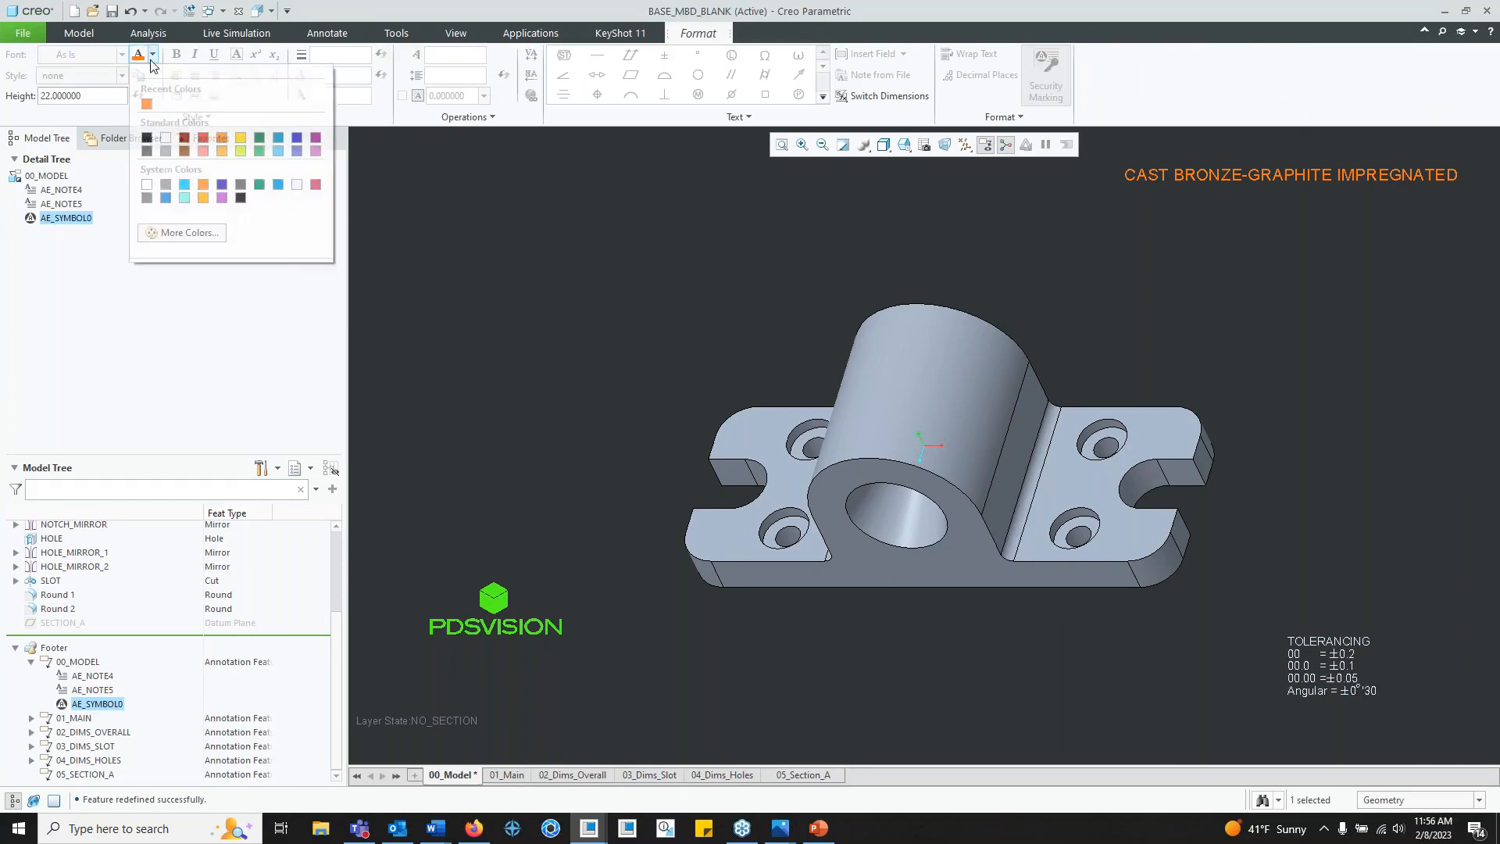
pyautogui.click(316, 151)
pyautogui.click(609, 586)
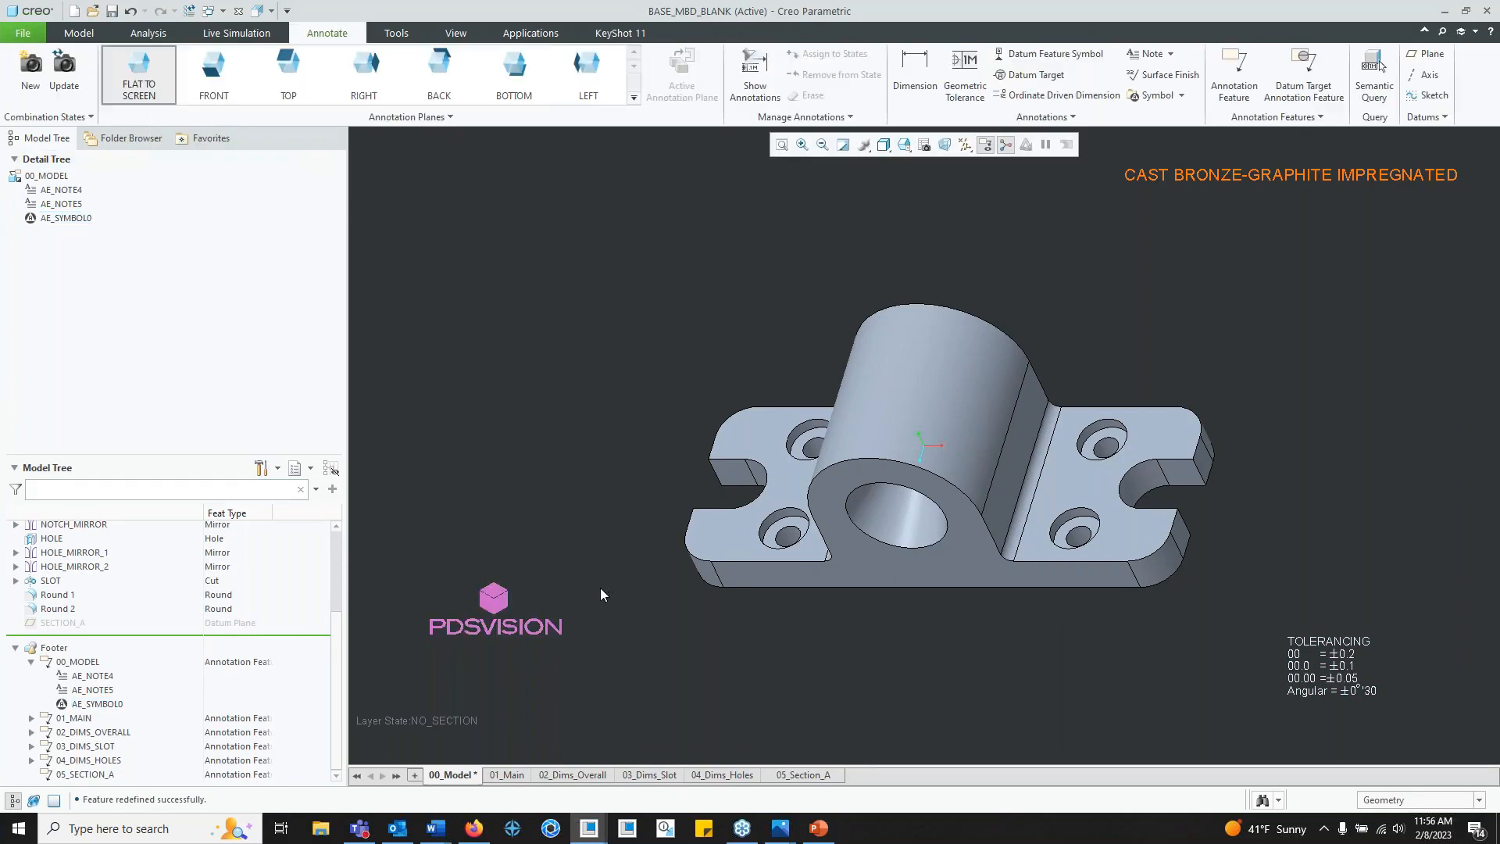
# Step: Assign the PDSVISION logo symbol to the 01_MAIN combination state
pyautogui.click(497, 604)
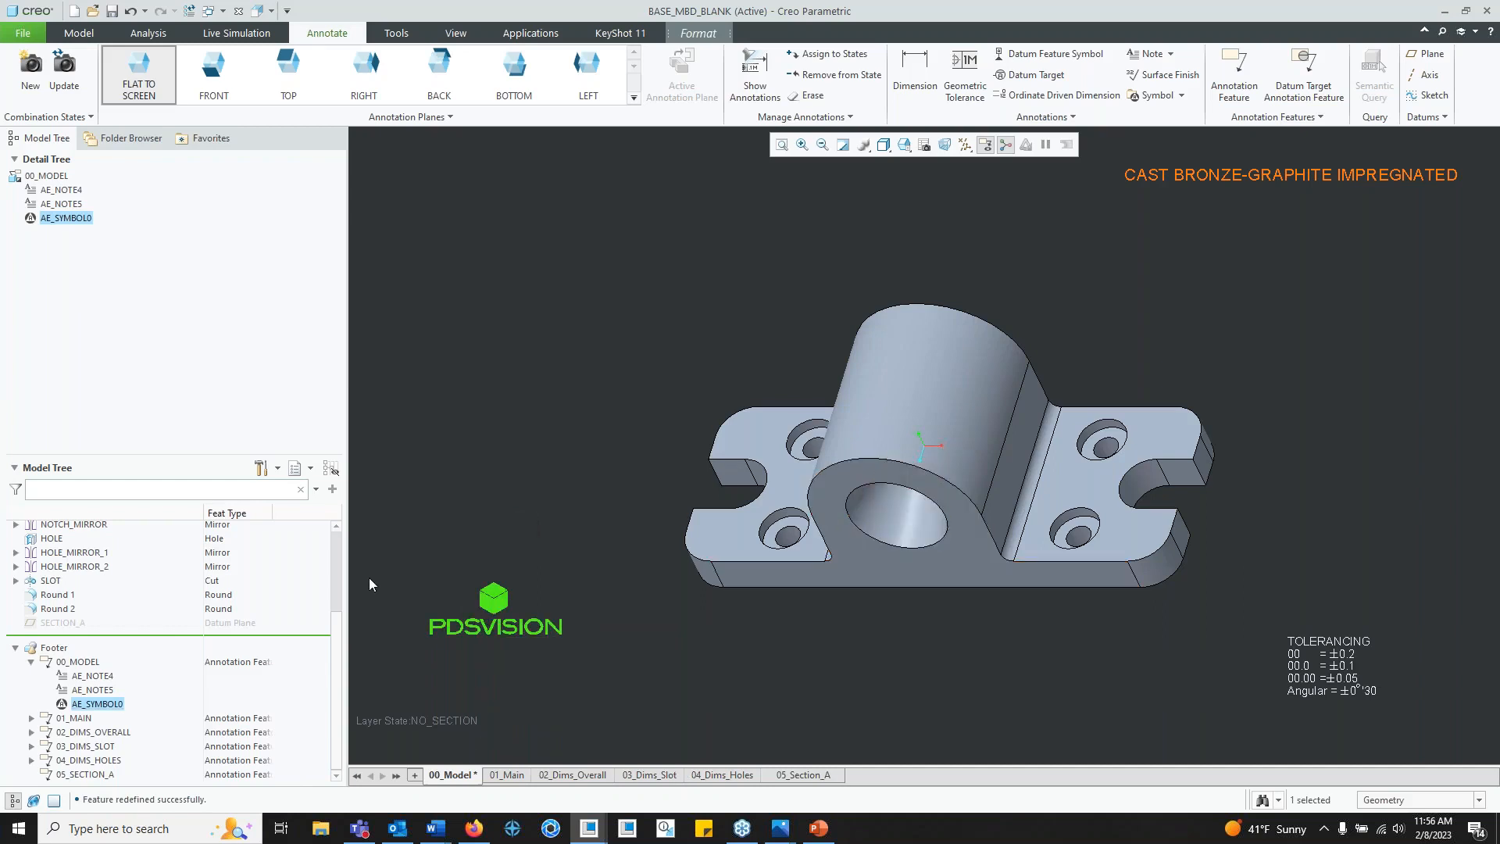
pyautogui.click(487, 601)
pyautogui.click(827, 54)
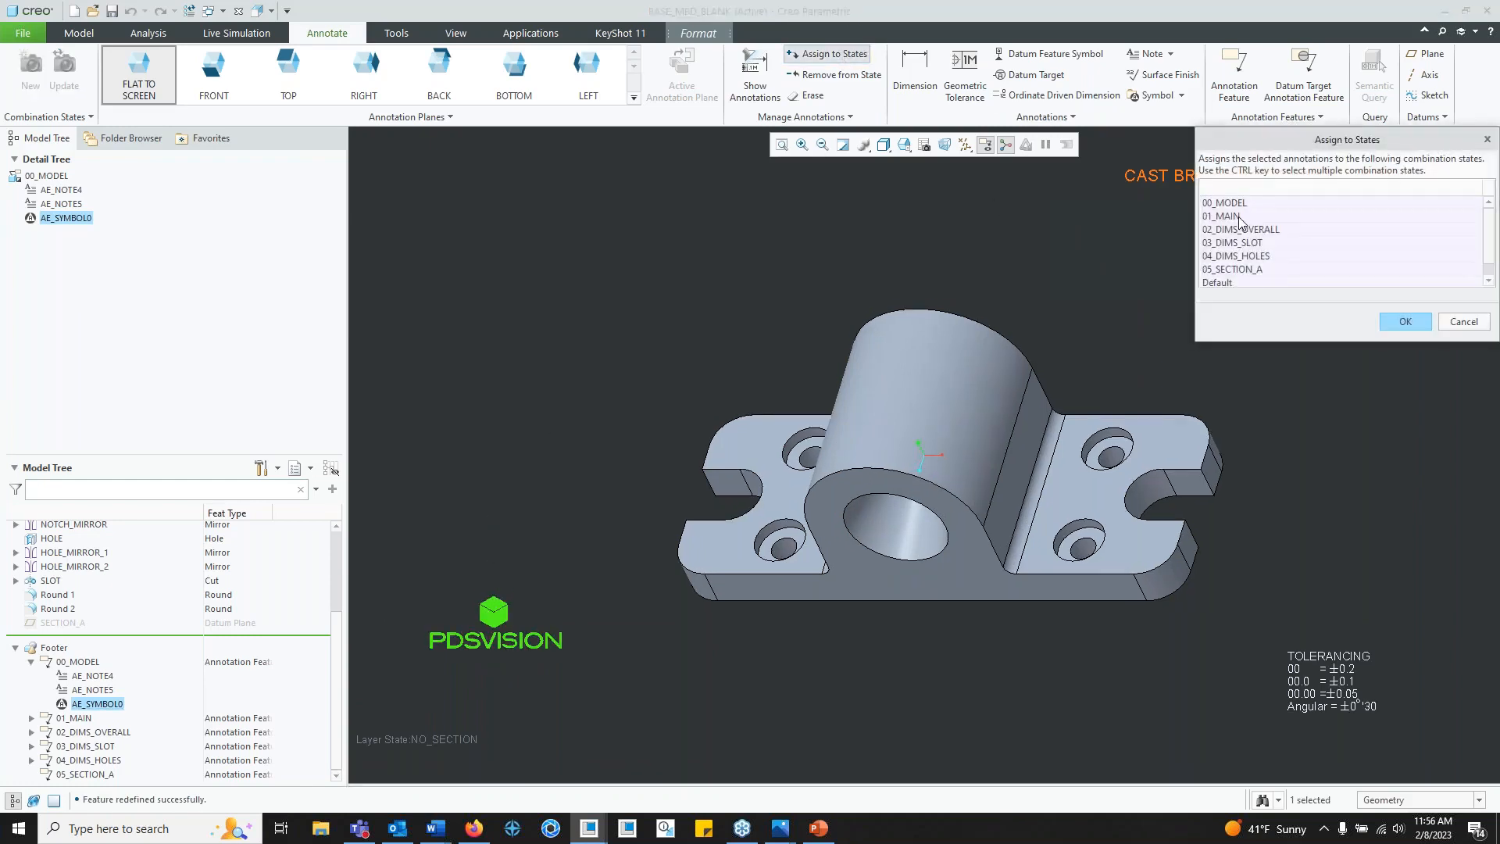
pyautogui.click(1228, 216)
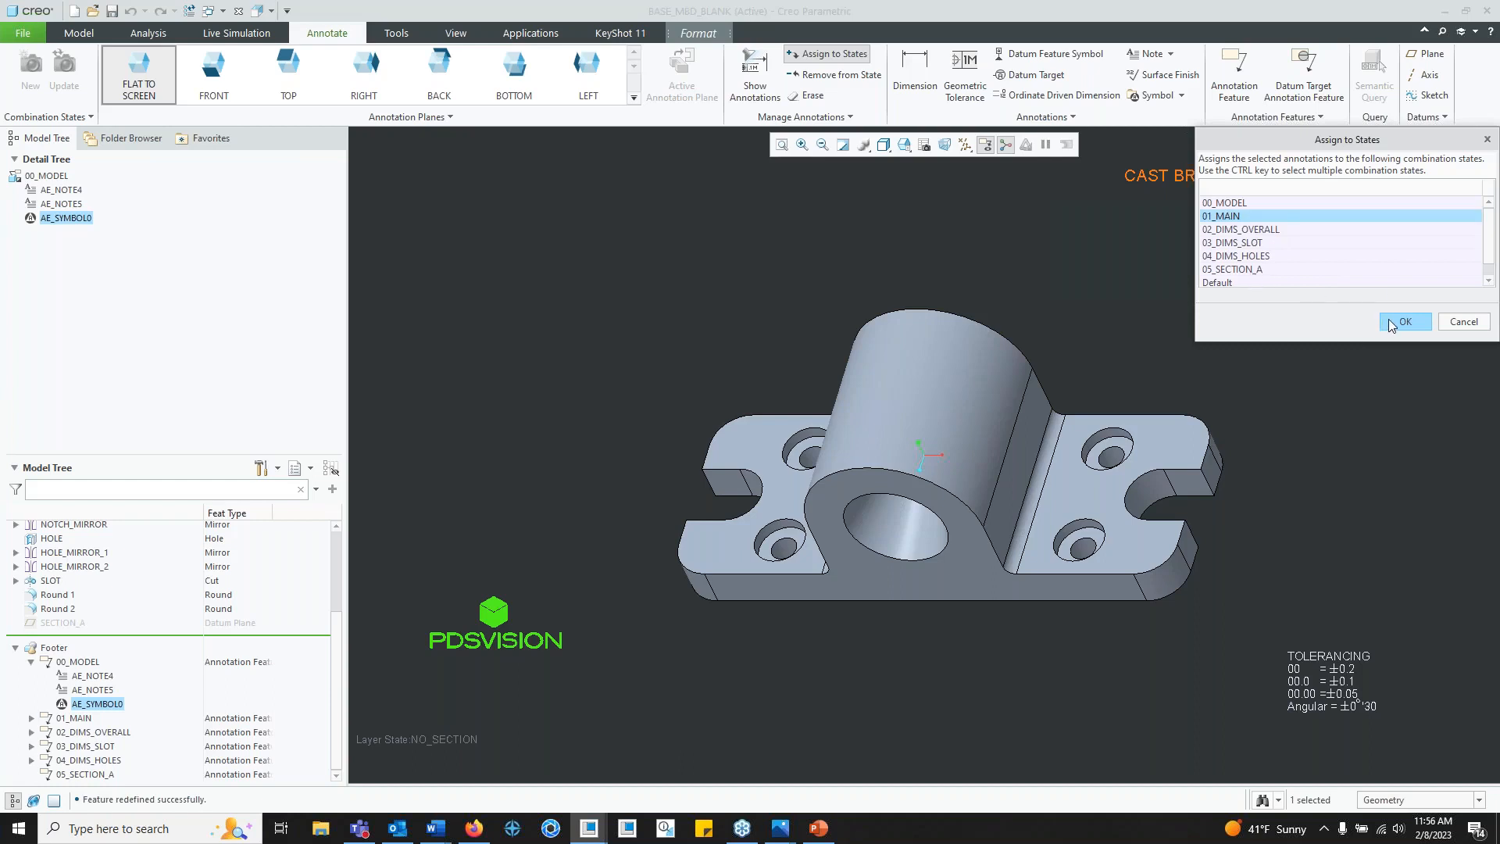
pyautogui.click(1391, 323)
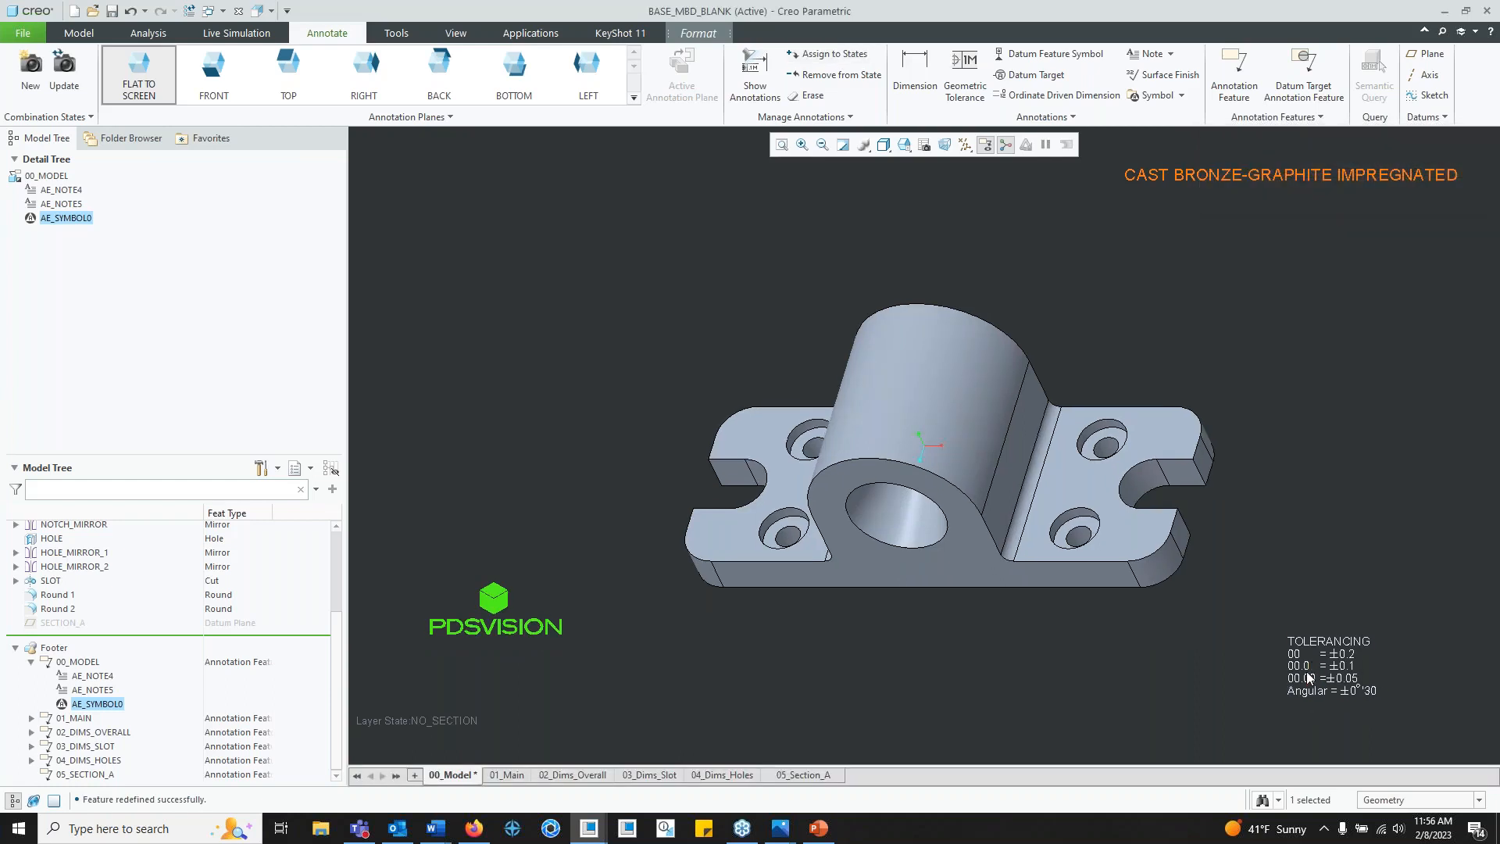
# Step: Assign the TOLERANCING note to the 01_MAIN combination state
pyautogui.doubleClick(1311, 643)
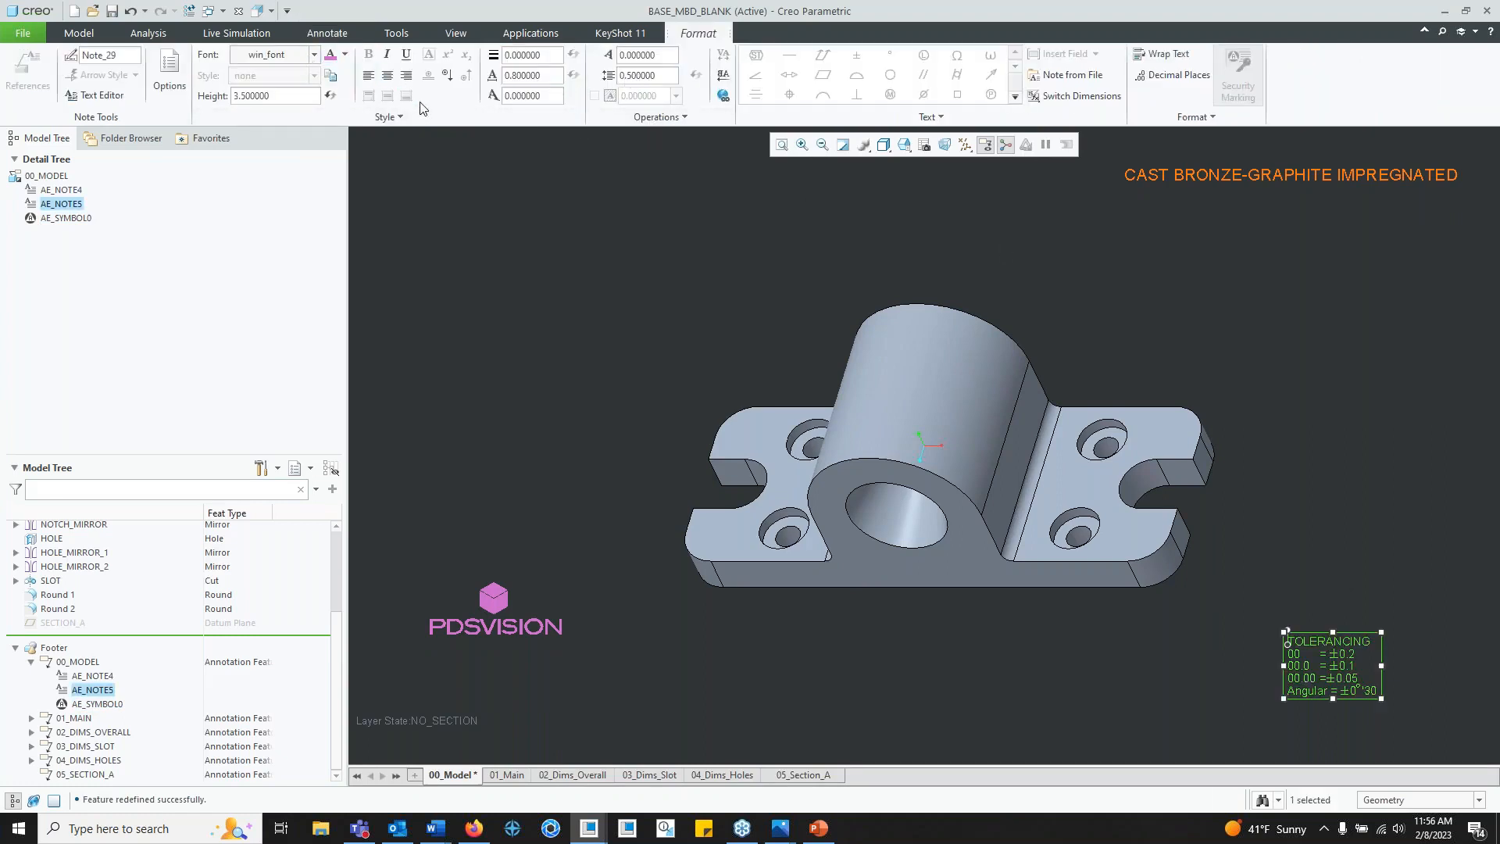
pyautogui.click(1304, 566)
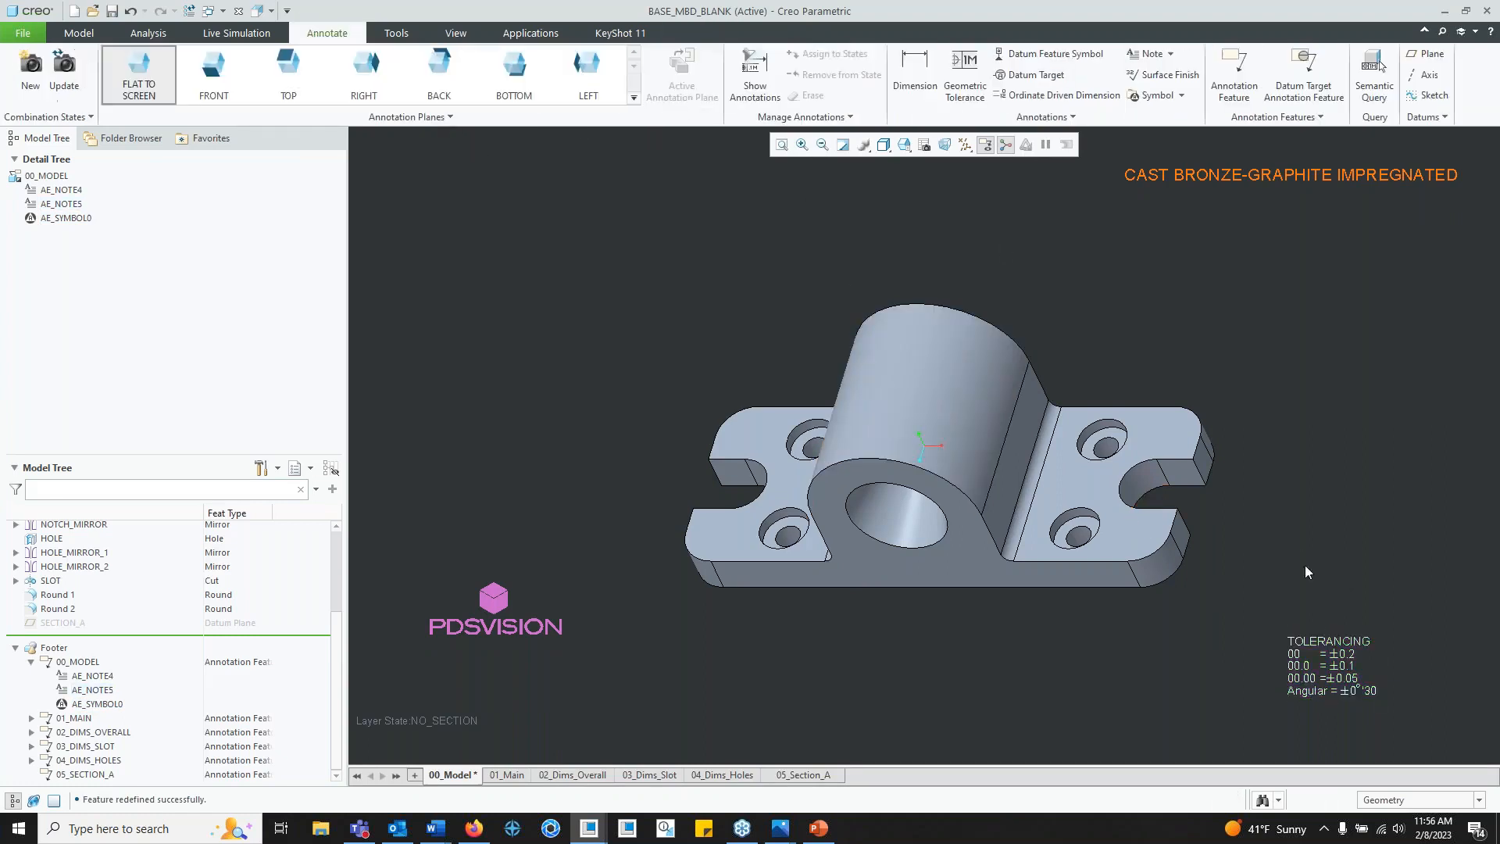
pyautogui.click(1322, 650)
pyautogui.click(327, 33)
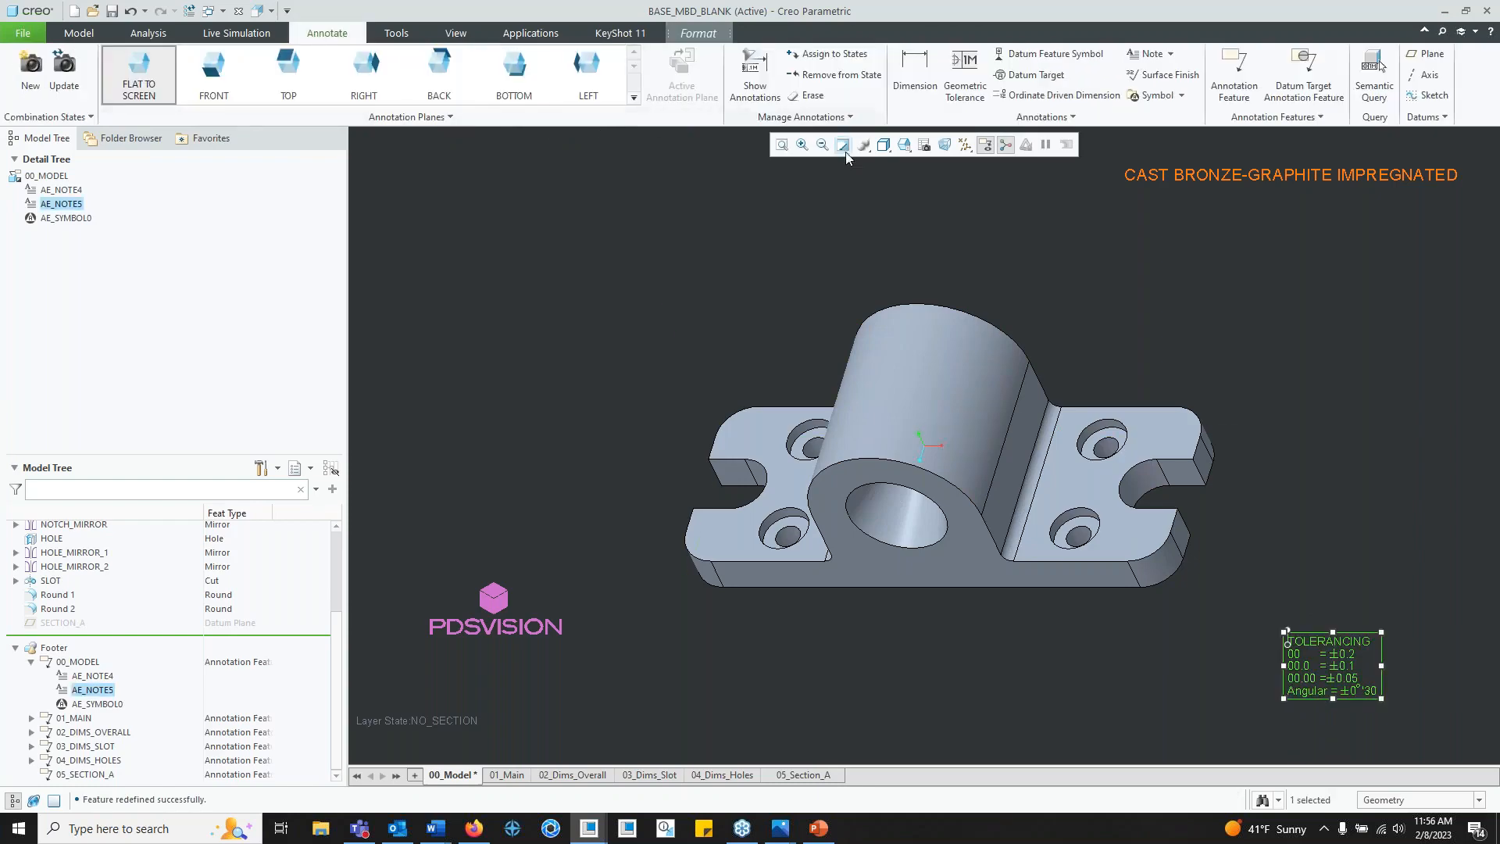
pyautogui.click(1377, 66)
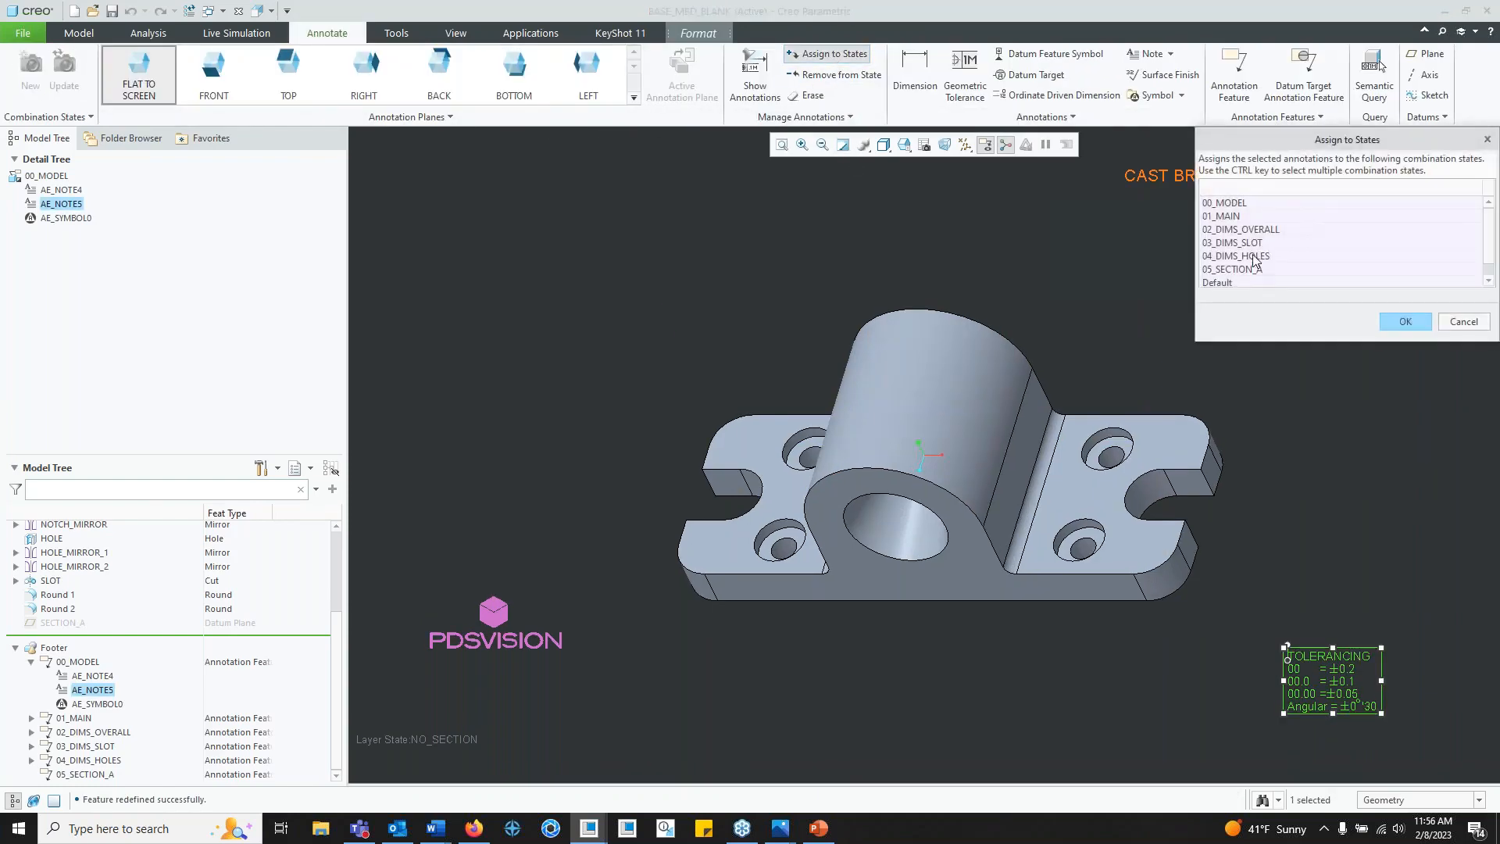
pyautogui.click(1244, 218)
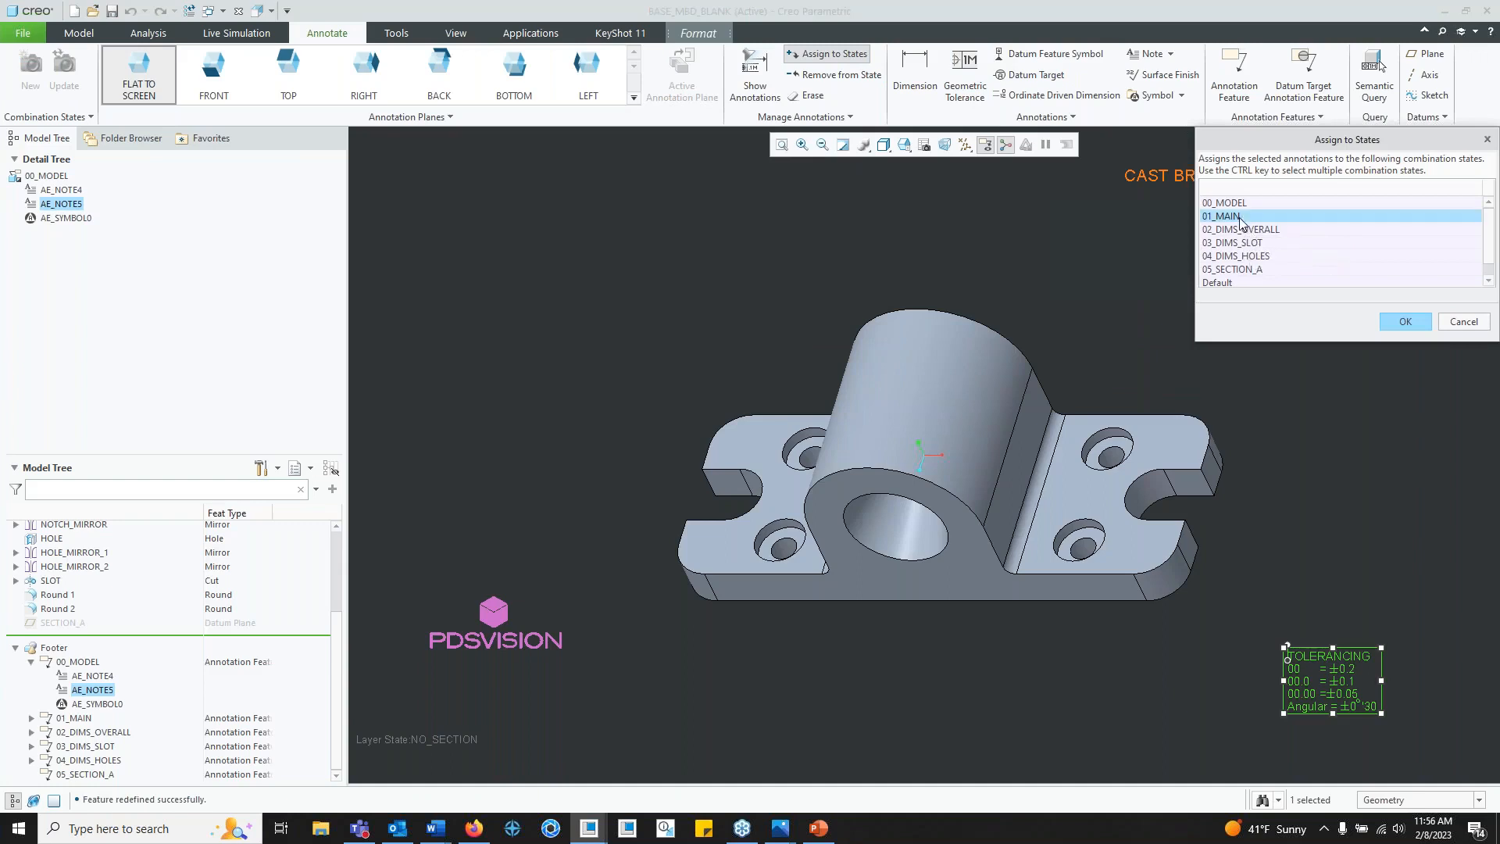
pyautogui.click(1403, 322)
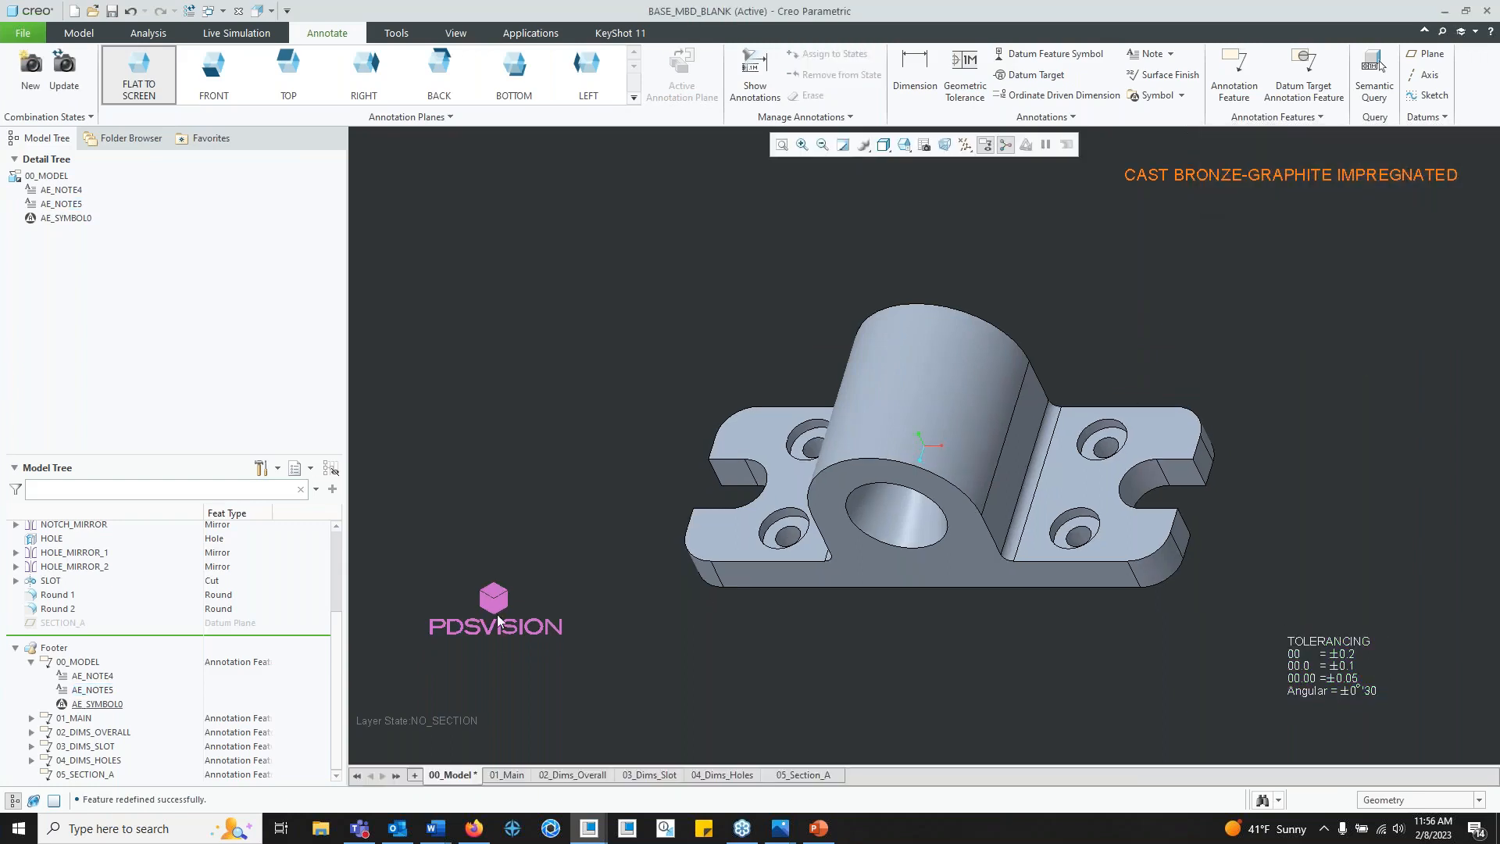
# Step: Try to take the logo symbol and the tolerancing note out of 00_Model by removing both elements from its annotation feature
pyautogui.rightClick(109, 707)
pyautogui.click(77, 664)
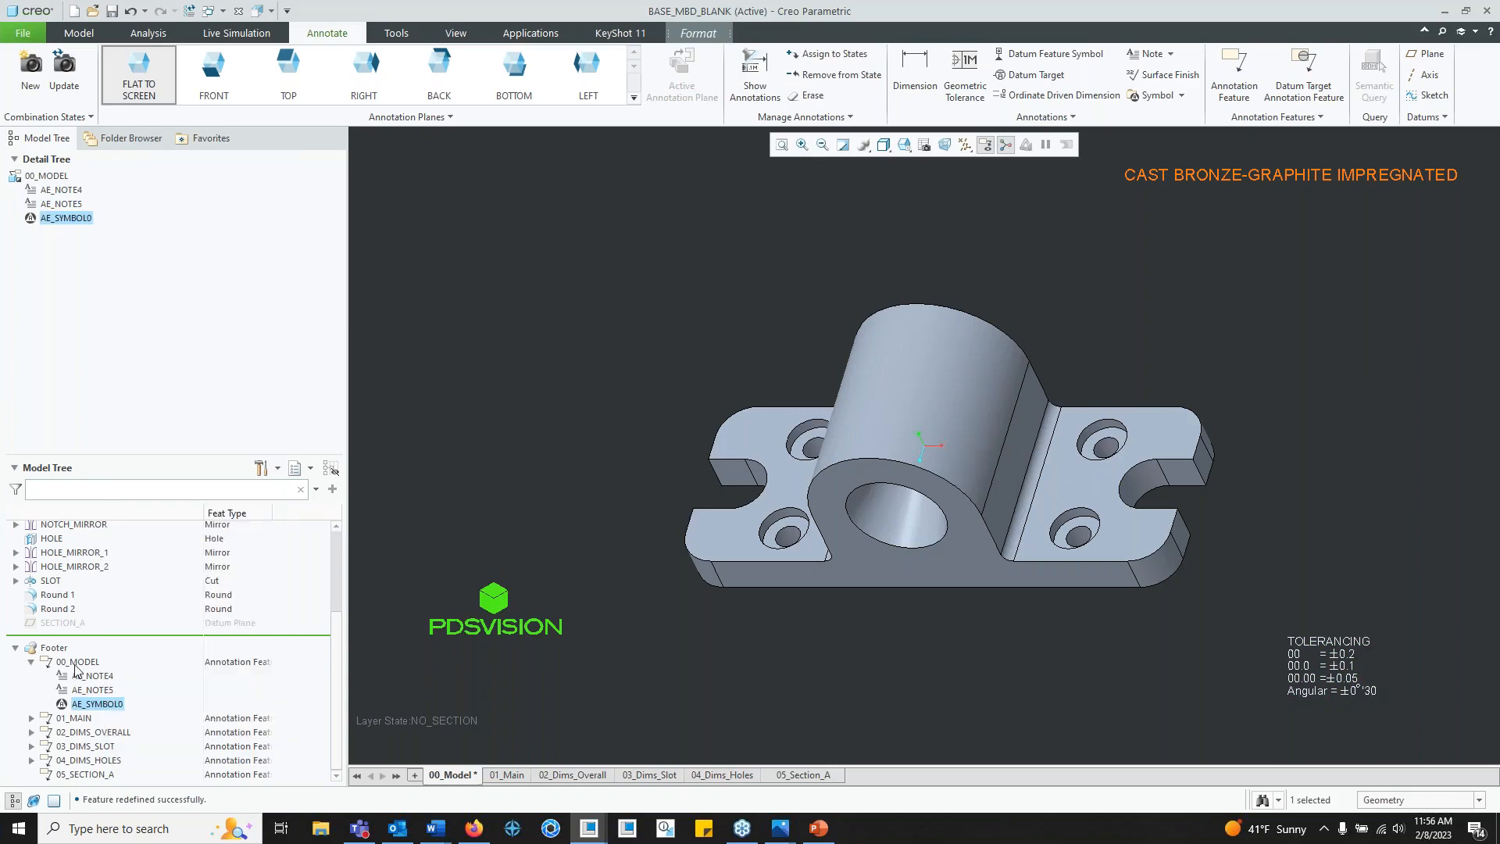
pyautogui.click(77, 664)
pyautogui.click(88, 593)
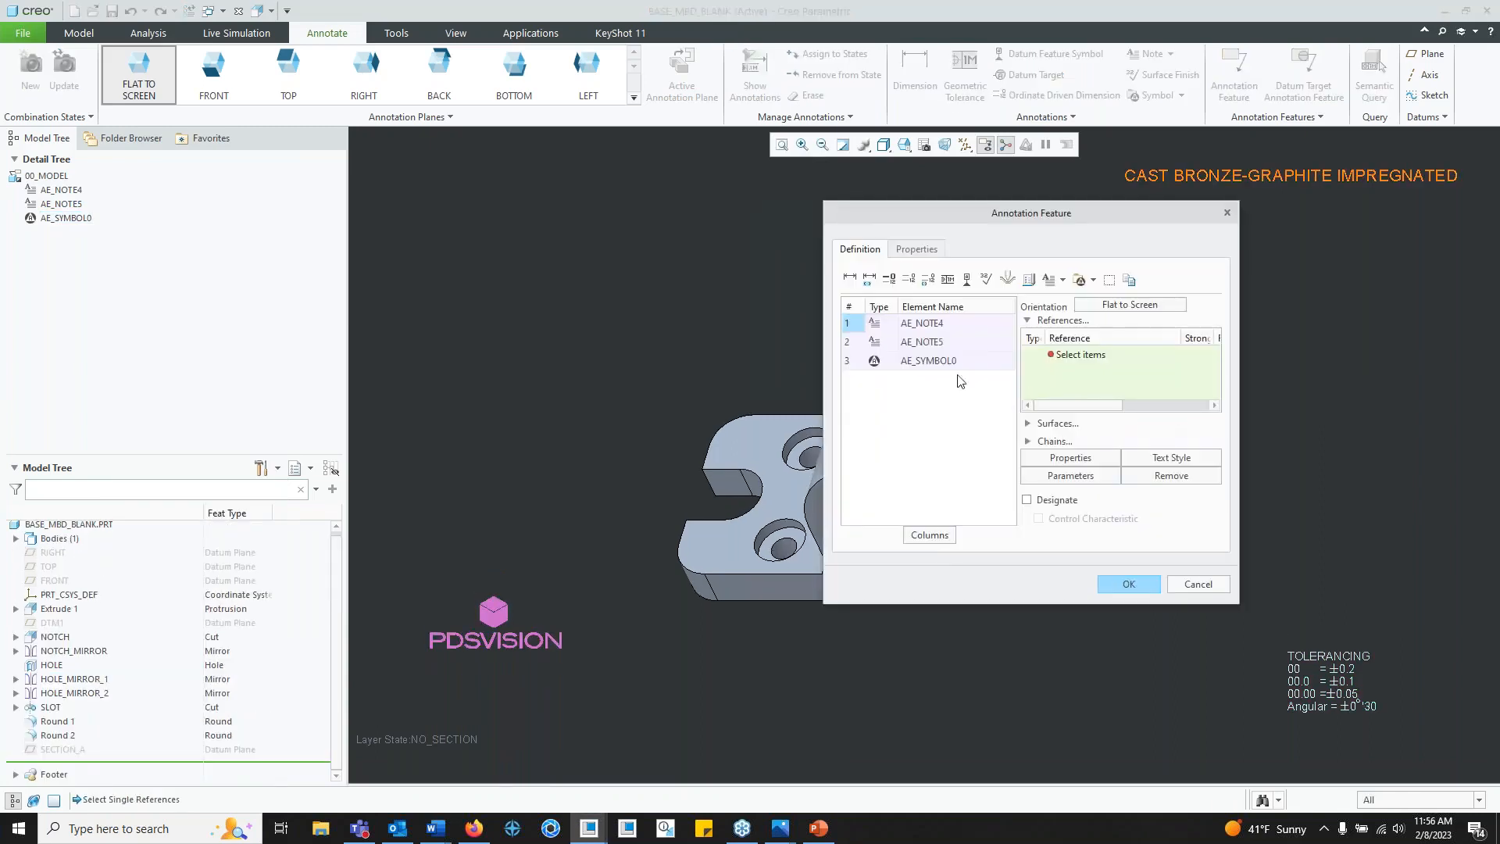
pyautogui.doubleClick(938, 361)
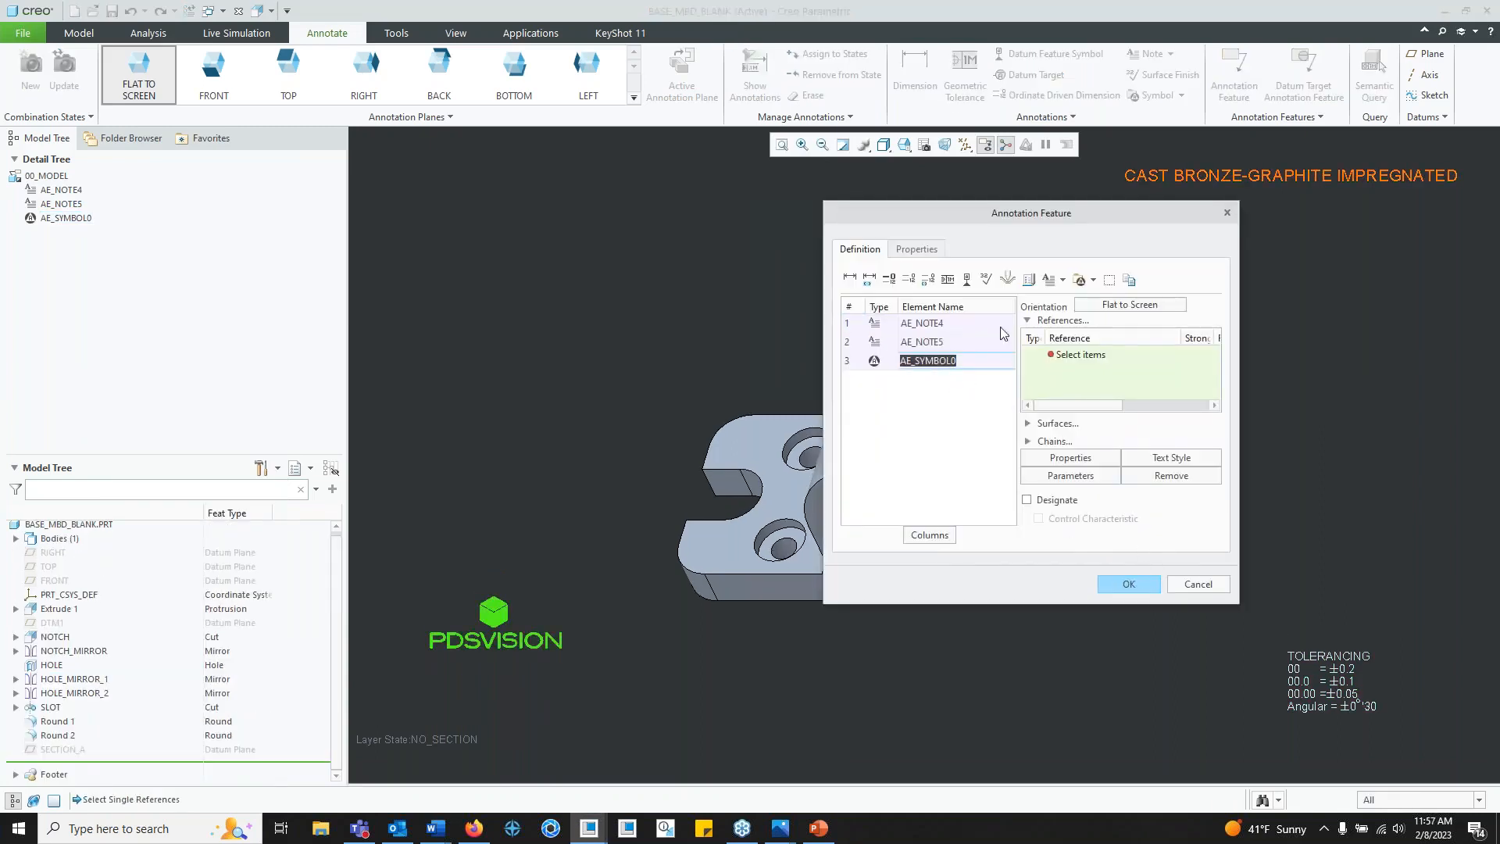
pyautogui.rightClick(855, 364)
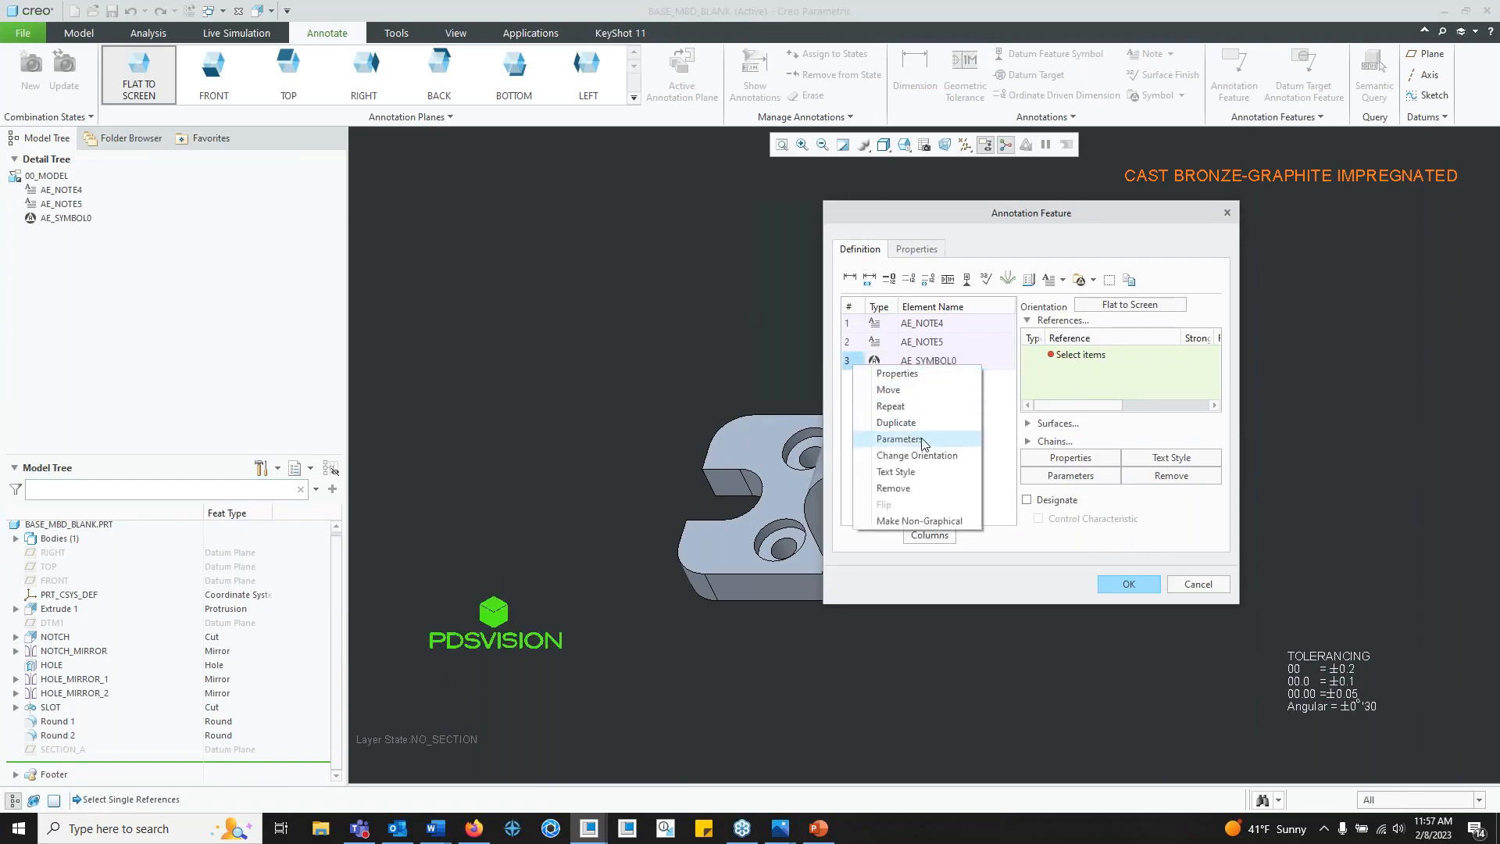
pyautogui.click(929, 488)
pyautogui.rightClick(853, 344)
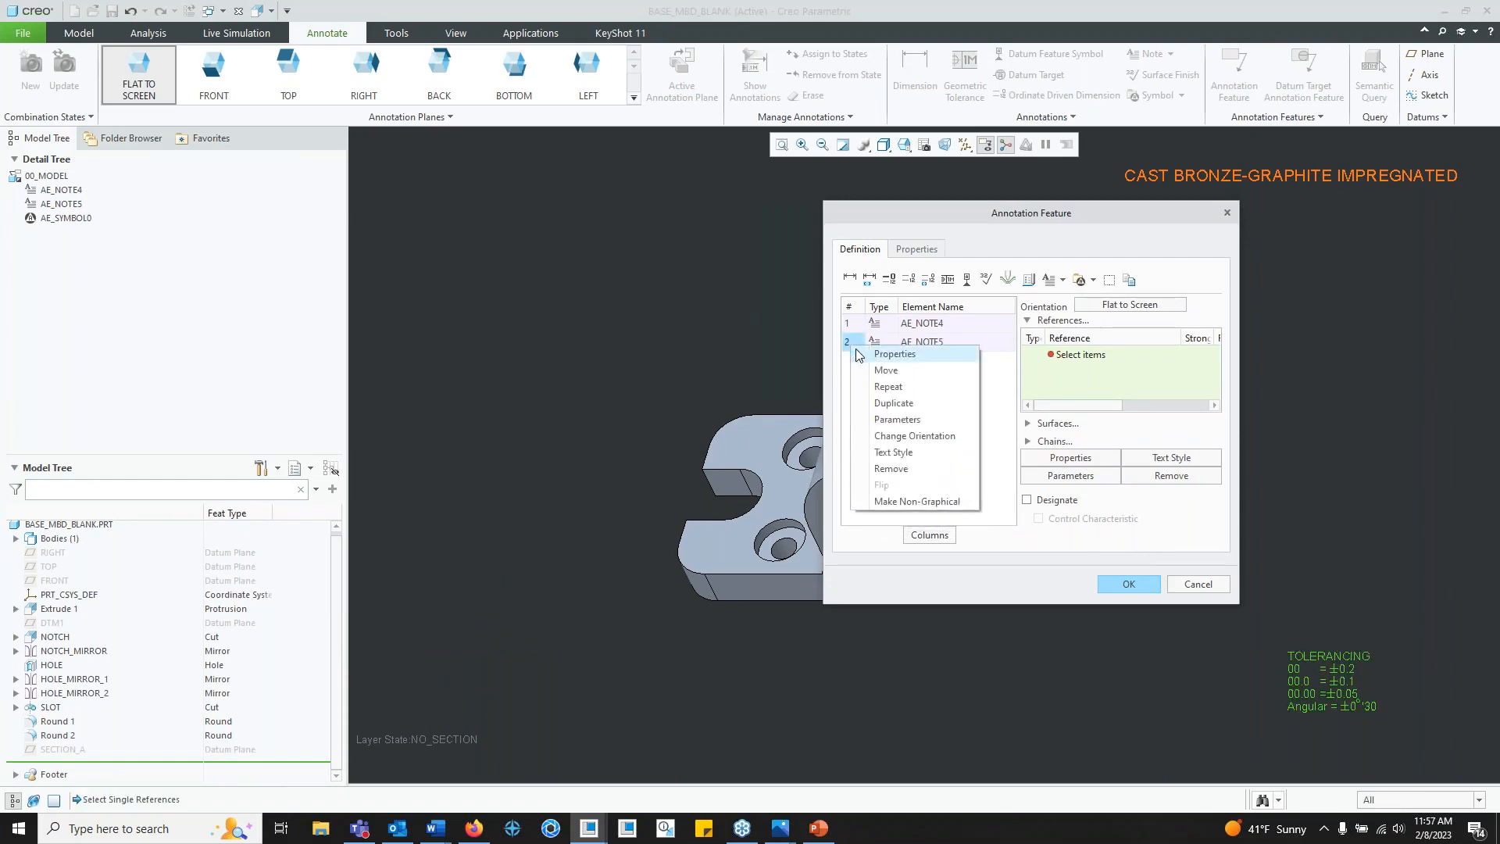
pyautogui.click(915, 470)
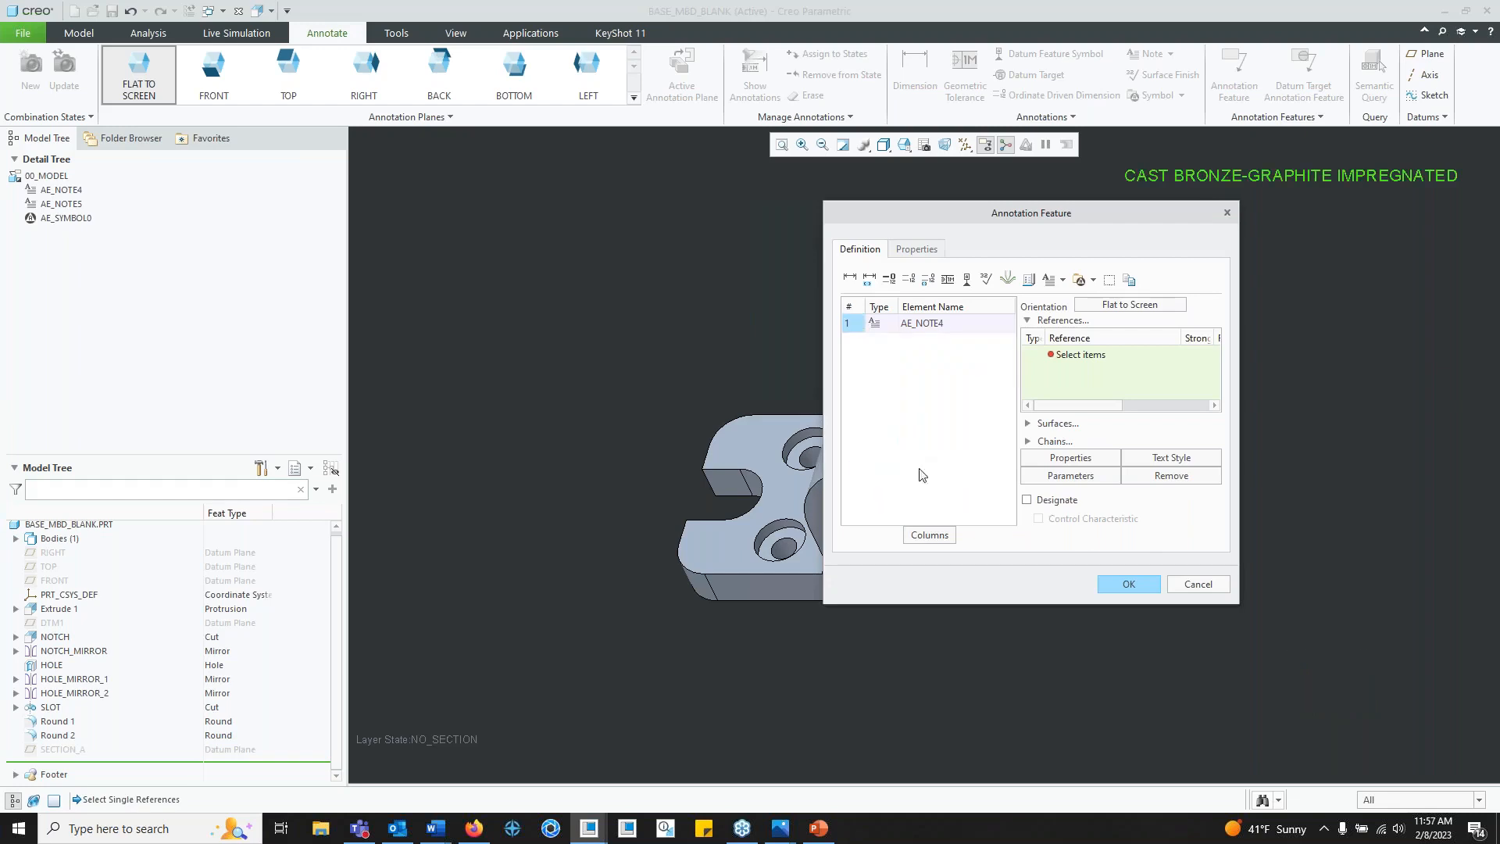
pyautogui.click(1129, 585)
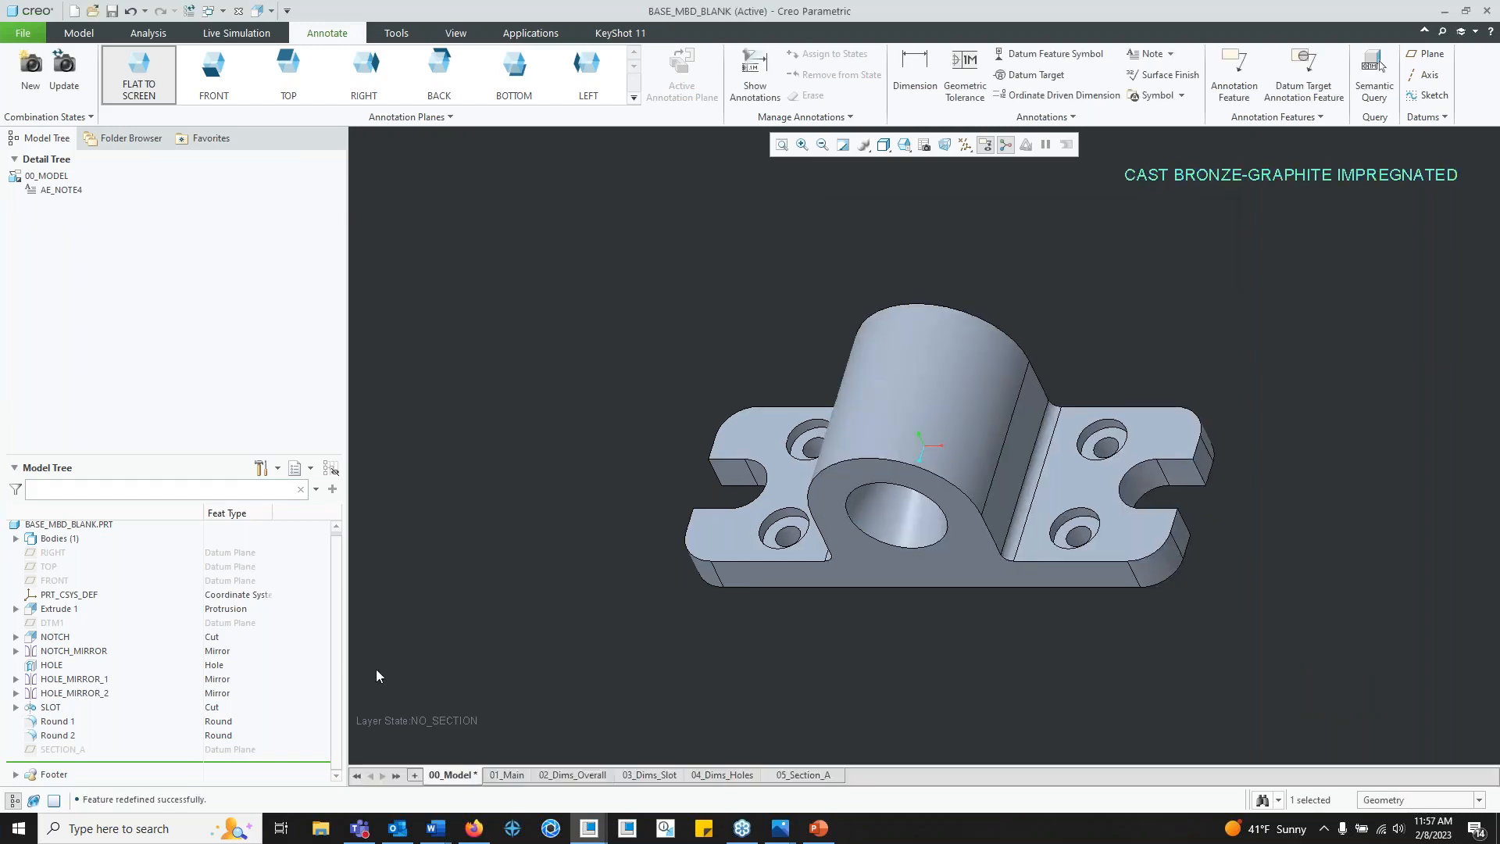
# Step: Activate the 01_Main combination state and open the 01_MAIN annotation feature for redefinition
pyautogui.click(504, 777)
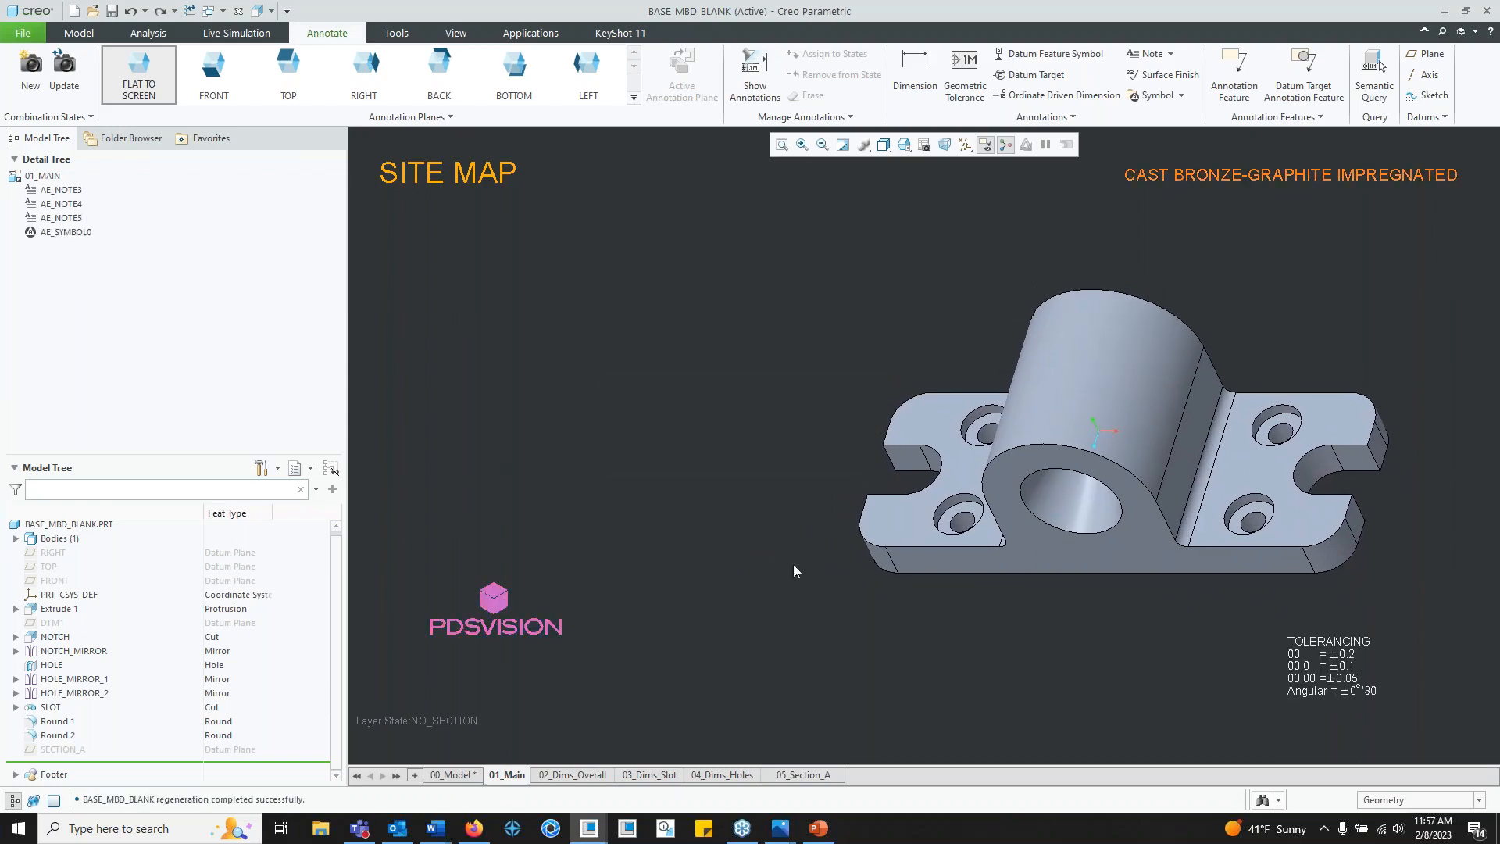
pyautogui.click(506, 779)
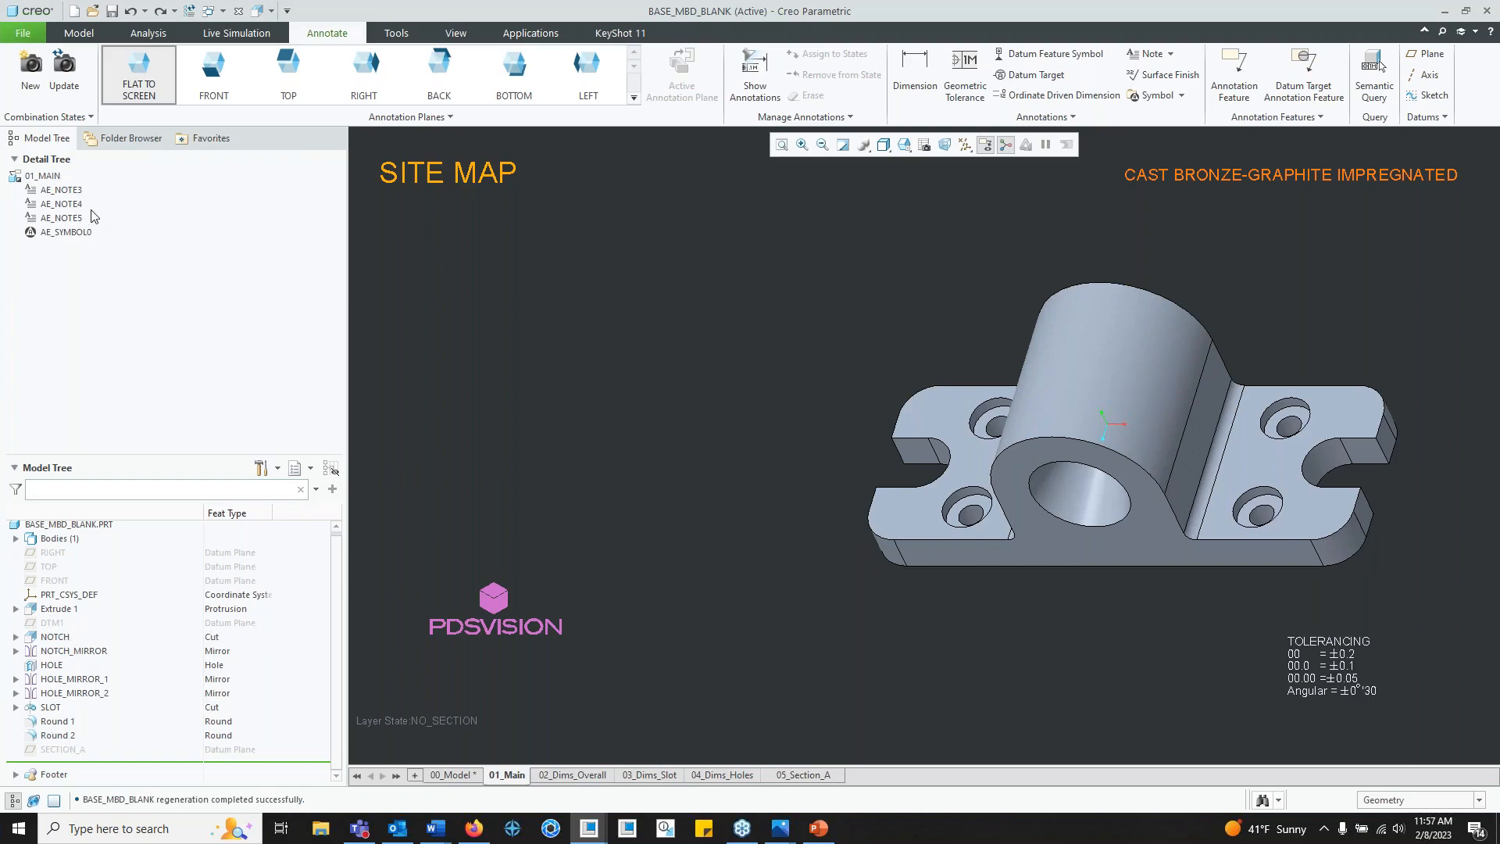
pyautogui.click(16, 774)
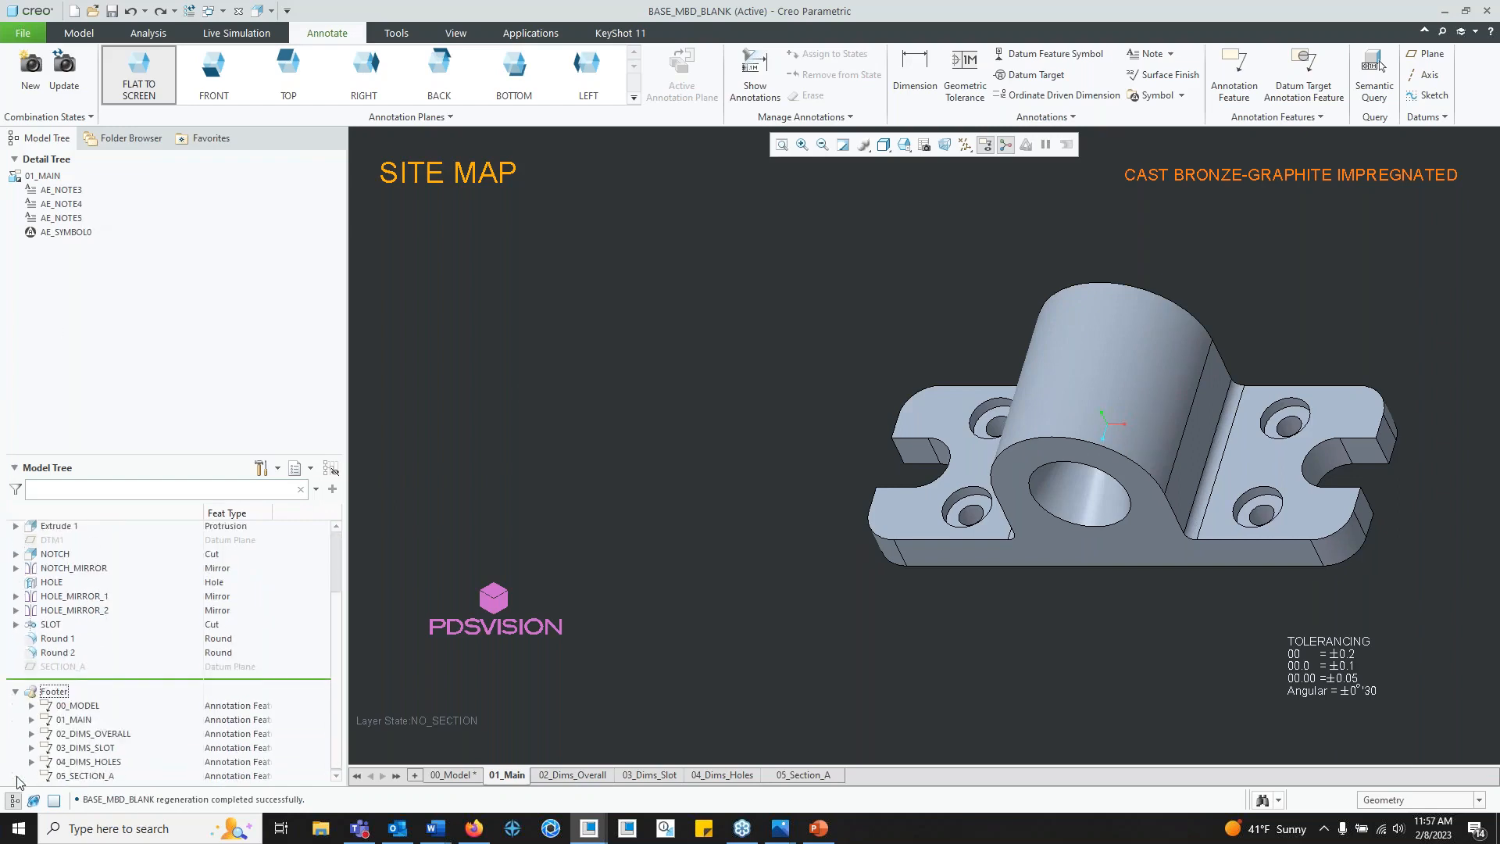
pyautogui.click(76, 718)
pyautogui.click(89, 661)
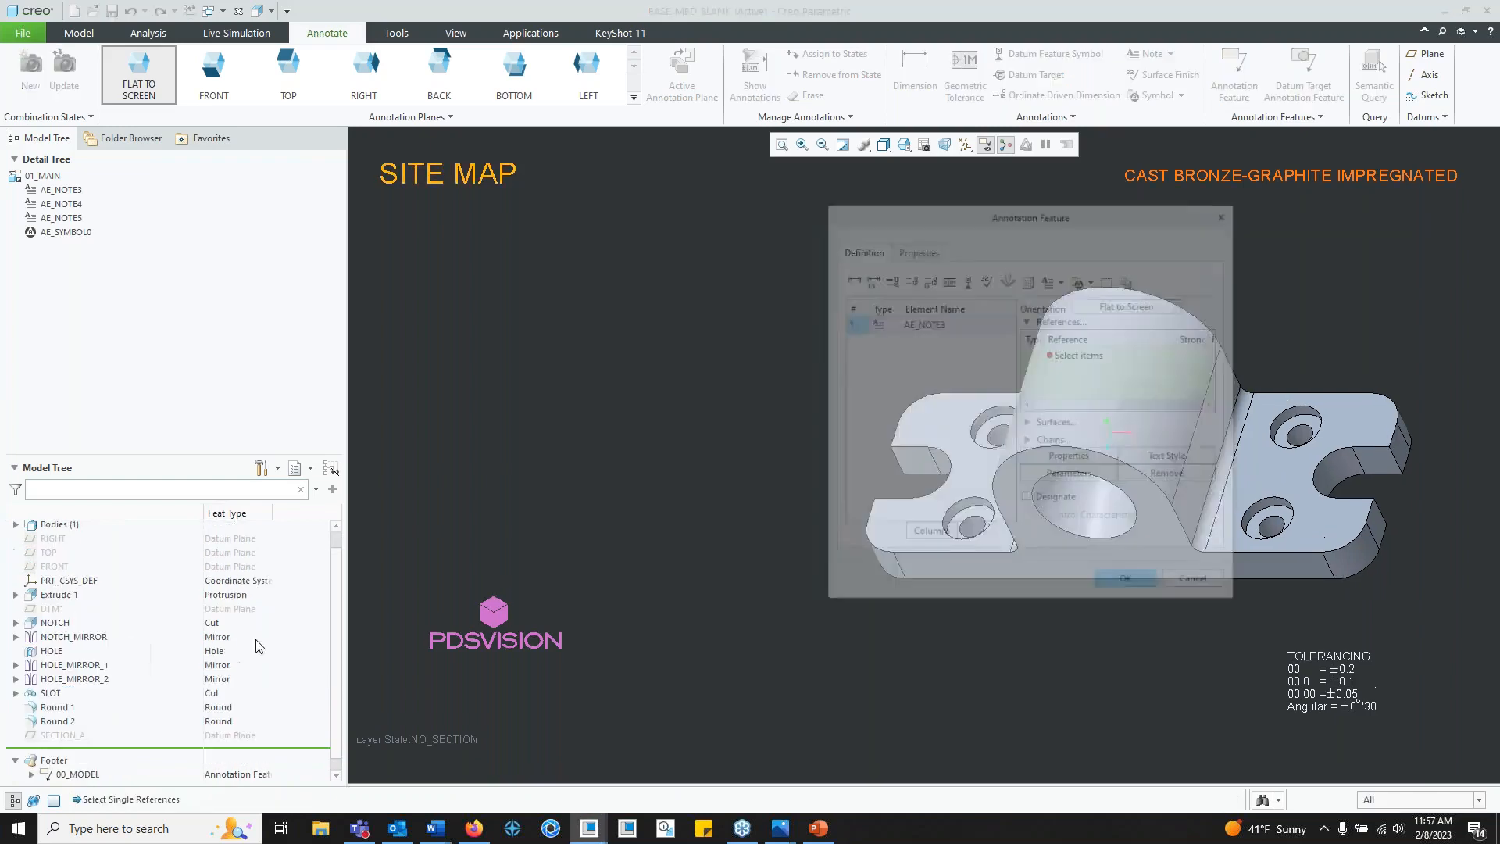
# Step: Add a flat-to-screen note from base_site_map.txt beneath the SITE MAP title and accept the annotation feature
pyautogui.click(1051, 281)
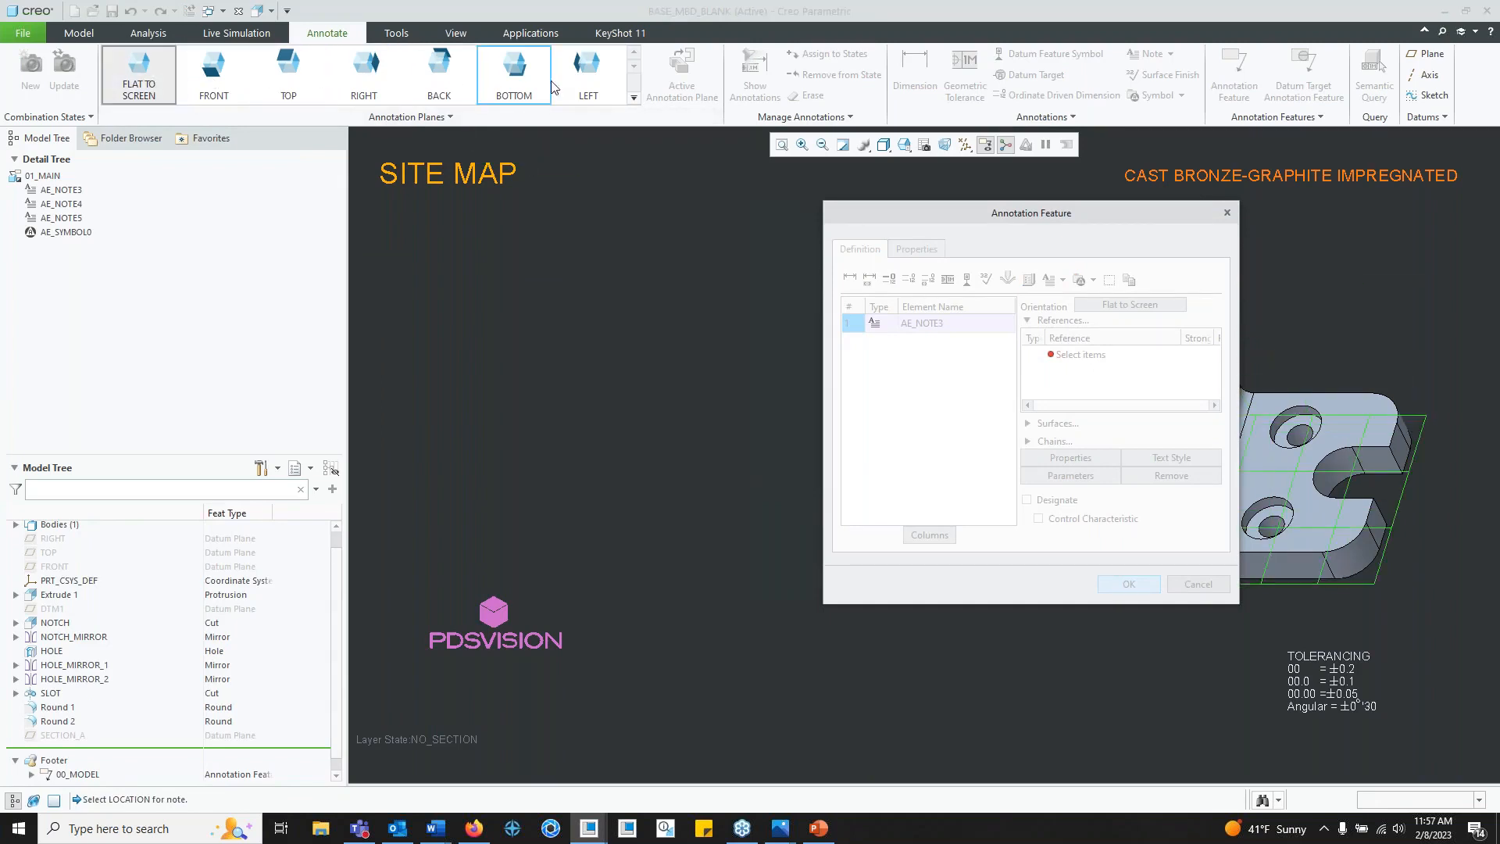
pyautogui.click(407, 254)
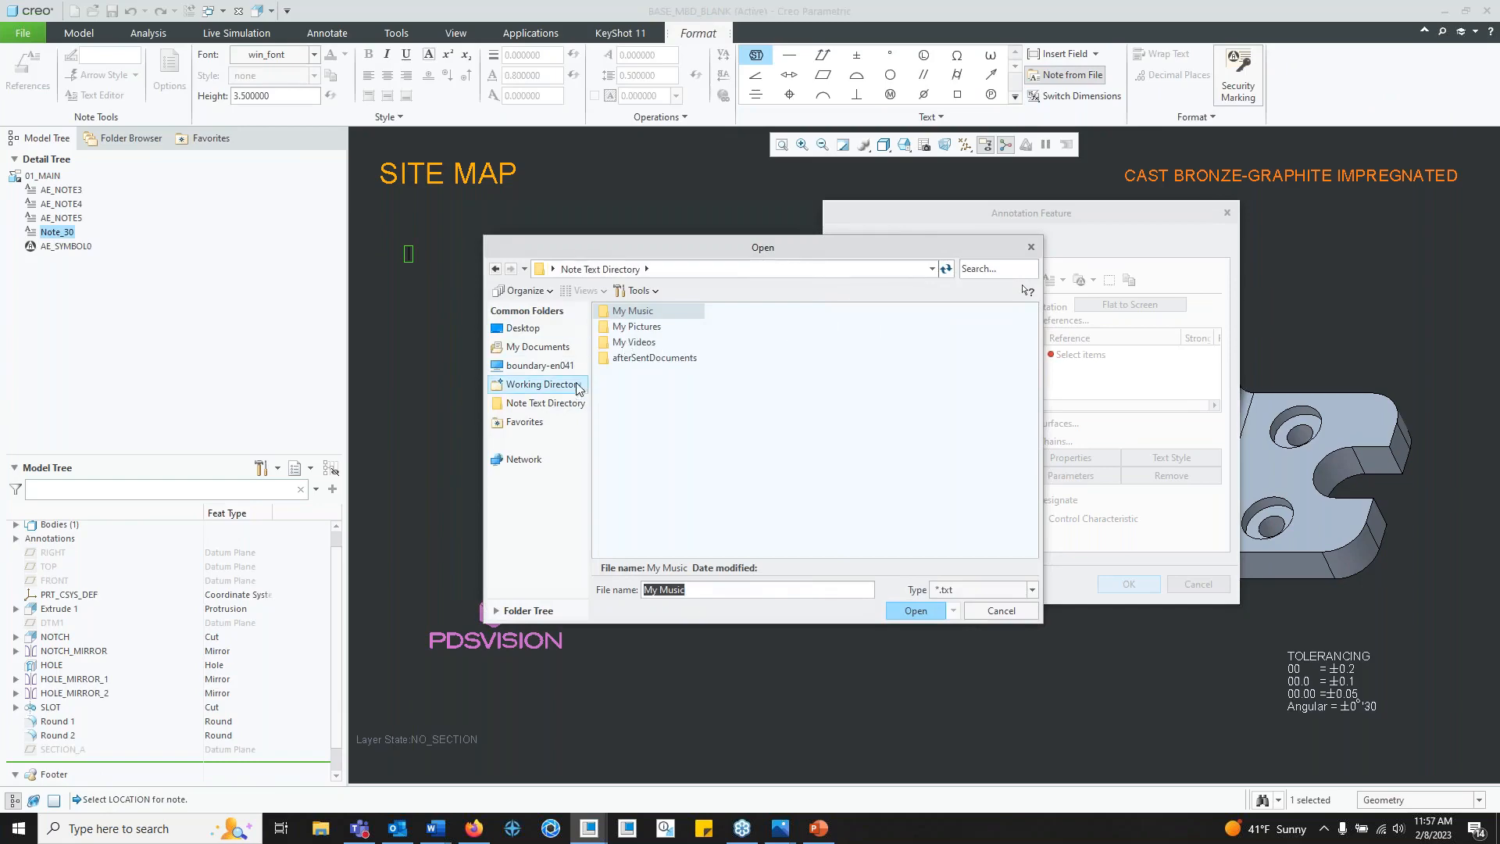
pyautogui.click(545, 384)
pyautogui.doubleClick(681, 328)
pyautogui.click(656, 326)
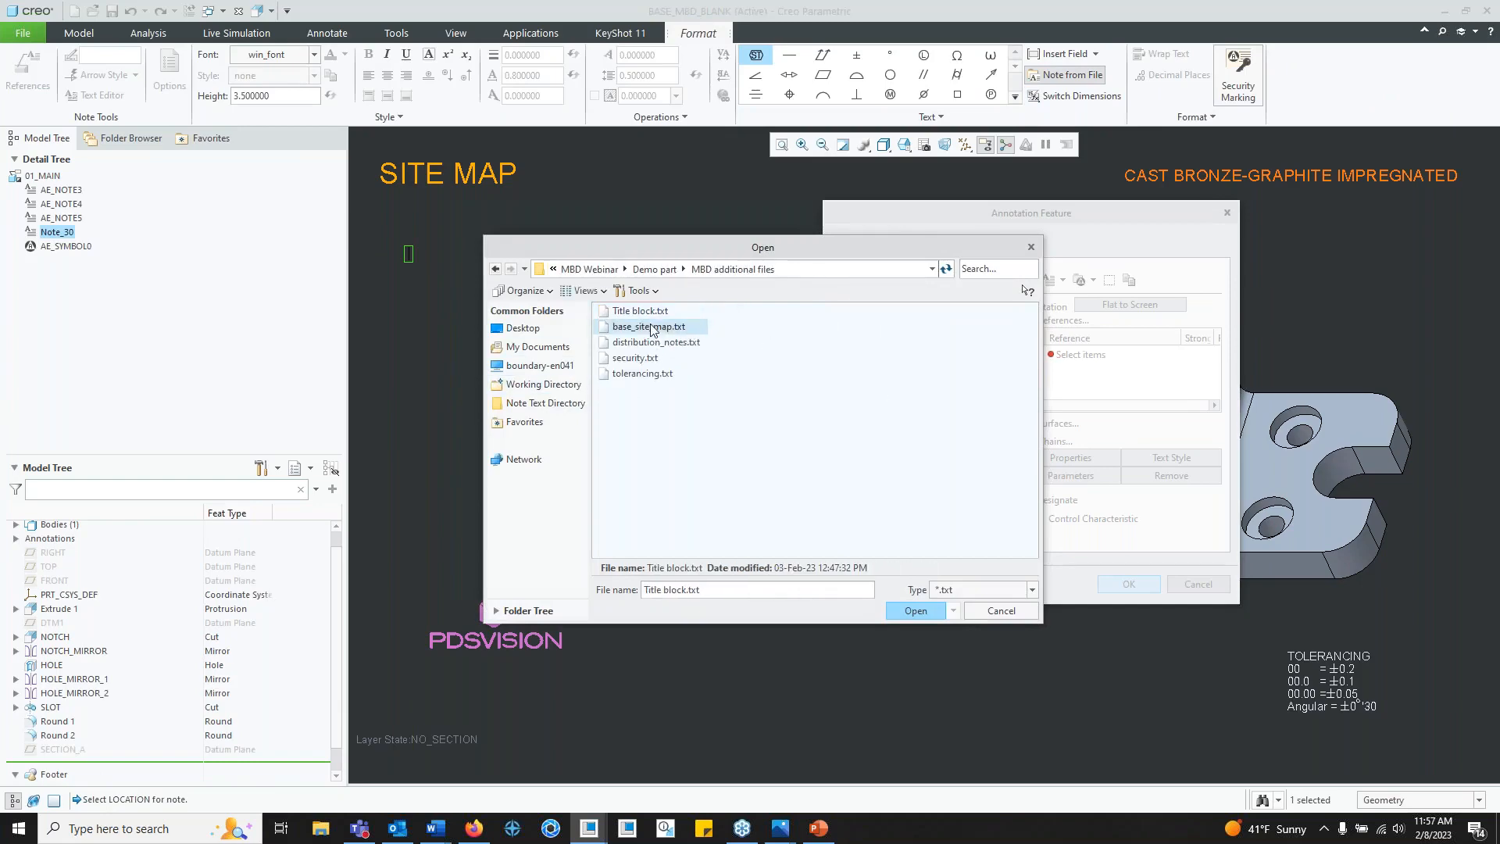
pyautogui.click(915, 610)
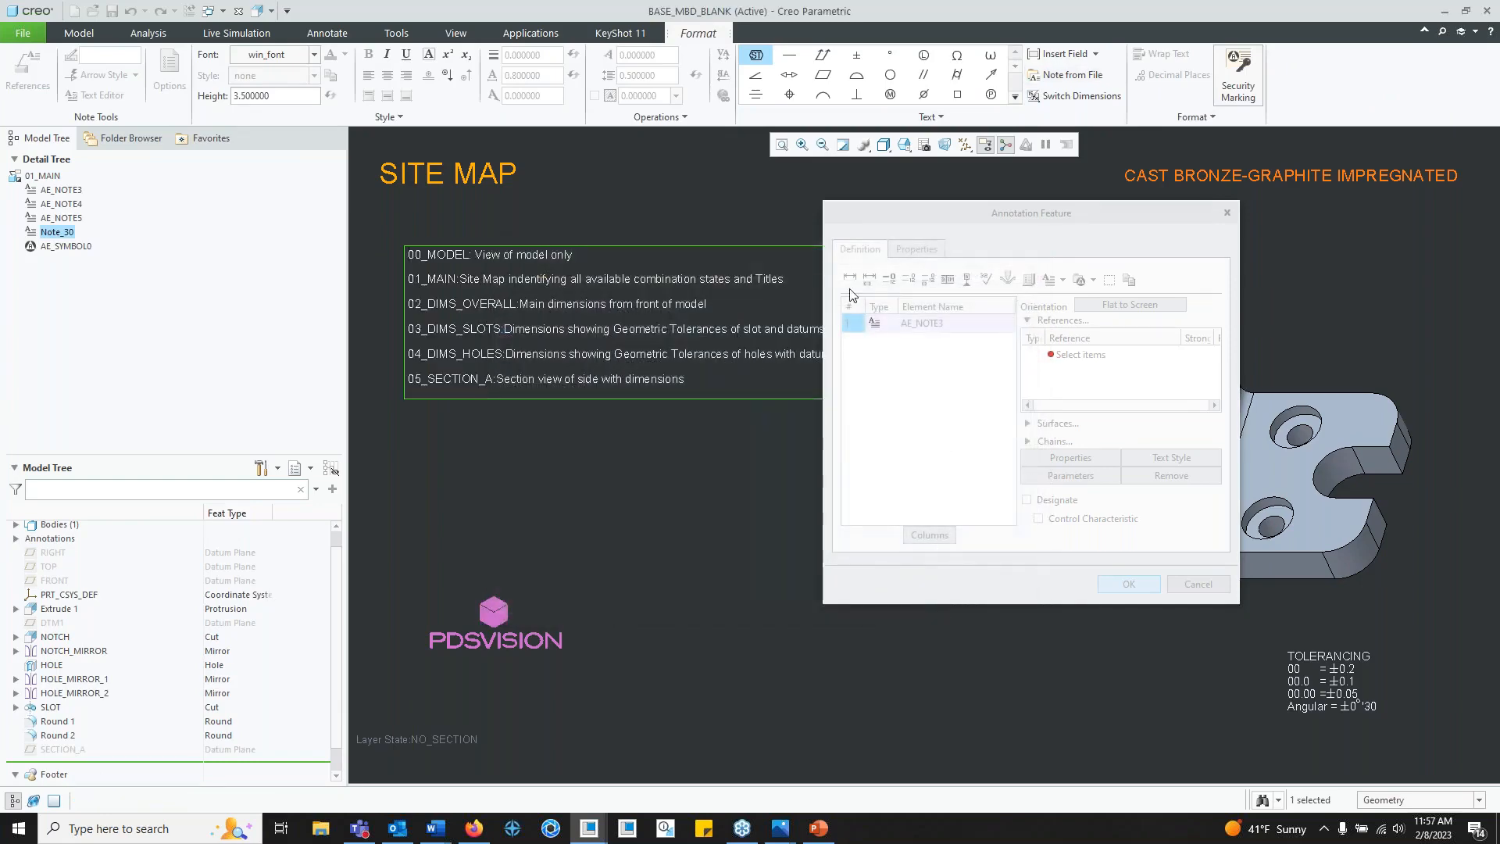
pyautogui.click(664, 538)
pyautogui.click(1118, 589)
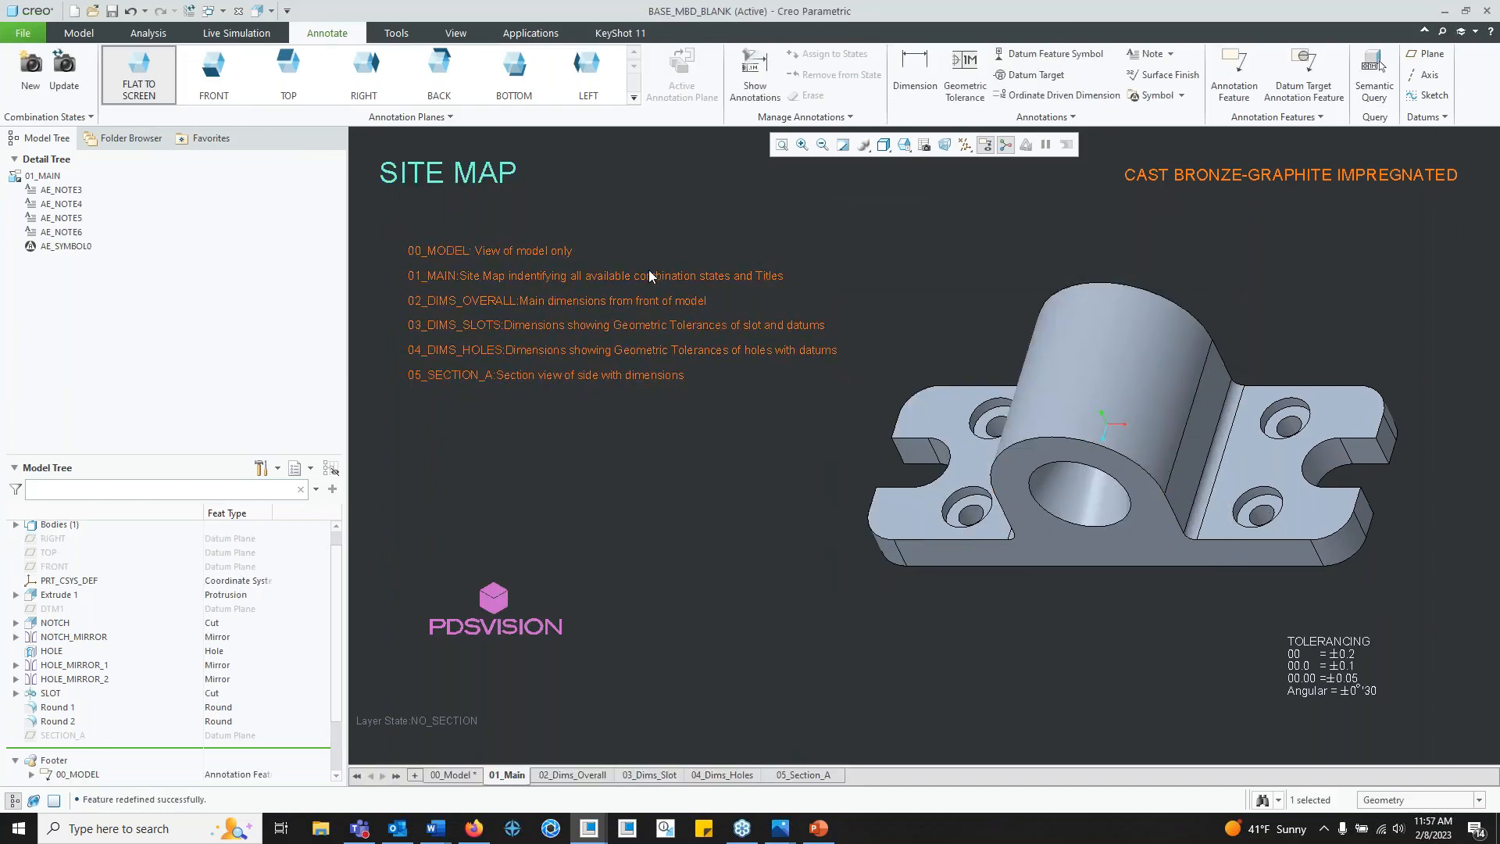
pyautogui.click(693, 275)
pyautogui.click(881, 305)
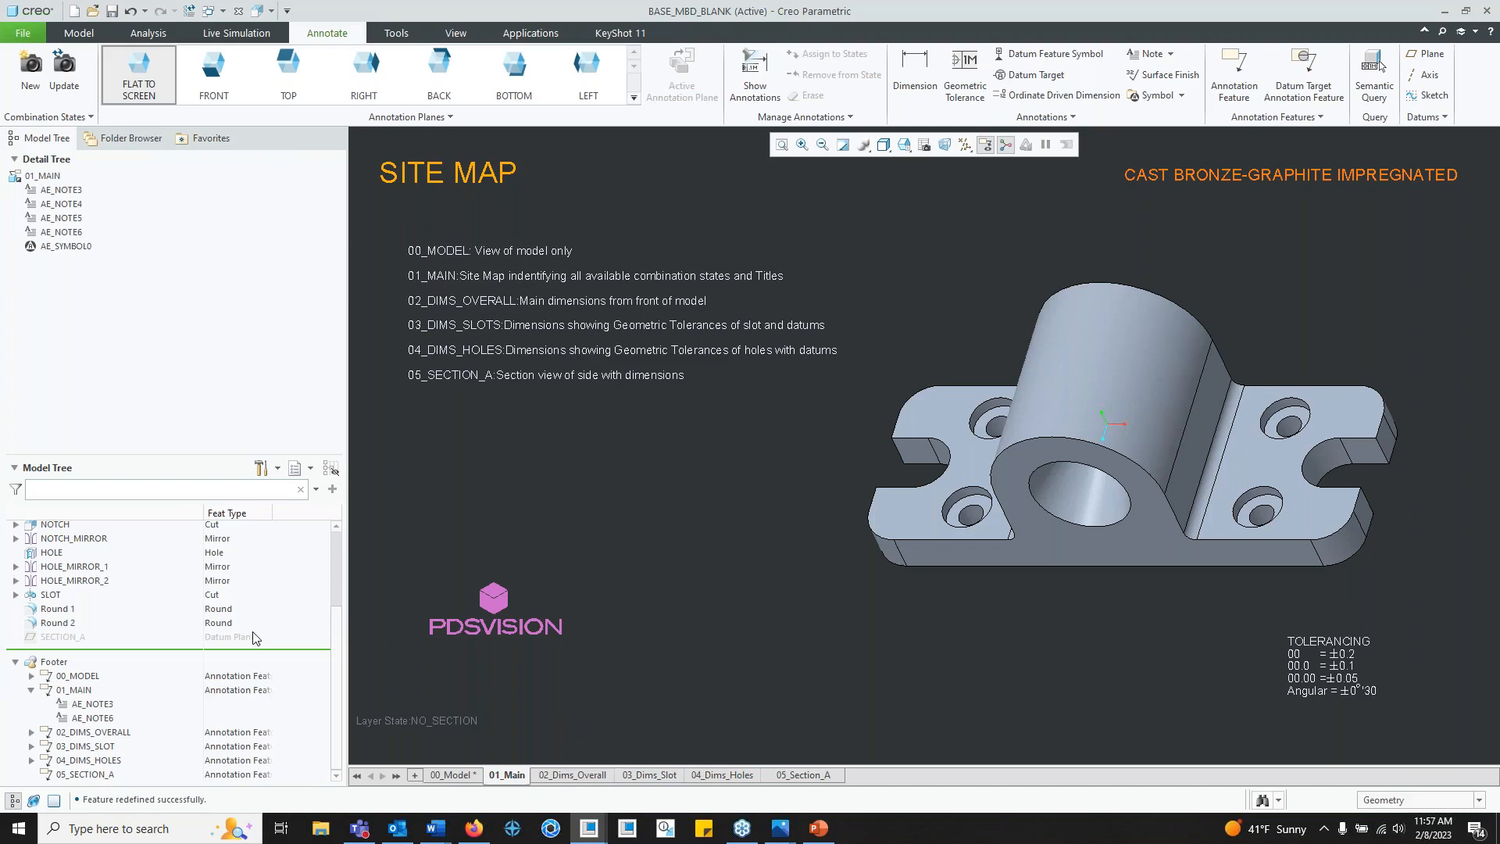
# Step: Activate the 02_Dims_Overall combination state and open the 02_DIMS_OVERALL annotation feature for redefinition
pyautogui.click(543, 770)
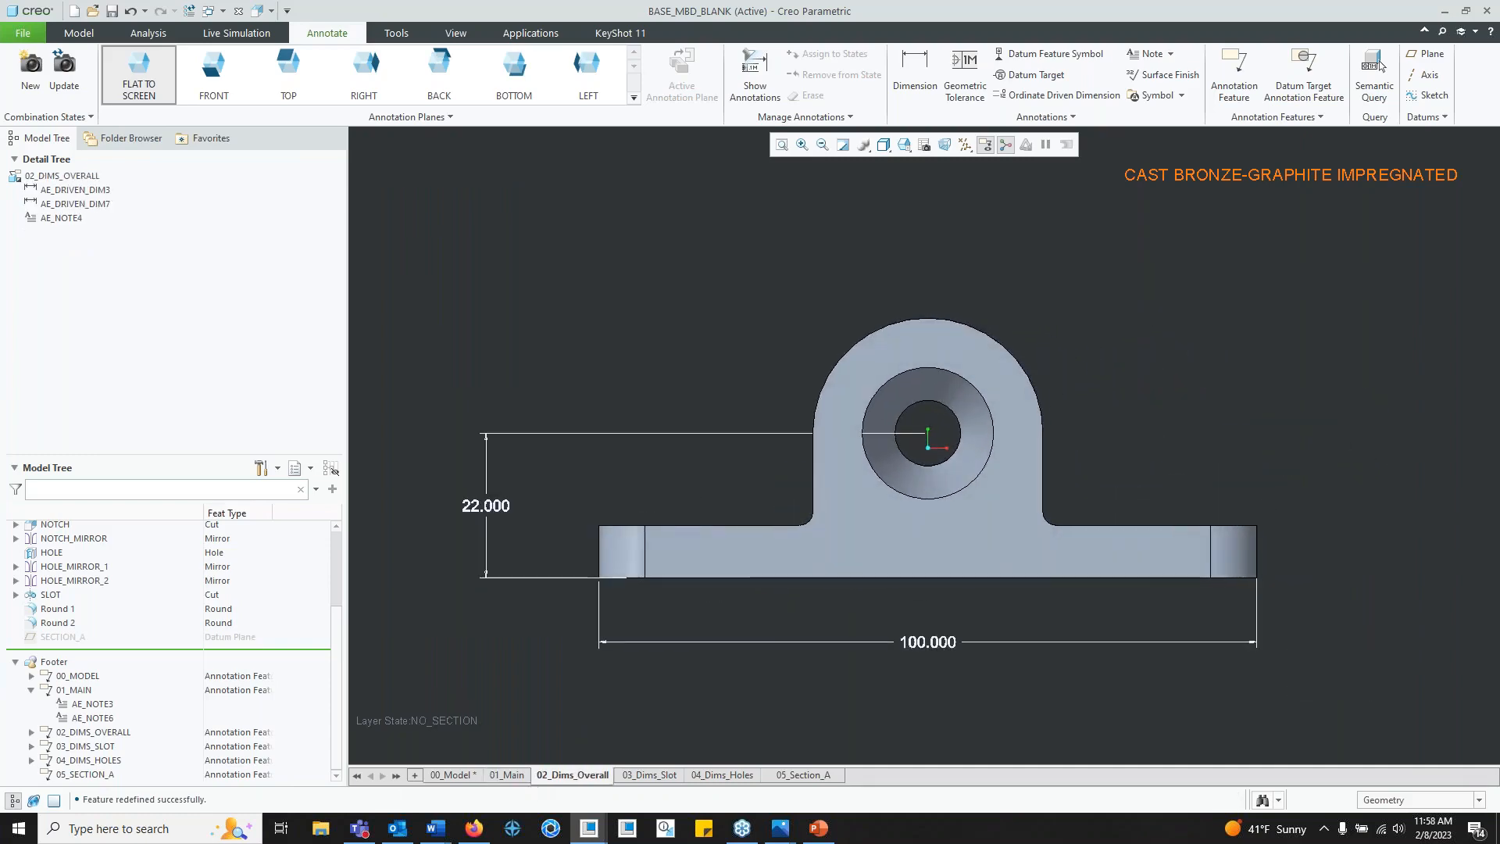
pyautogui.moveTo(545, 487)
pyautogui.mouseDown(button='middle')
pyautogui.moveTo(777, 505)
pyautogui.moveTo(750, 485)
pyautogui.mouseUp(button='middle')
pyautogui.click(92, 732)
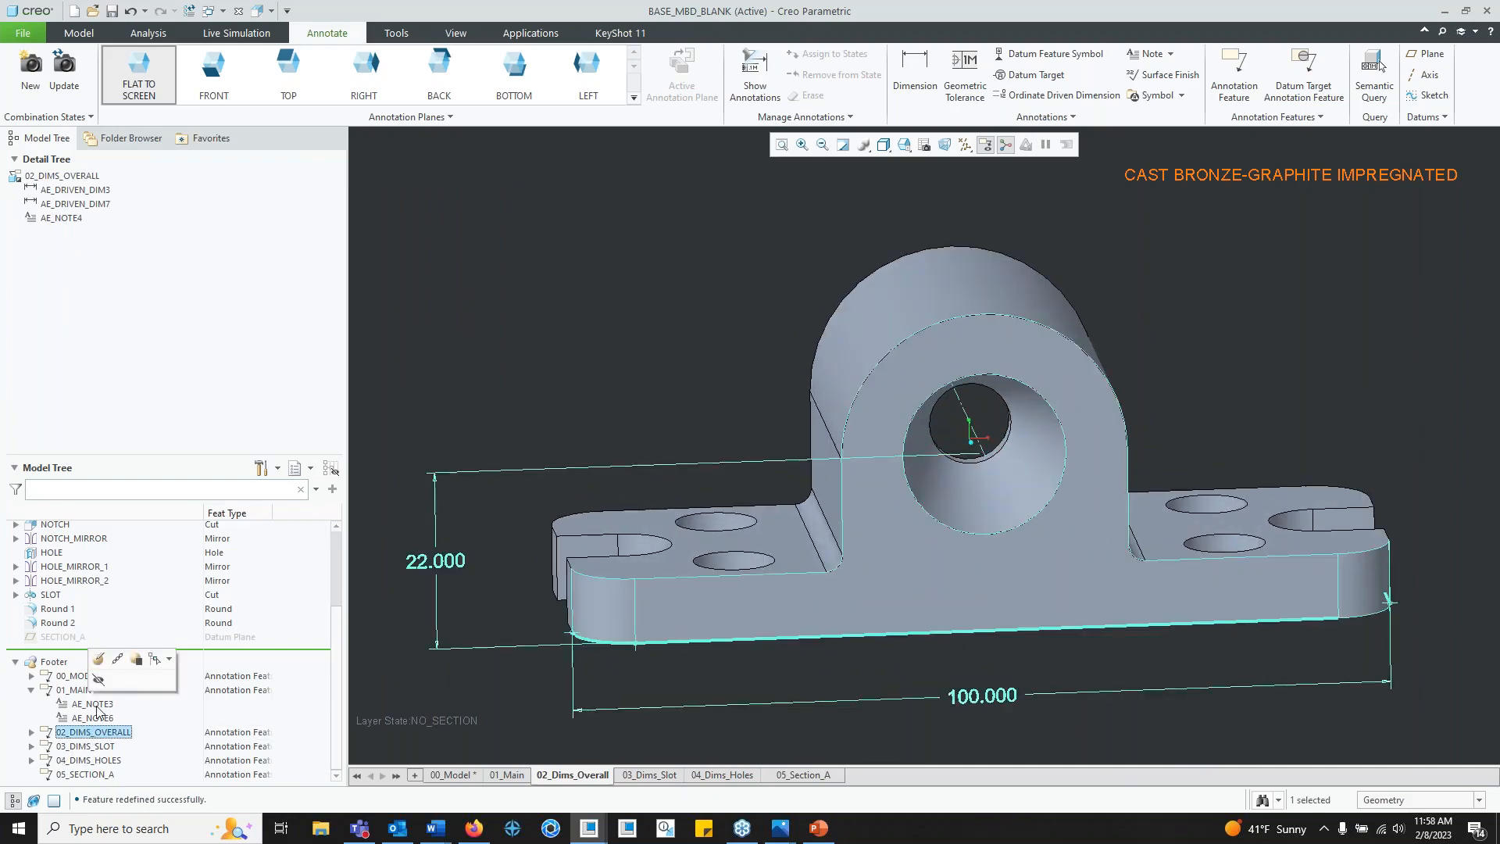
pyautogui.click(98, 661)
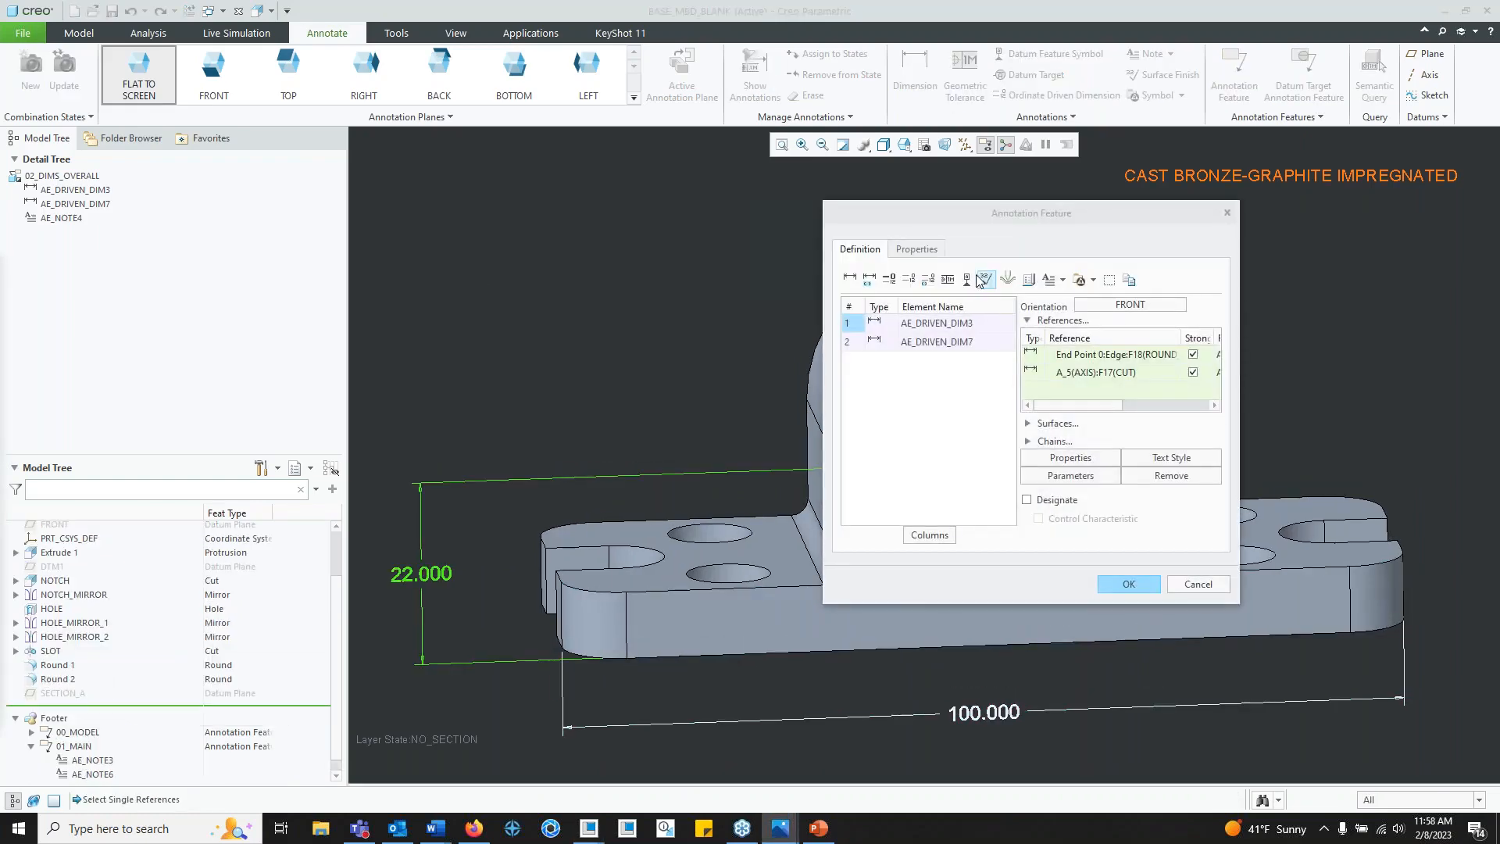
pyautogui.moveTo(968, 209)
pyautogui.mouseDown()
pyautogui.moveTo(890, 210)
pyautogui.moveTo(1050, 246)
pyautogui.moveTo(508, 215)
pyautogui.mouseUp()
pyautogui.moveTo(781, 328); pyautogui.dragTo(989, 362, button='middle')
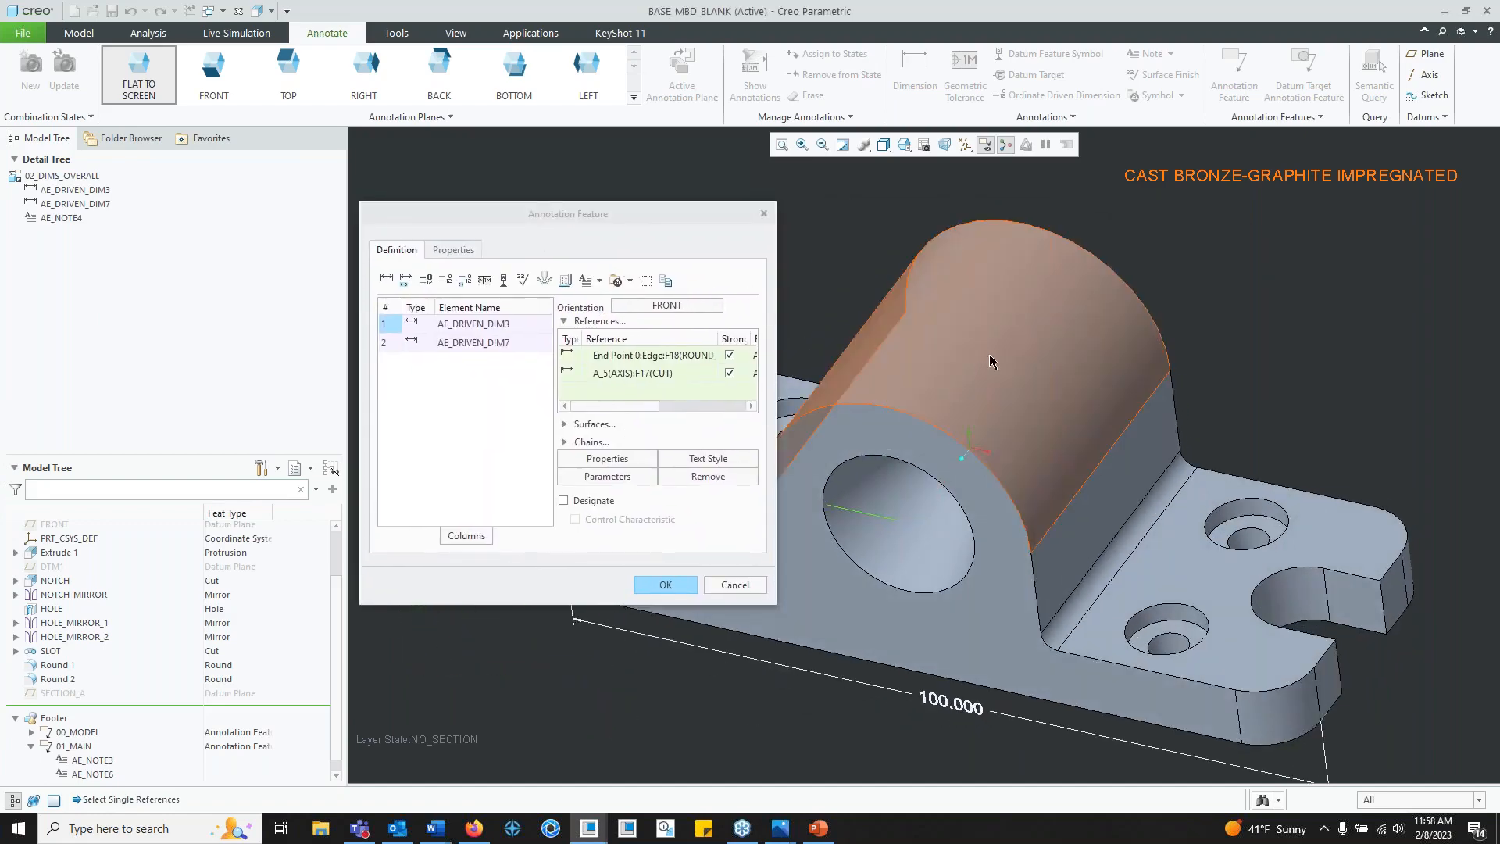
# Step: Add a driven radius dimension to the boss's outer cylindrical surface, using the FRONT annotation plane and a surface reference
pyautogui.click(387, 280)
pyautogui.click(1017, 442)
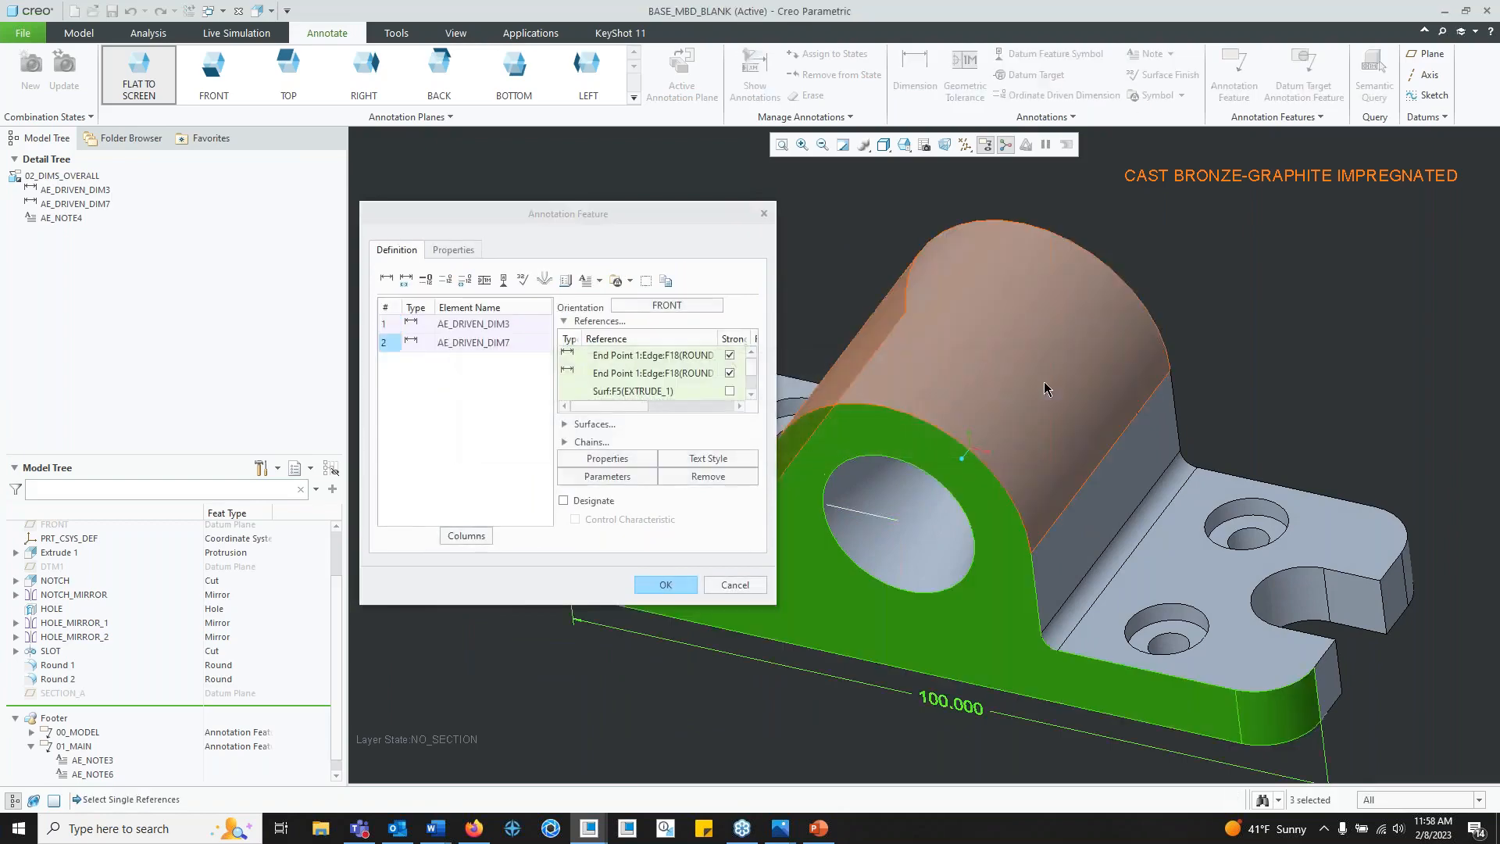
pyautogui.click(224, 102)
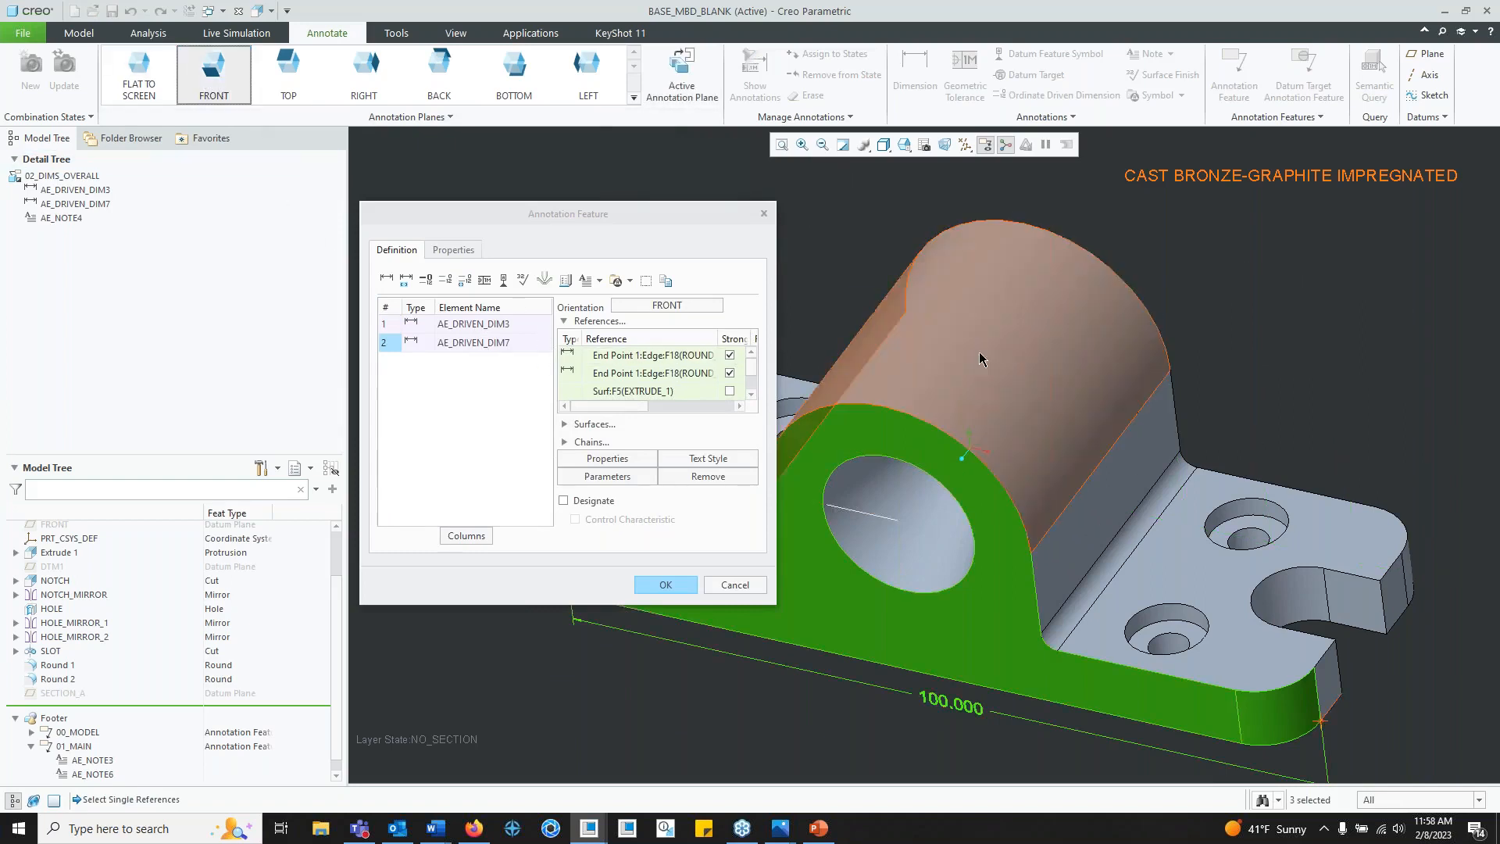
pyautogui.click(386, 279)
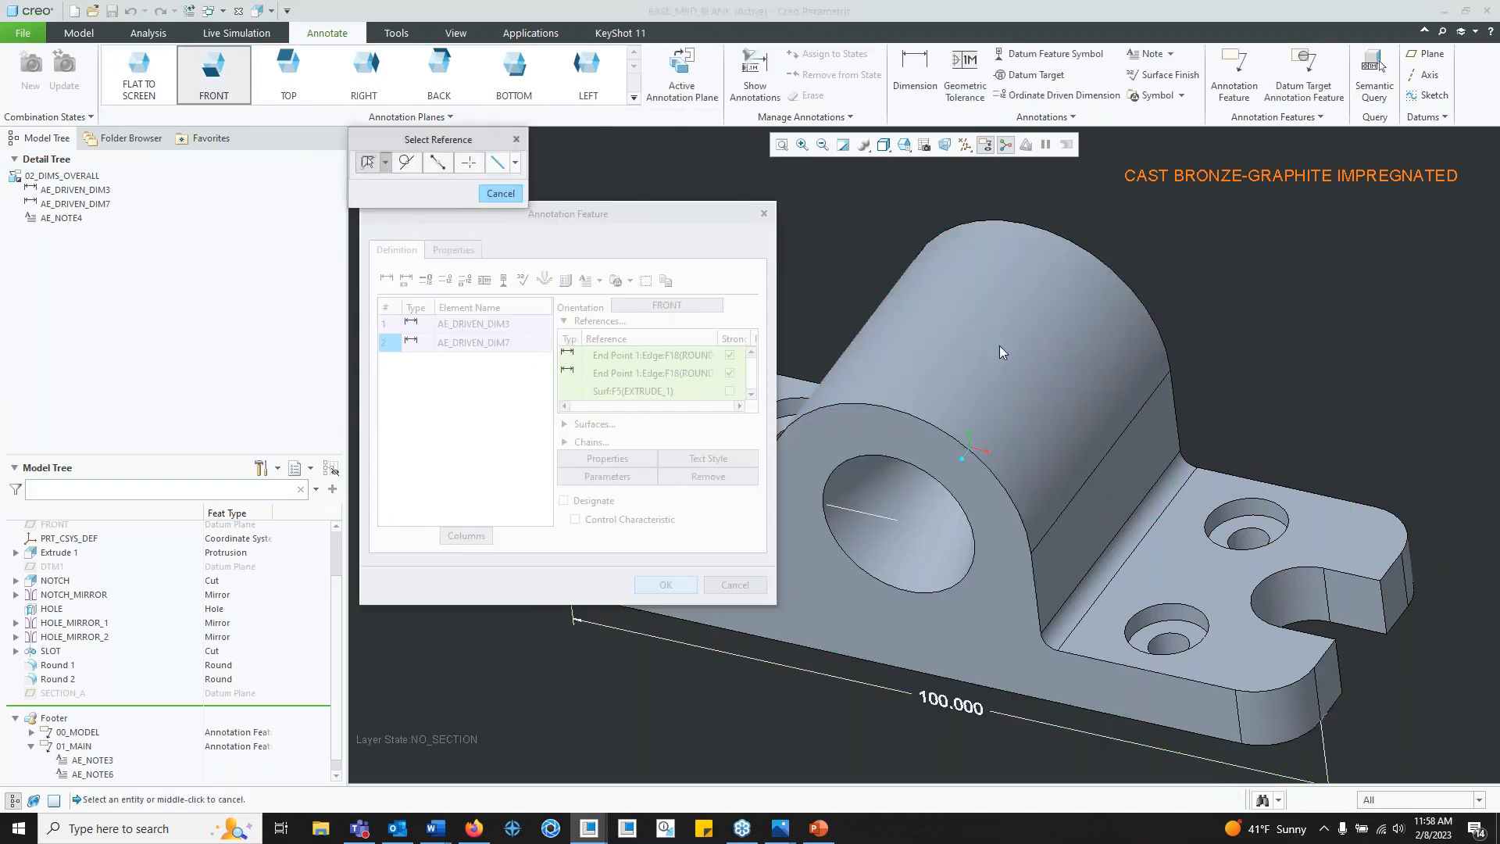
pyautogui.click(385, 162)
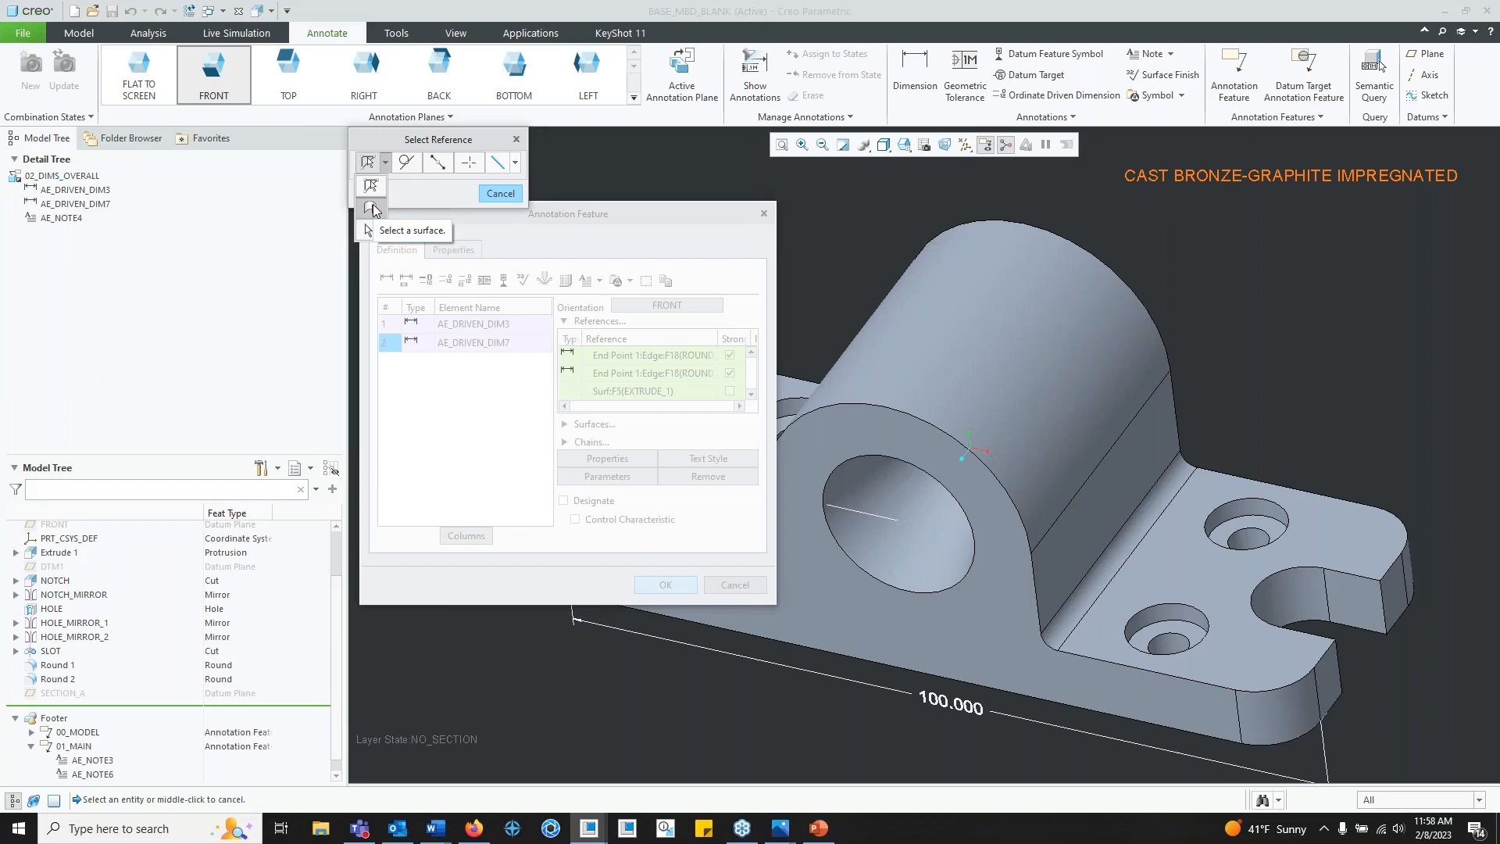
pyautogui.click(372, 209)
pyautogui.click(1014, 353)
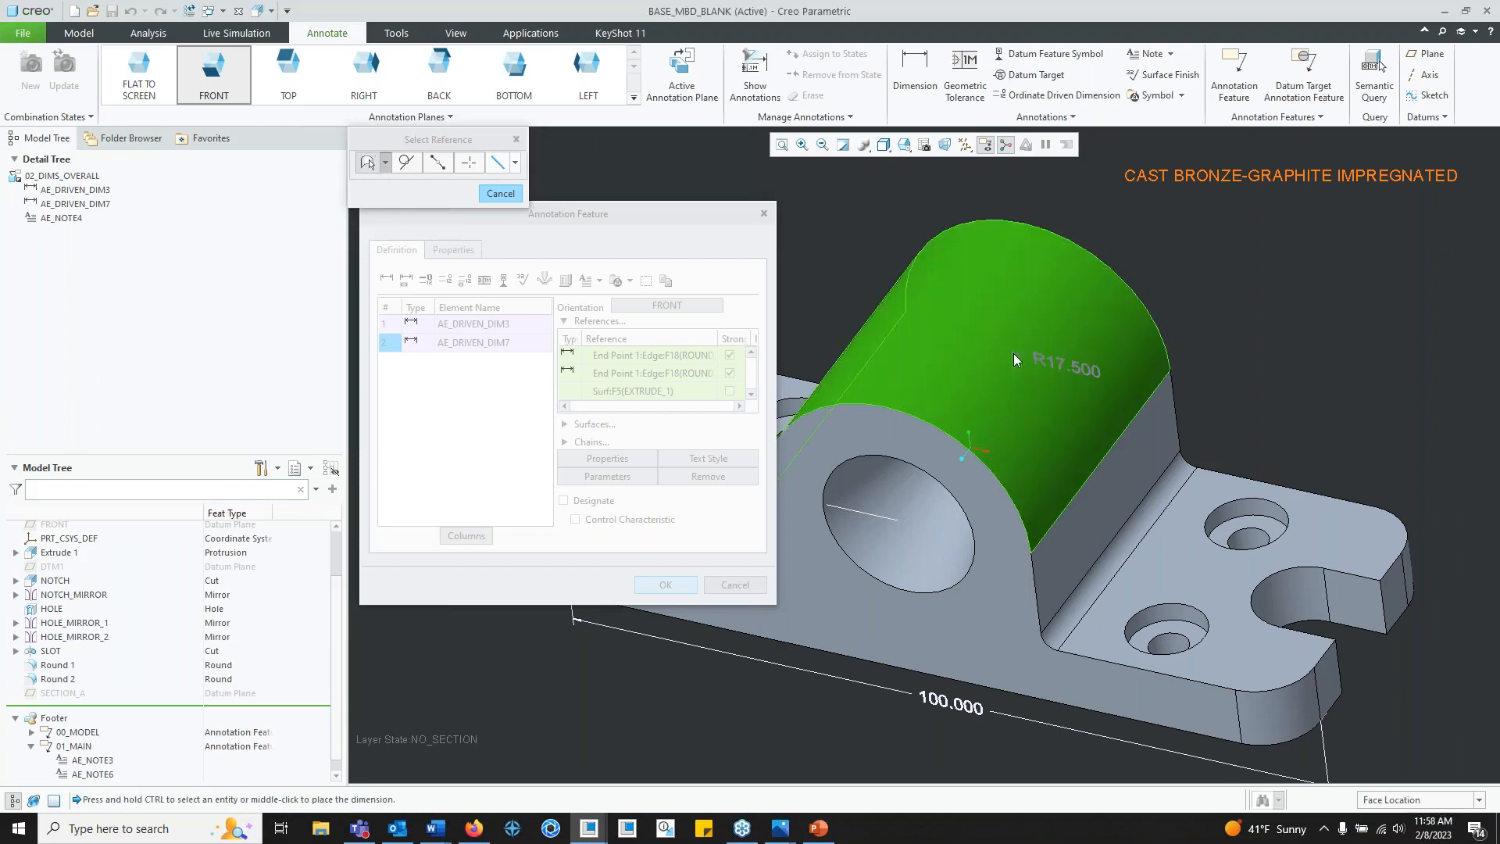
pyautogui.middleClick(1096, 265)
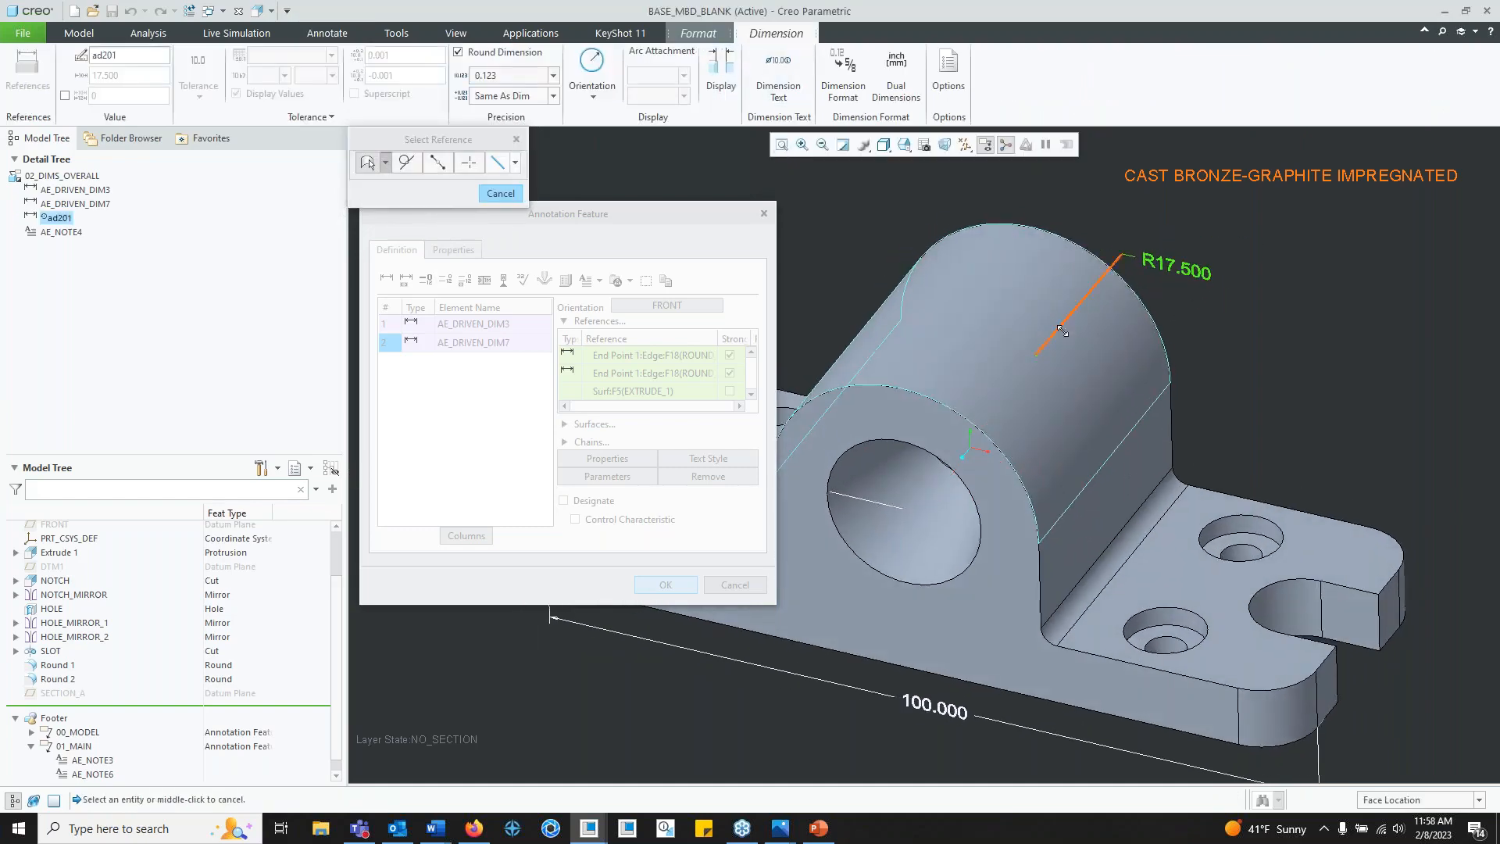
# Step: Give the boss's radius dimension the Single Arrow style and two-decimal precision (0.12), and finish dimensioning
pyautogui.click(727, 90)
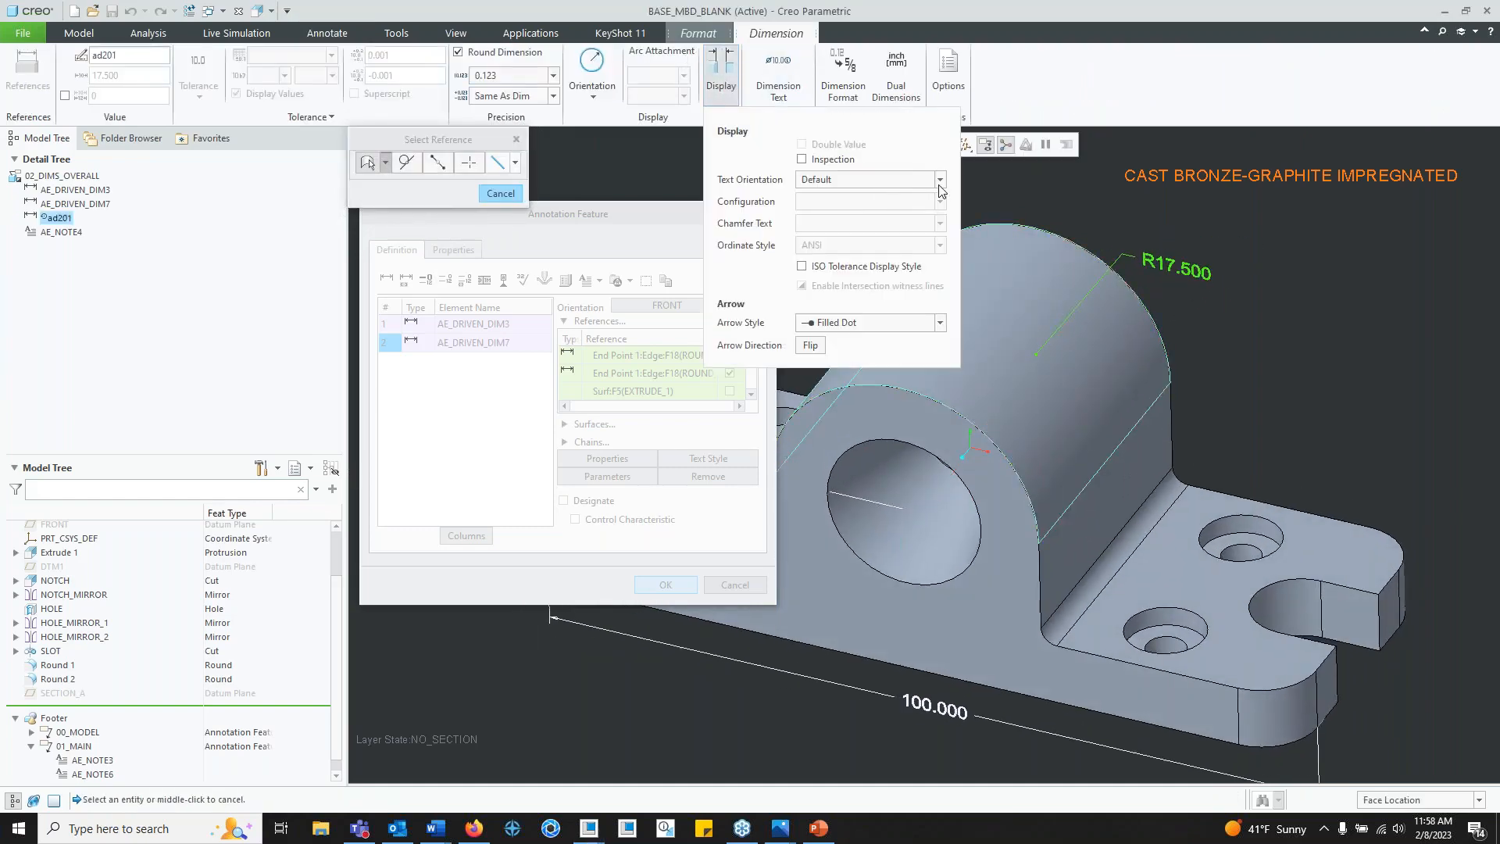
pyautogui.click(939, 323)
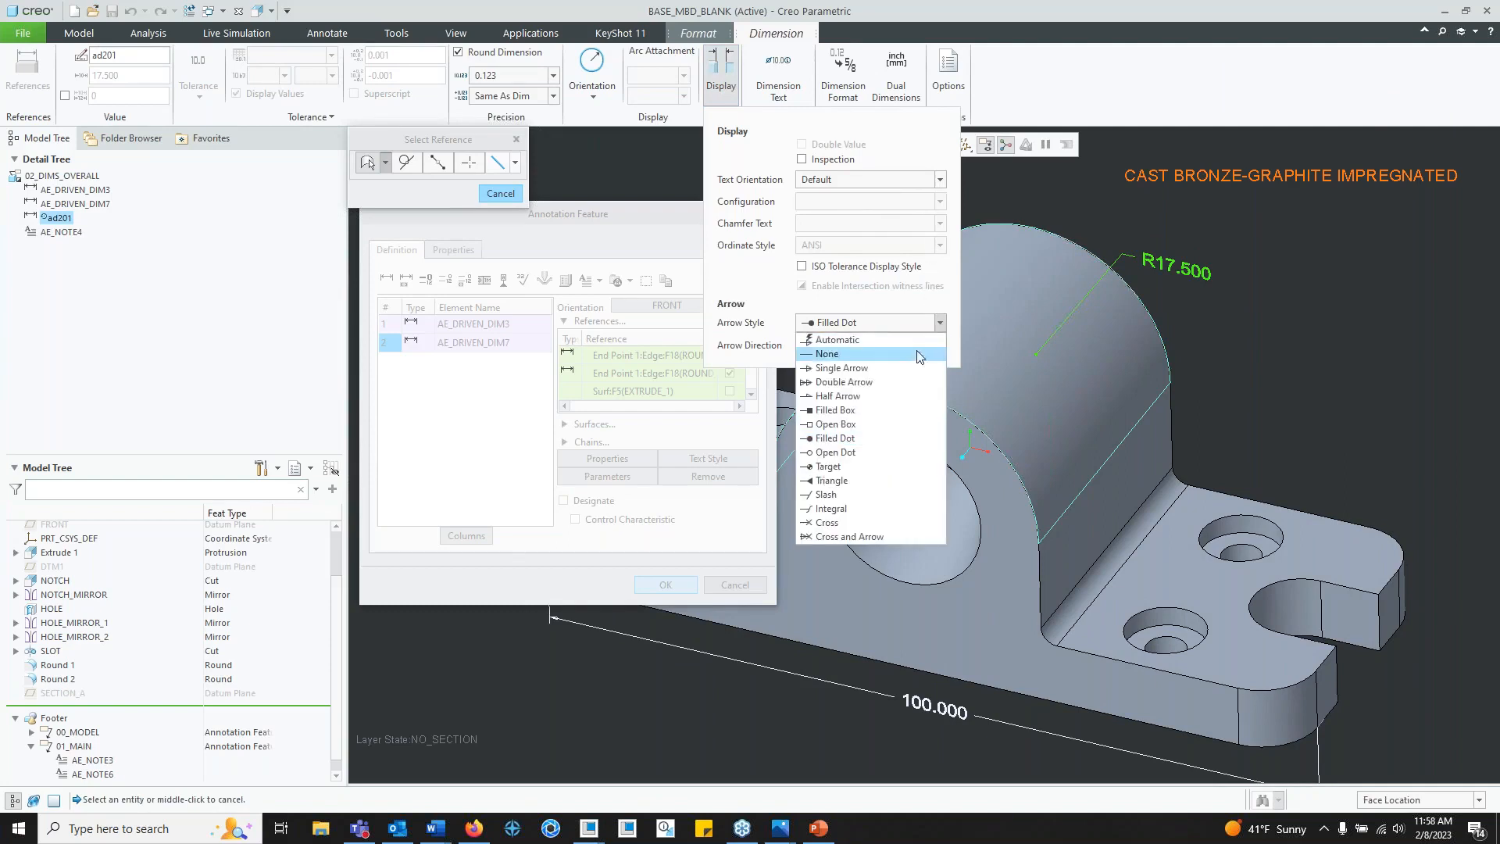
pyautogui.click(855, 353)
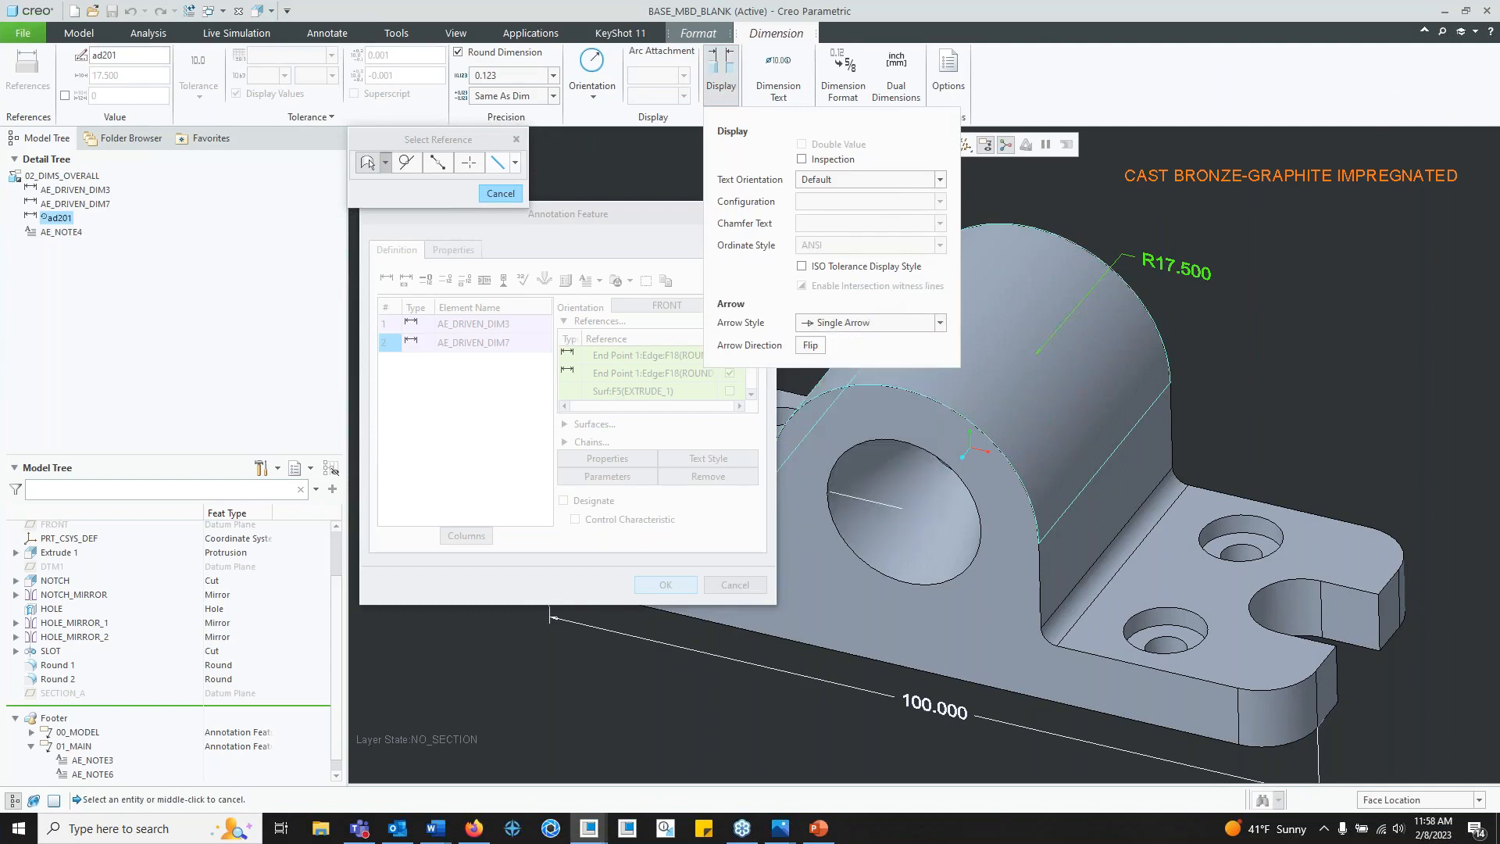
pyautogui.click(553, 75)
pyautogui.click(534, 115)
pyautogui.click(553, 75)
pyautogui.click(533, 115)
pyautogui.moveTo(1113, 263)
pyautogui.mouseDown(button='middle')
pyautogui.moveTo(1105, 369)
pyautogui.moveTo(1092, 392)
pyautogui.moveTo(1087, 381)
pyautogui.mouseUp(button='middle')
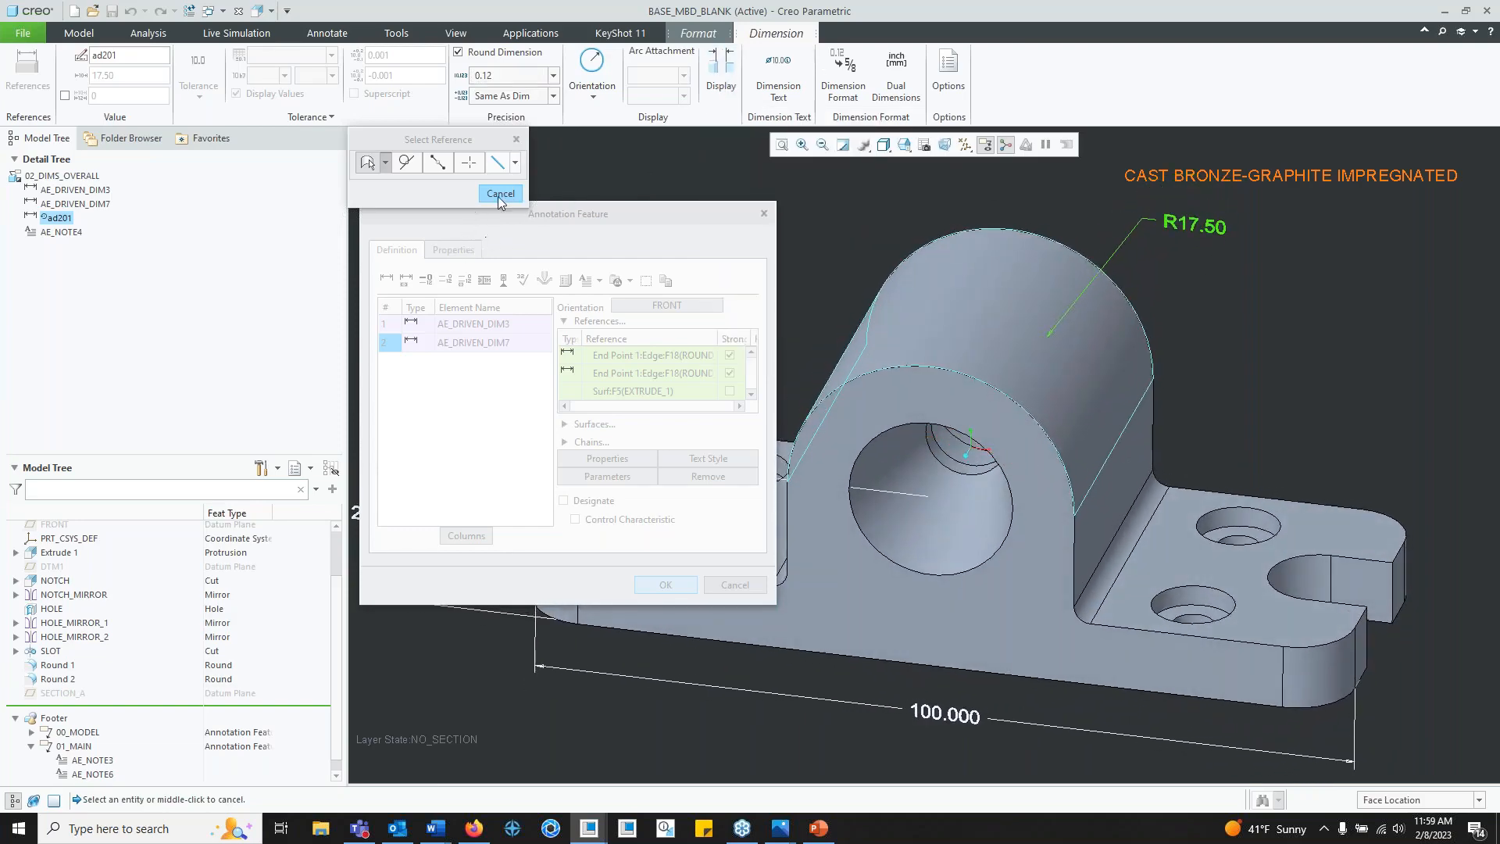
pyautogui.click(500, 195)
# Step: Begin a surface finish annotation with the STANDARD symbol, referencing the base's underside
pyautogui.moveTo(612, 215); pyautogui.dragTo(507, 203)
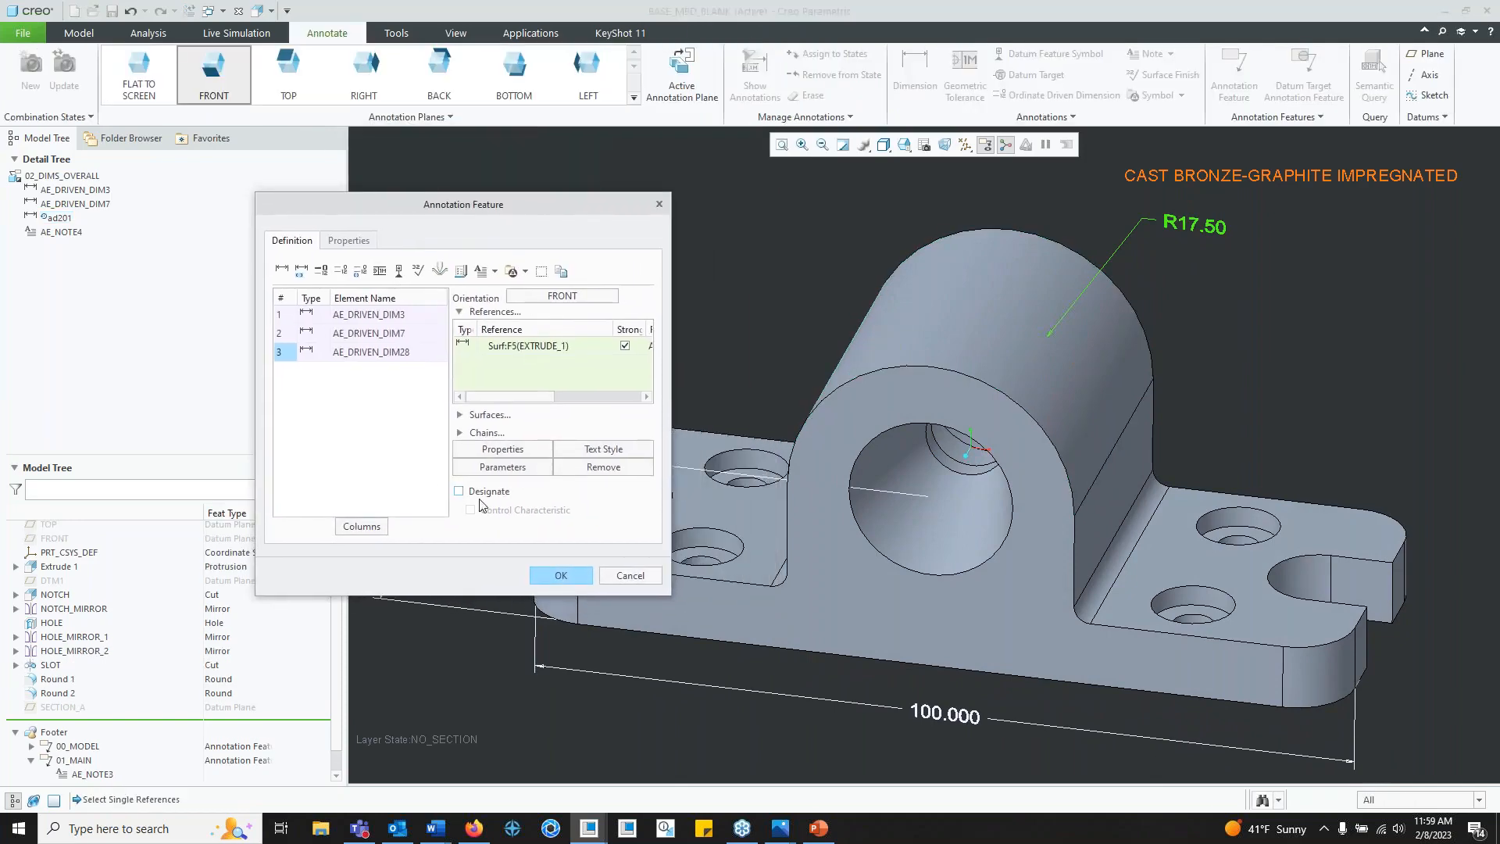
pyautogui.moveTo(933, 499); pyautogui.dragTo(923, 518, button='middle')
pyautogui.moveTo(929, 469); pyautogui.dragTo(931, 486, button='middle')
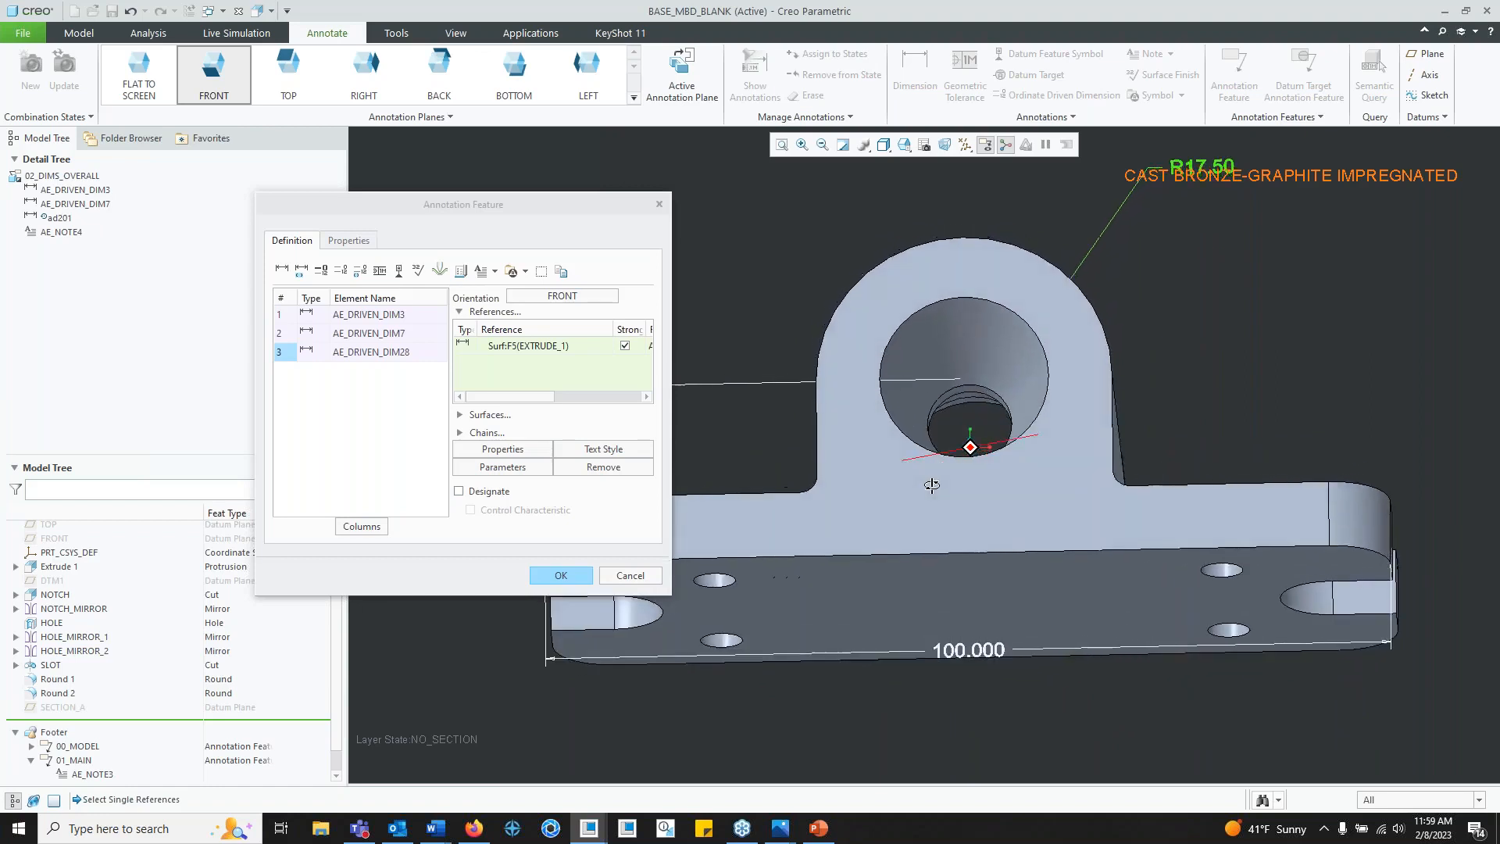
pyautogui.click(419, 271)
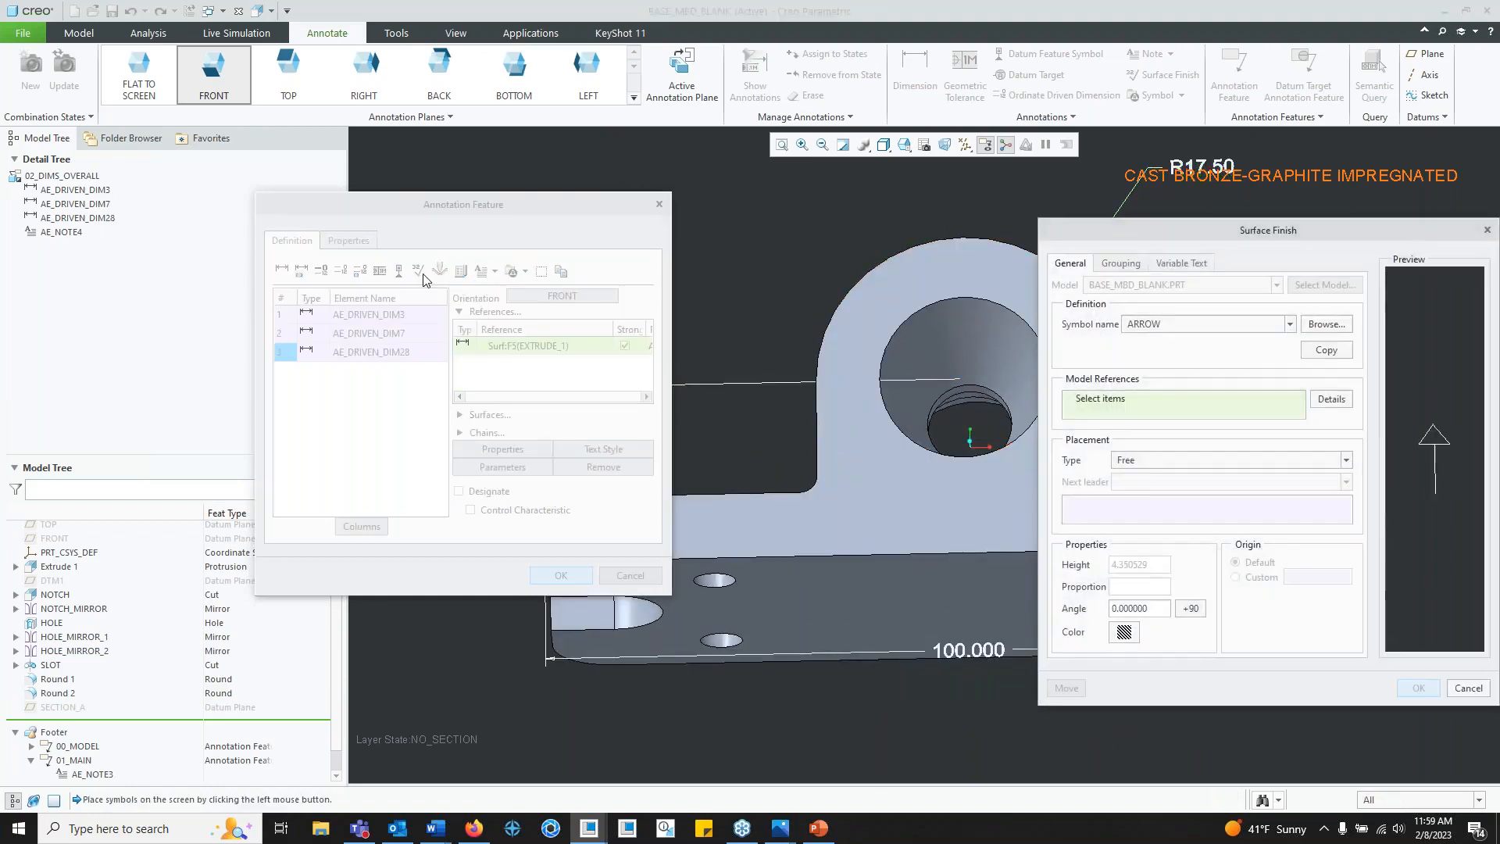
pyautogui.click(1290, 324)
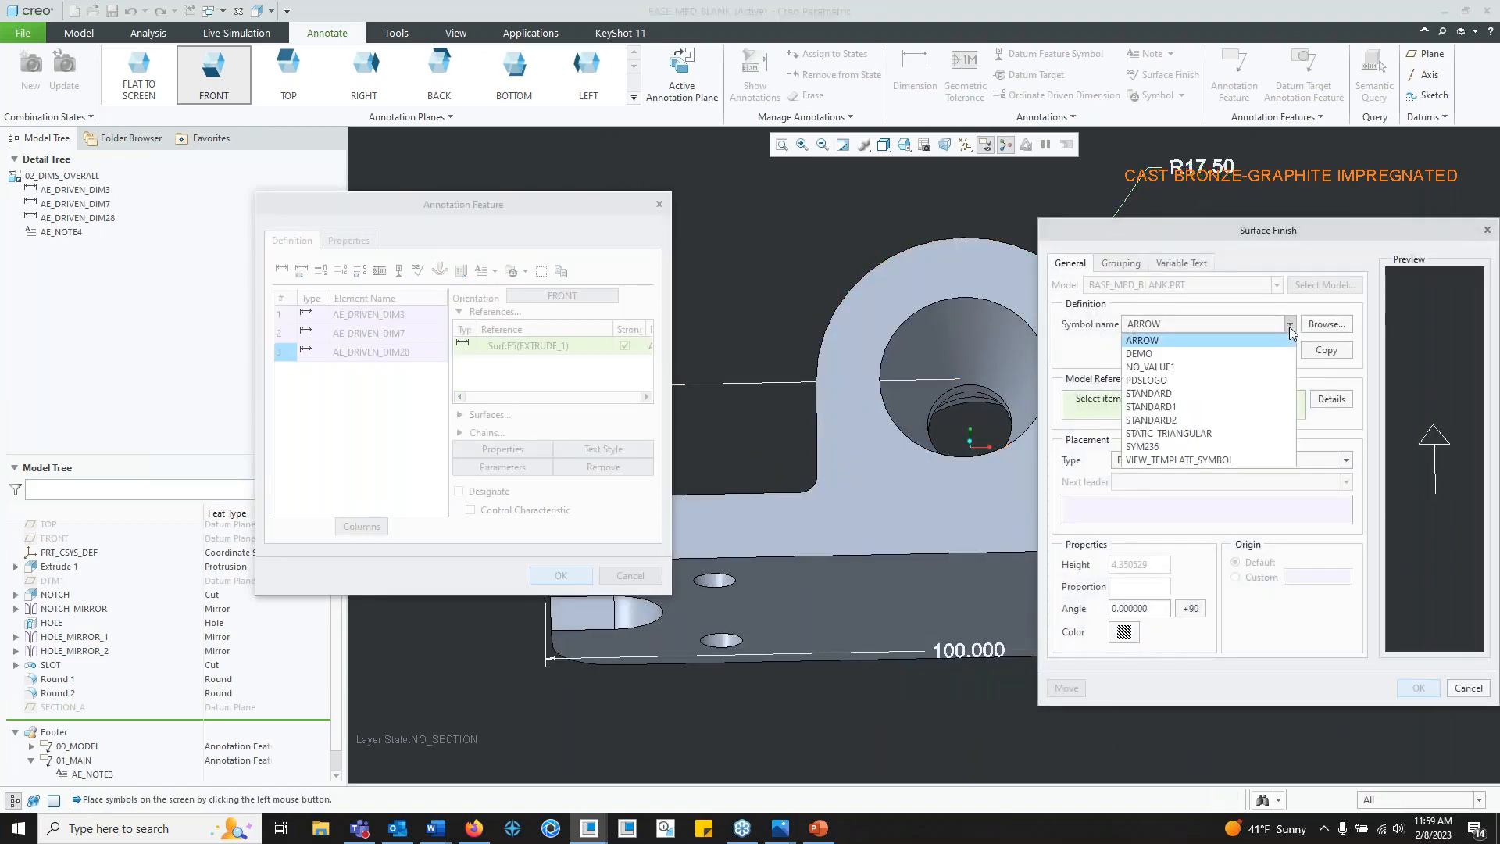
pyautogui.click(1179, 393)
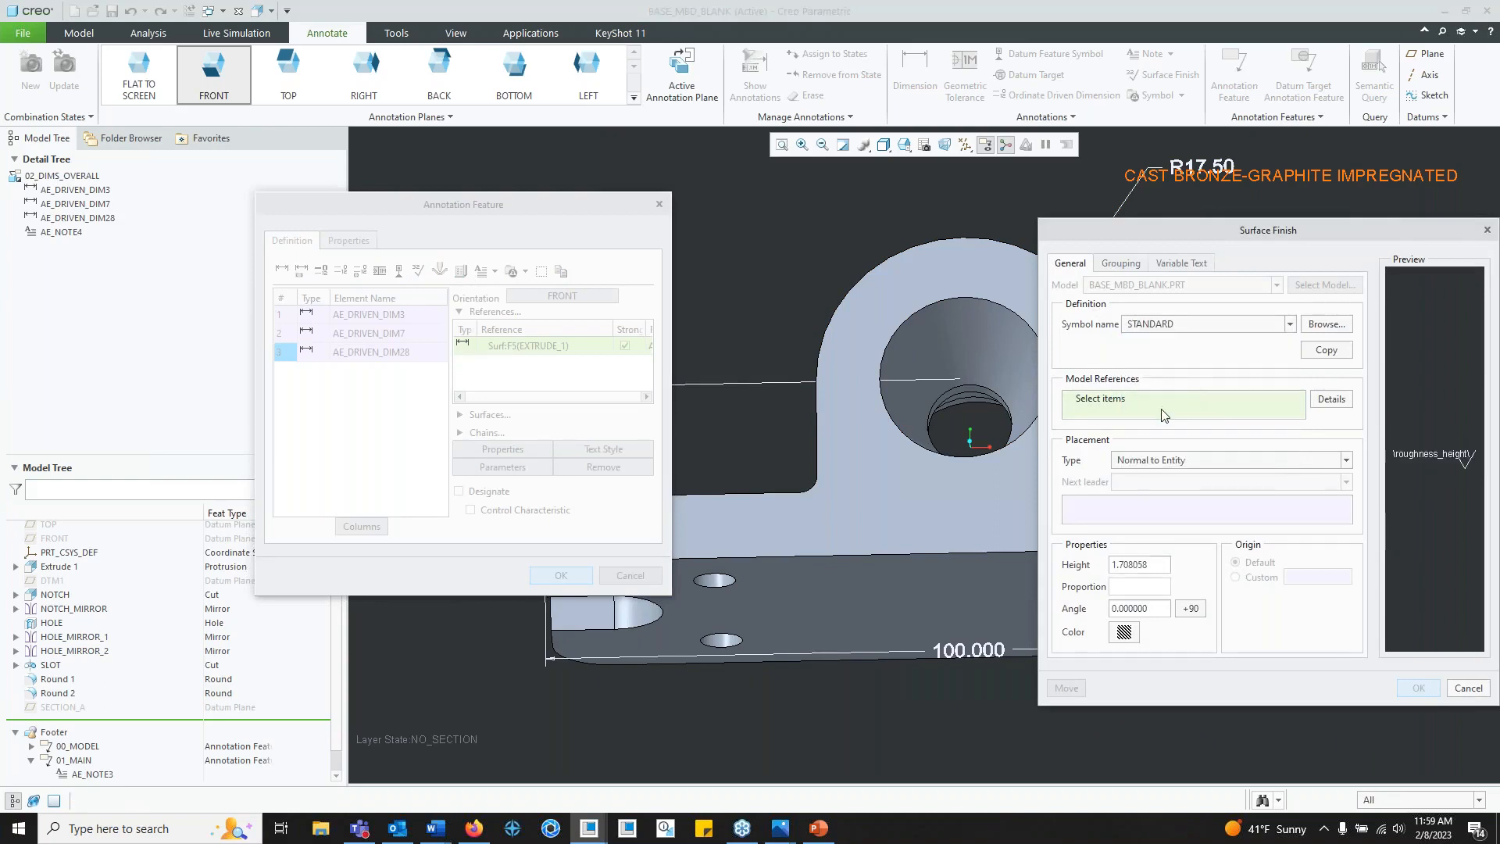
pyautogui.click(989, 599)
# Step: Place the surface finish symbol on the base's underside using the With Leaders placement type
pyautogui.click(1346, 461)
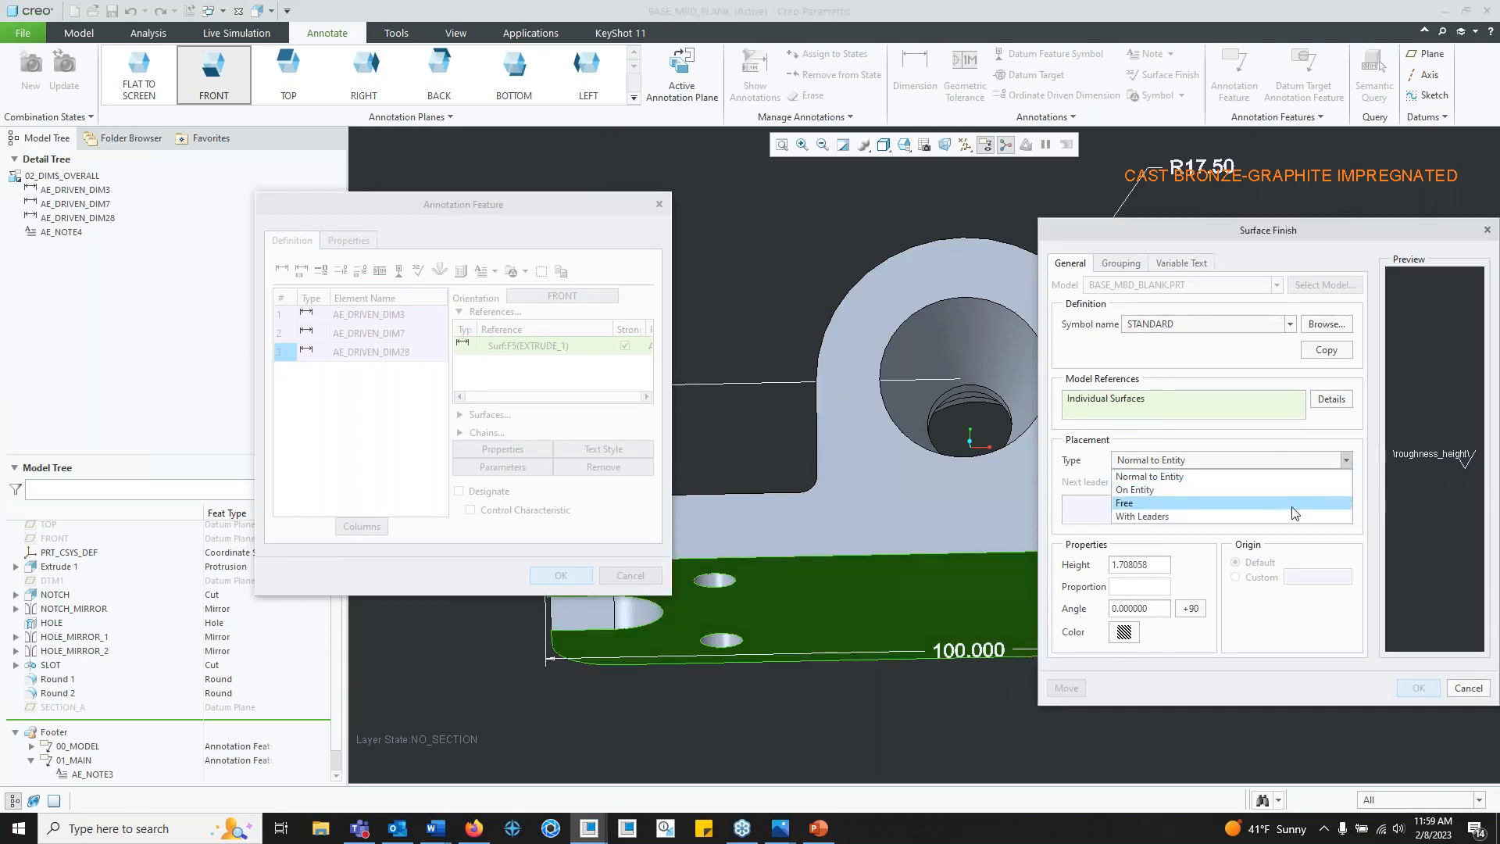
pyautogui.click(1337, 500)
pyautogui.click(969, 603)
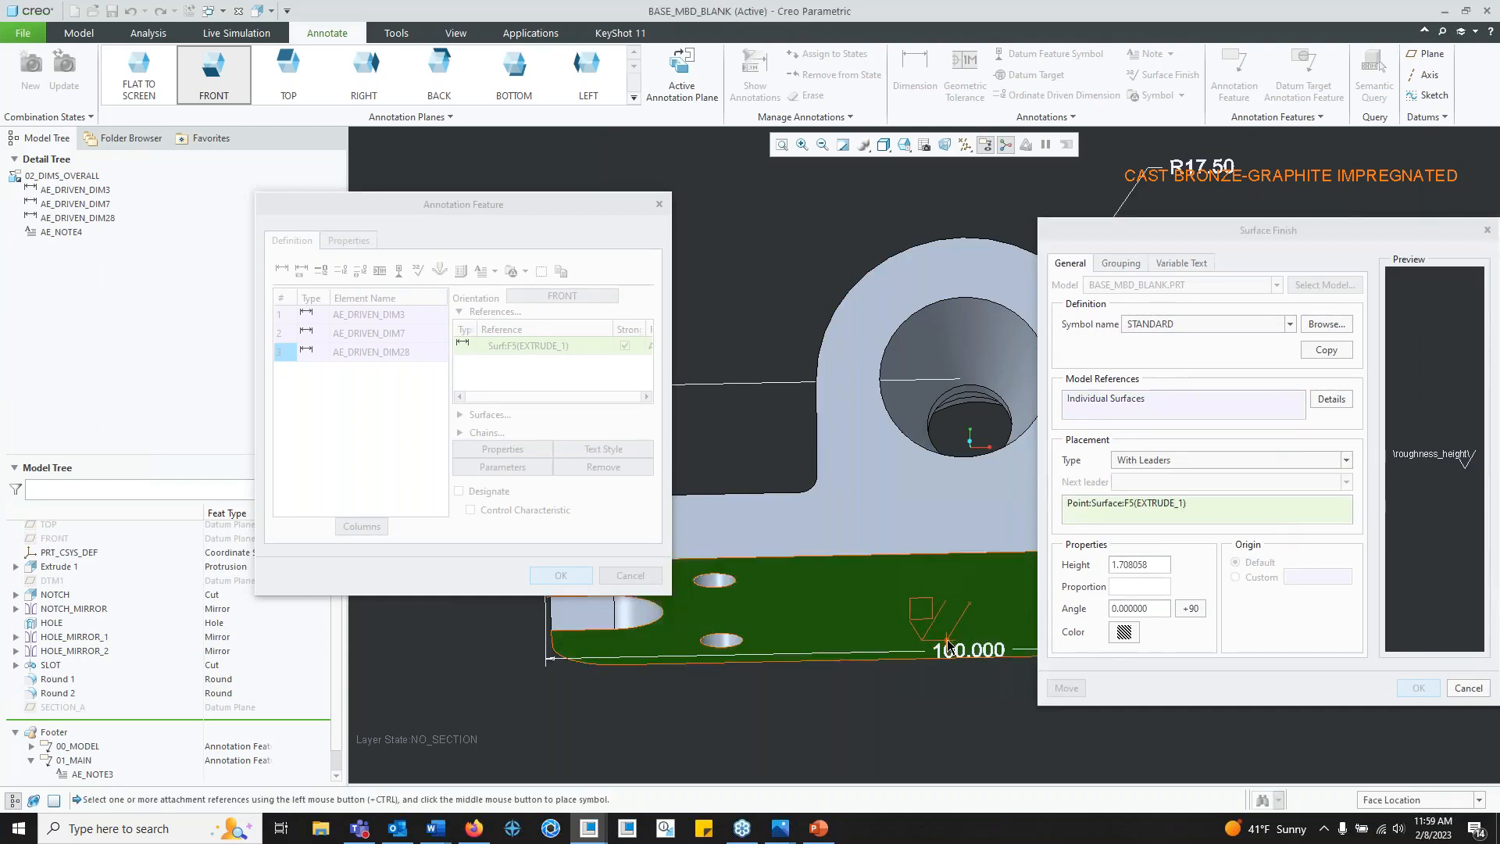
pyautogui.middleClick(923, 642)
pyautogui.moveTo(981, 547); pyautogui.dragTo(989, 603, button='middle')
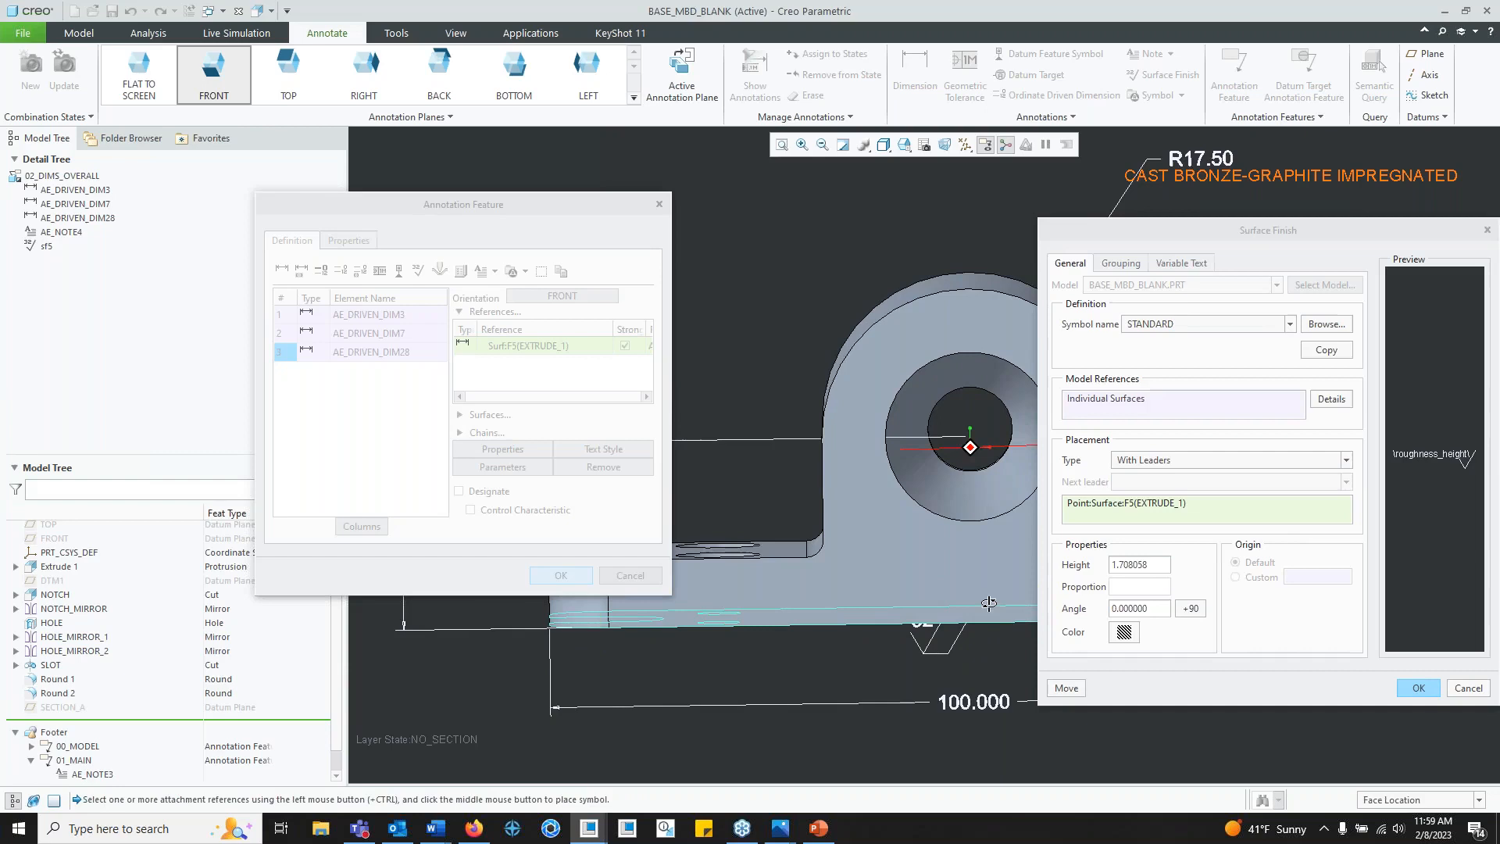
# Step: Set the surface finish roughness_height to 16 and accept the symbol and the annotation feature
pyautogui.click(1195, 269)
pyautogui.write('16')
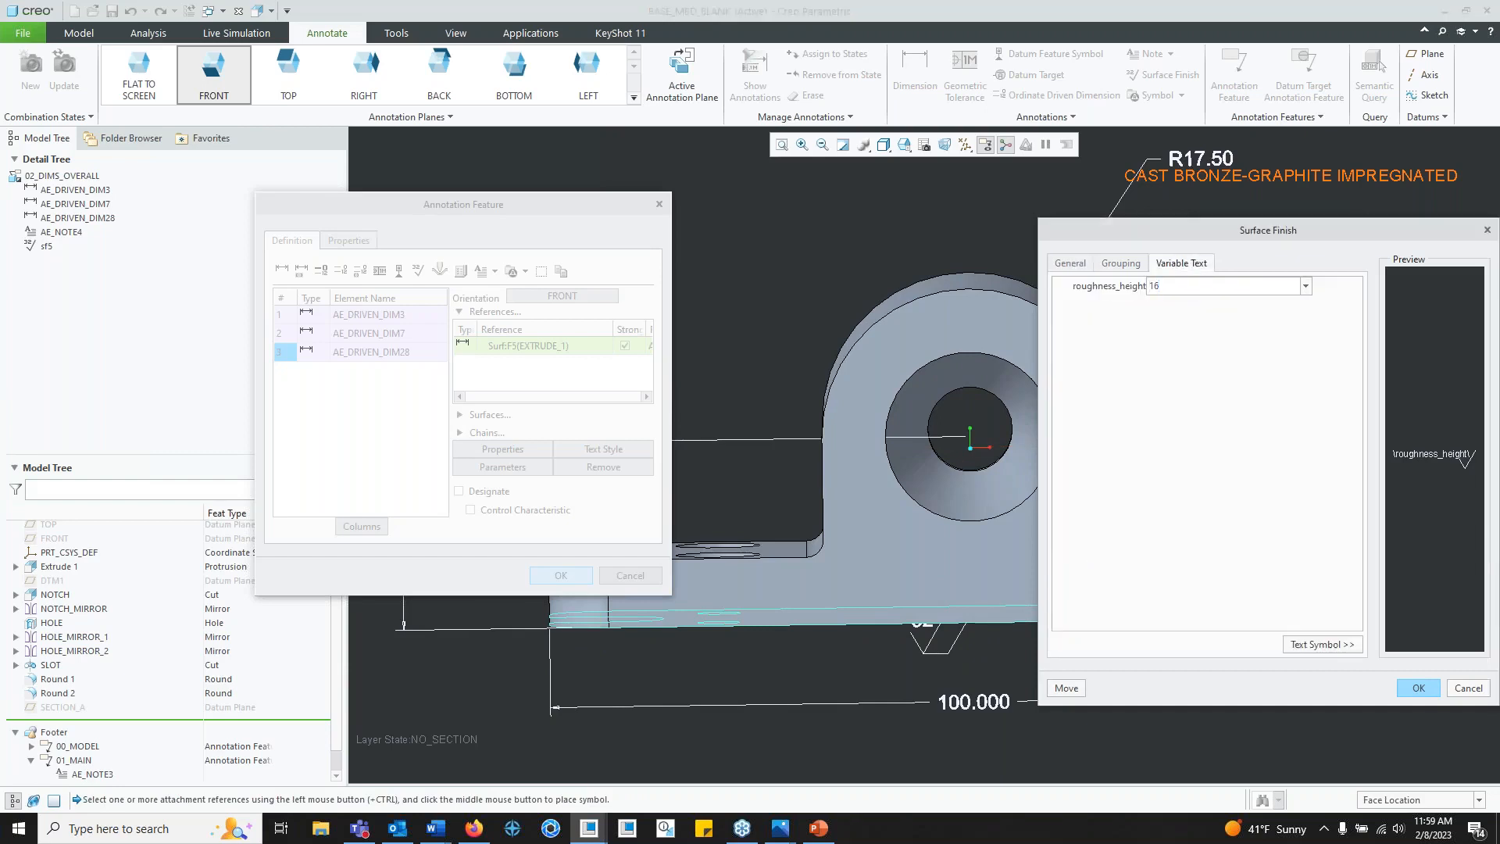
pyautogui.click(1418, 688)
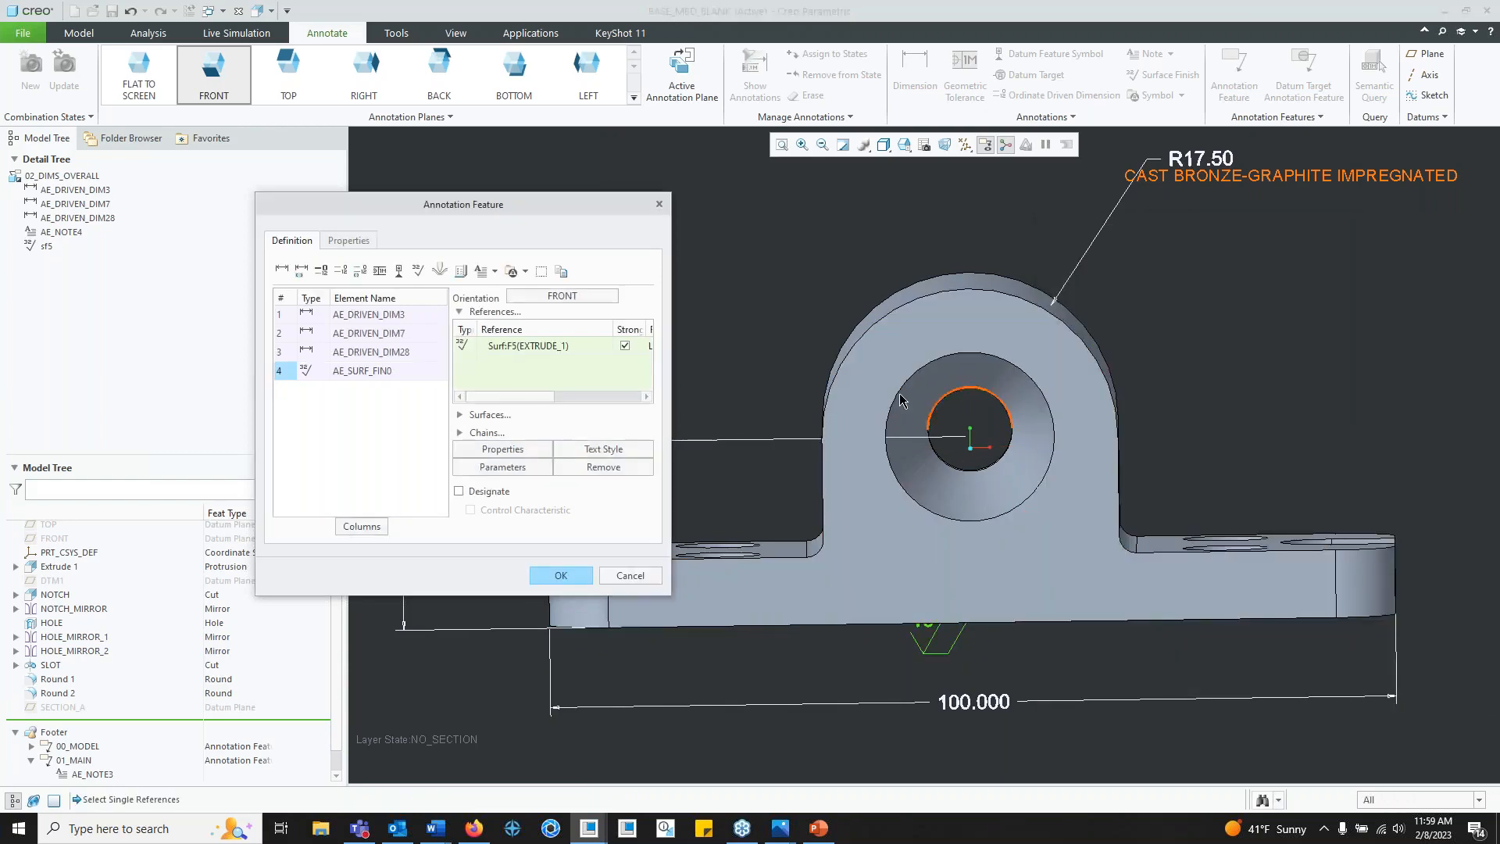
pyautogui.click(576, 576)
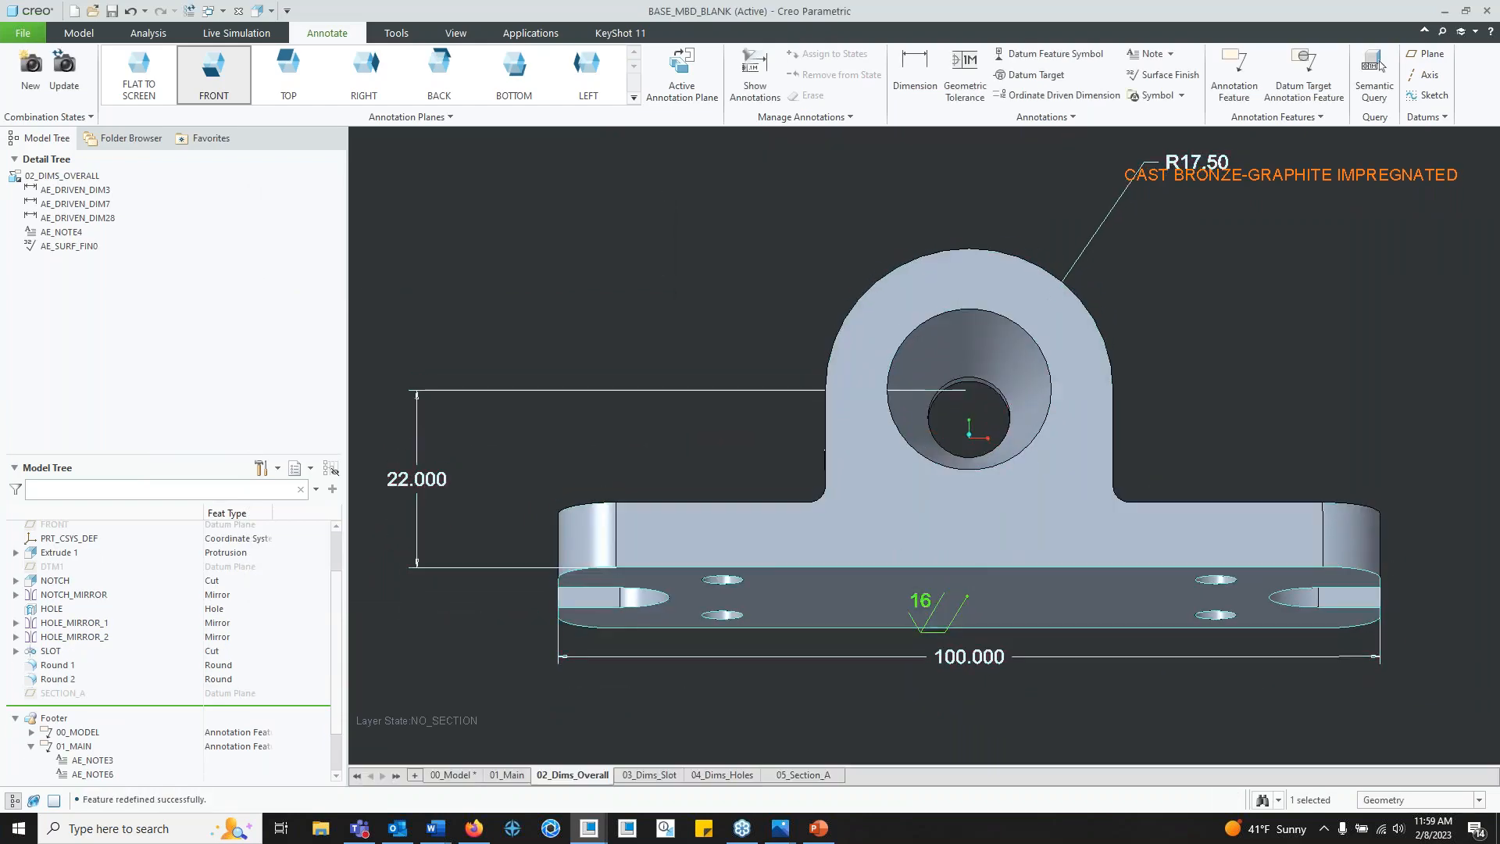
# Step: Move the surface finish symbol closer to the base's underside, above the overall width dimension line
pyautogui.click(911, 625)
pyautogui.moveTo(912, 631); pyautogui.dragTo(895, 168, button='middle')
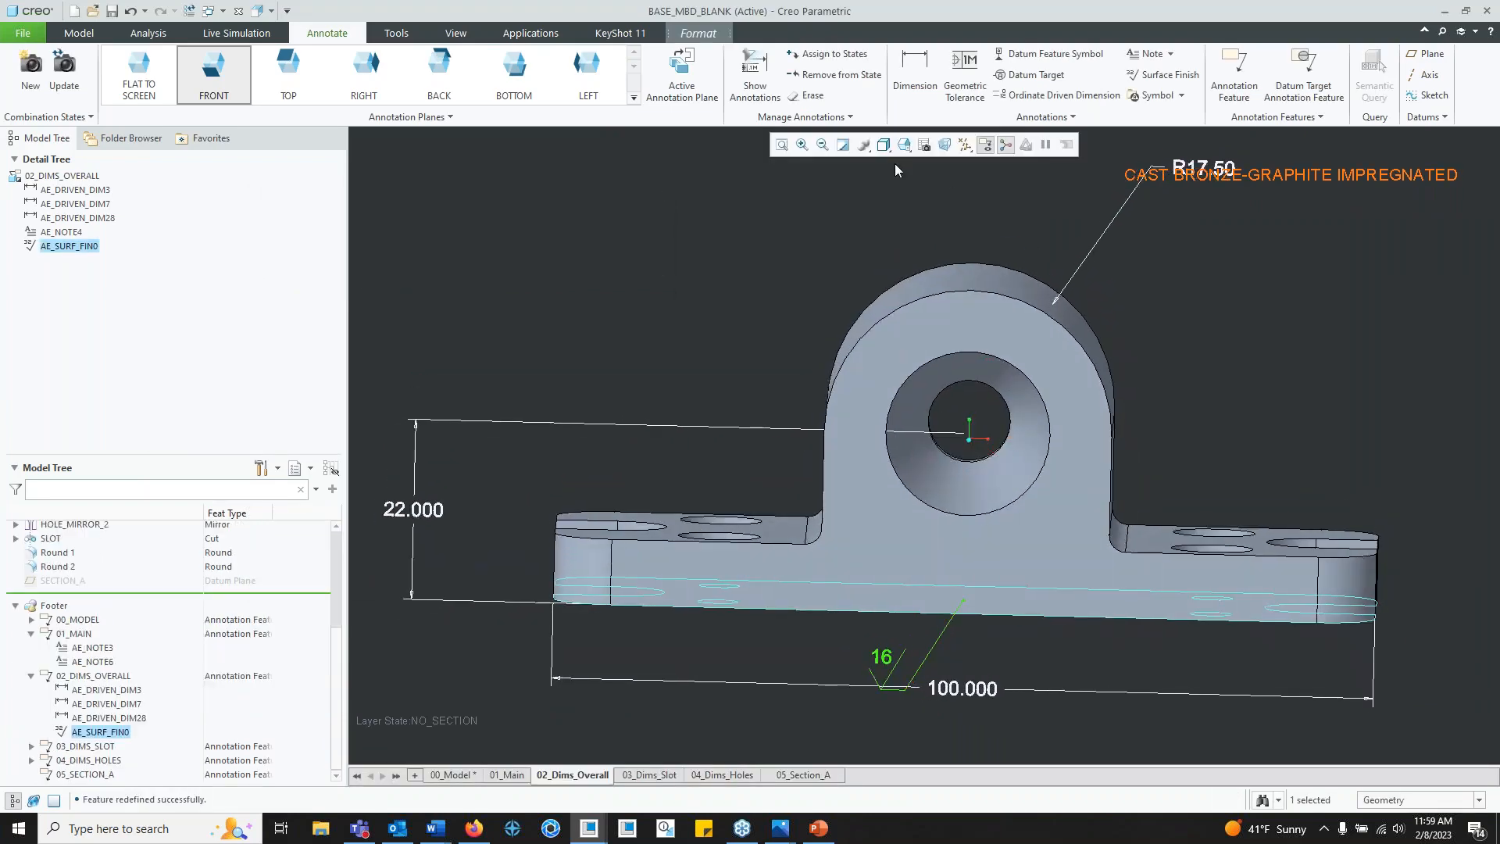
pyautogui.click(582, 782)
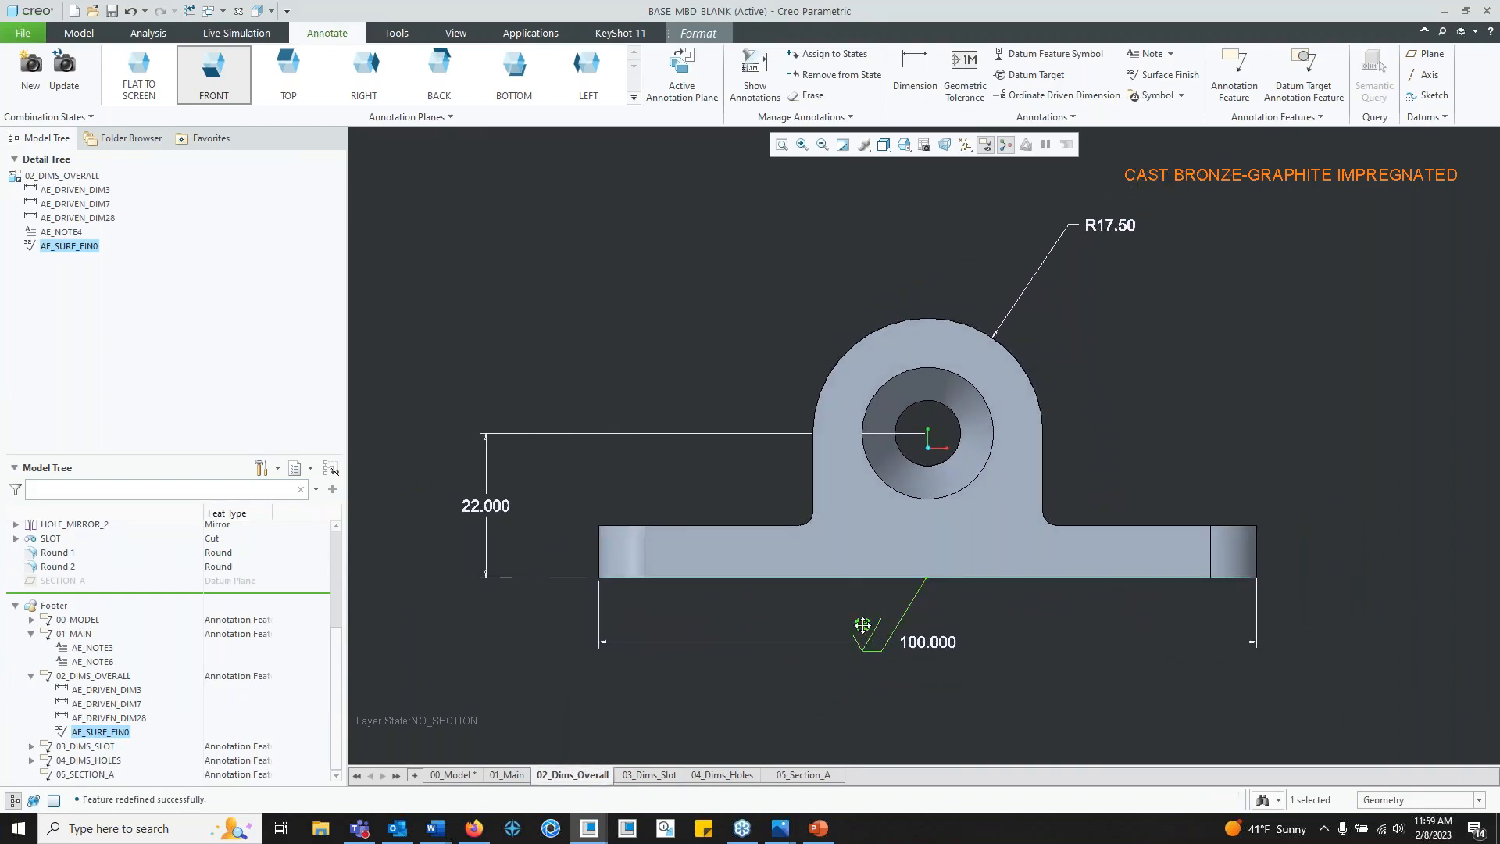
pyautogui.moveTo(864, 624); pyautogui.dragTo(851, 603)
pyautogui.click(1110, 225)
pyautogui.moveTo(1155, 348)
pyautogui.mouseDown(button='middle')
pyautogui.moveTo(1155, 366)
pyautogui.moveTo(1218, 322)
pyautogui.moveTo(1122, 322)
pyautogui.moveTo(1108, 367)
pyautogui.mouseUp(button='middle')
pyautogui.click(1151, 337)
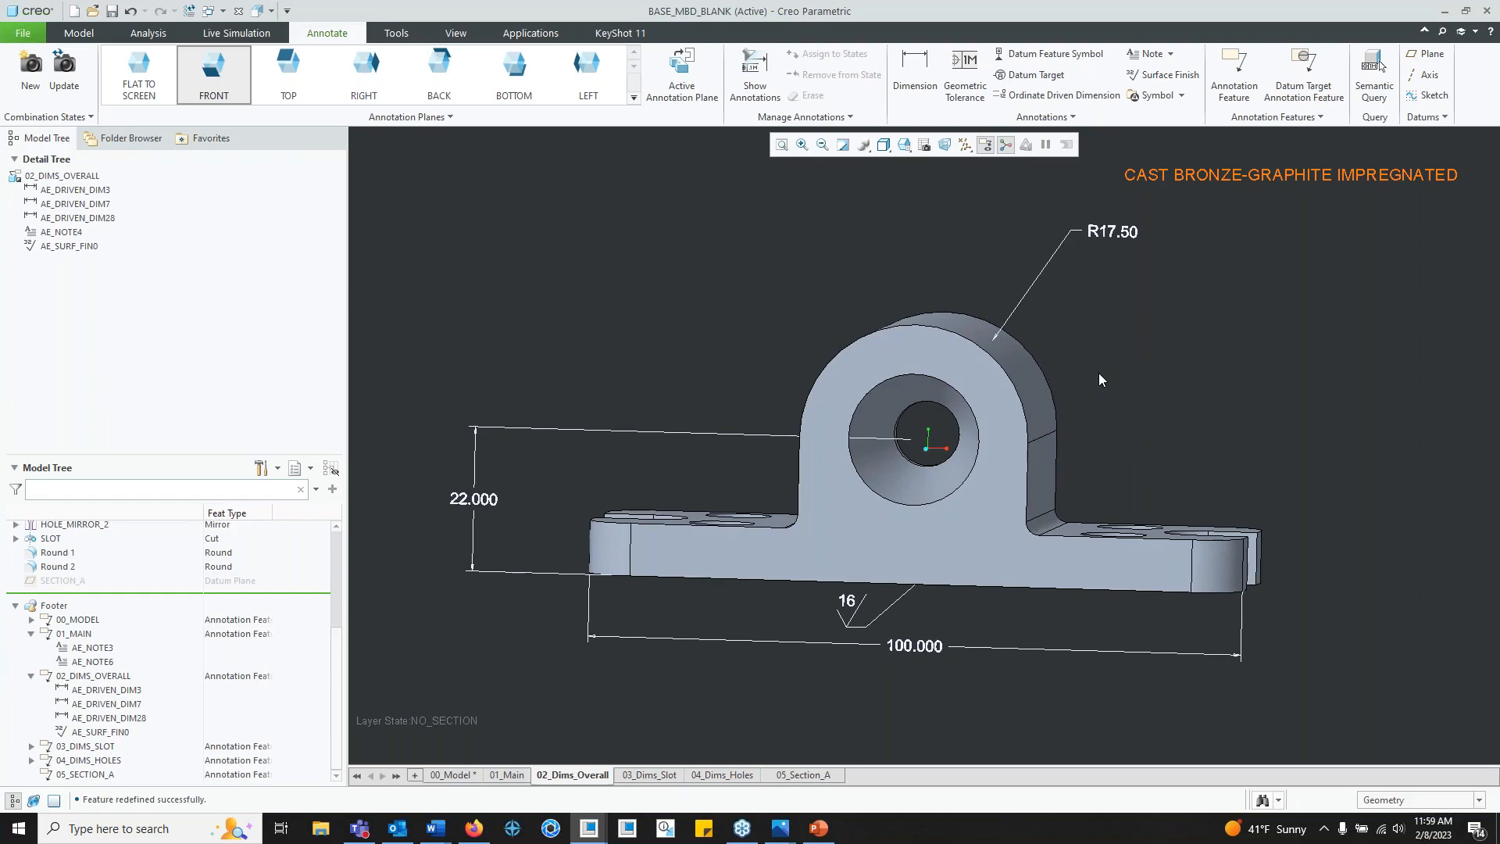
pyautogui.moveTo(937, 468)
pyautogui.mouseDown(button='middle')
pyautogui.moveTo(949, 463)
pyautogui.moveTo(905, 469)
pyautogui.mouseUp(button='middle')
# Step: Activate the 03_Dims_Slot combination state and open the 03_DIMS_SLOT annotation feature's definition for editing
pyautogui.click(649, 774)
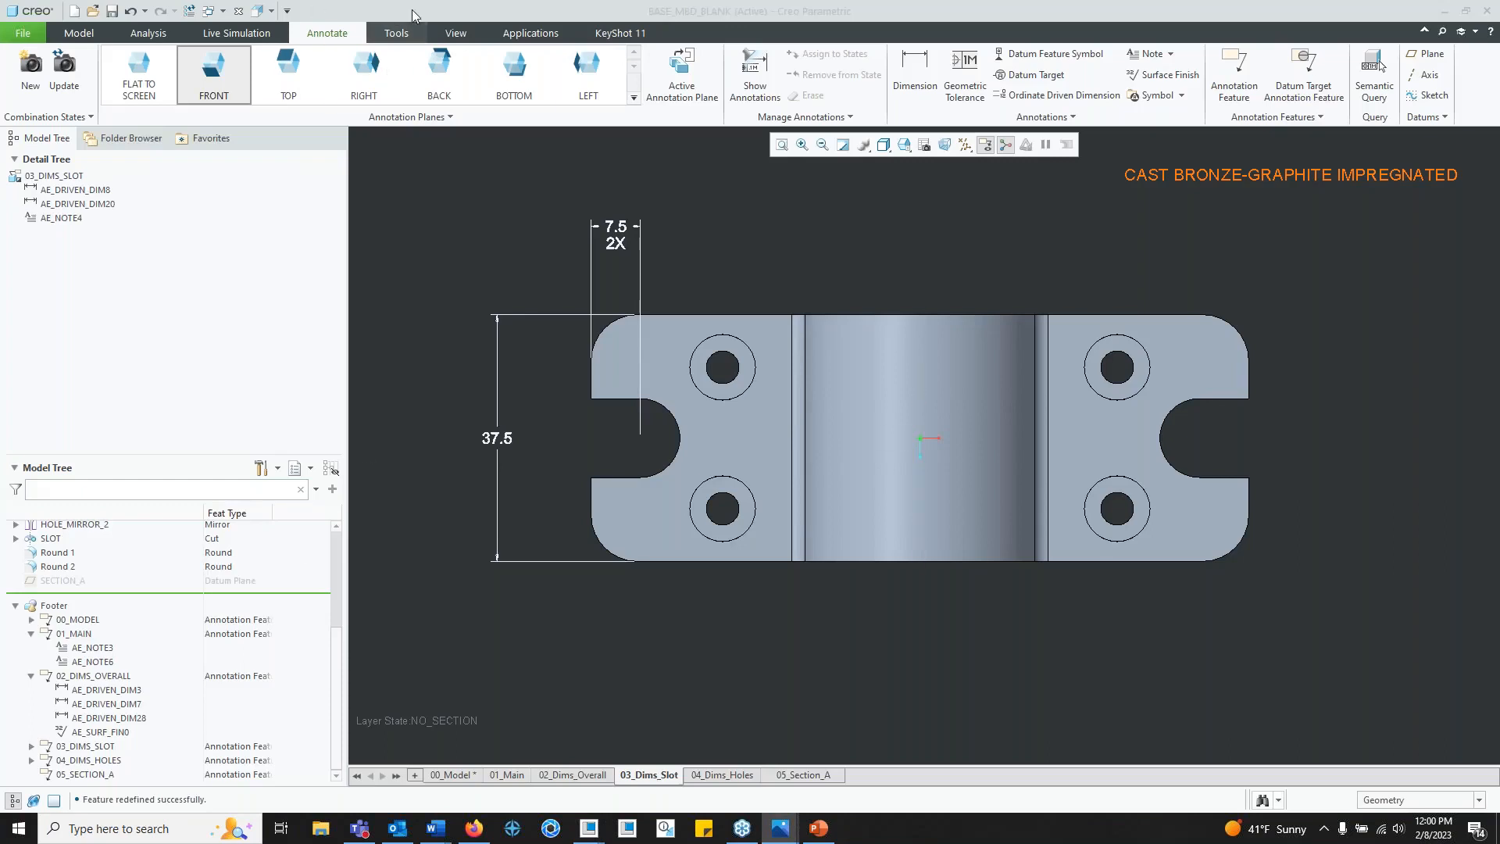
pyautogui.click(483, 7)
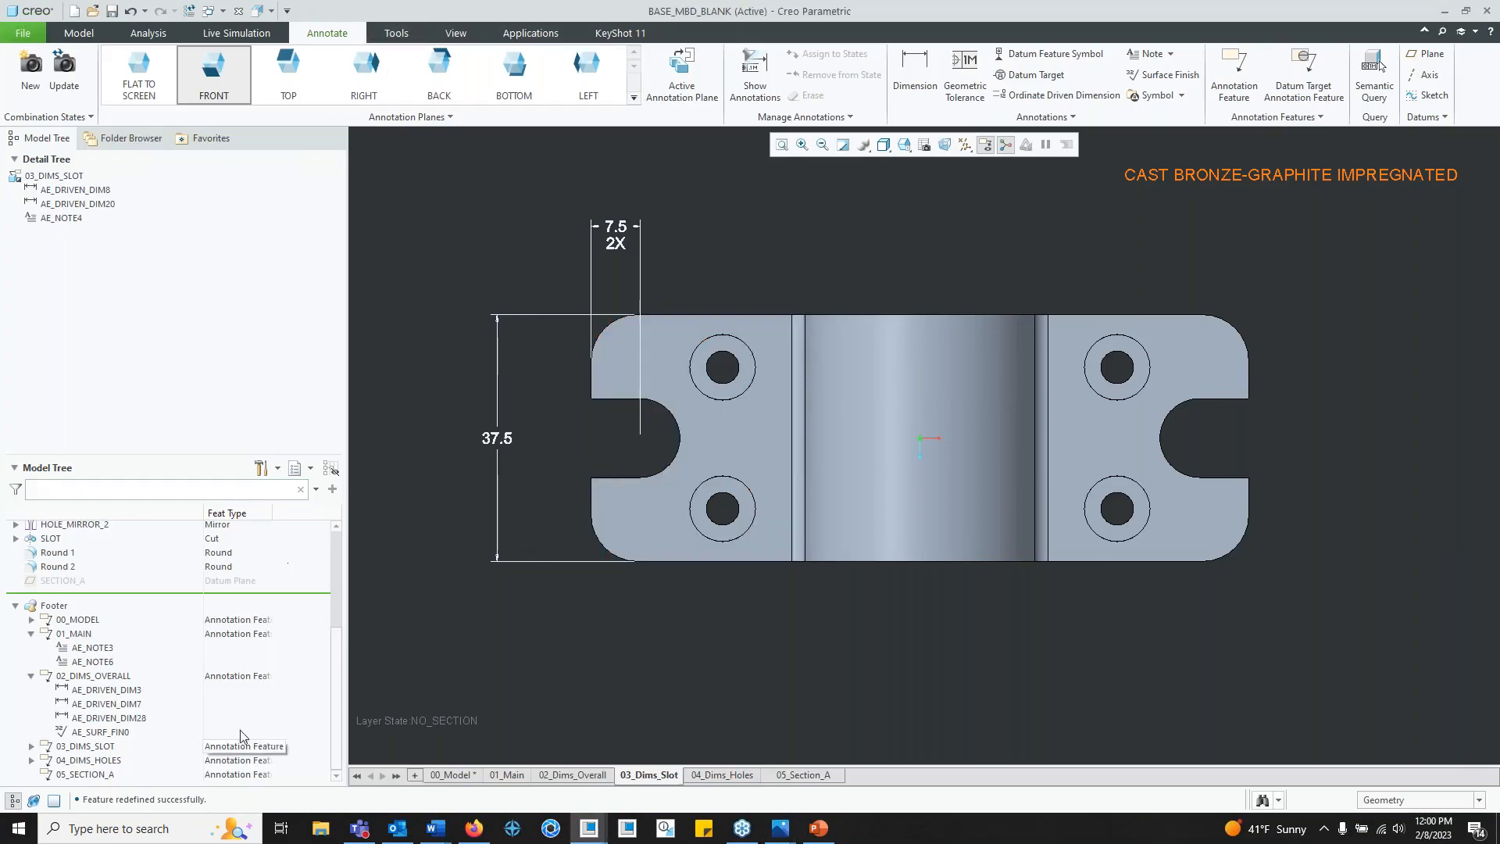
pyautogui.click(86, 746)
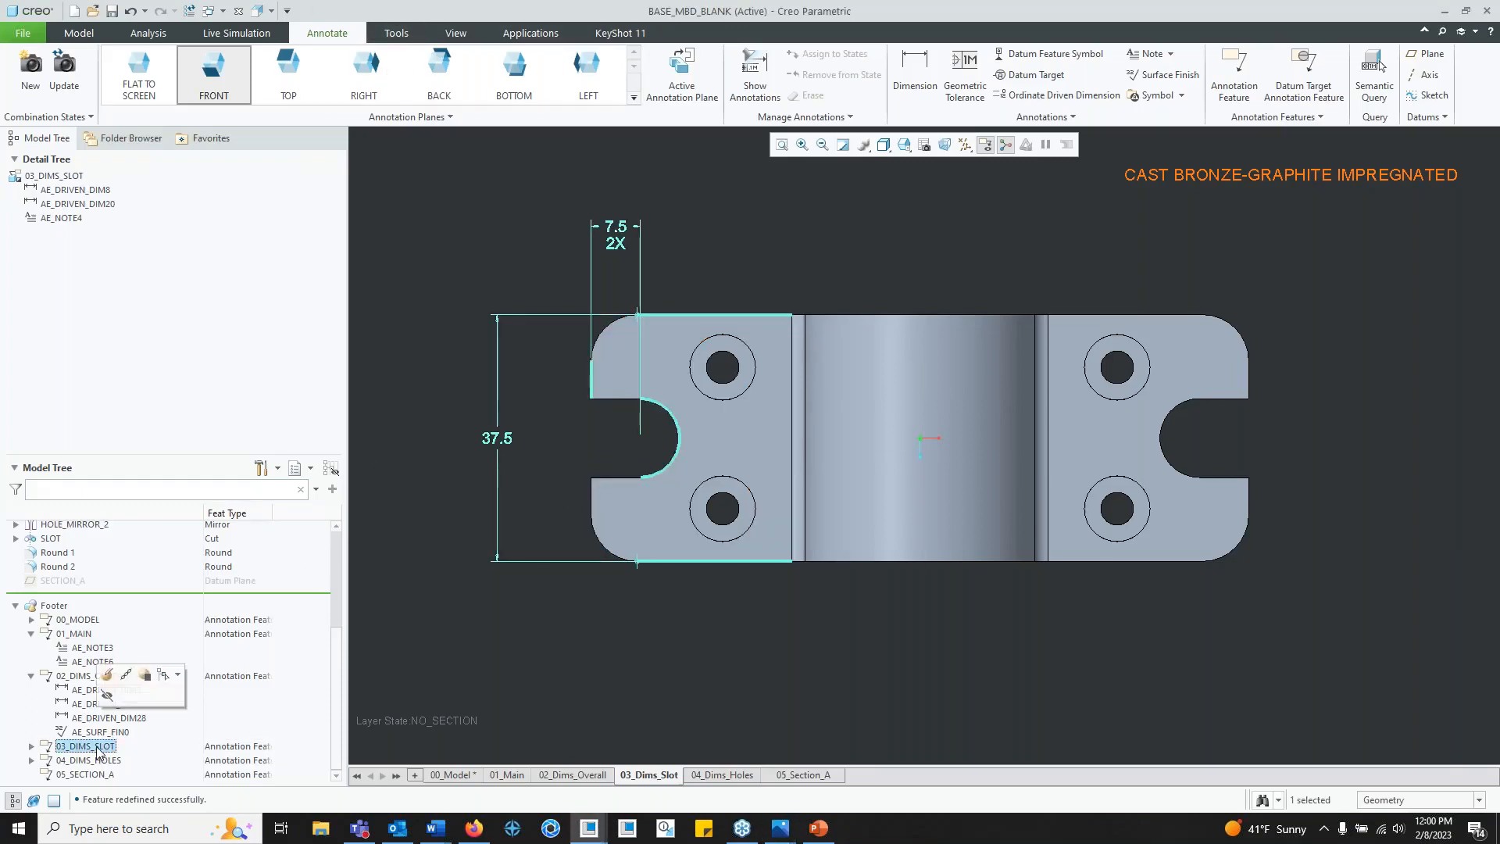
pyautogui.click(107, 681)
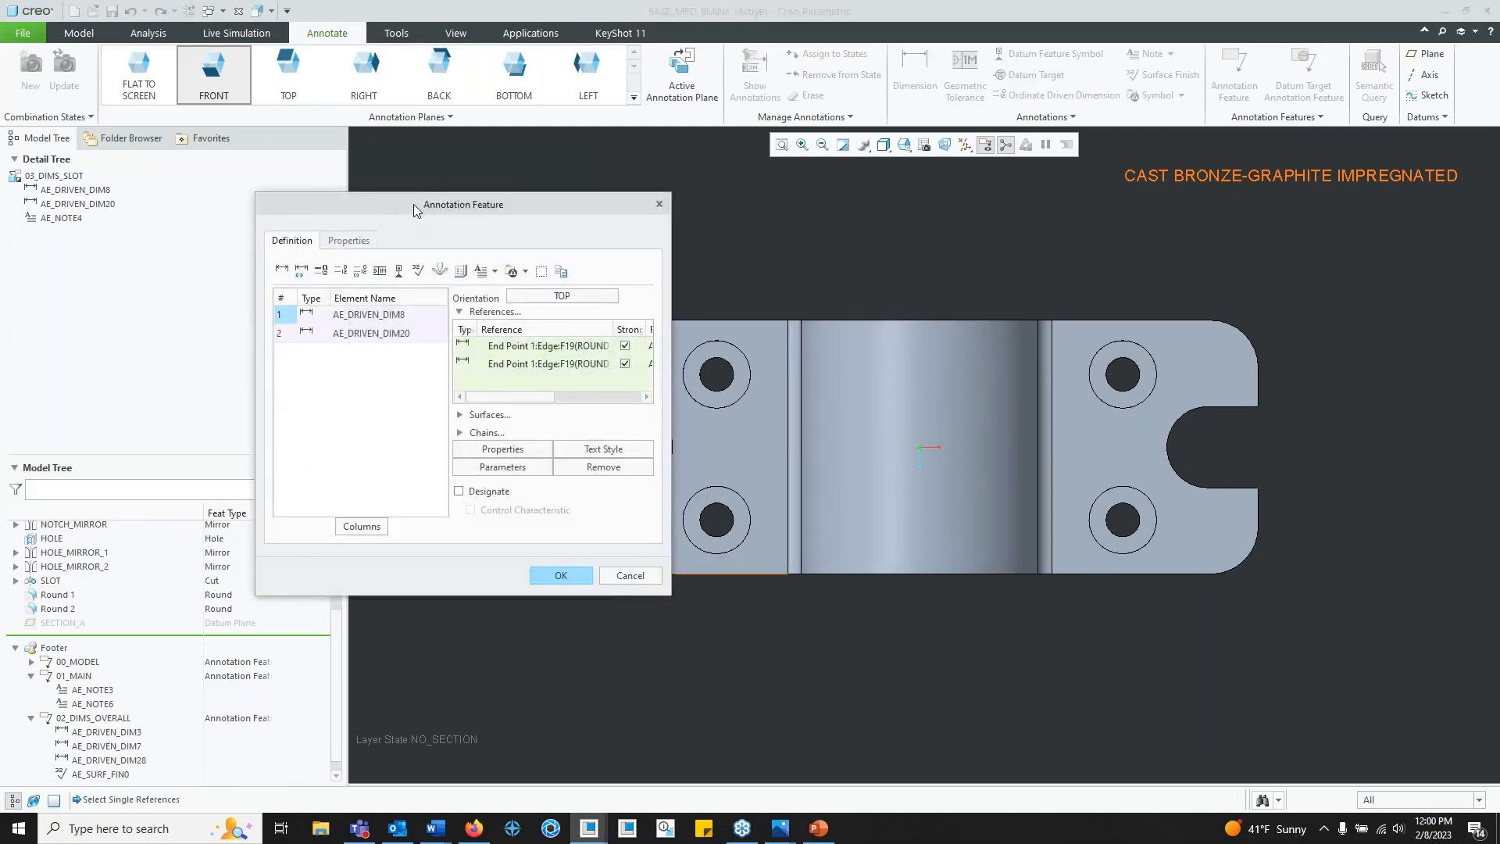
pyautogui.moveTo(414, 204); pyautogui.dragTo(1092, 235)
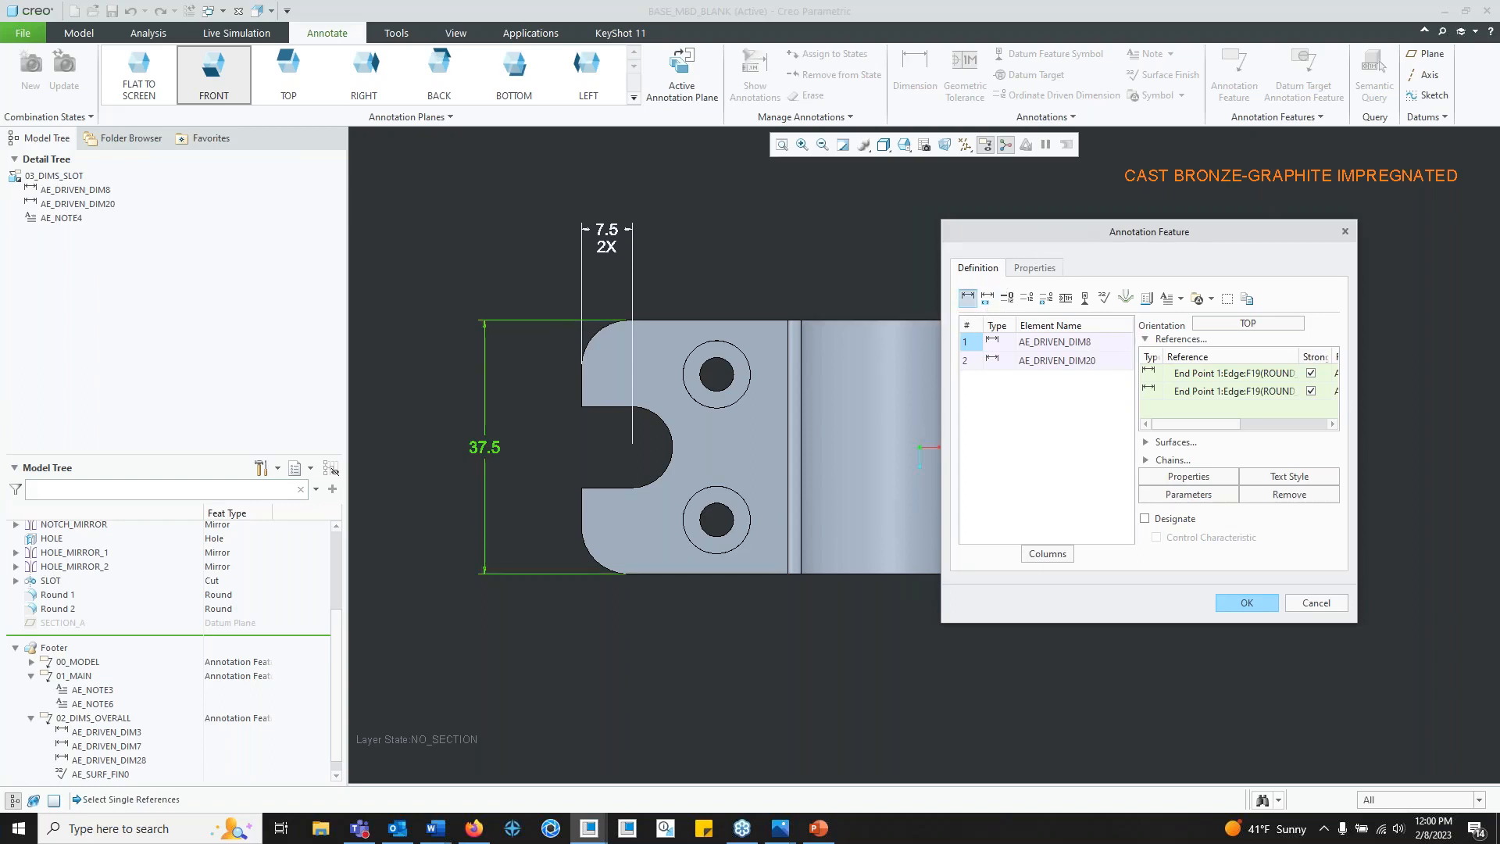
# Step: Try to dimension from the base's long front edge to the slot's arc on the FRONT annotation plane
pyautogui.click(967, 297)
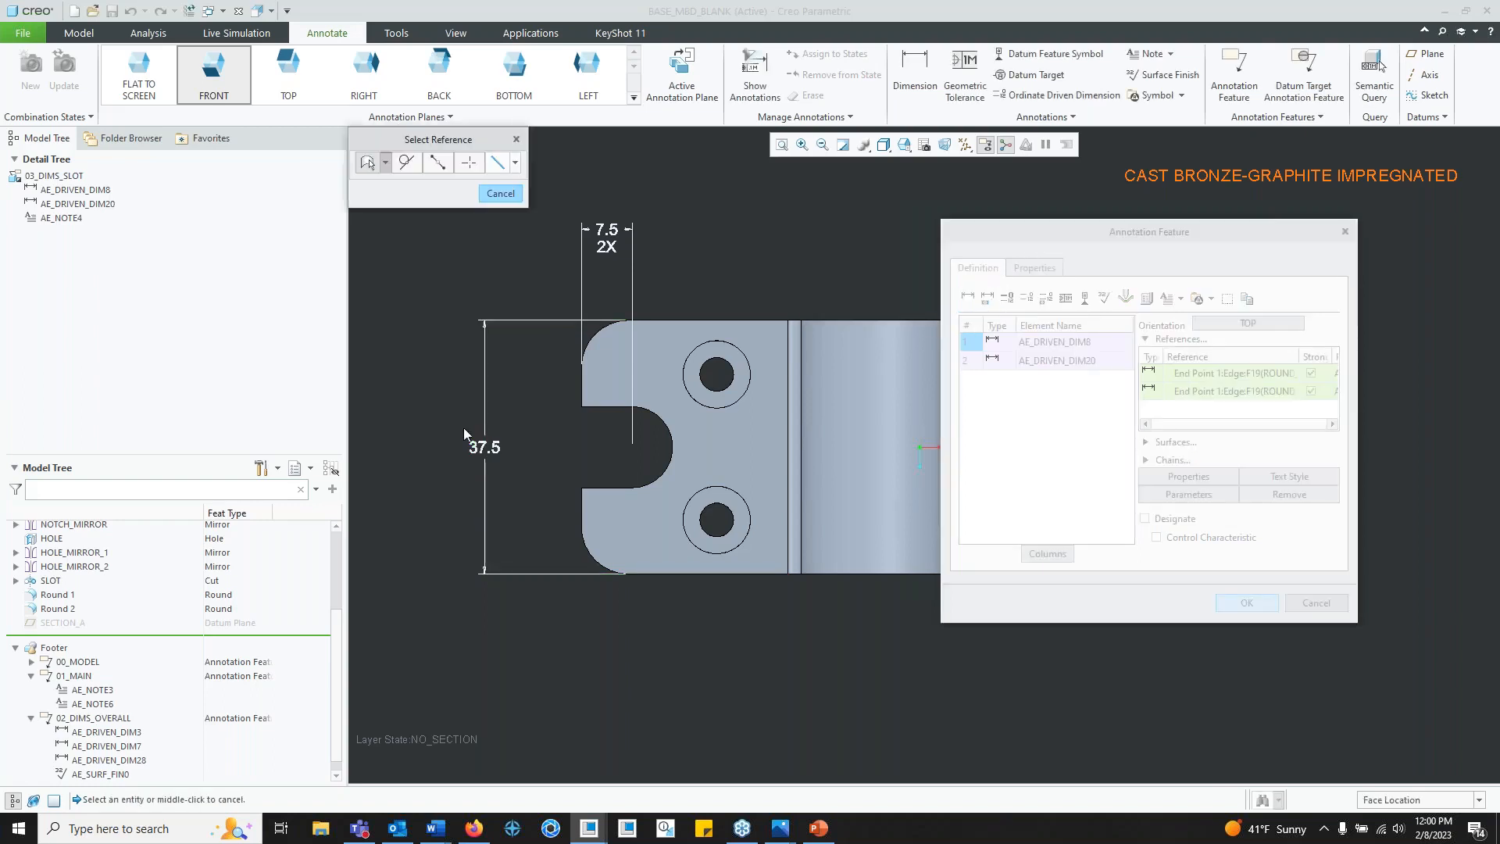
pyautogui.click(386, 163)
pyautogui.click(379, 190)
pyautogui.moveTo(730, 596); pyautogui.dragTo(641, 555, button='middle')
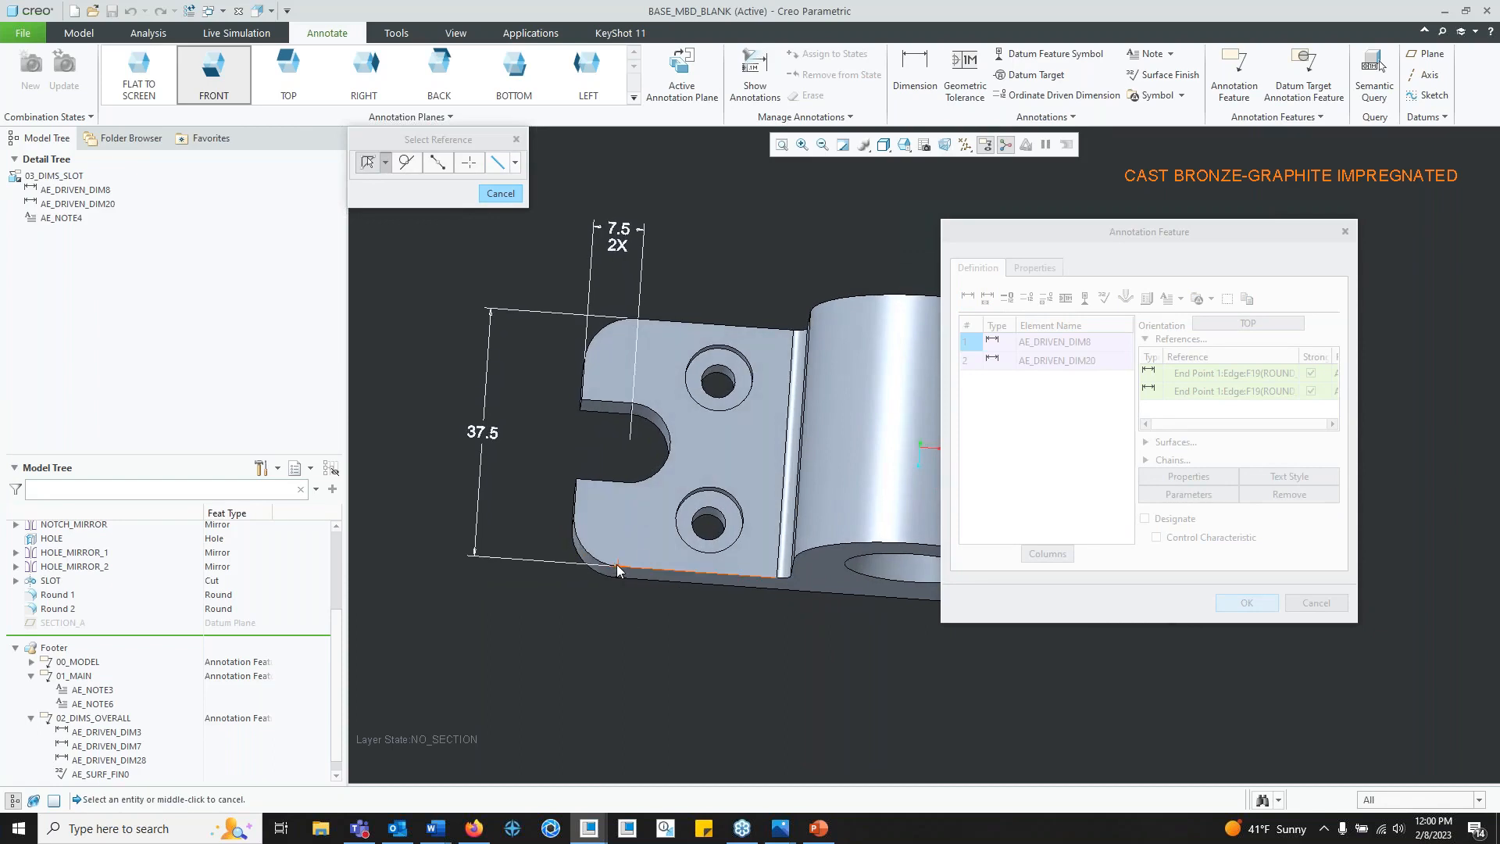
pyautogui.click(617, 564)
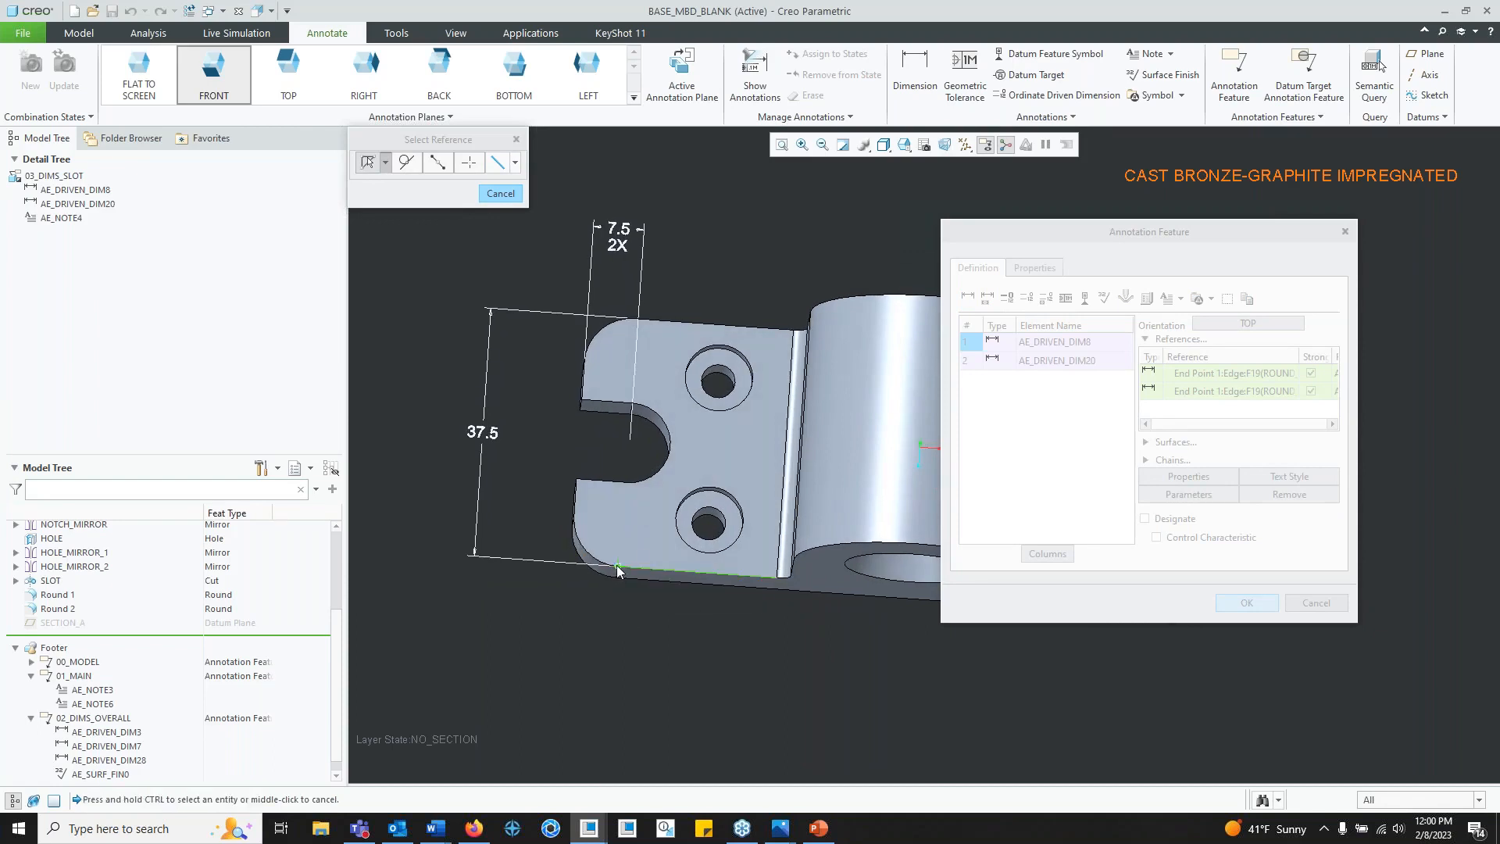
pyautogui.keyDown('ctrl'); pyautogui.click(660, 457); pyautogui.keyUp('ctrl')
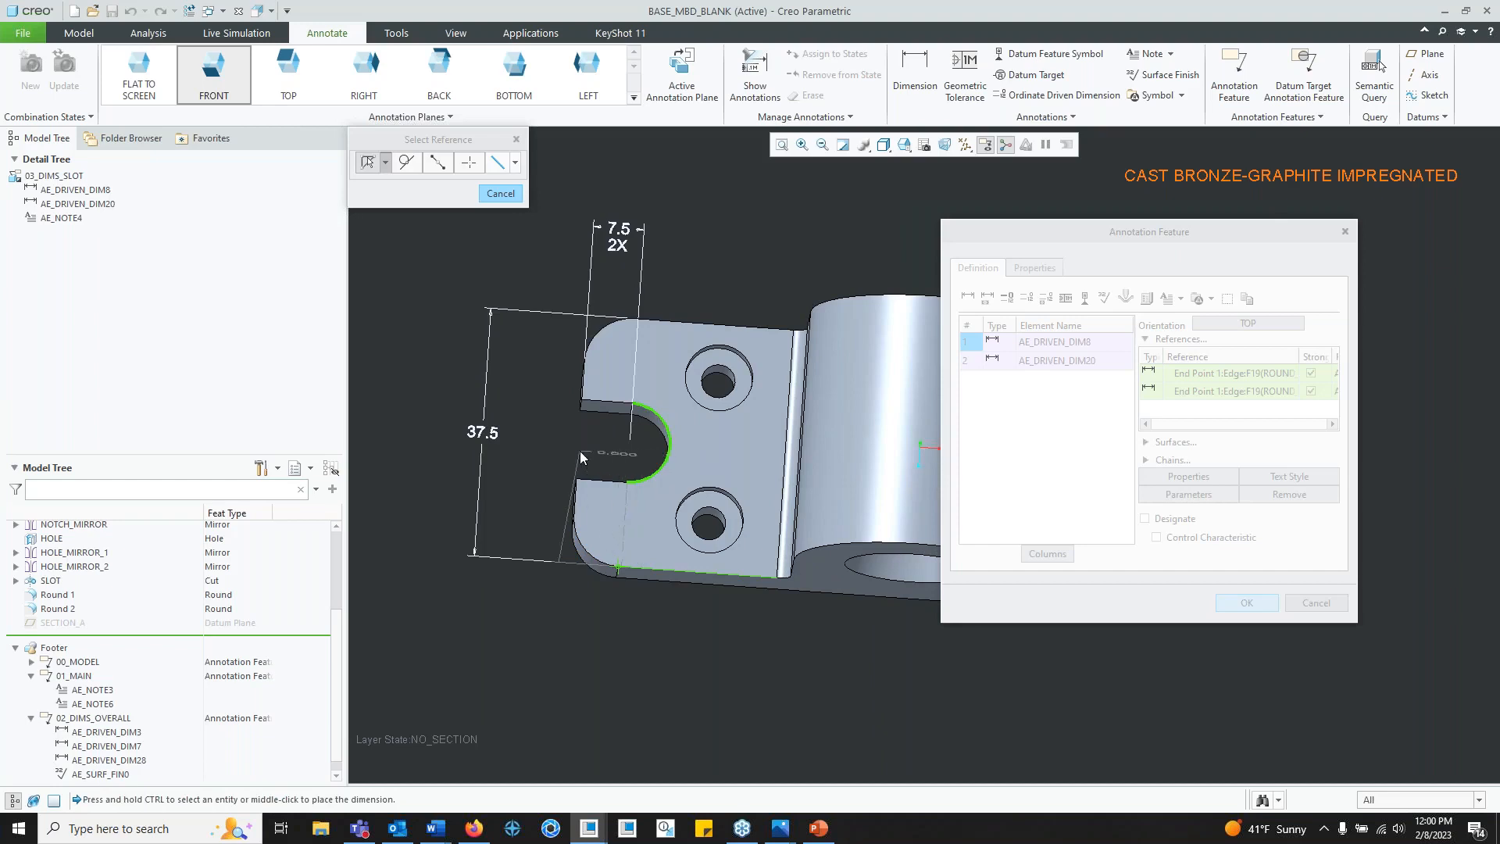
pyautogui.middleClick(629, 449)
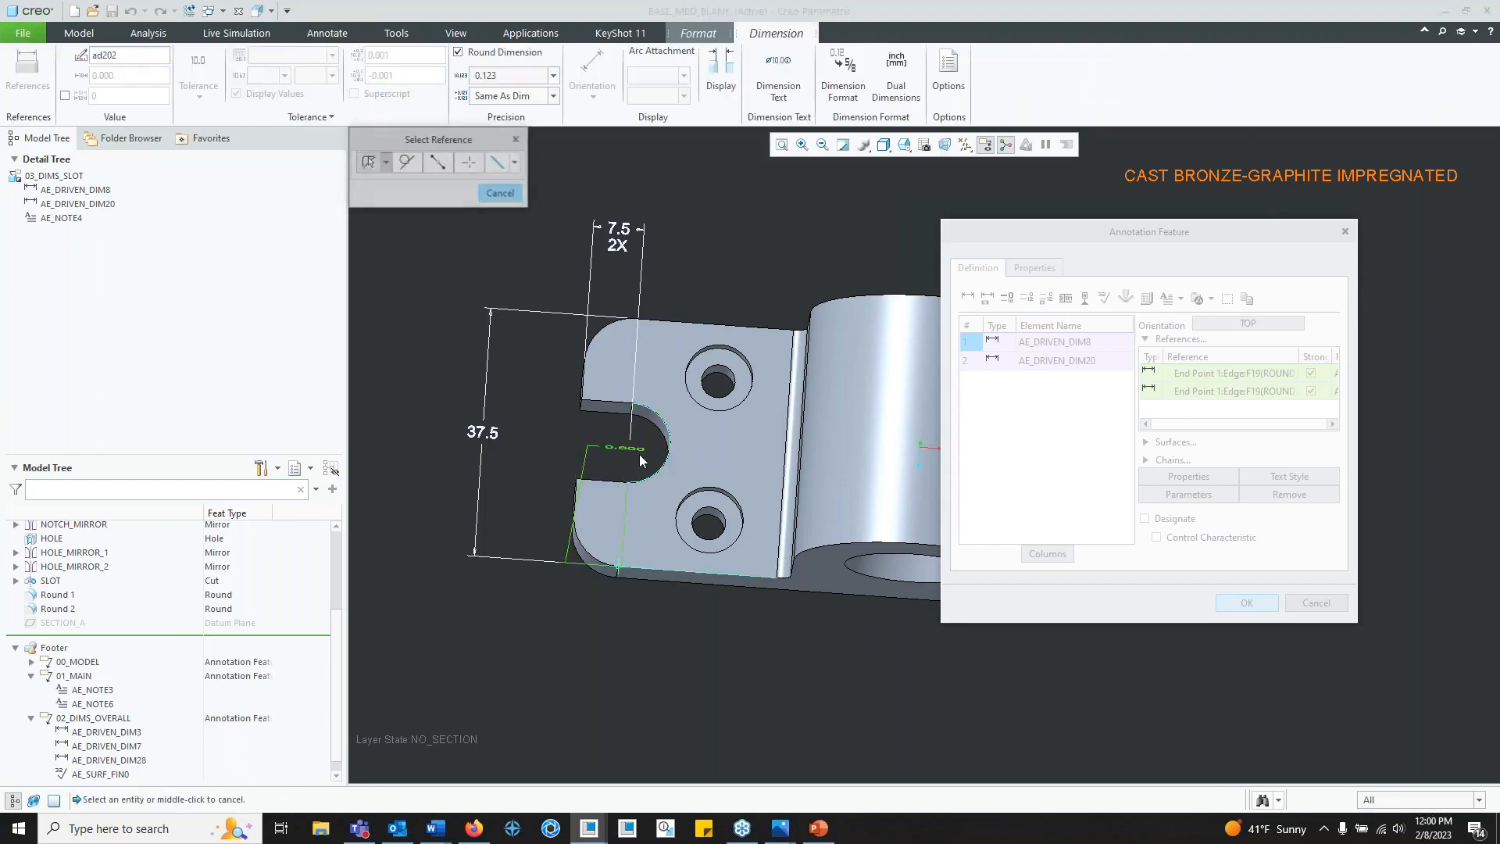
pyautogui.click(492, 194)
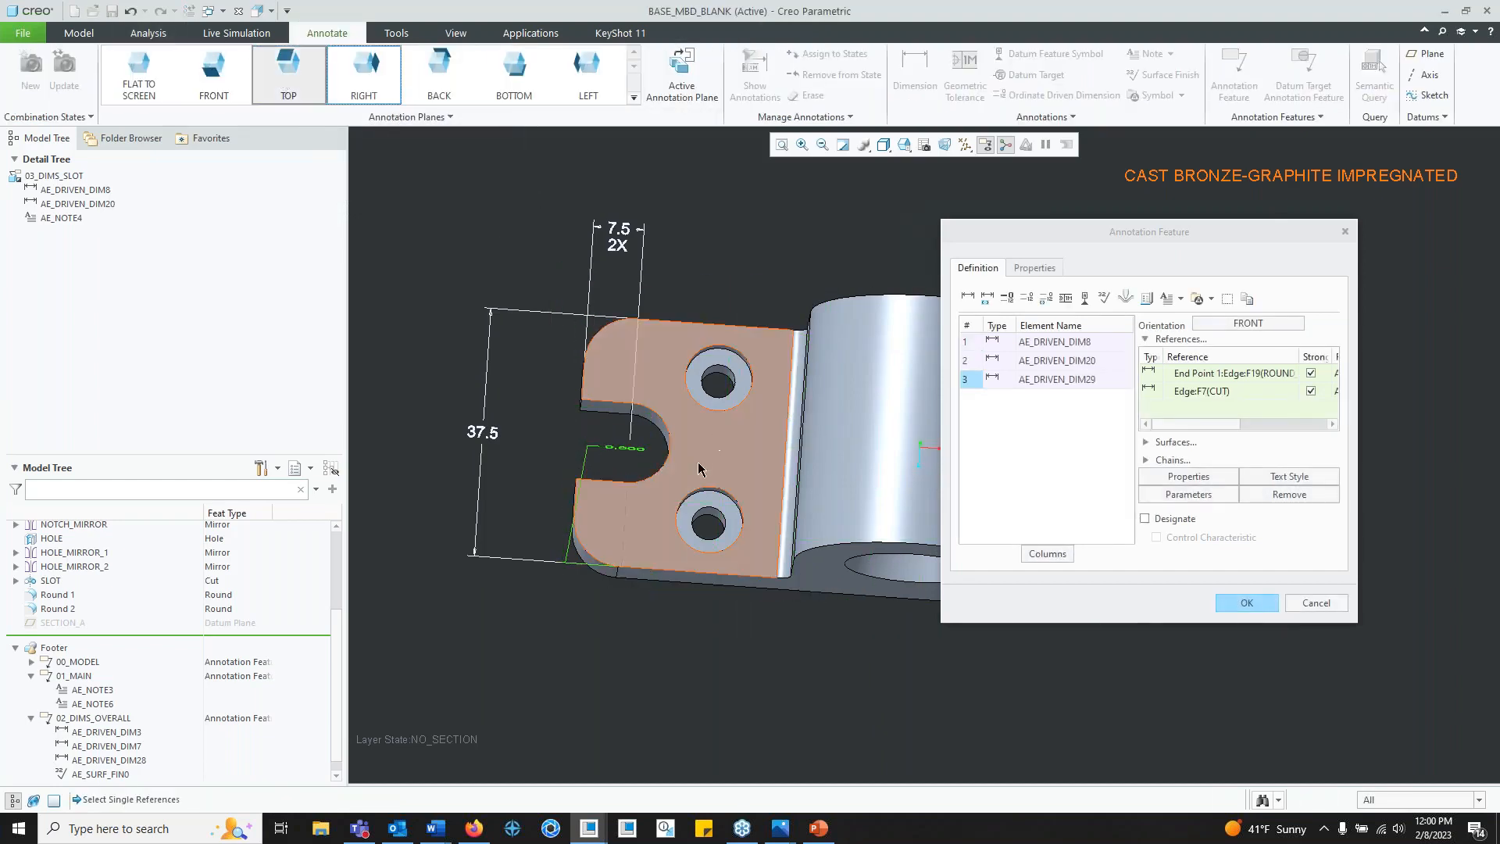
pyautogui.hotkey('ctrl', 'z')
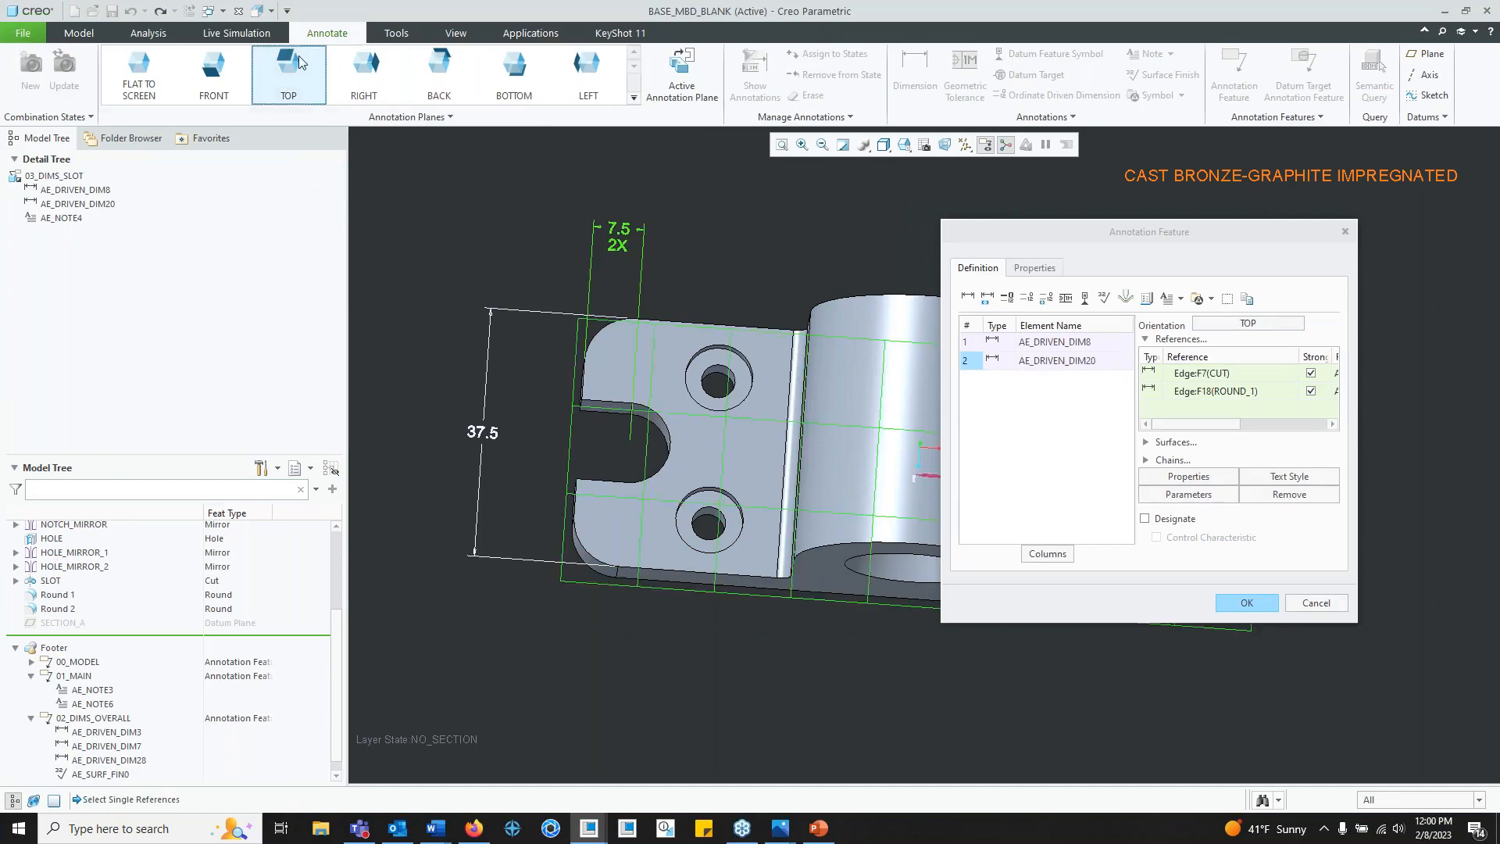
# Step: On the TOP annotation plane, dimension the distance from the base's long front edge to the slot arc's center
pyautogui.click(968, 297)
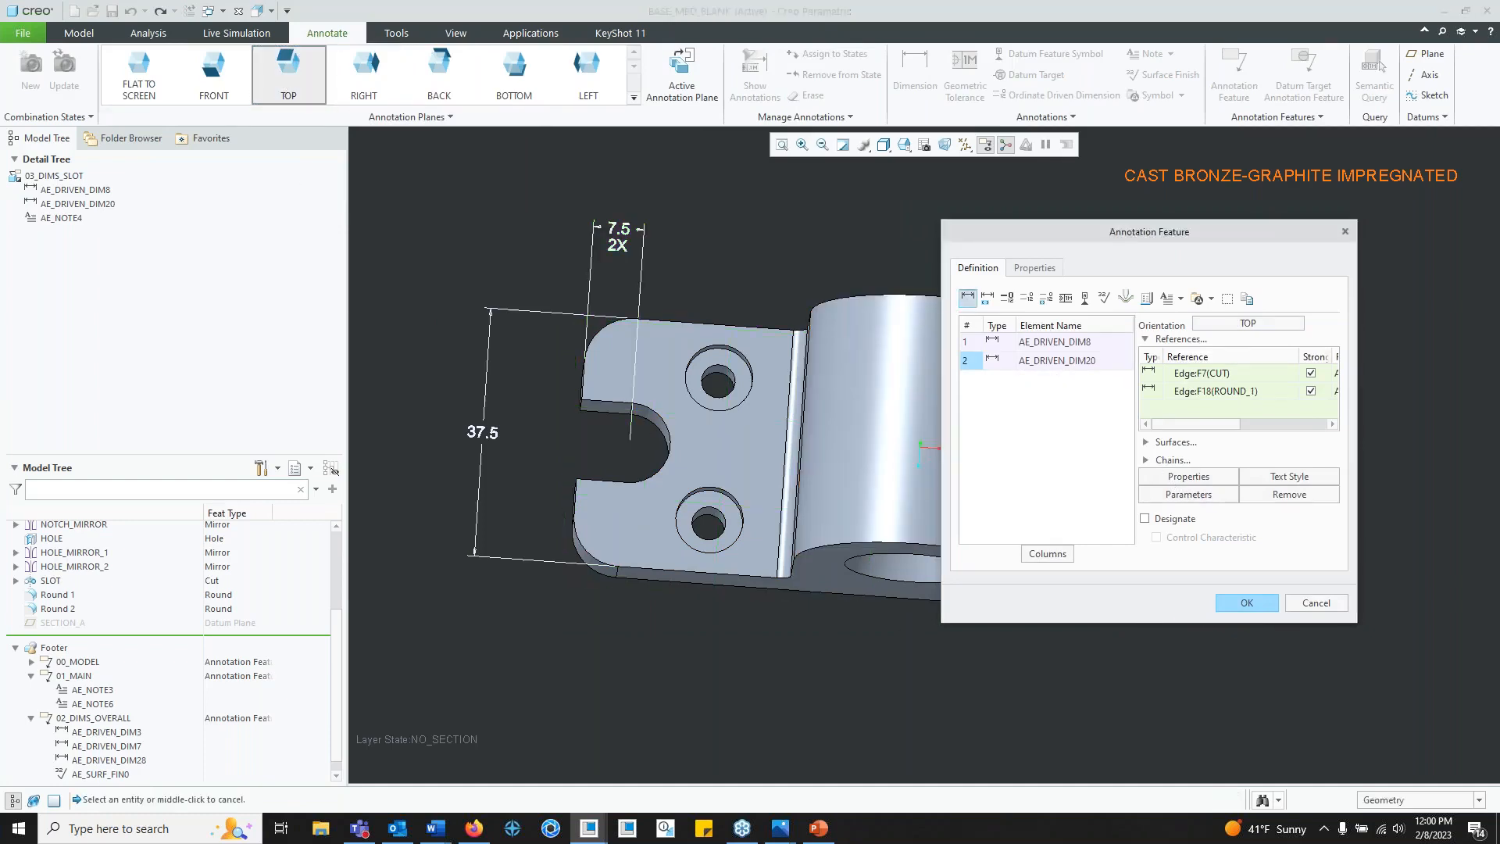
pyautogui.click(617, 574)
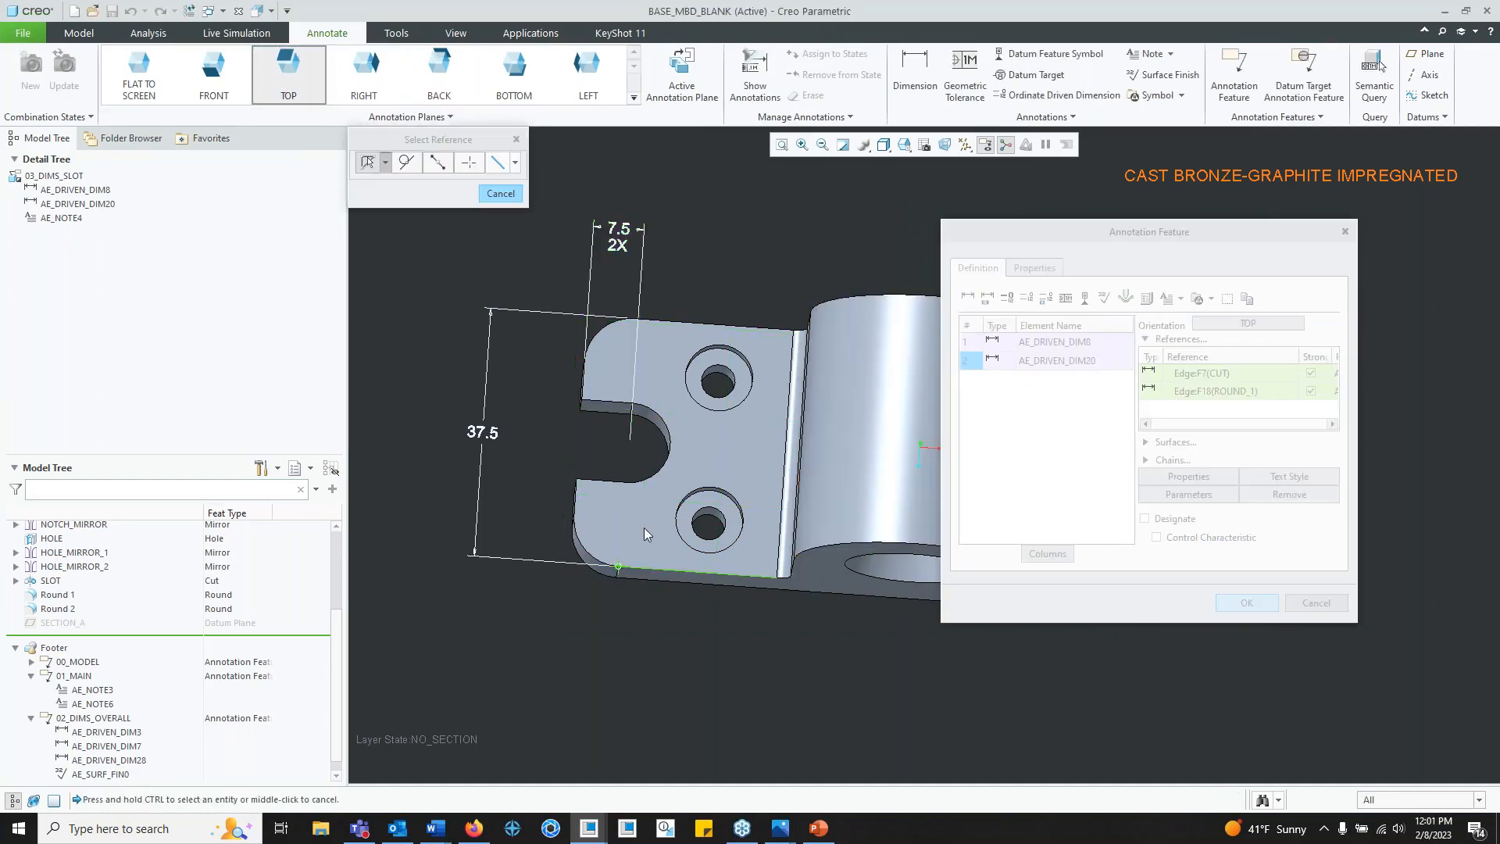
pyautogui.keyDown('ctrl'); pyautogui.click(670, 460); pyautogui.keyUp('ctrl')
pyautogui.middleClick(533, 492)
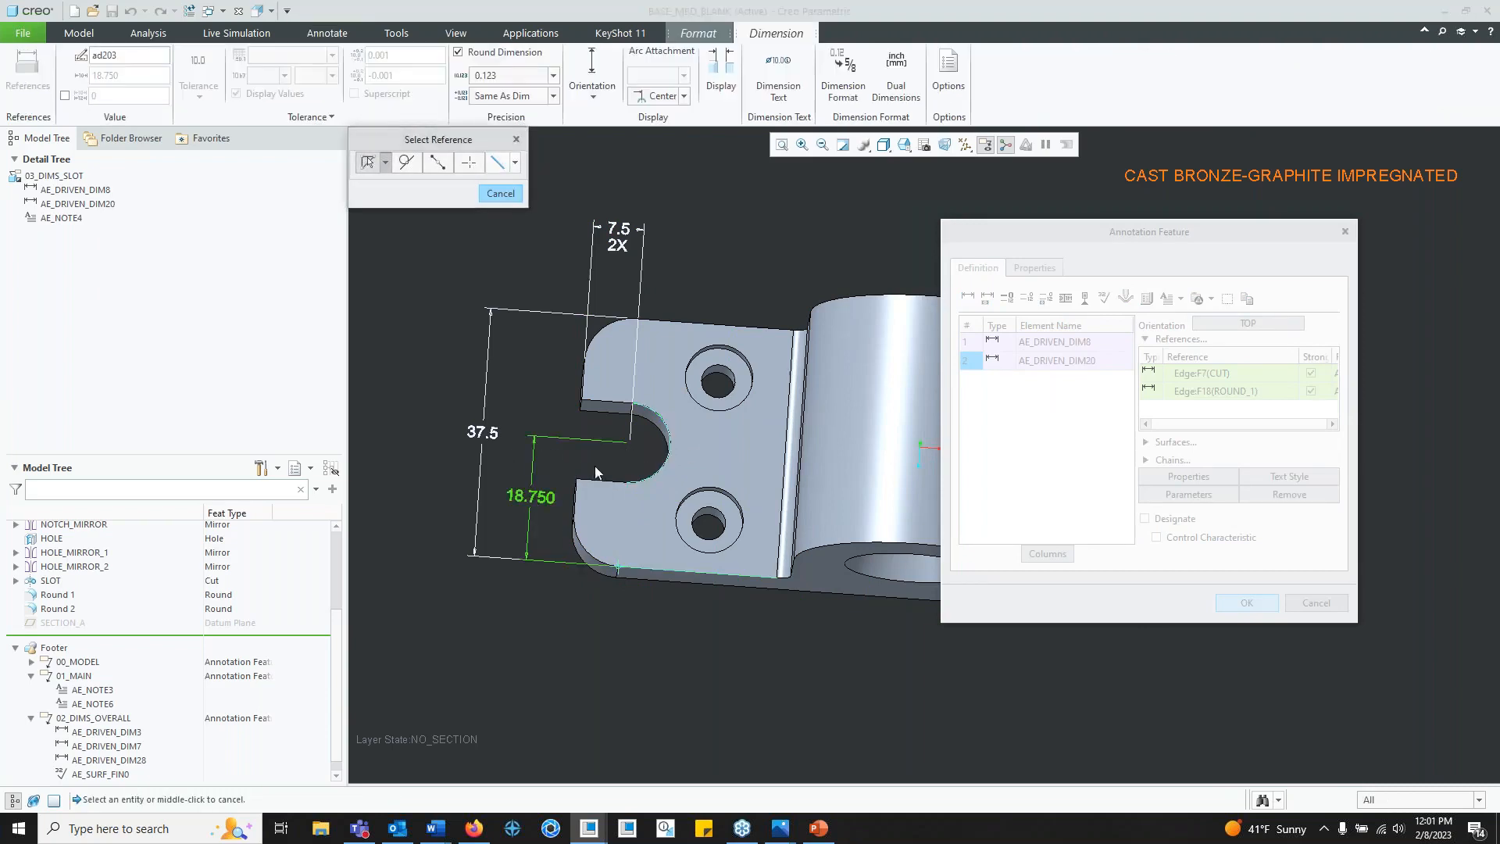
# Step: Add 2X beneath the slot-center dimension's value and finish dimensioning
pyautogui.moveTo(594, 467); pyautogui.dragTo(597, 483, button='middle')
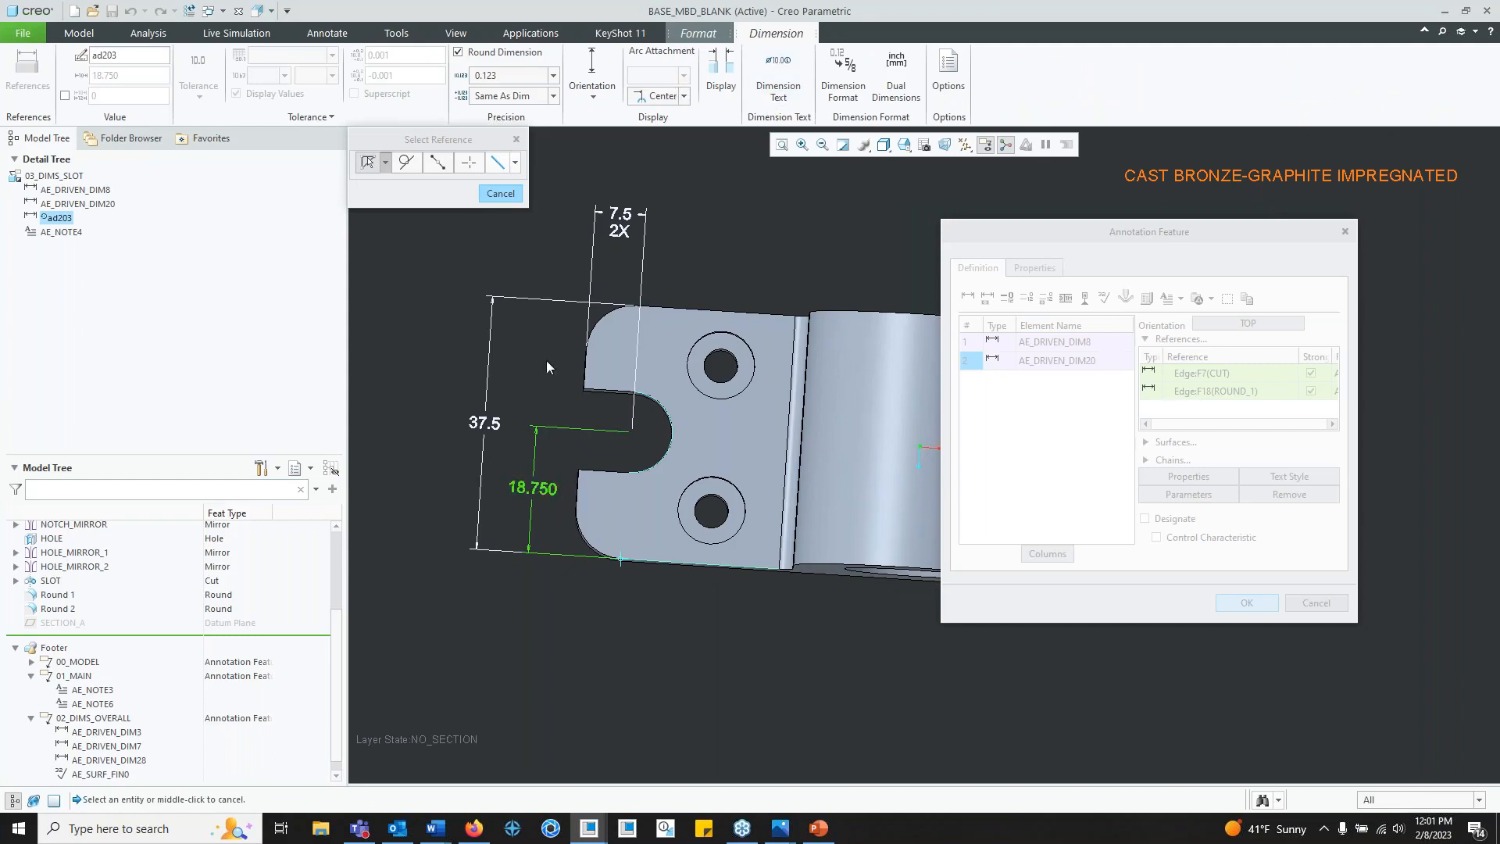
pyautogui.moveTo(587, 474); pyautogui.dragTo(612, 443, button='middle')
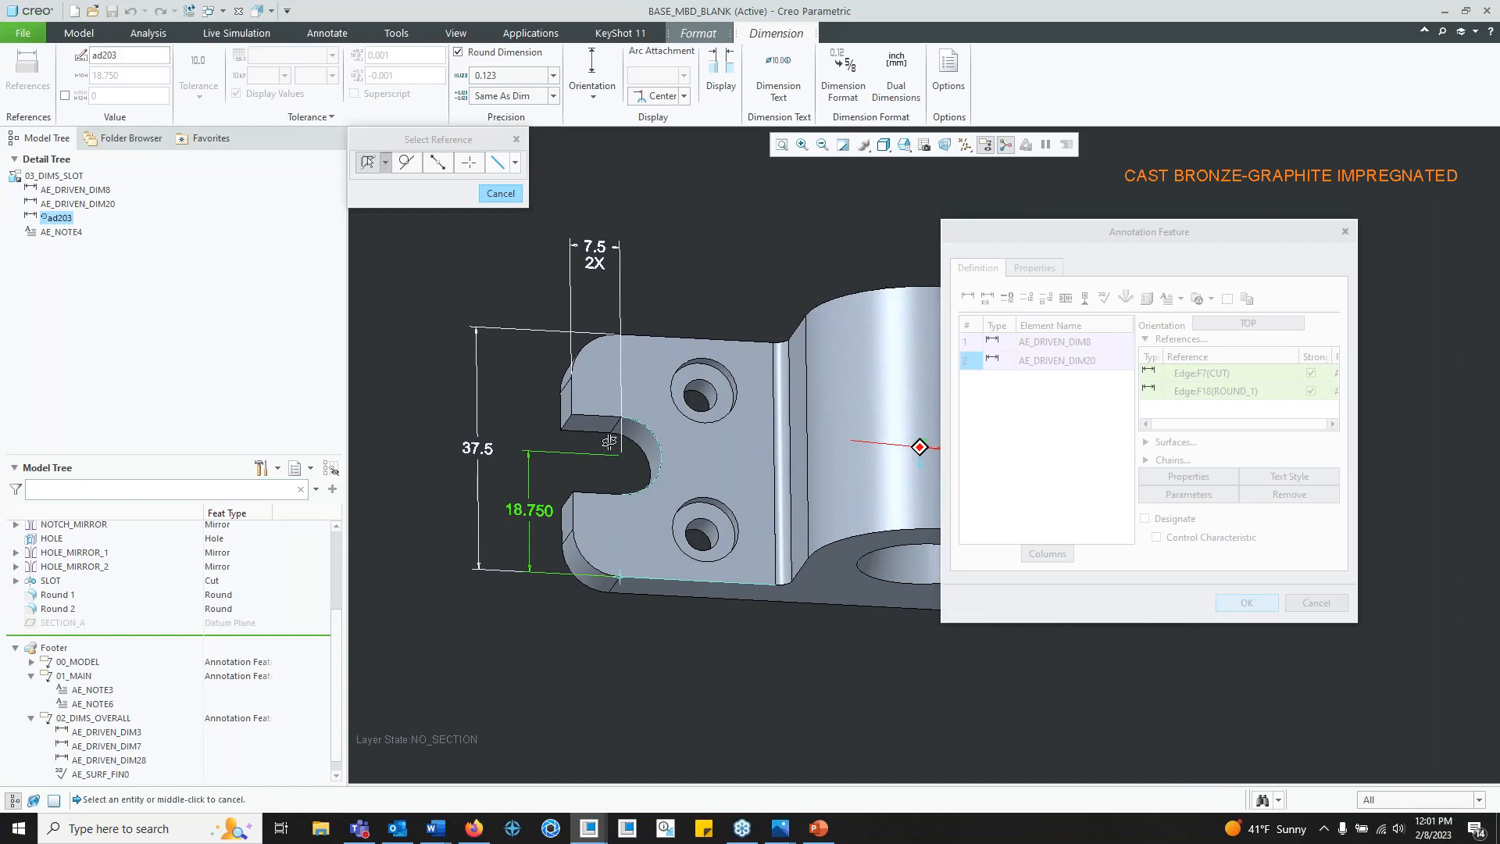
pyautogui.click(780, 94)
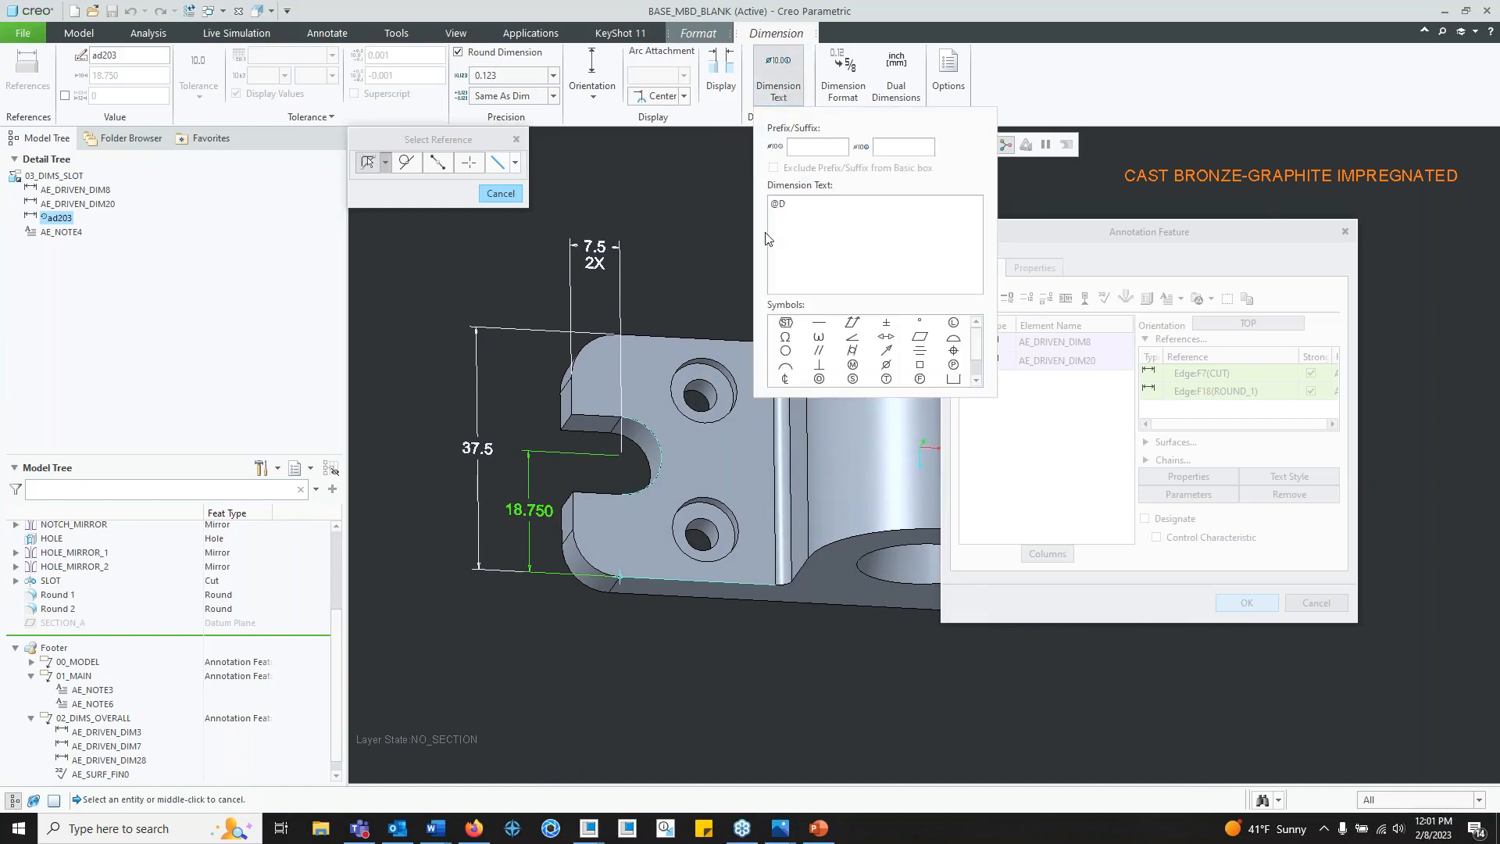
pyautogui.write('2X')
pyautogui.click(779, 75)
pyautogui.click(501, 194)
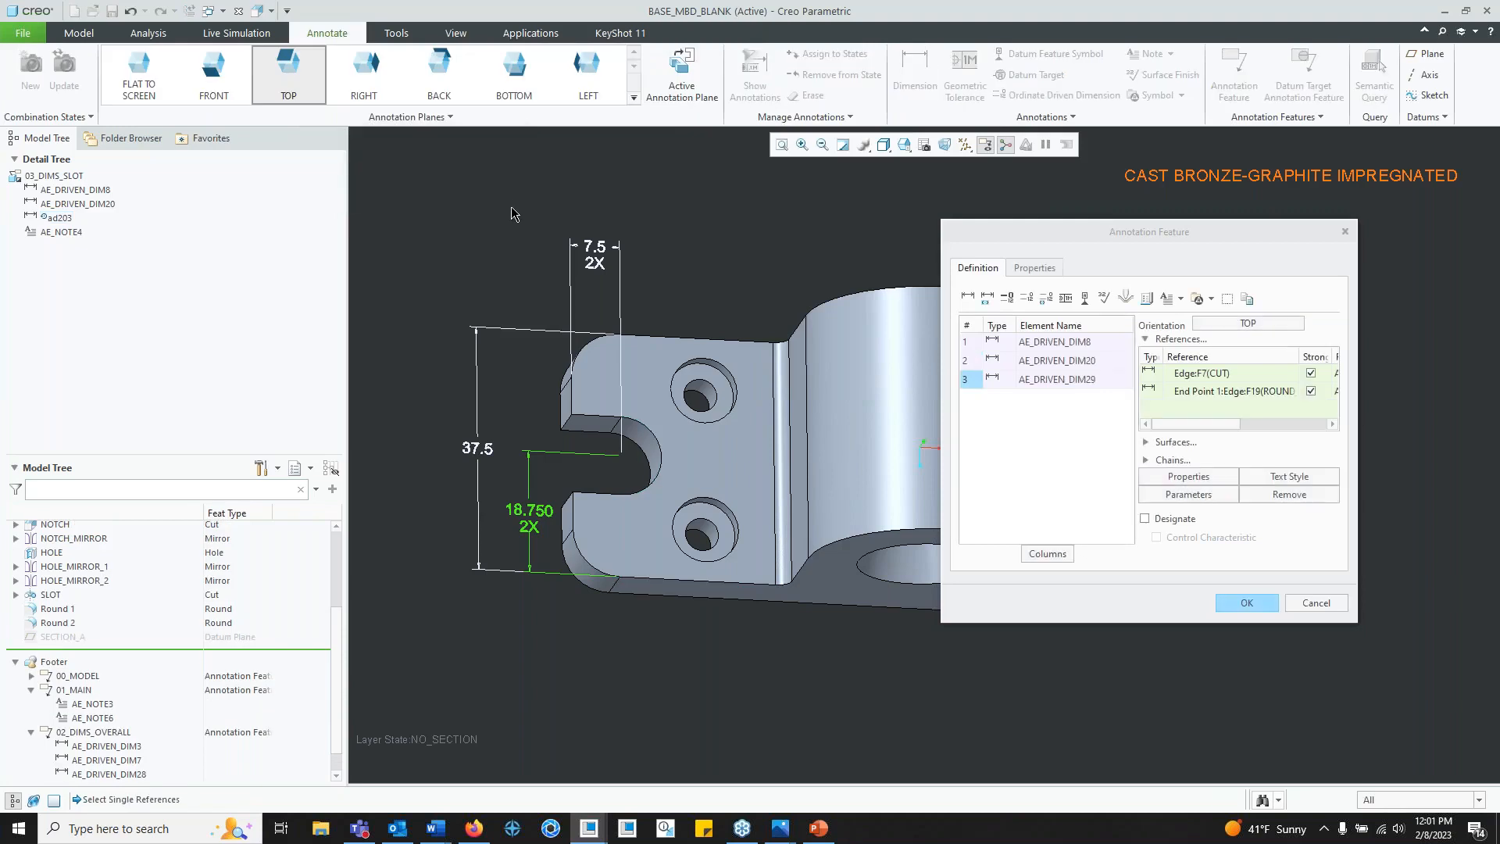
# Step: Add datum feature symbol A to the base's underside on the FRONT annotation plane
pyautogui.click(227, 97)
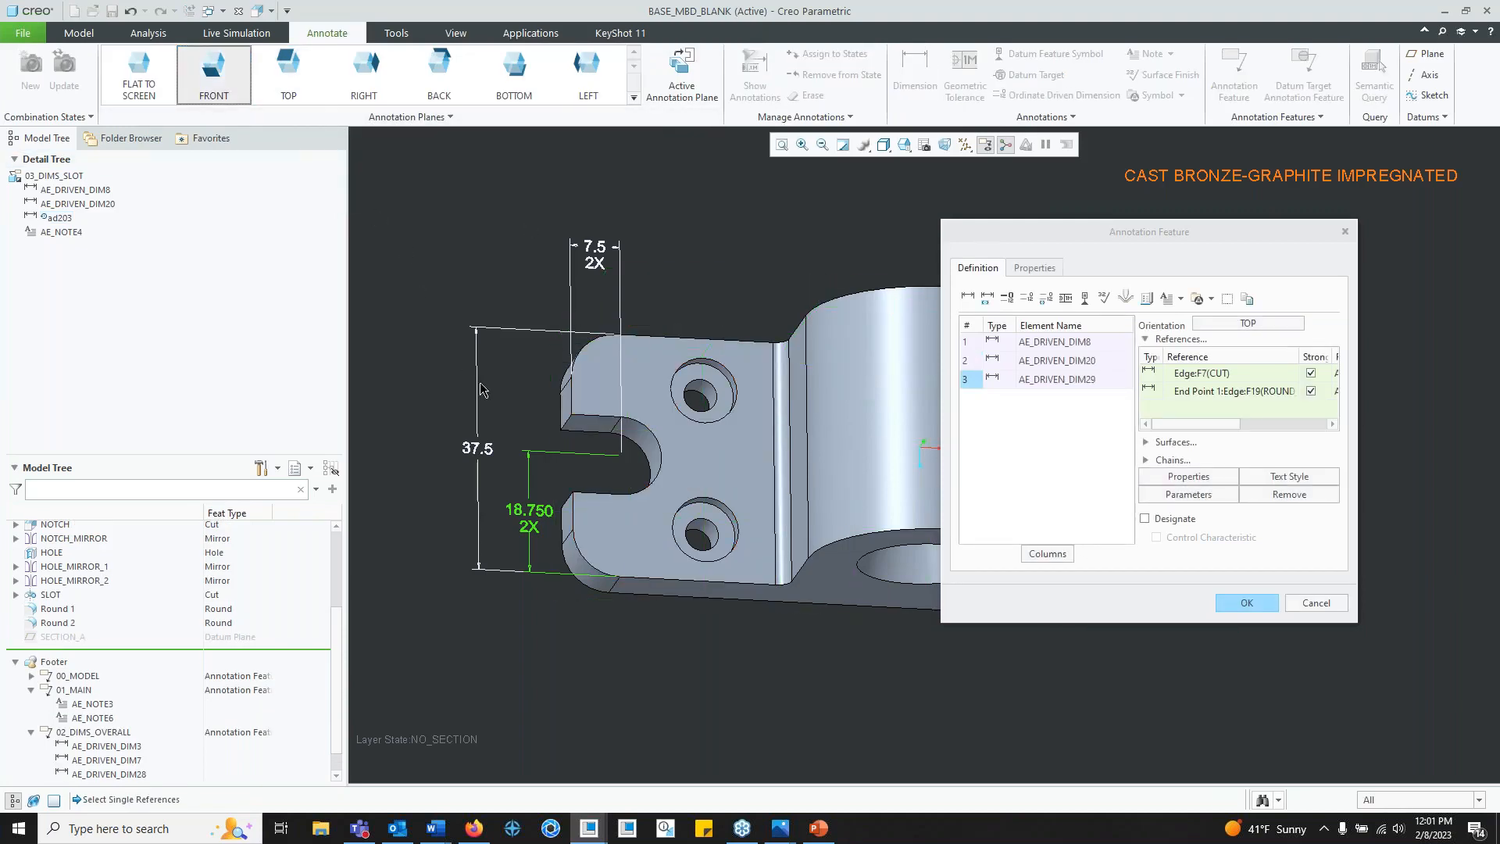
pyautogui.moveTo(1242, 228)
pyautogui.mouseDown()
pyautogui.moveTo(547, 237)
pyautogui.moveTo(520, 253)
pyautogui.mouseUp()
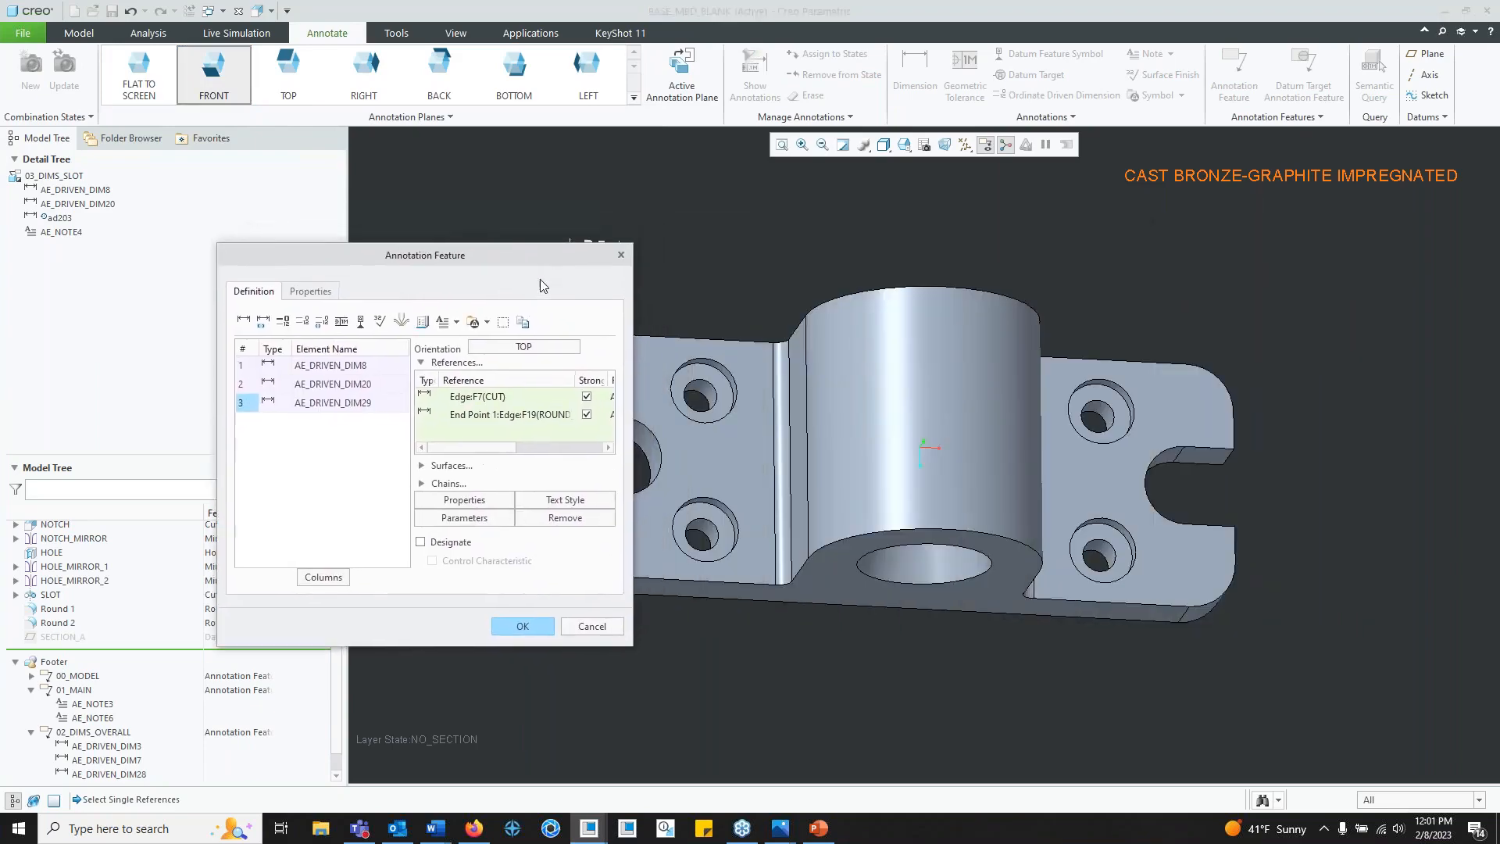
pyautogui.moveTo(1094, 495)
pyautogui.keyDown('shift'); pyautogui.mouseDown(button='middle')
pyautogui.moveTo(1116, 444)
pyautogui.moveTo(1092, 371)
pyautogui.moveTo(1130, 391)
pyautogui.mouseUp(button='middle'); pyautogui.keyUp('shift')
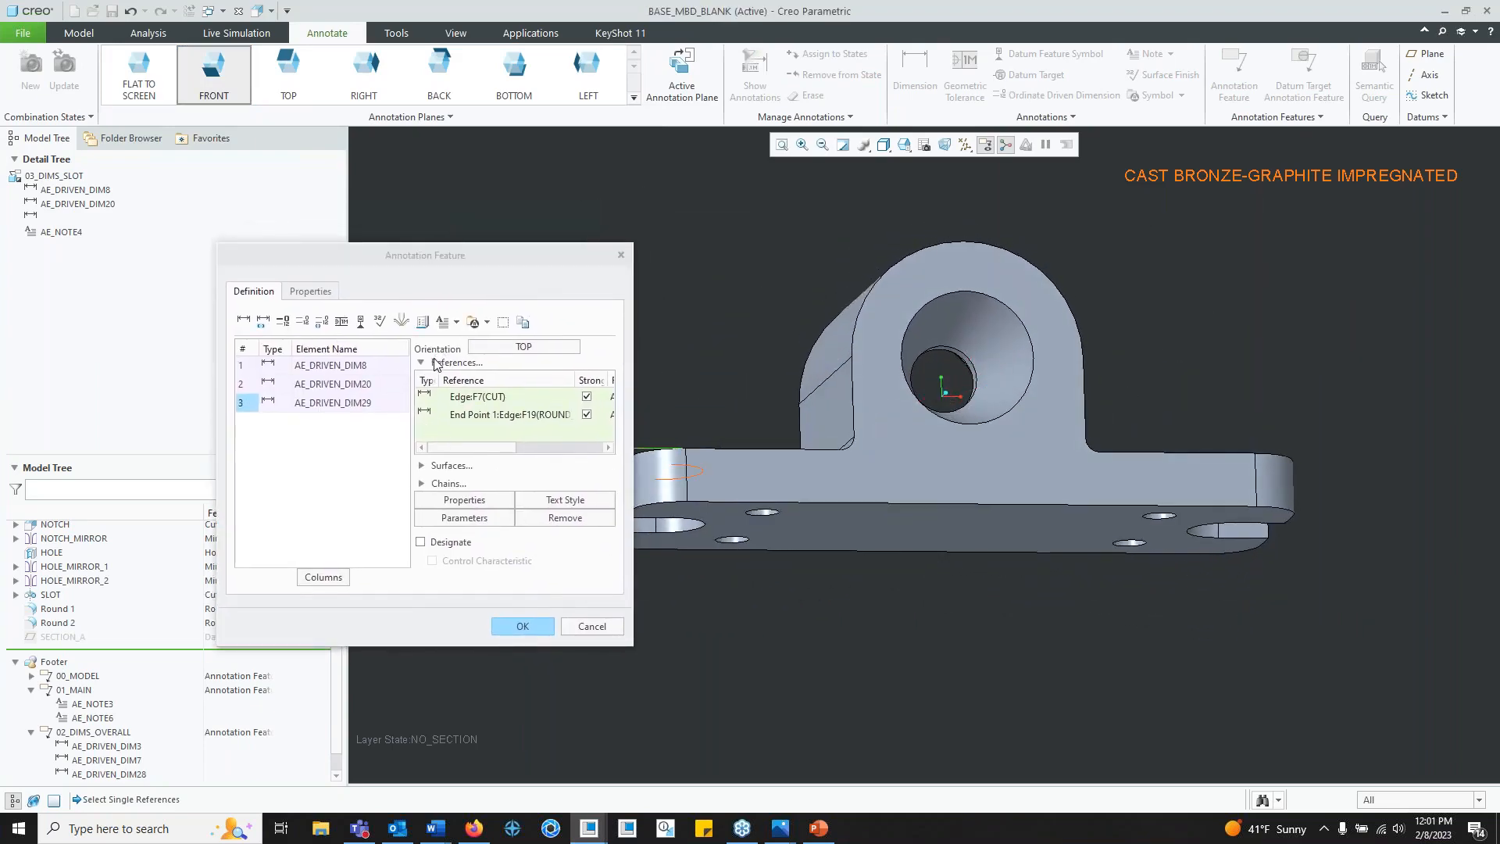
pyautogui.click(361, 321)
pyautogui.click(1095, 531)
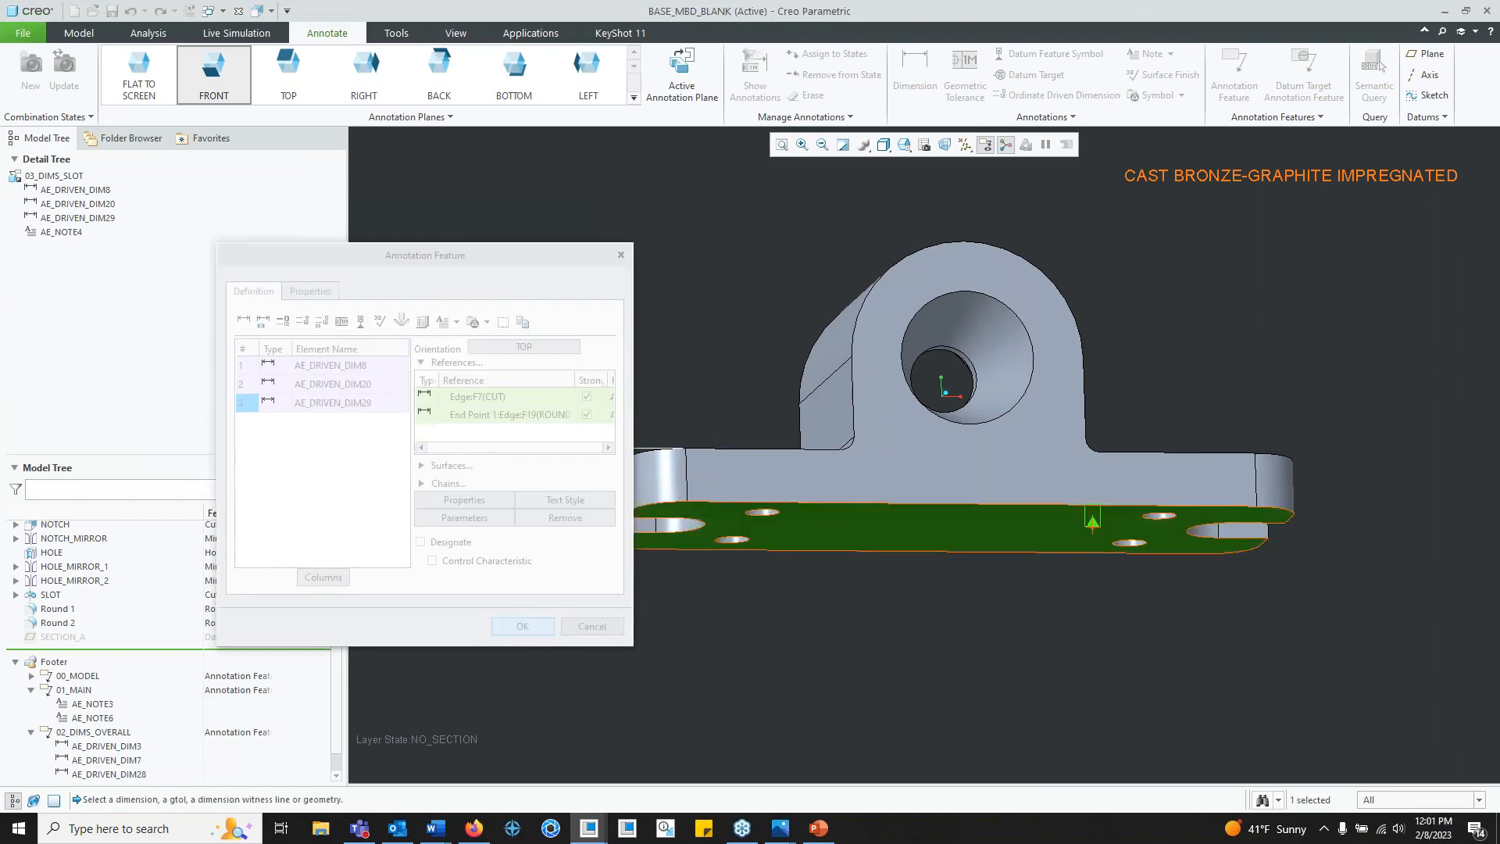
pyautogui.middleClick(1096, 579)
pyautogui.moveTo(1120, 508); pyautogui.dragTo(1142, 565, button='middle')
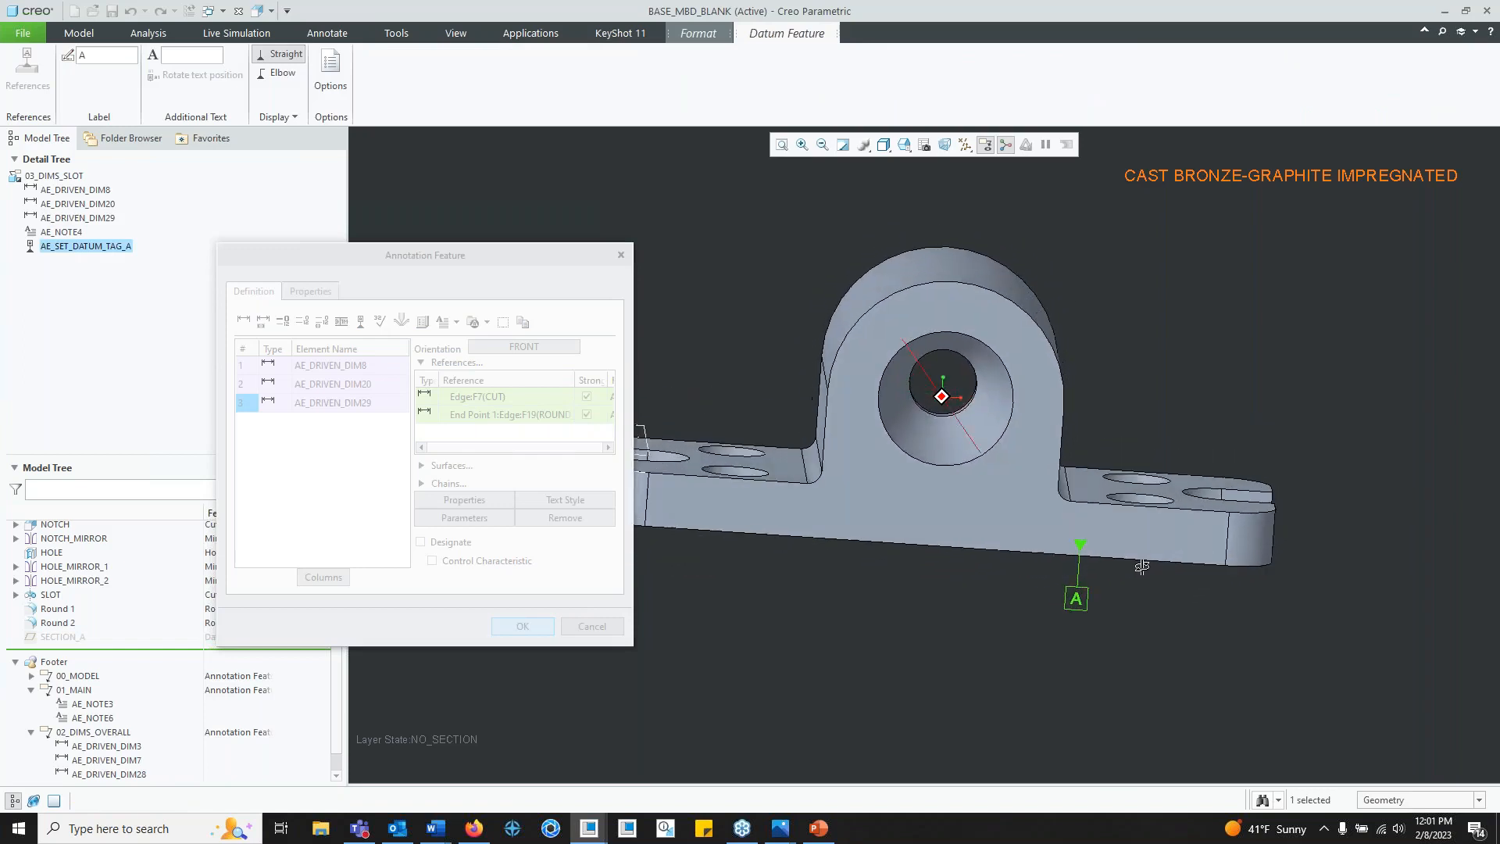
pyautogui.middleClick(956, 612)
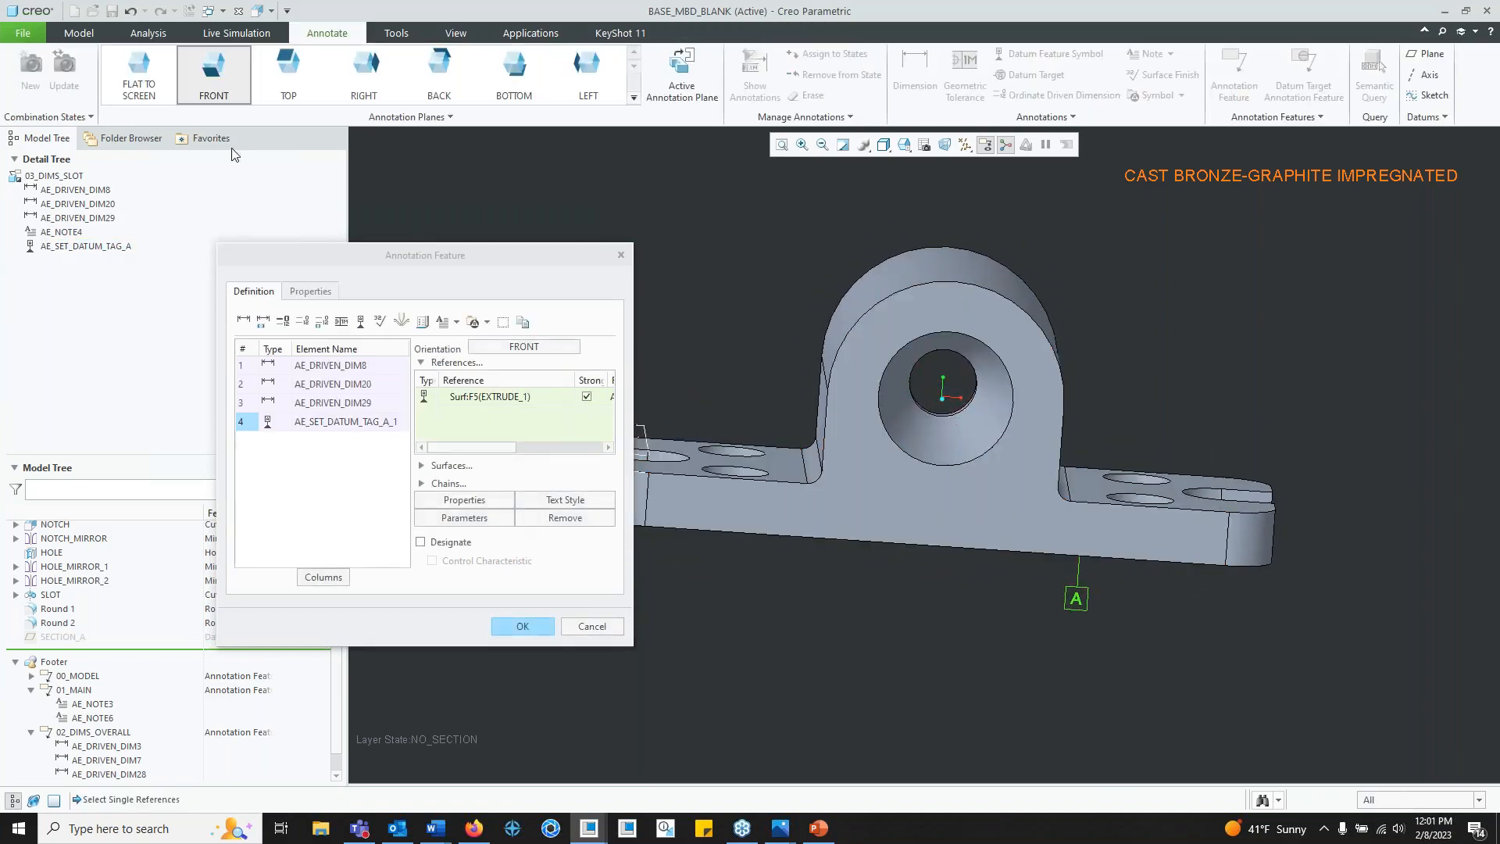
# Step: Add datum feature symbol B to the base's front face on the TOP annotation plane
pyautogui.click(274, 89)
pyautogui.moveTo(958, 425)
pyautogui.mouseDown(button='middle')
pyautogui.moveTo(962, 469)
pyautogui.moveTo(959, 434)
pyautogui.mouseUp(button='middle')
pyautogui.click(363, 327)
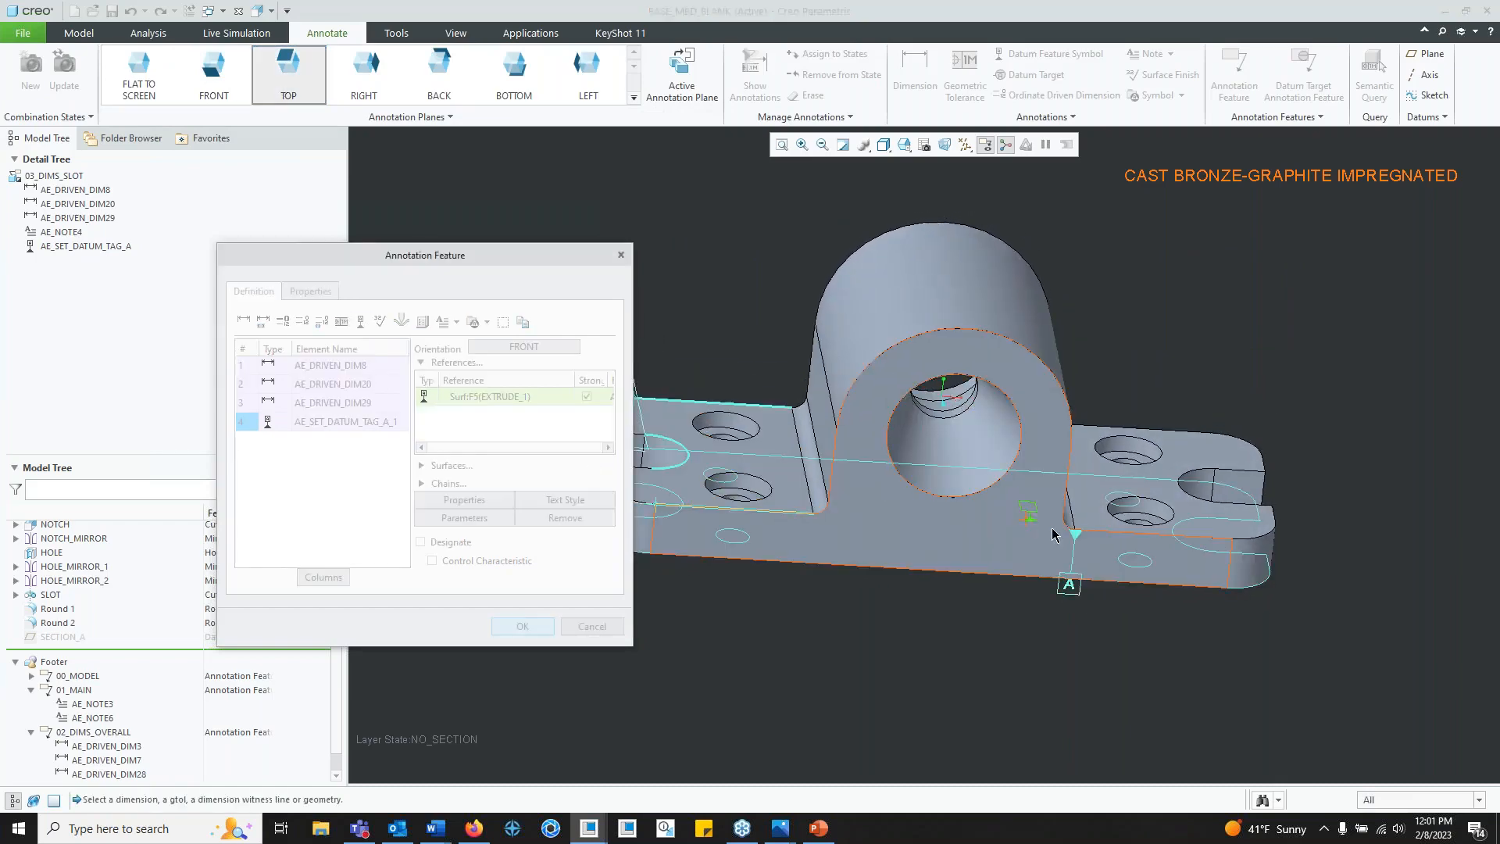
pyautogui.click(1035, 517)
pyautogui.middleClick(1042, 551)
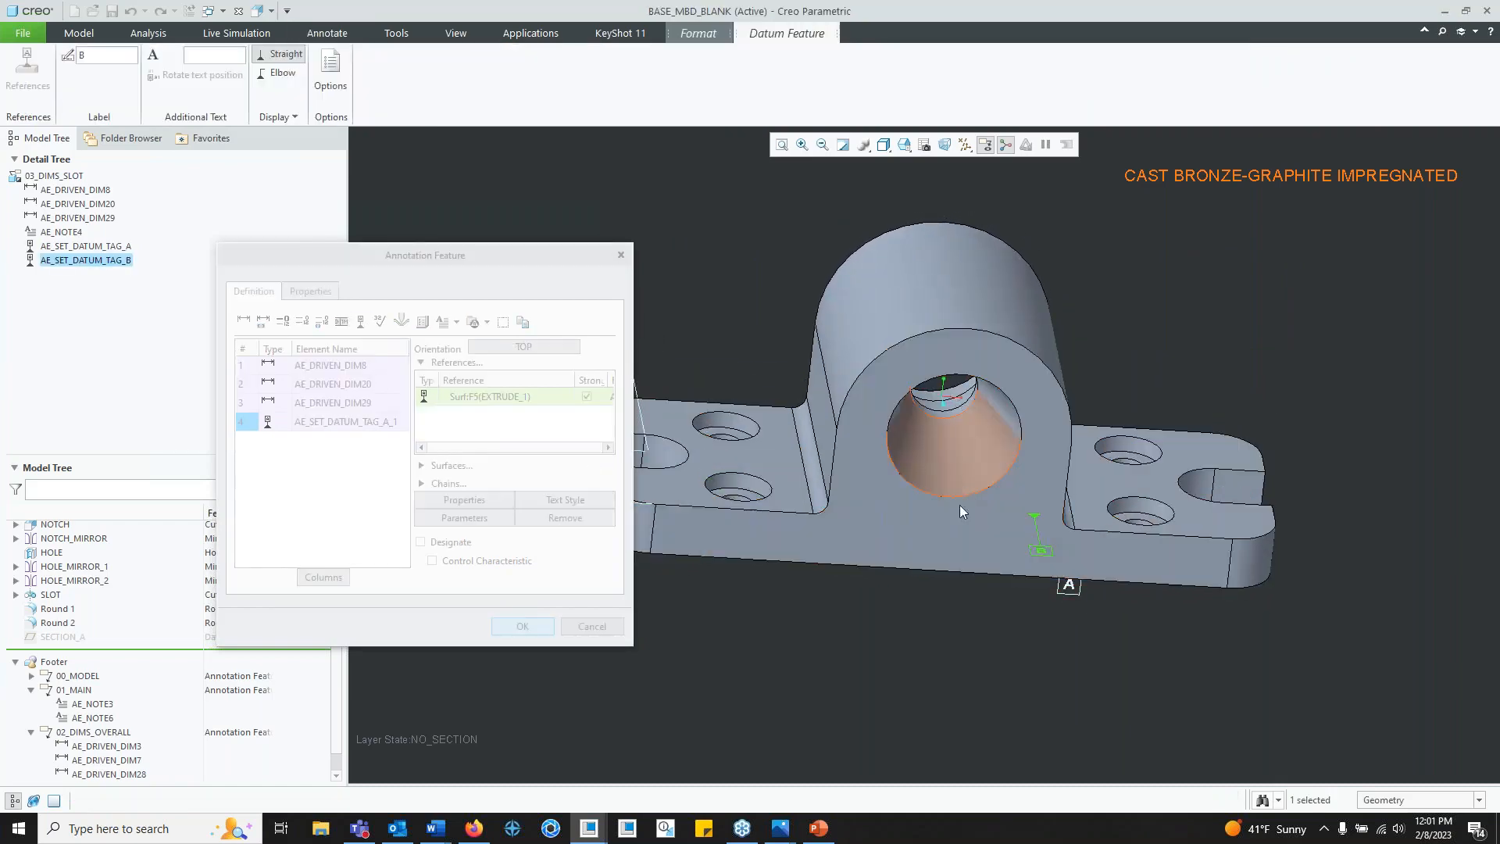
pyautogui.moveTo(959, 505); pyautogui.dragTo(851, 465, button='middle')
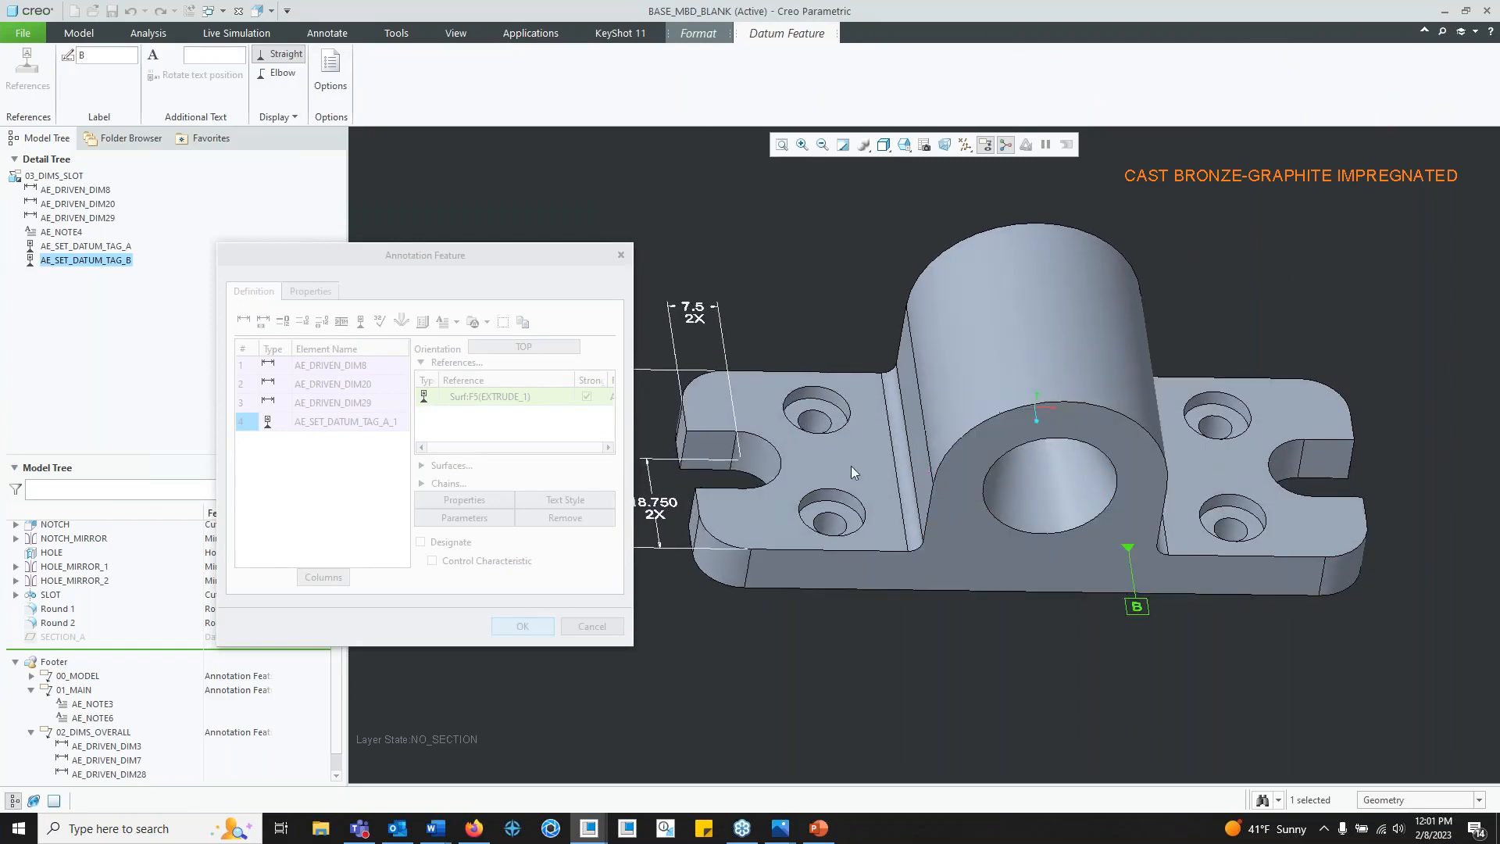
pyautogui.middleClick(819, 611)
# Step: Add datum feature symbol C to the base's end face beside the dimensioned slot
pyautogui.click(361, 321)
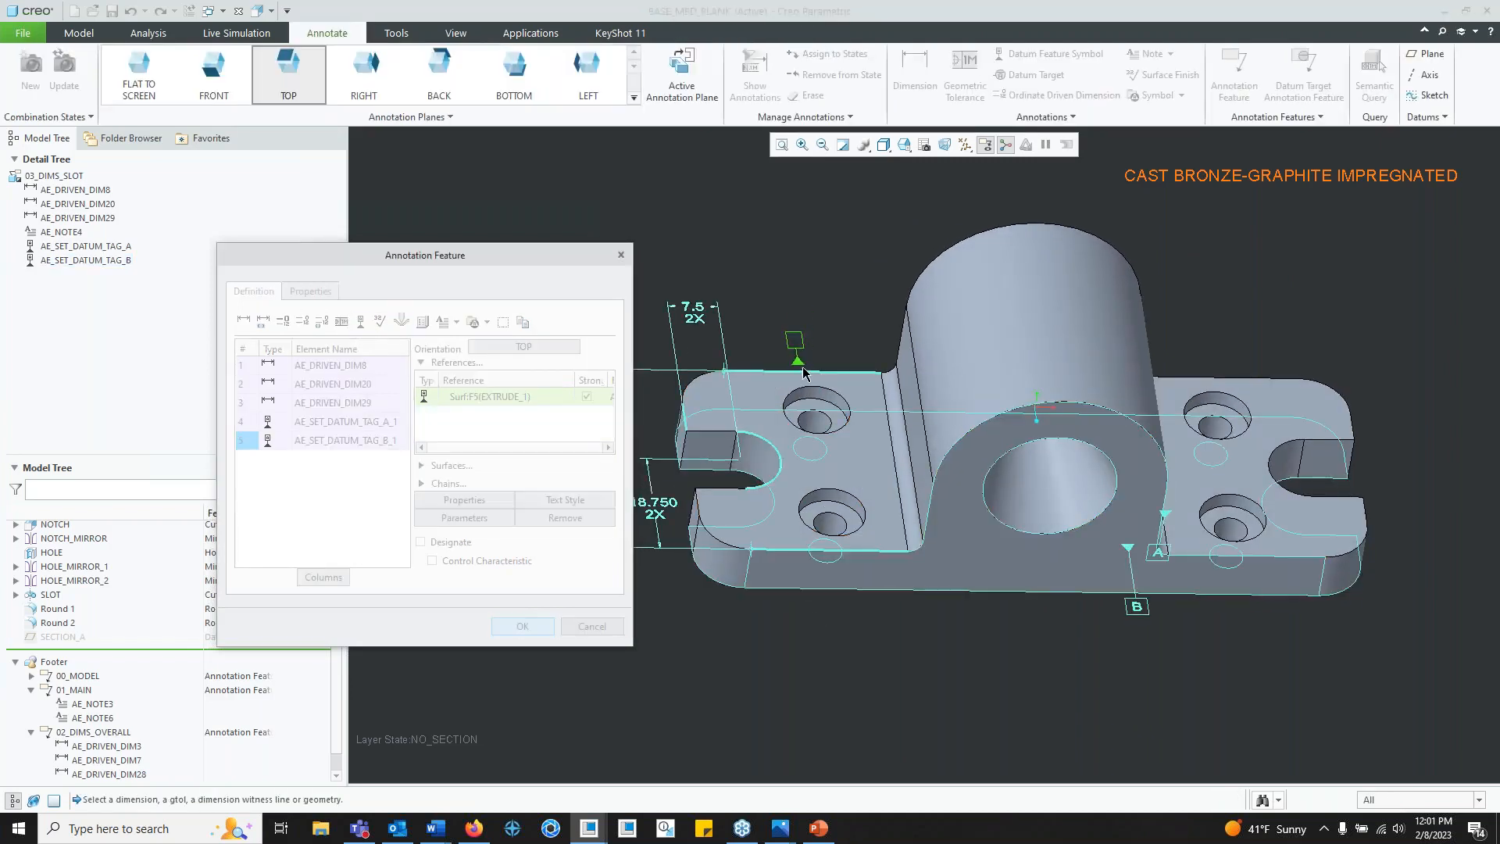
pyautogui.moveTo(660, 431); pyautogui.dragTo(756, 438, button='middle')
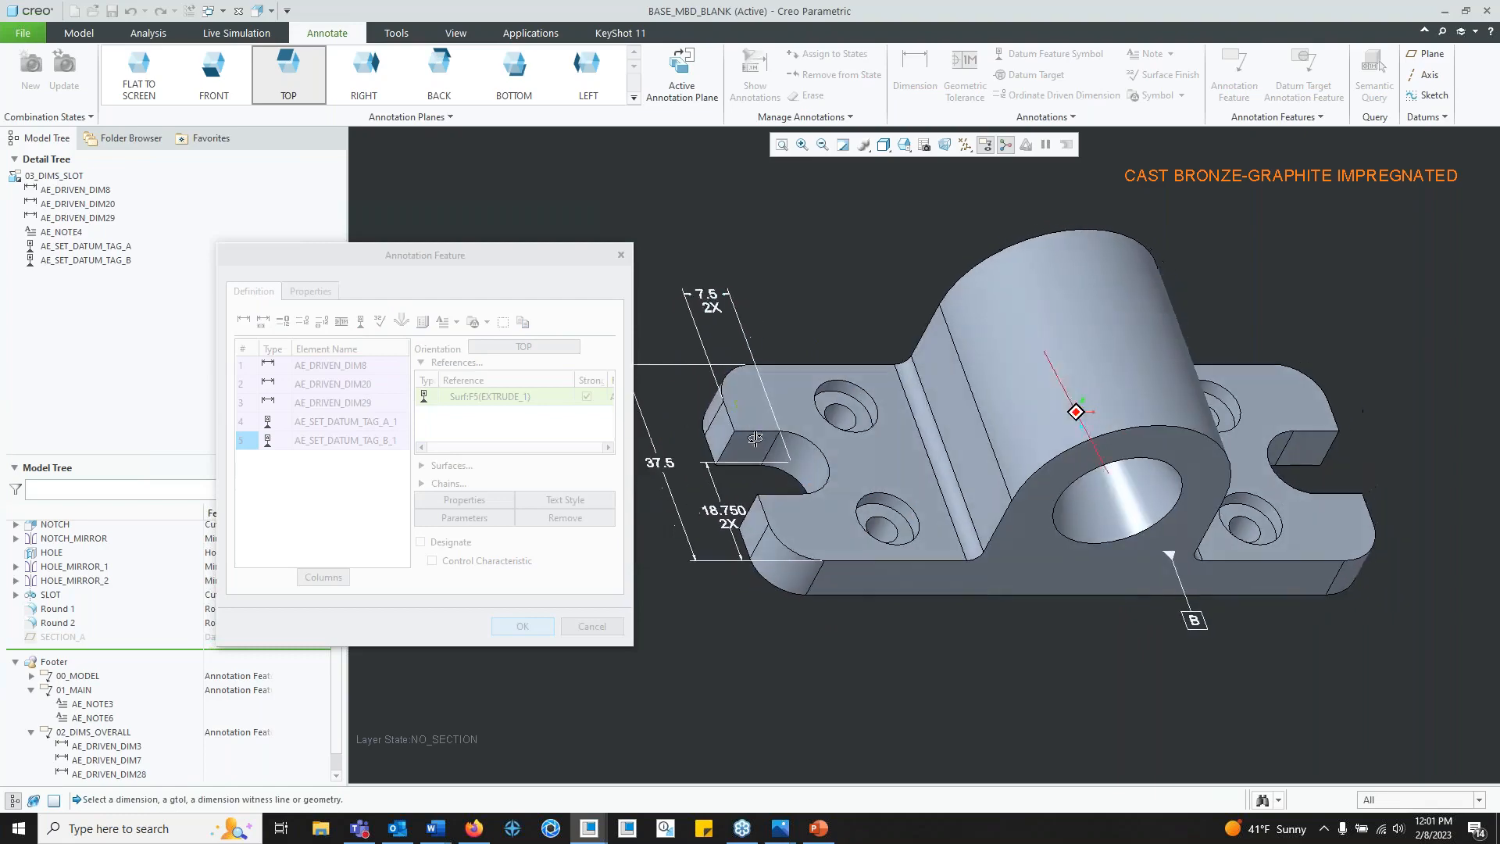
pyautogui.click(722, 436)
pyautogui.middleClick(682, 437)
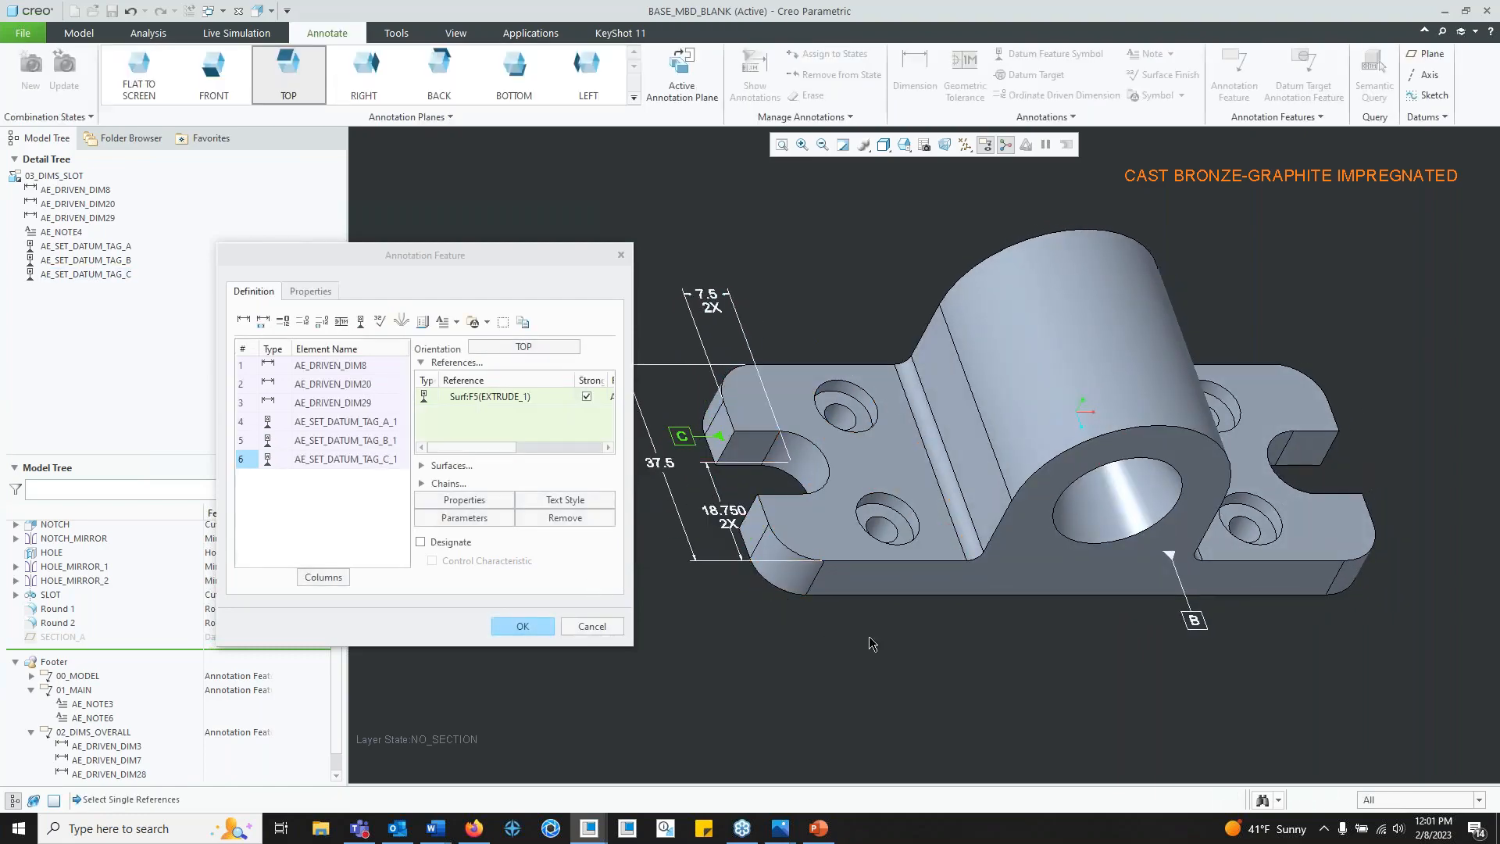
pyautogui.moveTo(1105, 649); pyautogui.dragTo(1081, 597, button='middle')
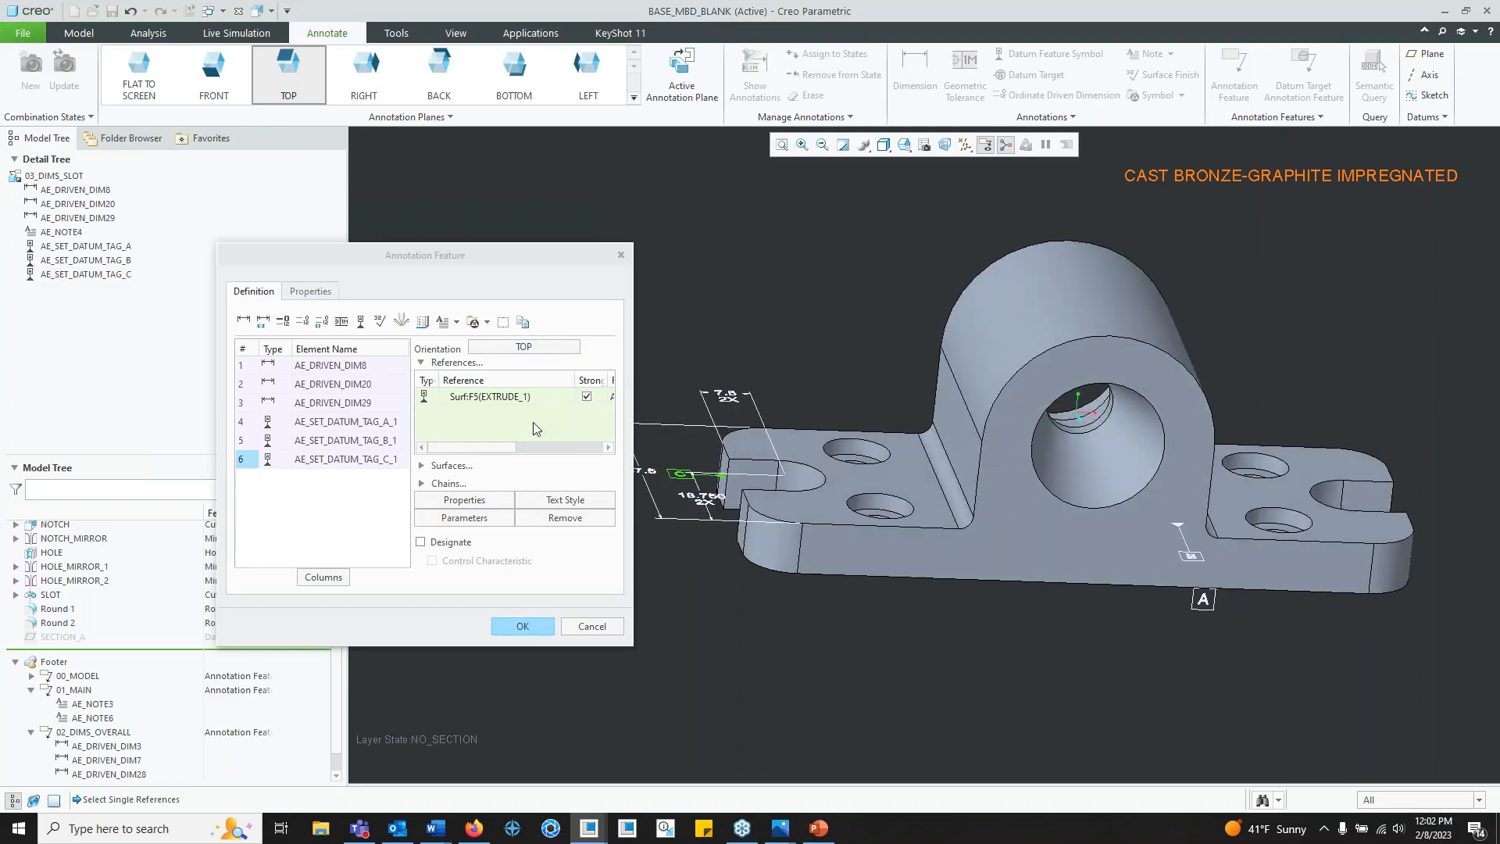
# Step: Attach a new geometric tolerance frame to datum feature symbol A on the base's underside
pyautogui.click(342, 324)
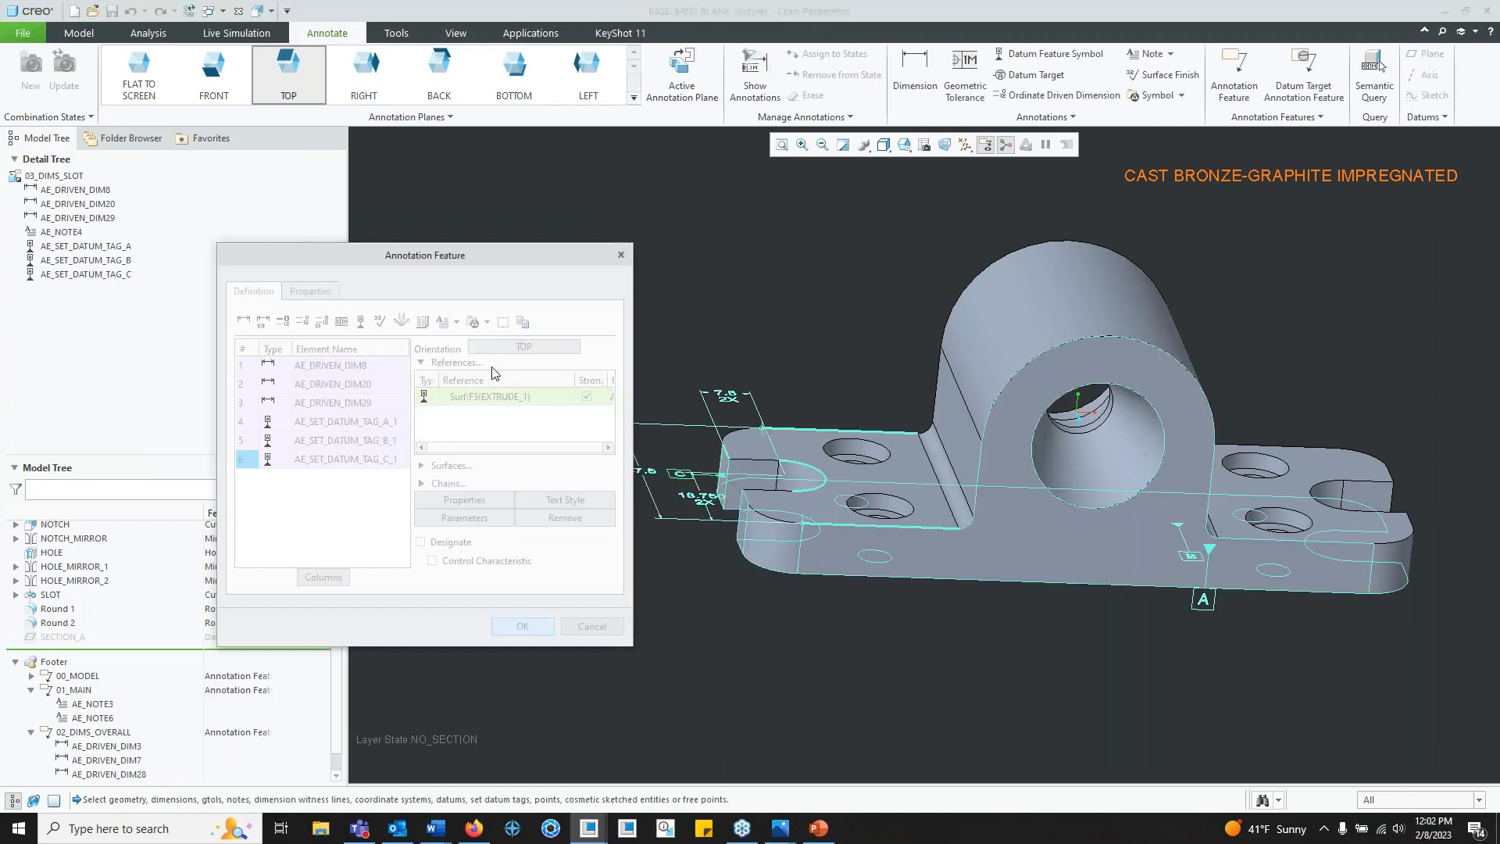
pyautogui.click(1203, 637)
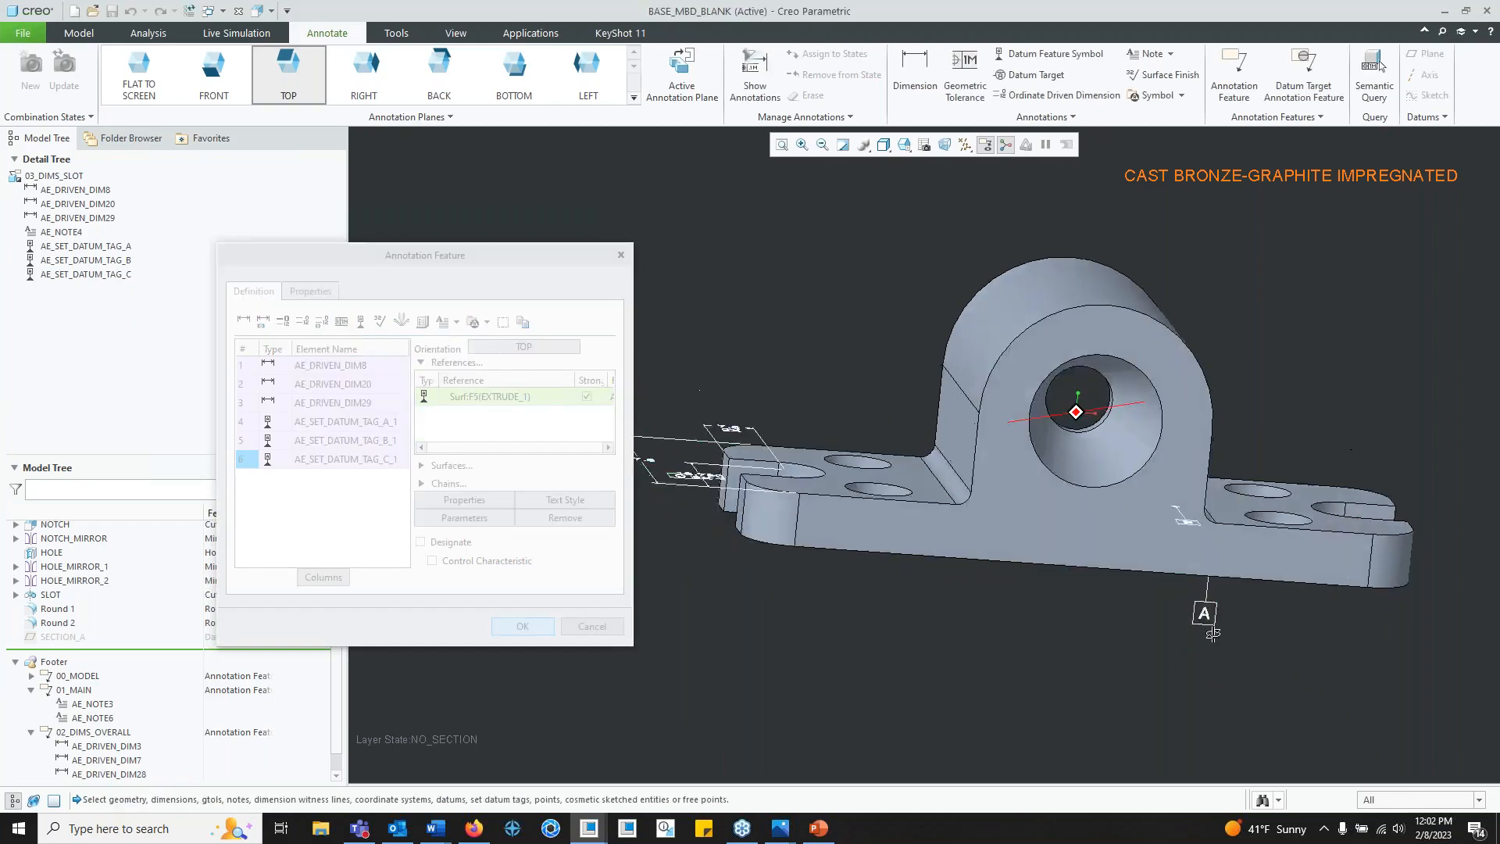
pyautogui.moveTo(1212, 633); pyautogui.dragTo(1217, 634, button='middle')
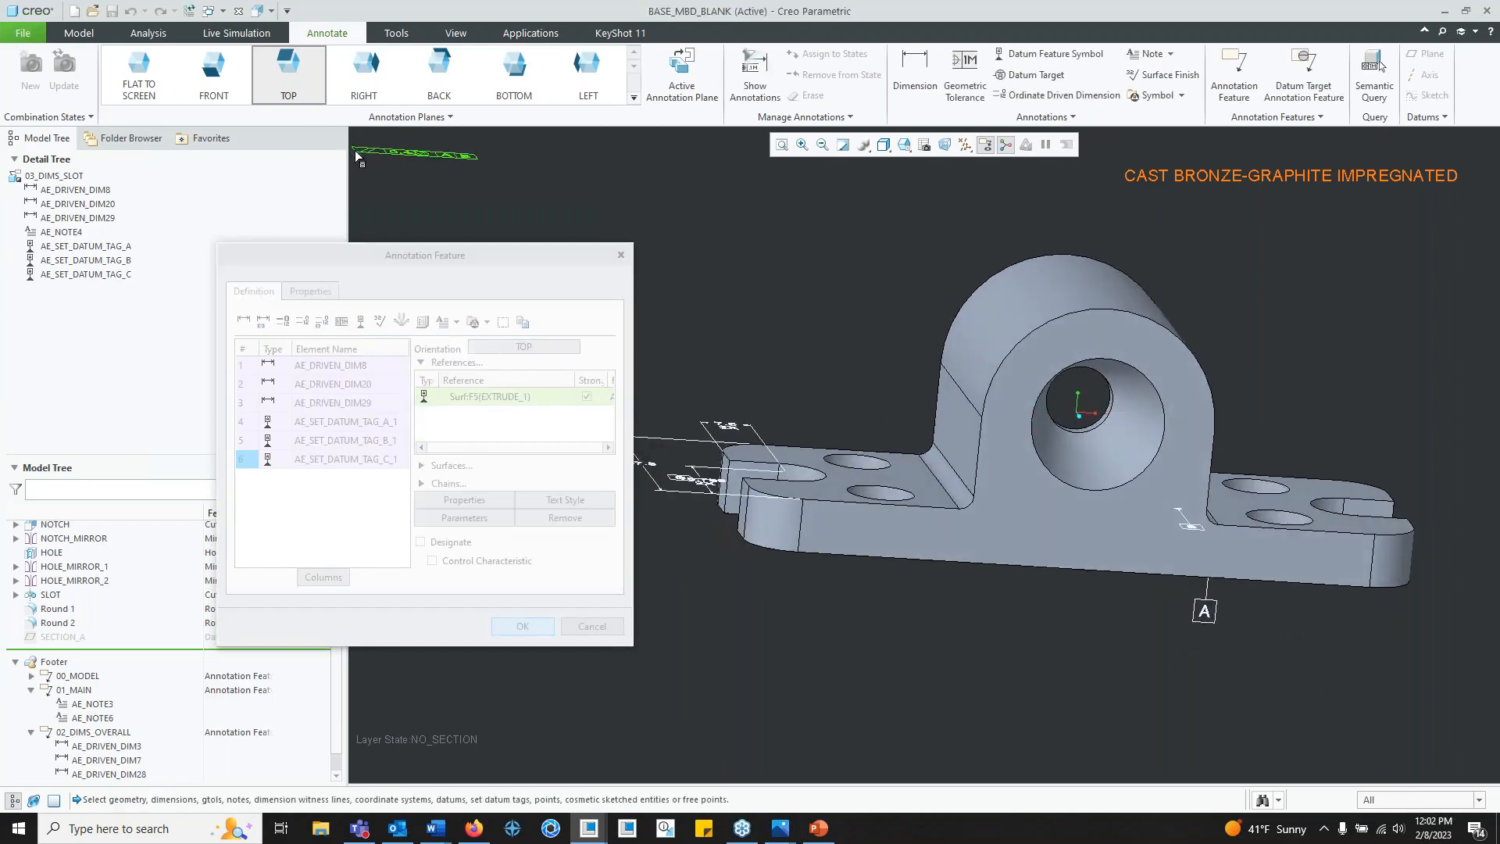
pyautogui.click(305, 97)
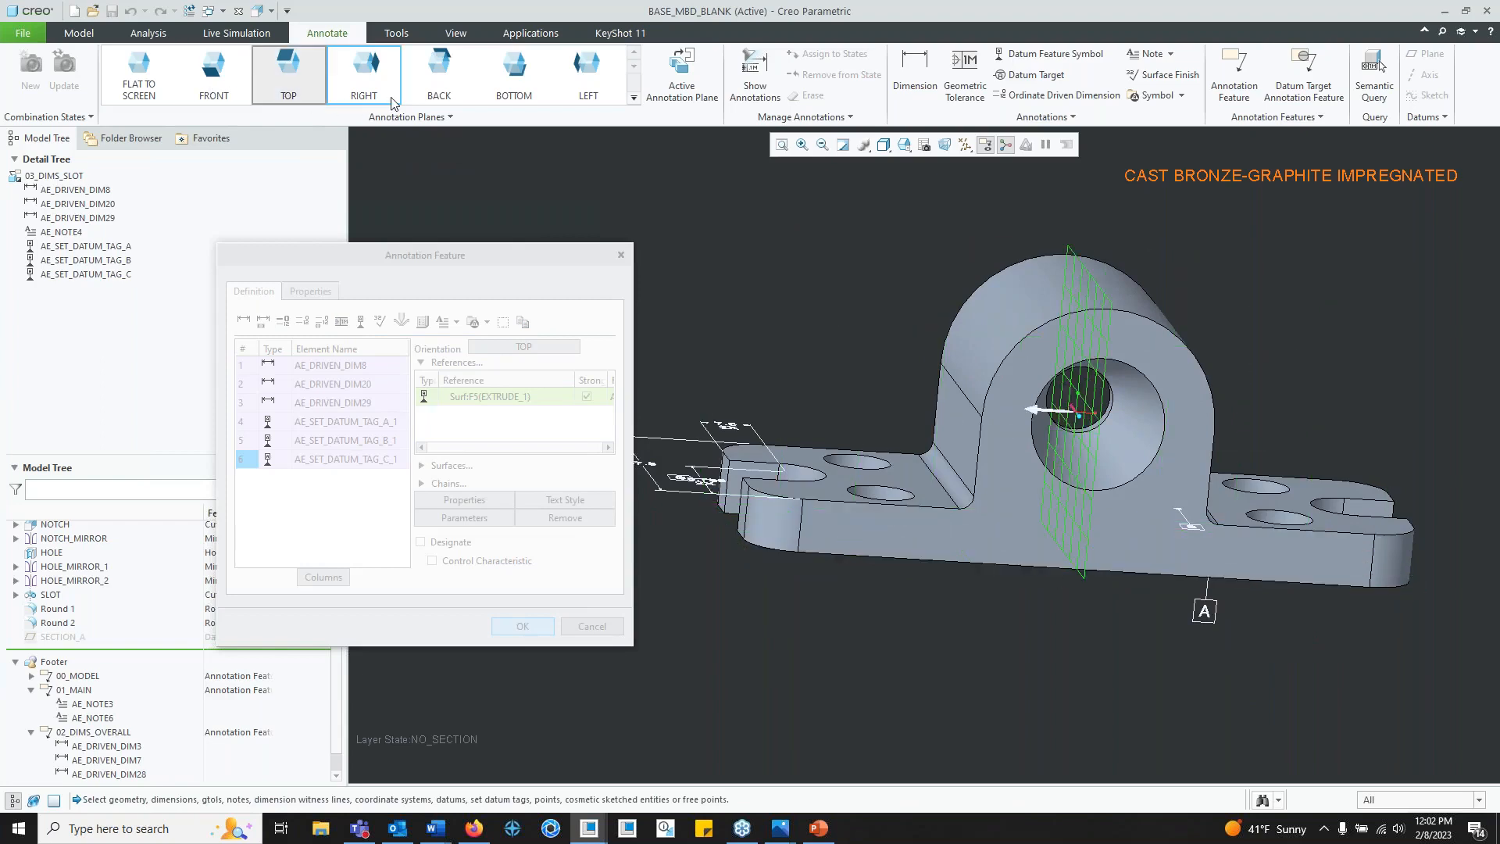
pyautogui.middleClick(1210, 608)
pyautogui.moveTo(1239, 630); pyautogui.dragTo(1250, 622, button='middle')
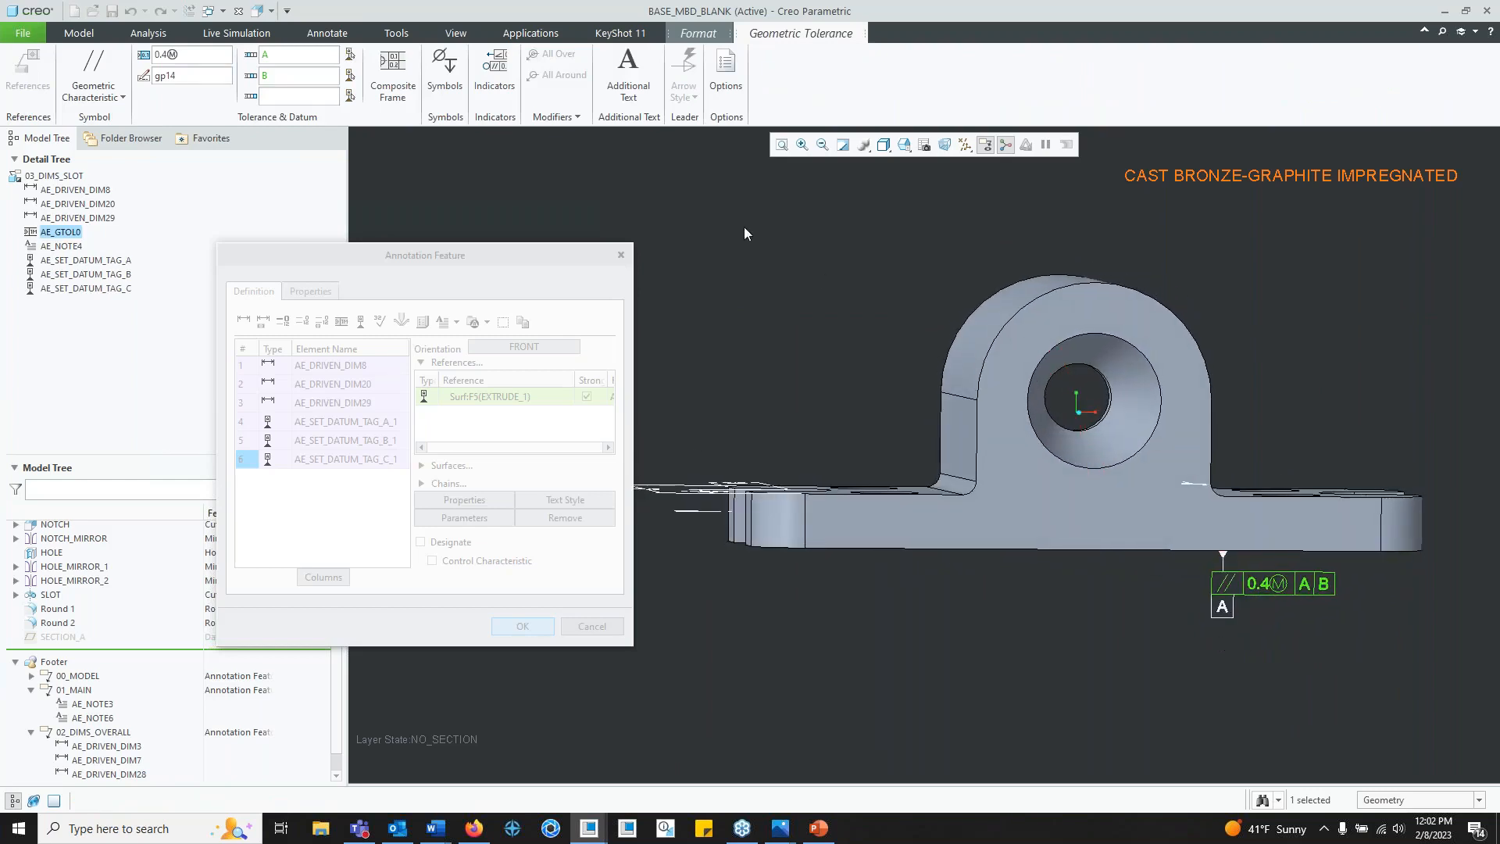
# Step: Make datum A's geometric tolerance a flatness of 0.01 without any datum references
pyautogui.click(94, 82)
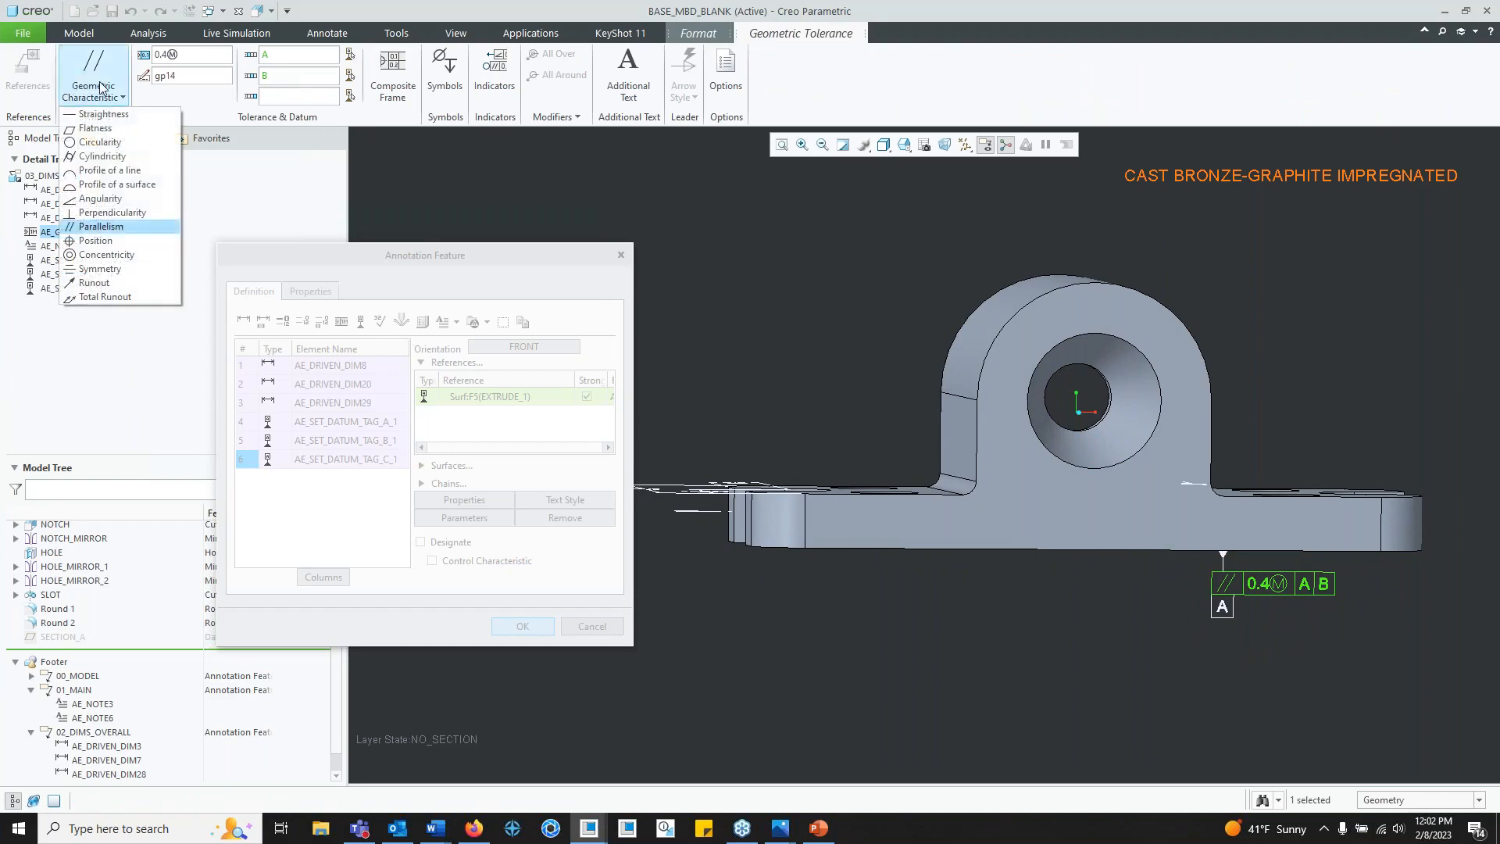
pyautogui.click(102, 124)
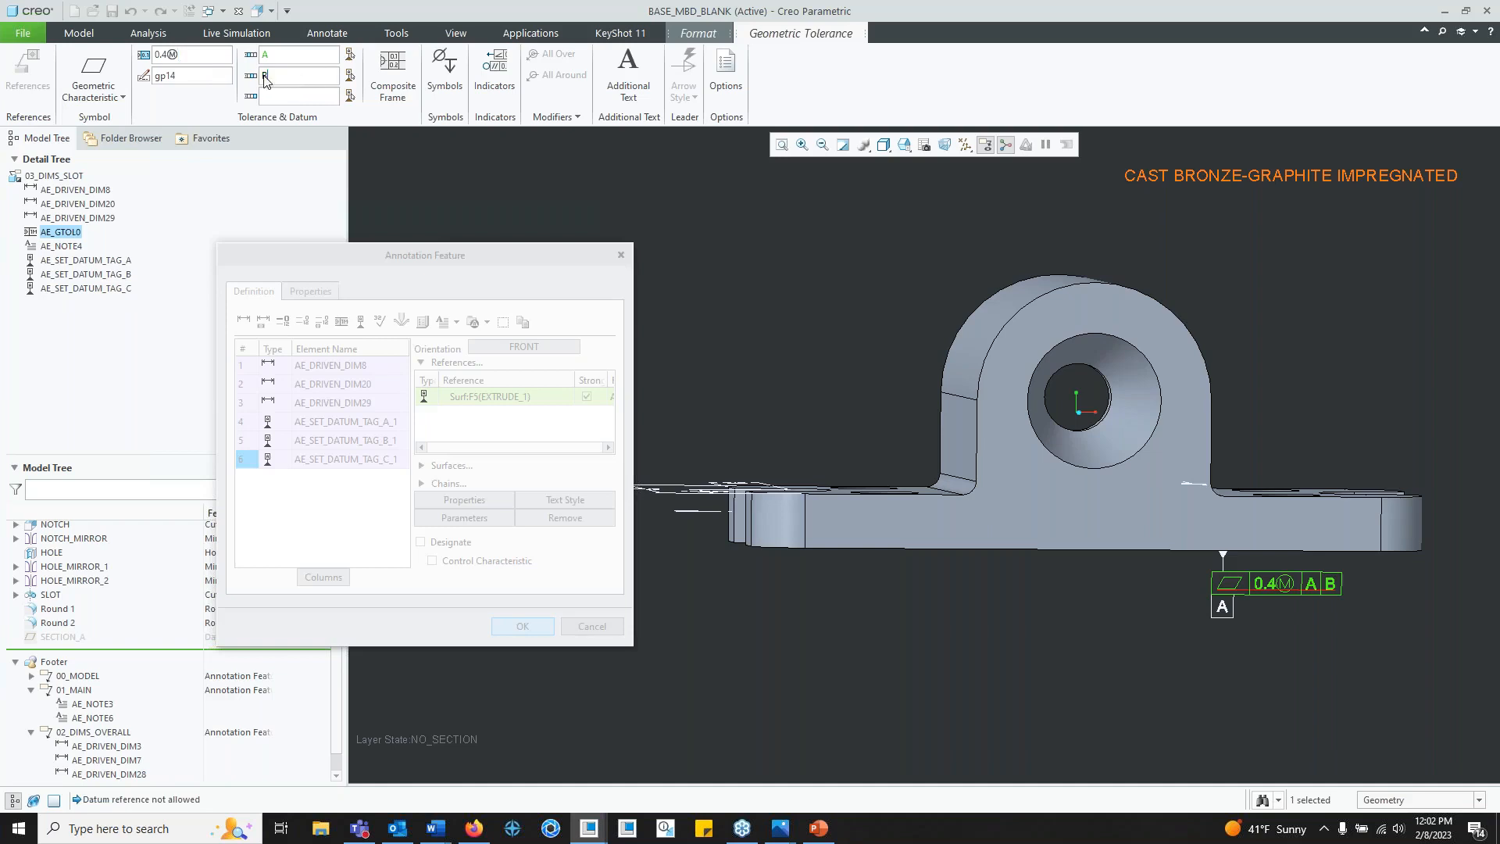
pyautogui.moveTo(270, 75)
pyautogui.mouseDown()
pyautogui.moveTo(254, 76)
pyautogui.moveTo(255, 56)
pyautogui.mouseUp()
pyautogui.press('BackSpace')
pyautogui.press('BackSpace')
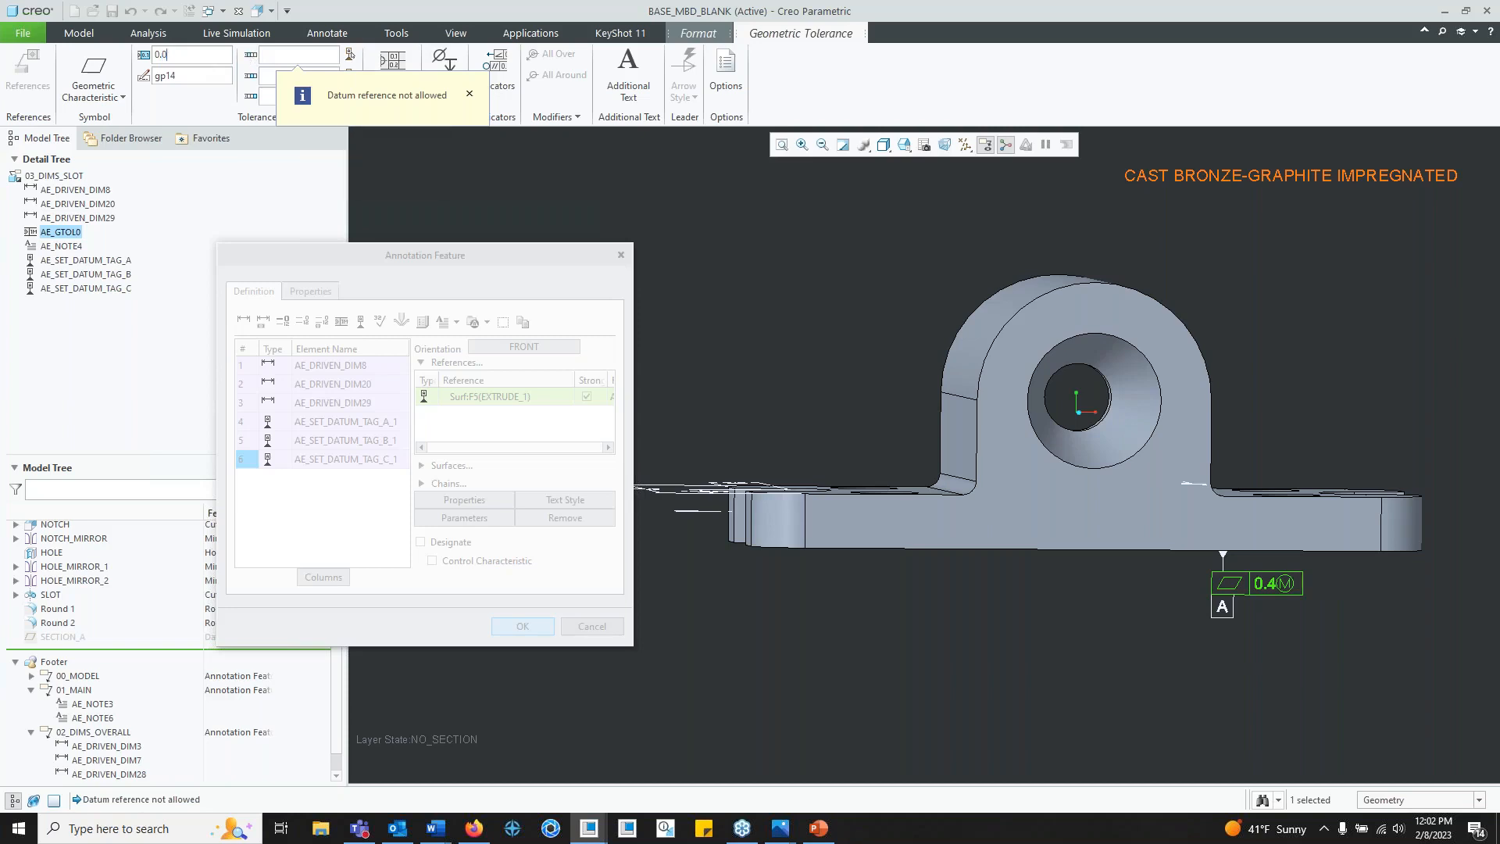
pyautogui.write('01')
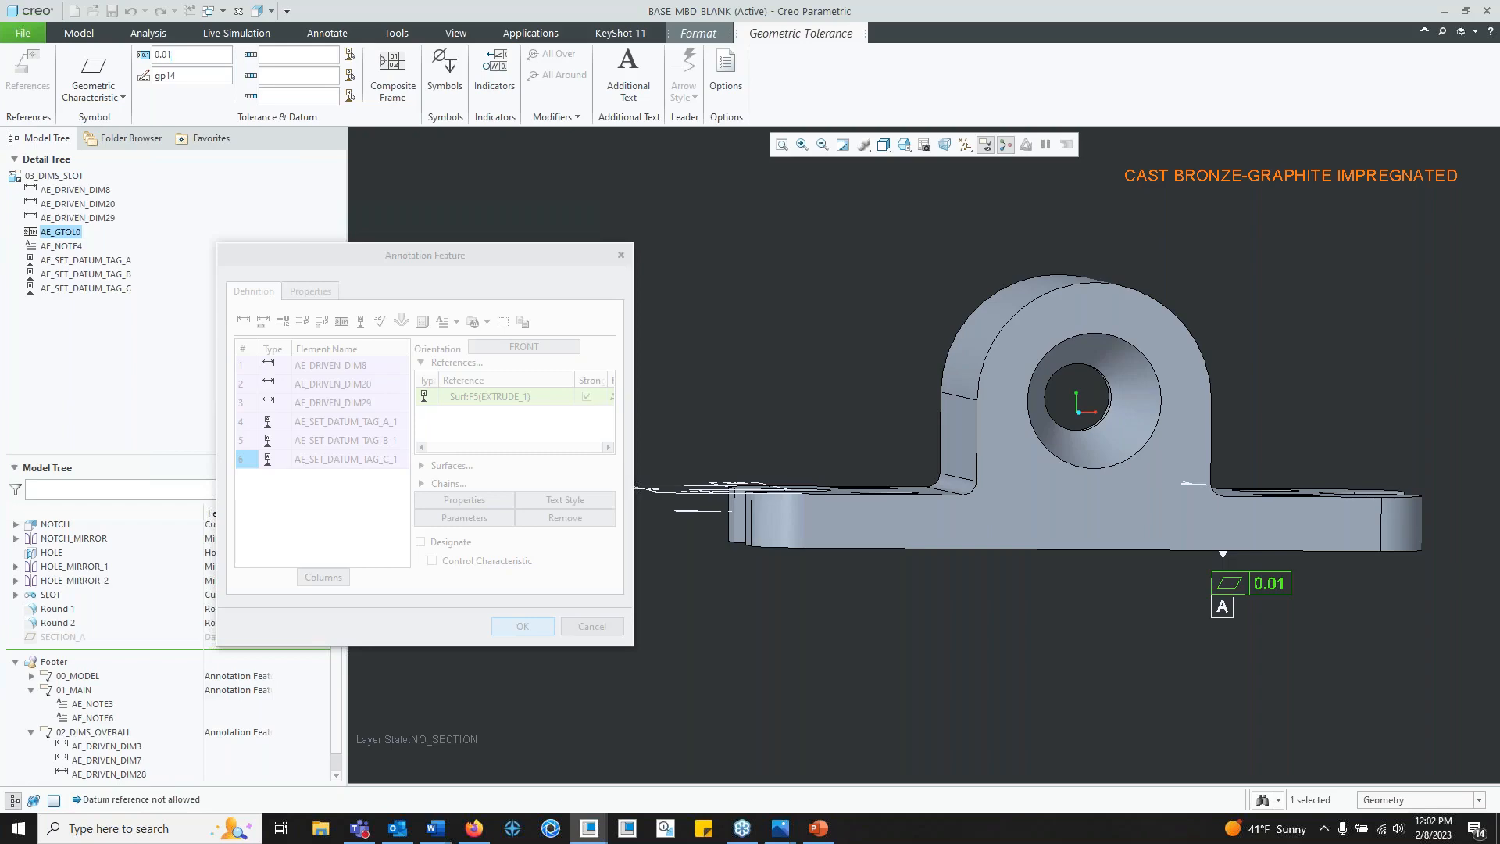
pyautogui.click(401, 202)
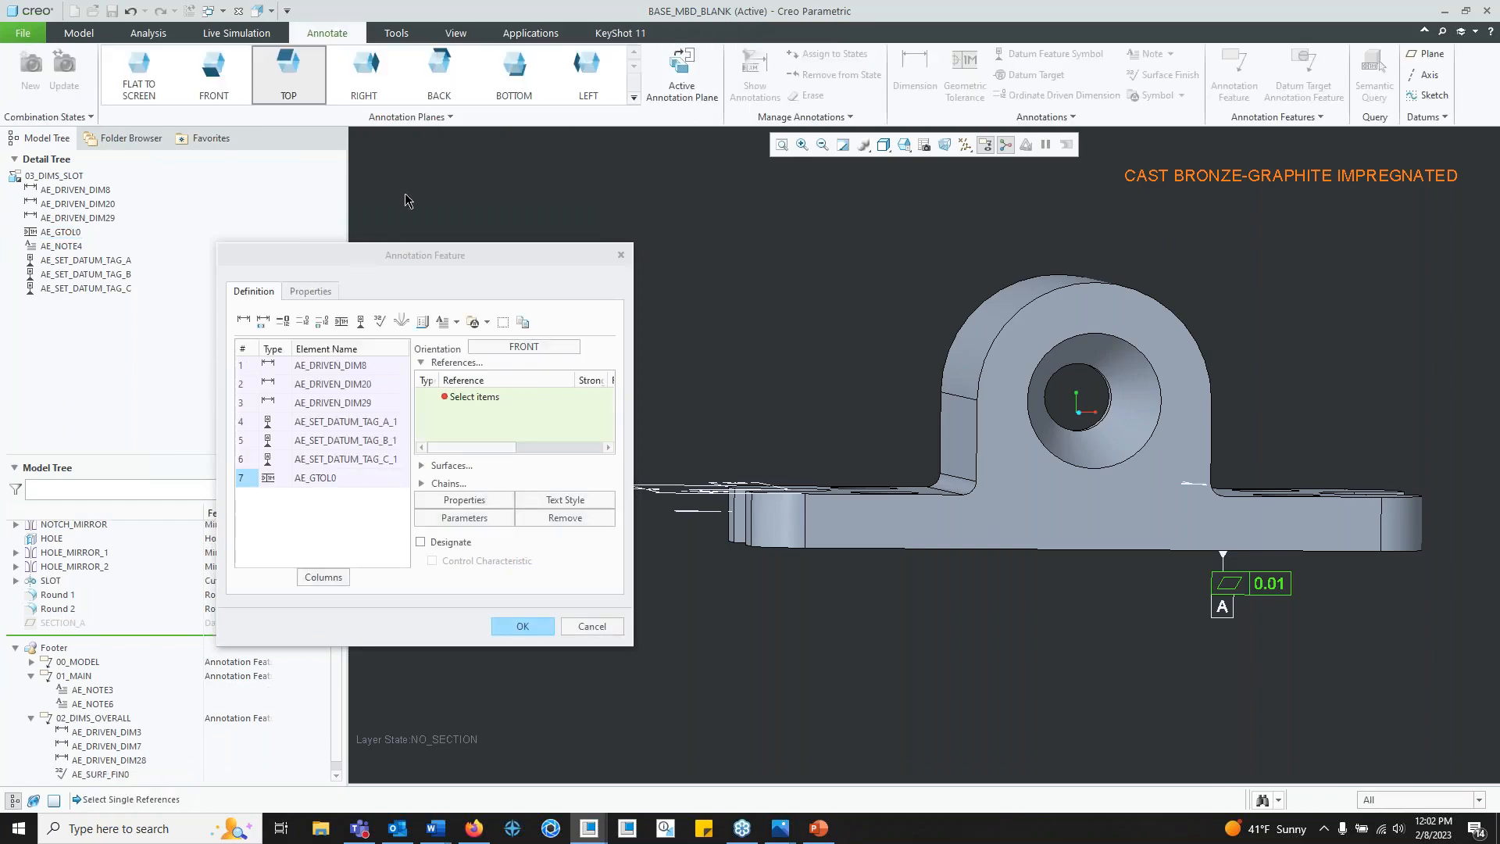
# Step: Attach a geometric tolerance frame to datum feature symbol B on the front face and set its characteristic to Perpendicularity
pyautogui.moveTo(896, 492)
pyautogui.mouseDown(button='middle')
pyautogui.moveTo(985, 540)
pyautogui.moveTo(986, 556)
pyautogui.mouseUp(button='middle')
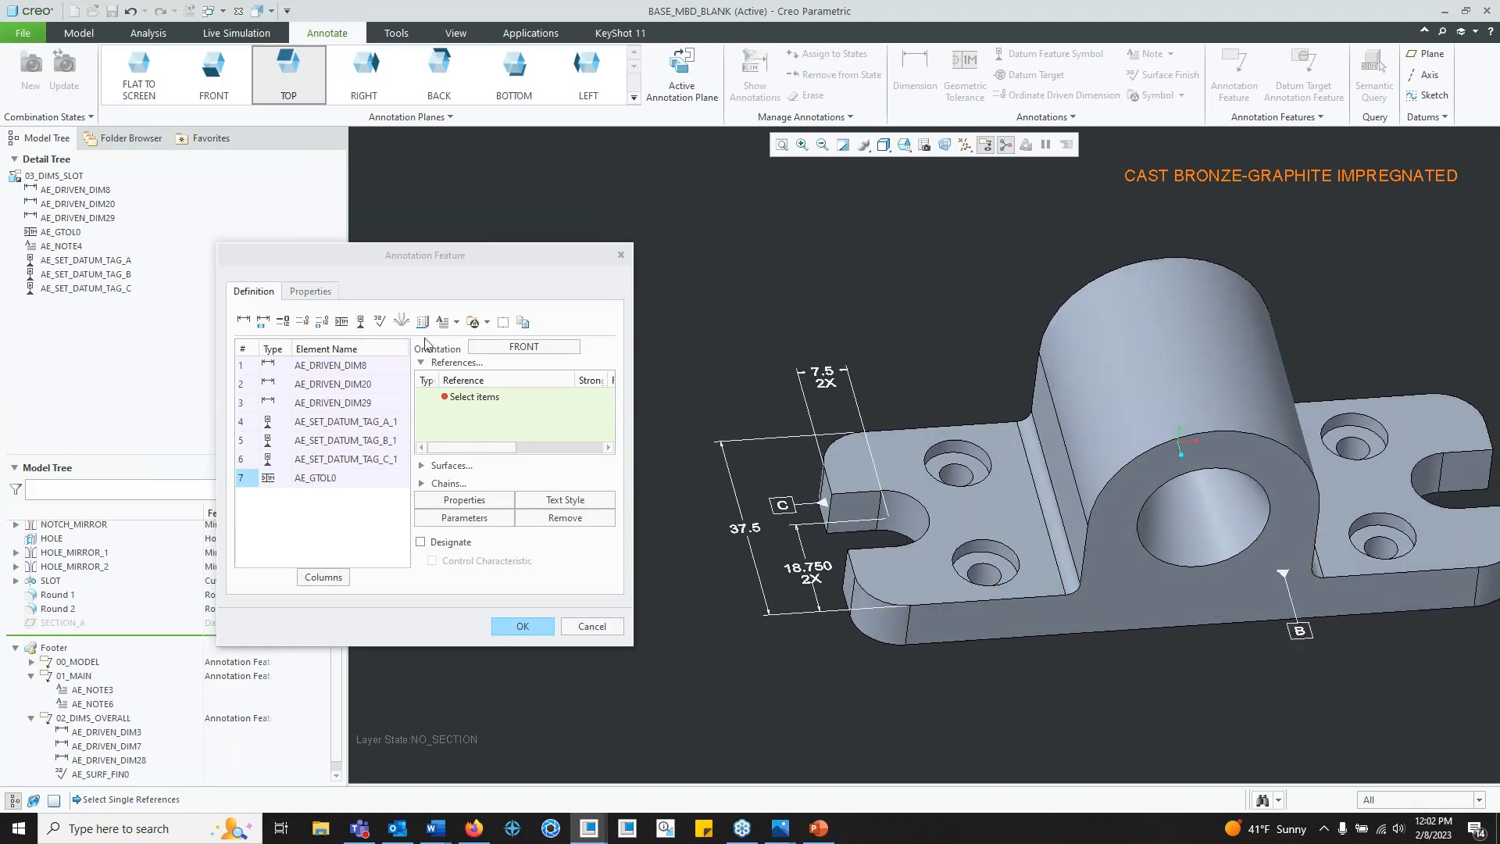
pyautogui.click(341, 321)
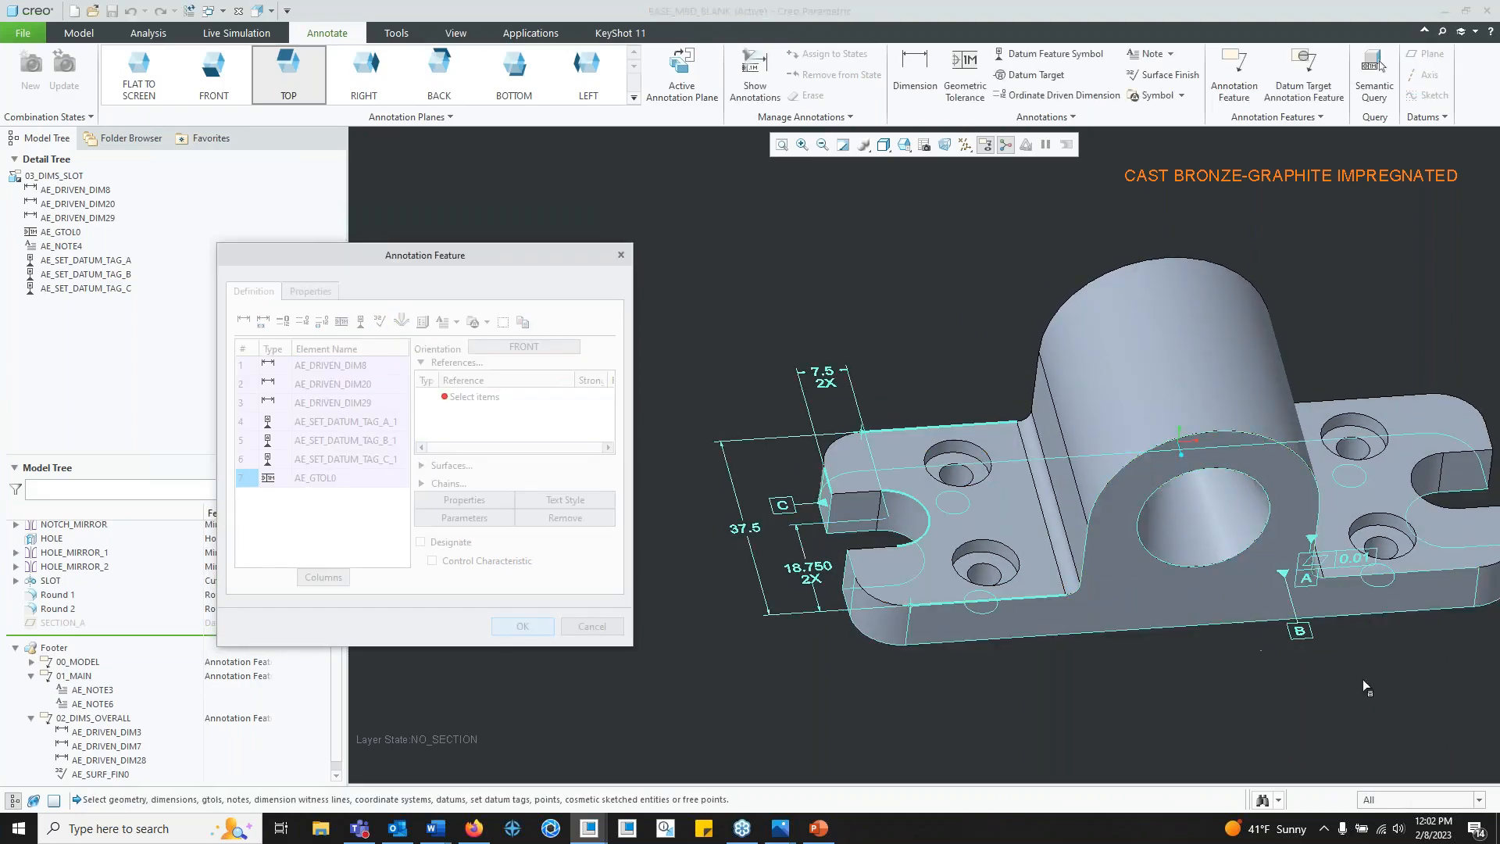
pyautogui.click(1295, 631)
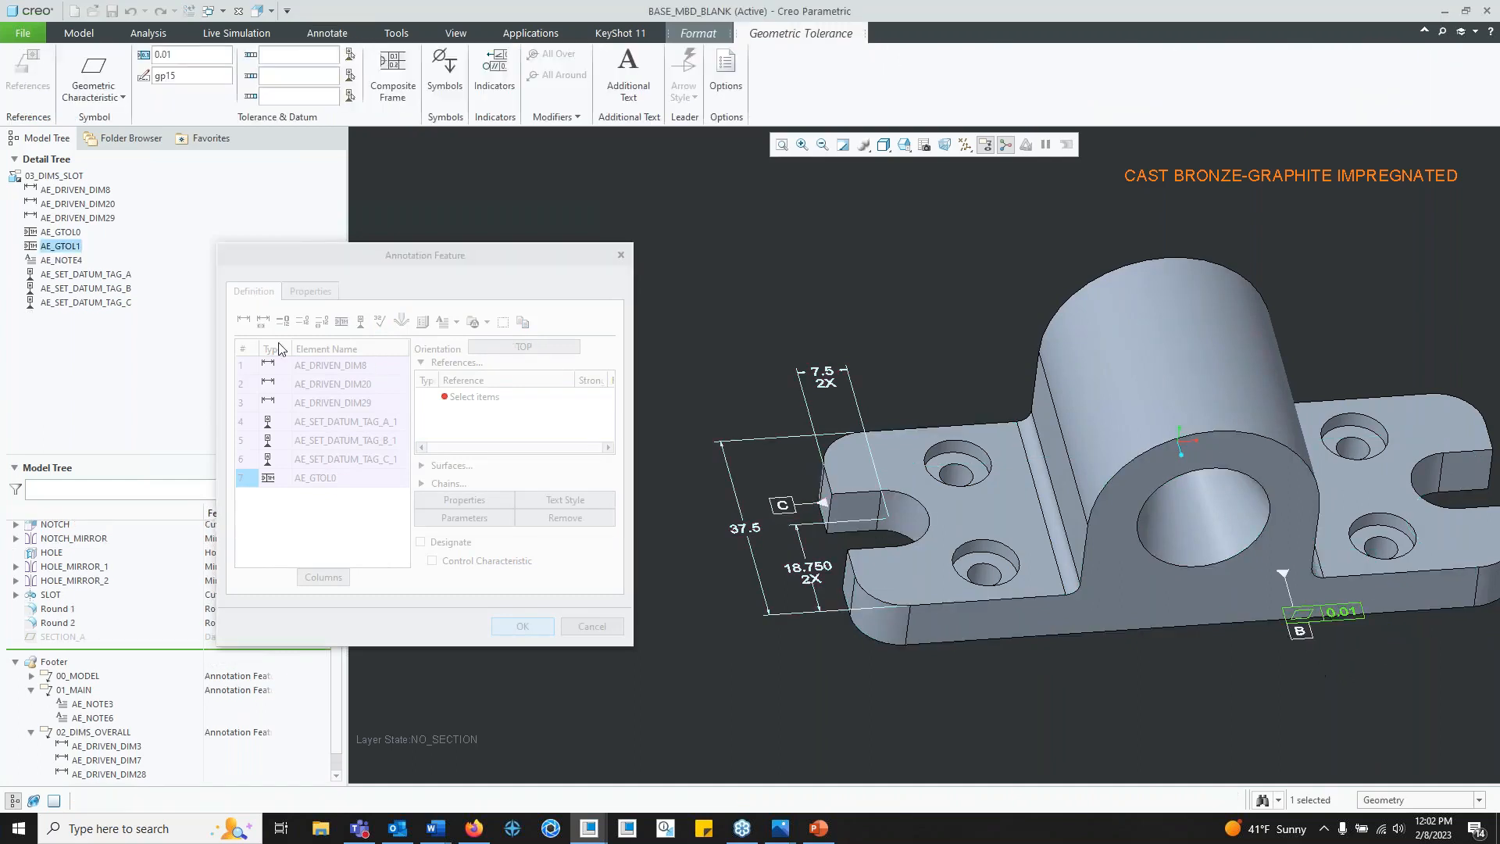
pyautogui.click(122, 98)
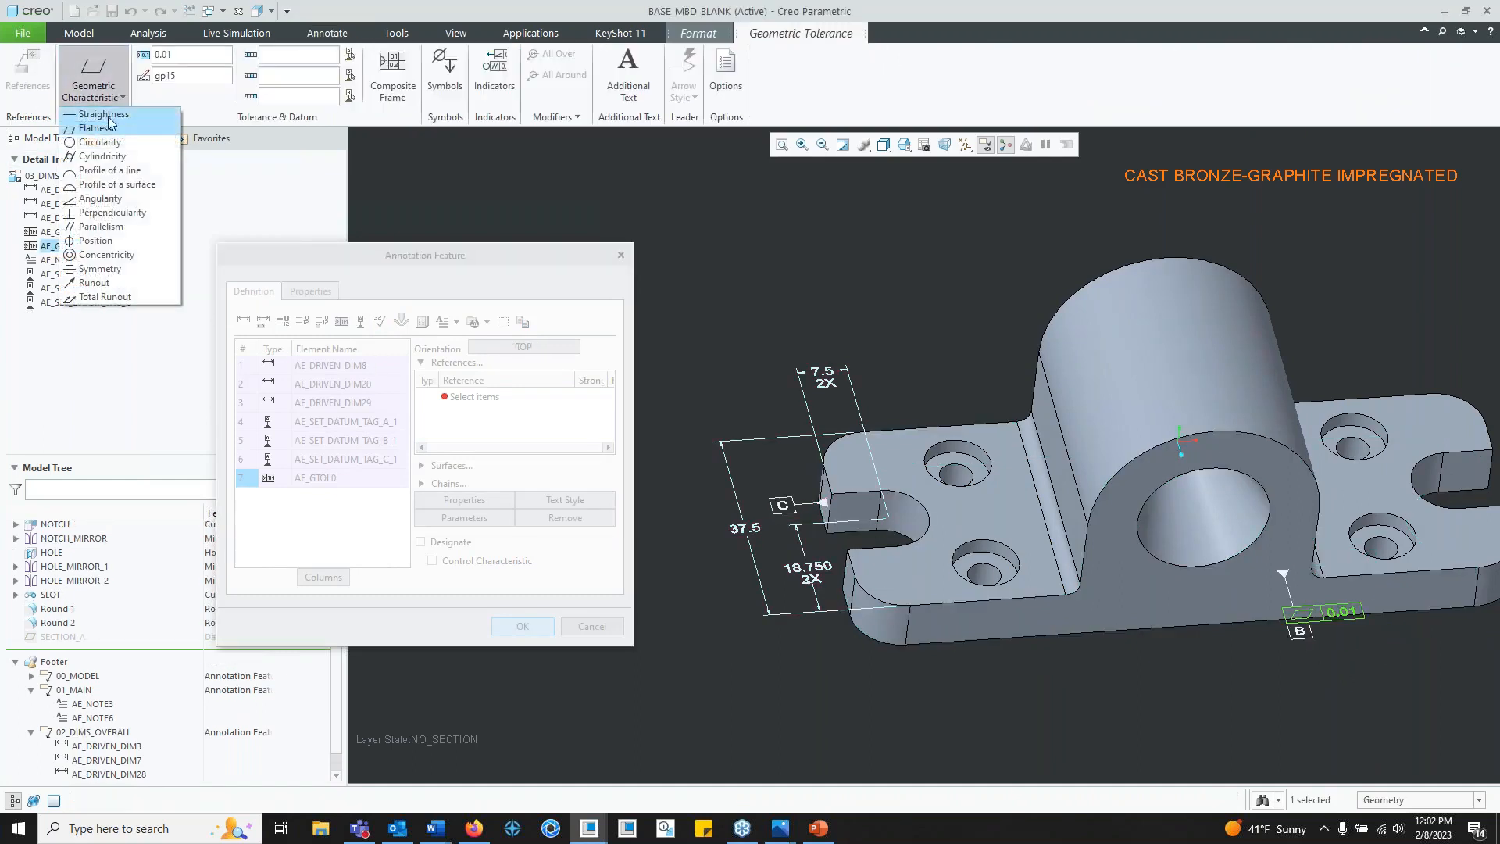
pyautogui.click(142, 221)
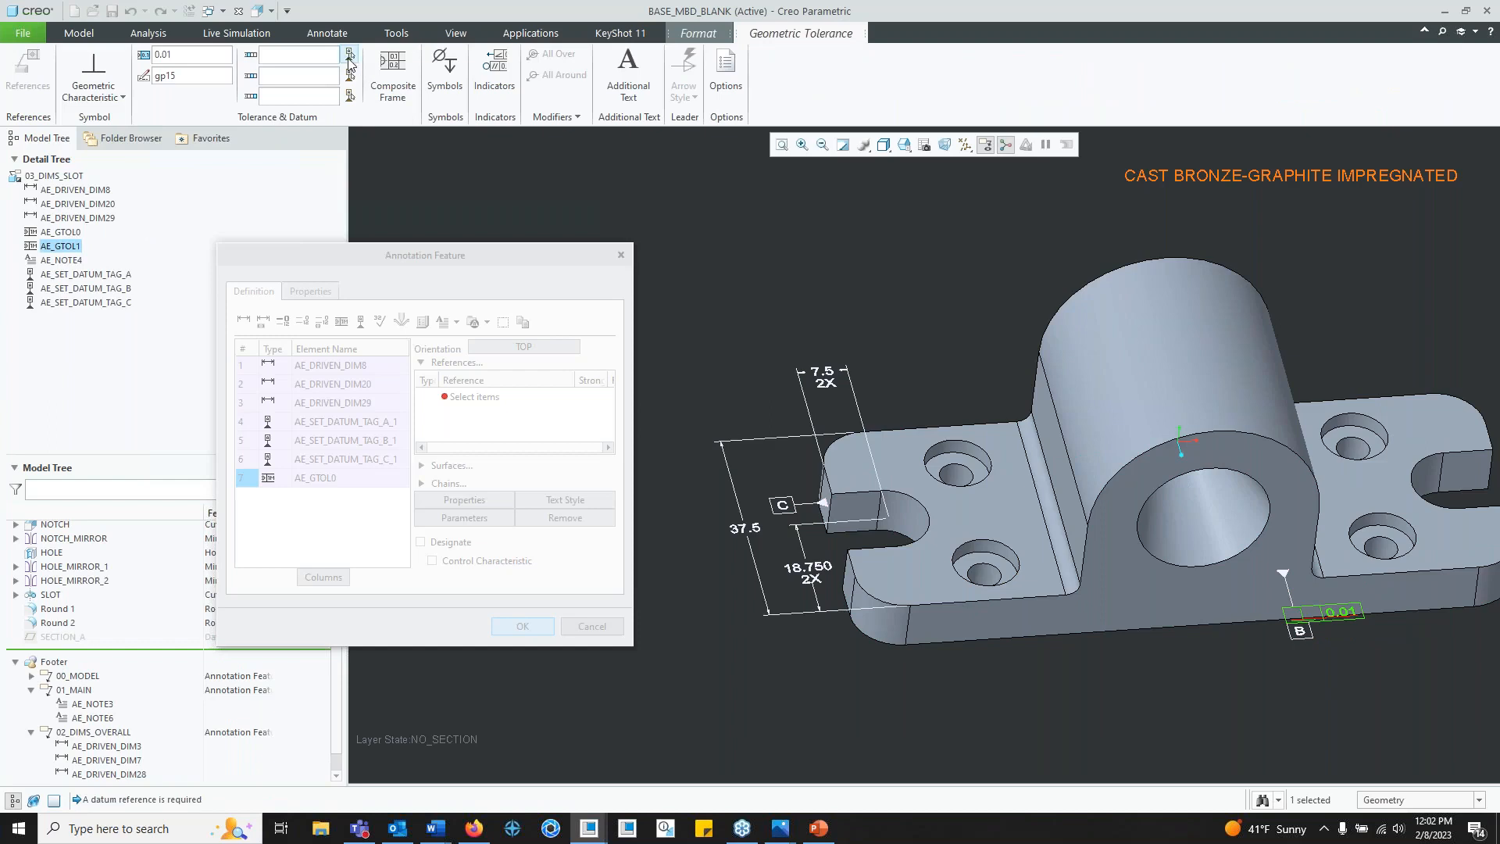
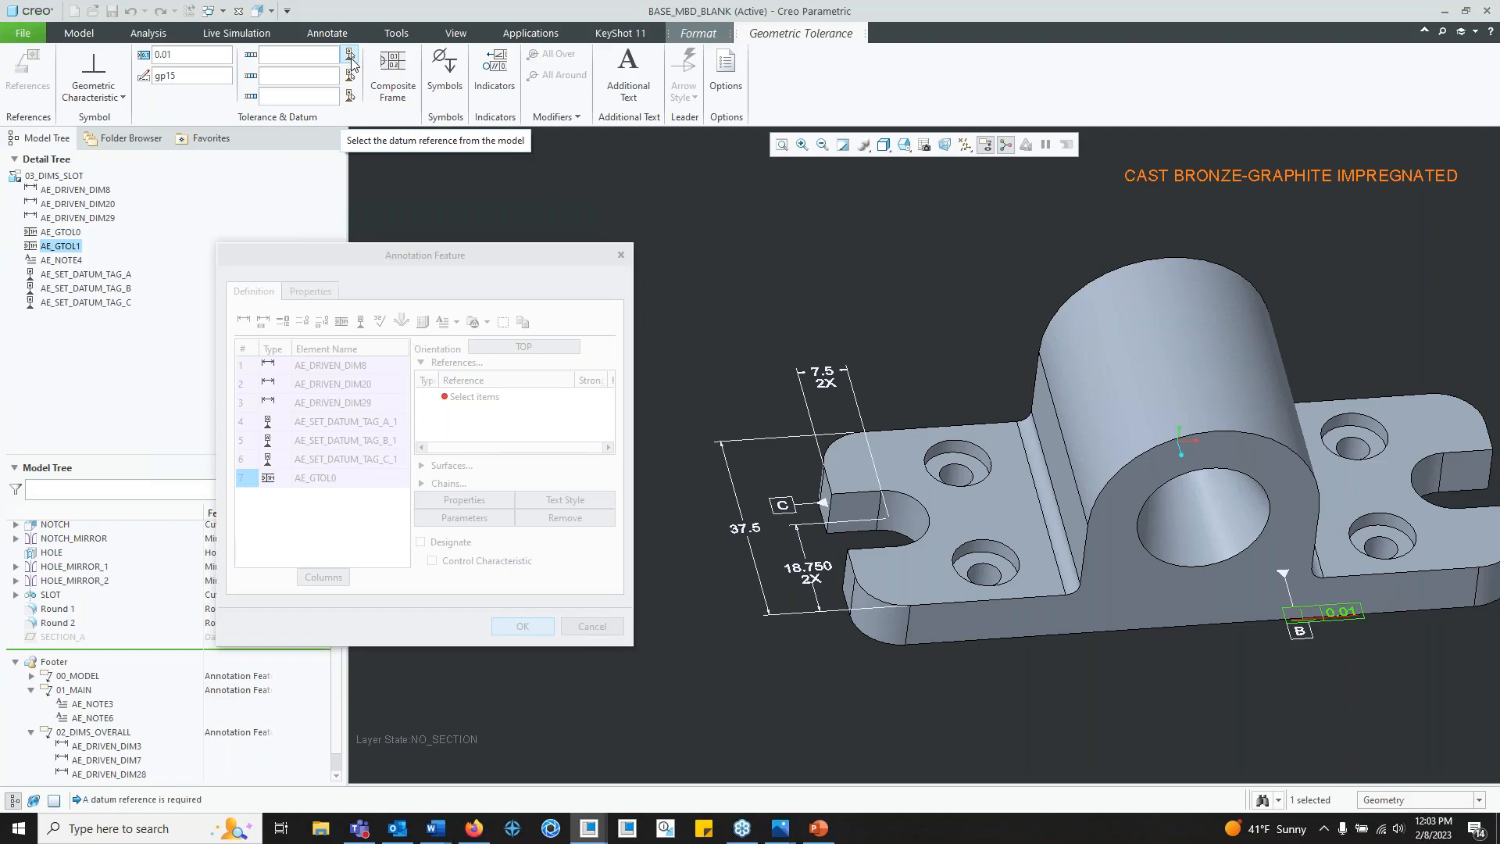
# Step: Reference datum A from the model in datum B's perpendicularity tolerance and set the tolerance value to 0.03
pyautogui.click(351, 57)
pyautogui.moveTo(1320, 471); pyautogui.dragTo(1301, 418, button='middle')
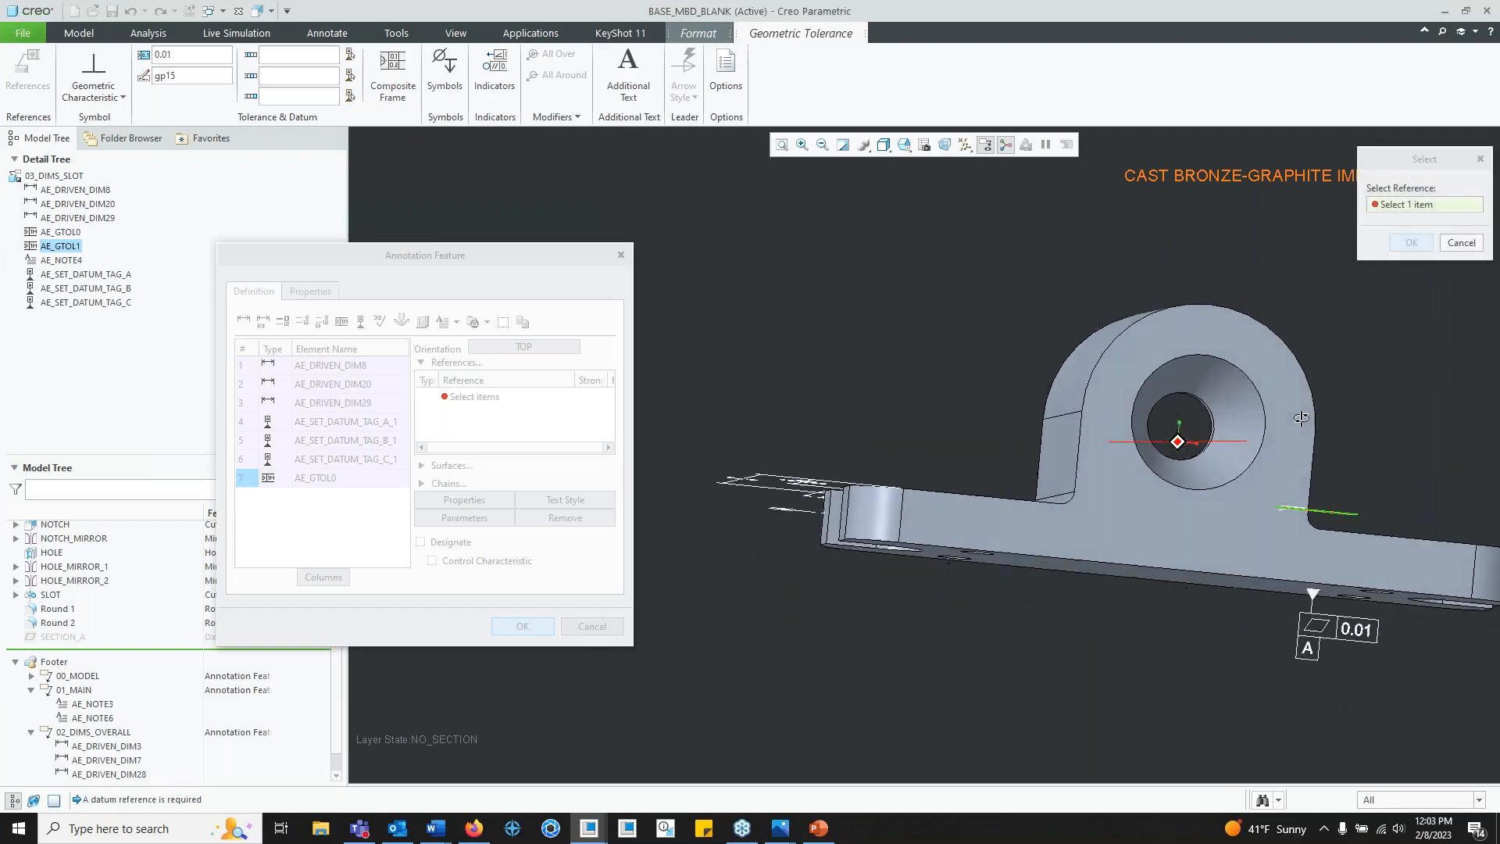
pyautogui.click(1311, 649)
pyautogui.click(1409, 242)
pyautogui.moveTo(1350, 254)
pyautogui.mouseDown(button='middle')
pyautogui.moveTo(1349, 324)
pyautogui.moveTo(1328, 349)
pyautogui.mouseUp(button='middle')
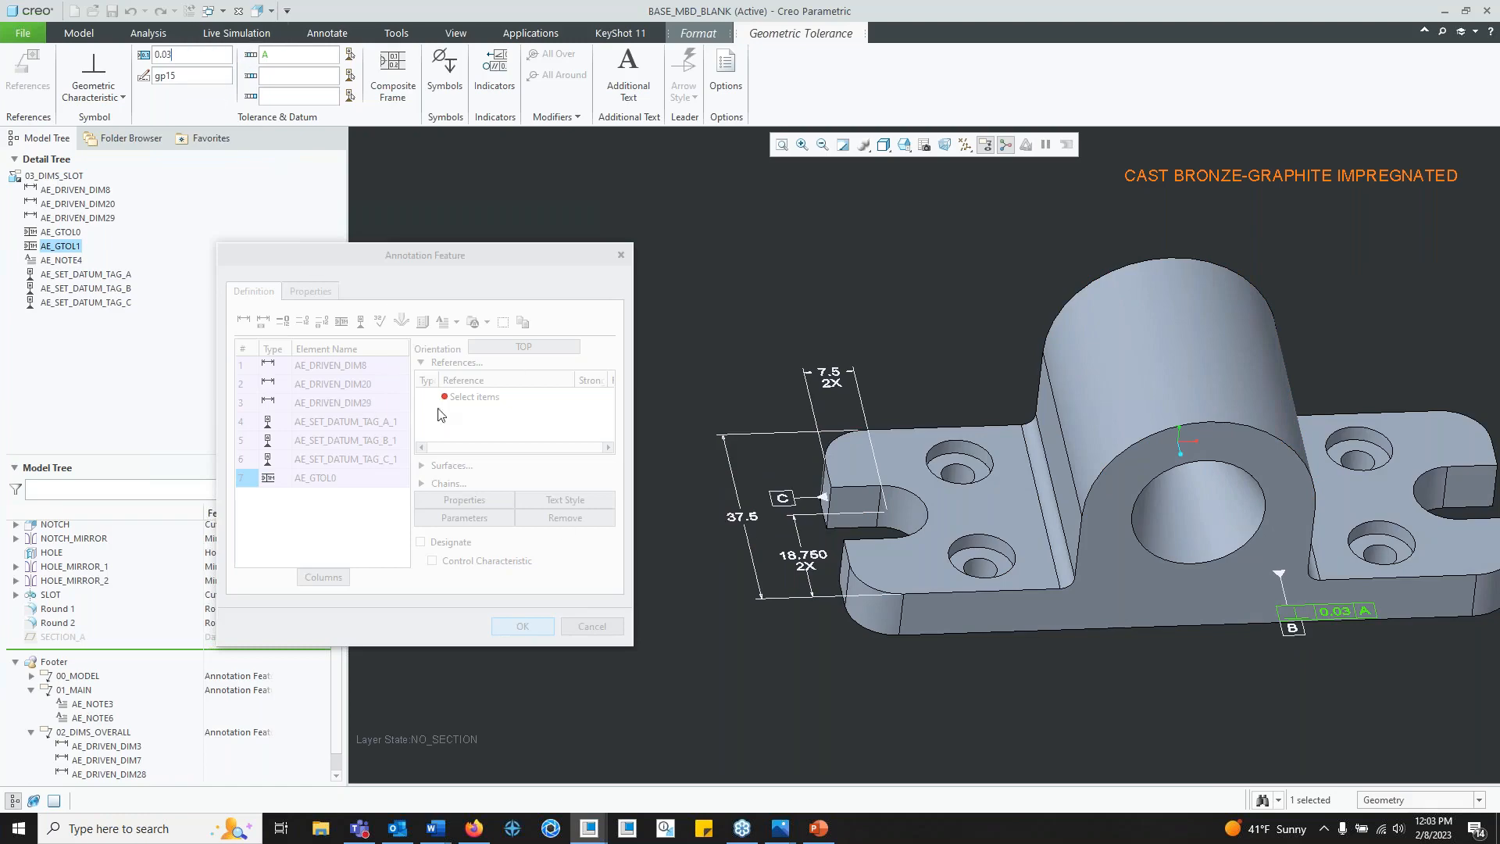
pyautogui.click(482, 325)
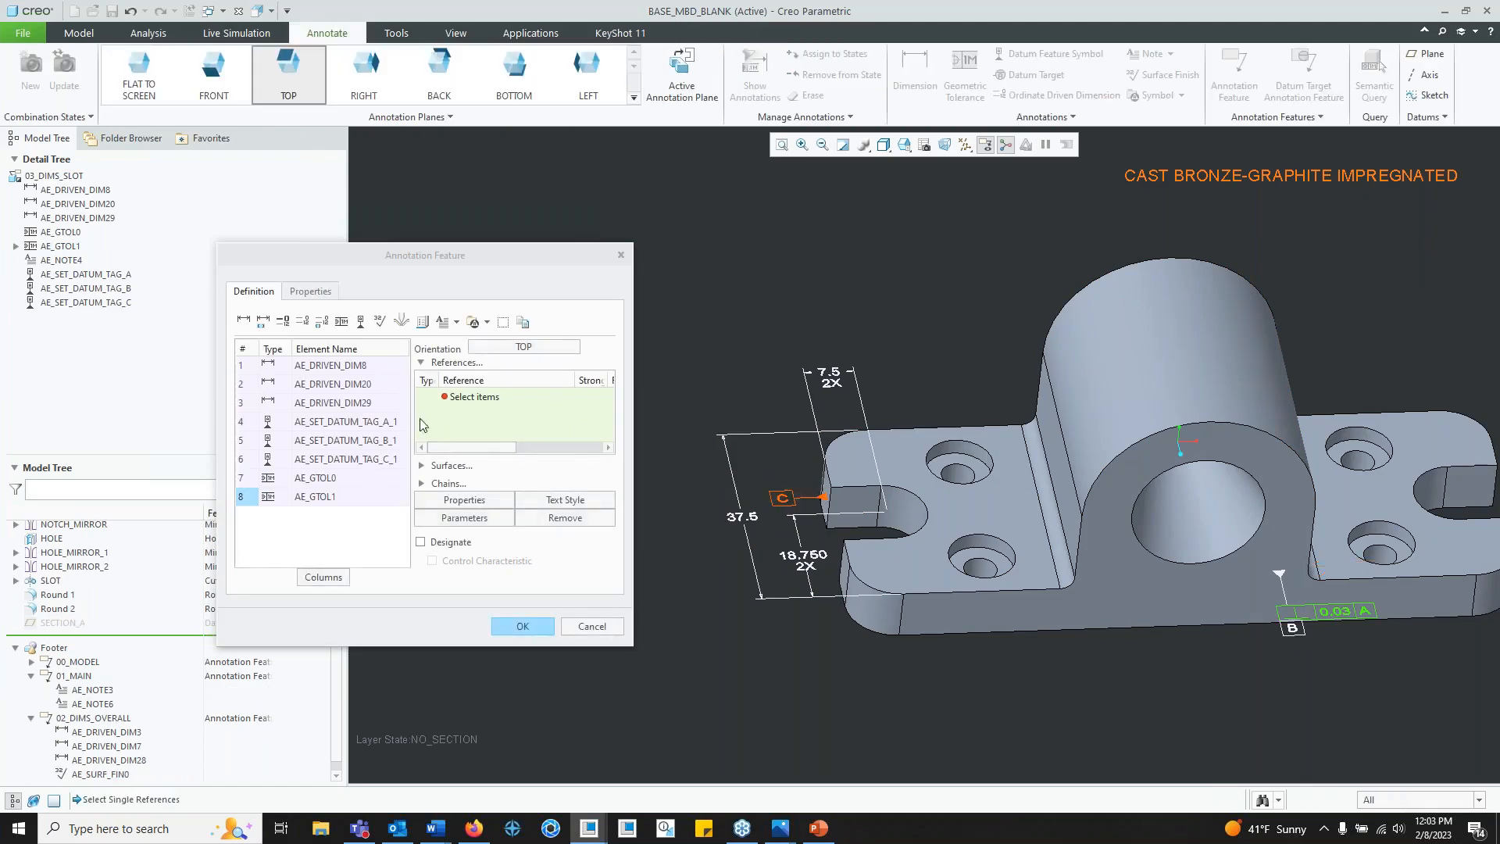
# Step: Attach a 0.03 perpendicularity tolerance referencing A to datum feature symbol C and finish the slot annotation feature
pyautogui.click(341, 321)
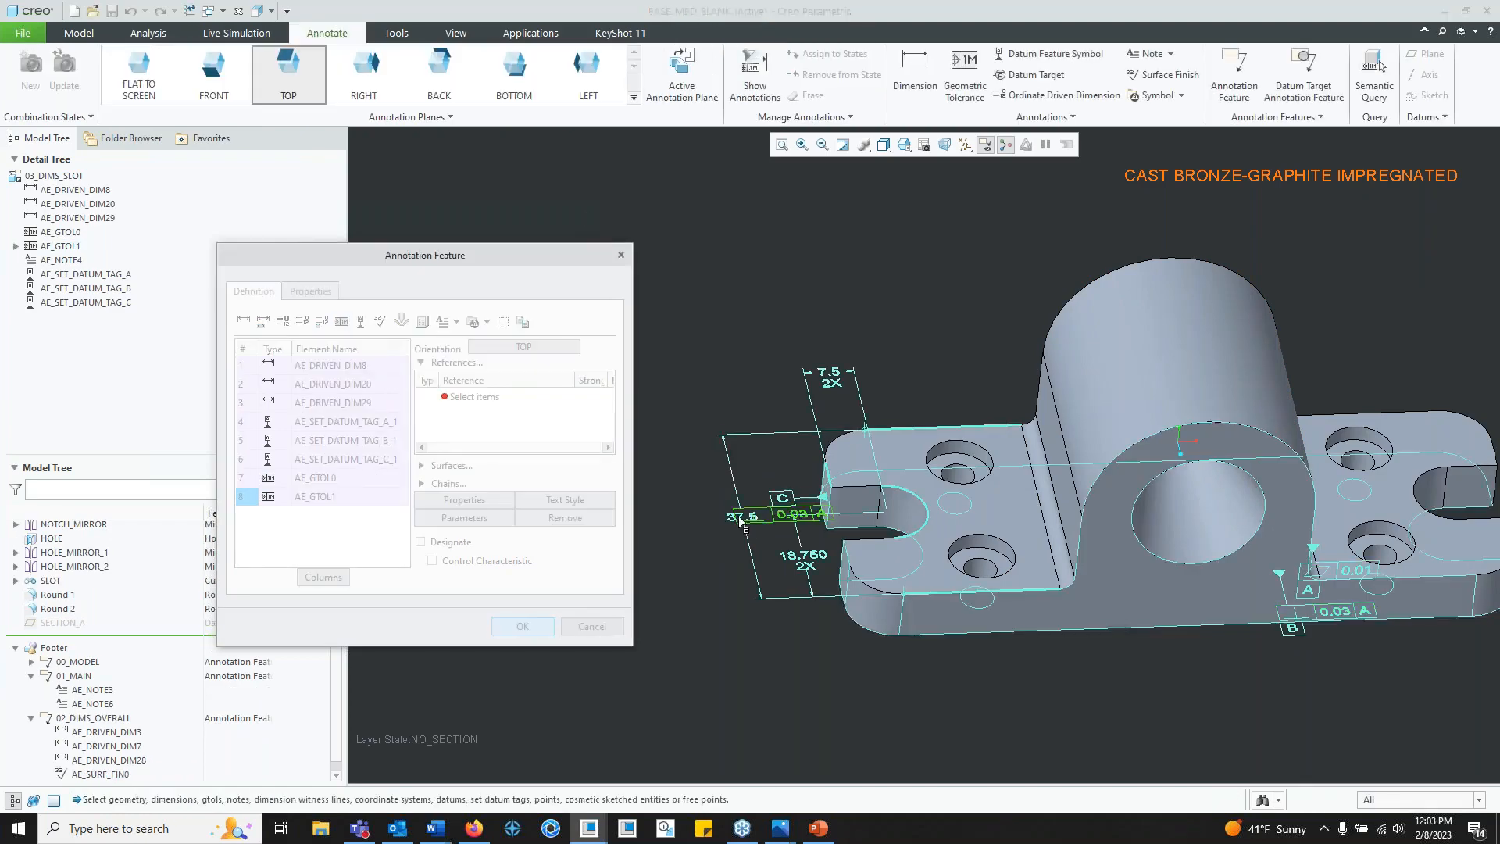
pyautogui.click(782, 502)
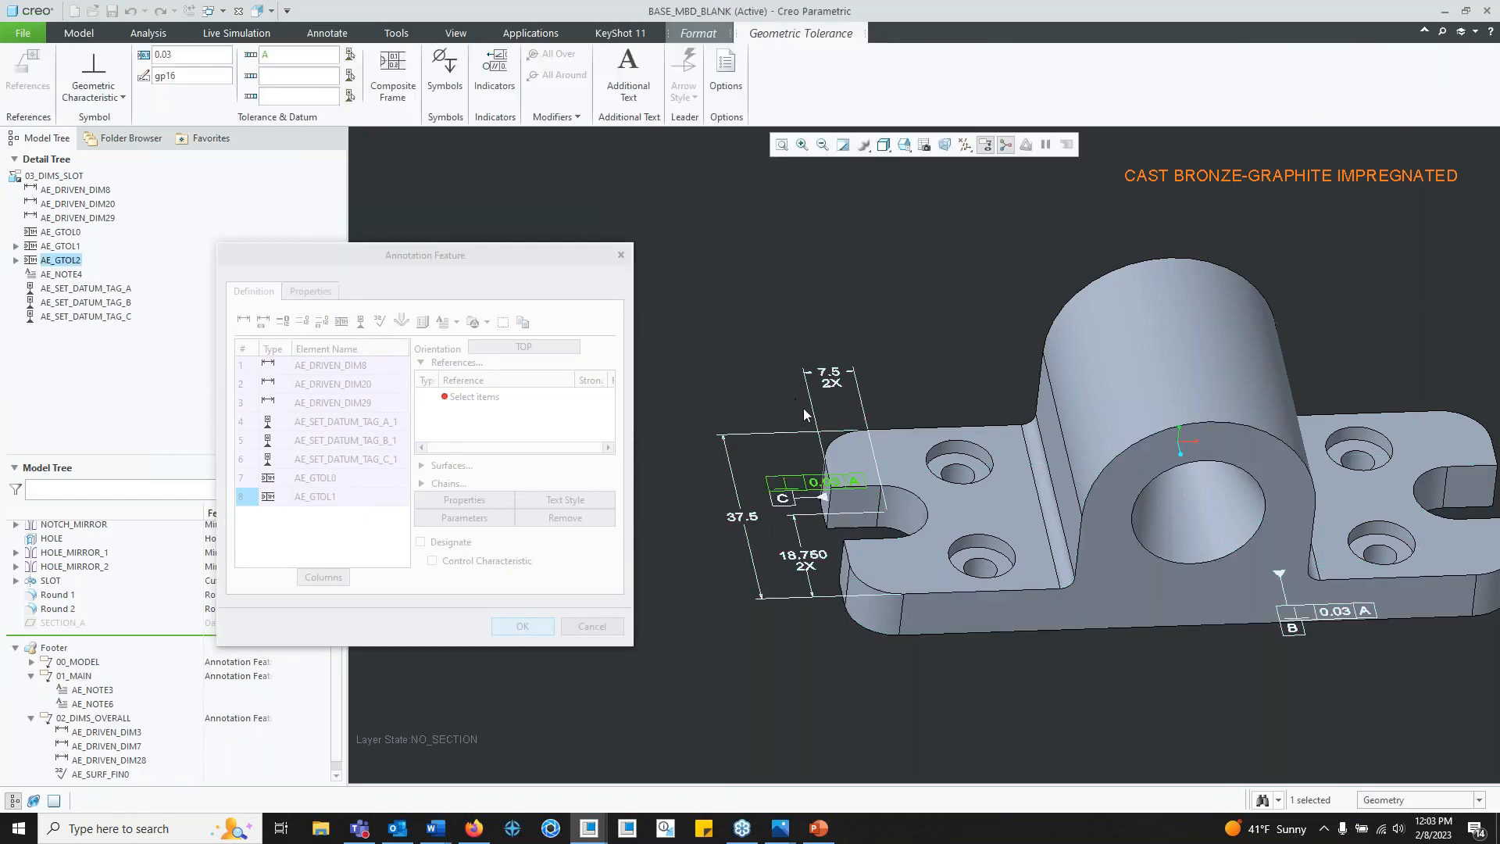
pyautogui.moveTo(804, 414)
pyautogui.mouseDown(button='middle')
pyautogui.moveTo(861, 472)
pyautogui.moveTo(894, 381)
pyautogui.moveTo(913, 420)
pyautogui.mouseUp(button='middle')
pyautogui.click(646, 538)
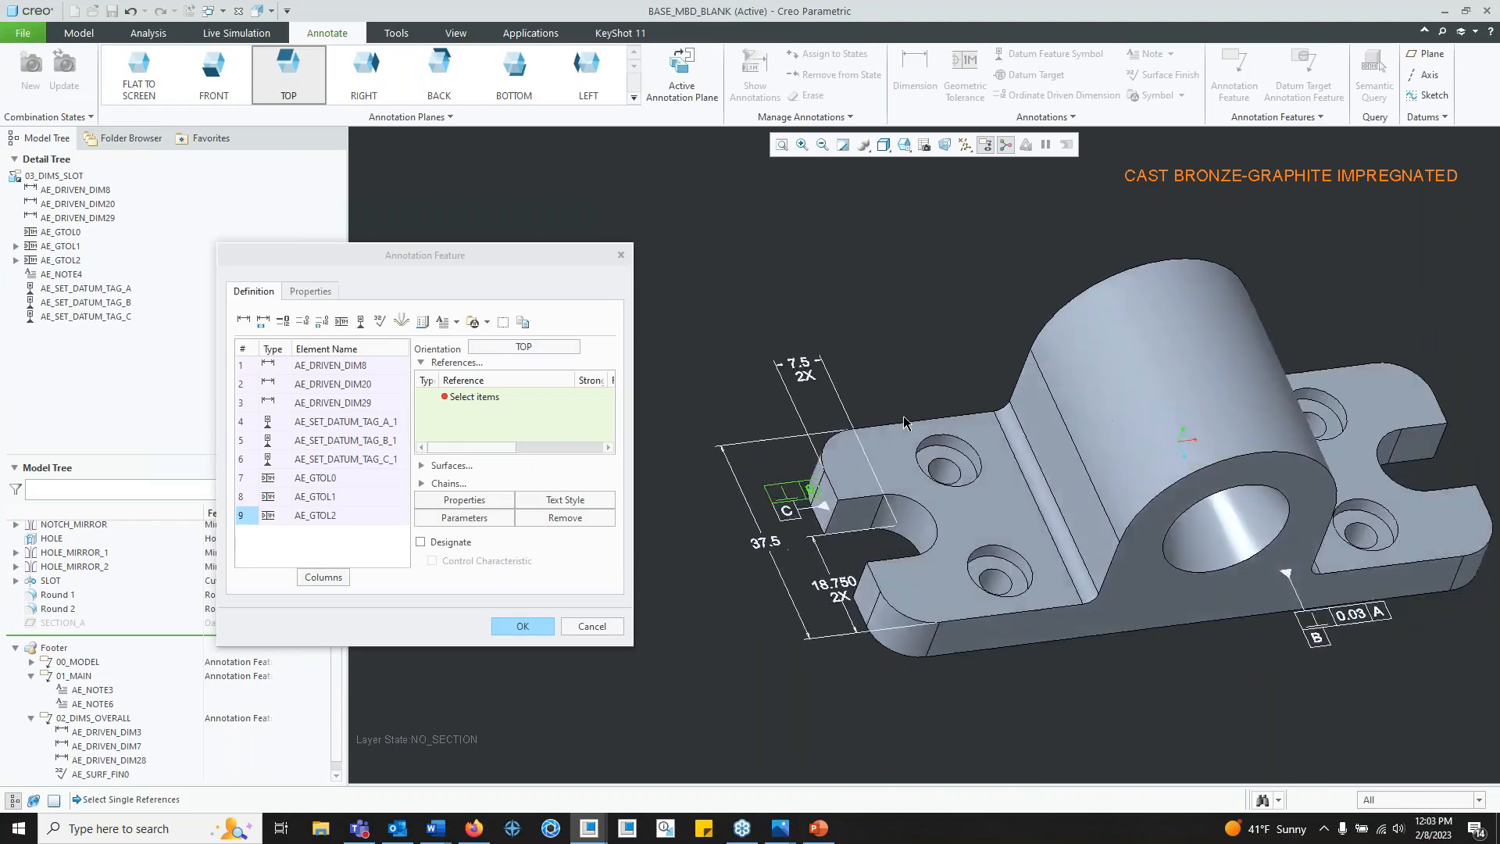
pyautogui.scroll(-5, 880, 459)
pyautogui.scroll(4, 880, 458)
pyautogui.click(544, 627)
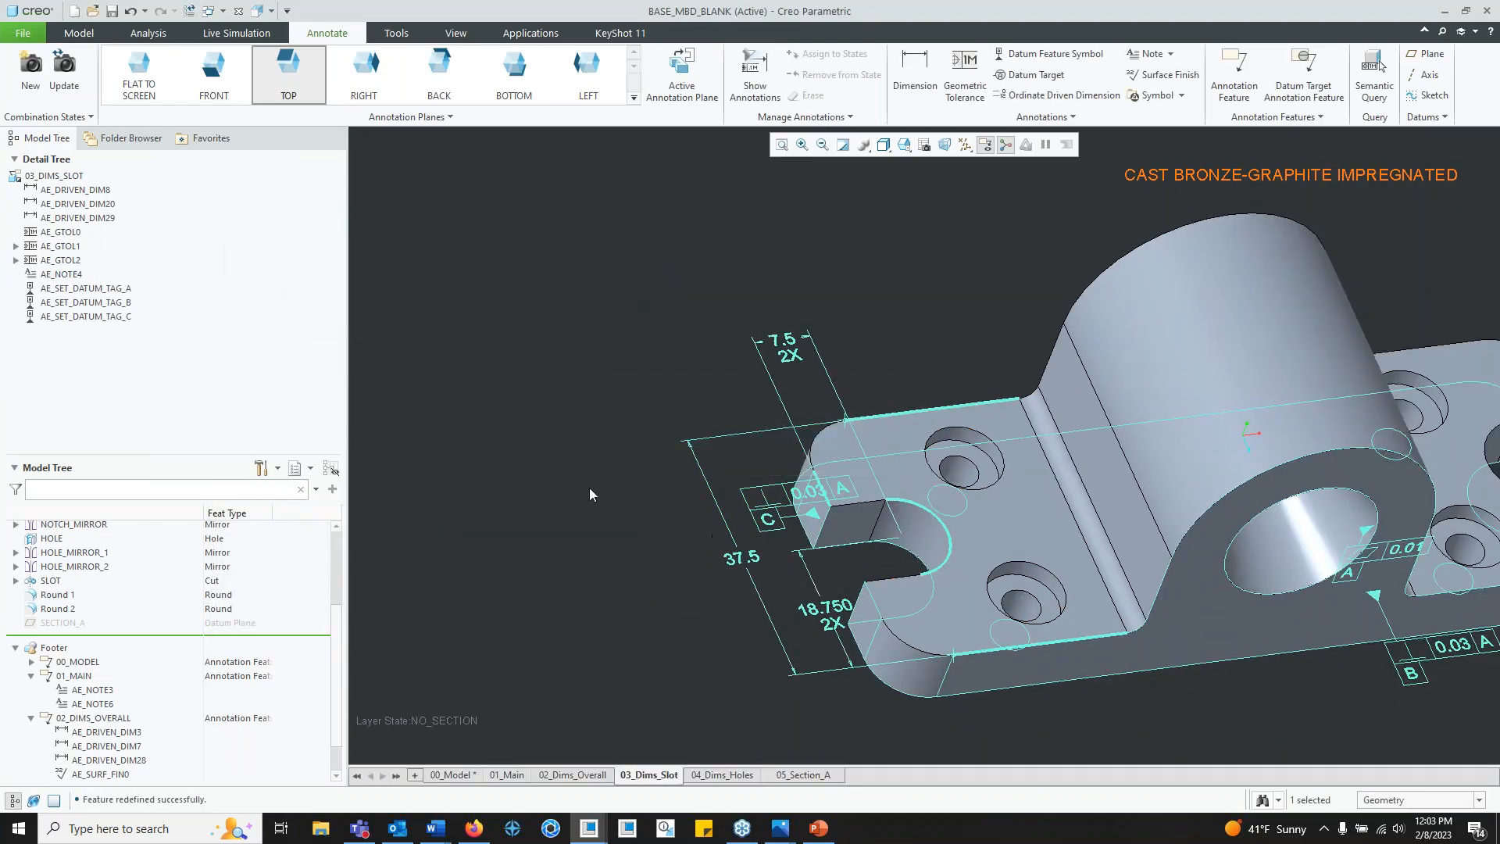
# Step: Move datum feature symbol C with its tolerance frame to the plane of the flange's top surface
pyautogui.moveTo(760, 553)
pyautogui.mouseDown(button='middle')
pyautogui.moveTo(715, 518)
pyautogui.moveTo(739, 525)
pyautogui.moveTo(757, 448)
pyautogui.moveTo(758, 539)
pyautogui.mouseUp(button='middle')
pyautogui.click(715, 519)
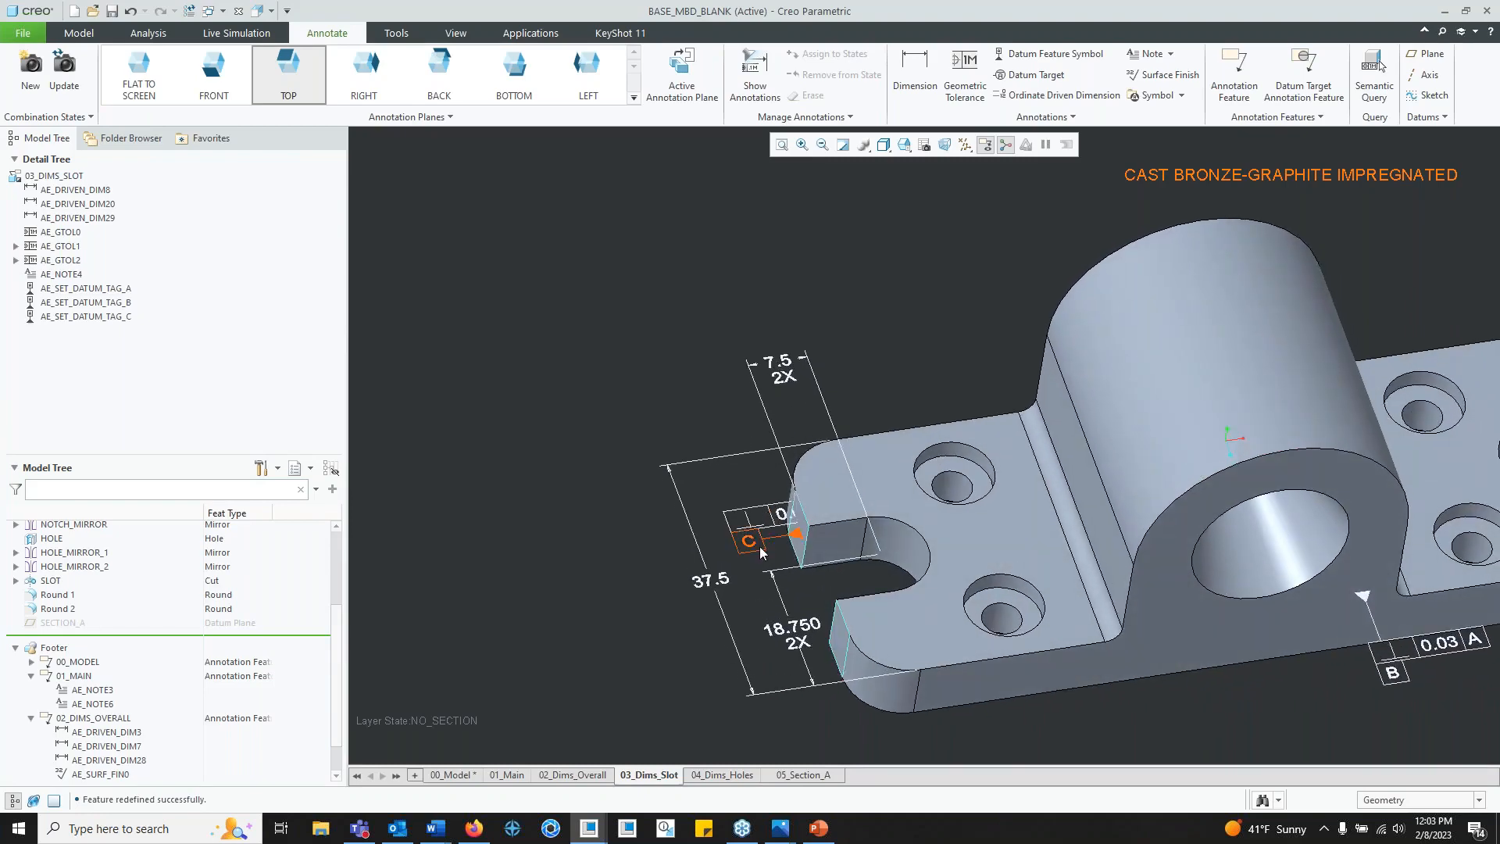
pyautogui.click(758, 544)
pyautogui.rightClick(754, 541)
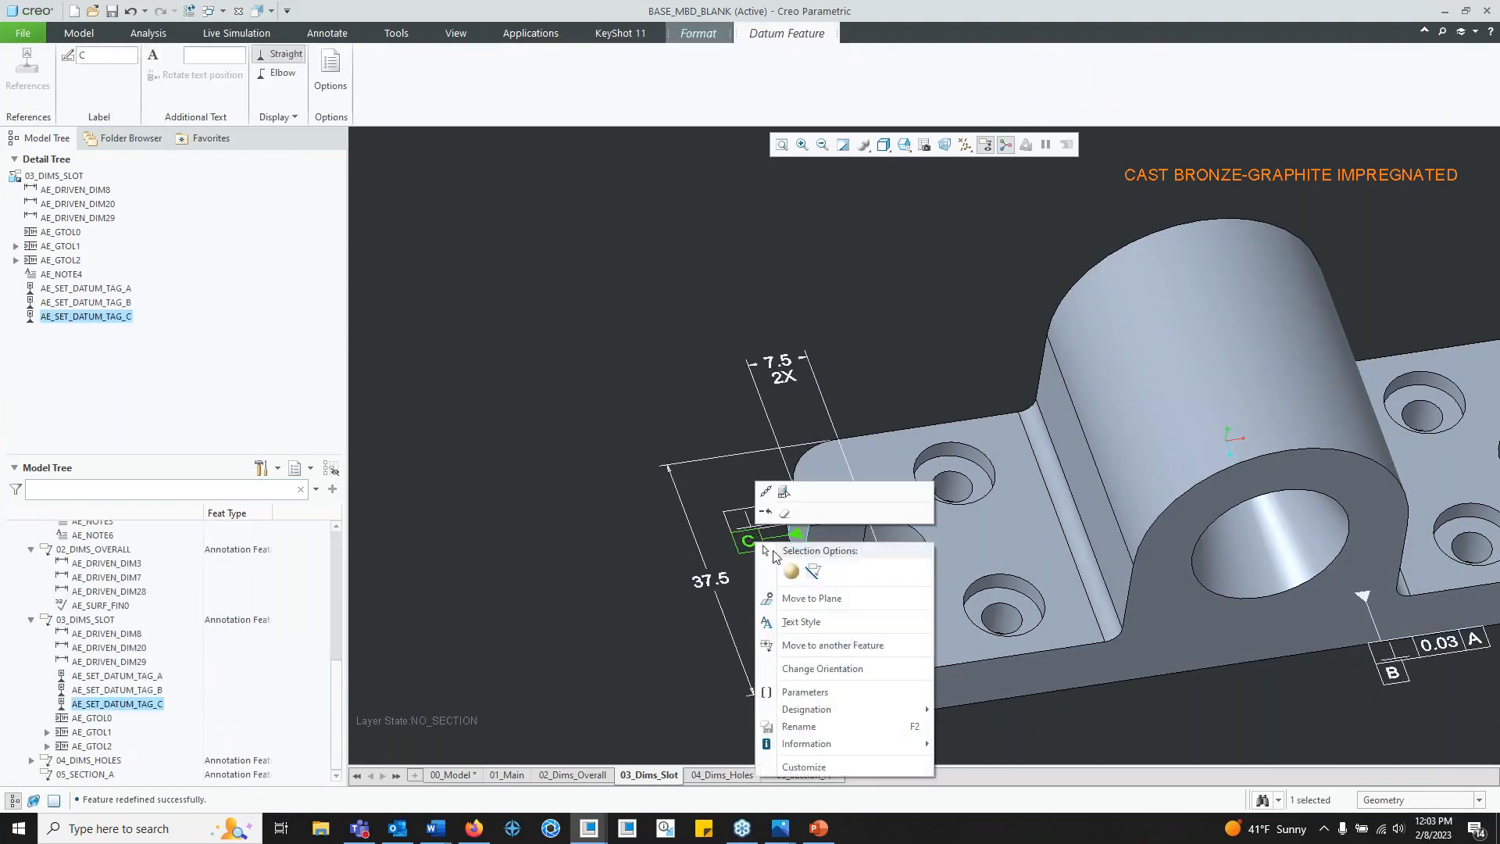
pyautogui.click(811, 597)
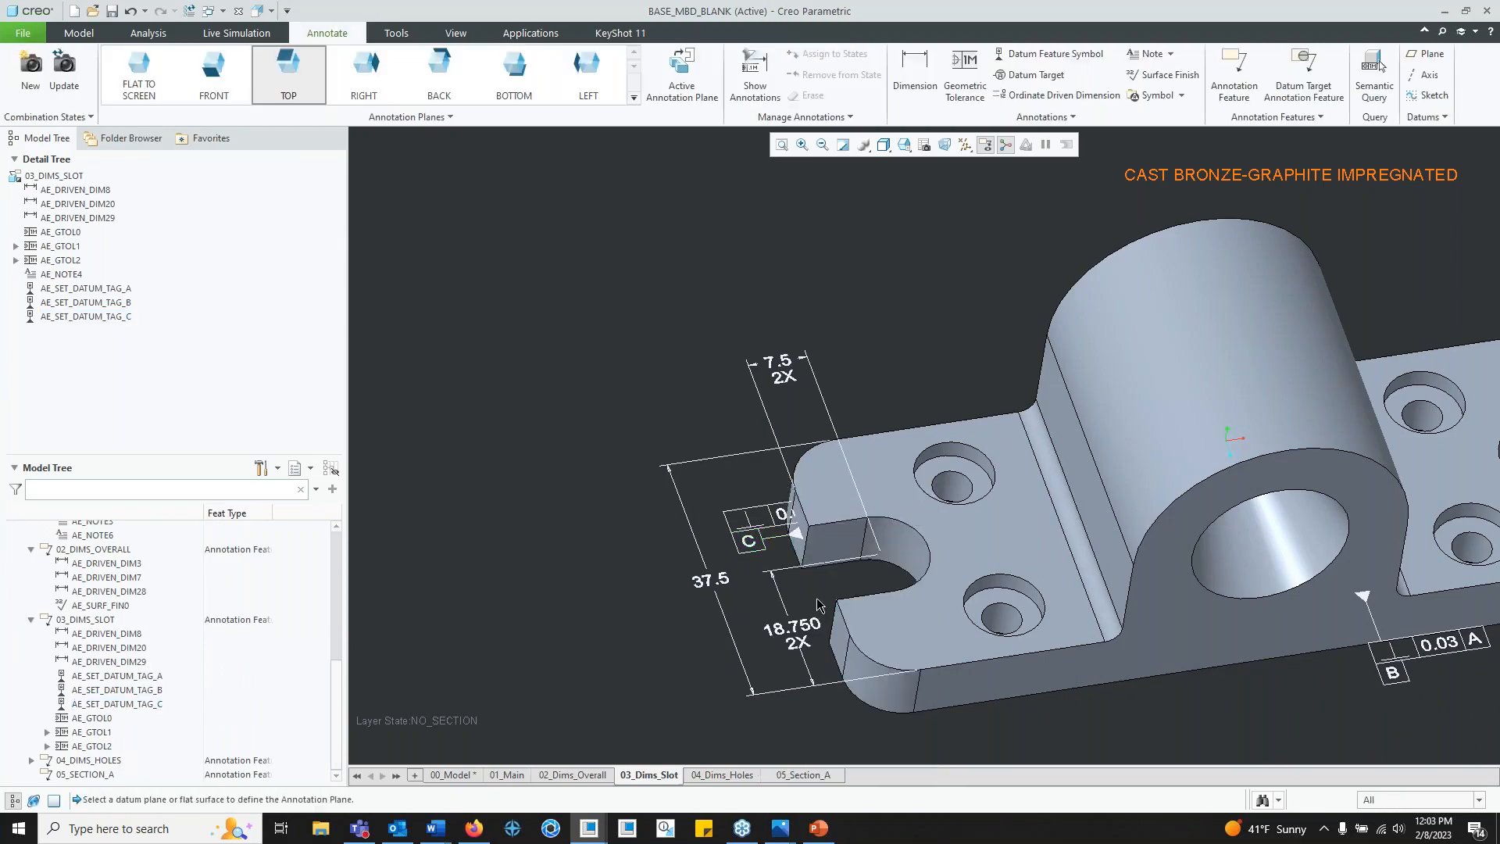
pyautogui.click(839, 507)
pyautogui.moveTo(840, 508)
pyautogui.mouseDown(button='middle')
pyautogui.moveTo(843, 552)
pyautogui.moveTo(816, 512)
pyautogui.mouseUp(button='middle')
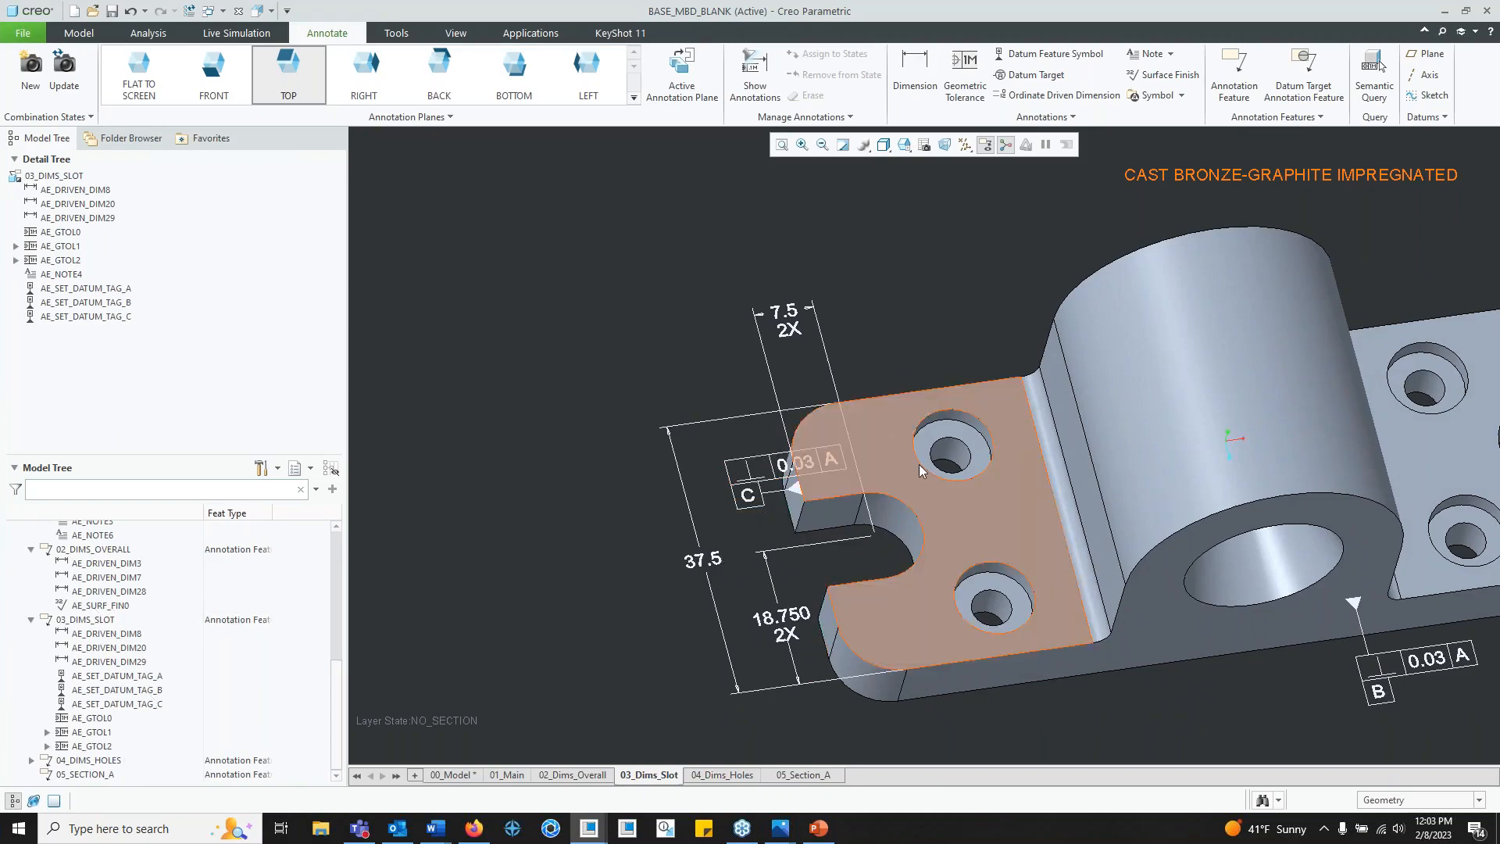
pyautogui.moveTo(919, 464); pyautogui.dragTo(743, 452, button='middle')
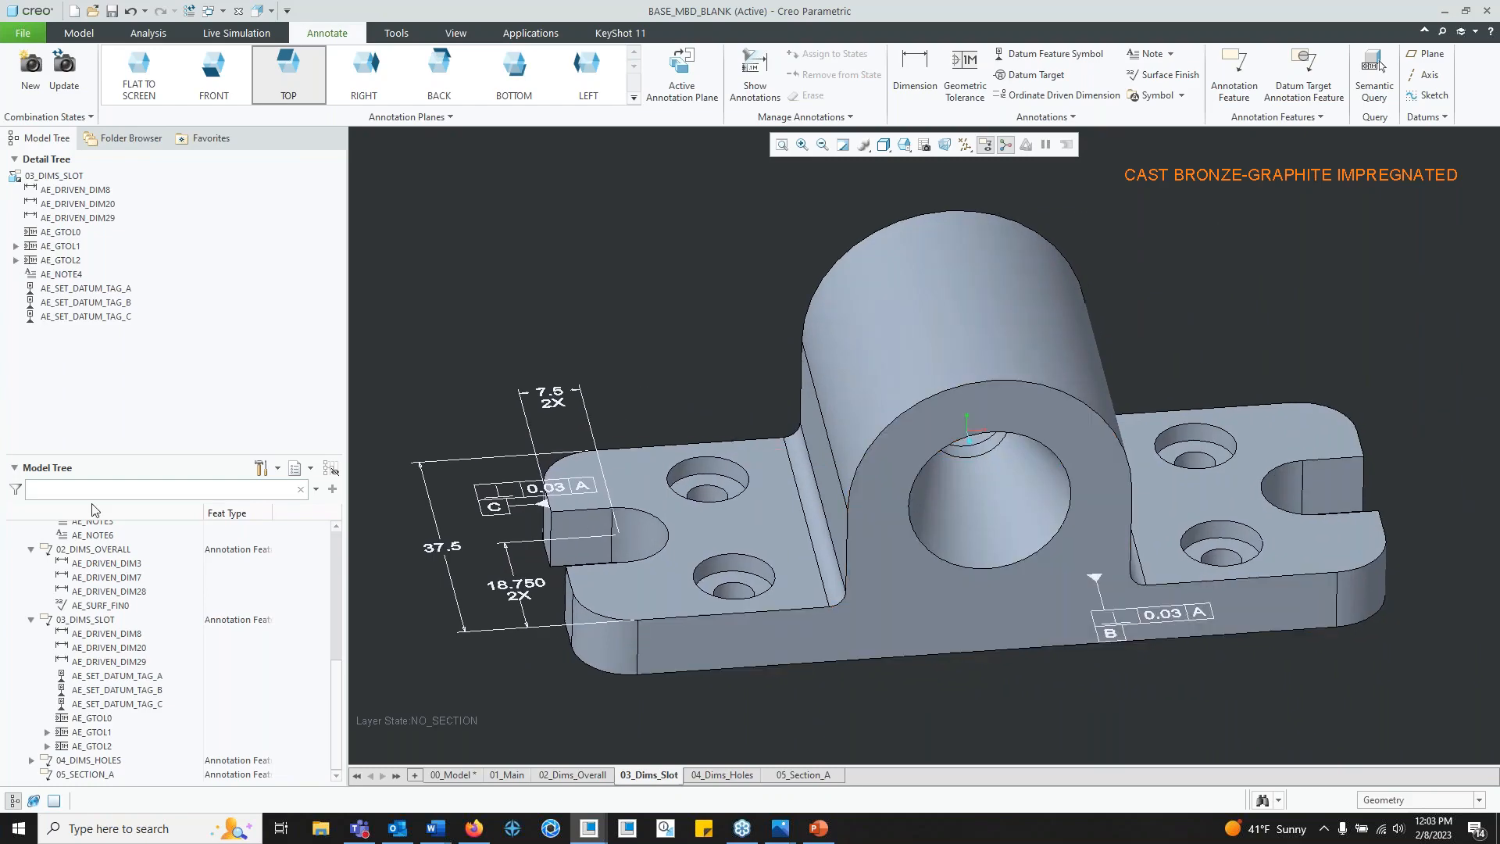
# Step: Activate the 04_Dims_Holes combination state and open the 04_DIMS_HOLES annotation feature for editing
pyautogui.click(733, 776)
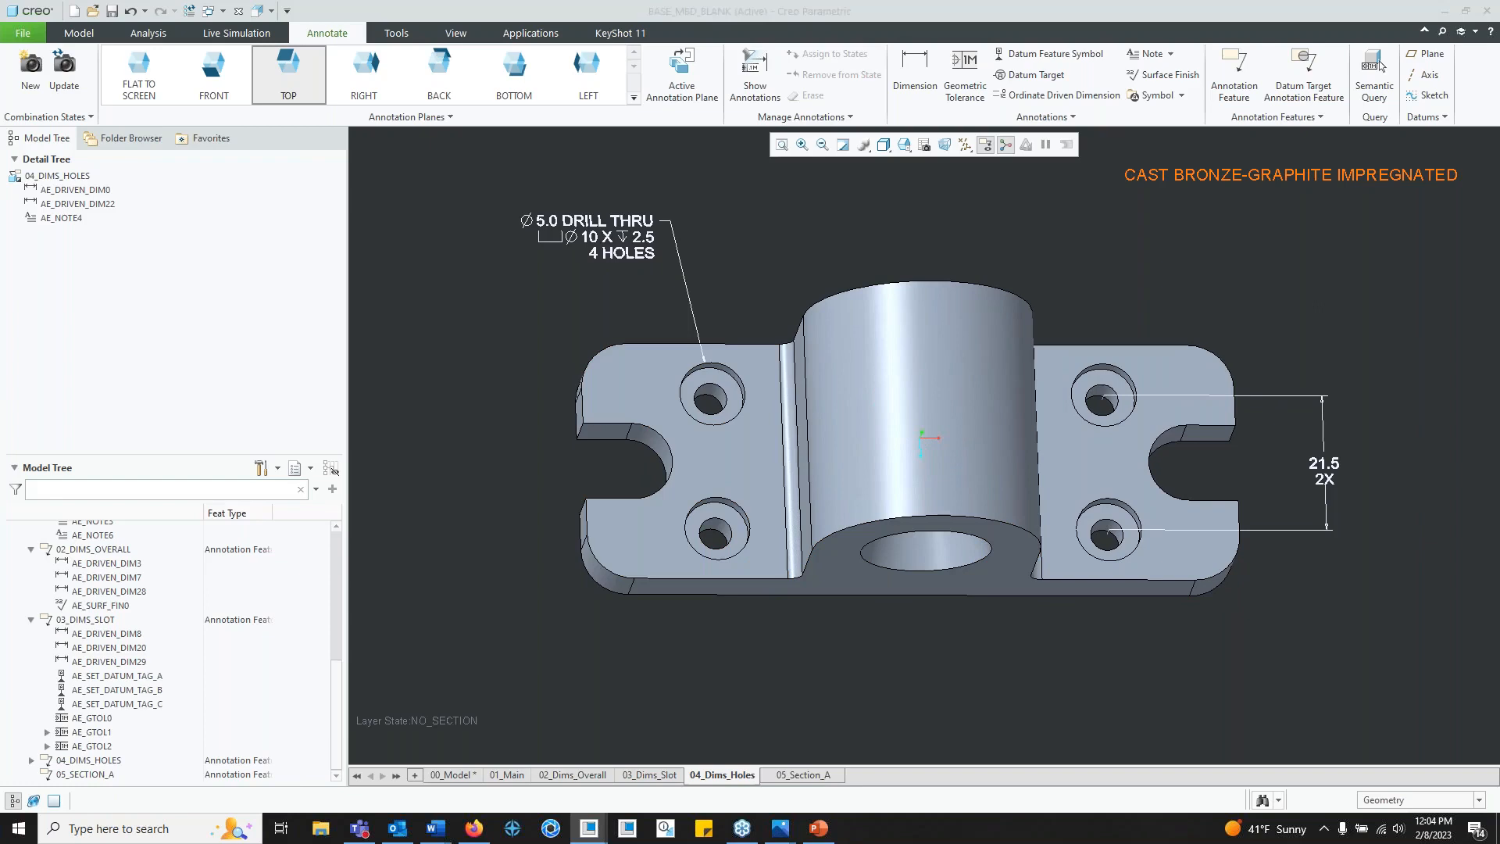
pyautogui.hotkey('alt', 'Tab')
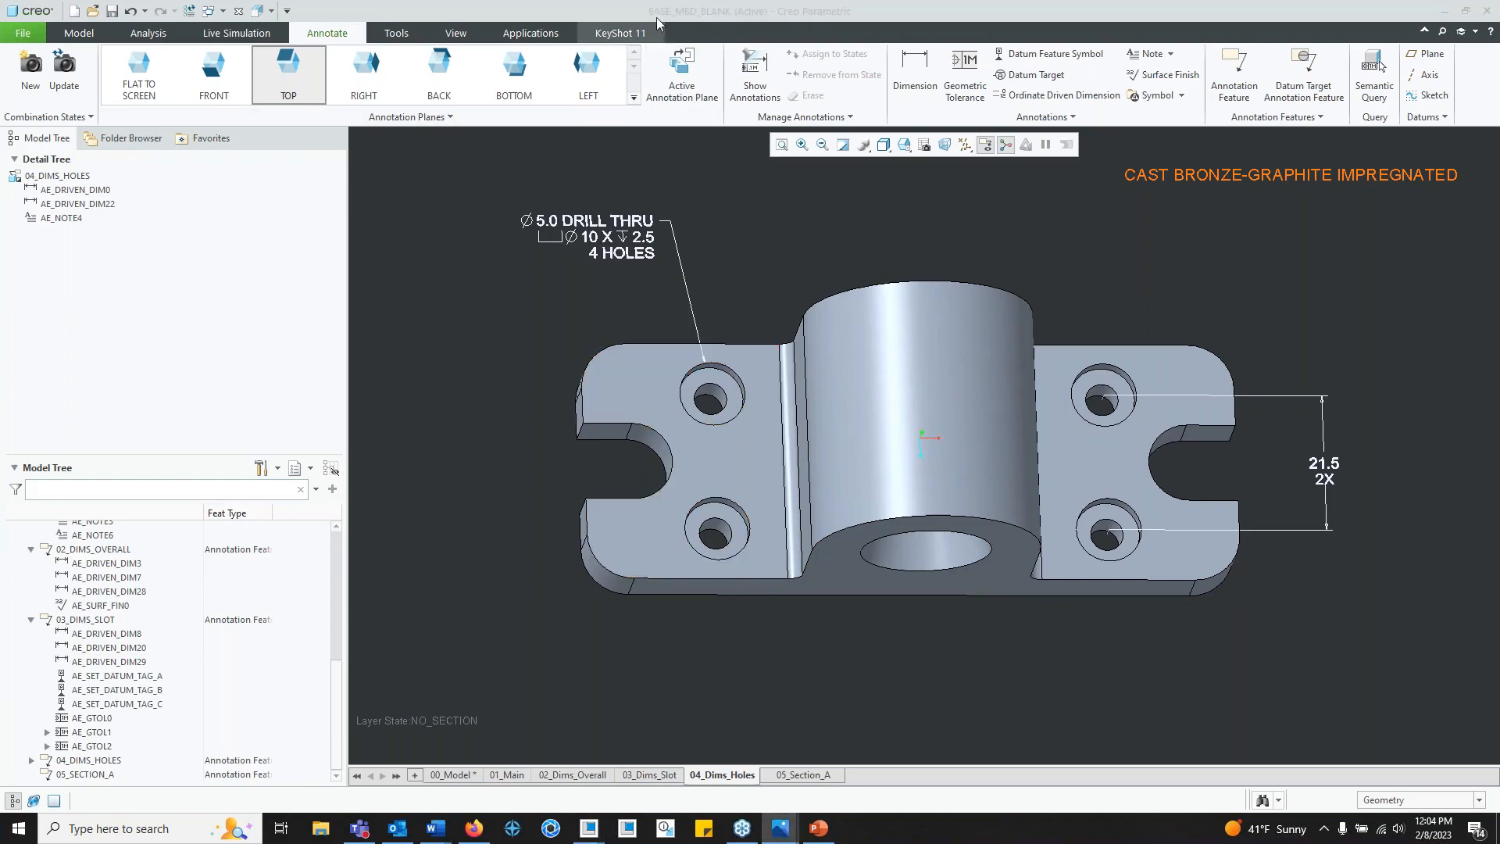
pyautogui.hotkey('alt', 'Tab')
pyautogui.click(107, 762)
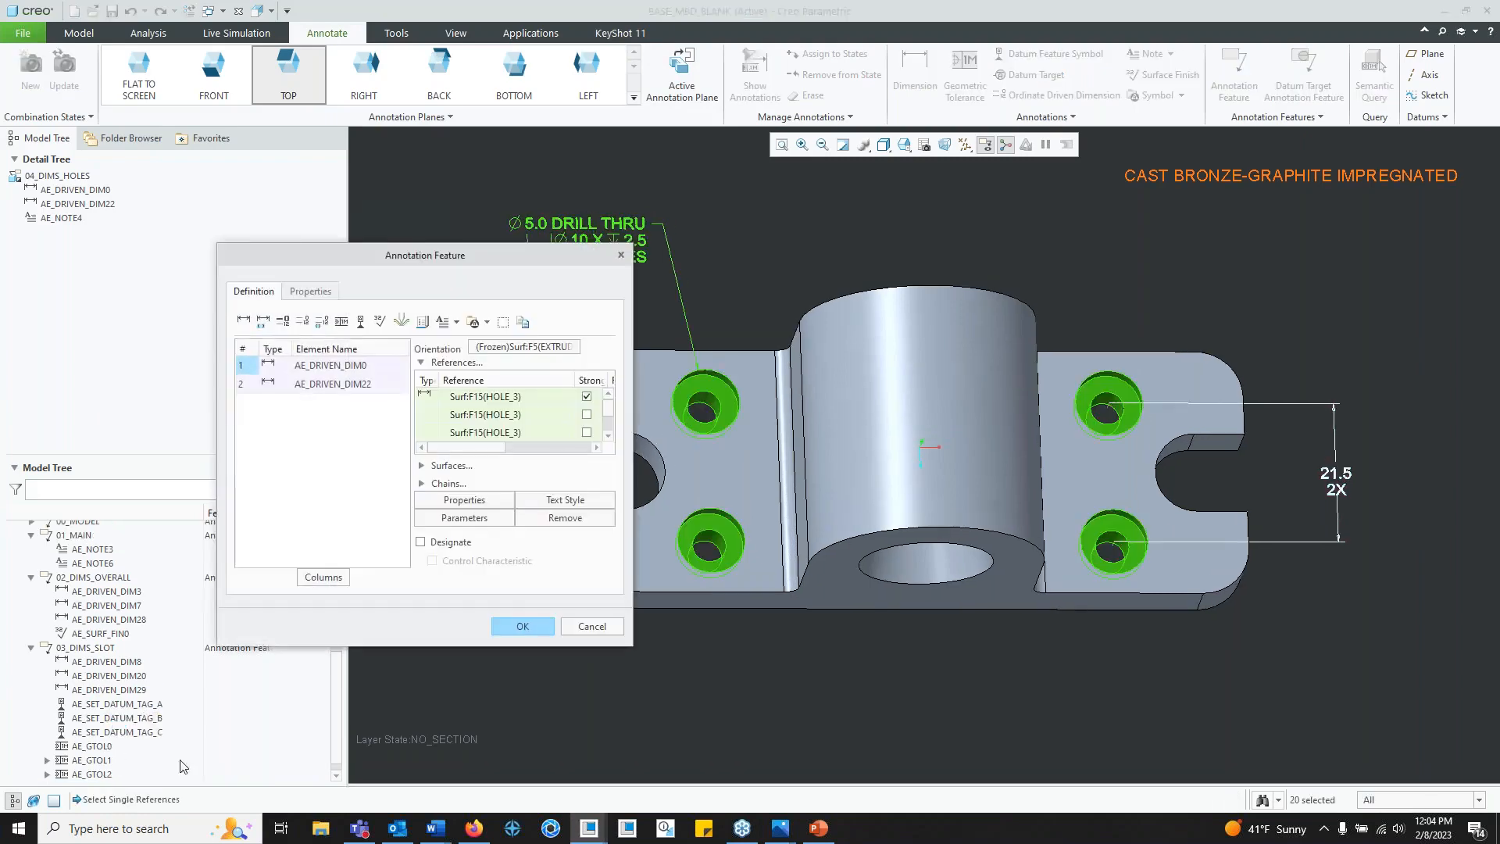
# Step: Close the annotation feature definition unchanged and, in the 03_Dims_Slot state, select datum tags A, B and C with their attached geometric tolerances
pyautogui.click(591, 625)
pyautogui.click(649, 773)
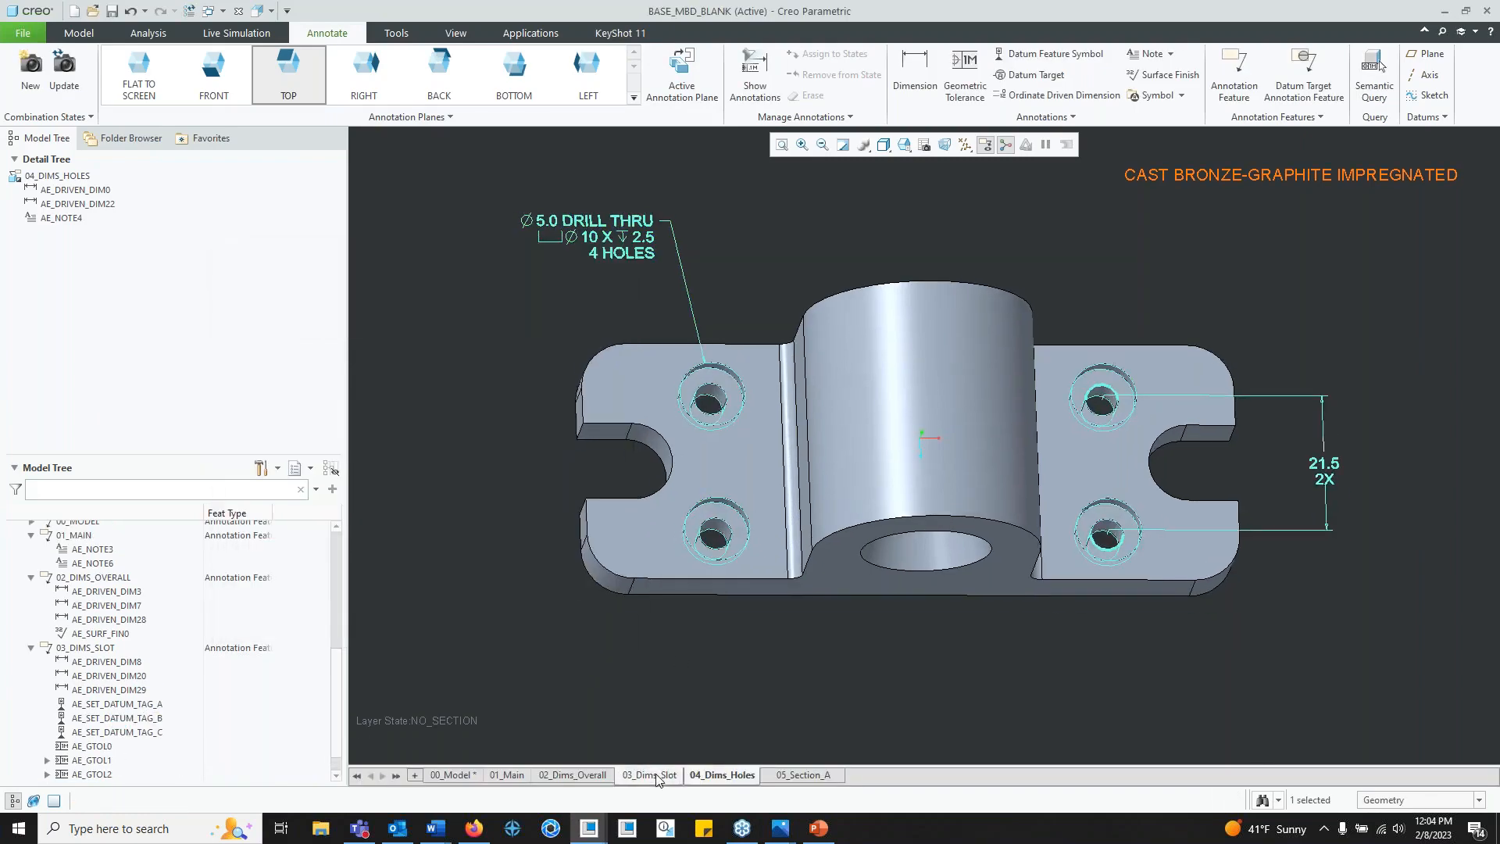
pyautogui.moveTo(1084, 612); pyautogui.dragTo(1074, 366, button='middle')
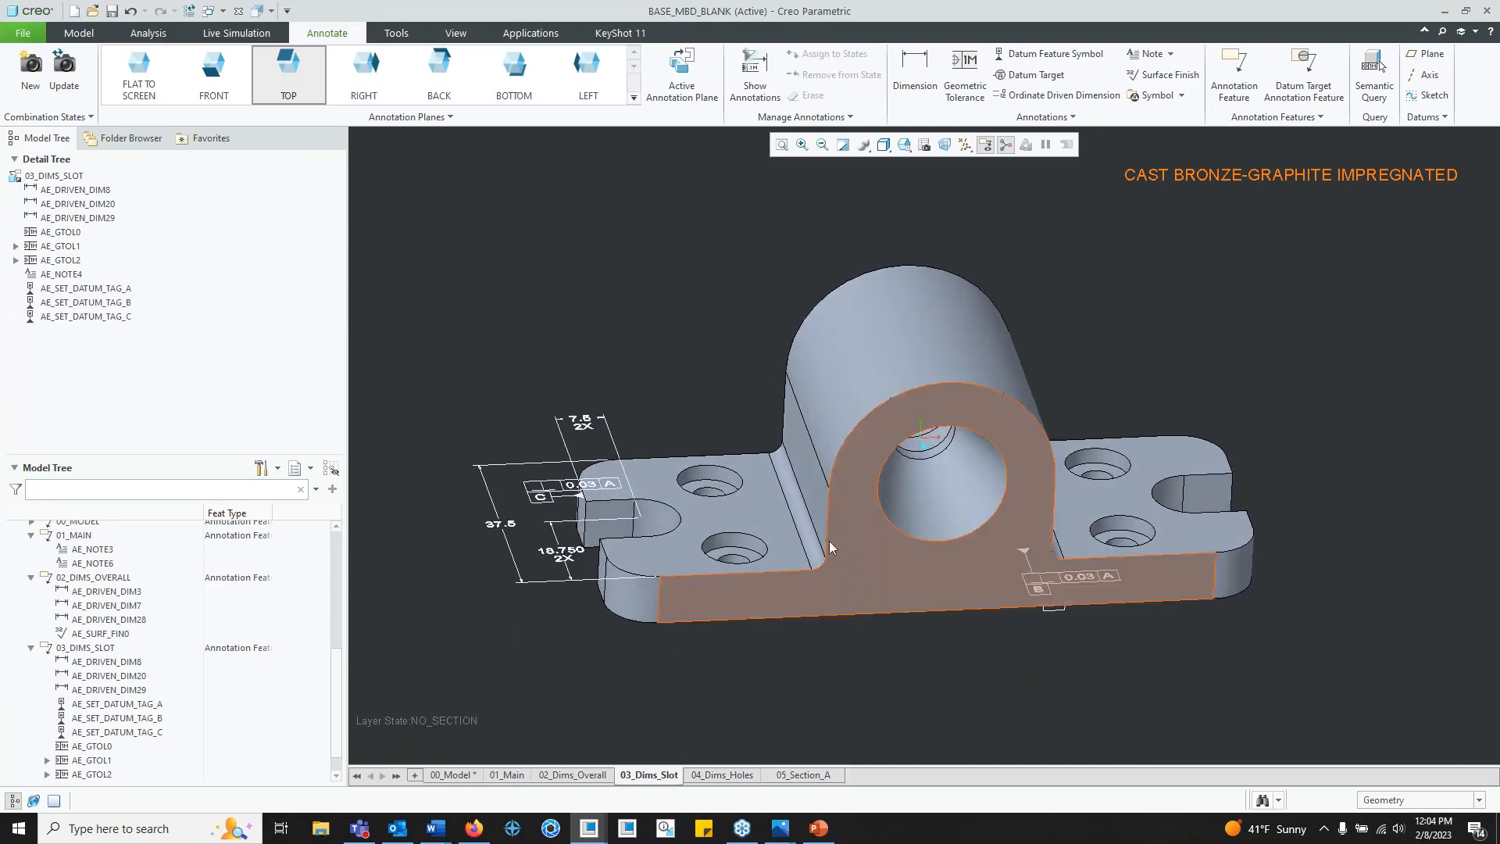
pyautogui.moveTo(1086, 615)
pyautogui.mouseDown(button='middle')
pyautogui.moveTo(1078, 582)
pyautogui.moveTo(1106, 597)
pyautogui.moveTo(1085, 610)
pyautogui.mouseUp(button='middle')
pyautogui.click(1080, 621)
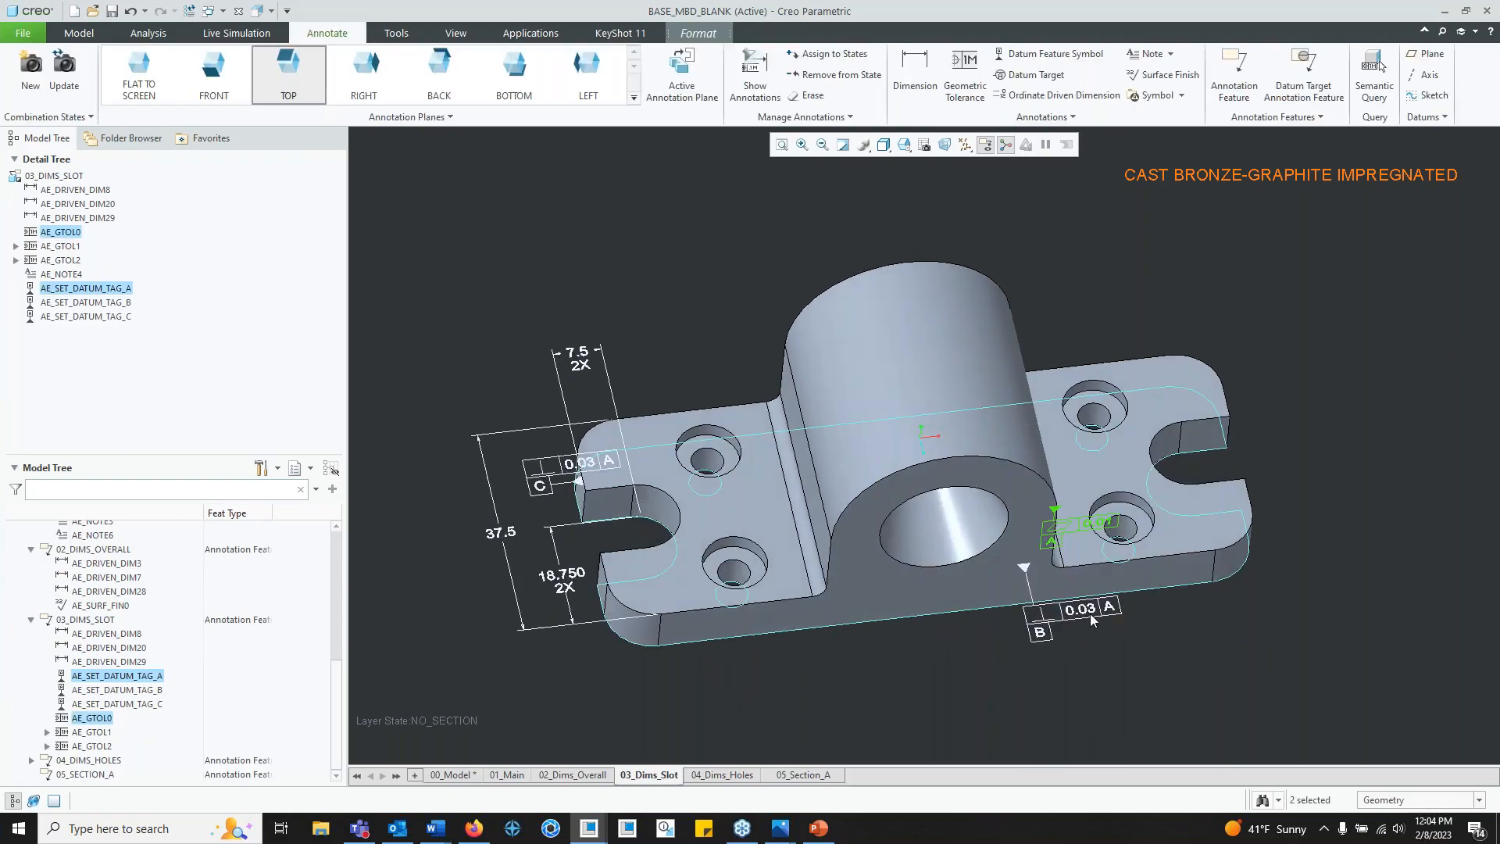
pyautogui.keyDown('ctrl'); pyautogui.click(1085, 610); pyautogui.keyUp('ctrl')
pyautogui.keyDown('ctrl'); pyautogui.click(1037, 635); pyautogui.keyUp('ctrl')
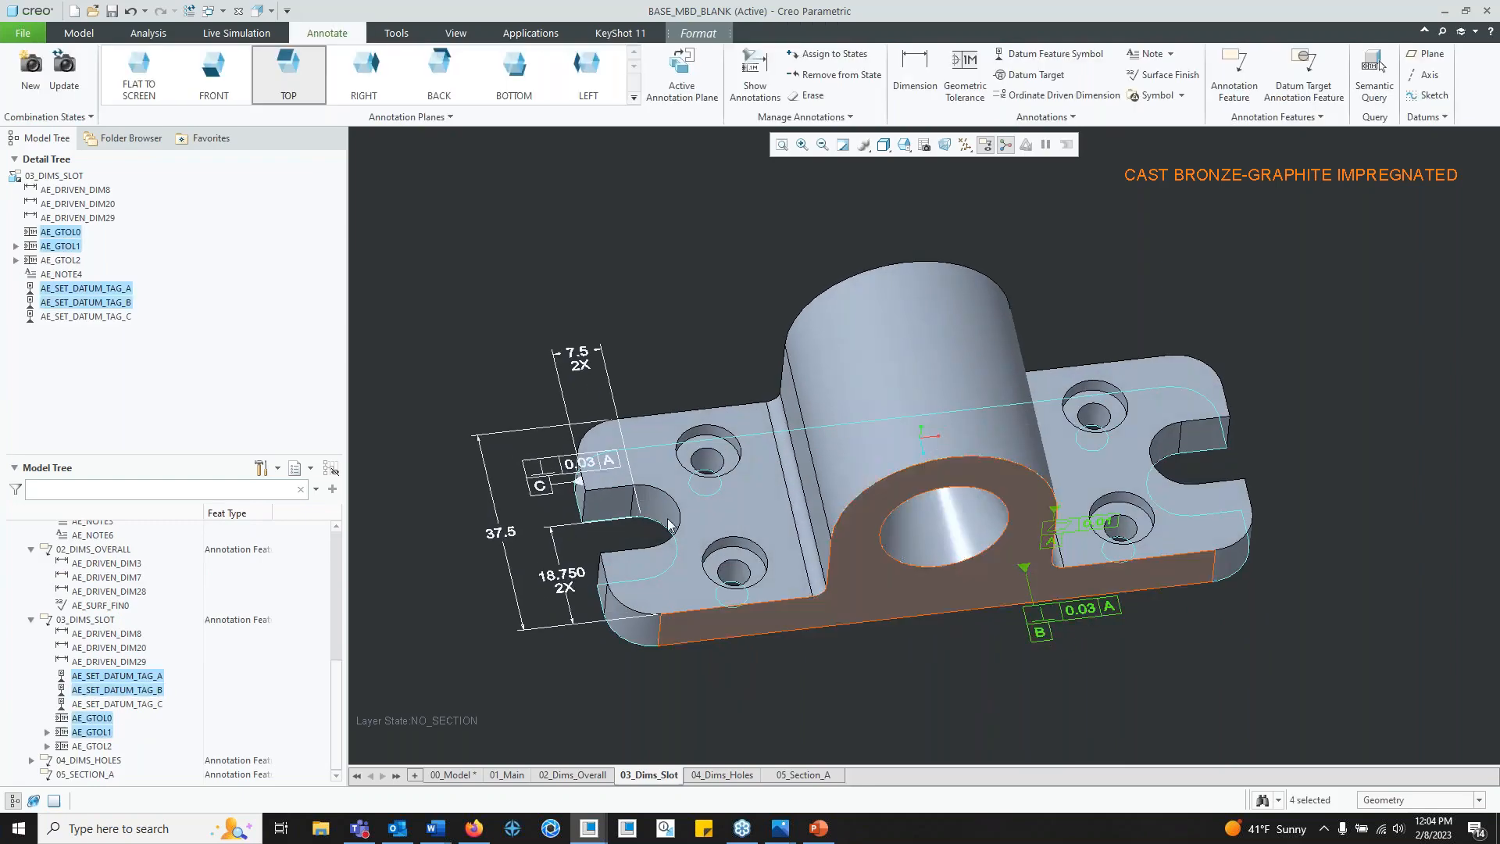
pyautogui.keyDown('ctrl'); pyautogui.click(540, 486); pyautogui.keyUp('ctrl')
pyautogui.keyDown('ctrl'); pyautogui.click(558, 467); pyautogui.keyUp('ctrl')
pyautogui.moveTo(938, 657)
pyautogui.mouseDown(button='middle')
pyautogui.moveTo(940, 622)
pyautogui.moveTo(954, 642)
pyautogui.mouseUp(button='middle')
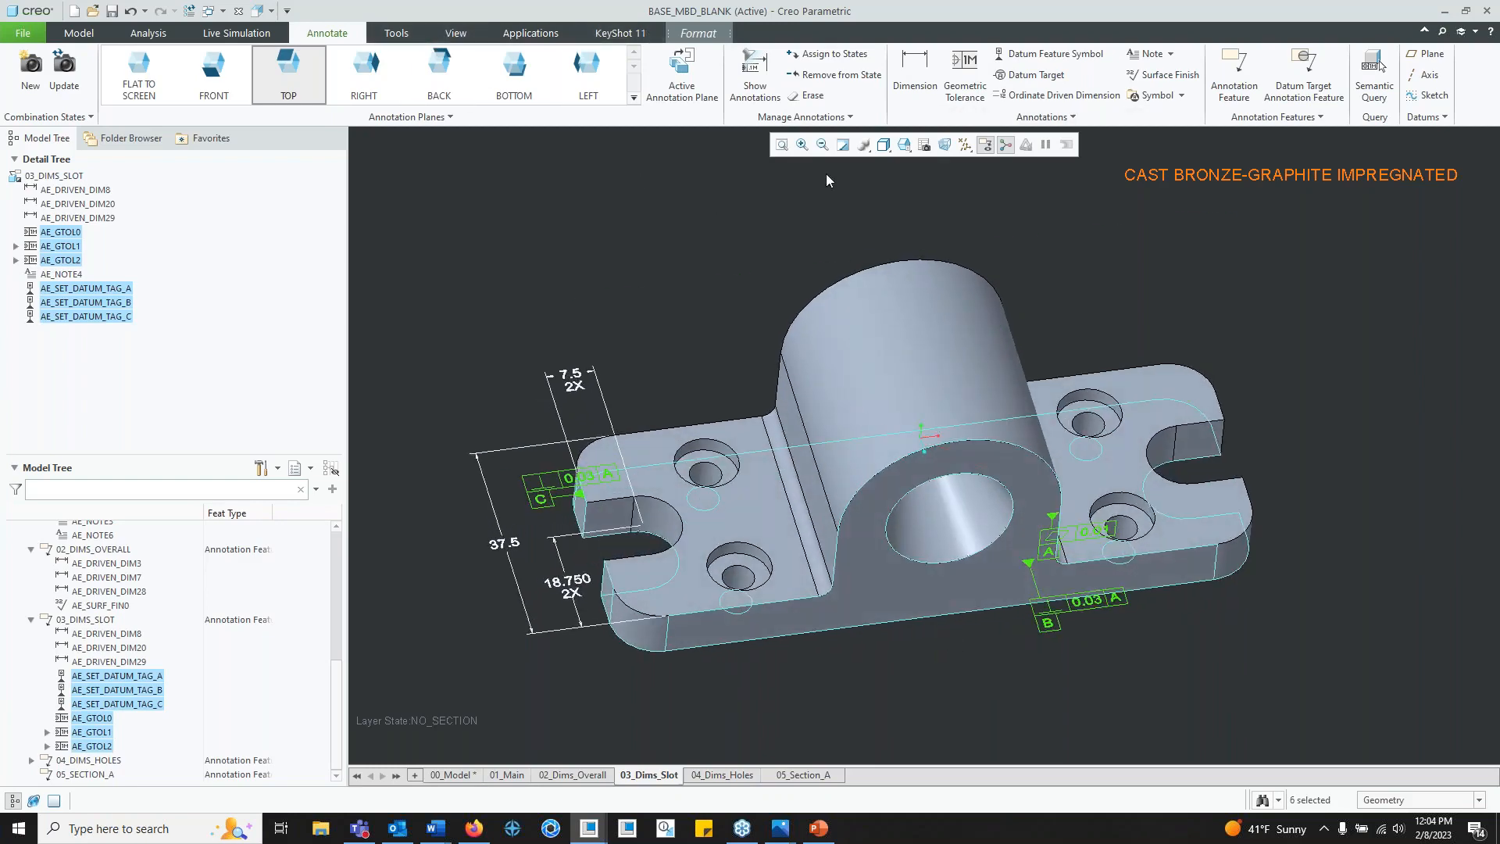
# Step: Assign the selected datum tags and tolerances to the 03_DIMS_SLOT and 04_DIMS_HOLES combination states, and activate the 04_Dims_Holes state
pyautogui.click(822, 59)
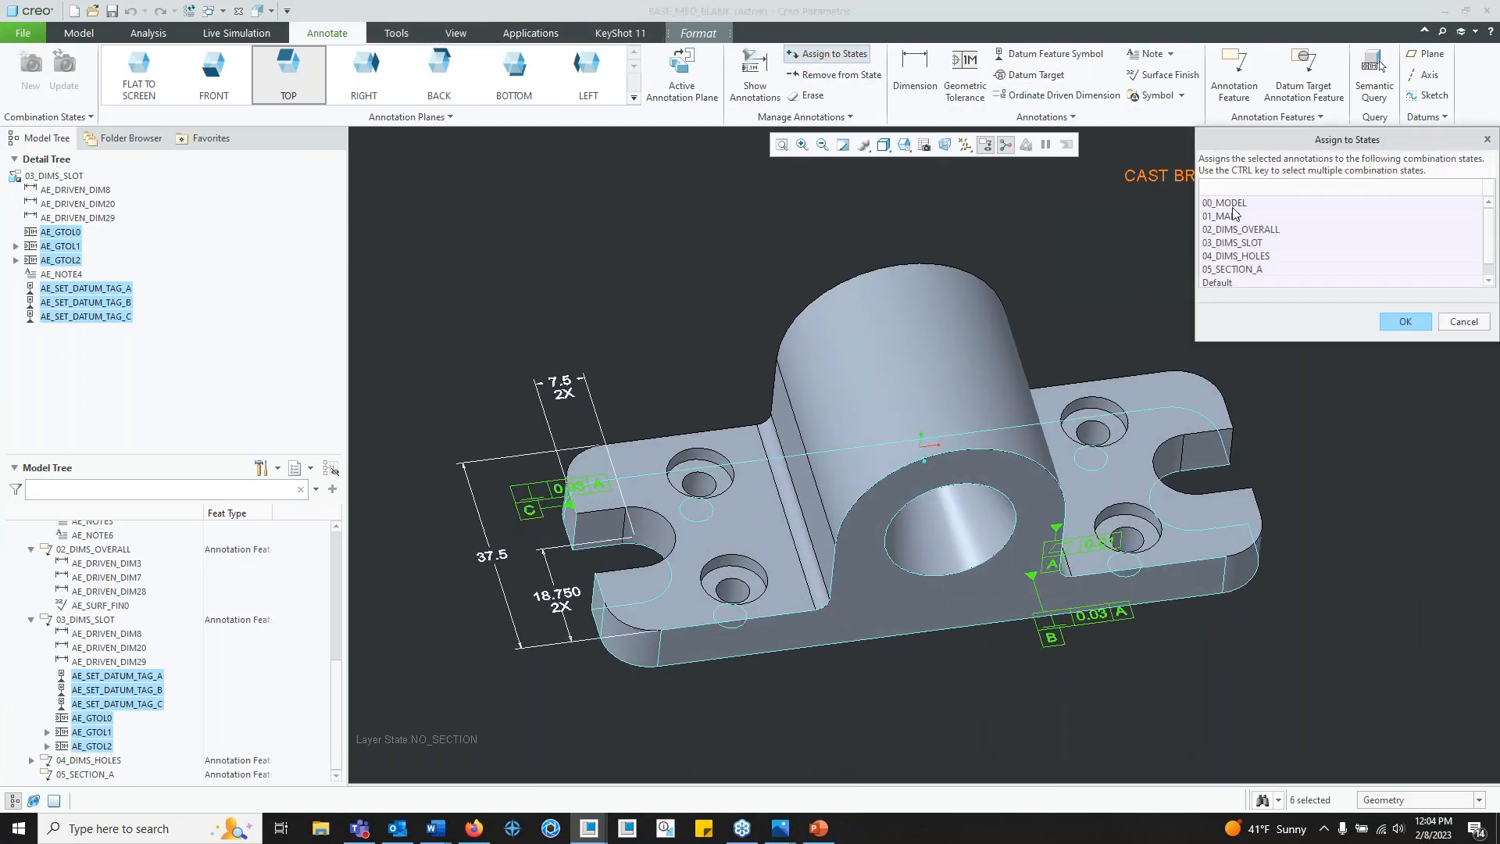
pyautogui.click(1247, 246)
pyautogui.keyDown('ctrl'); pyautogui.click(1259, 257); pyautogui.keyUp('ctrl')
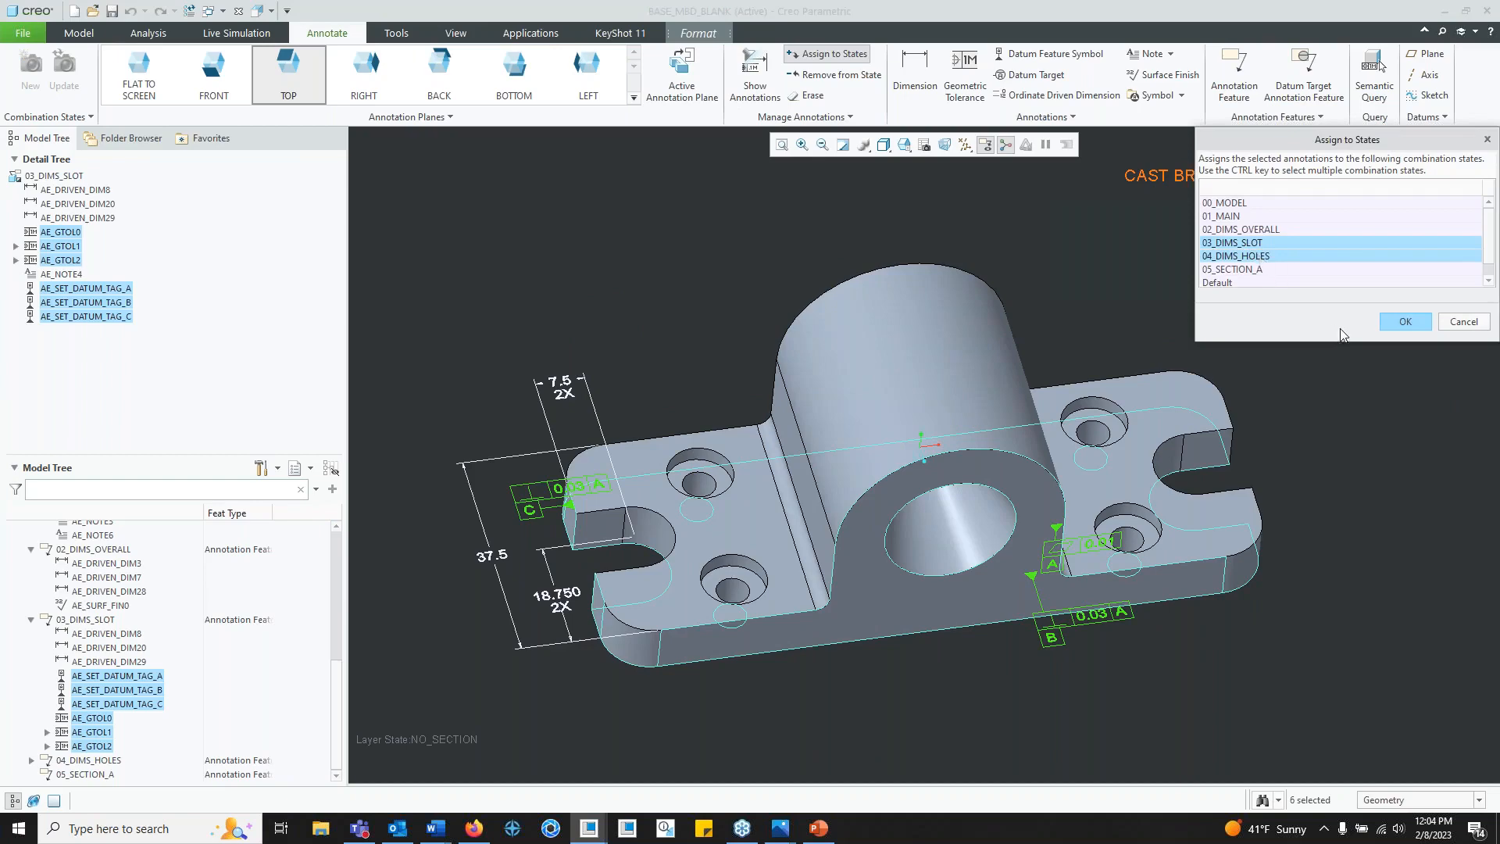
pyautogui.click(1398, 325)
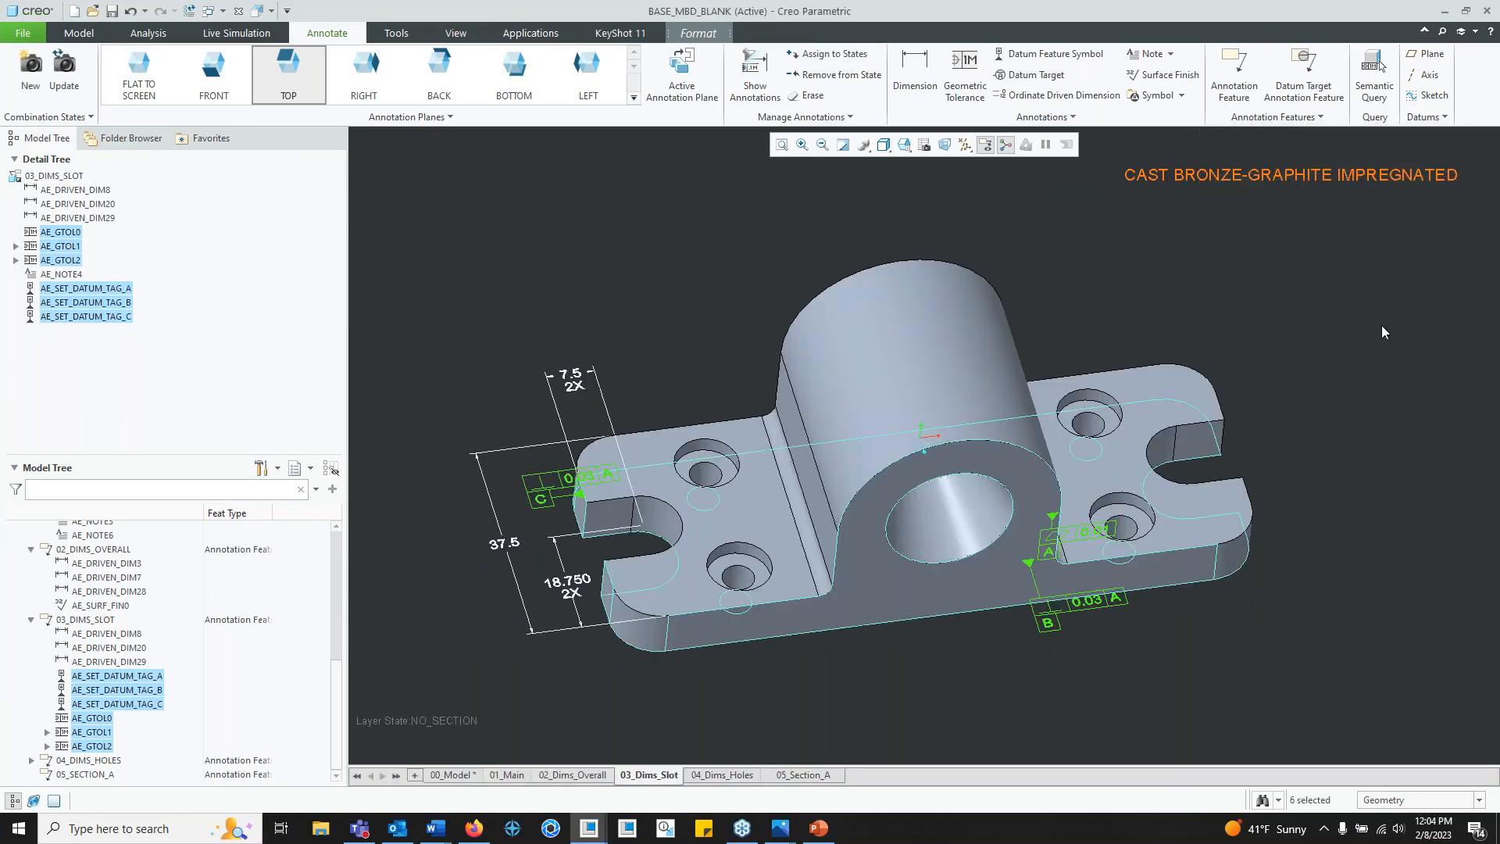
pyautogui.click(1329, 387)
pyautogui.click(720, 775)
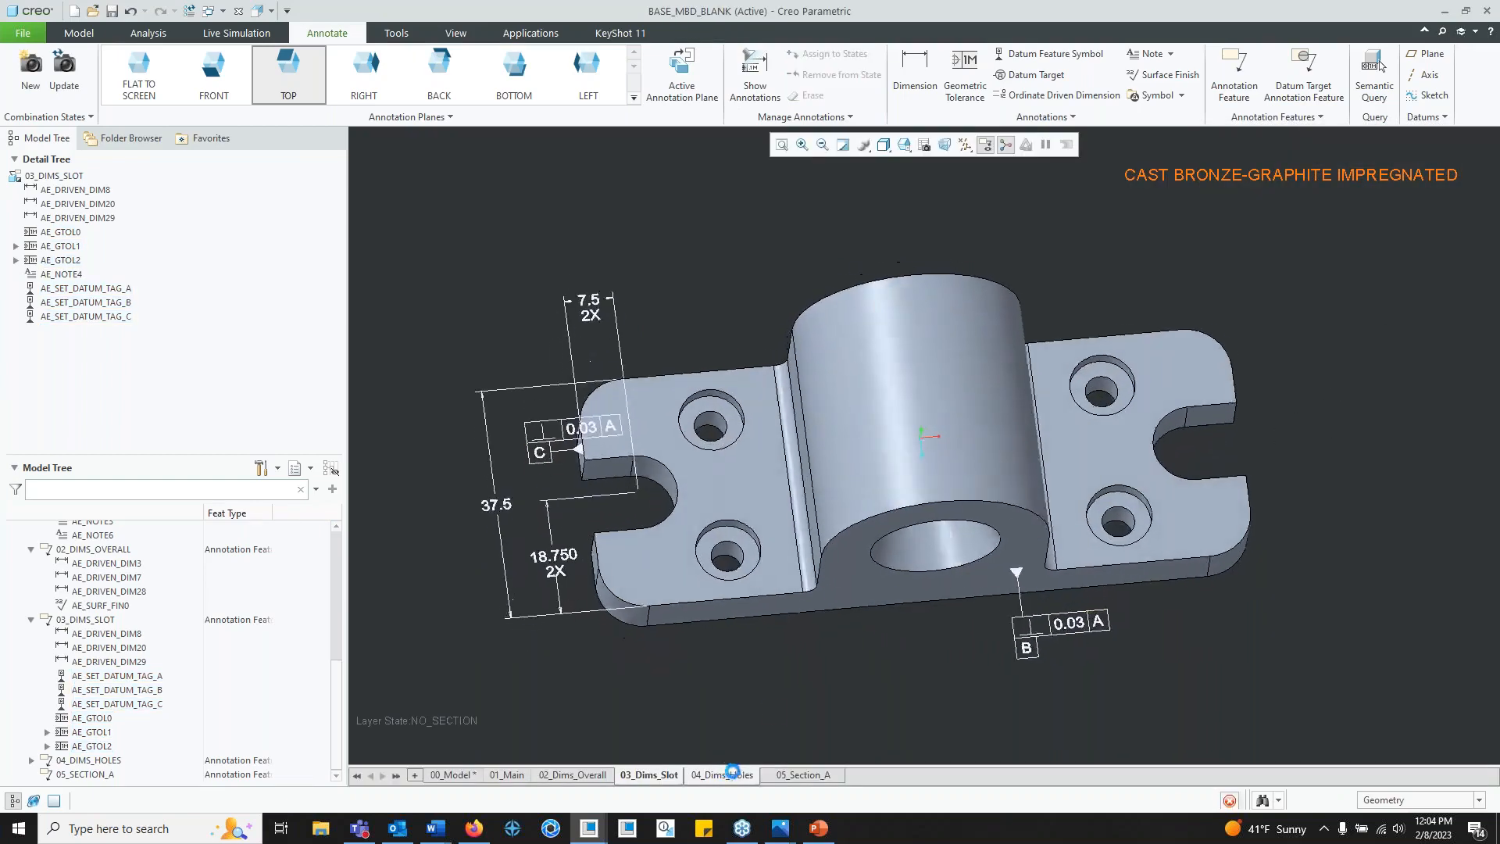
pyautogui.moveTo(890, 539); pyautogui.dragTo(909, 575, button='middle')
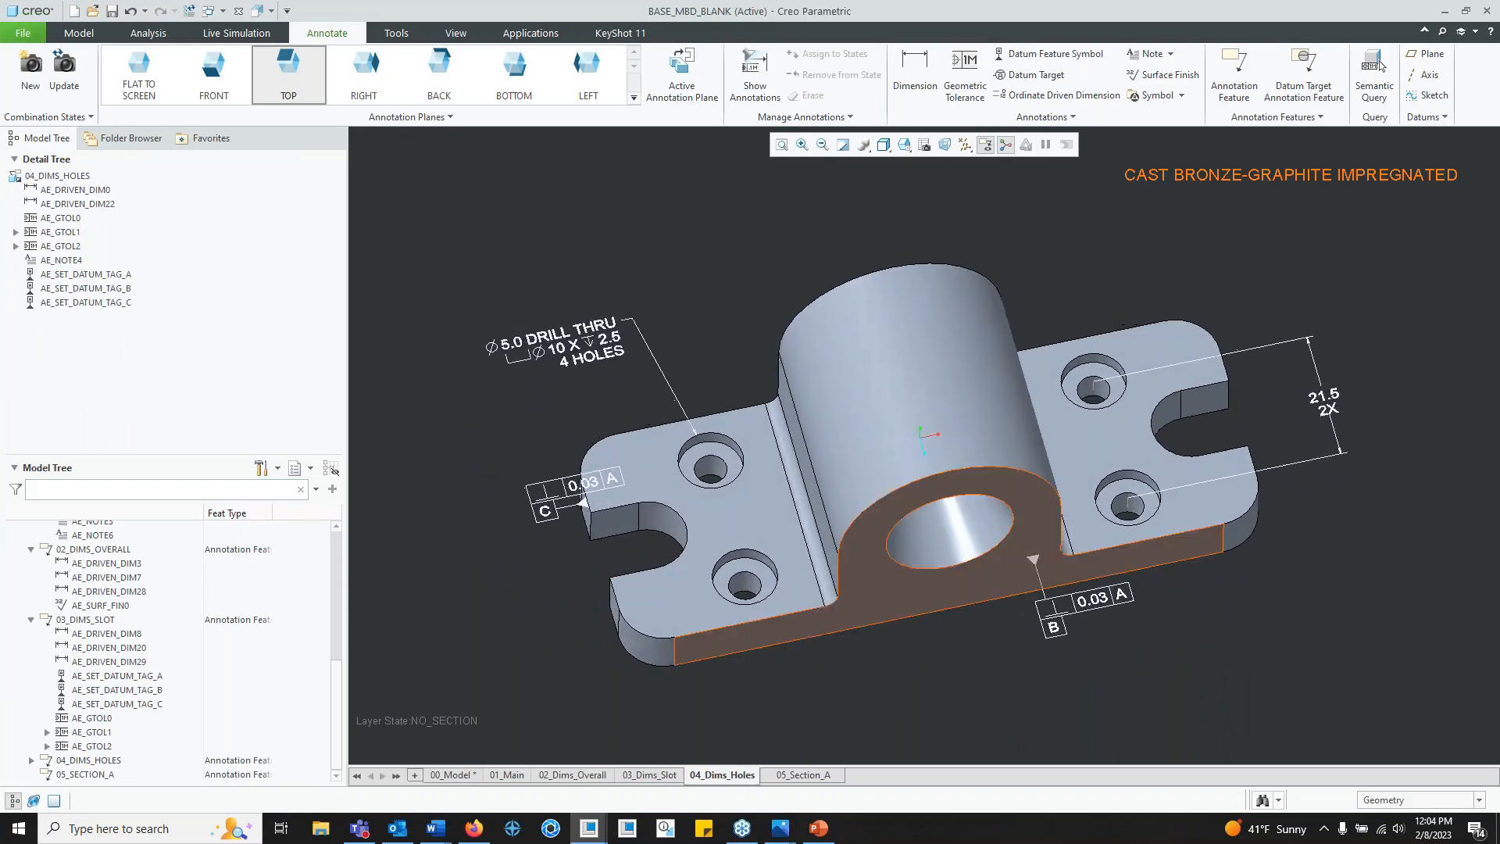
# Step: Open the definition of the 04_DIMS_HOLES annotation feature and examine the surface references of the hole callout on the model
pyautogui.click(578, 356)
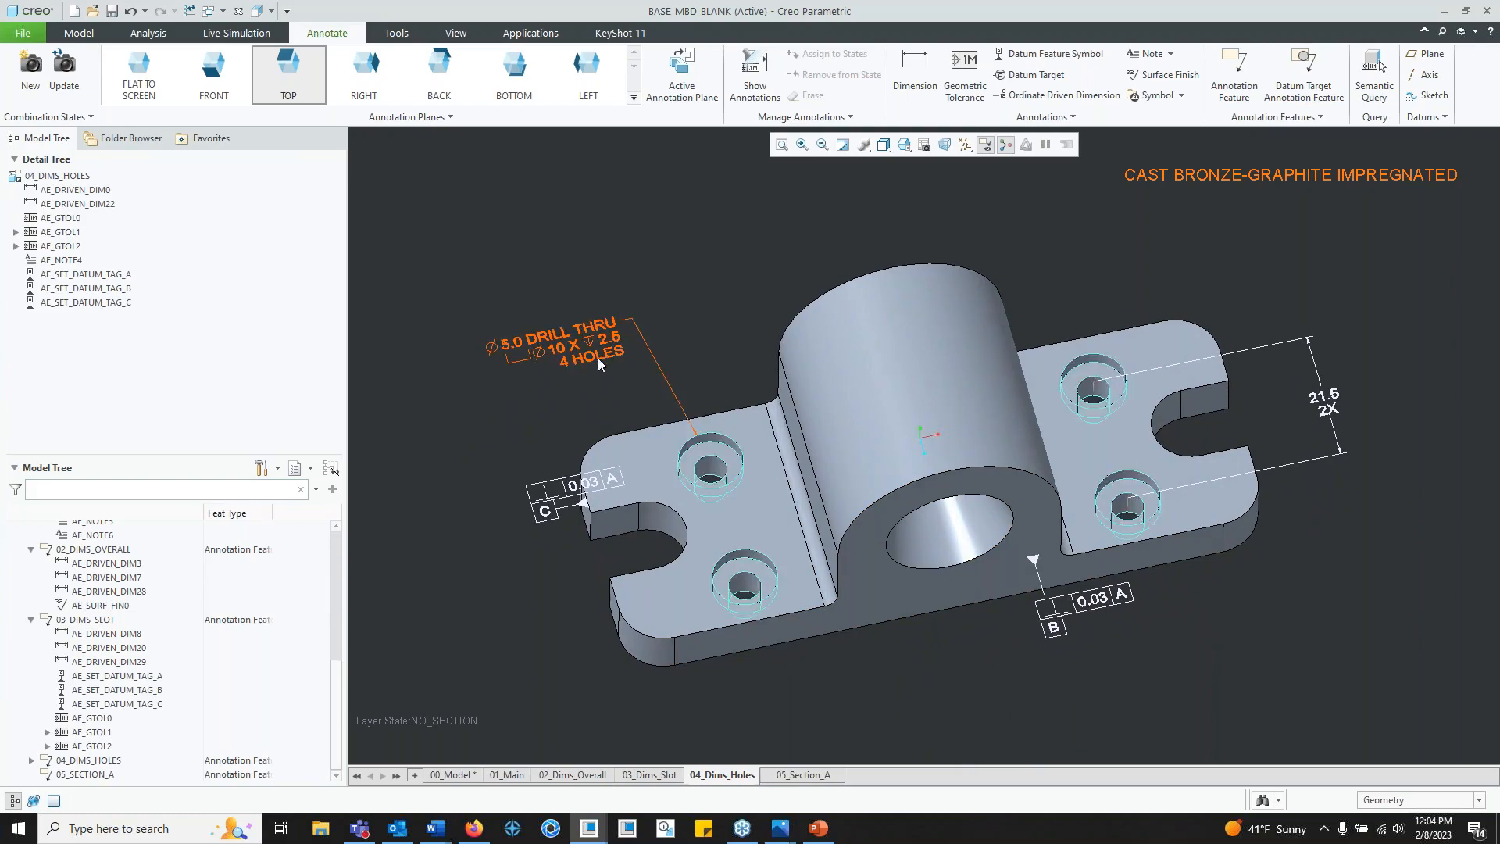
pyautogui.click(115, 762)
pyautogui.click(125, 707)
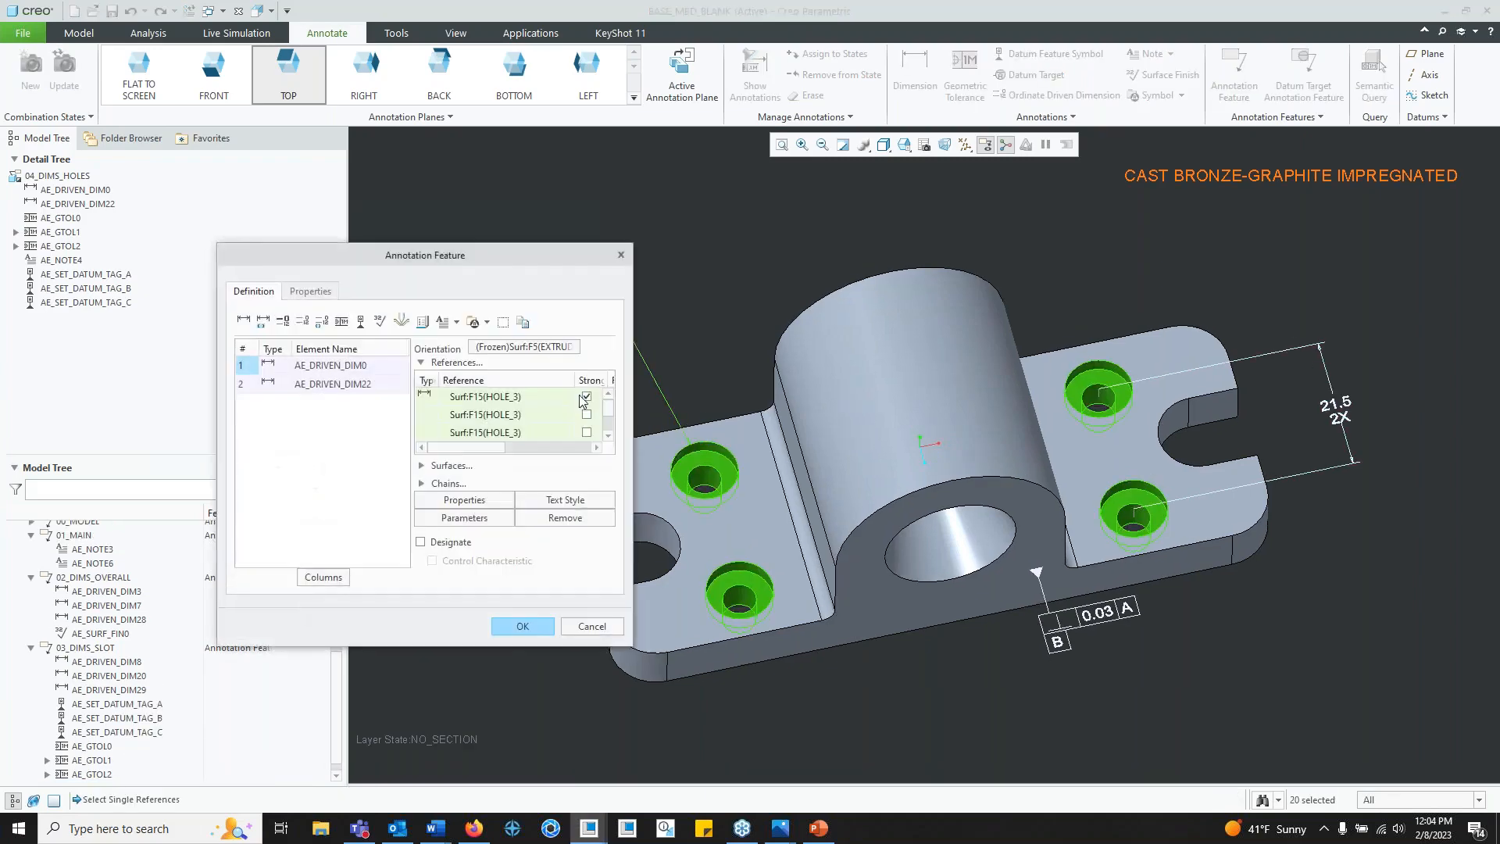
pyautogui.moveTo(447, 264); pyautogui.dragTo(1026, 238)
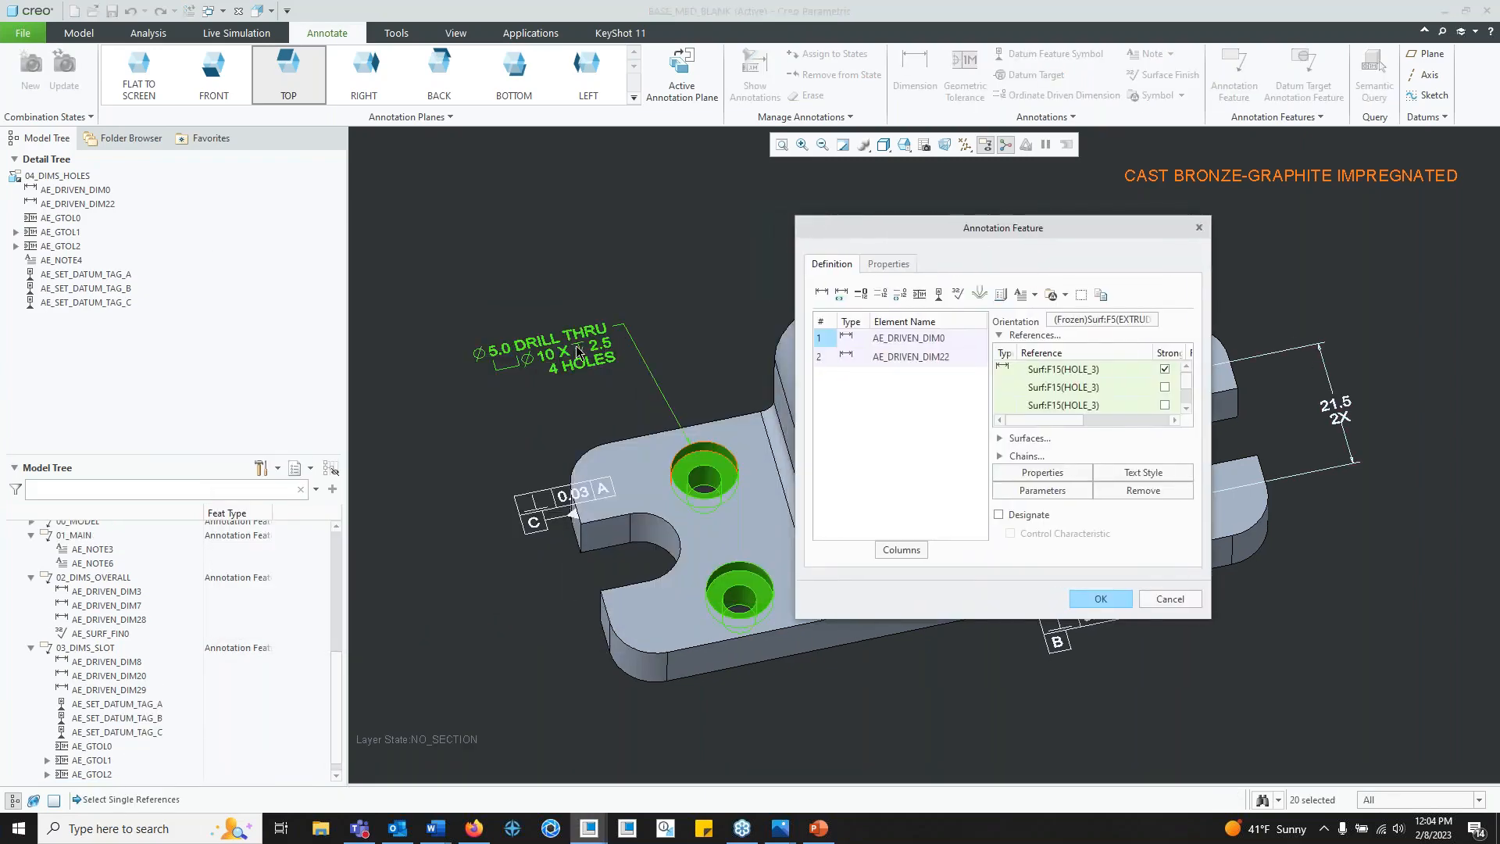
pyautogui.moveTo(578, 353); pyautogui.dragTo(561, 377, button='middle')
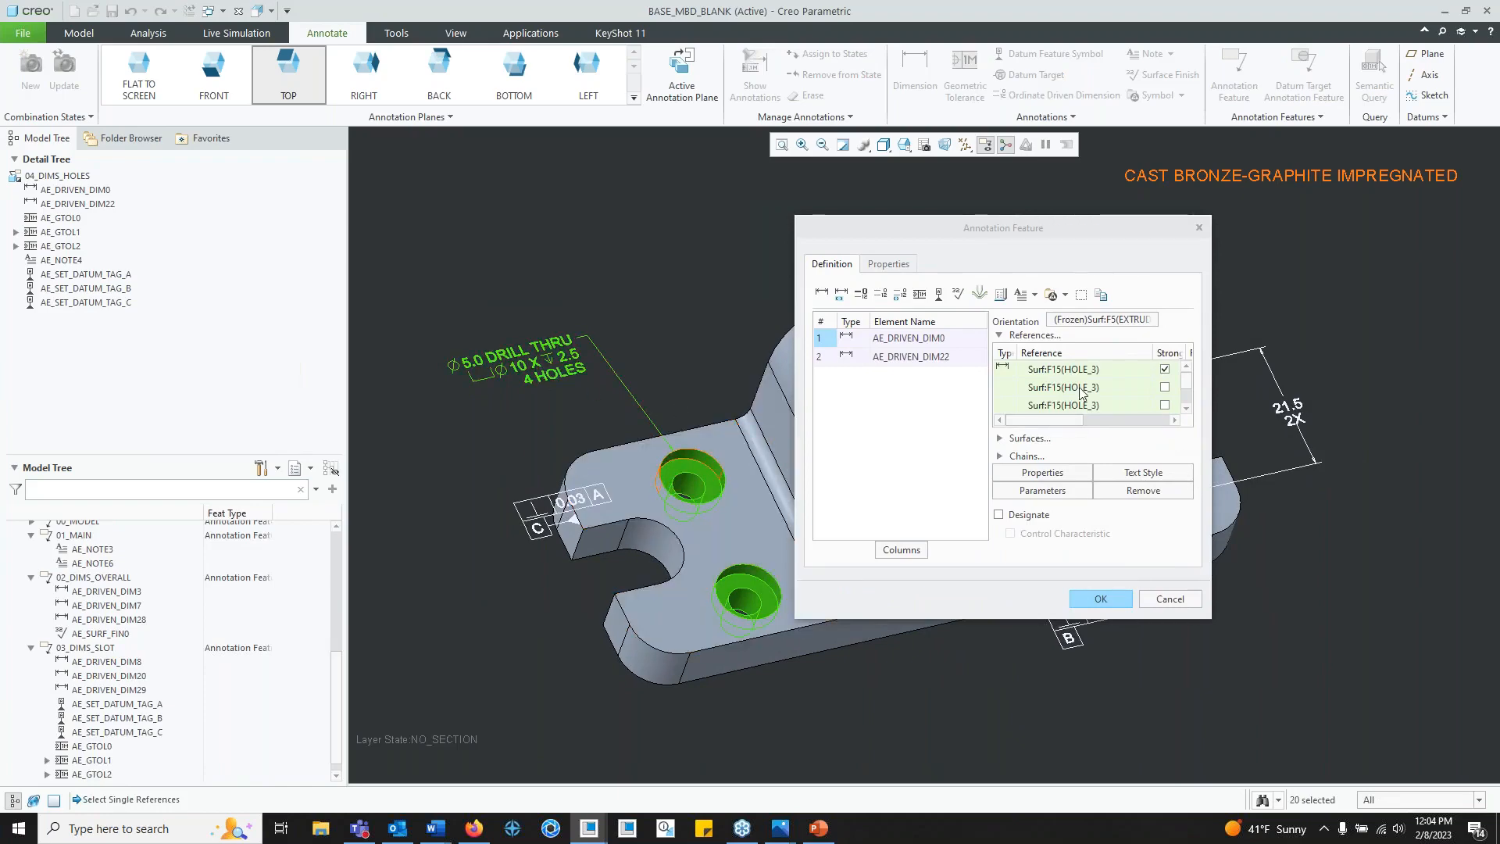
pyautogui.moveTo(904, 225)
pyautogui.mouseDown()
pyautogui.moveTo(796, 611)
pyautogui.moveTo(290, 461)
pyautogui.moveTo(106, 321)
pyautogui.mouseUp()
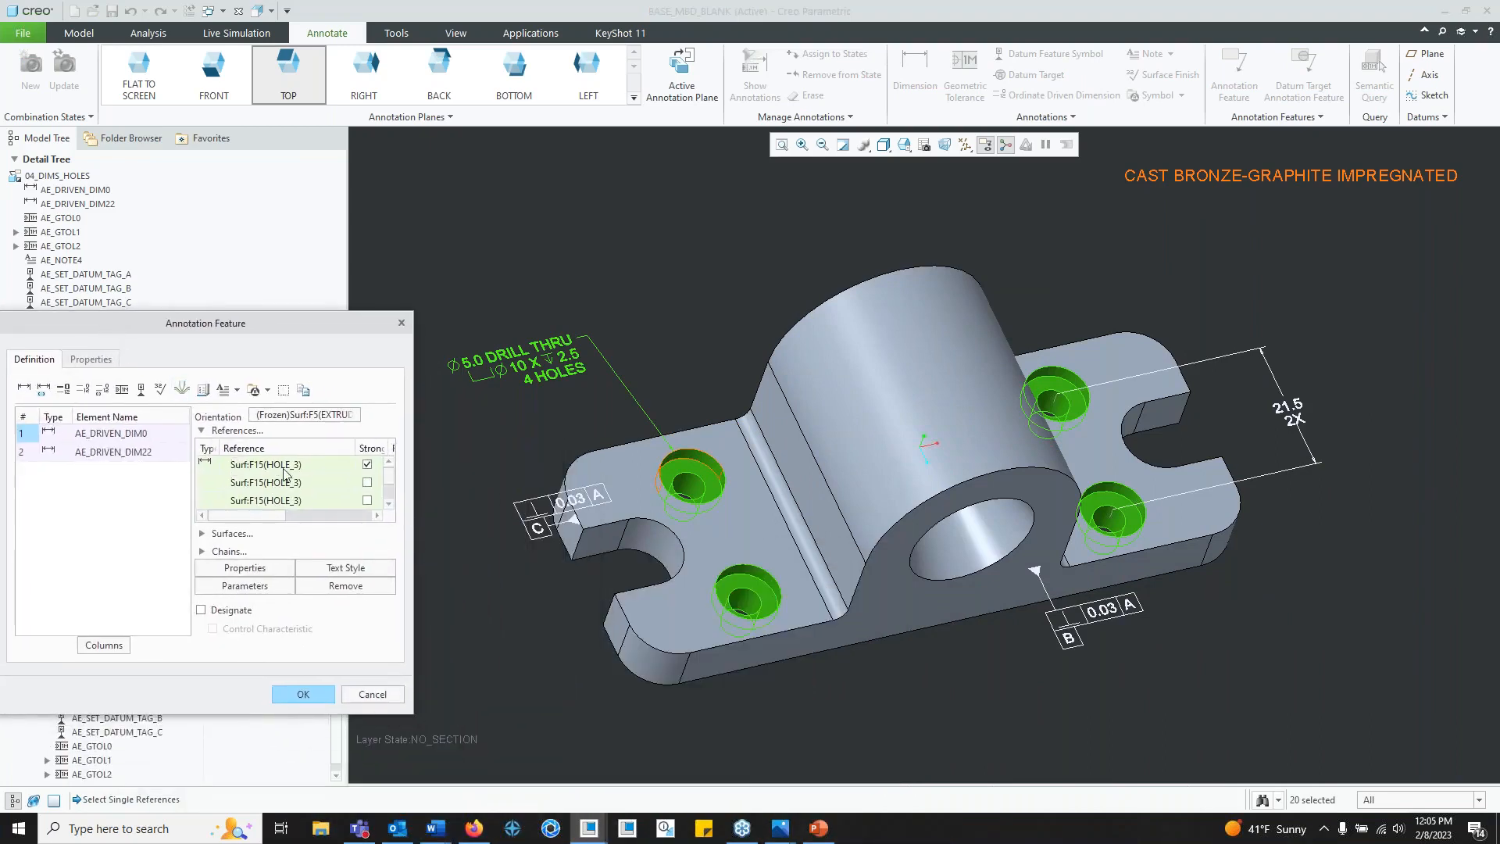
pyautogui.moveTo(390, 474)
pyautogui.mouseDown()
pyautogui.moveTo(391, 498)
pyautogui.moveTo(390, 475)
pyautogui.mouseUp()
pyautogui.scroll(-5, 694, 463)
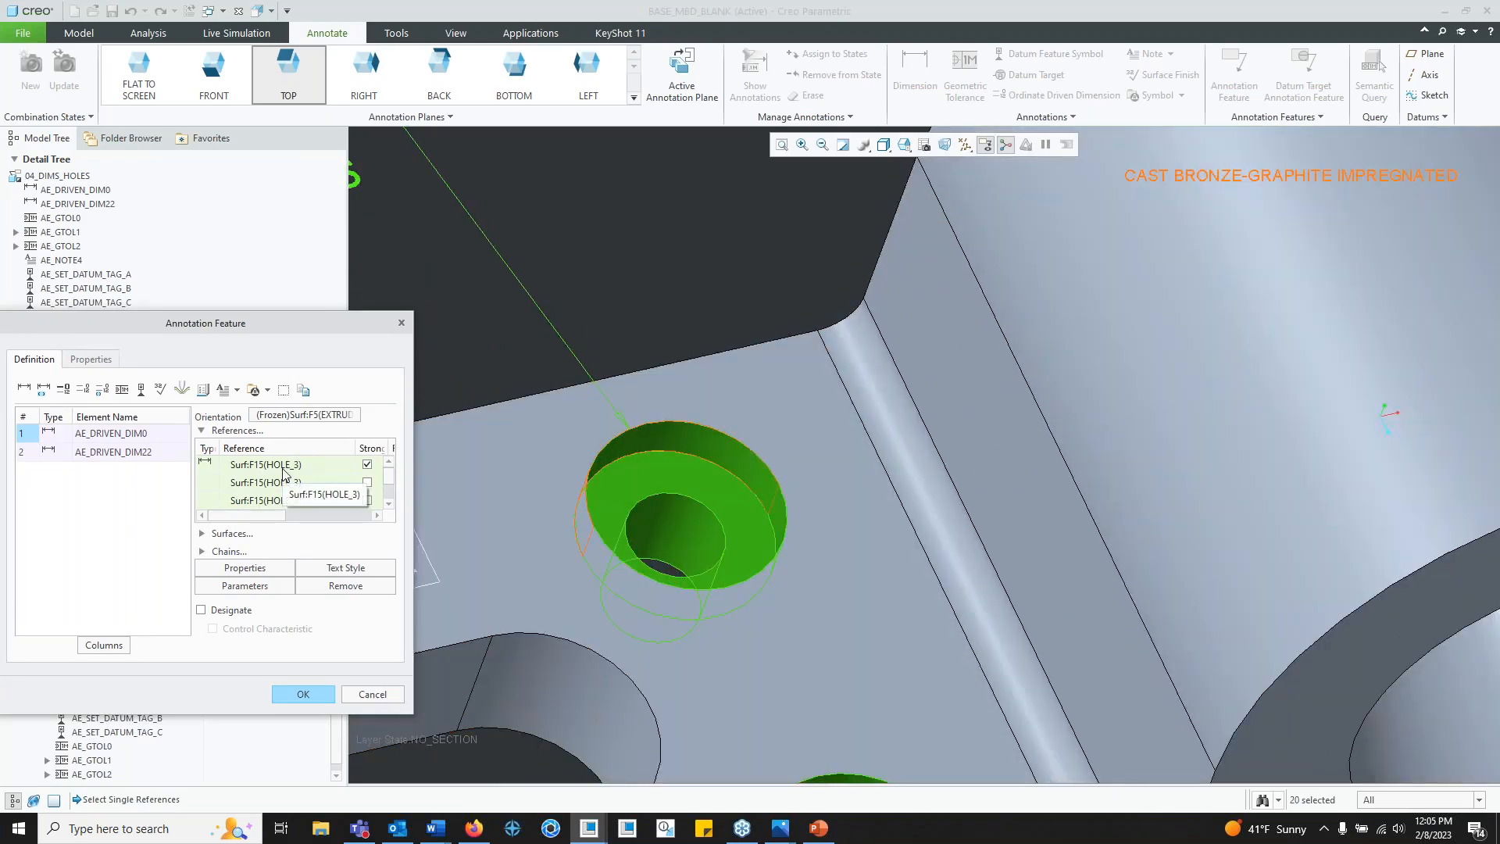
pyautogui.scroll(5, 759, 485)
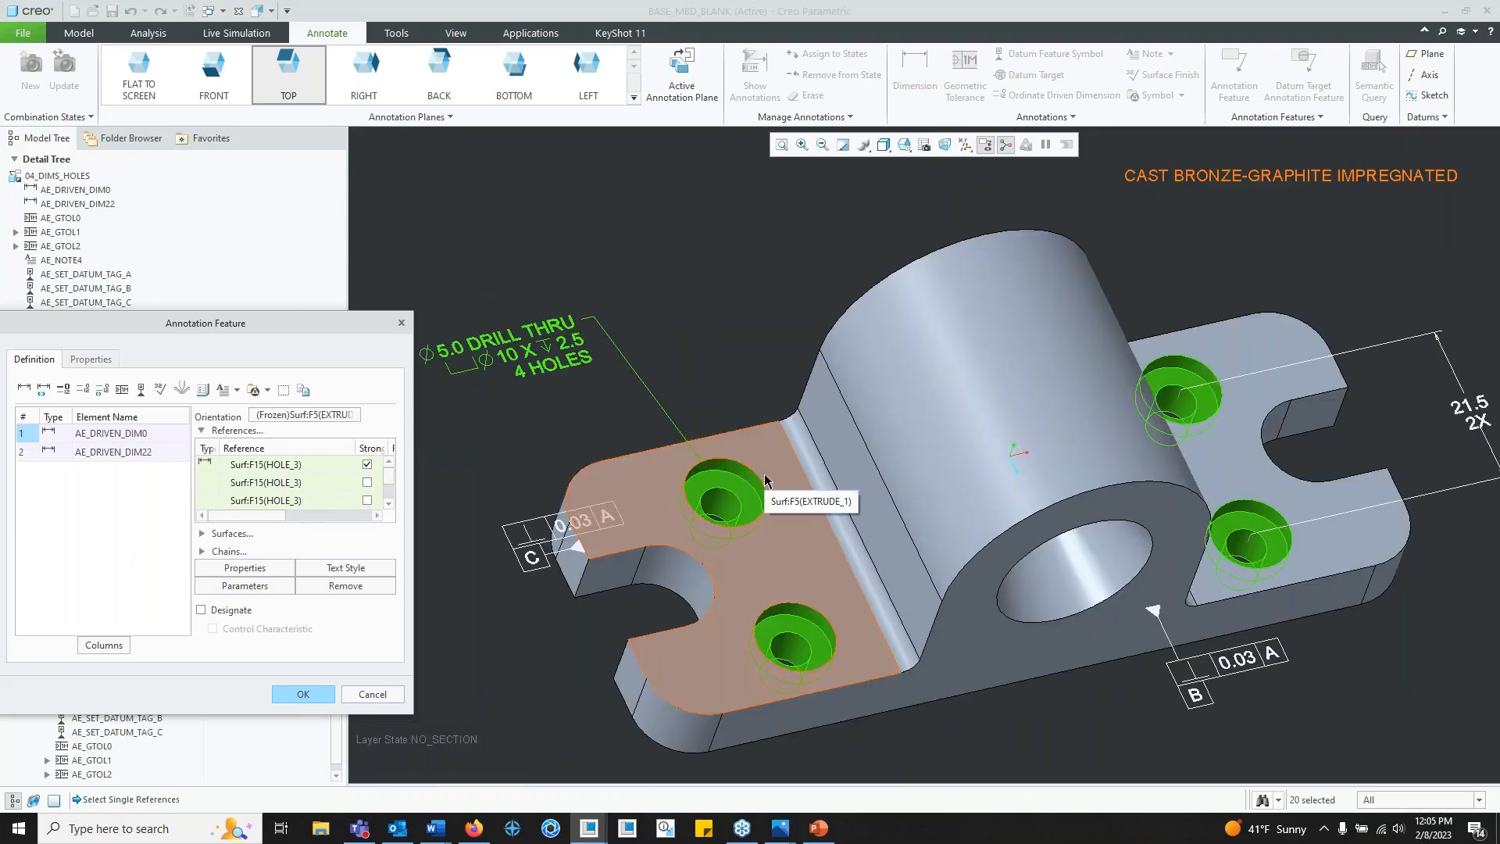
pyautogui.click(297, 693)
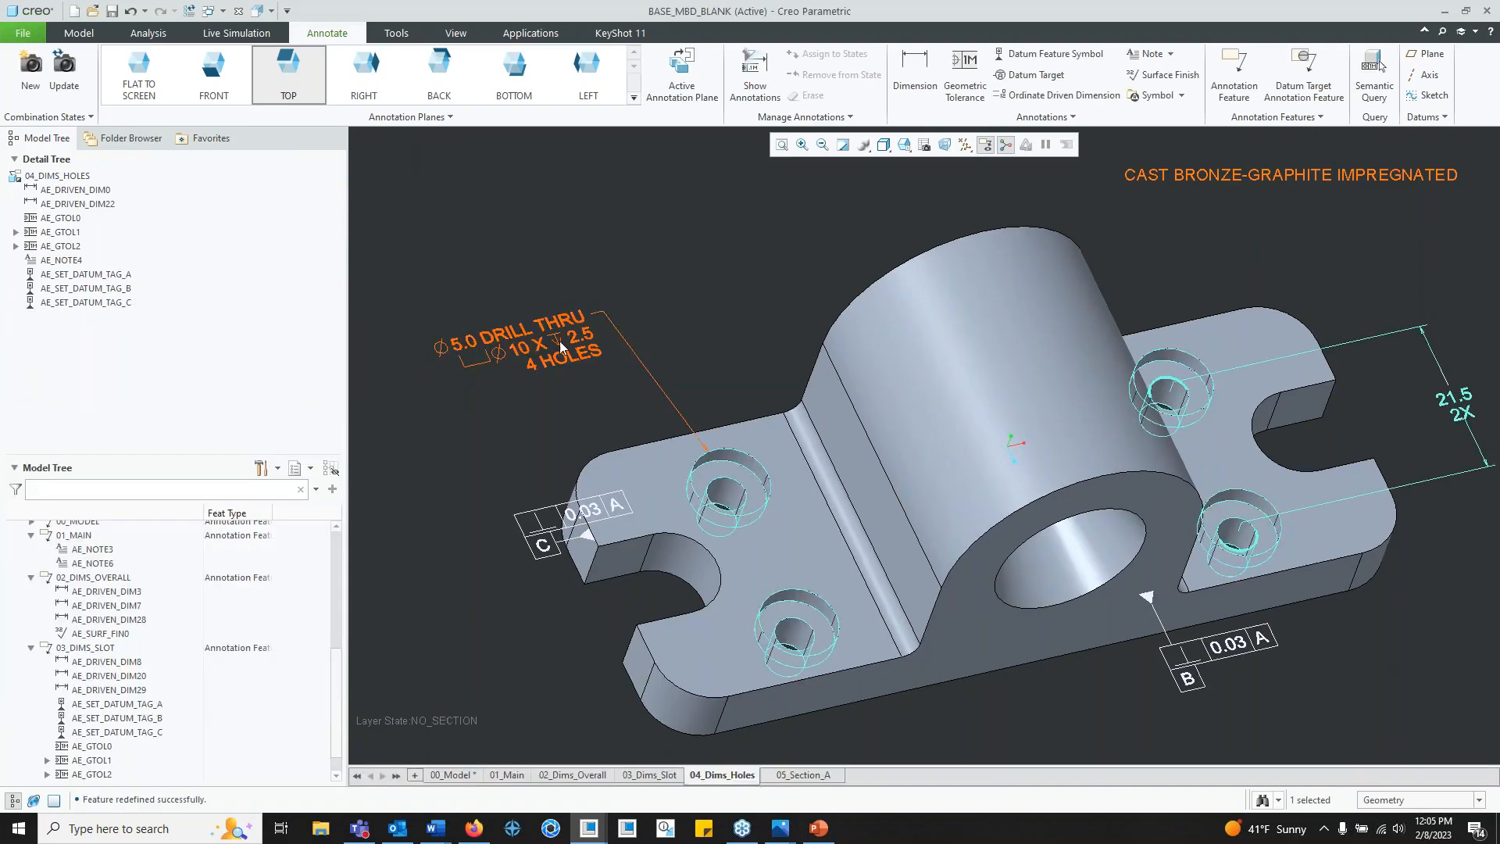
# Step: Examine the dimension text of the drill-thru hole callout and the symbols available for it
pyautogui.click(575, 357)
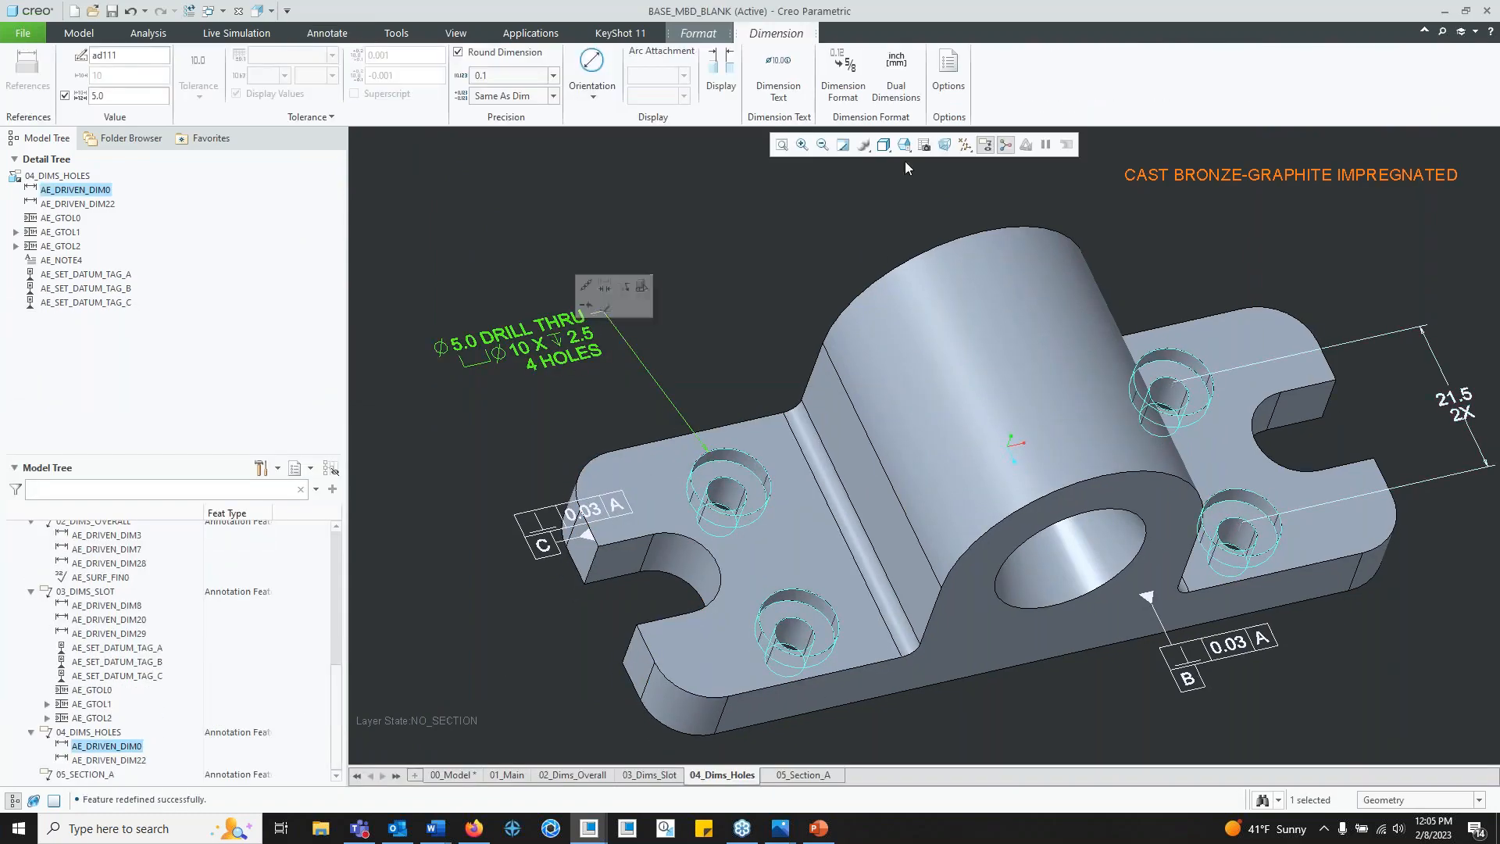
pyautogui.click(777, 93)
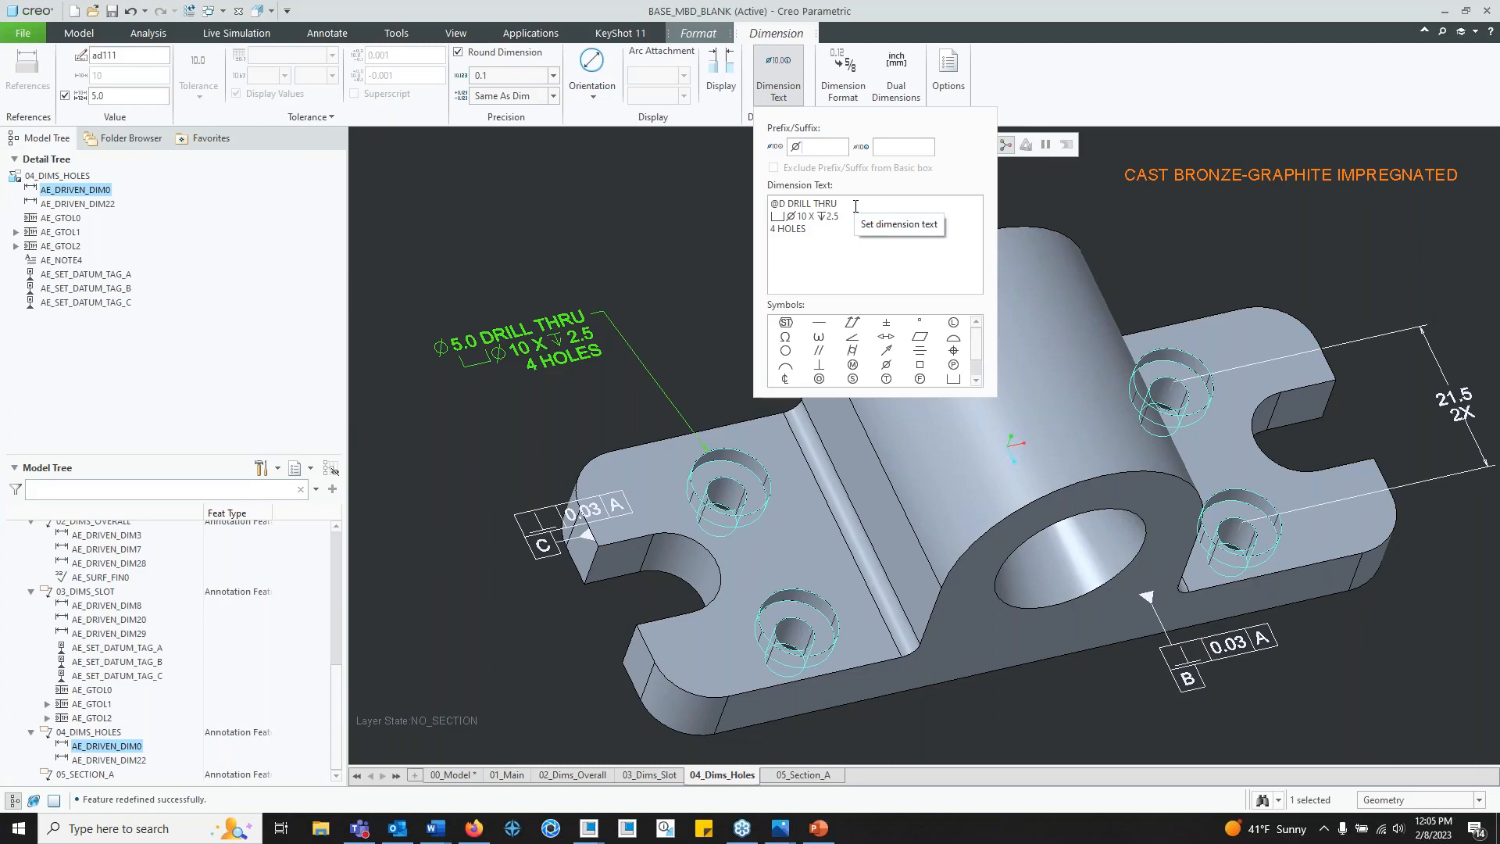
pyautogui.click(869, 211)
pyautogui.scroll(-2, 982, 368)
pyautogui.scroll(1, 981, 360)
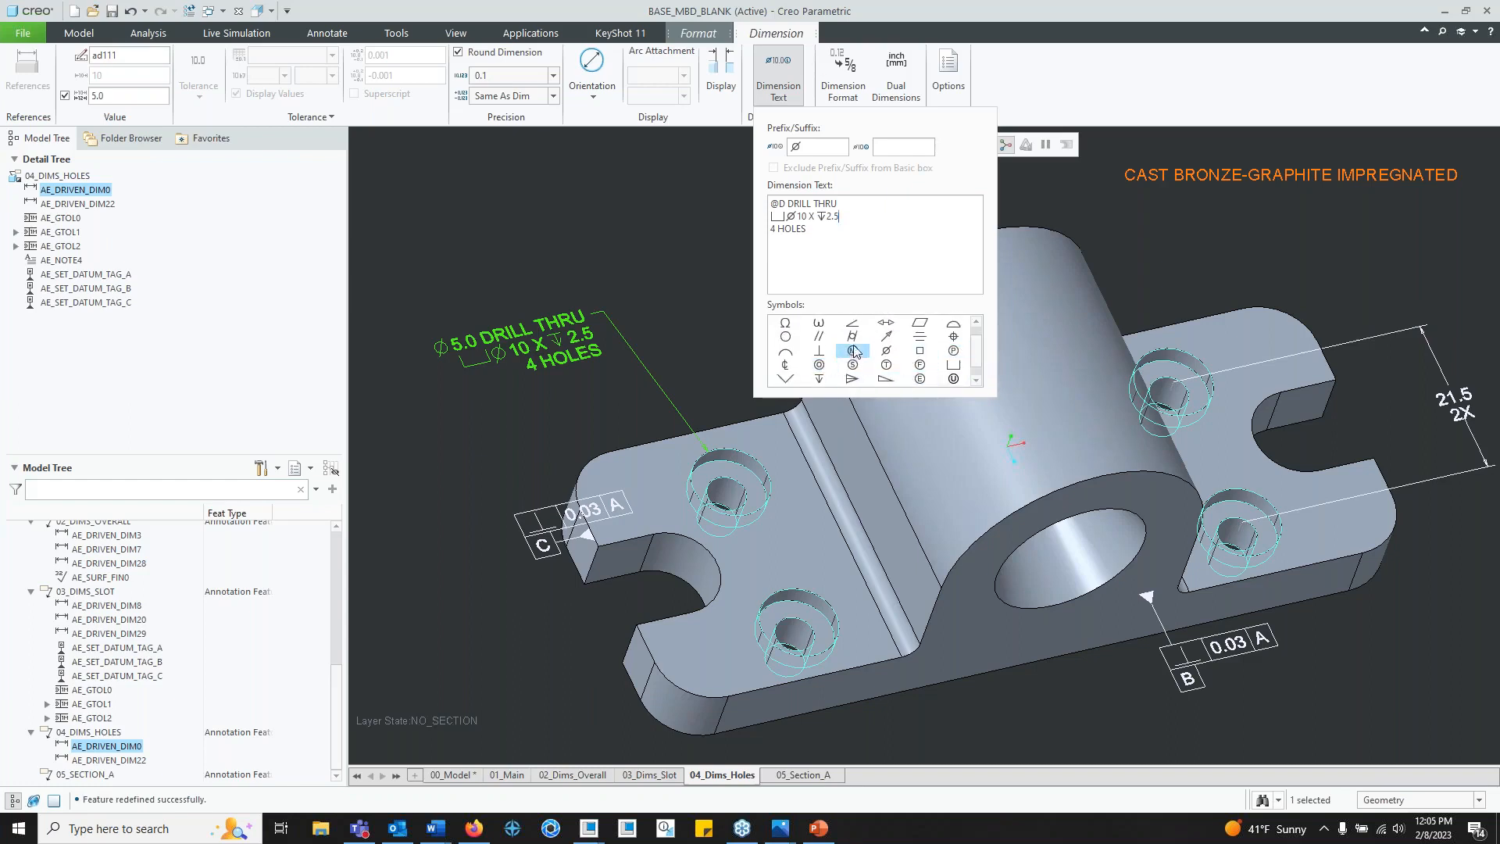
pyautogui.scroll(-1, 978, 369)
pyautogui.scroll(2, 978, 369)
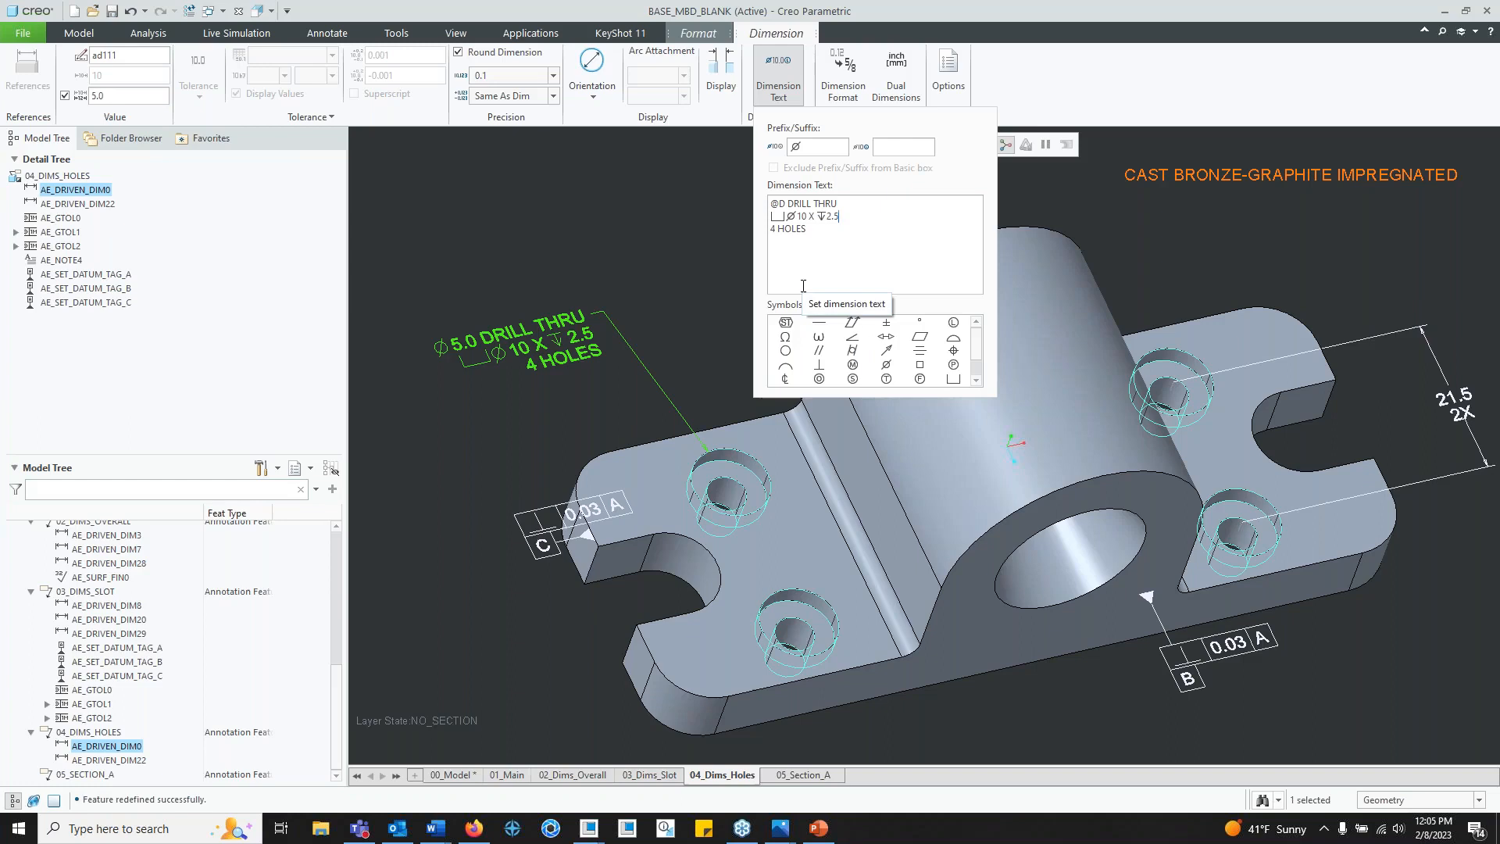
pyautogui.click(777, 88)
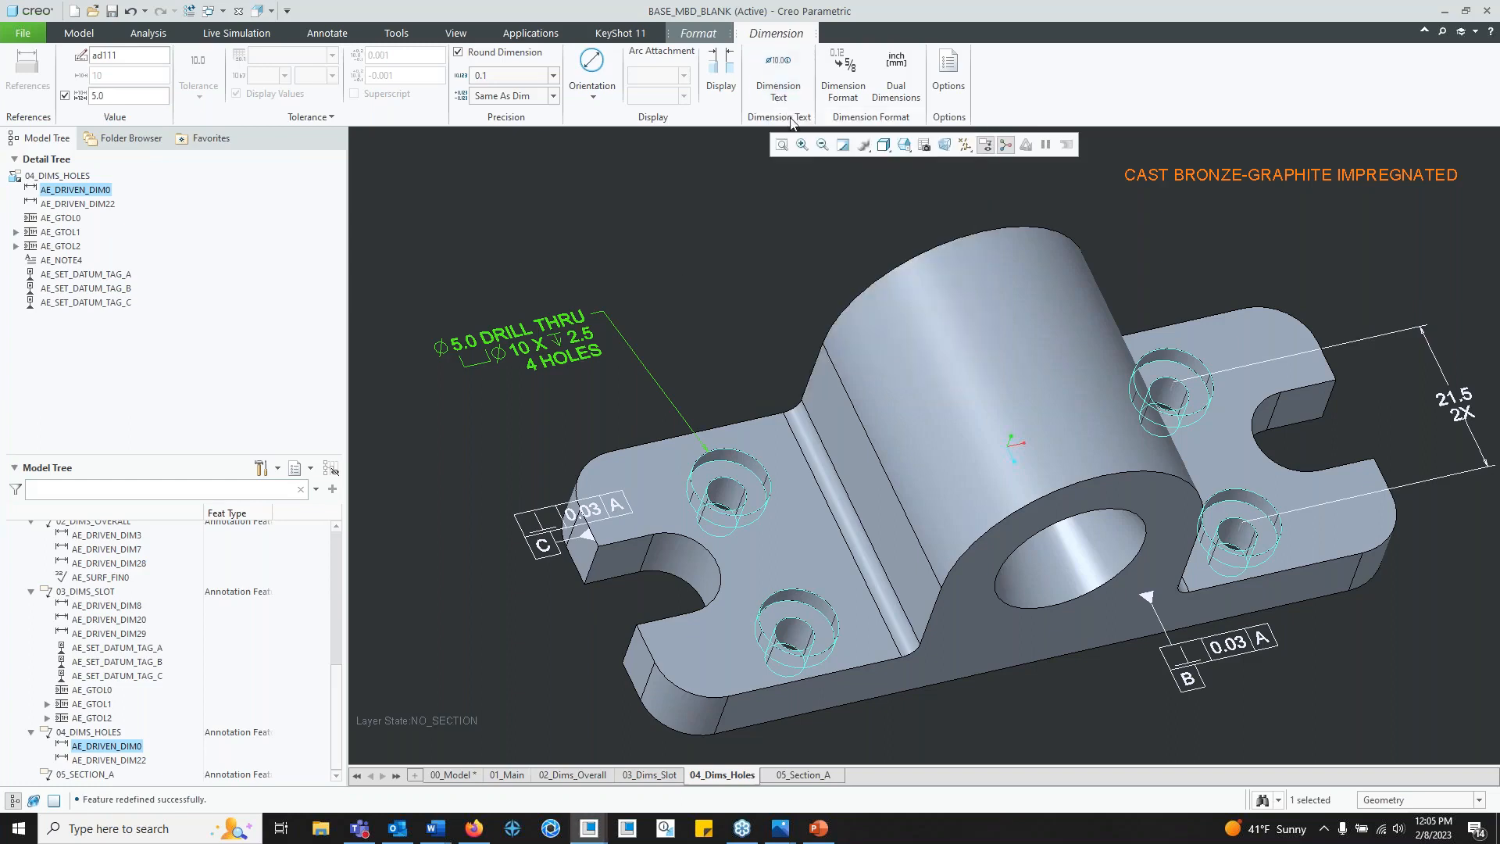
# Step: Redefine the 04_DIMS_HOLES annotation feature and add a geometric tolerance attached beneath the drill-thru hole callout
pyautogui.click(100, 732)
pyautogui.click(110, 662)
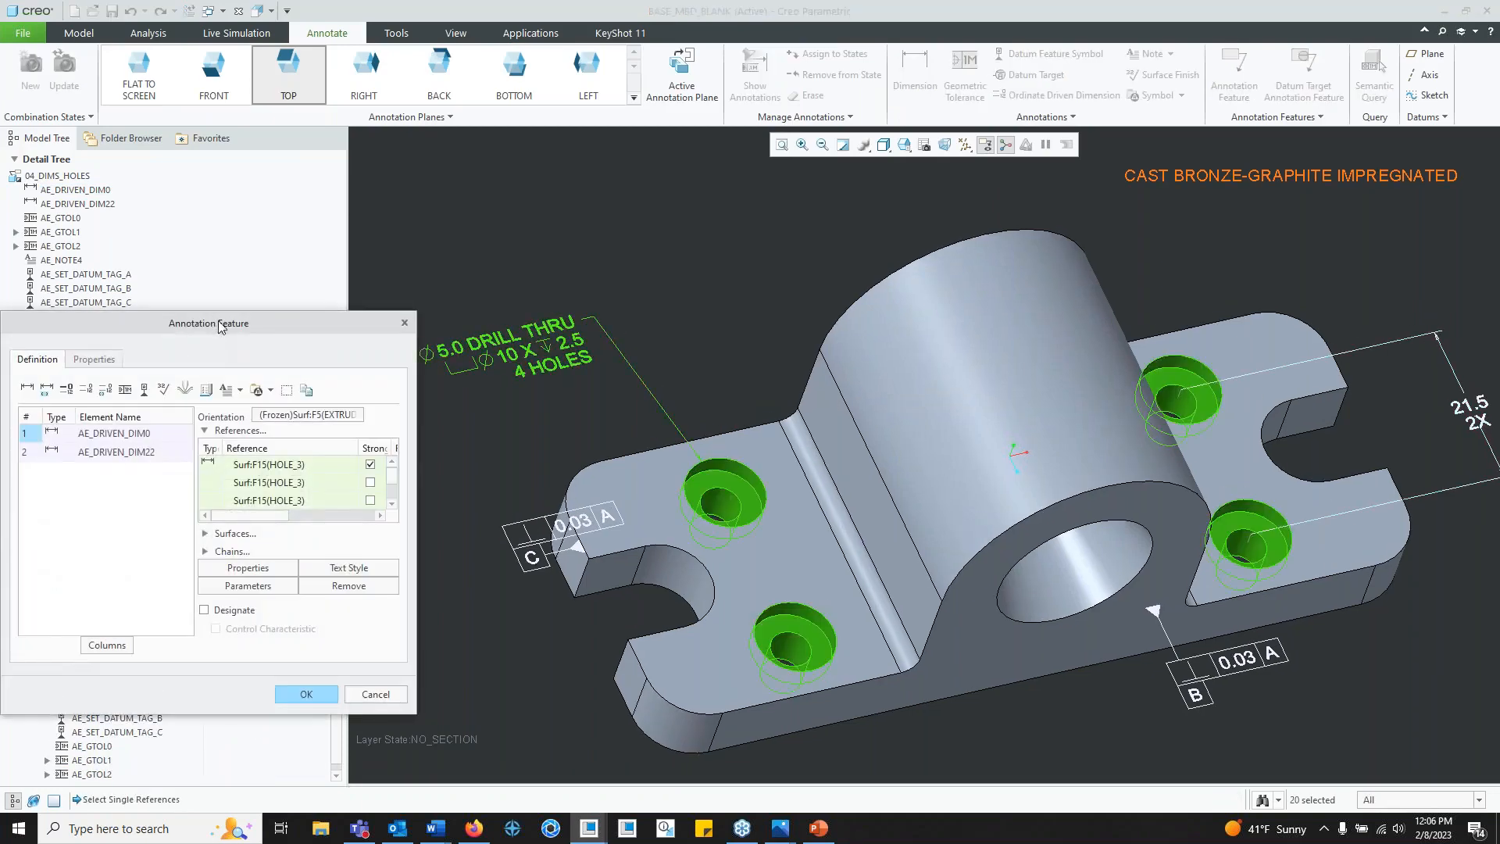
pyautogui.moveTo(221, 327); pyautogui.dragTo(1244, 242)
pyautogui.click(1166, 311)
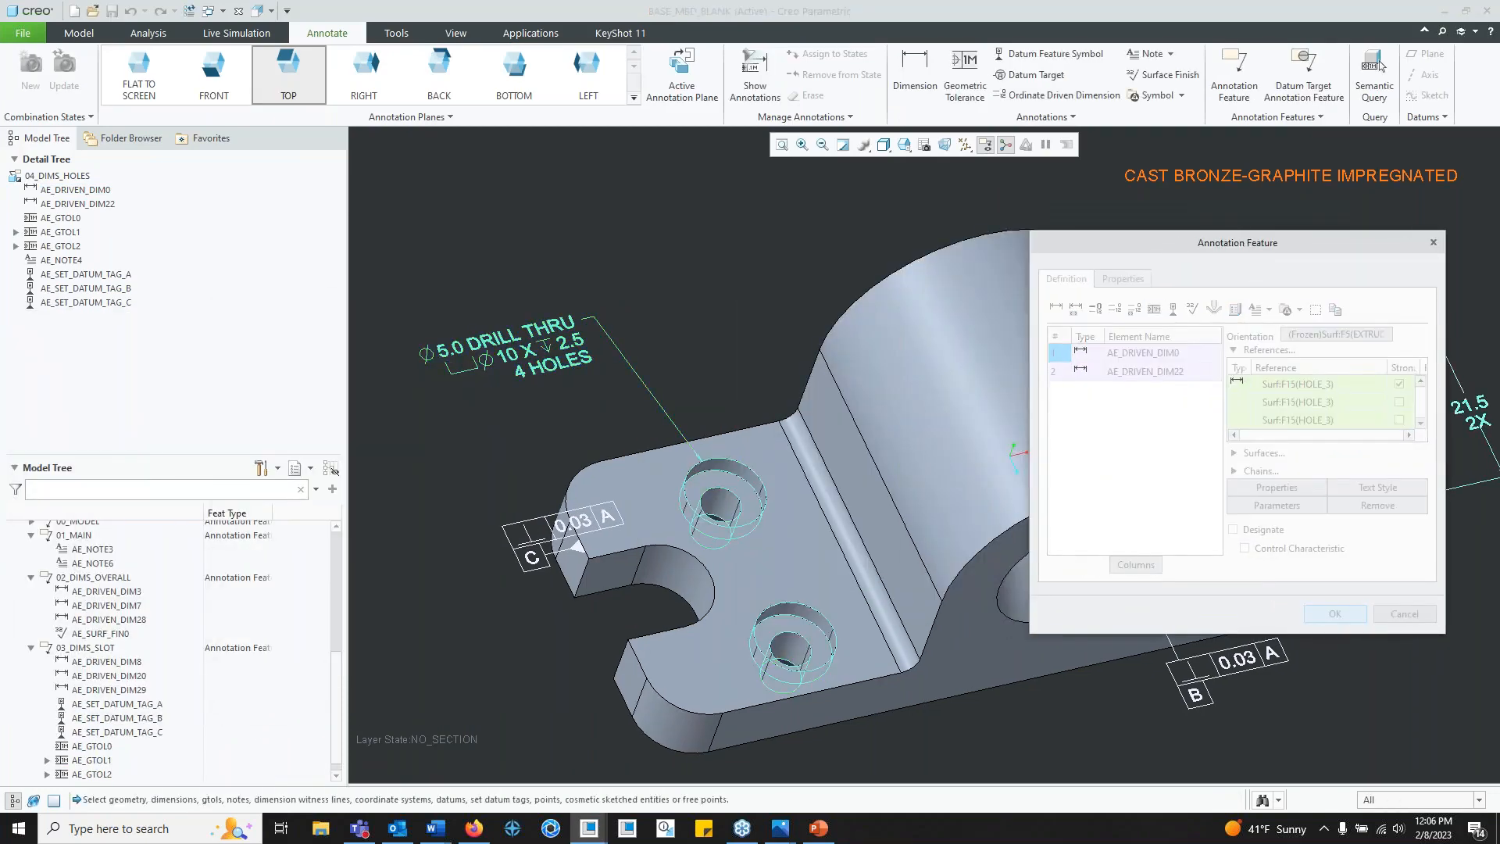
pyautogui.click(556, 375)
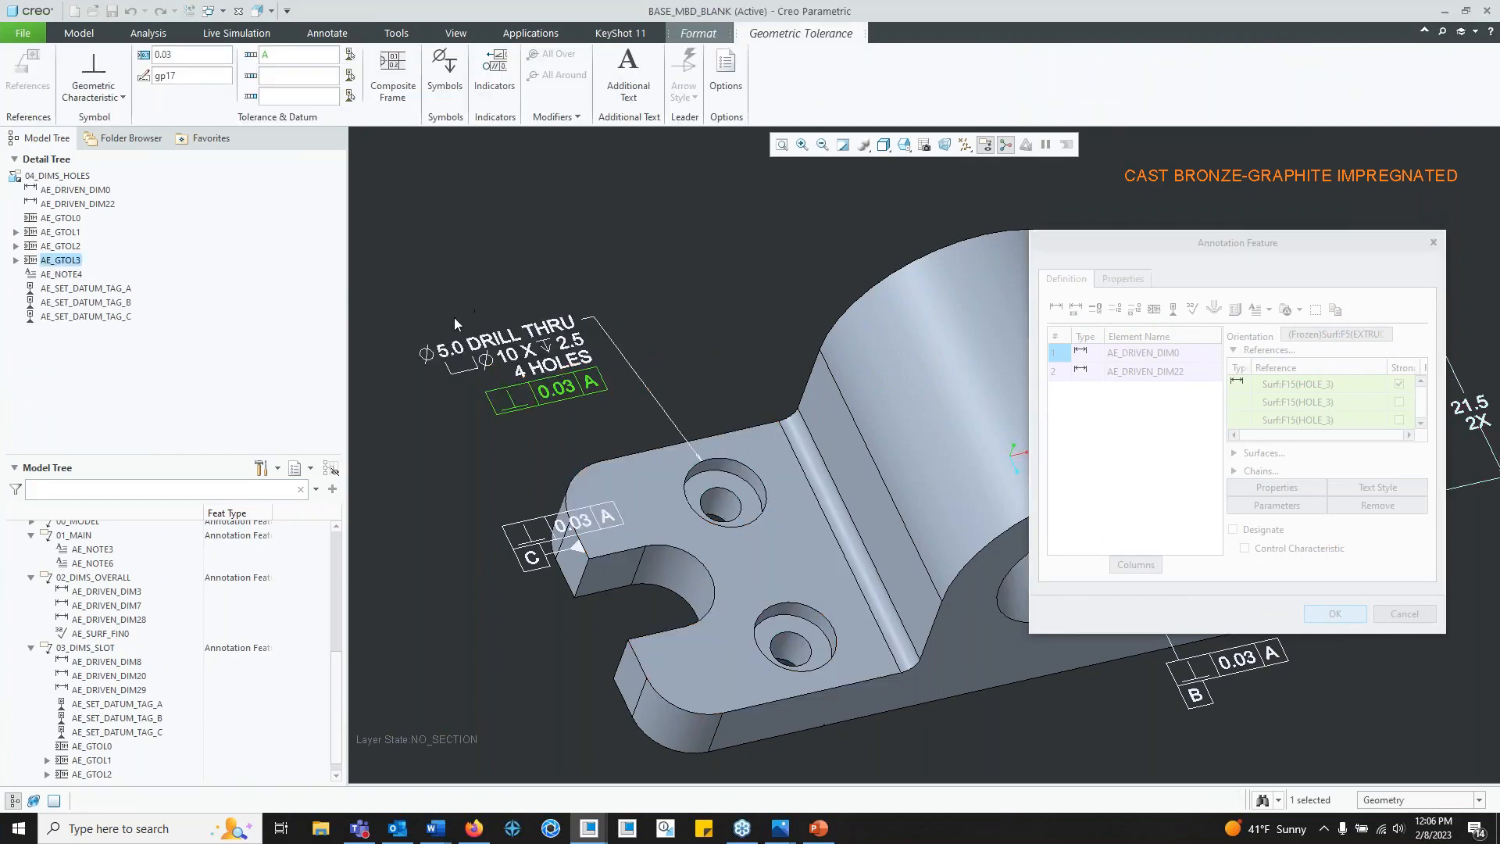
# Step: Set the new tolerance to Position with B as secondary and C as tertiary datum, and accept the annotation feature
pyautogui.click(121, 100)
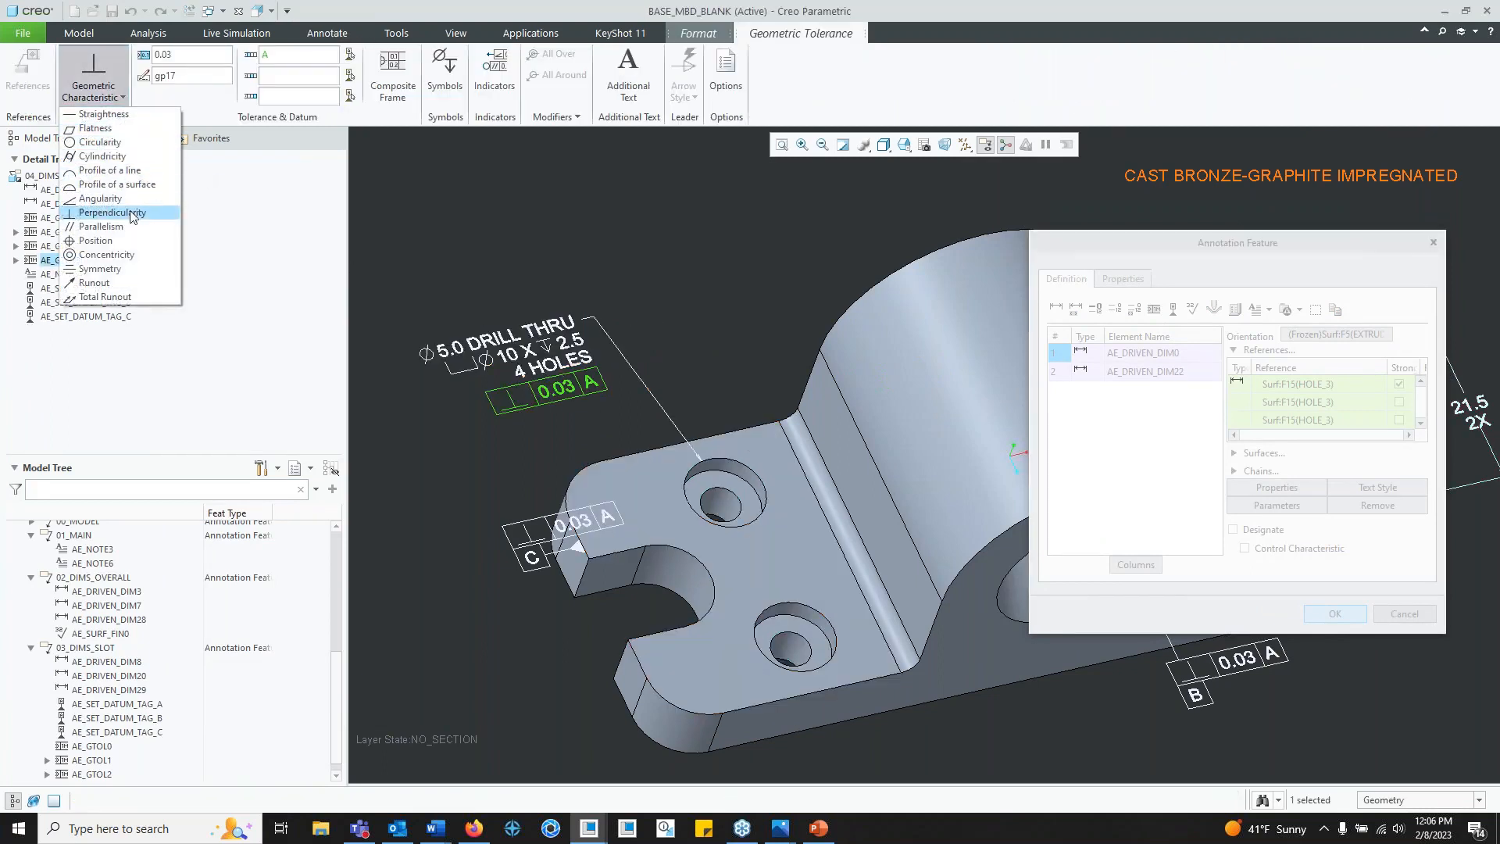
pyautogui.click(95, 241)
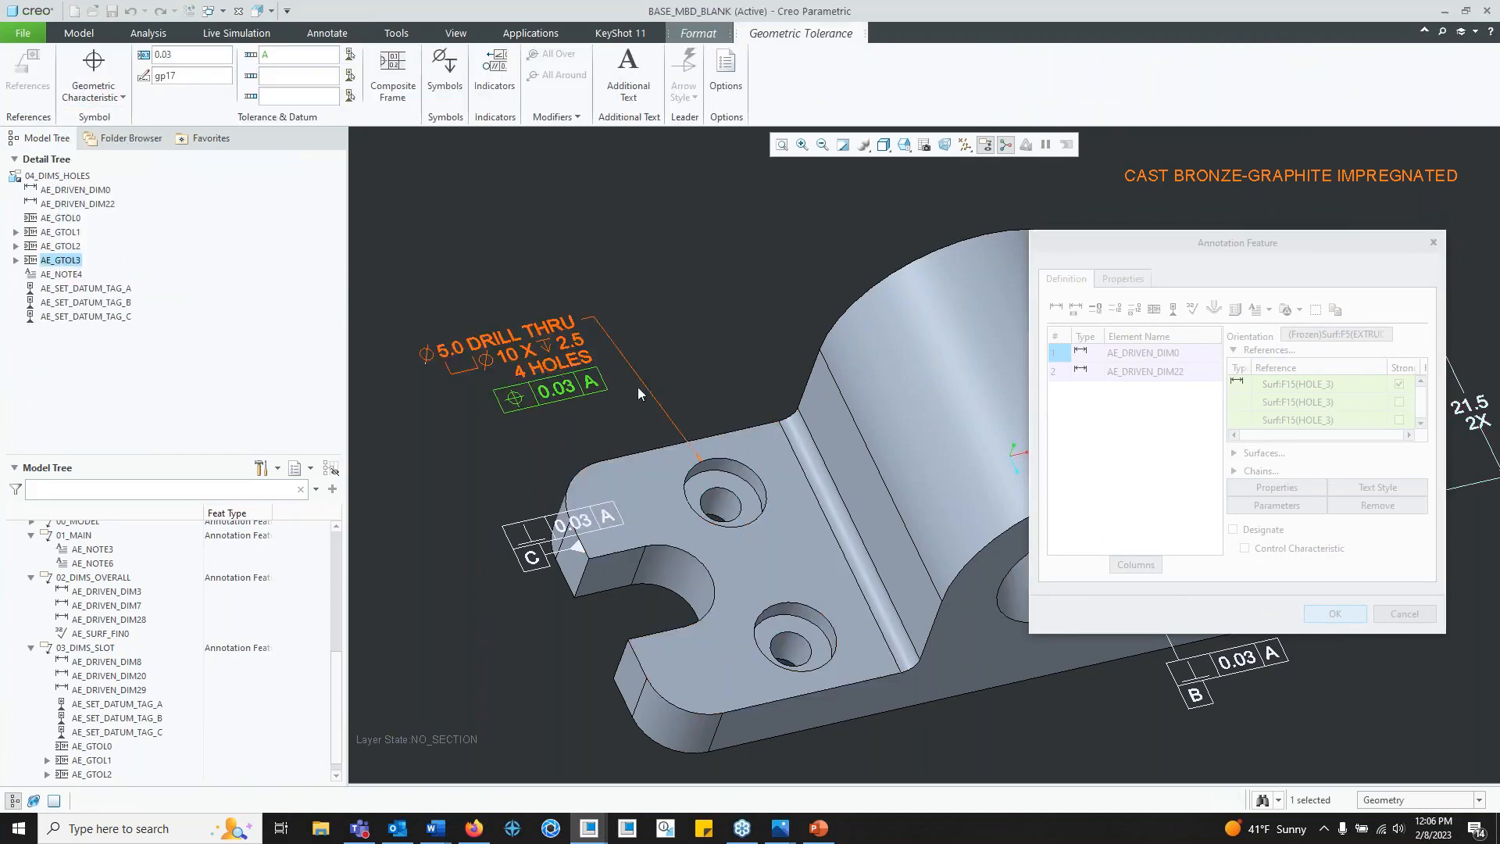
pyautogui.click(350, 81)
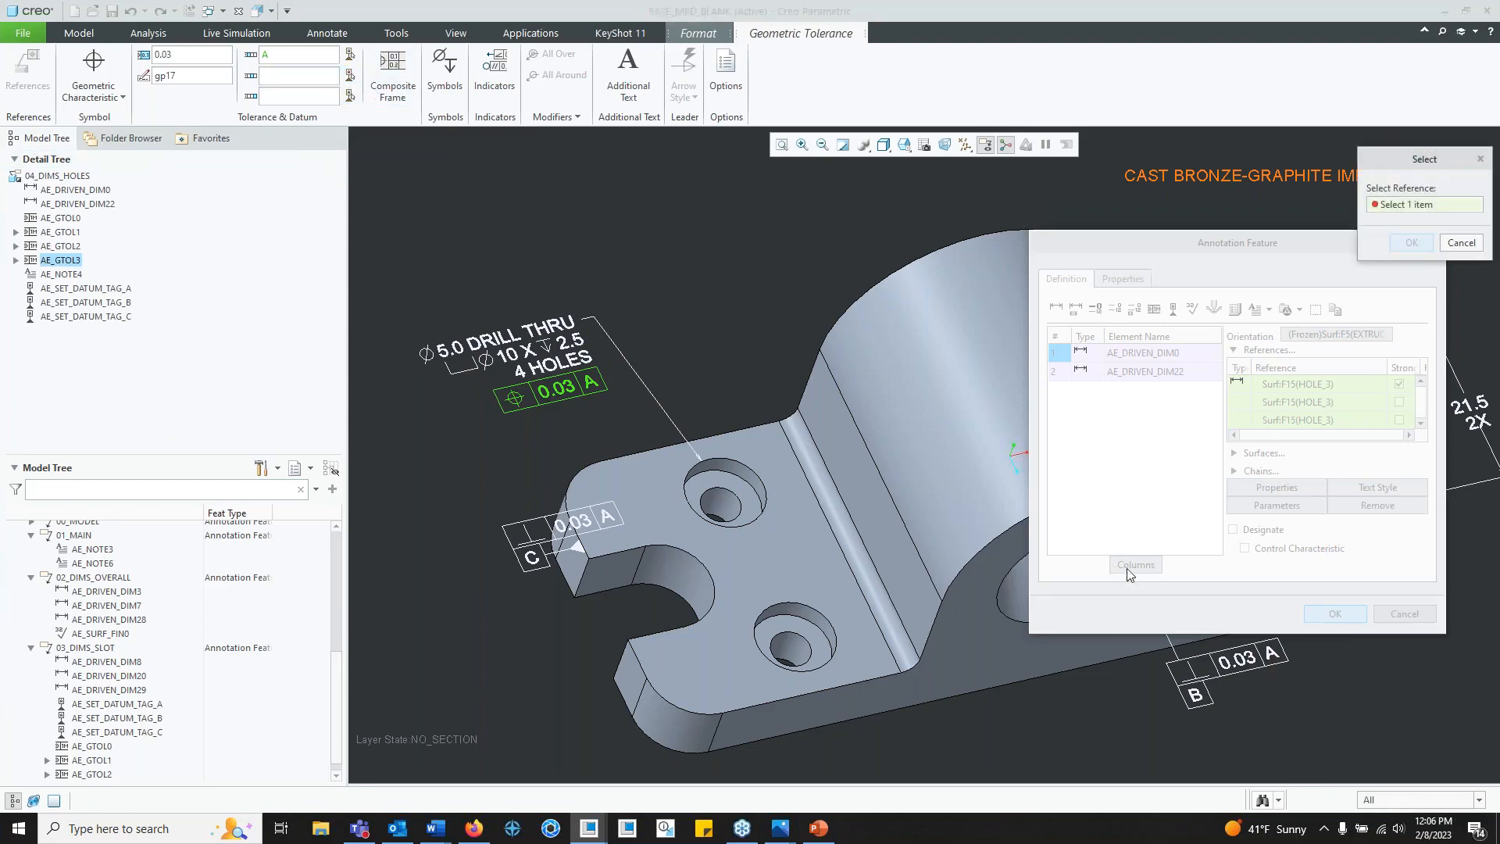
pyautogui.click(1207, 707)
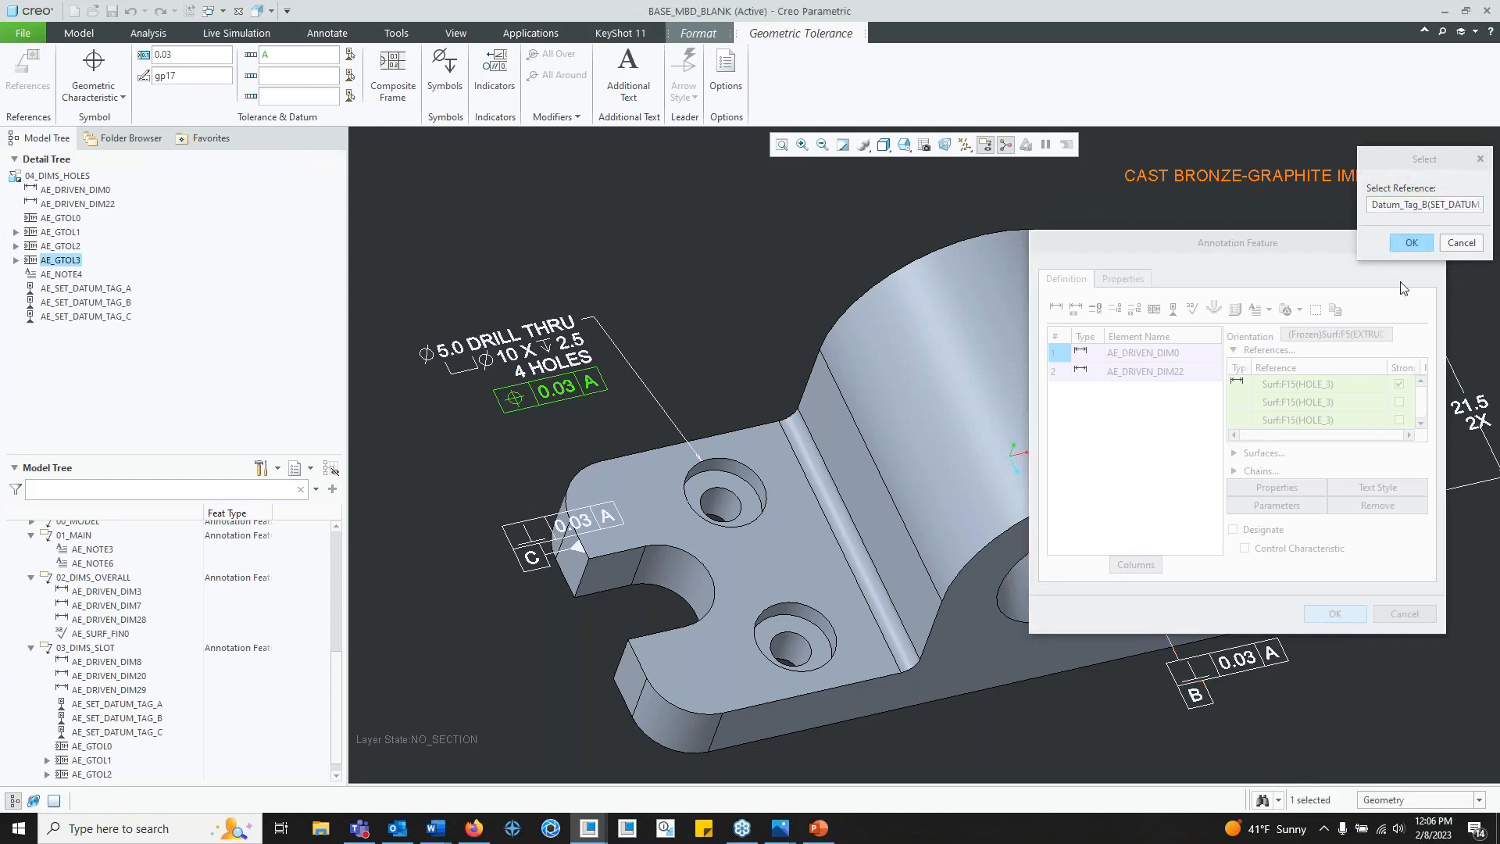
pyautogui.click(1414, 244)
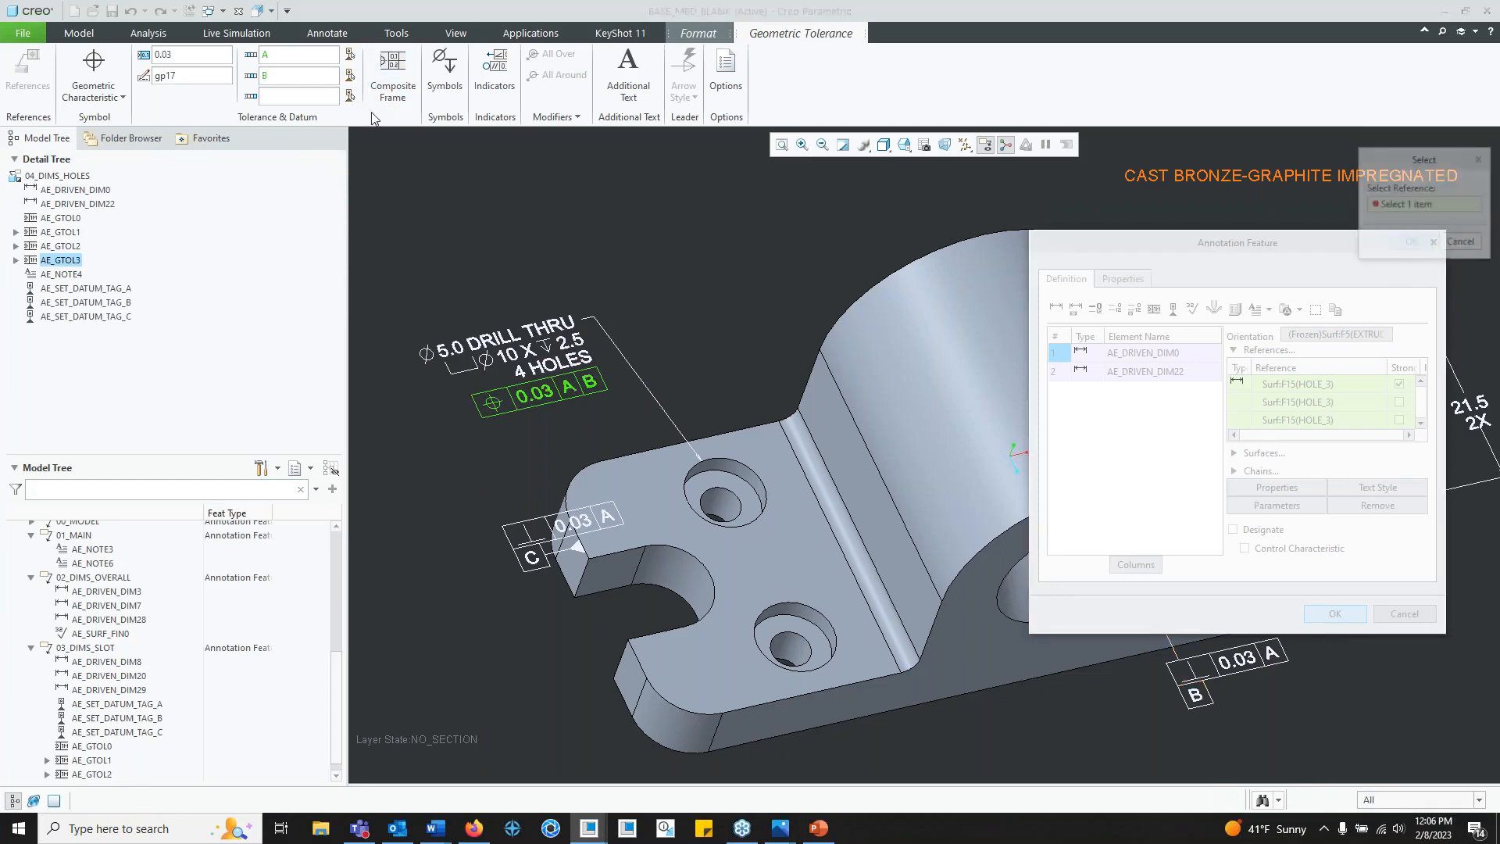
pyautogui.click(539, 569)
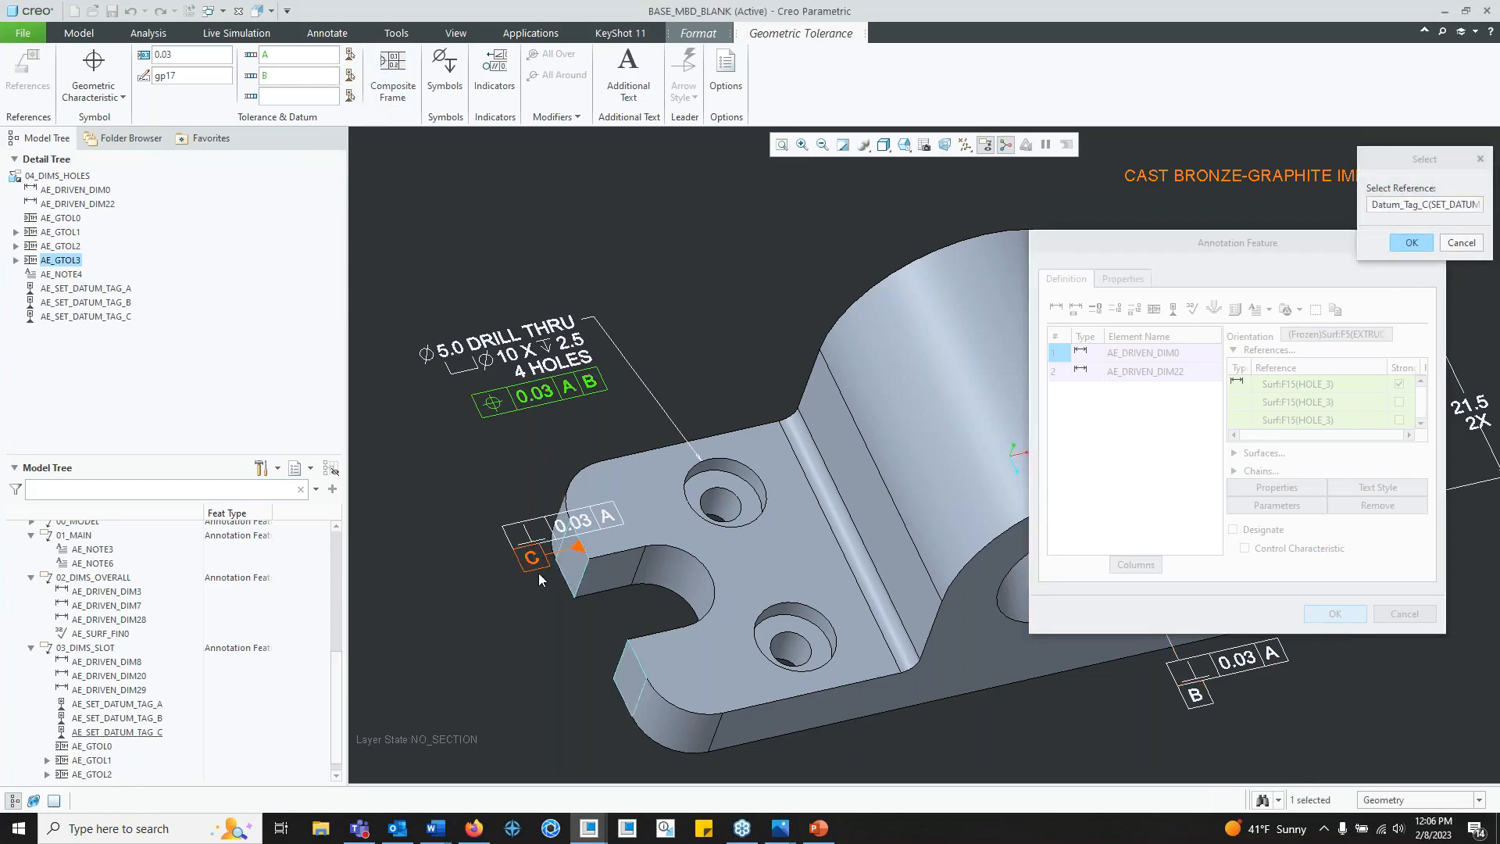
pyautogui.click(1414, 243)
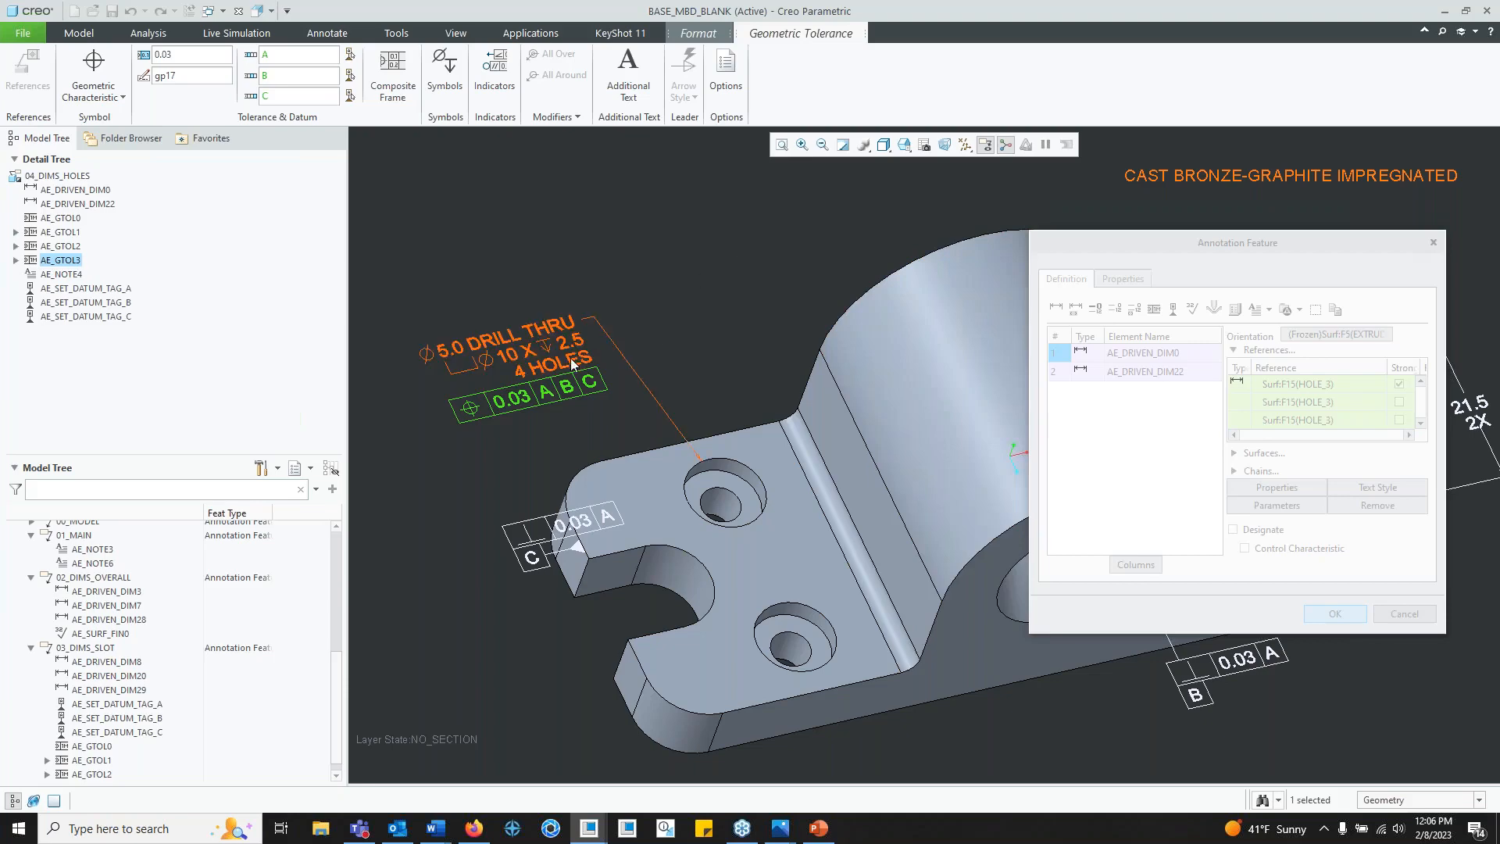
pyautogui.click(445, 240)
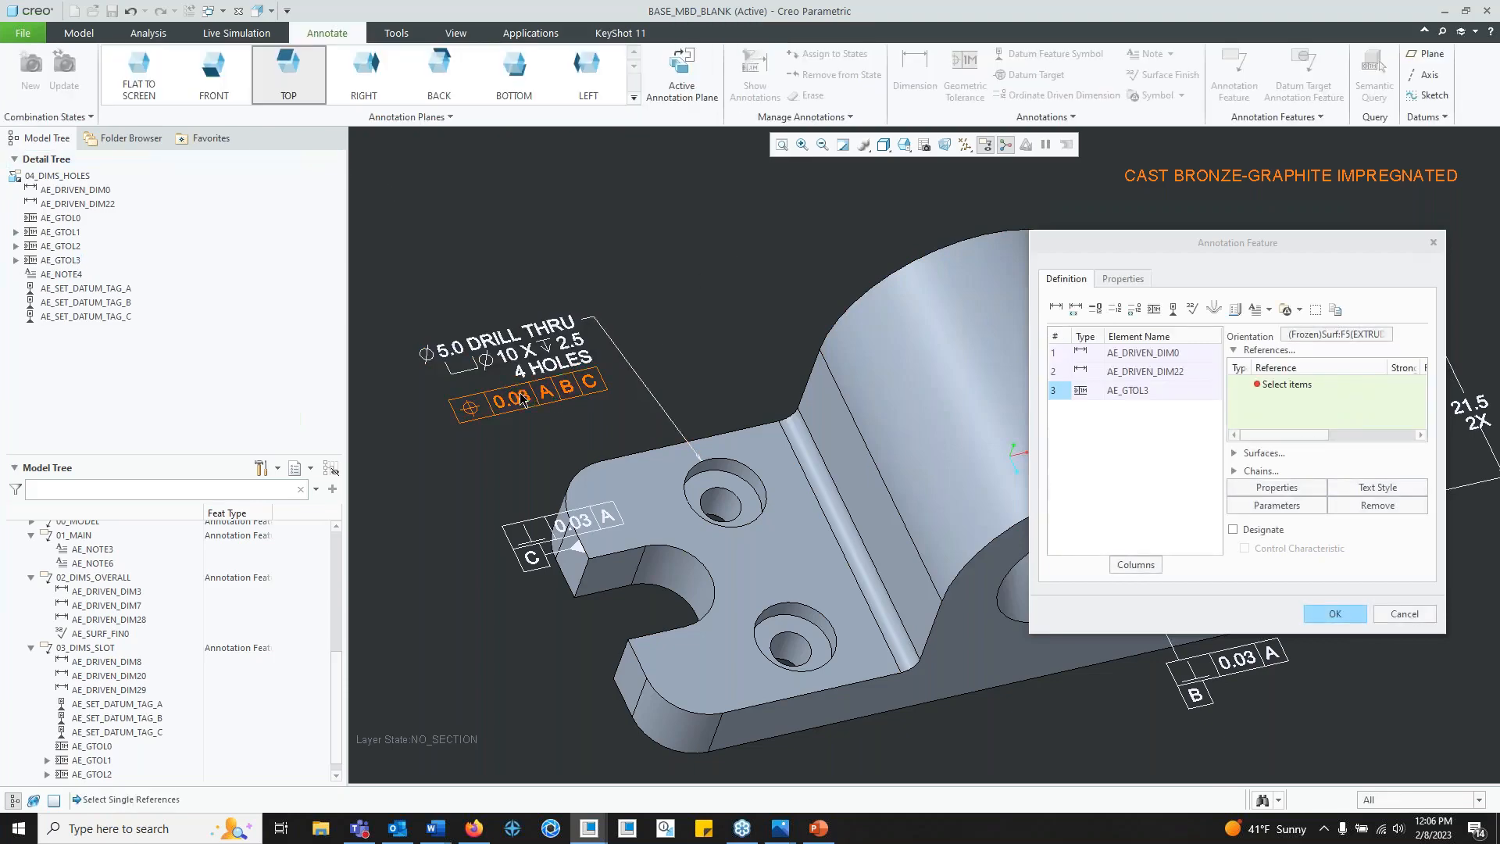
pyautogui.click(1328, 613)
# Step: Add the maximum material condition symbol after the 0.03 value of the position tolerance beneath the drill-thru hole callout
pyautogui.click(551, 396)
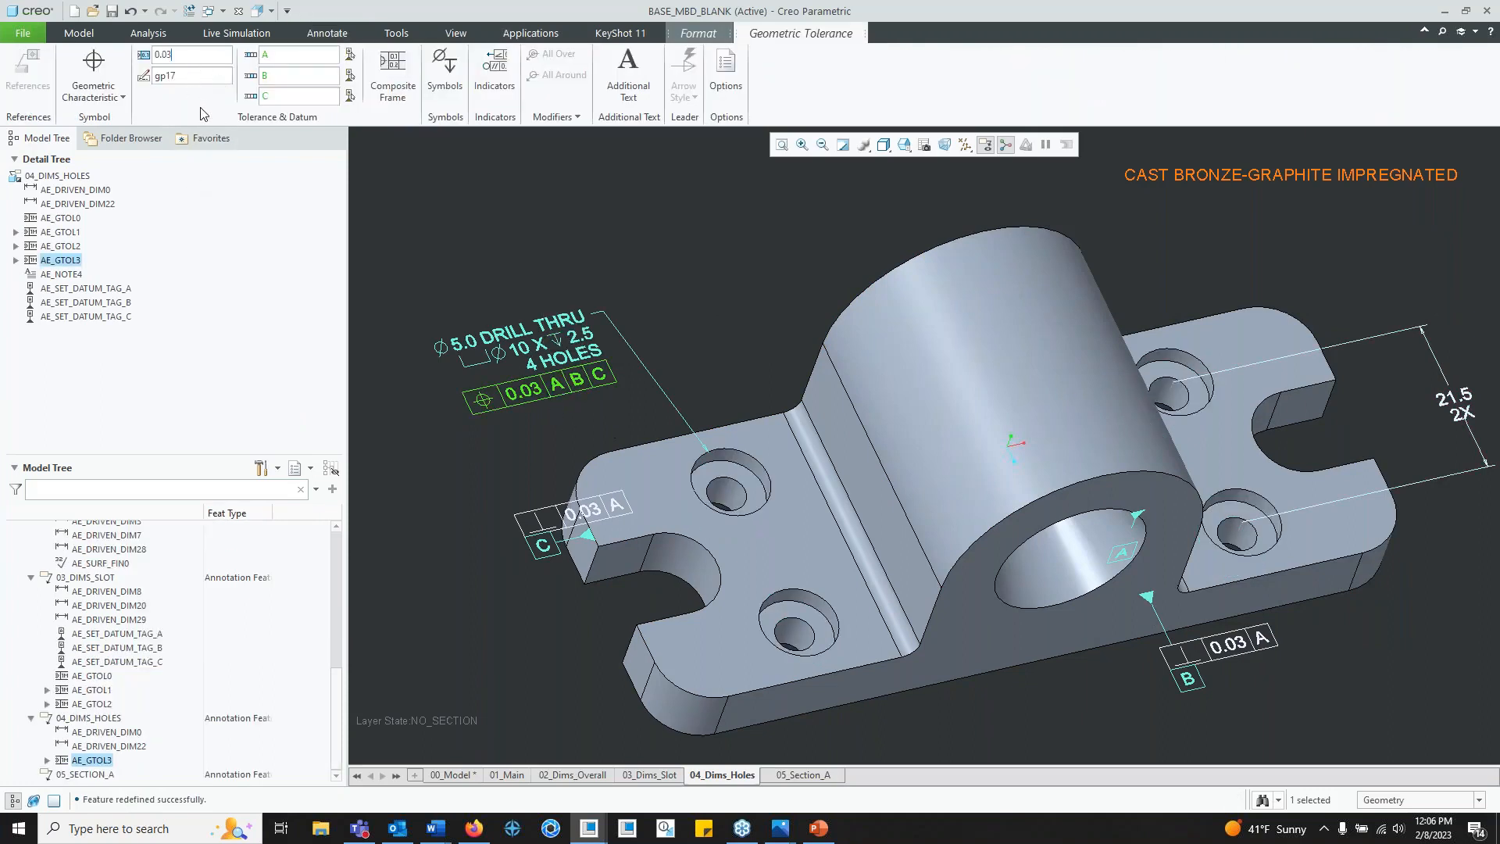
pyautogui.click(444, 71)
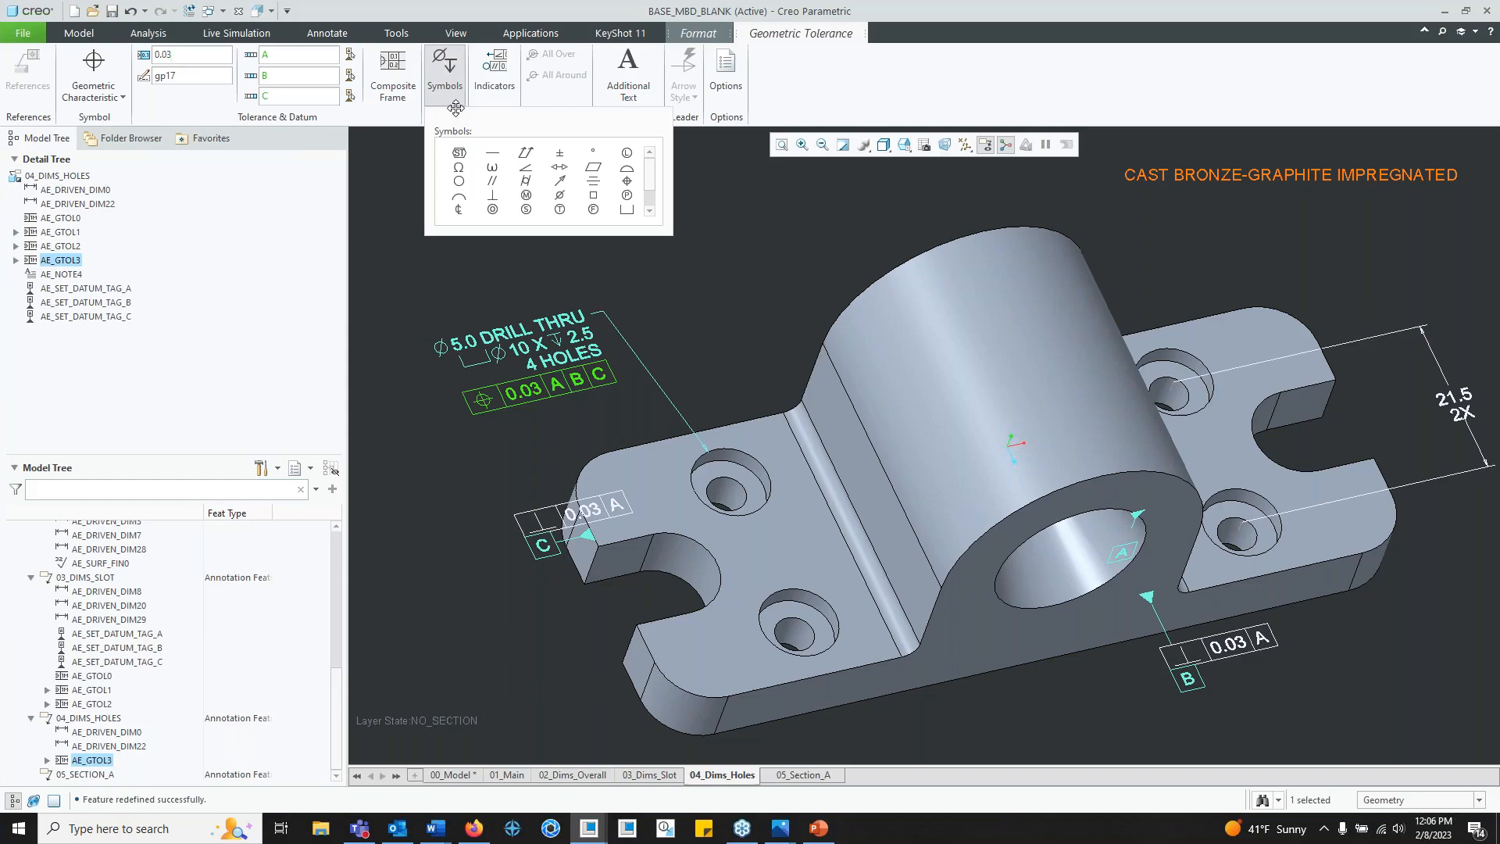
pyautogui.click(525, 195)
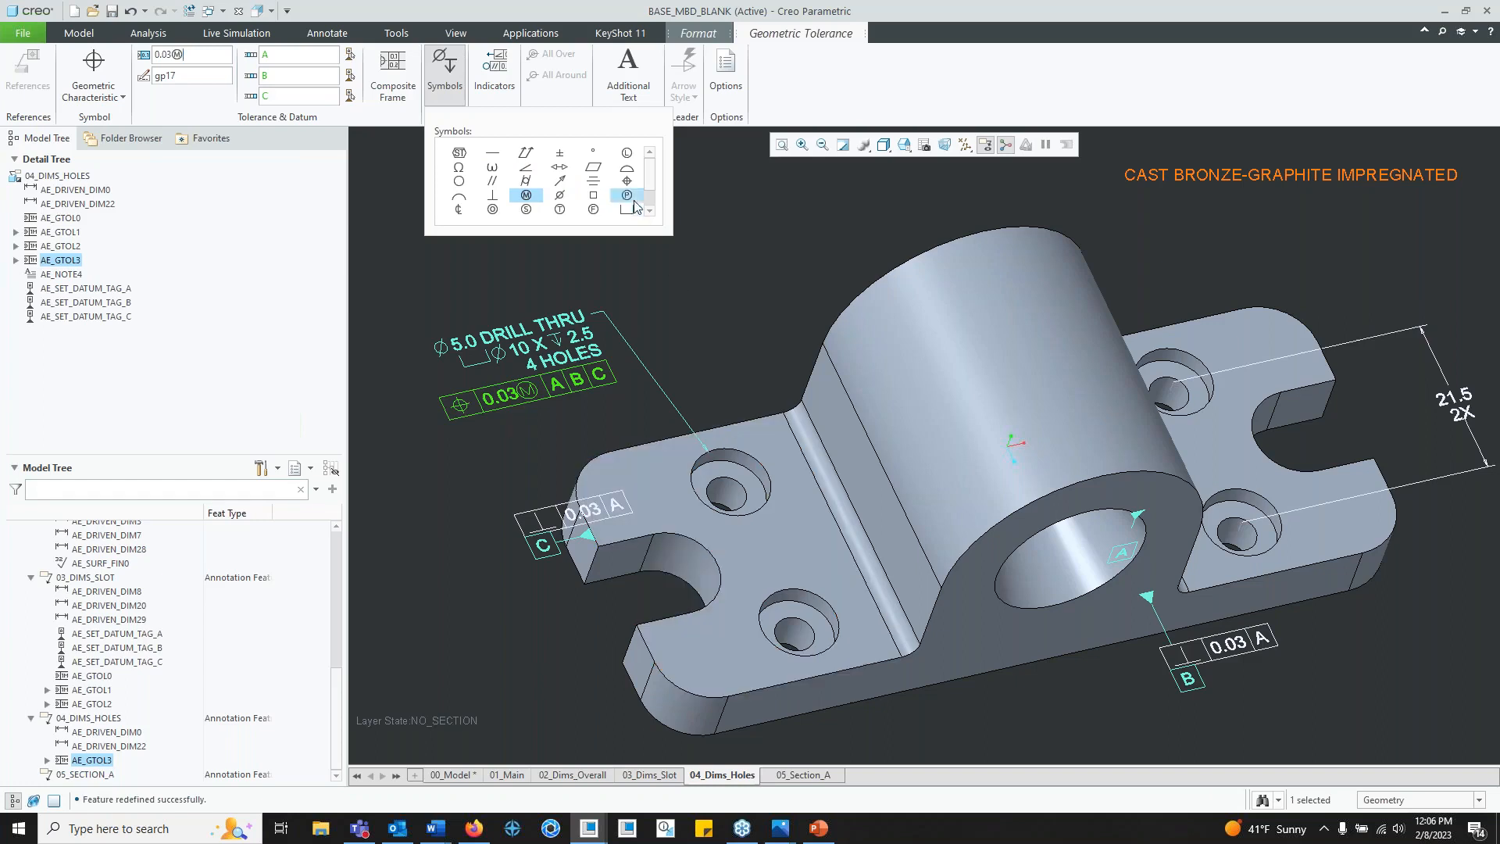
pyautogui.click(460, 99)
pyautogui.moveTo(839, 363)
pyautogui.mouseDown(button='middle')
pyautogui.moveTo(901, 429)
pyautogui.moveTo(805, 322)
pyautogui.mouseUp(button='middle')
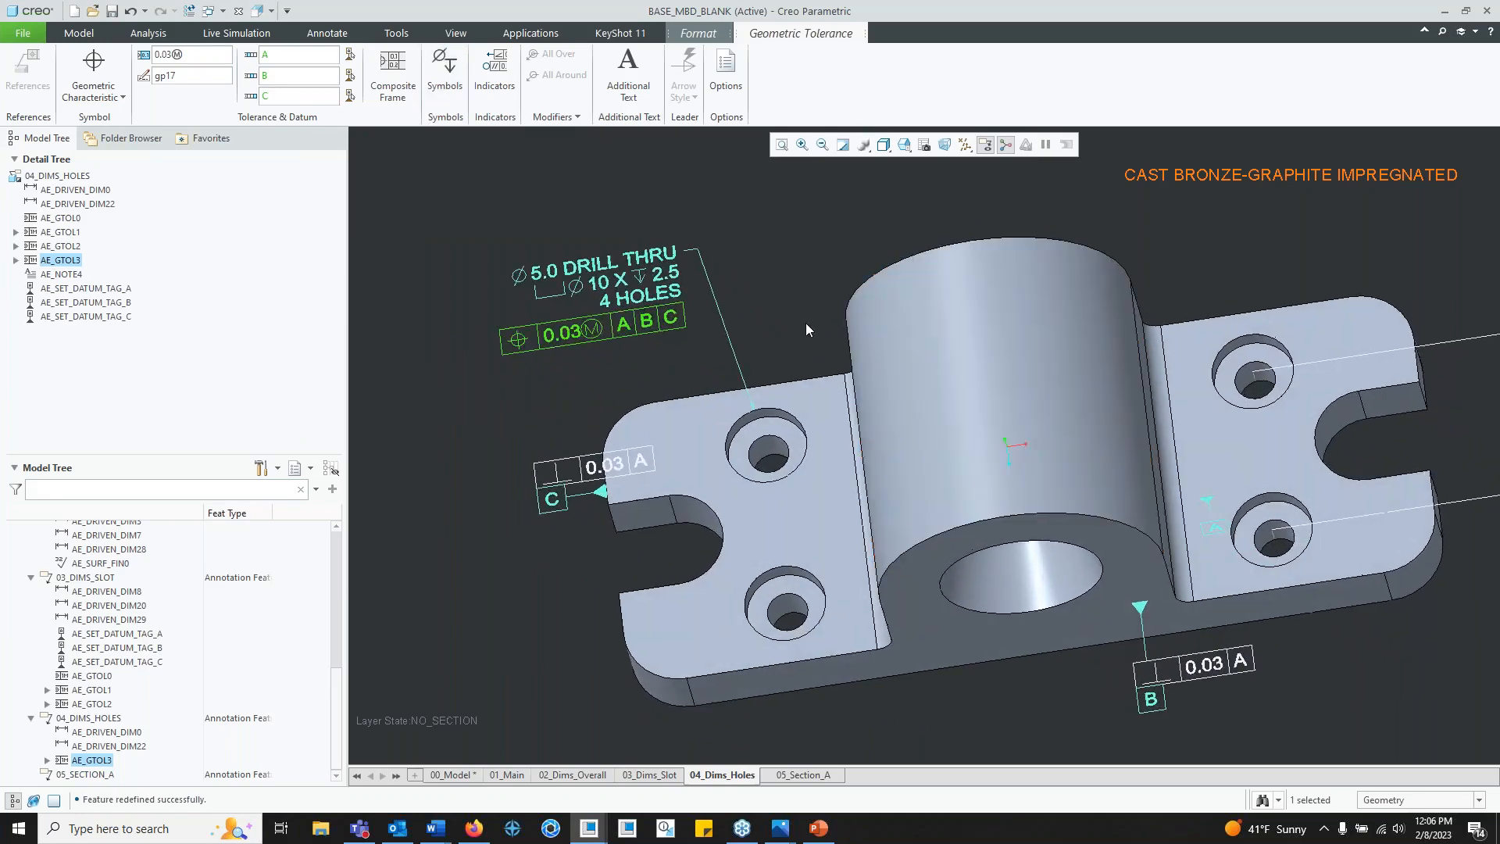
pyautogui.click(805, 322)
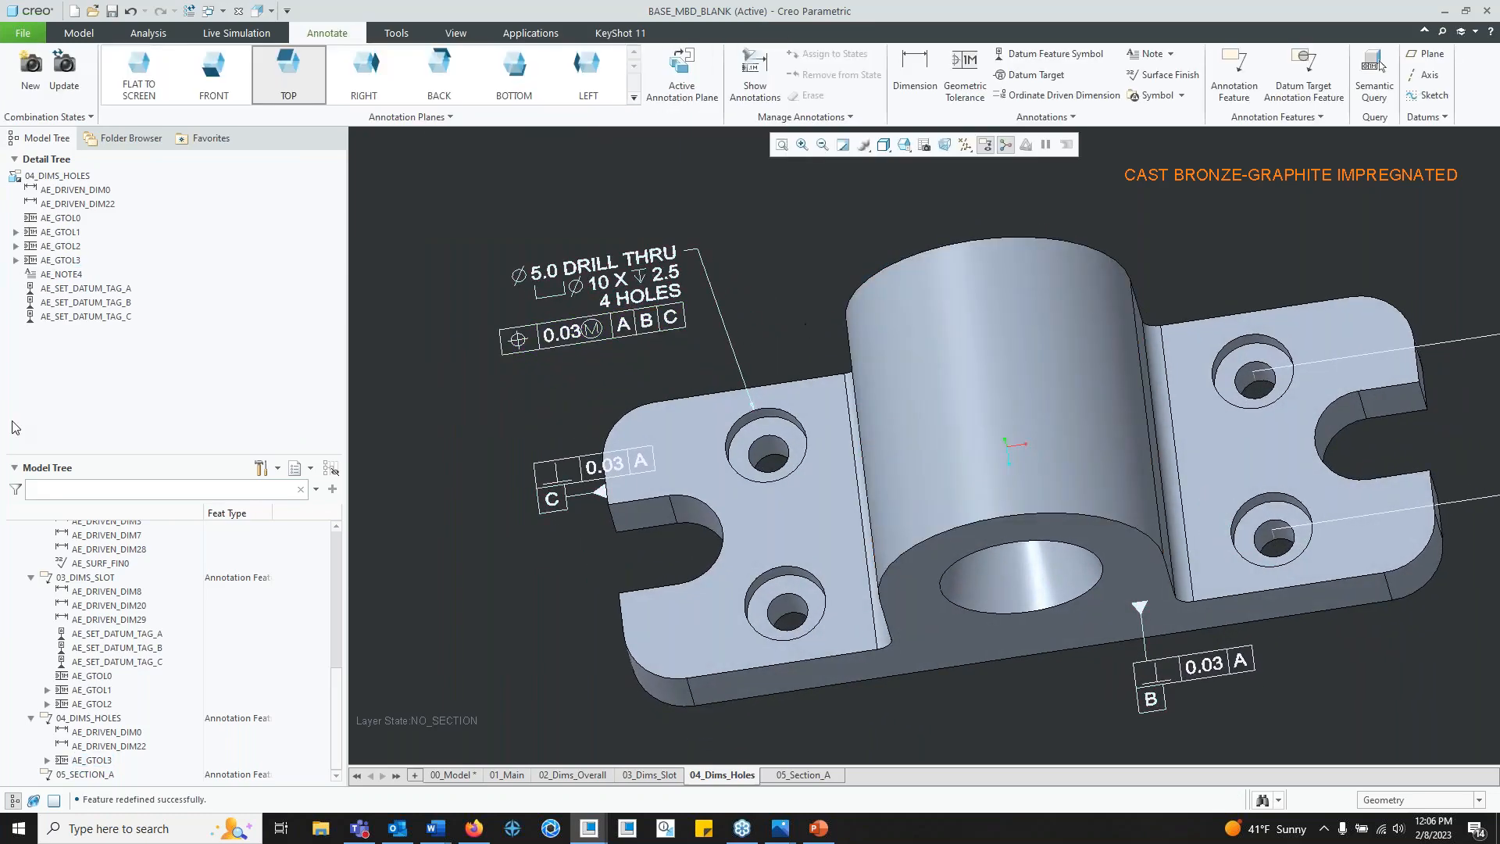
# Step: Redefine the 04_DIMS_HOLES annotation feature and add a TOP-plane dimension below the base, from its end edge beside datum C to the nearer lower hole
pyautogui.click(98, 719)
pyautogui.click(111, 647)
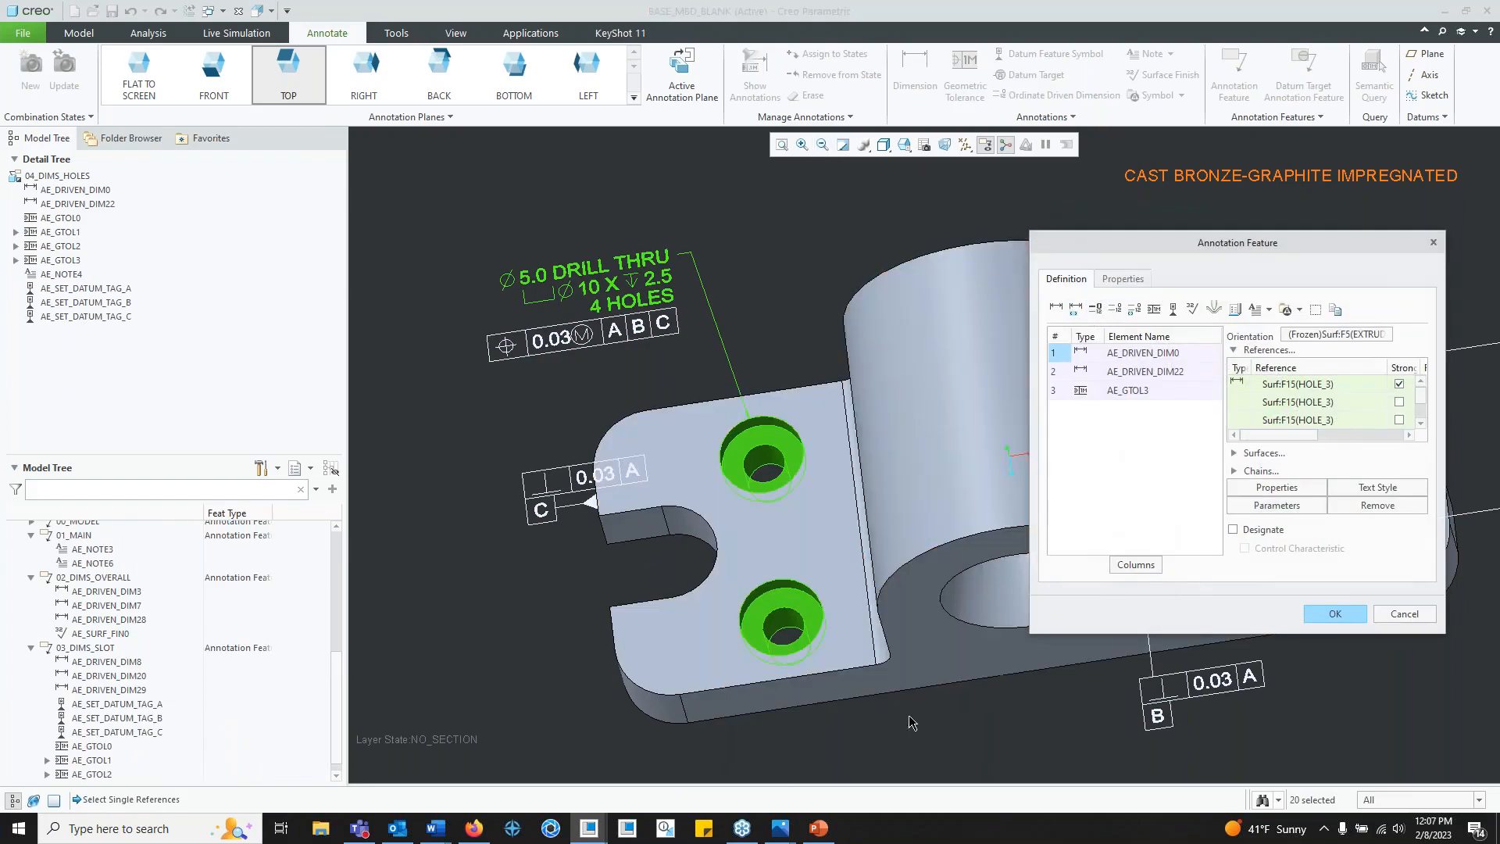
pyautogui.keyDown('shift'); pyautogui.moveTo(797, 529); pyautogui.dragTo(765, 471, button='middle'); pyautogui.keyUp('shift')
pyautogui.moveTo(642, 617); pyautogui.dragTo(642, 635, button='middle')
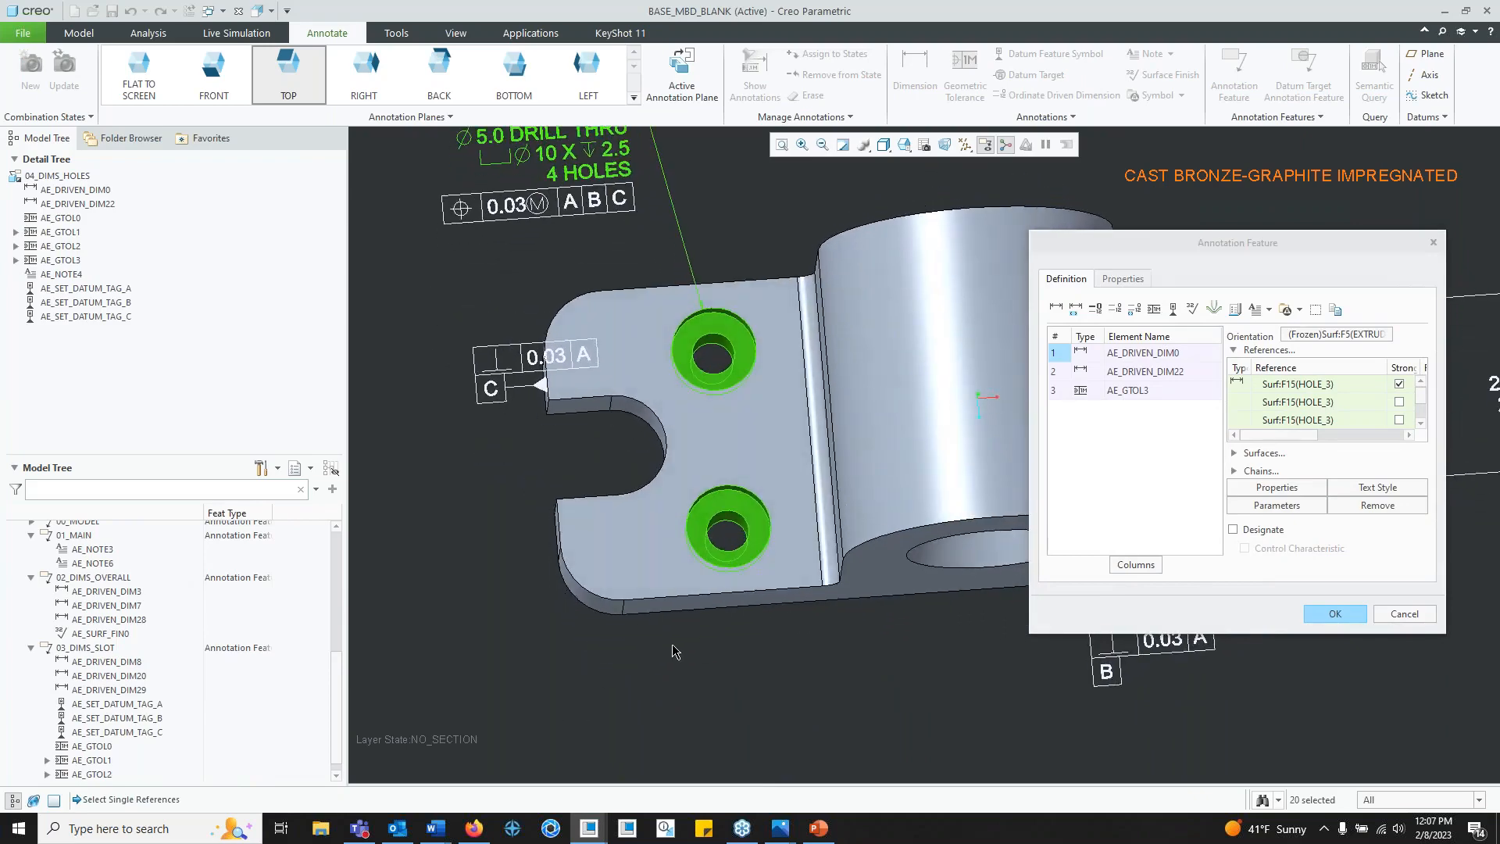
pyautogui.click(1055, 308)
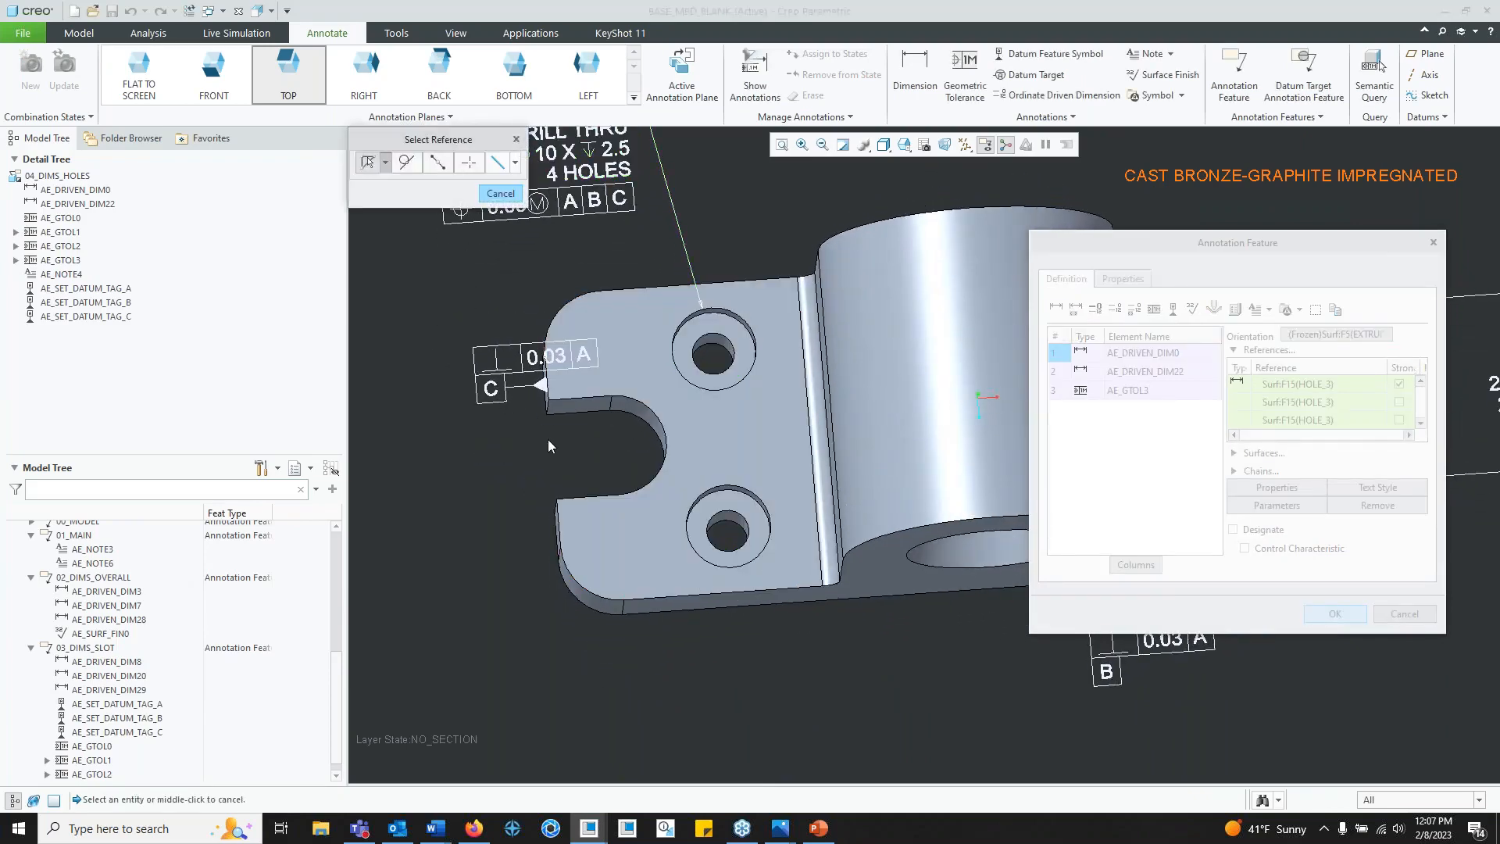
pyautogui.moveTo(548, 445); pyautogui.dragTo(571, 500, button='middle')
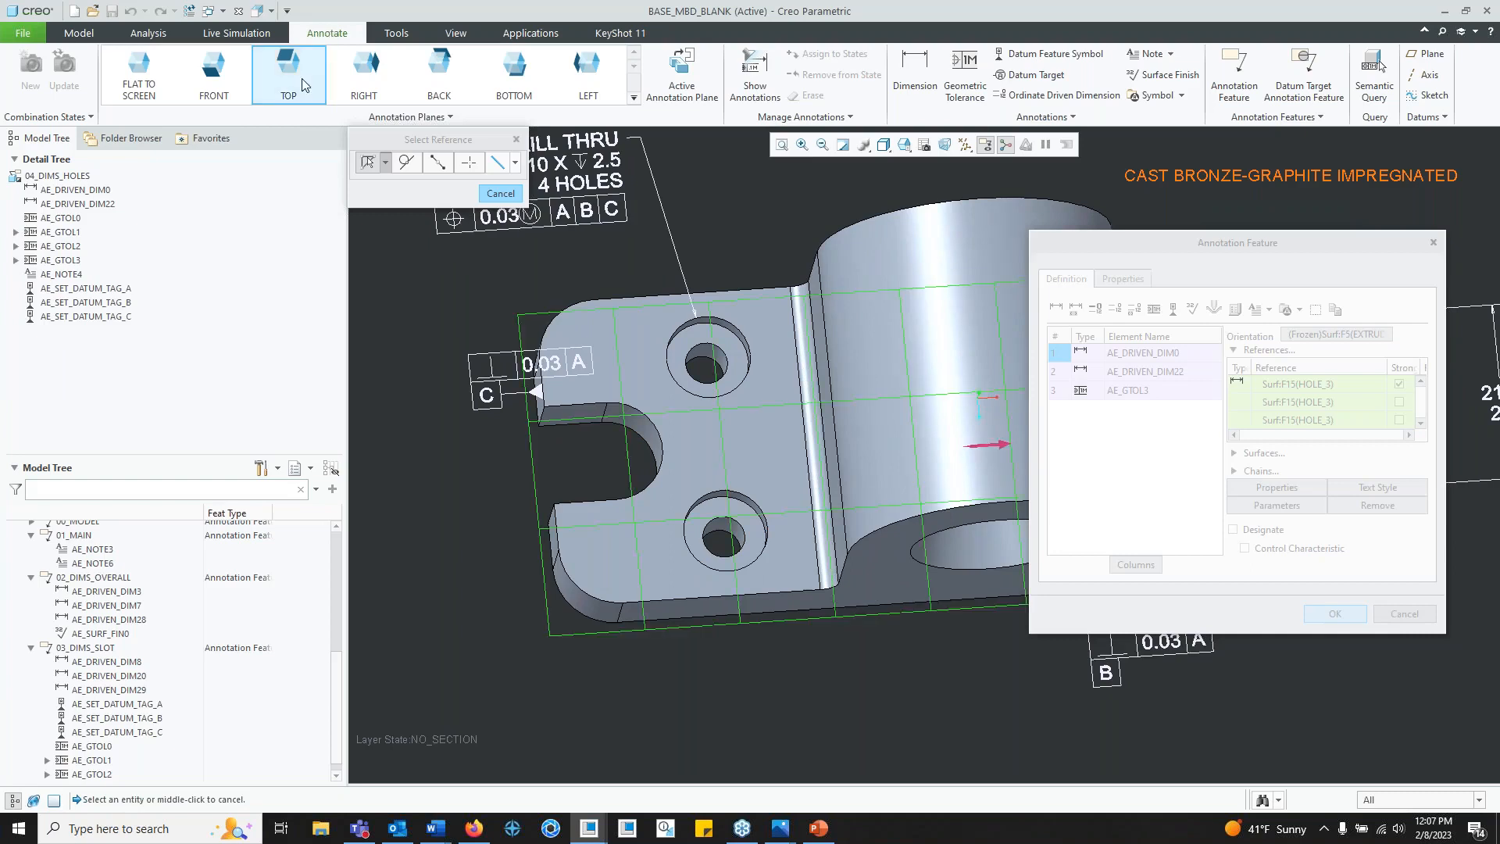
pyautogui.click(738, 569)
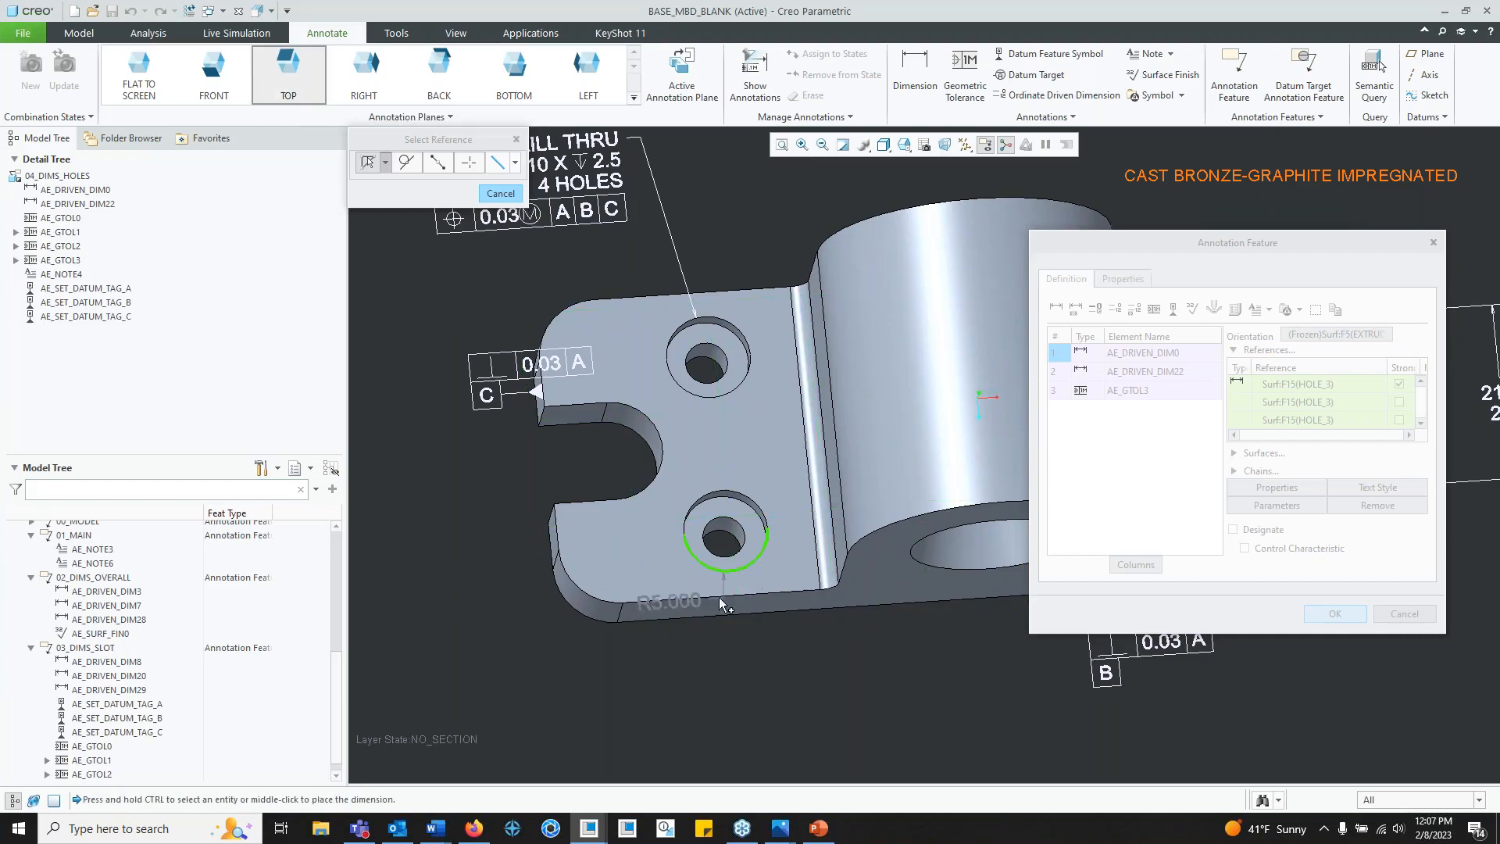
pyautogui.keyDown('ctrl'); pyautogui.click(560, 541); pyautogui.keyUp('ctrl')
pyautogui.middleClick(672, 698)
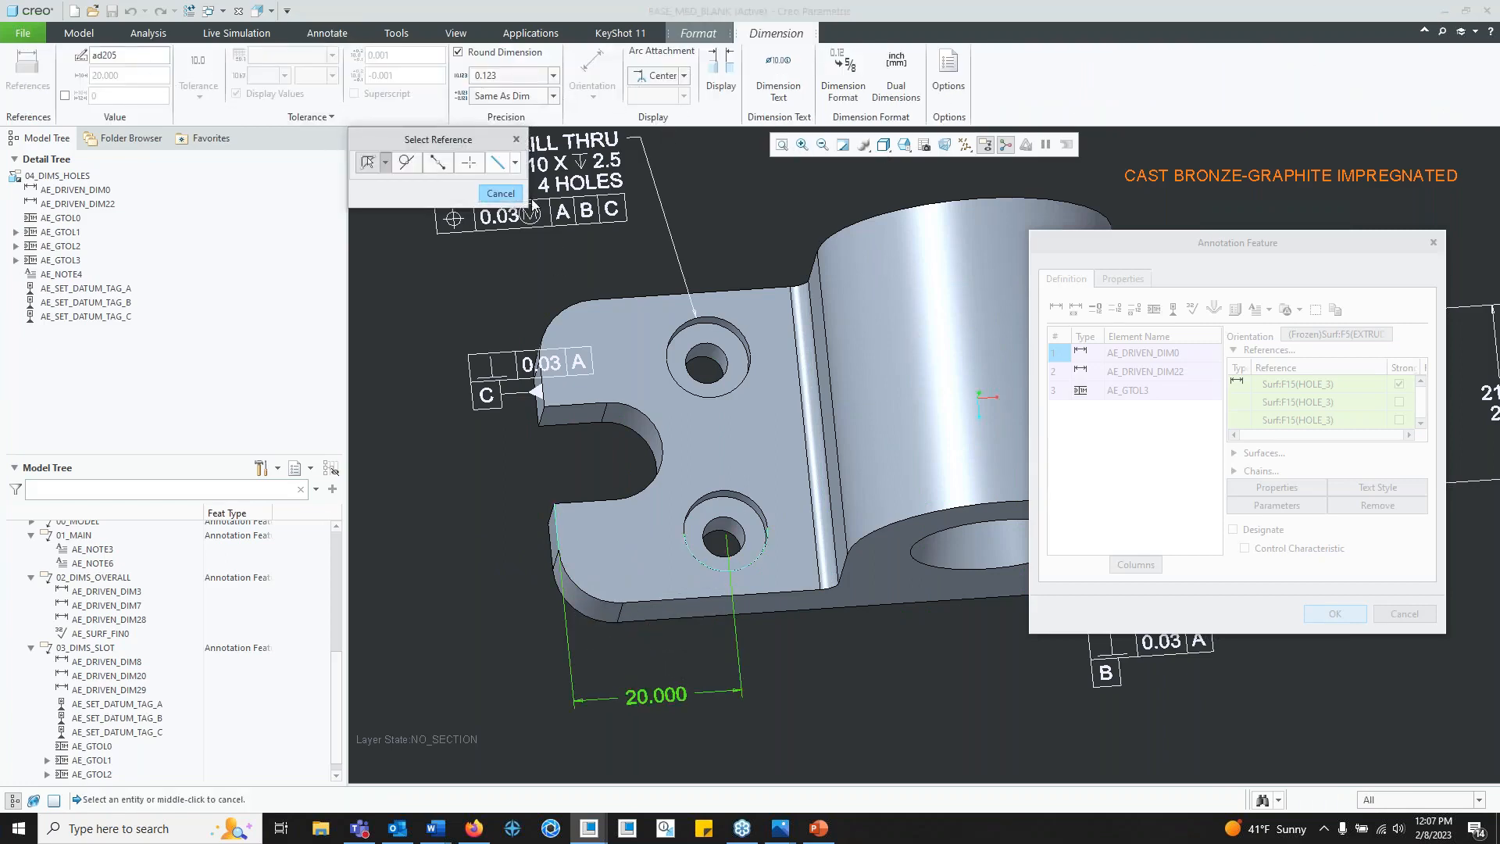
pyautogui.click(704, 162)
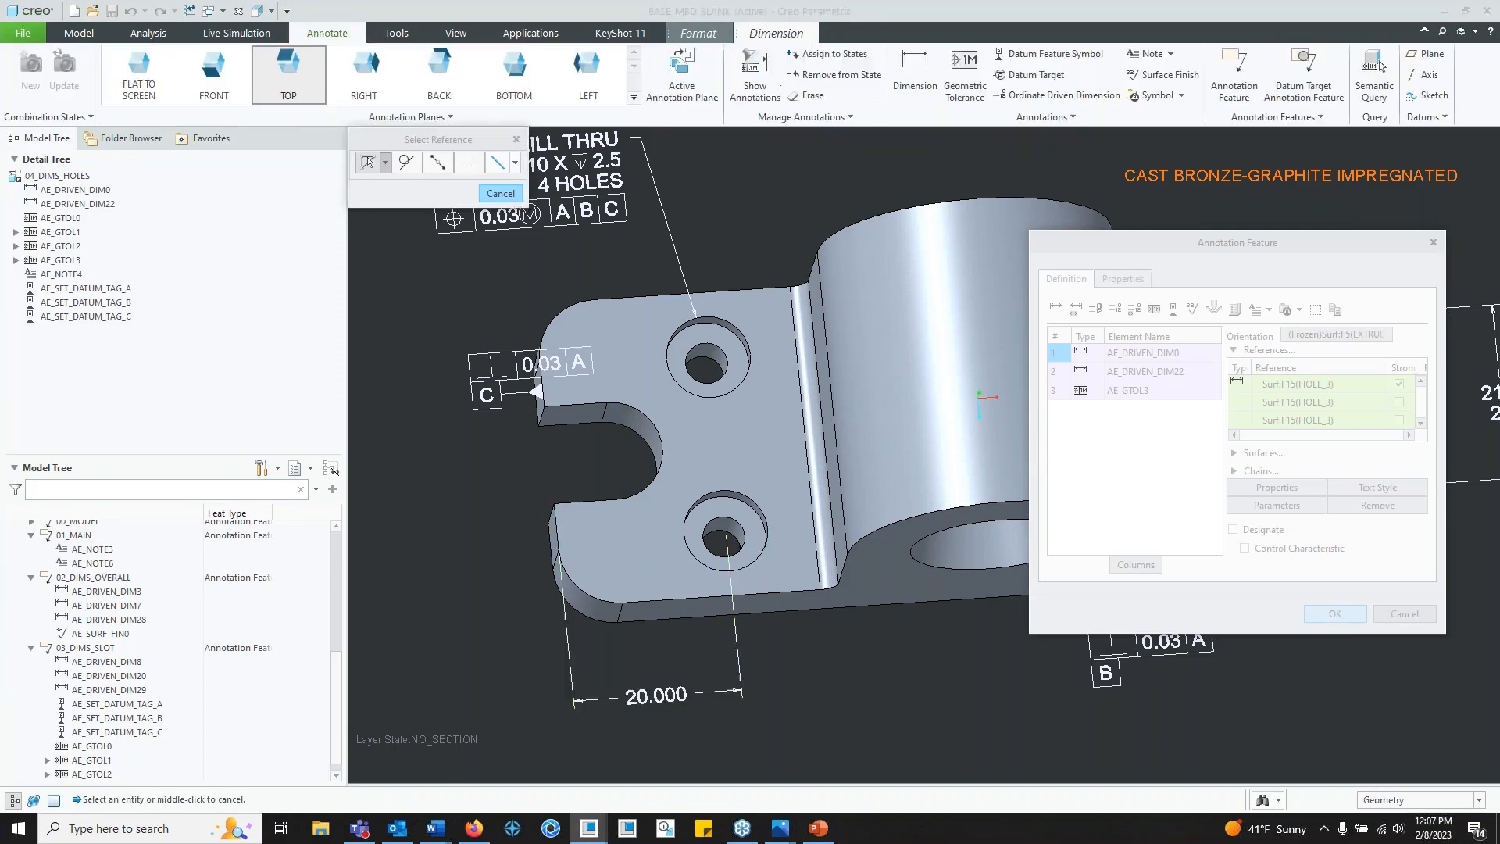
pyautogui.click(503, 196)
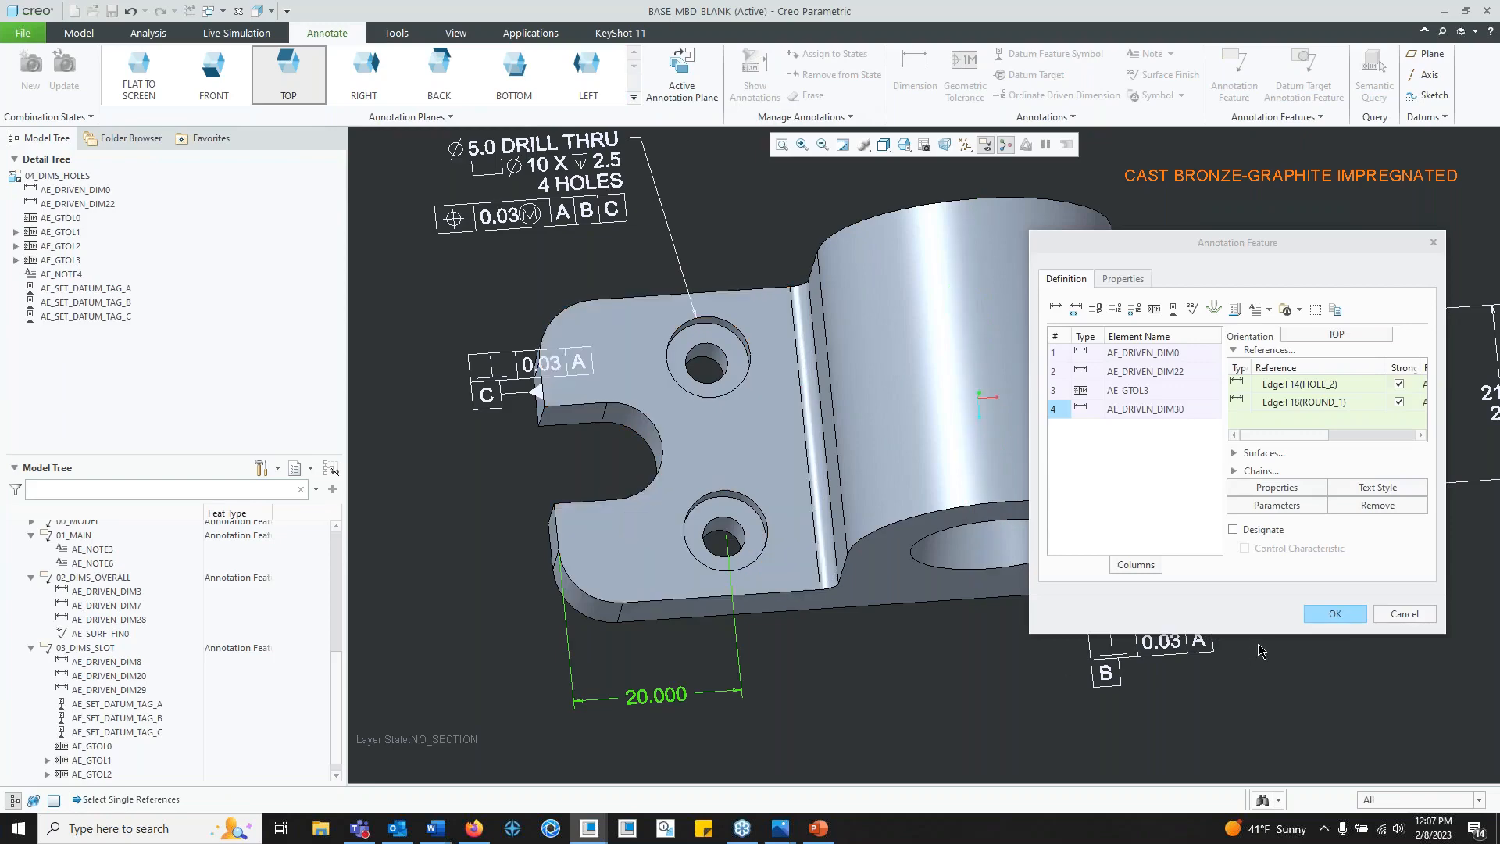
pyautogui.click(1320, 617)
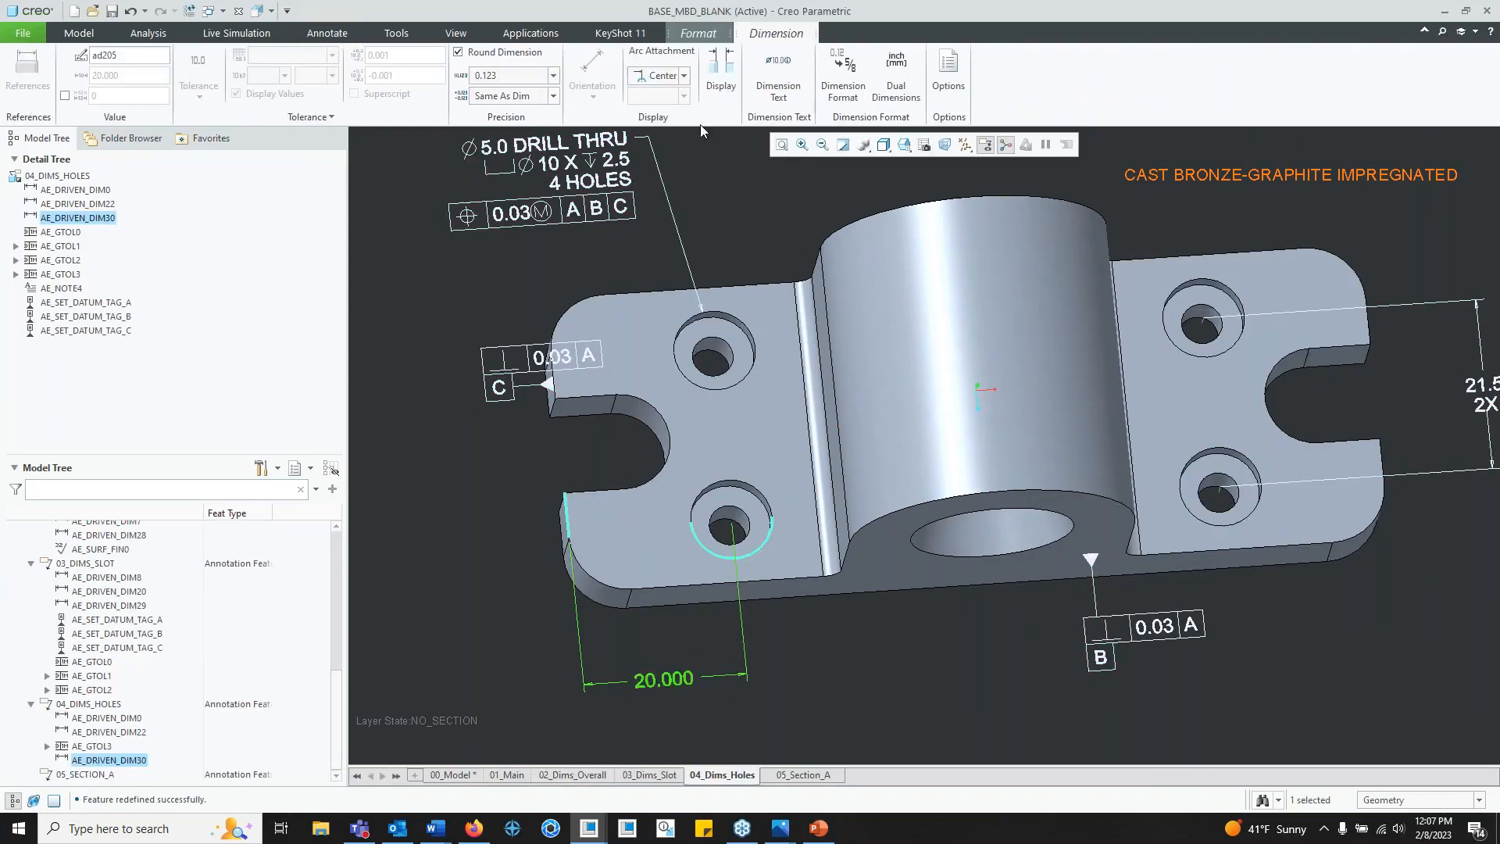
# Step: Set the new hole location dimension to two decimal places (0.12) and add 2X on a second text line
pyautogui.click(553, 75)
pyautogui.click(543, 127)
pyautogui.click(778, 74)
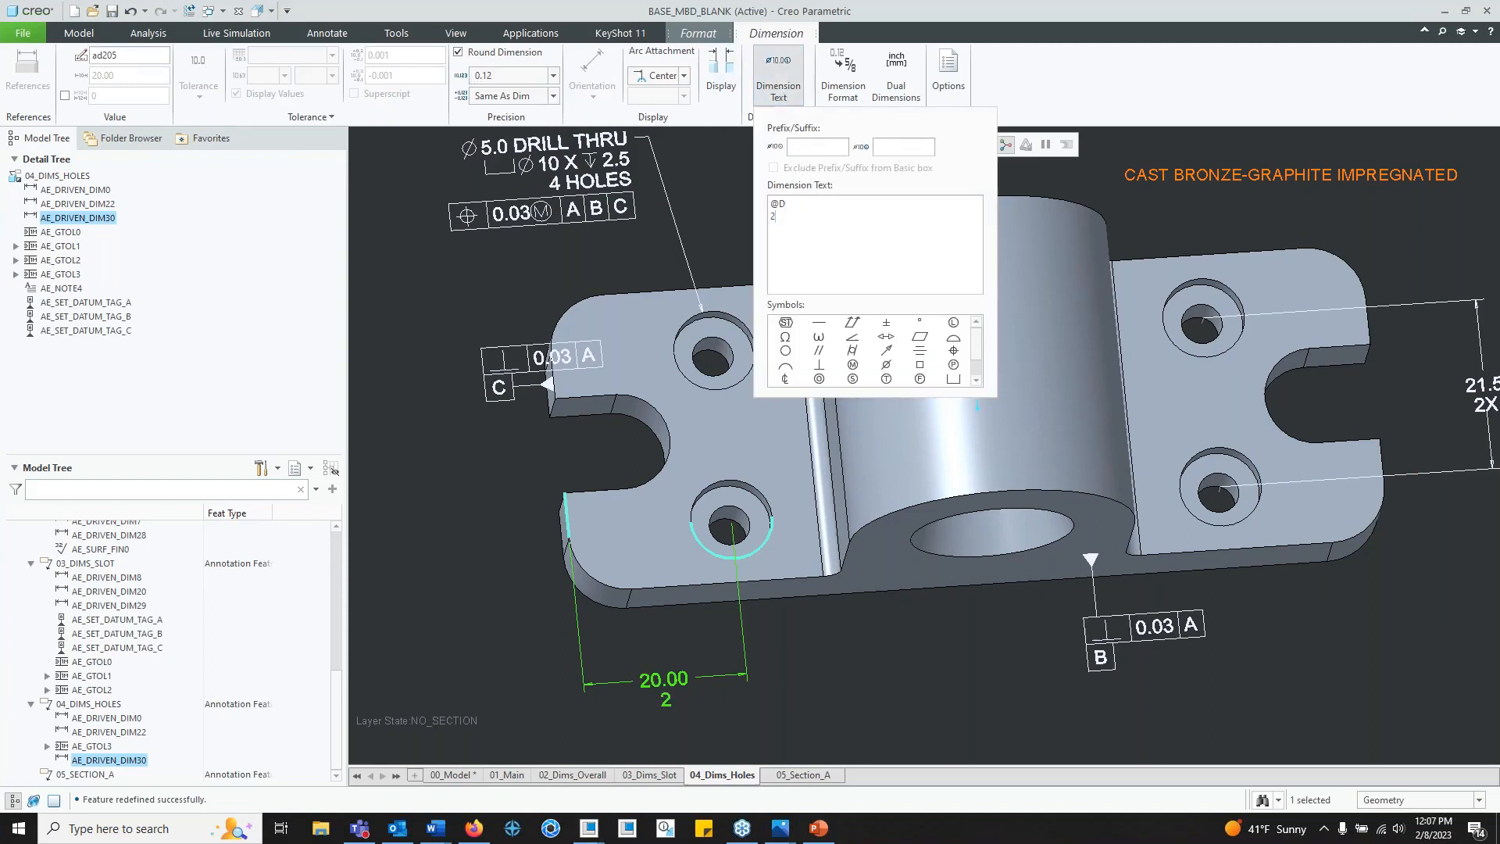
pyautogui.write('2X')
pyautogui.click(784, 61)
pyautogui.keyDown('shift'); pyautogui.moveTo(1090, 472); pyautogui.dragTo(1066, 548, button='middle'); pyautogui.keyUp('shift')
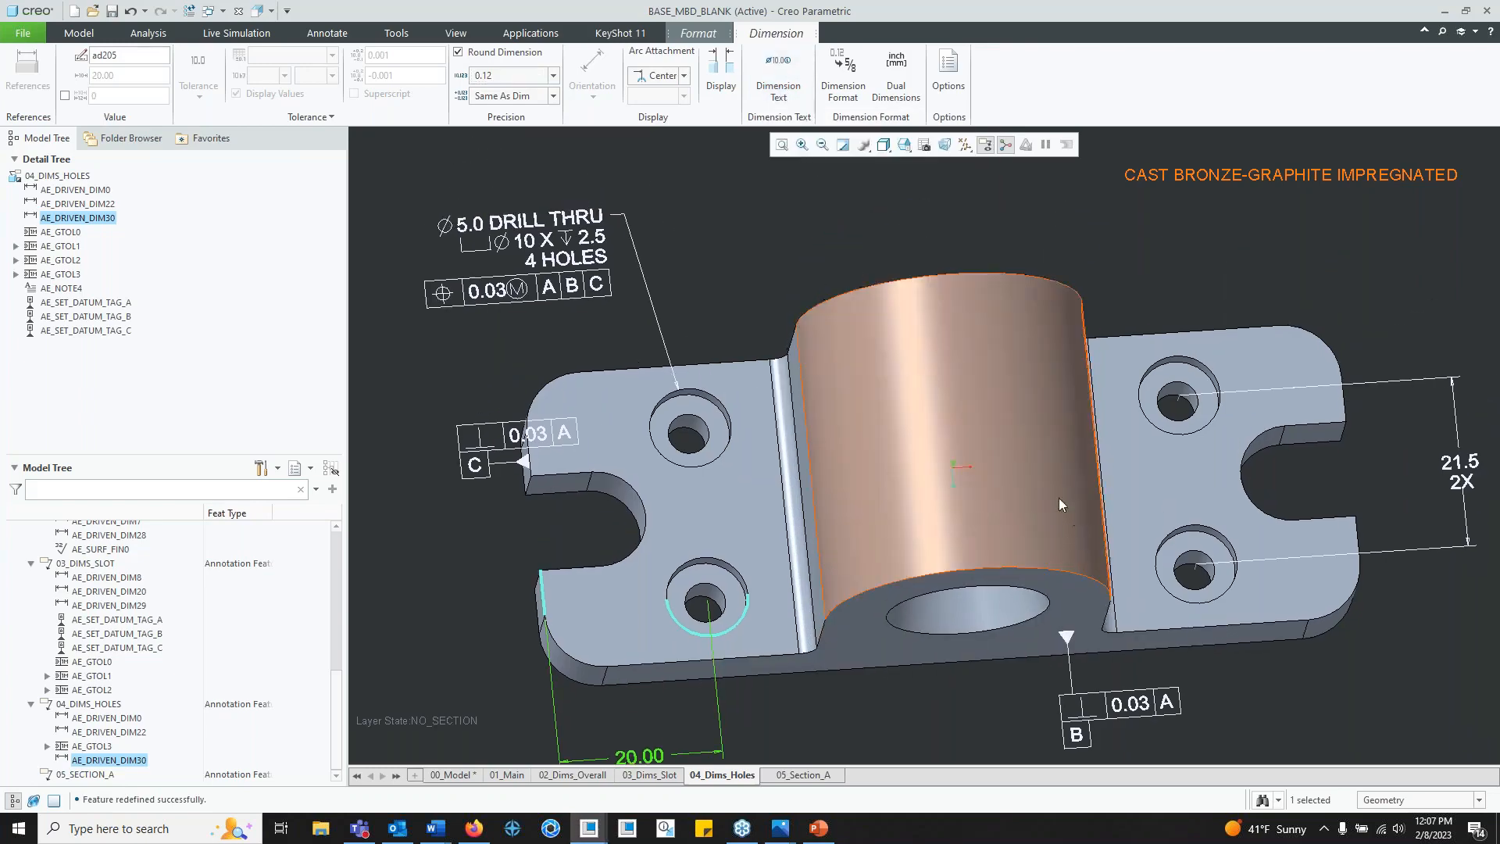
pyautogui.scroll(3, 1059, 504)
pyautogui.click(733, 776)
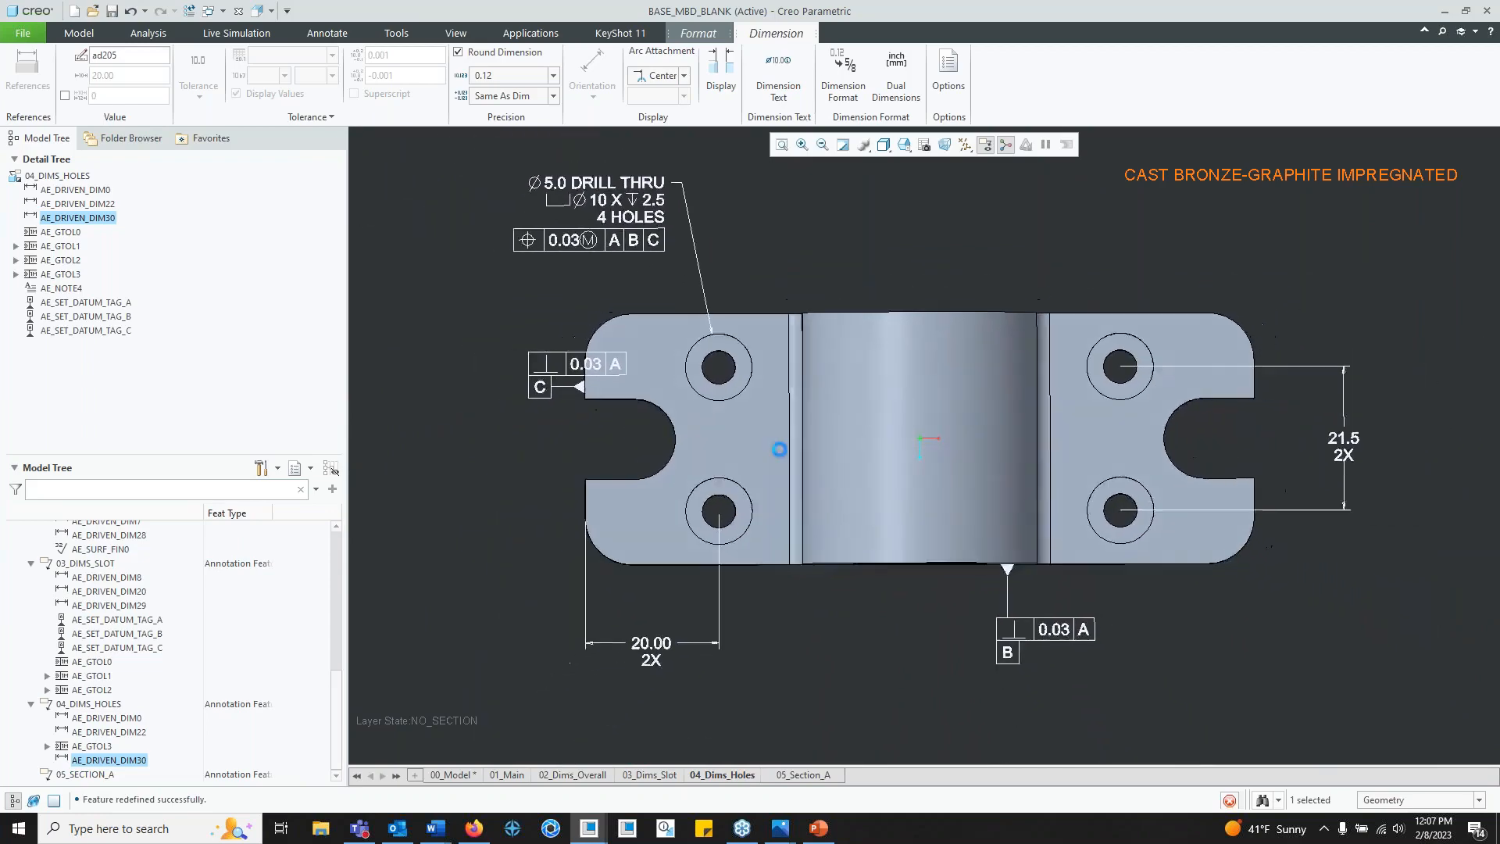
pyautogui.keyDown('shift'); pyautogui.moveTo(906, 485); pyautogui.dragTo(923, 488, button='middle'); pyautogui.keyUp('shift')
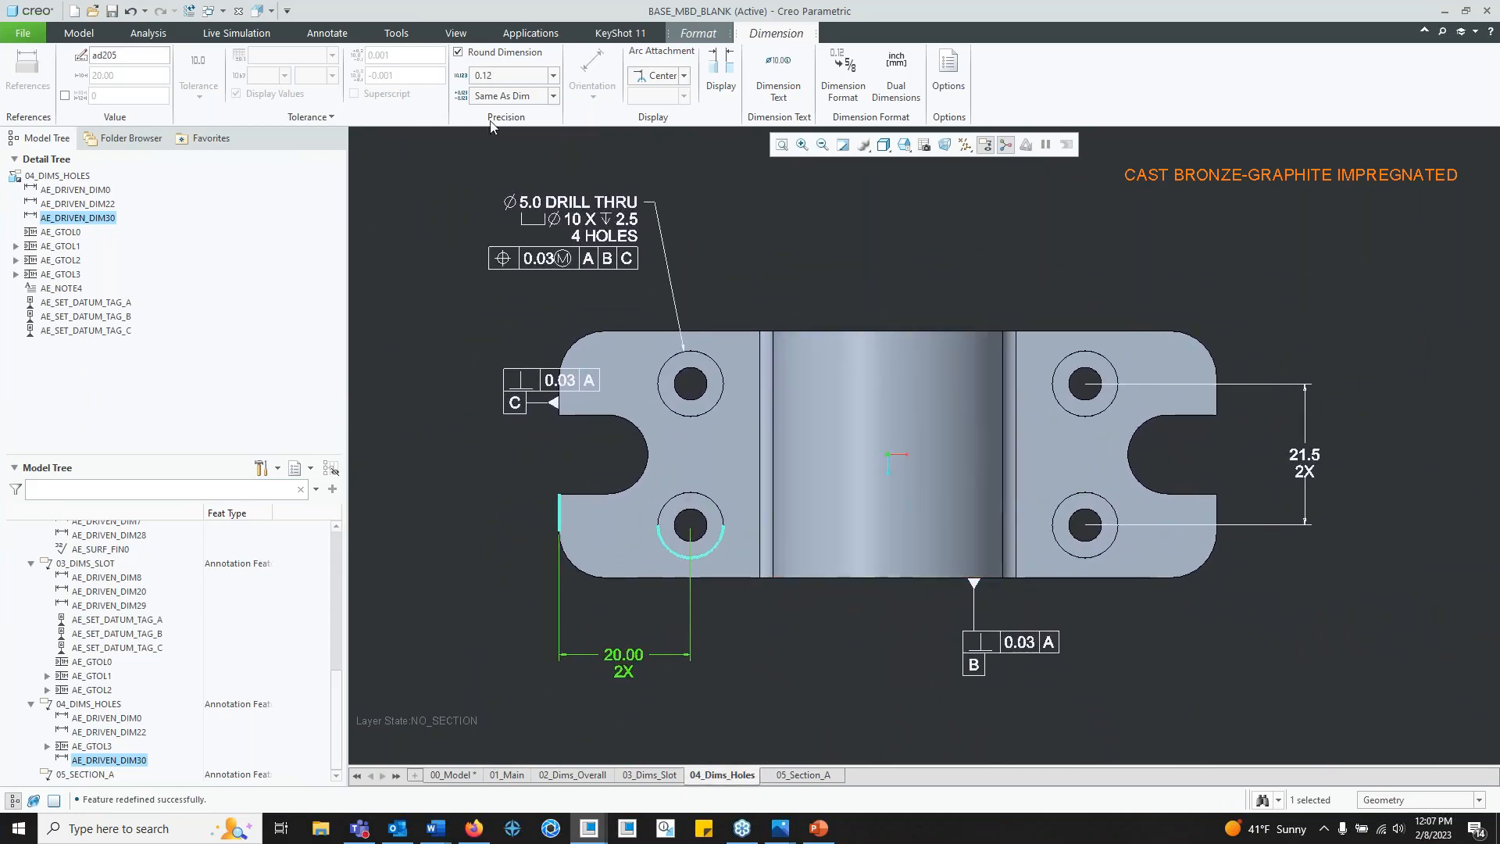
pyautogui.click(789, 242)
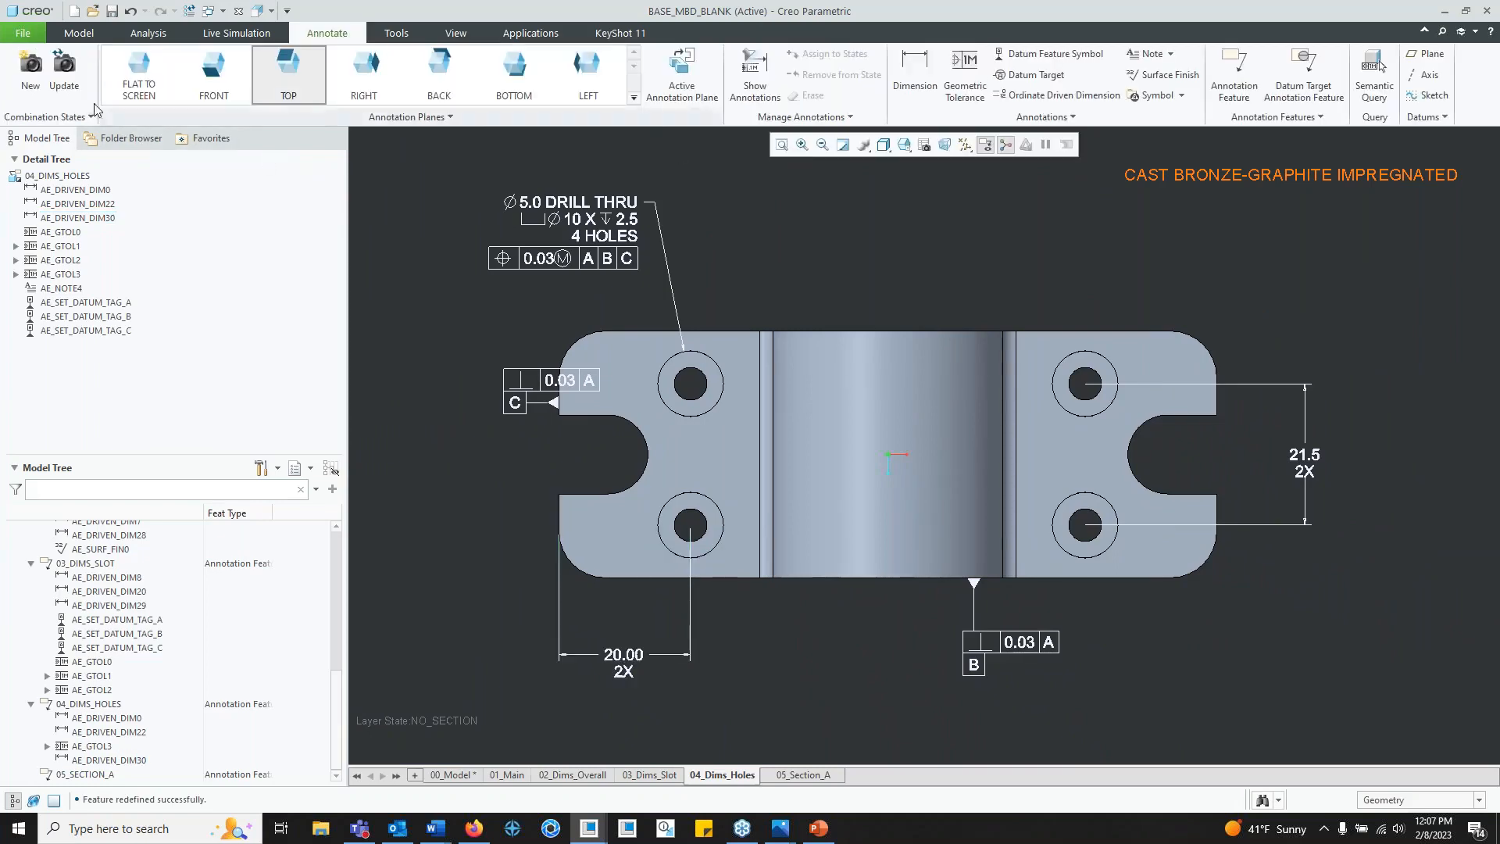
# Step: Activate the 05_Section_A combination state and create a new planar cross section named A
pyautogui.click(814, 778)
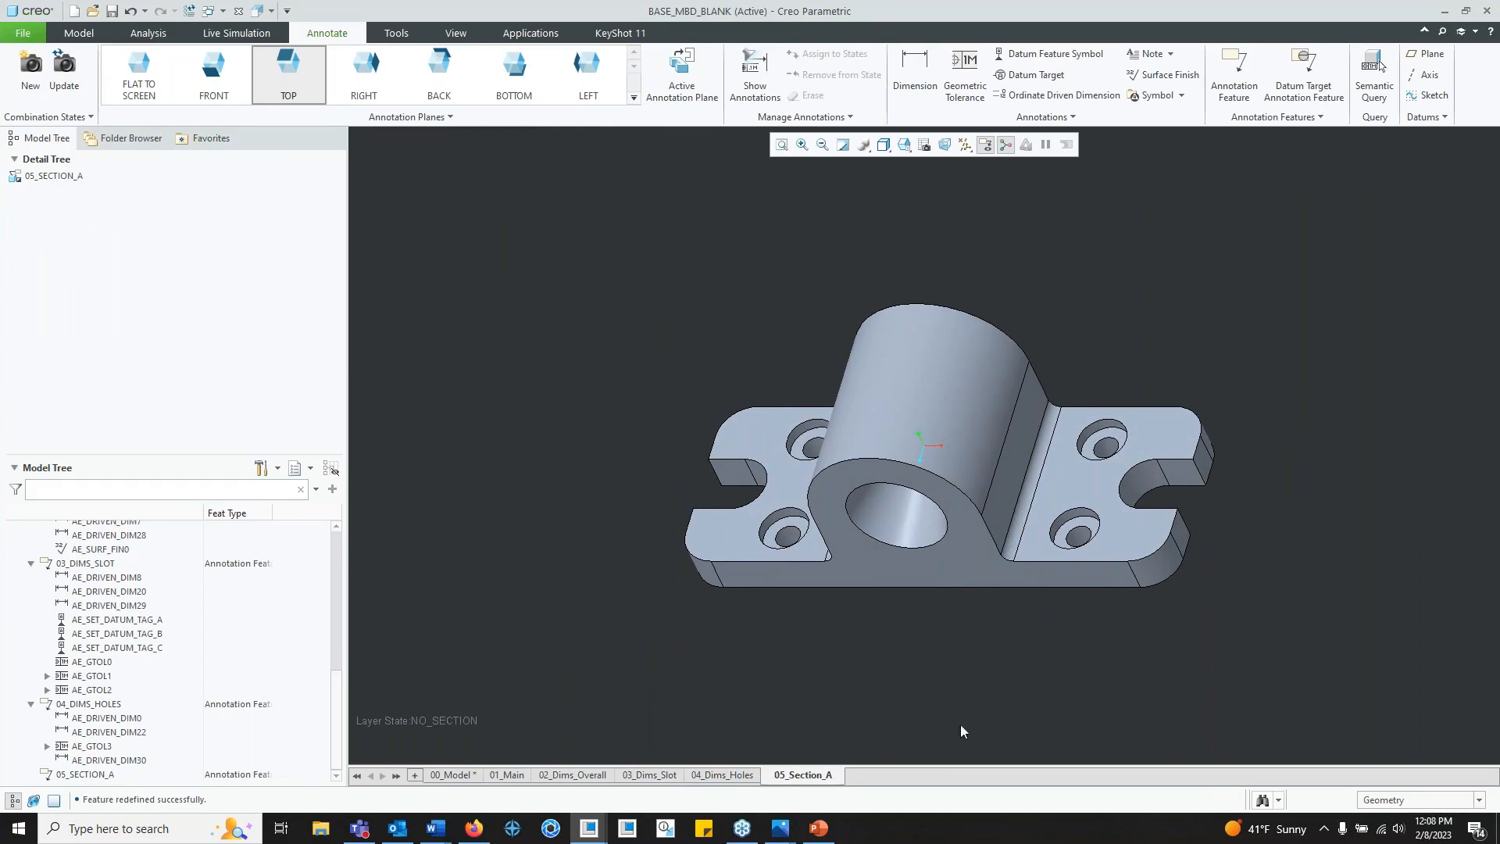
pyautogui.click(930, 148)
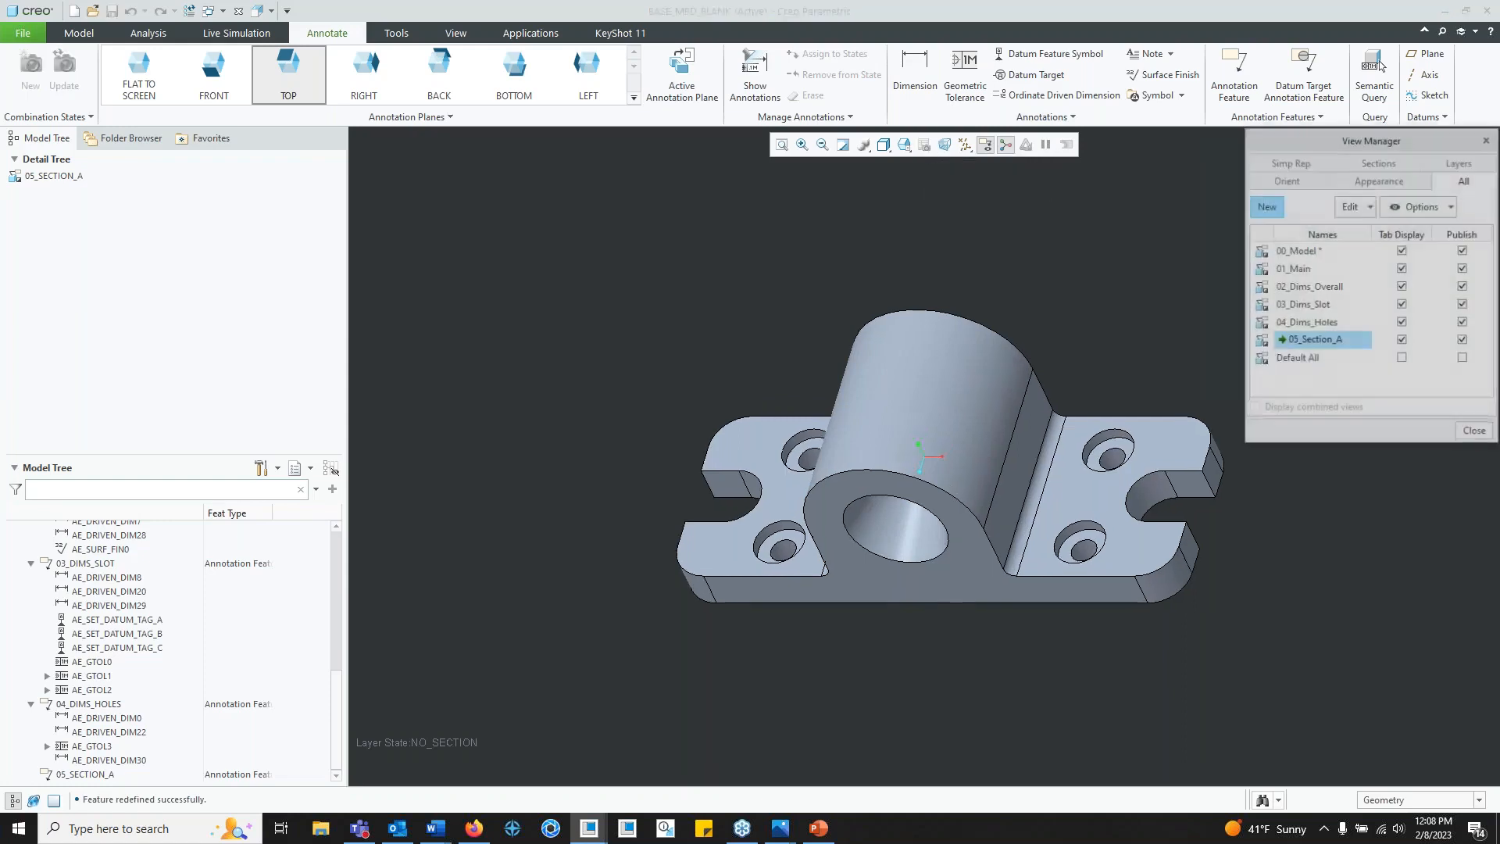
pyautogui.moveTo(1300, 144); pyautogui.dragTo(353, 167)
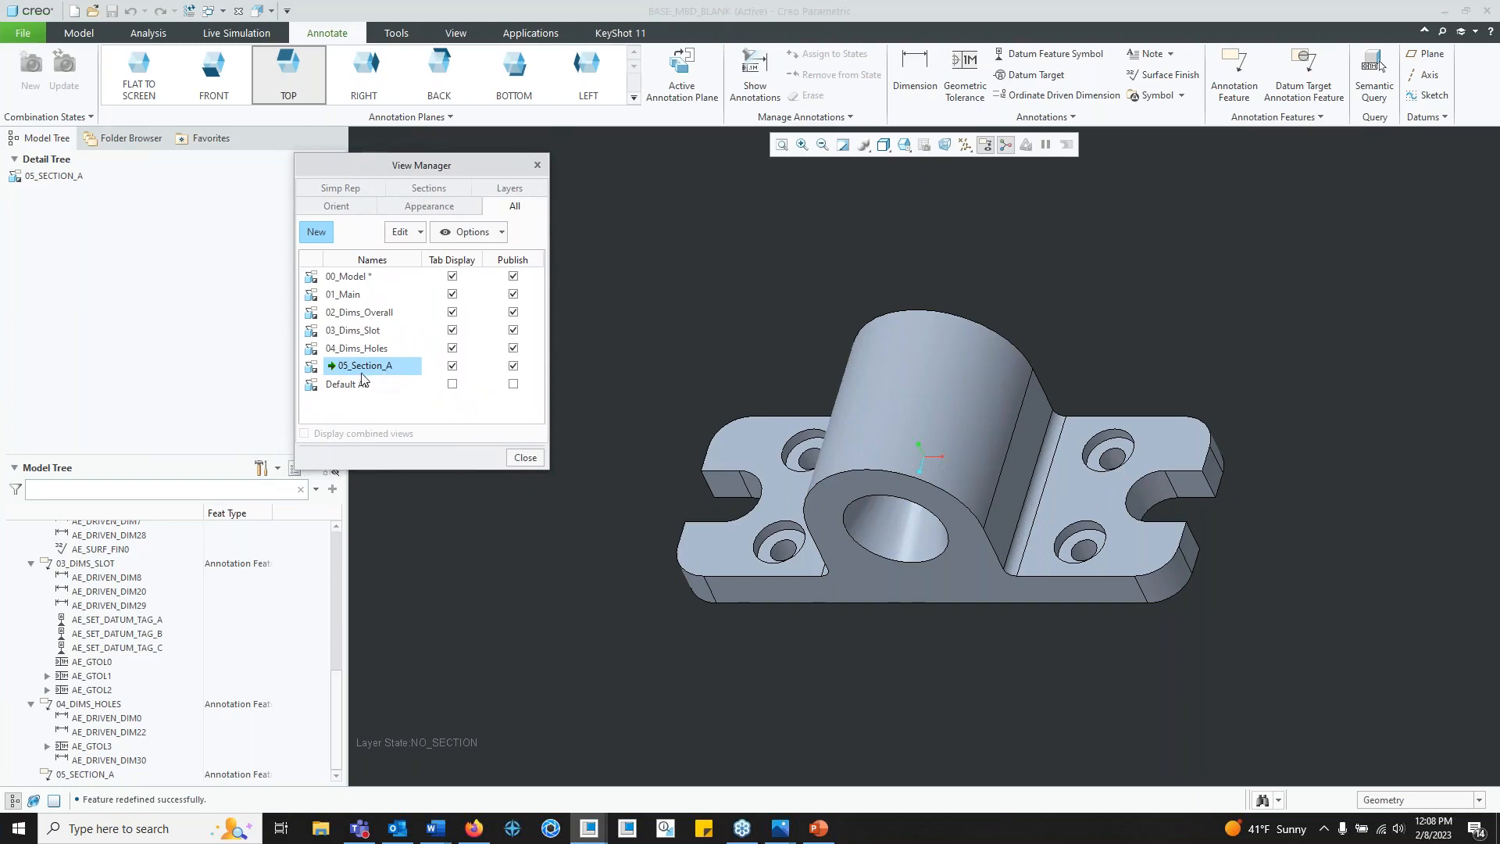
pyautogui.click(414, 191)
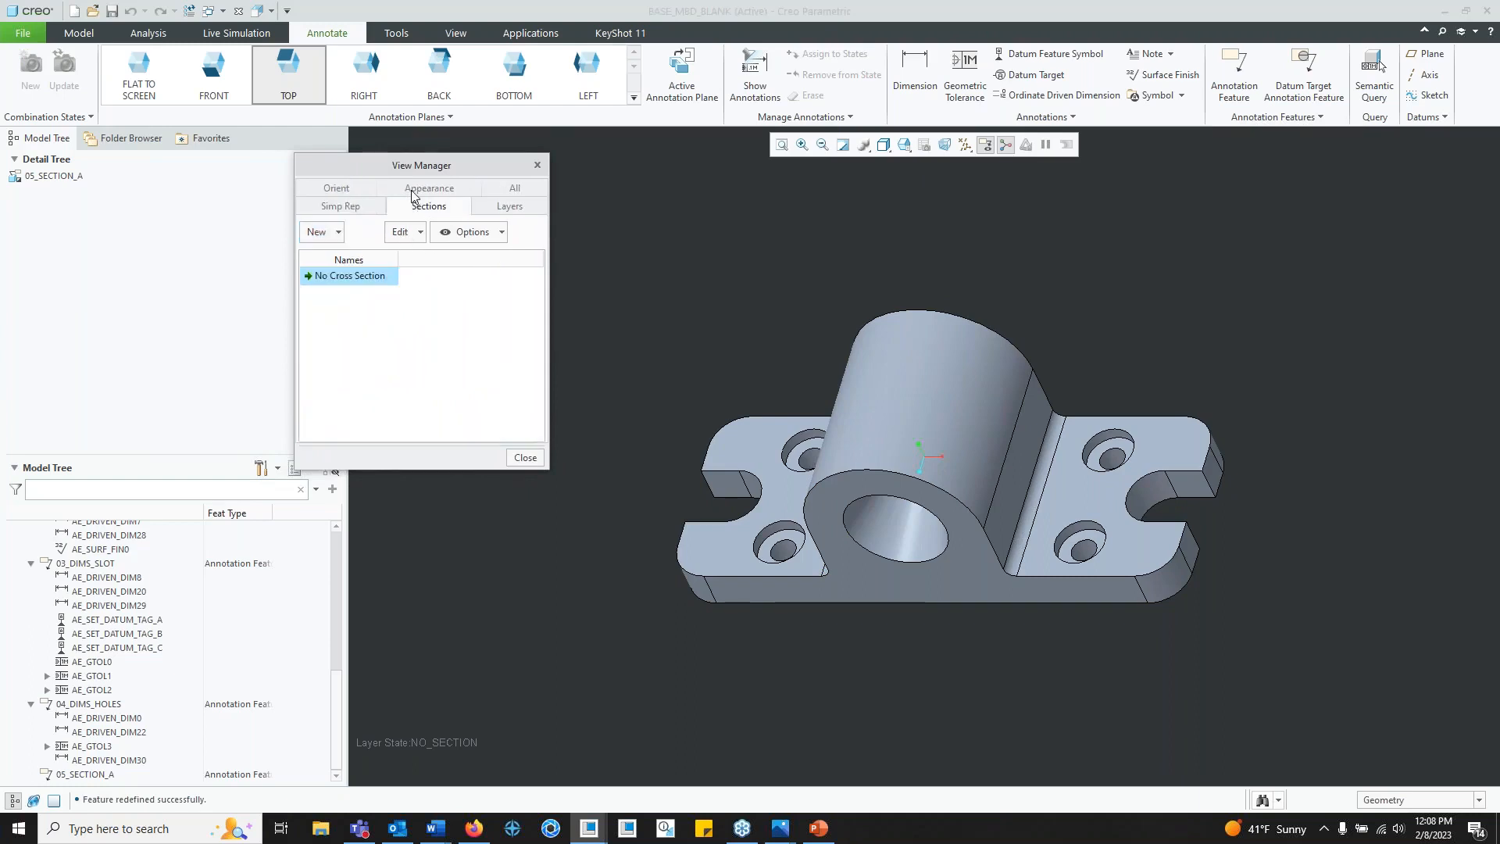
pyautogui.click(327, 232)
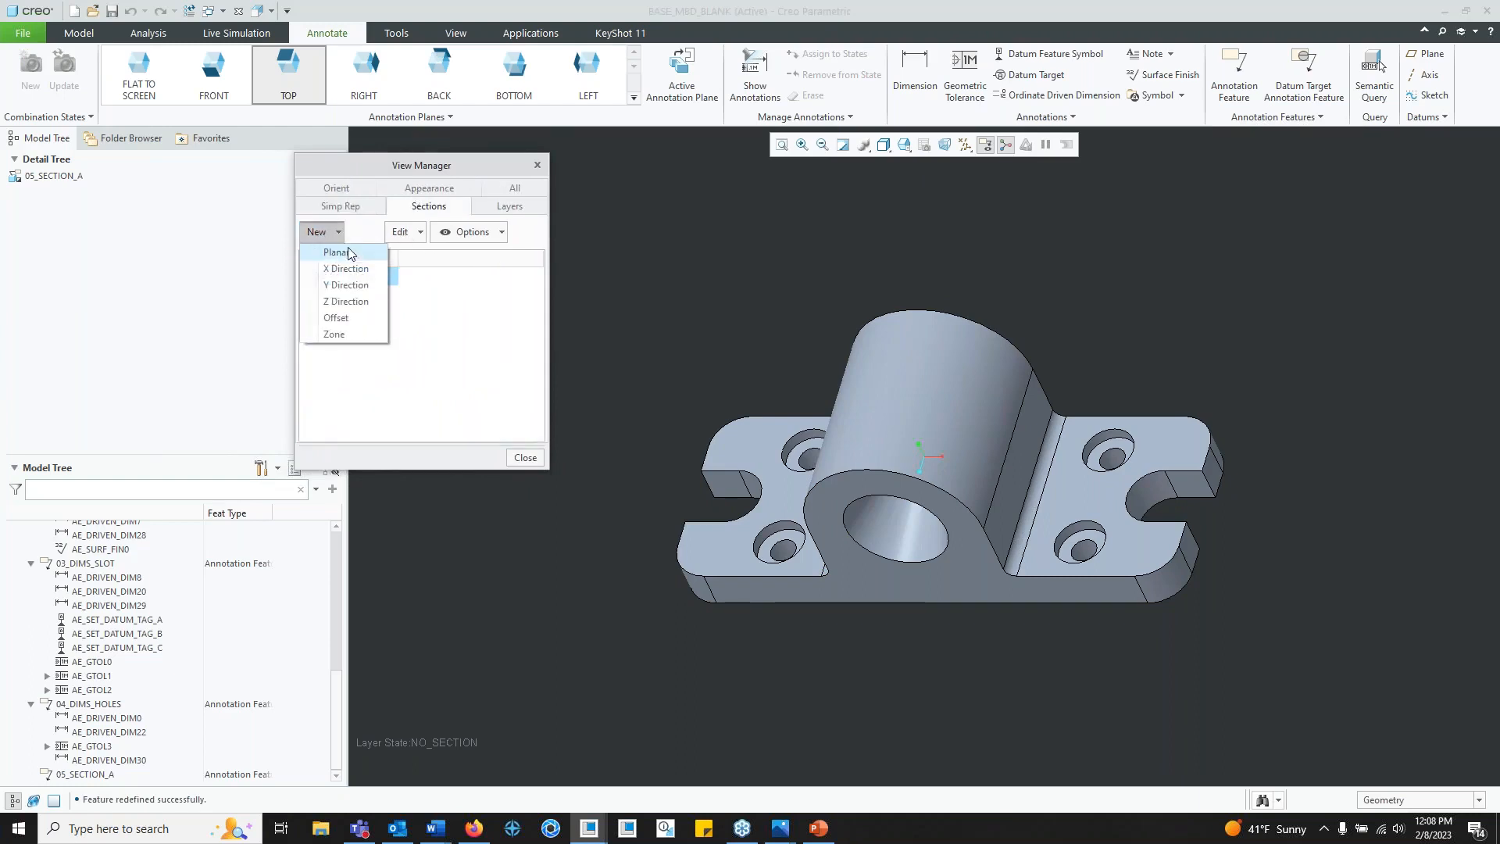
pyautogui.click(342, 252)
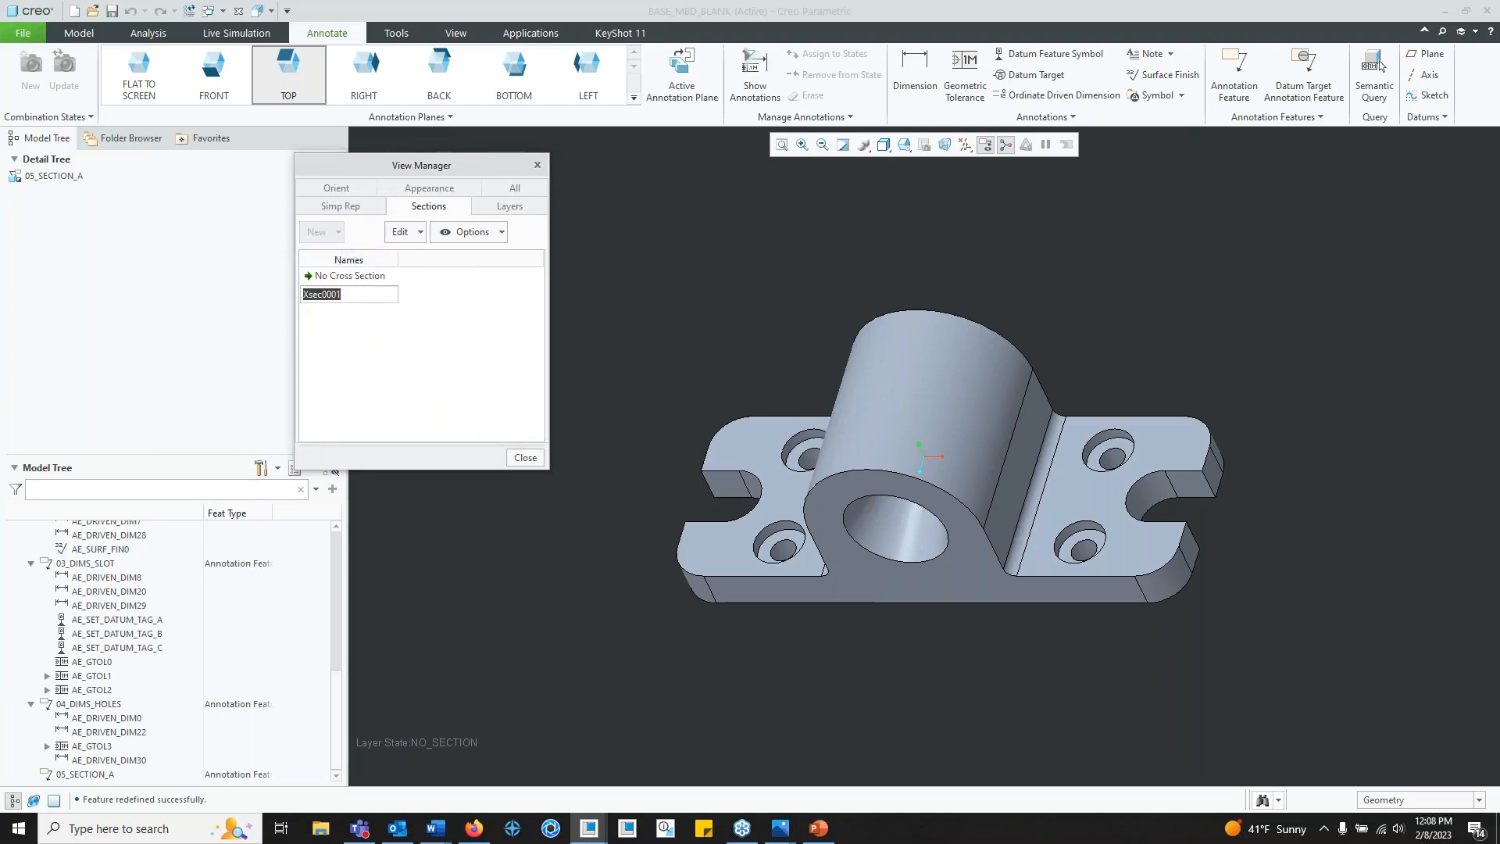
pyautogui.write('A')
pyautogui.press('Return')
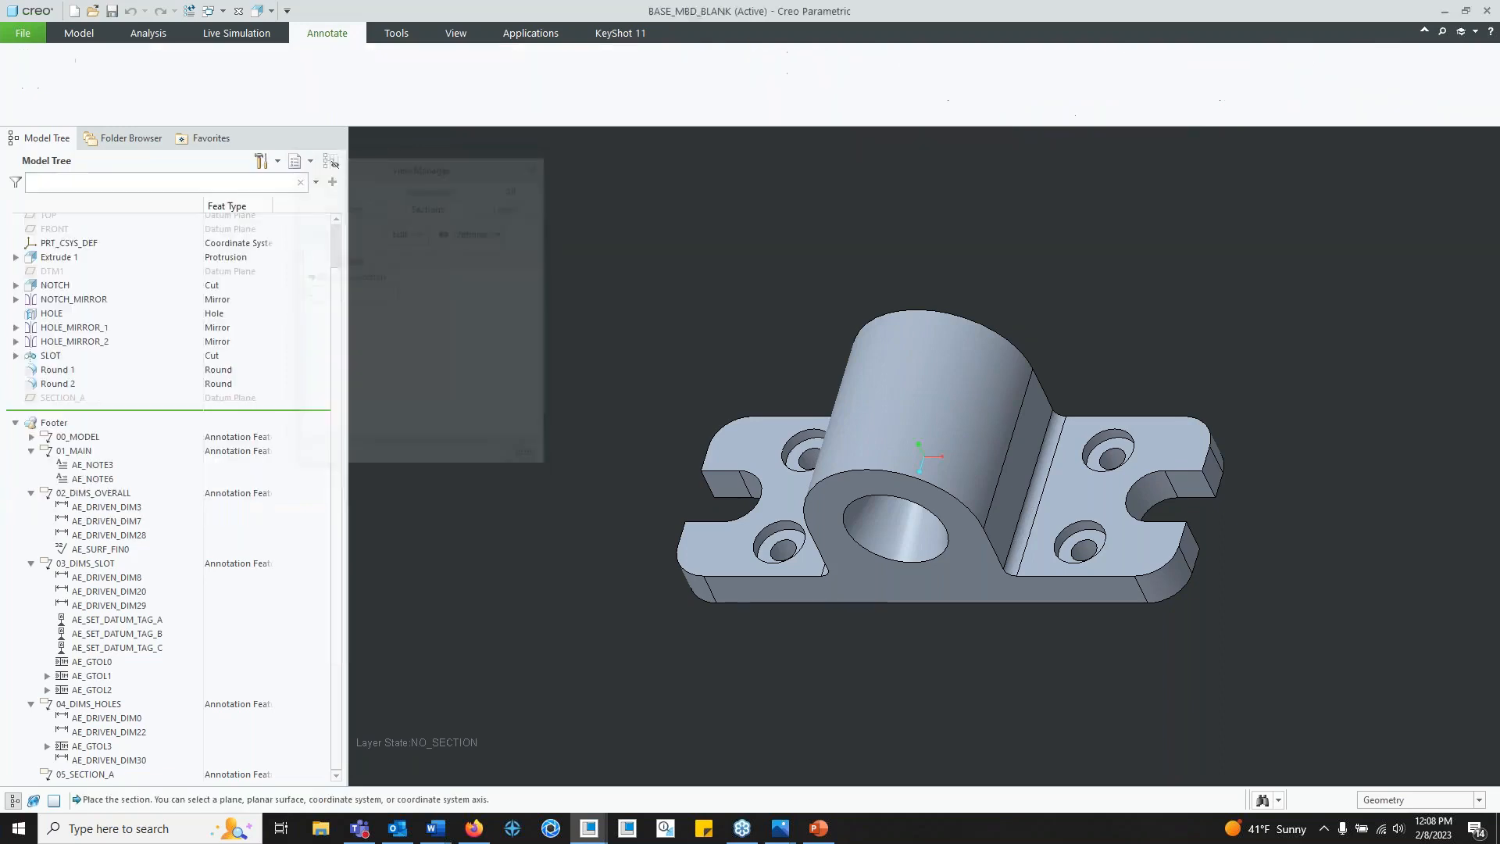
# Step: Place cross section A on the SECTION_A datum plane and show its hatch pattern
pyautogui.click(63, 399)
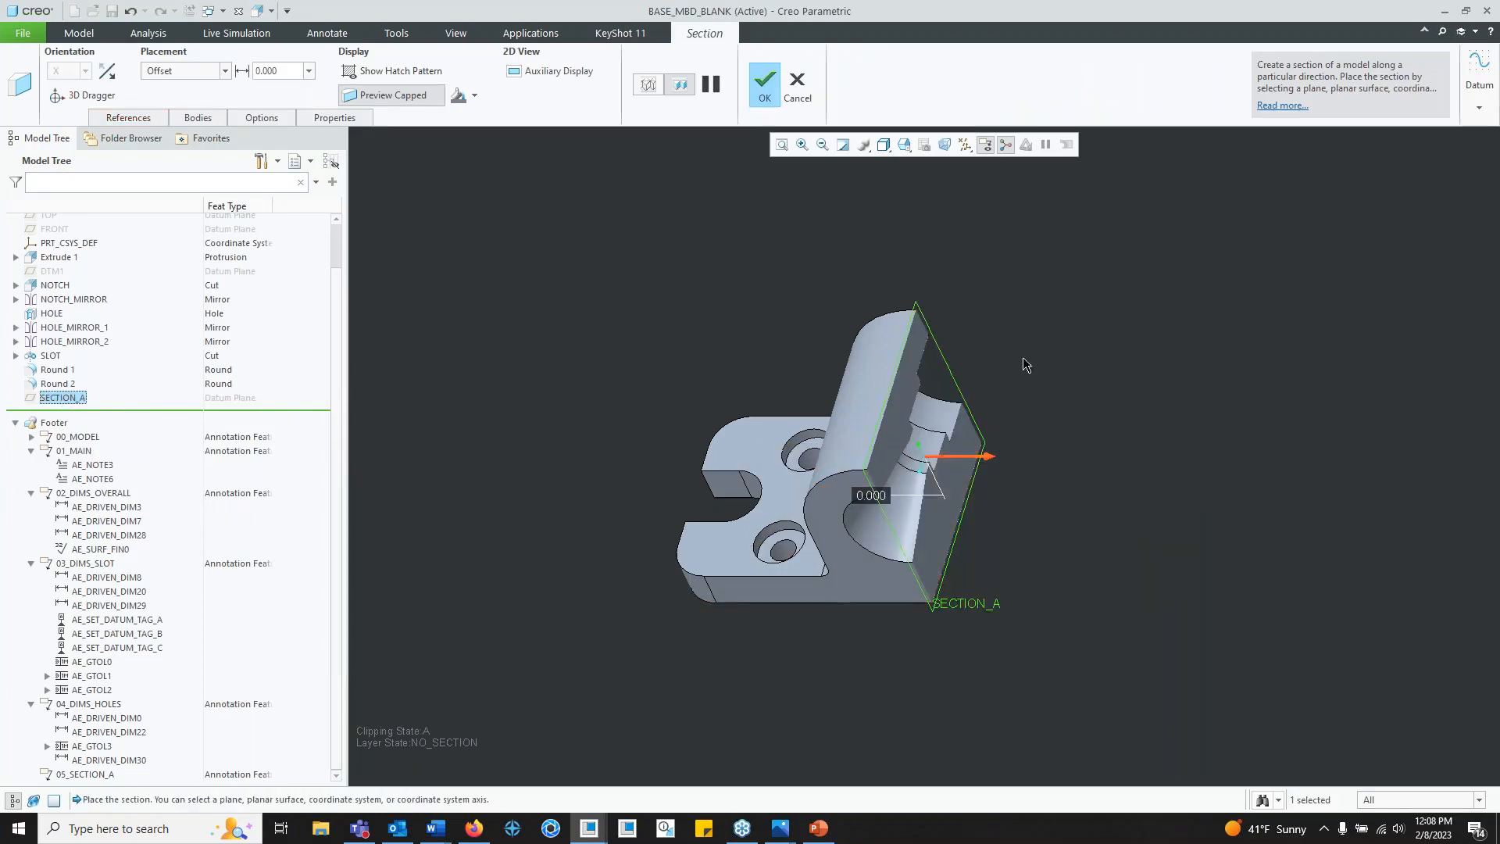
pyautogui.moveTo(619, 307); pyautogui.dragTo(850, 462, button='middle')
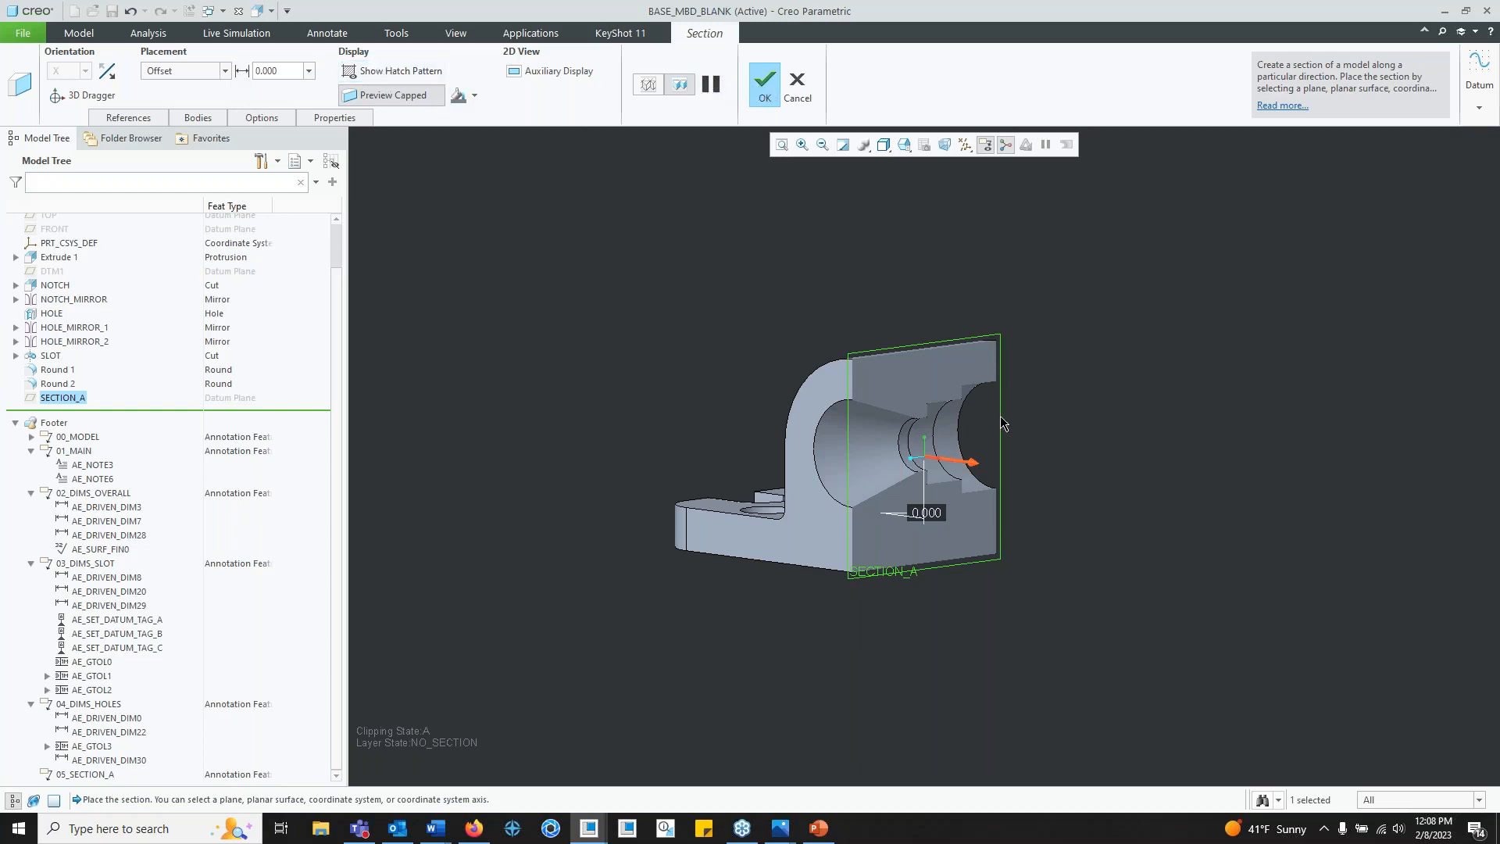
pyautogui.scroll(-3, 994, 444)
pyautogui.scroll(1, 994, 443)
pyautogui.click(400, 71)
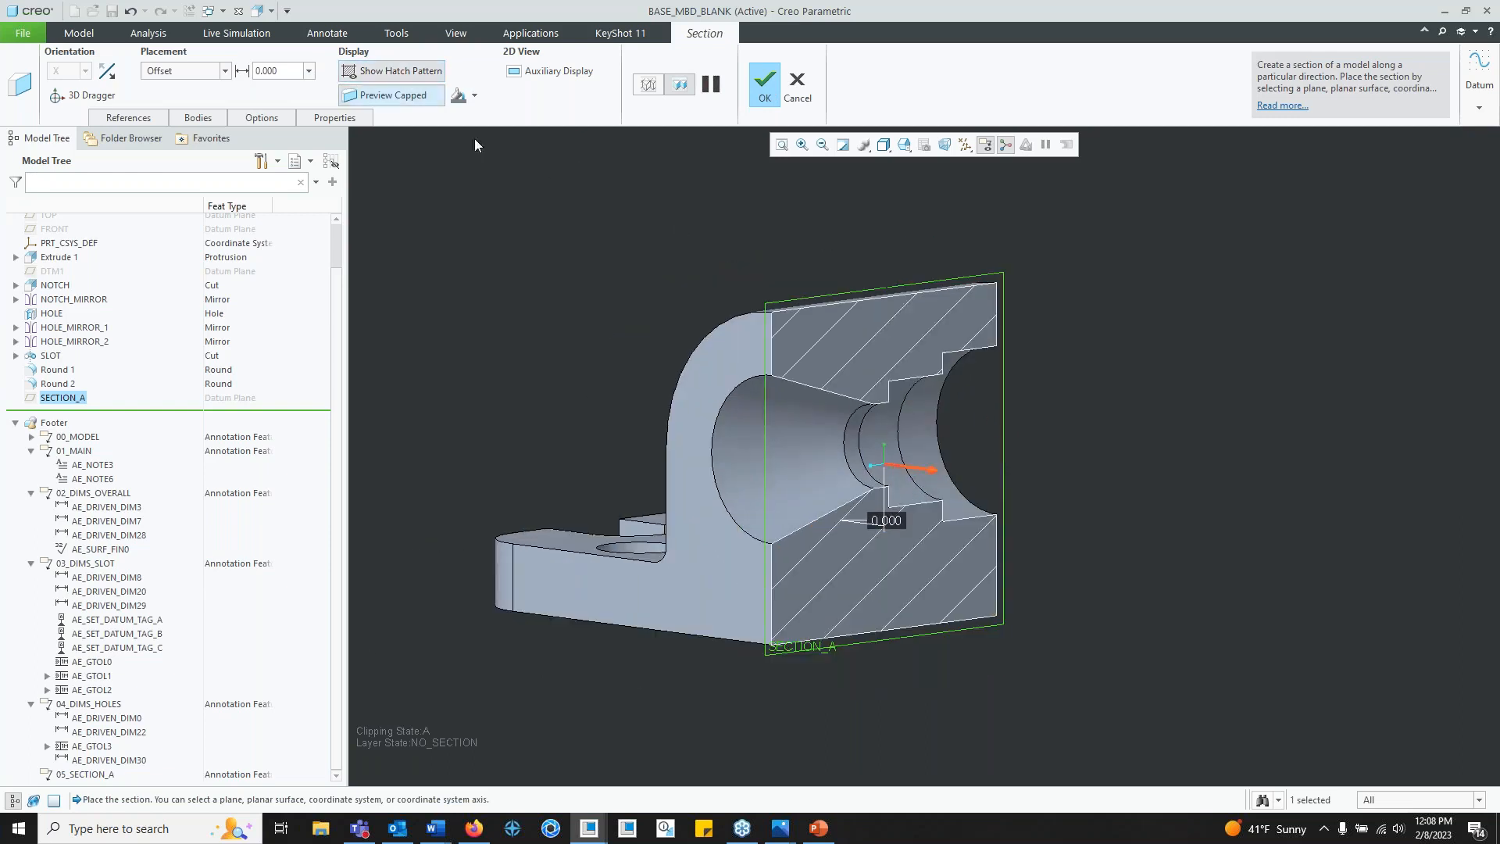
pyautogui.moveTo(942, 485)
pyautogui.mouseDown(button='middle')
pyautogui.moveTo(887, 467)
pyautogui.moveTo(980, 498)
pyautogui.mouseUp(button='middle')
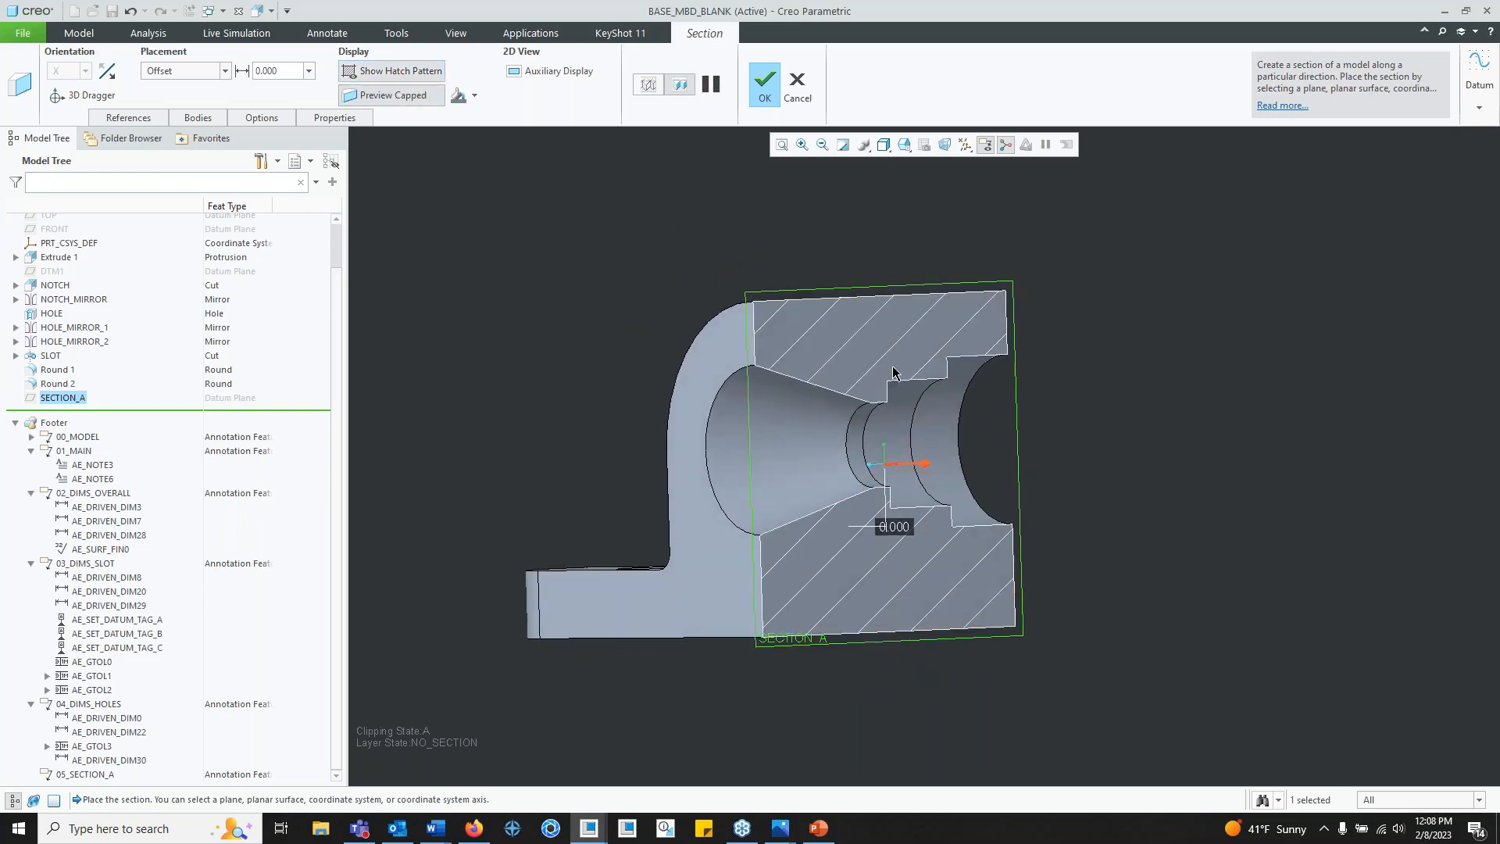
pyautogui.moveTo(896, 373)
pyautogui.mouseDown(button='middle')
pyautogui.moveTo(874, 370)
pyautogui.moveTo(888, 383)
pyautogui.mouseUp(button='middle')
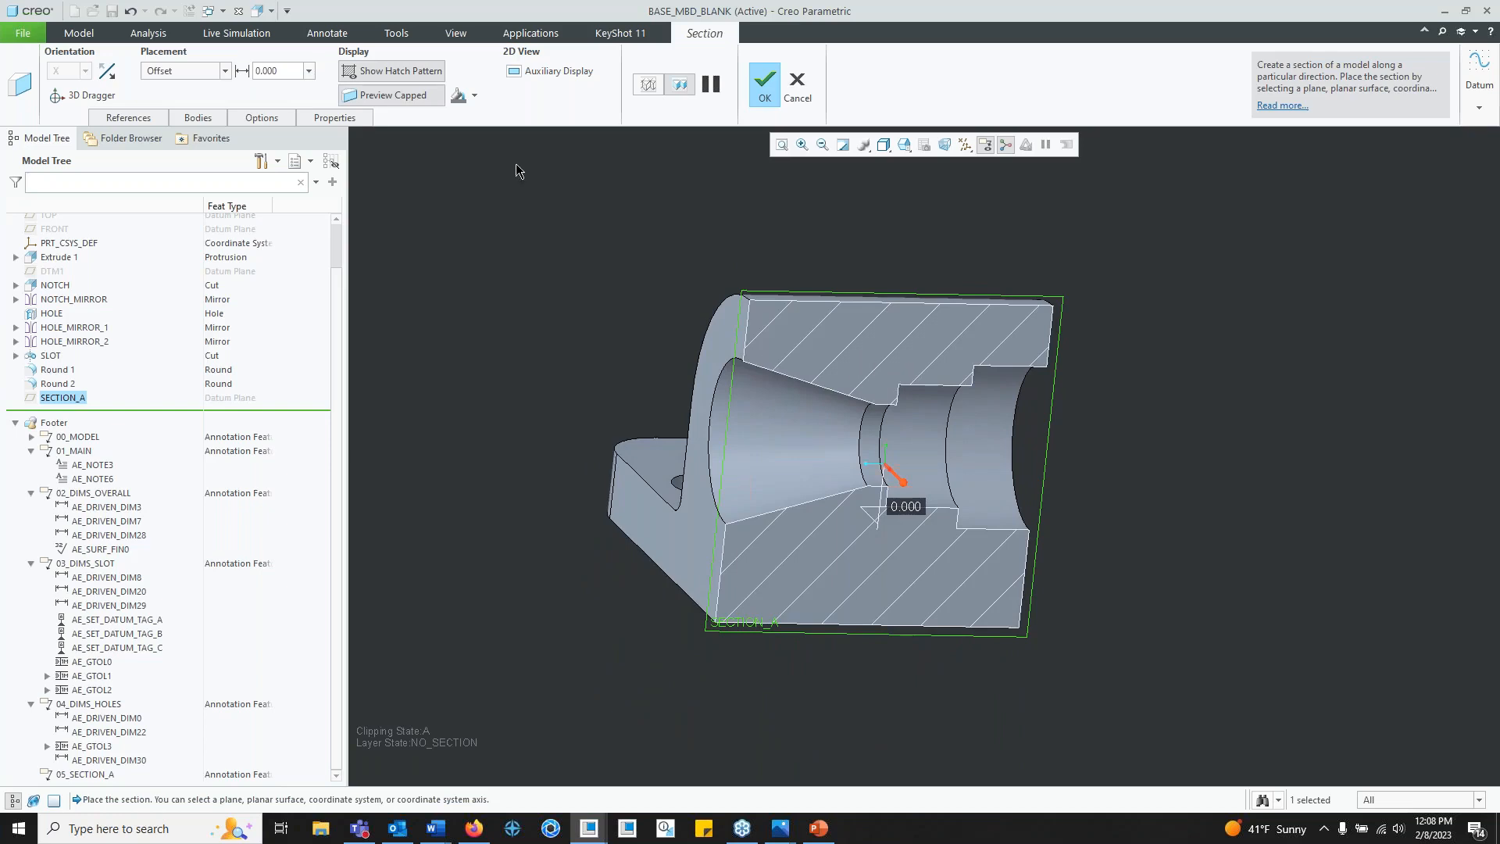
# Step: Try orange as the cap color of cross section A and settle on dark gray
pyautogui.click(474, 95)
pyautogui.click(461, 173)
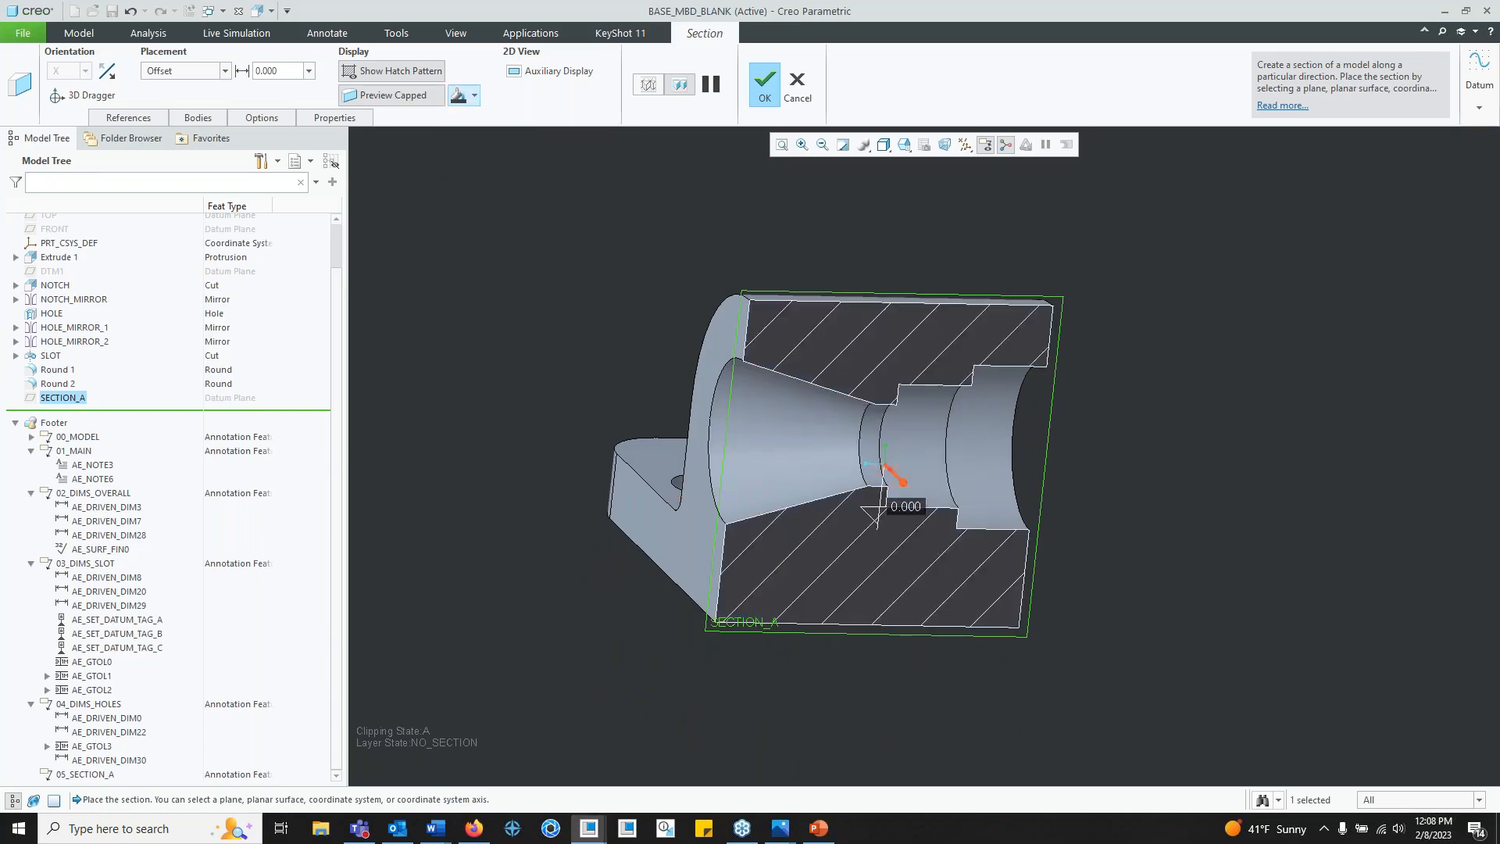
pyautogui.click(474, 95)
pyautogui.click(514, 178)
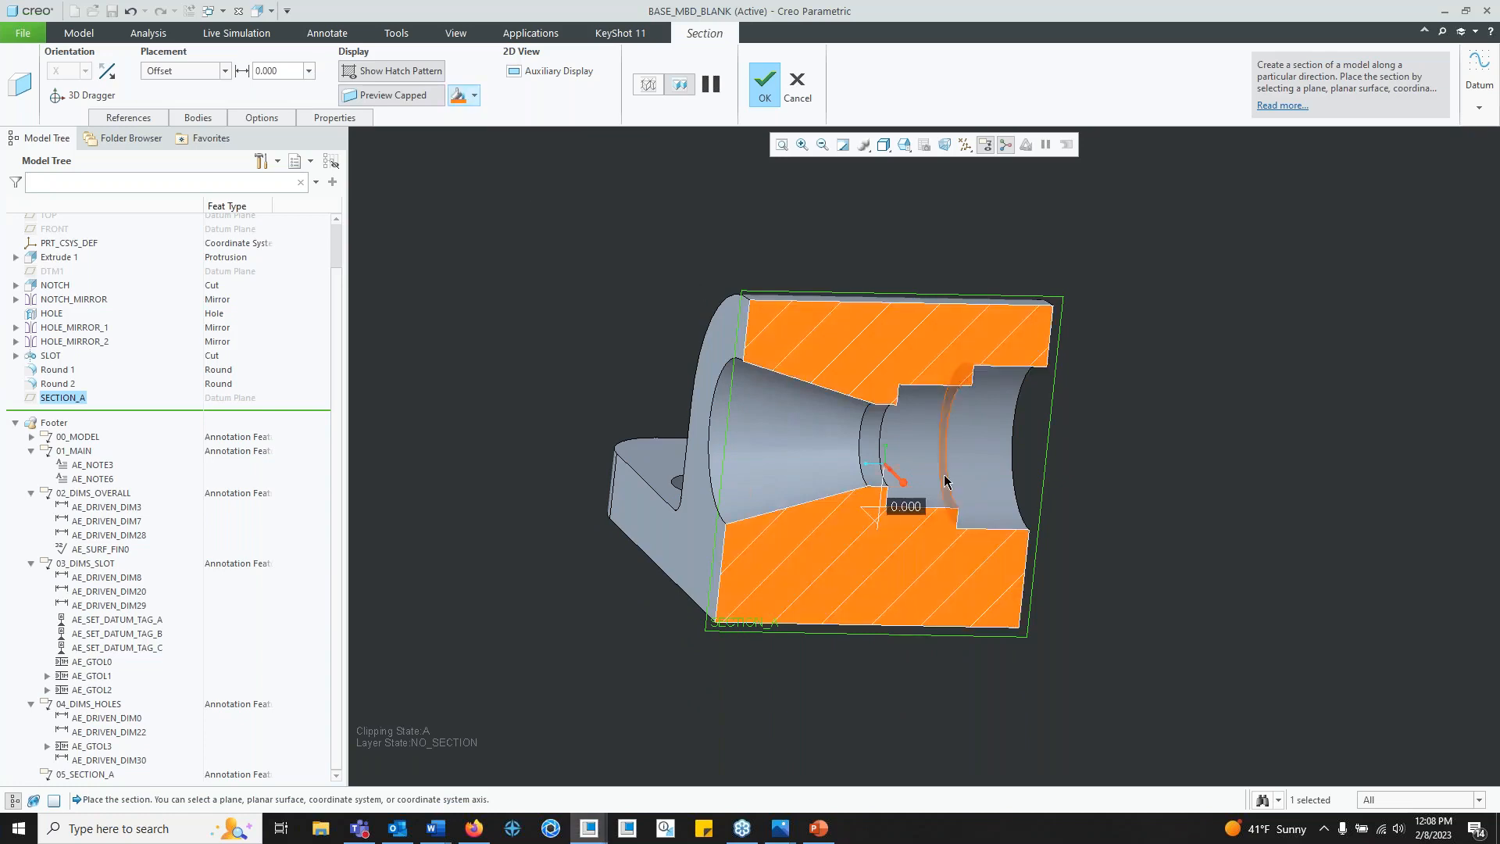
pyautogui.moveTo(945, 482)
pyautogui.mouseDown(button='middle')
pyautogui.moveTo(921, 445)
pyautogui.moveTo(933, 479)
pyautogui.mouseUp(button='middle')
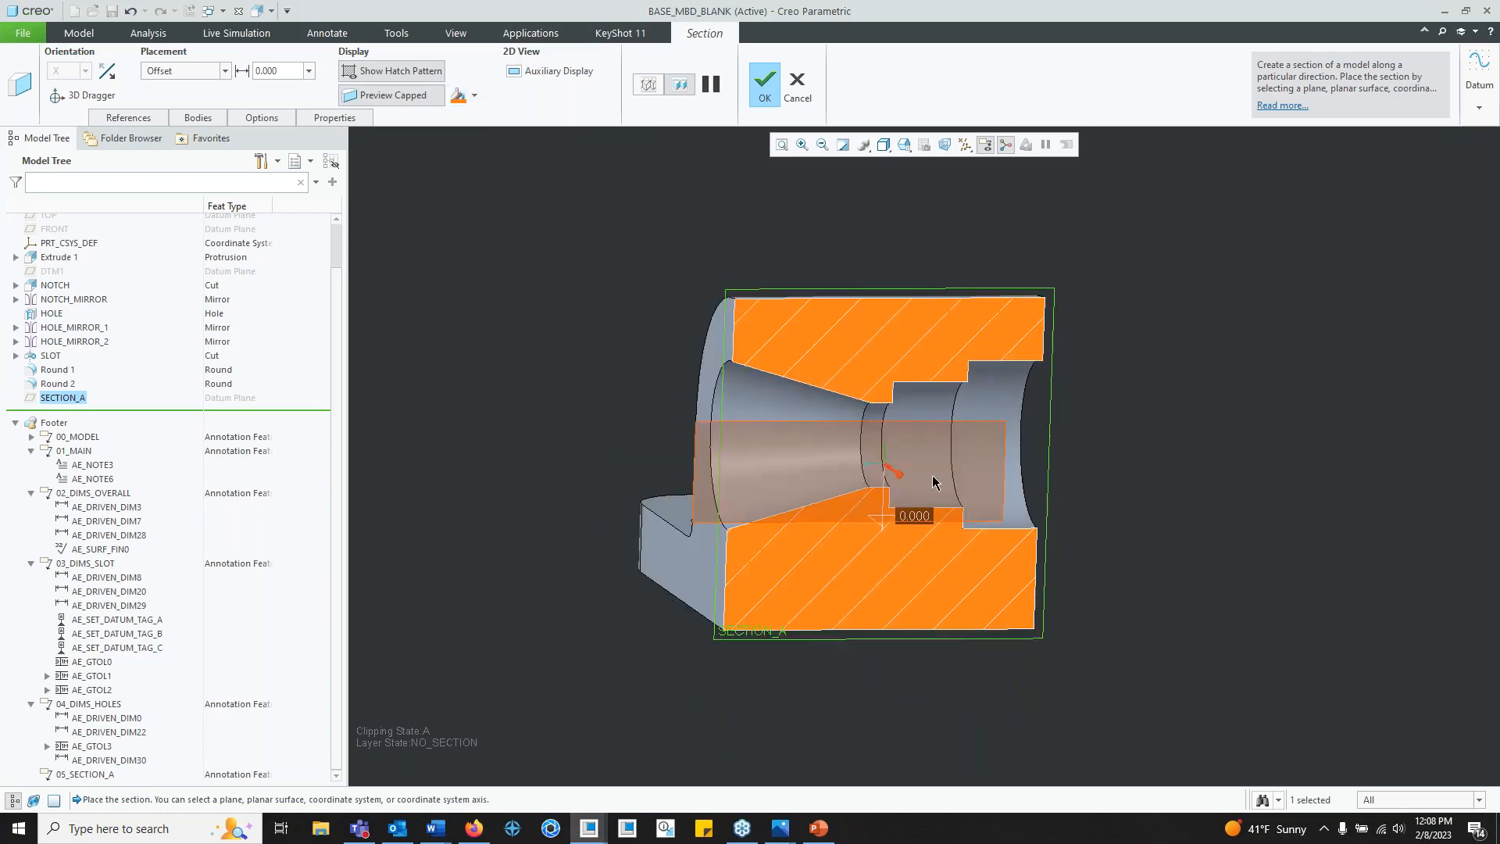
pyautogui.click(474, 95)
pyautogui.click(461, 174)
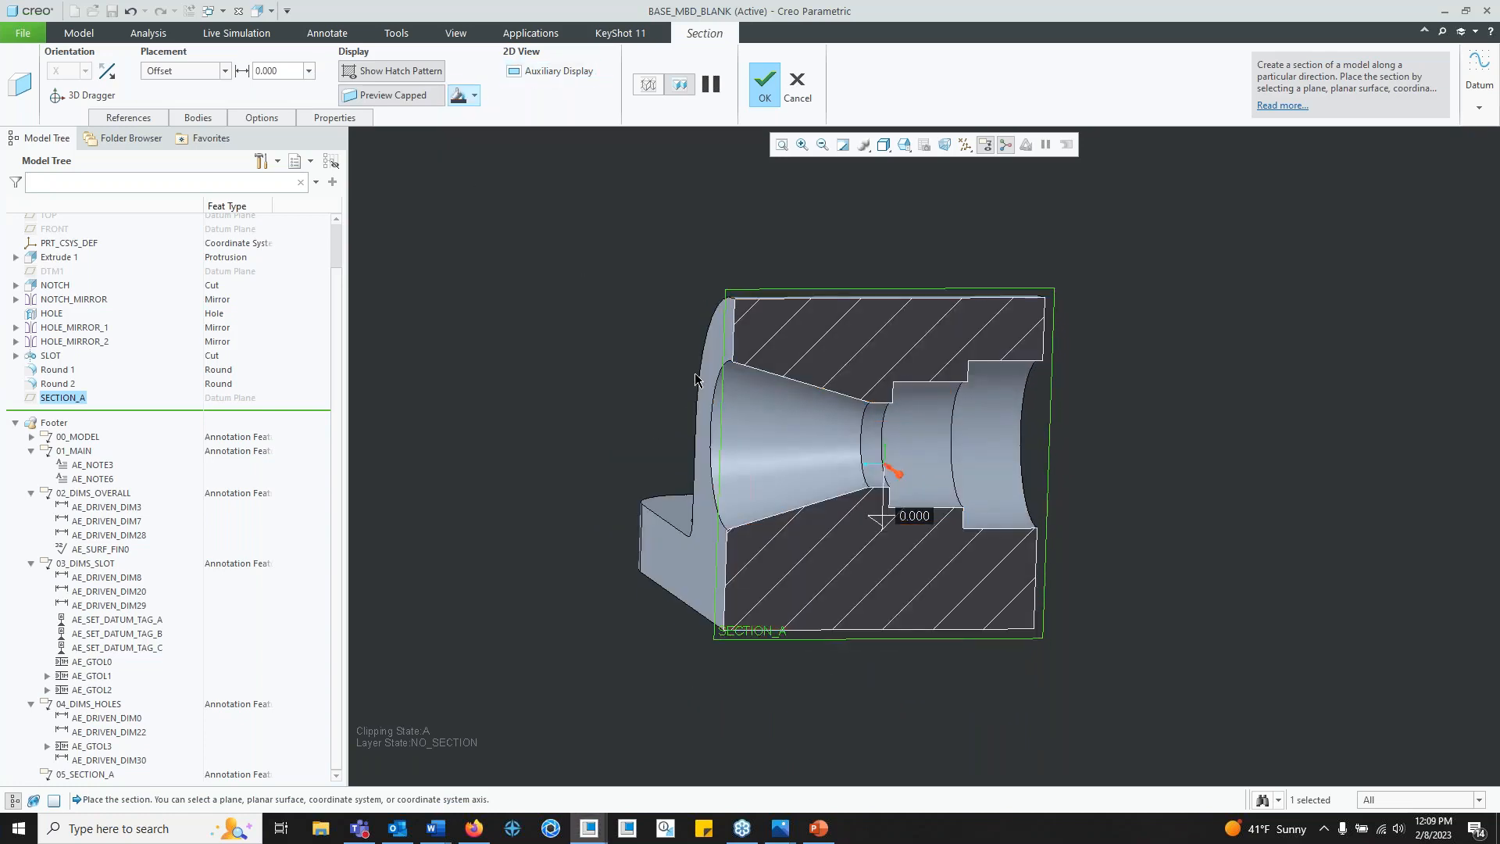
# Step: Accept cross section A and open its hatching settings to review the available library hatch patterns
pyautogui.click(765, 82)
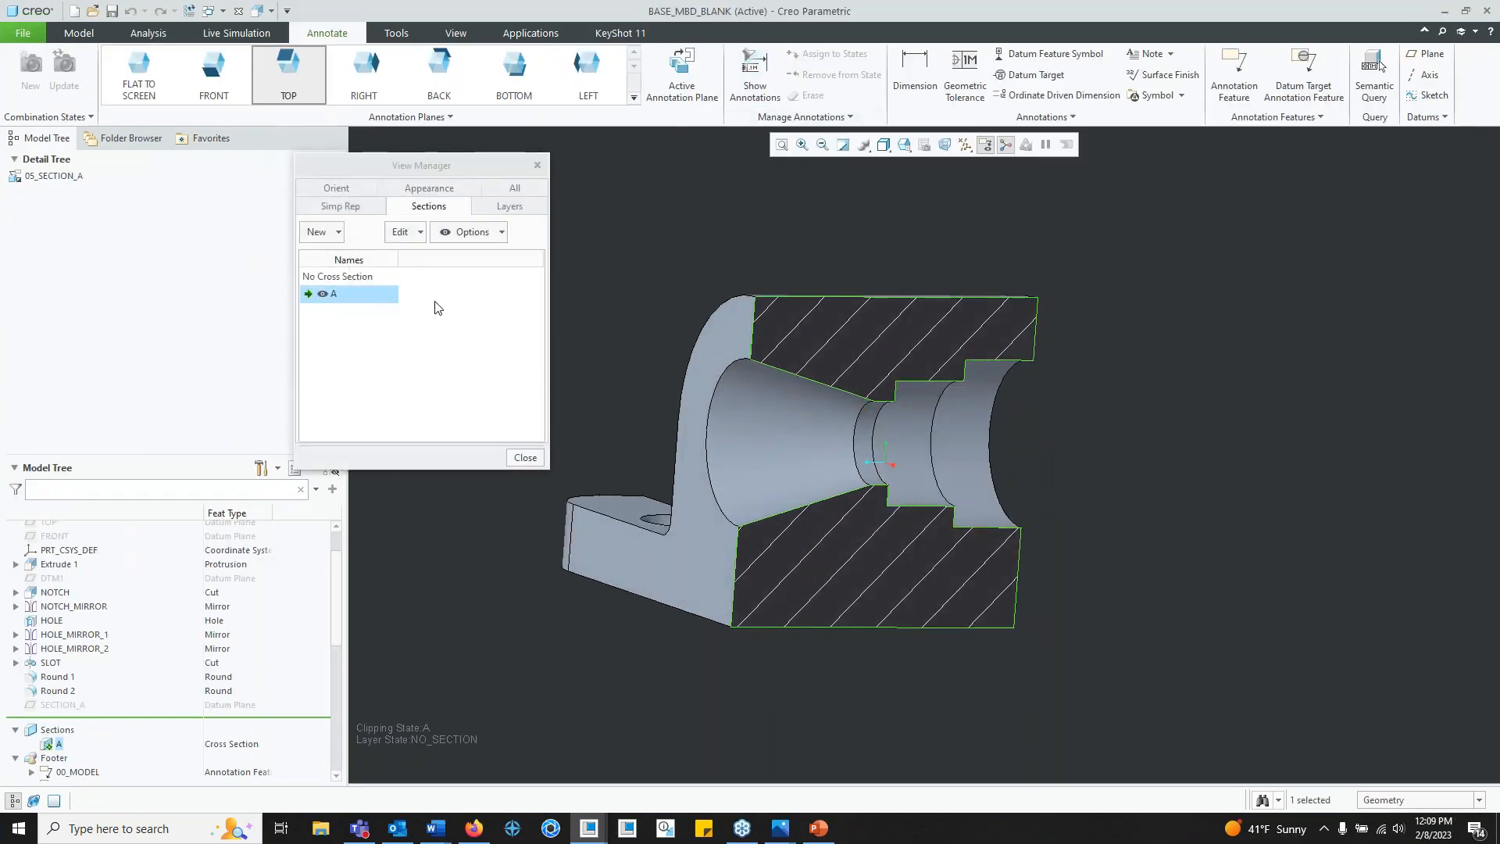
pyautogui.rightClick(374, 299)
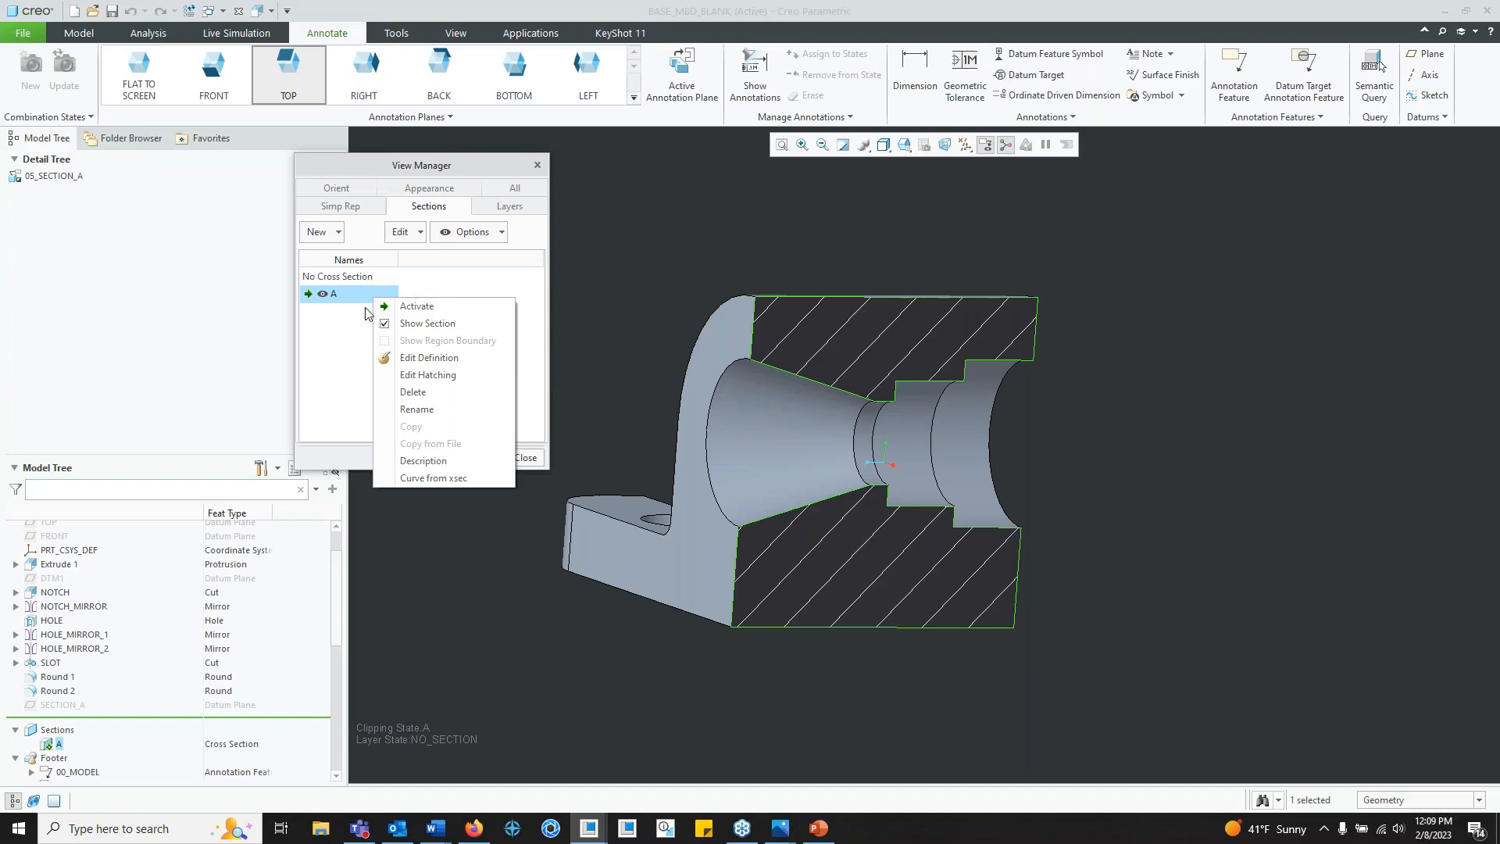
pyautogui.click(453, 375)
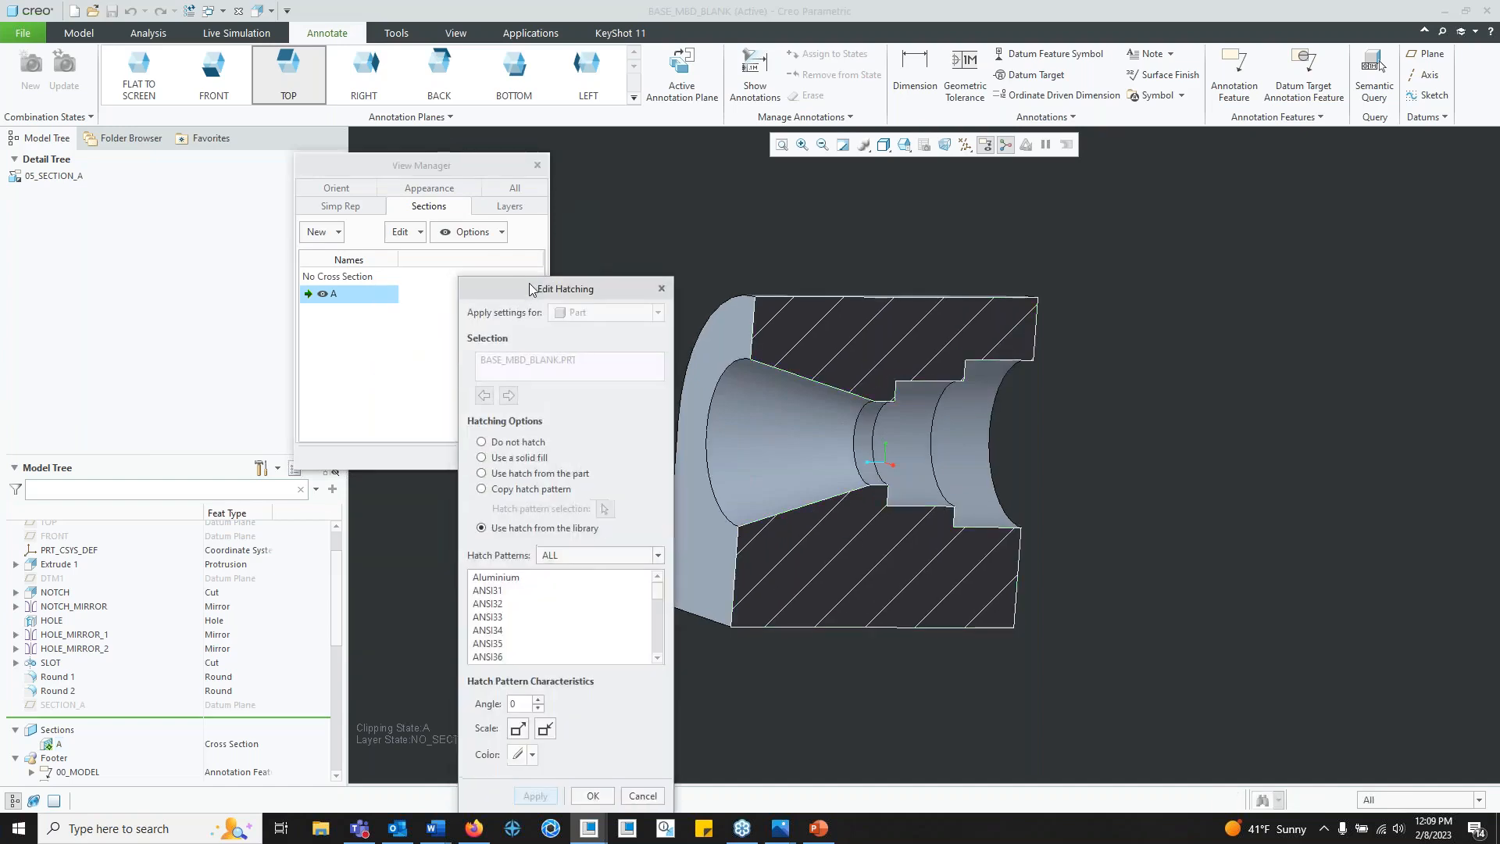
pyautogui.moveTo(530, 289); pyautogui.dragTo(479, 193)
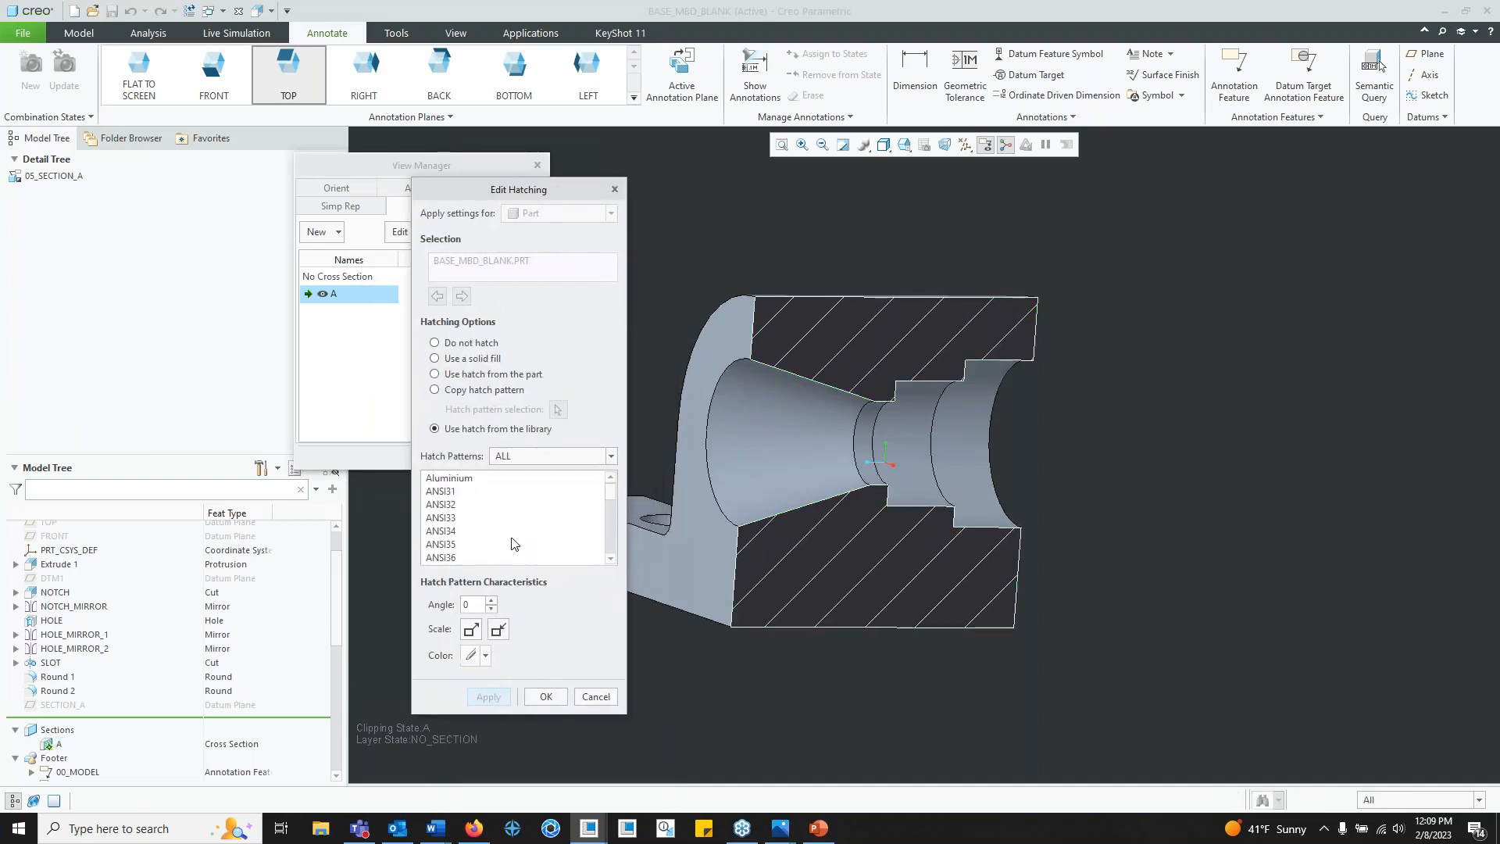
pyautogui.moveTo(612, 492); pyautogui.dragTo(612, 512)
pyautogui.scroll(-3, 471, 508)
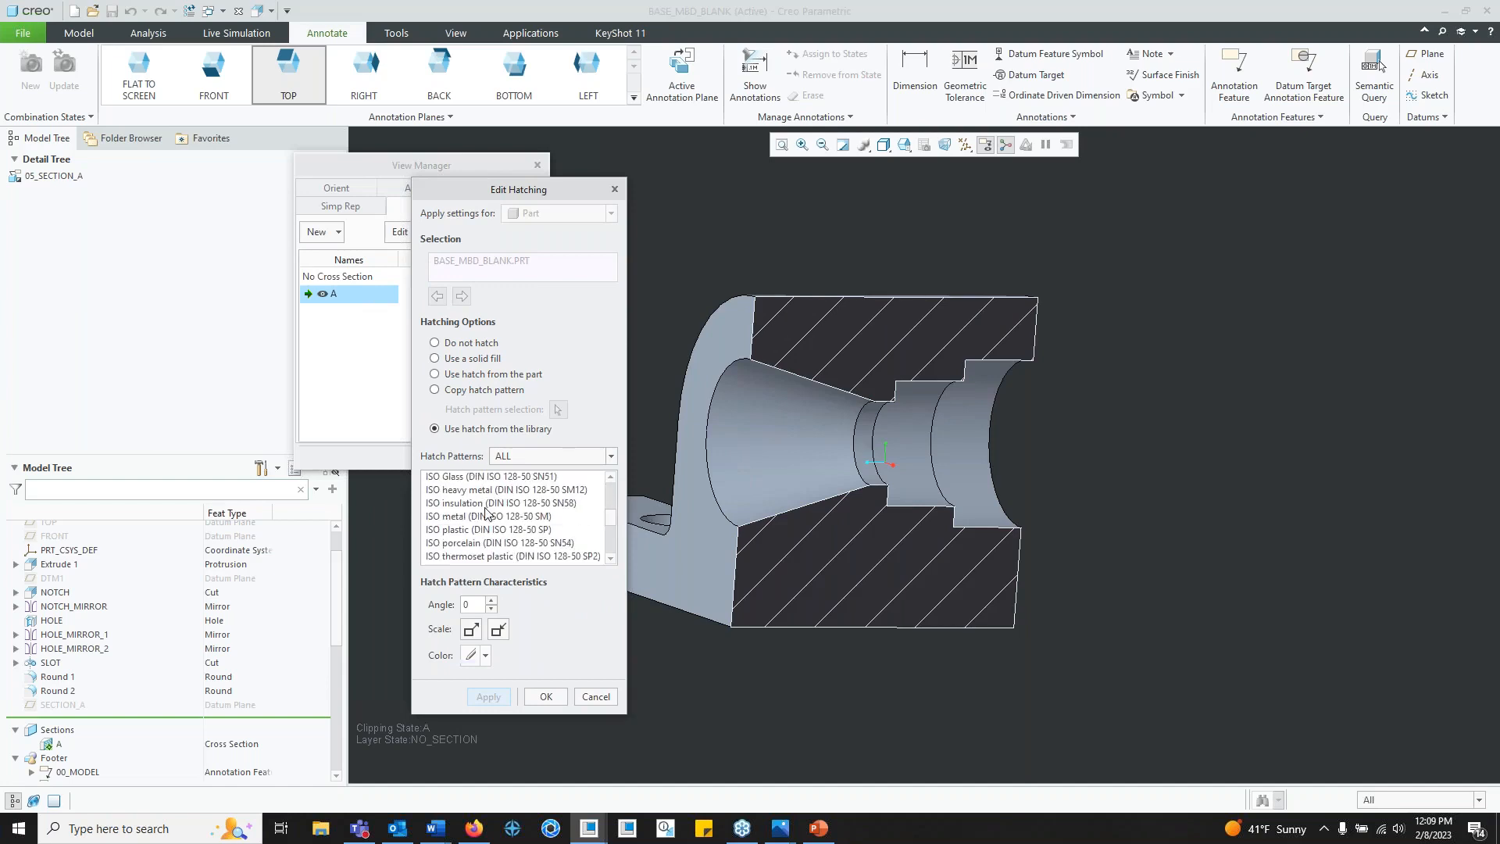
pyautogui.click(611, 457)
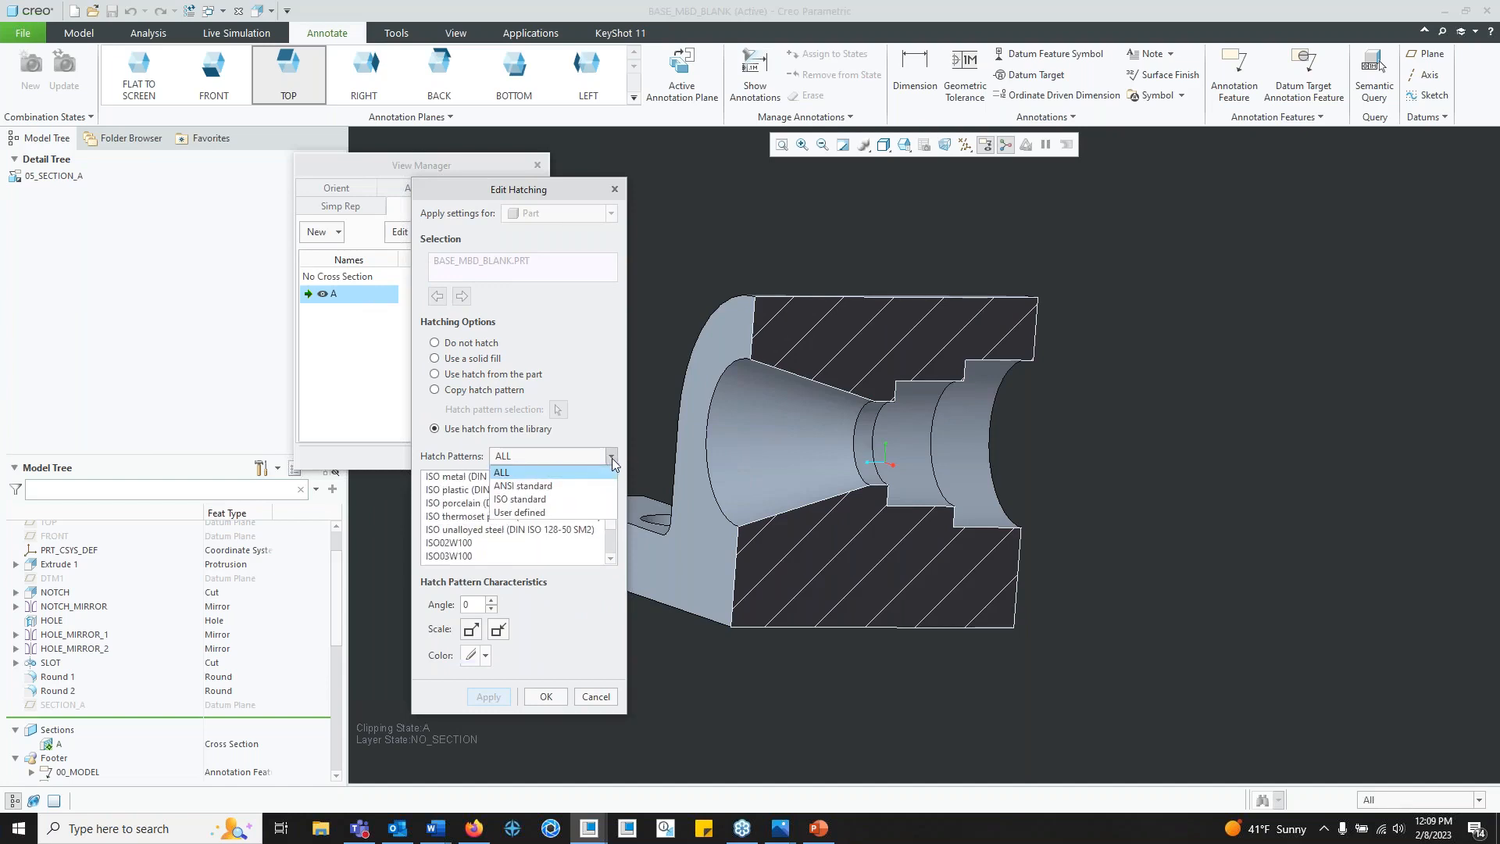
pyautogui.click(611, 458)
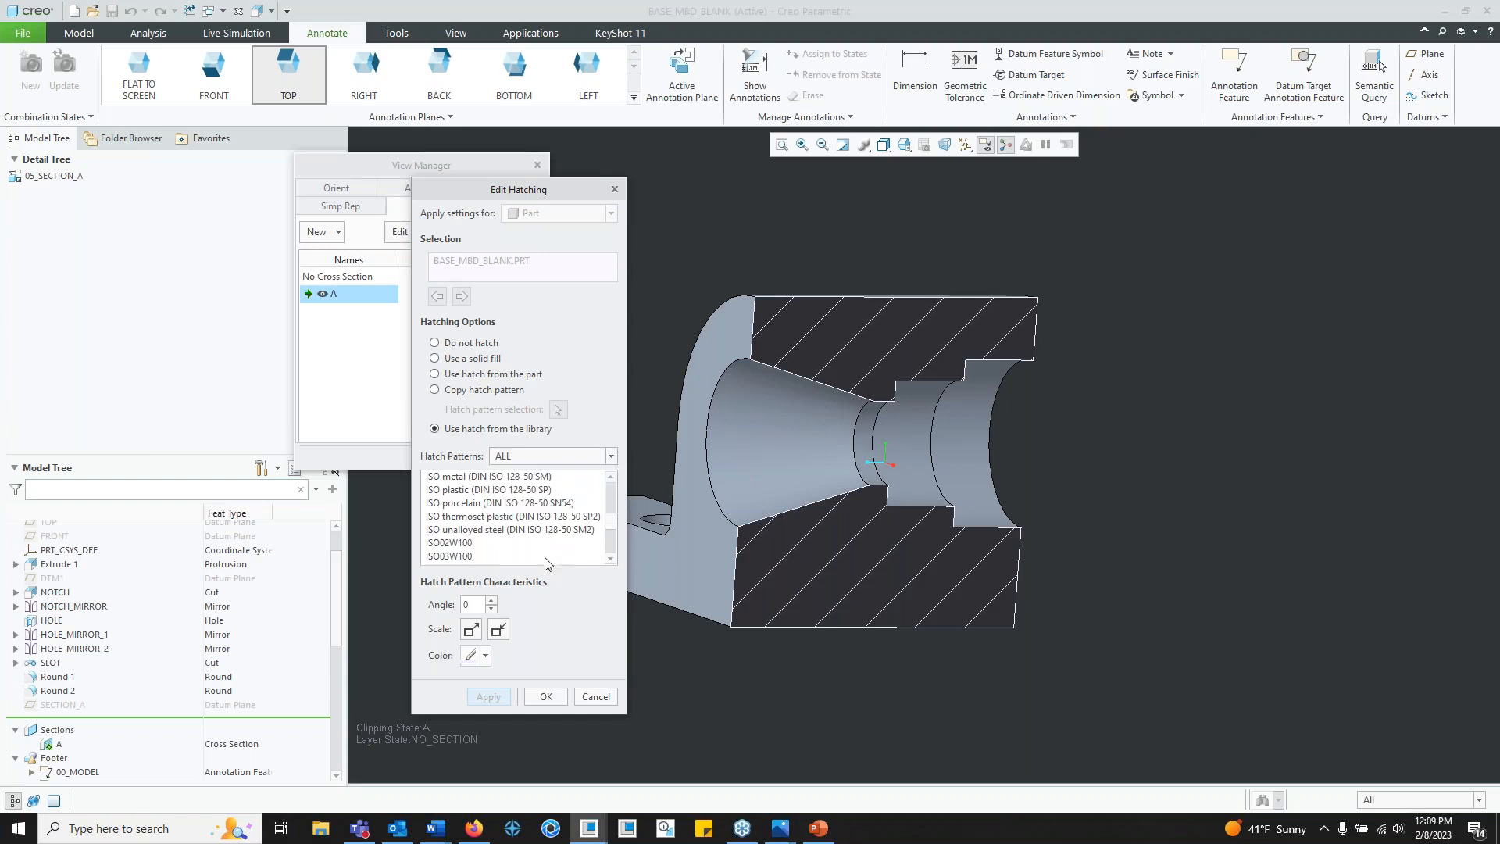
# Step: Scale the hatch of cross section A to a tighter line spacing and close the View Manager
pyautogui.click(471, 629)
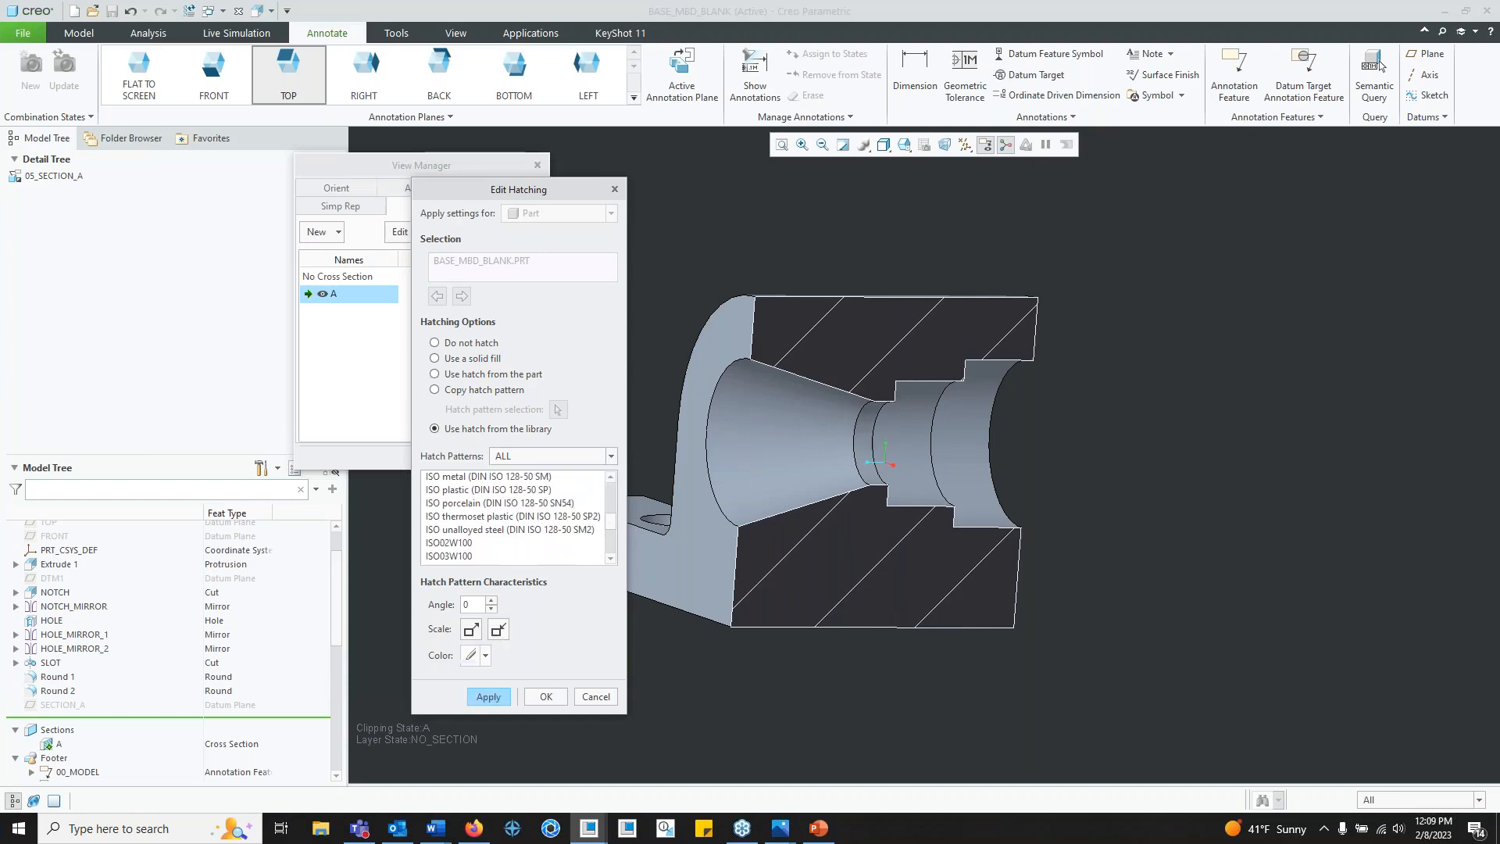
pyautogui.click(499, 629)
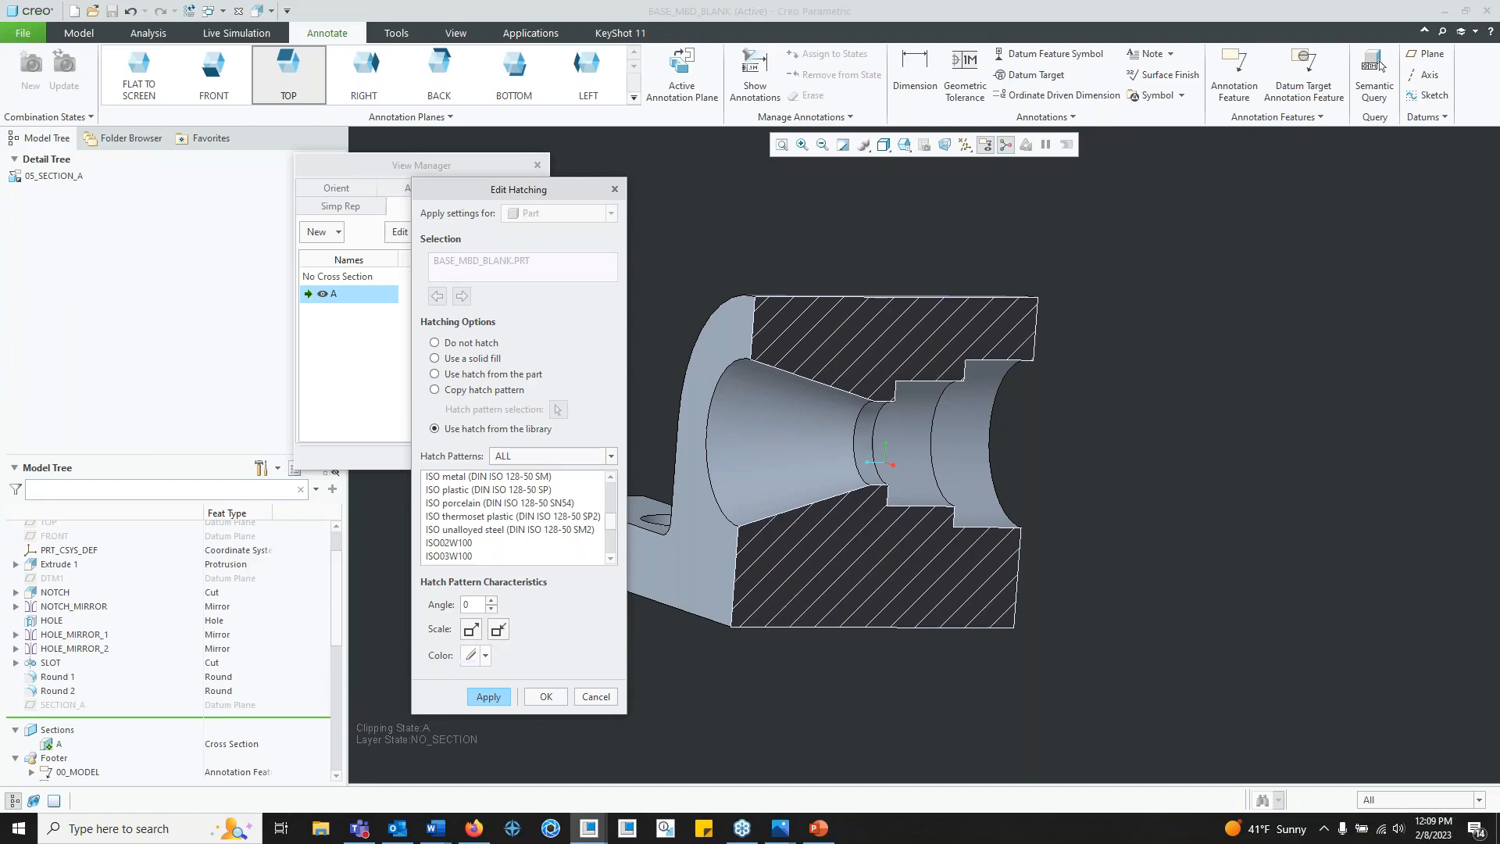
pyautogui.click(539, 697)
pyautogui.click(524, 458)
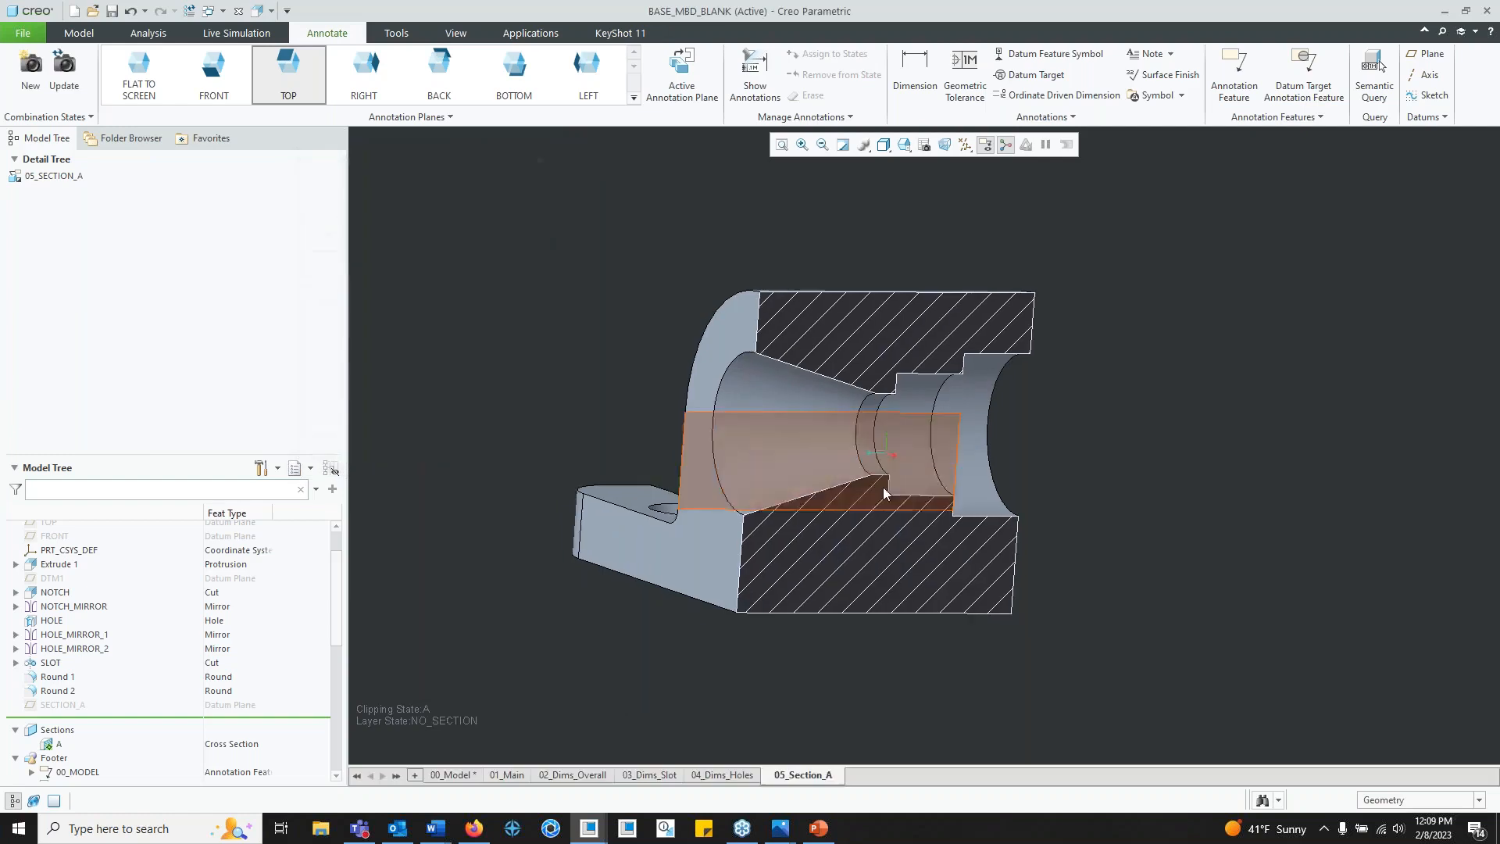
# Step: Redefine the 05_SECTION_A annotation feature and start a driven dimension with the model in the RIGHT view orientation
pyautogui.moveTo(883, 485); pyautogui.dragTo(867, 496, button='middle')
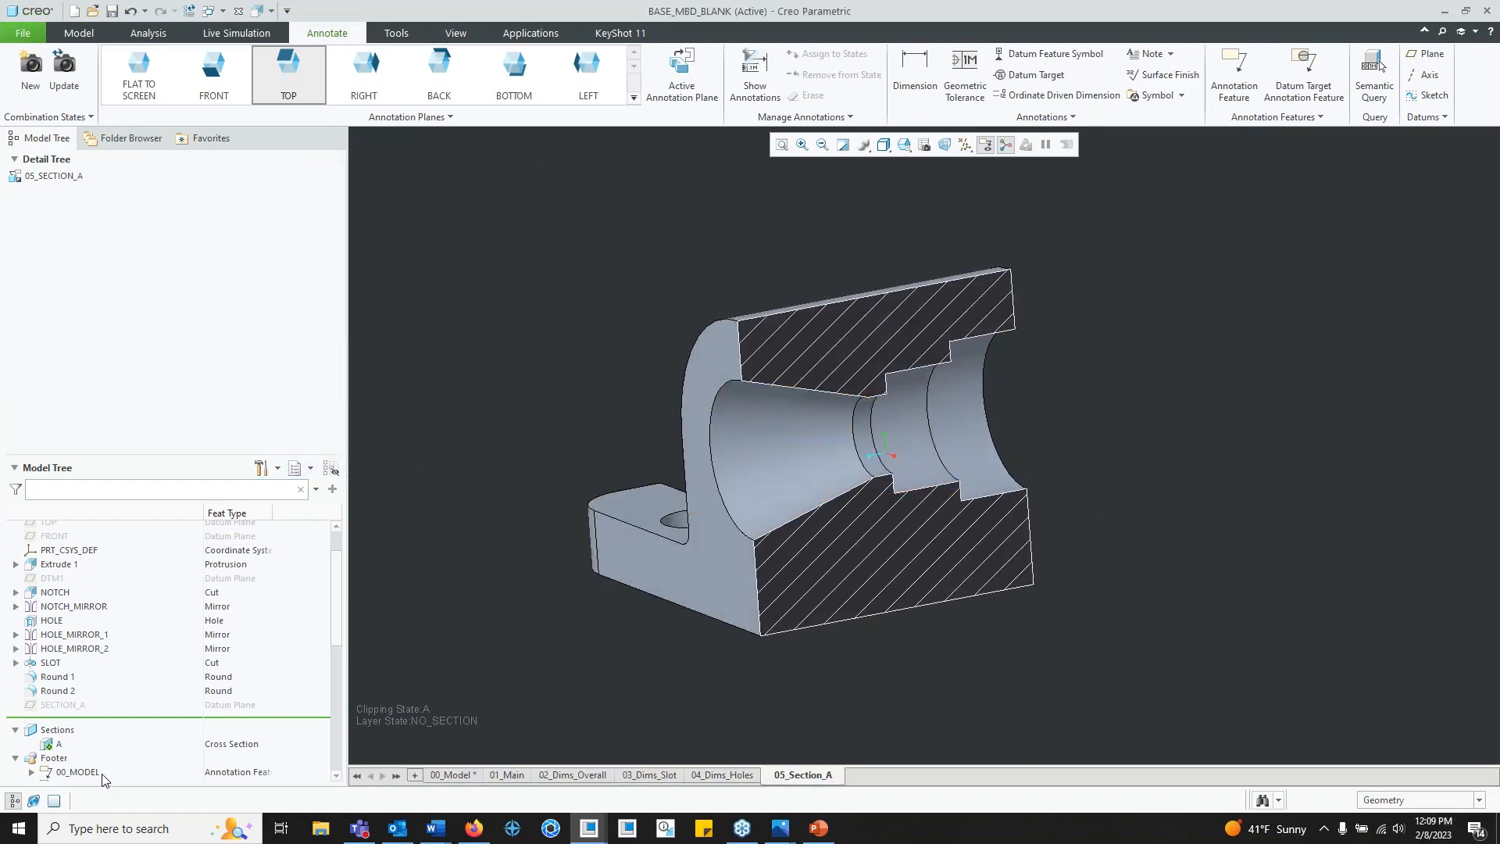
pyautogui.scroll(-5, 123, 762)
pyautogui.scroll(-3, 119, 730)
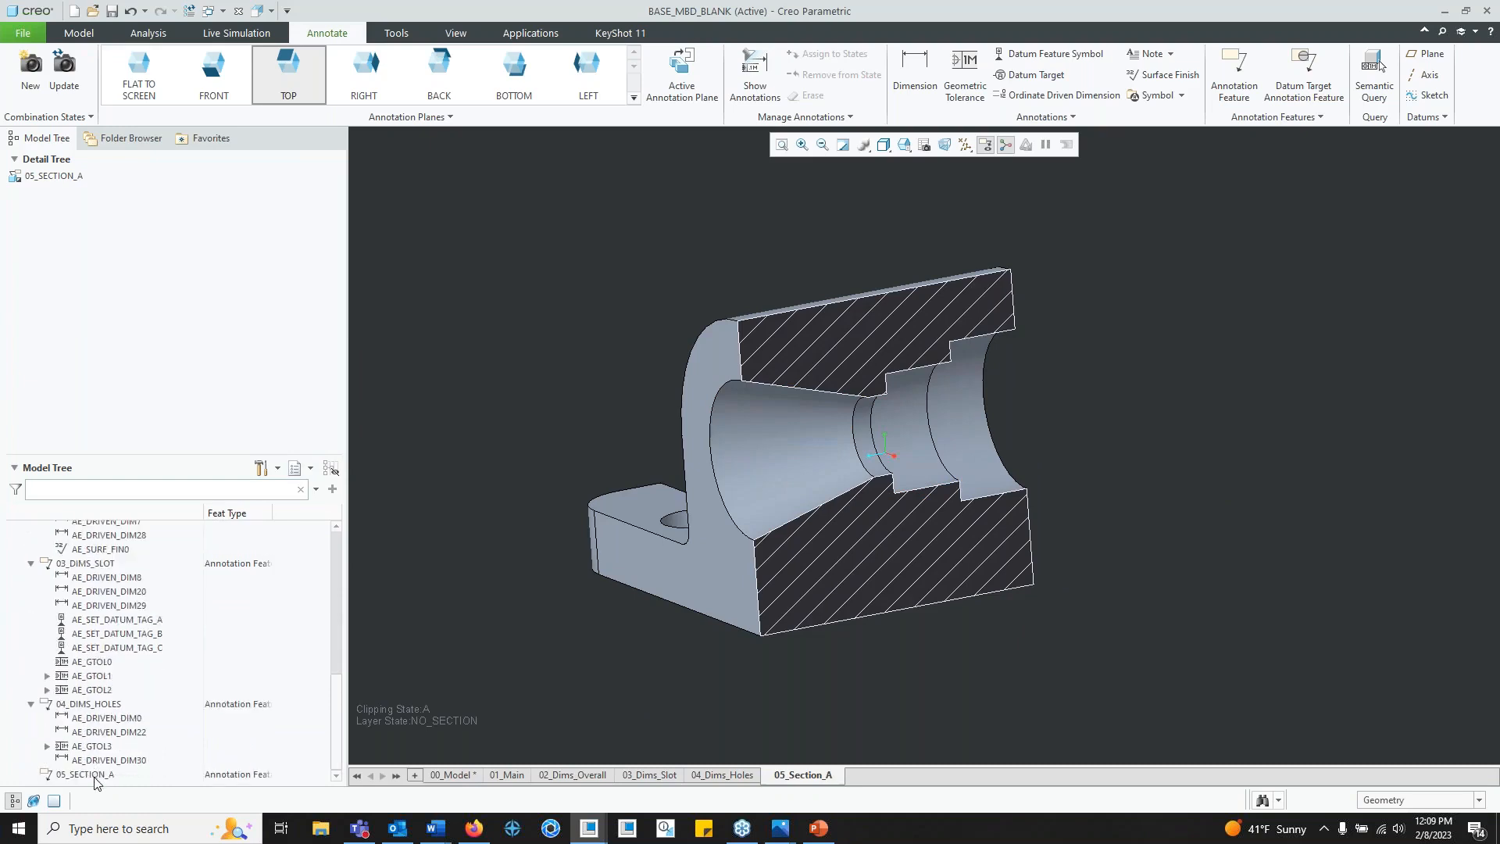
pyautogui.click(94, 779)
pyautogui.click(109, 712)
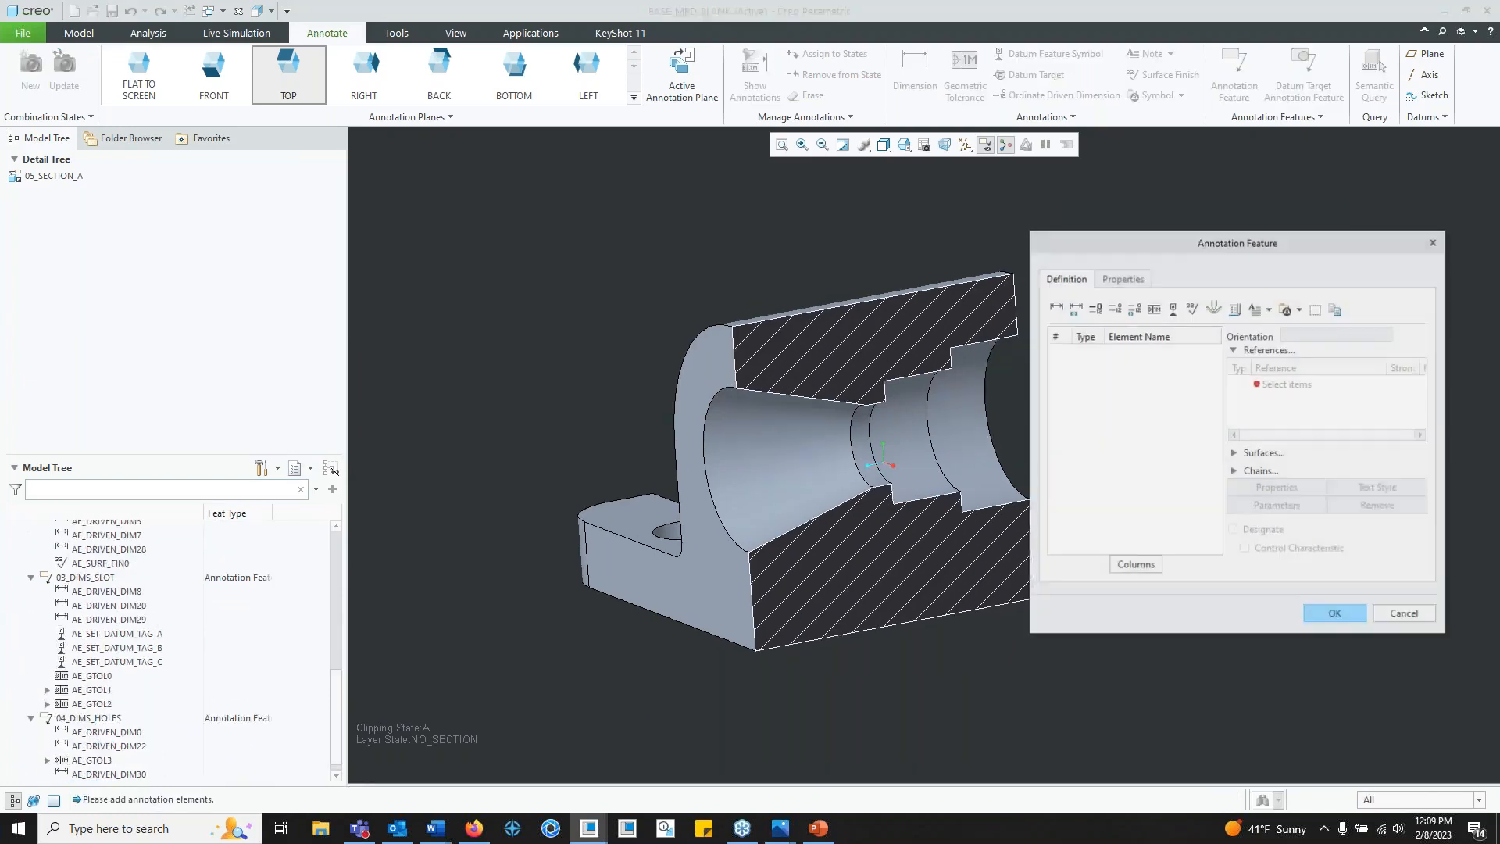
pyautogui.click(1057, 311)
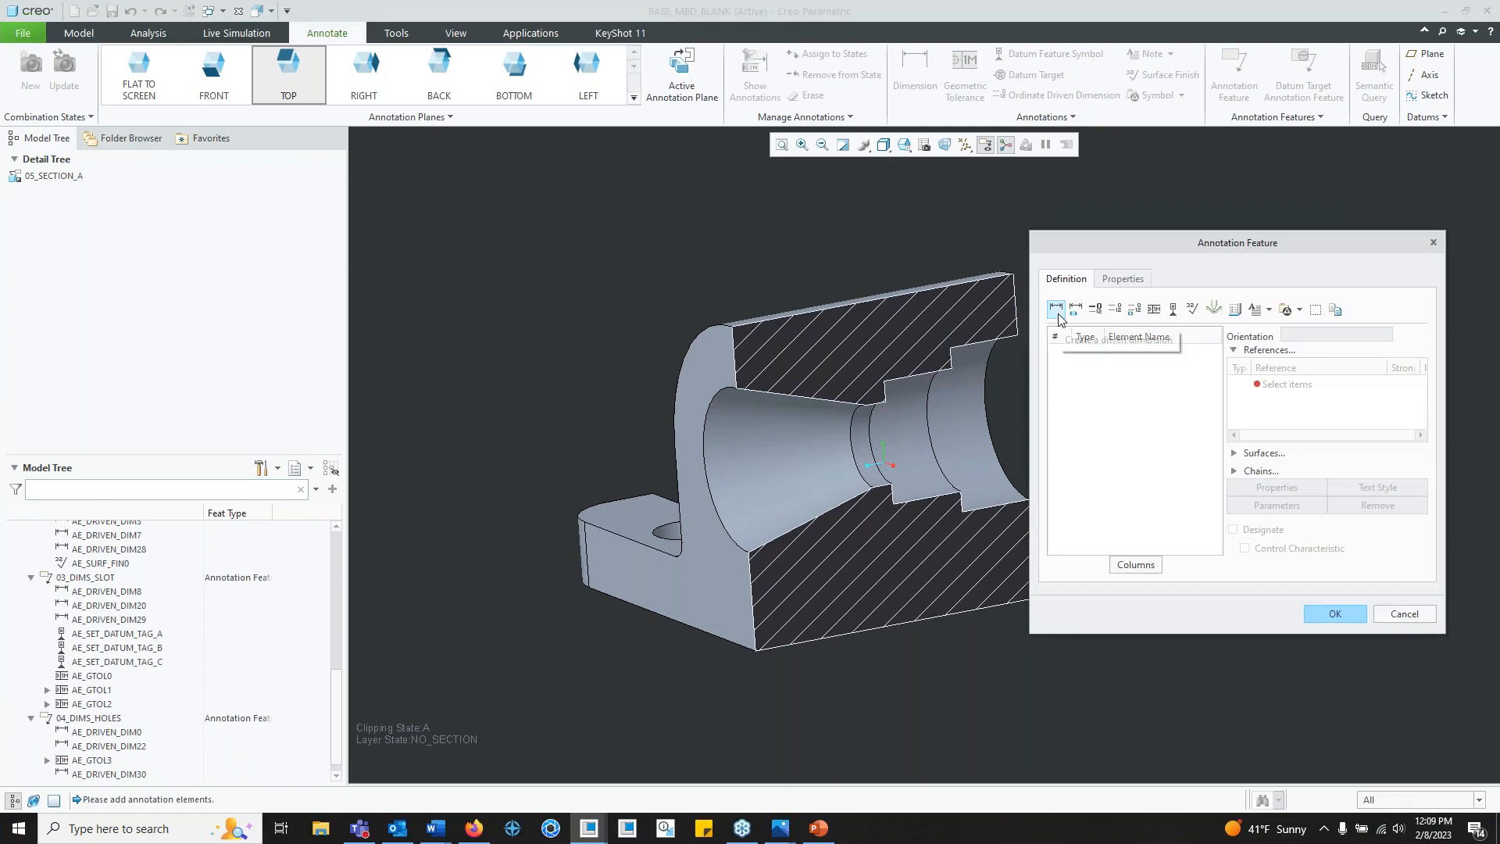
pyautogui.click(1056, 311)
pyautogui.click(904, 144)
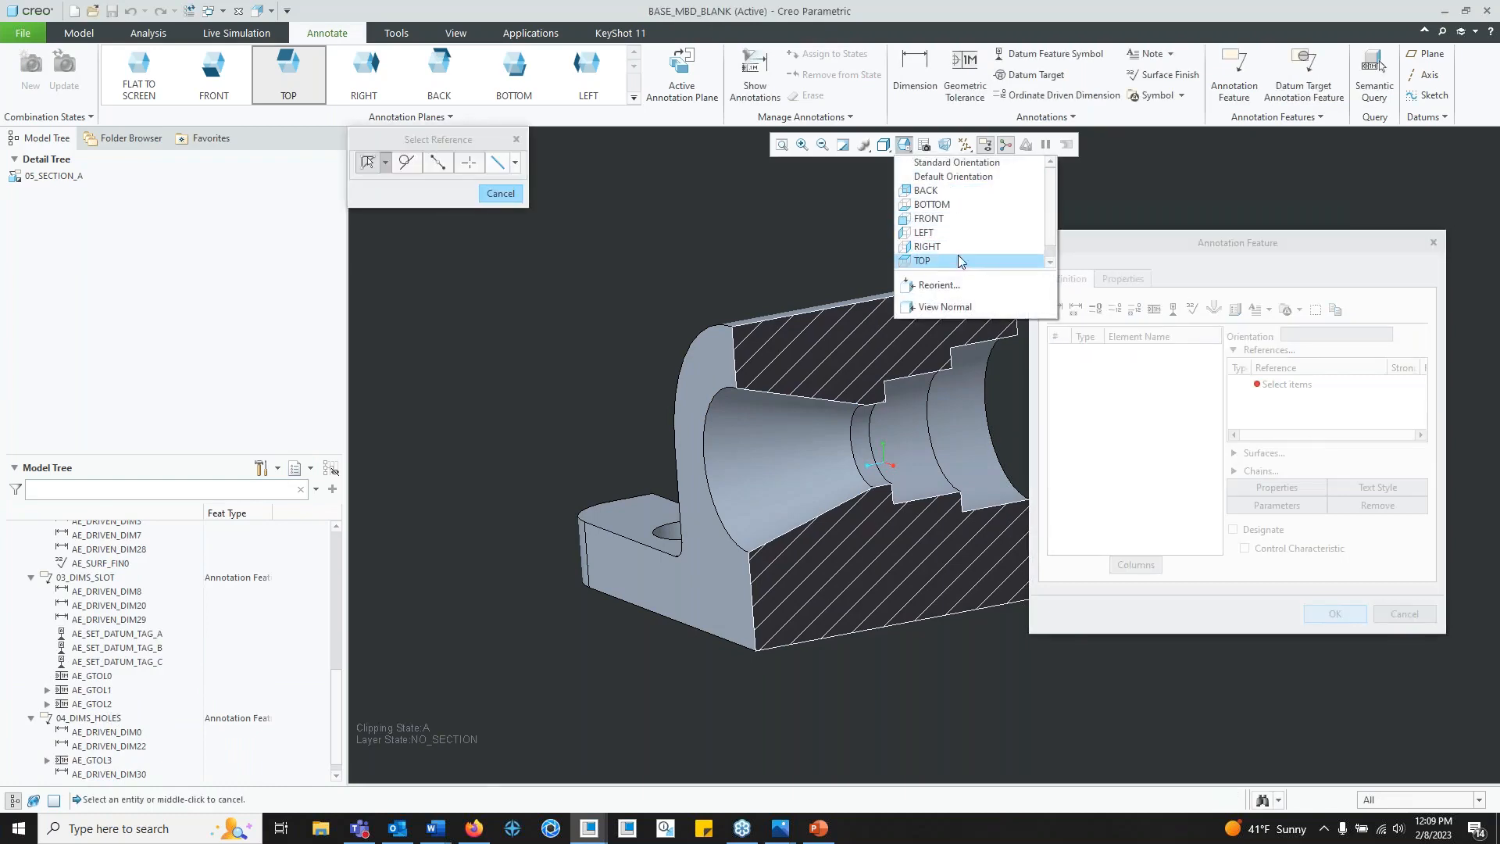
pyautogui.click(918, 246)
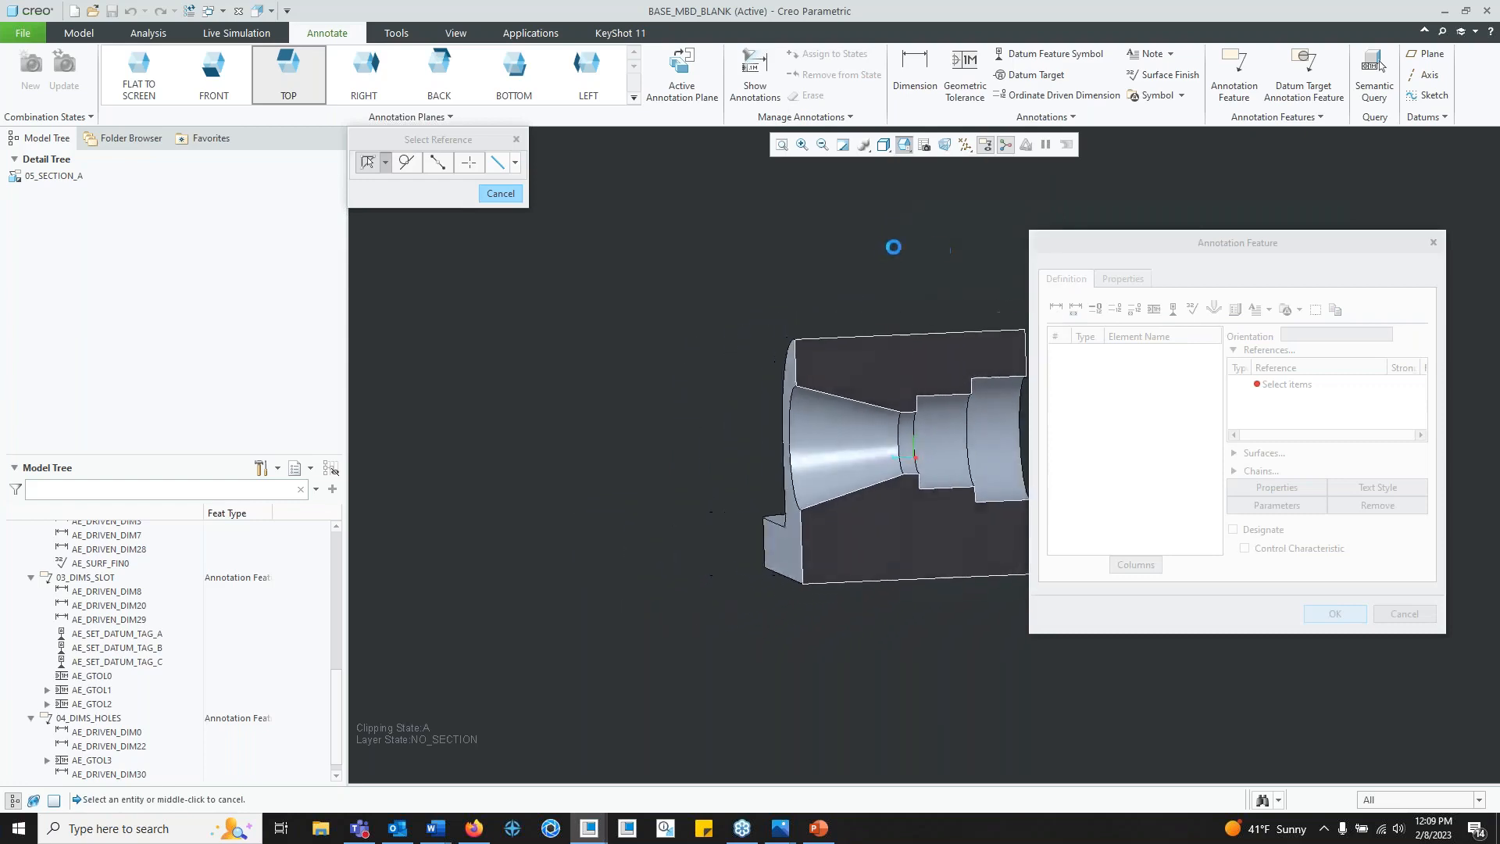
pyautogui.keyDown('shift'); pyautogui.moveTo(925, 403); pyautogui.dragTo(871, 448, button='middle'); pyautogui.keyUp('shift')
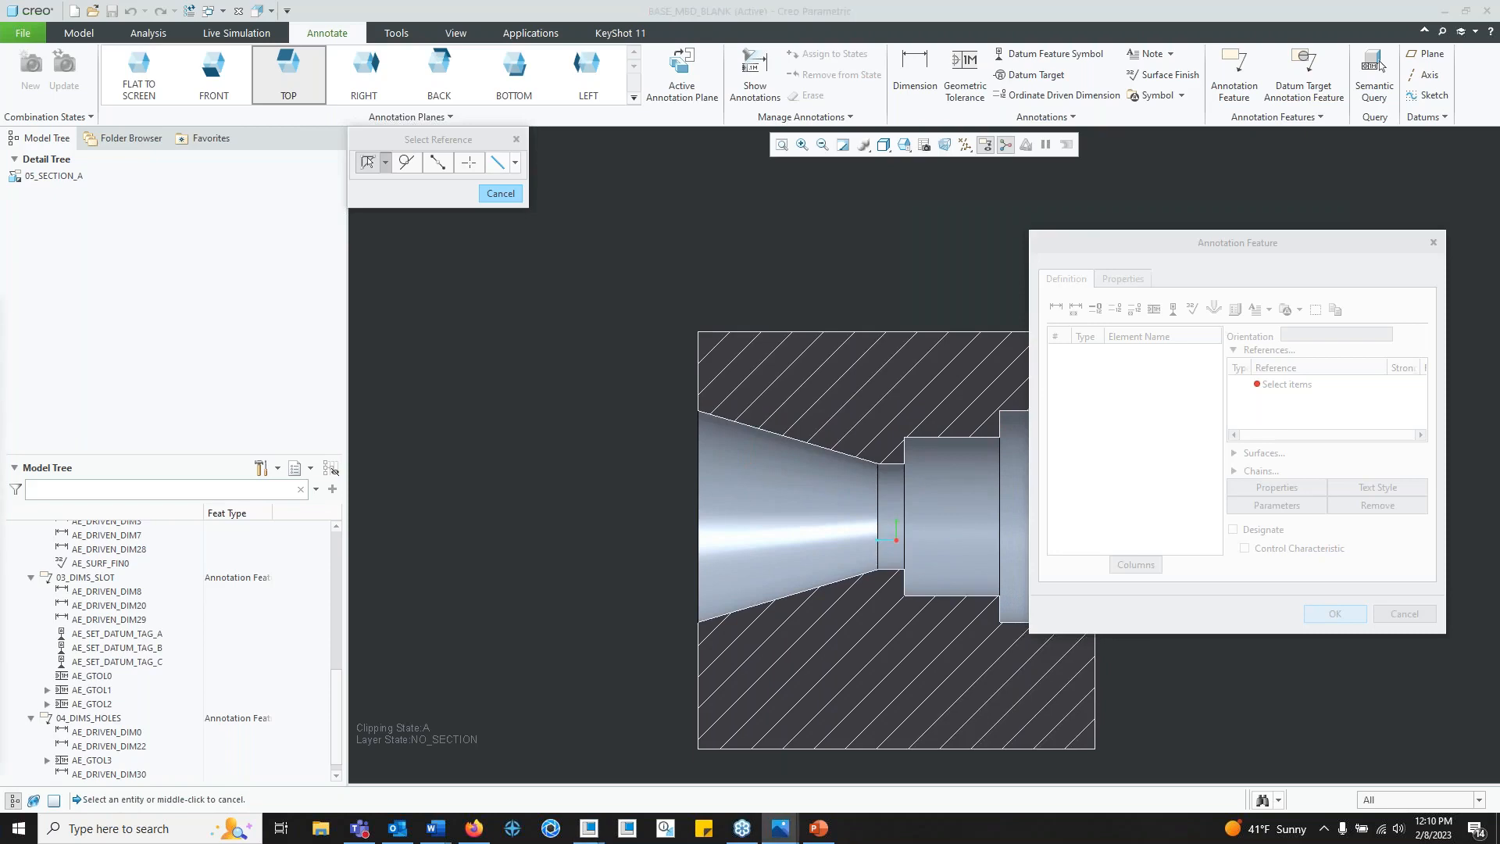
# Step: Make RIGHT the annotation plane and dimension from the tapered bore's end face to the first counterbore shoulder, placed above the part
pyautogui.click(1043, 241)
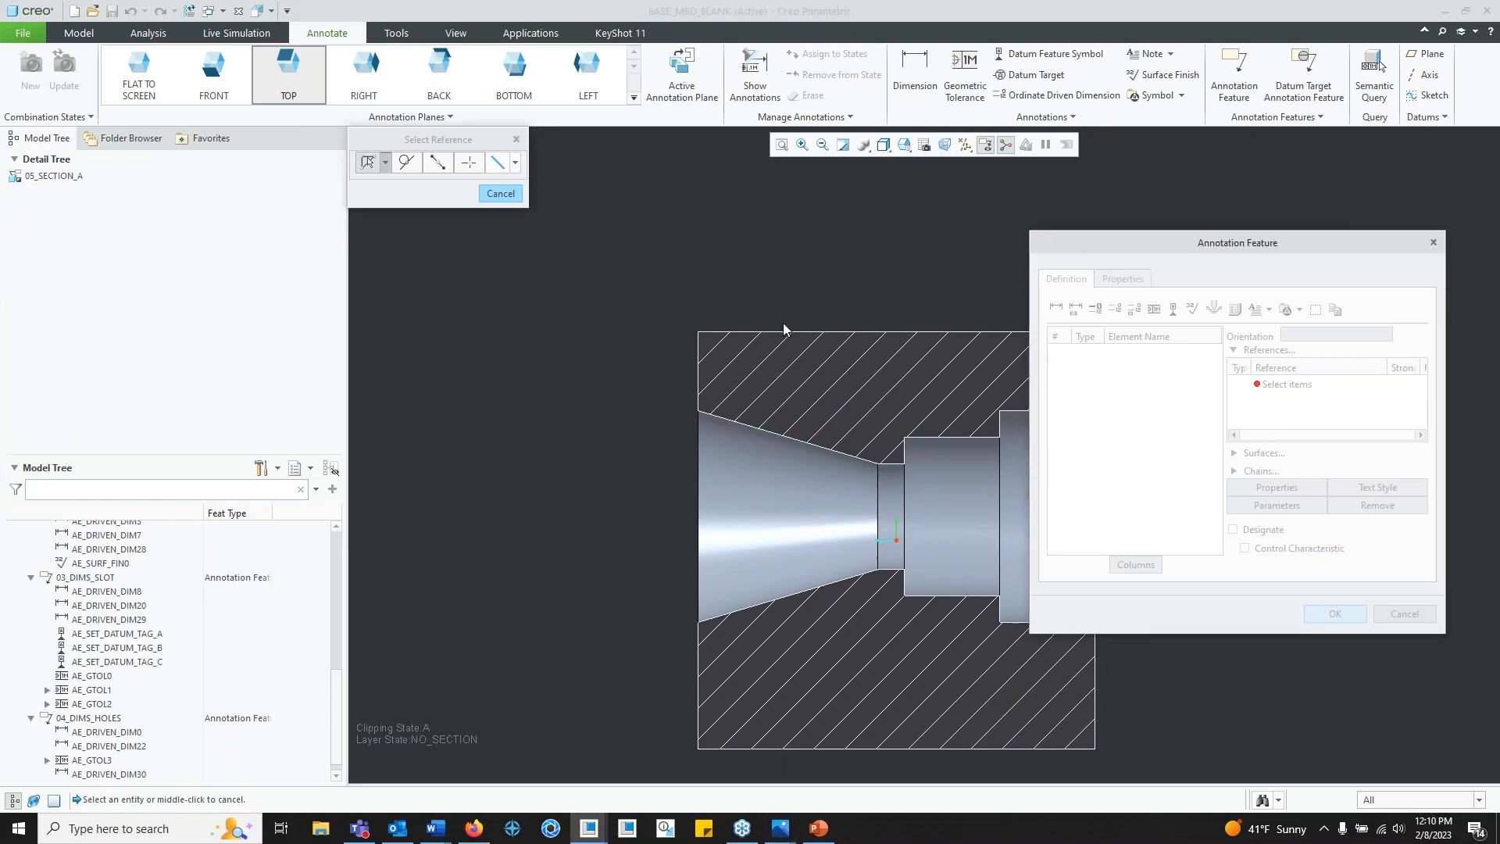
pyautogui.click(695, 403)
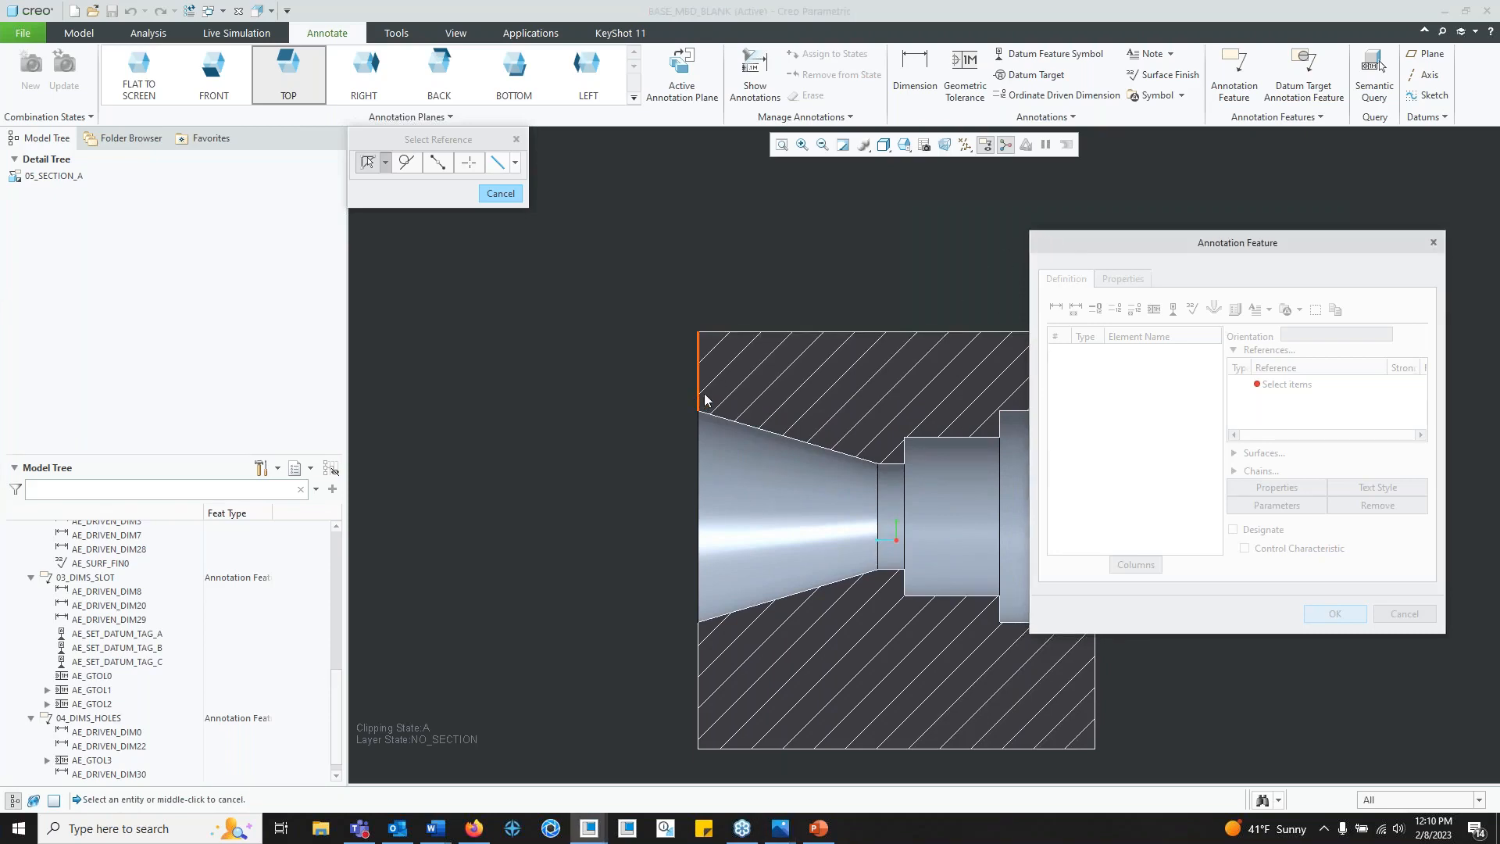
pyautogui.click(355, 86)
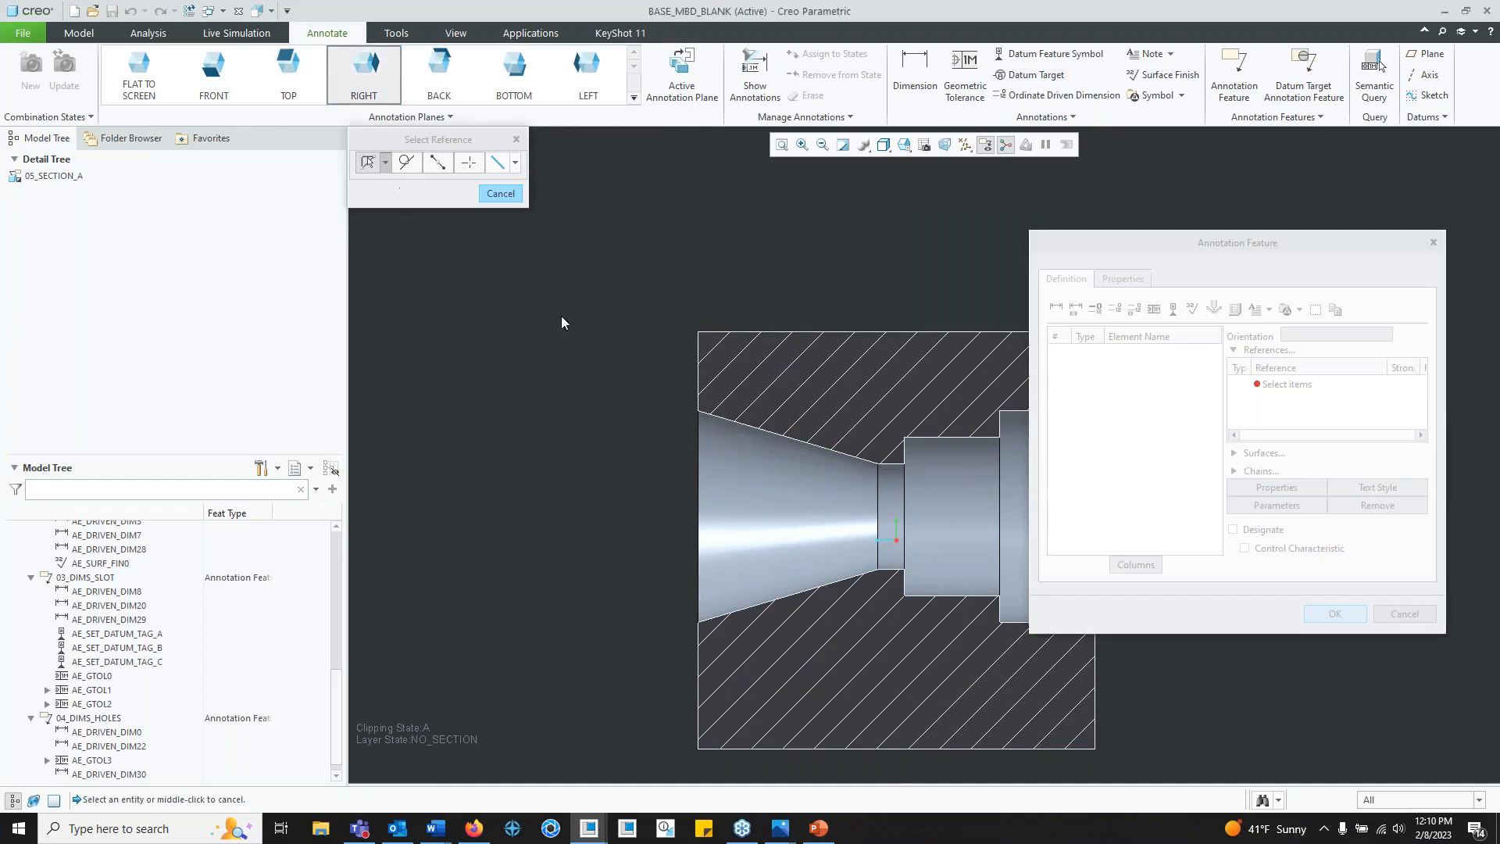
pyautogui.click(697, 382)
pyautogui.keyDown('ctrl'); pyautogui.click(905, 451); pyautogui.keyUp('ctrl')
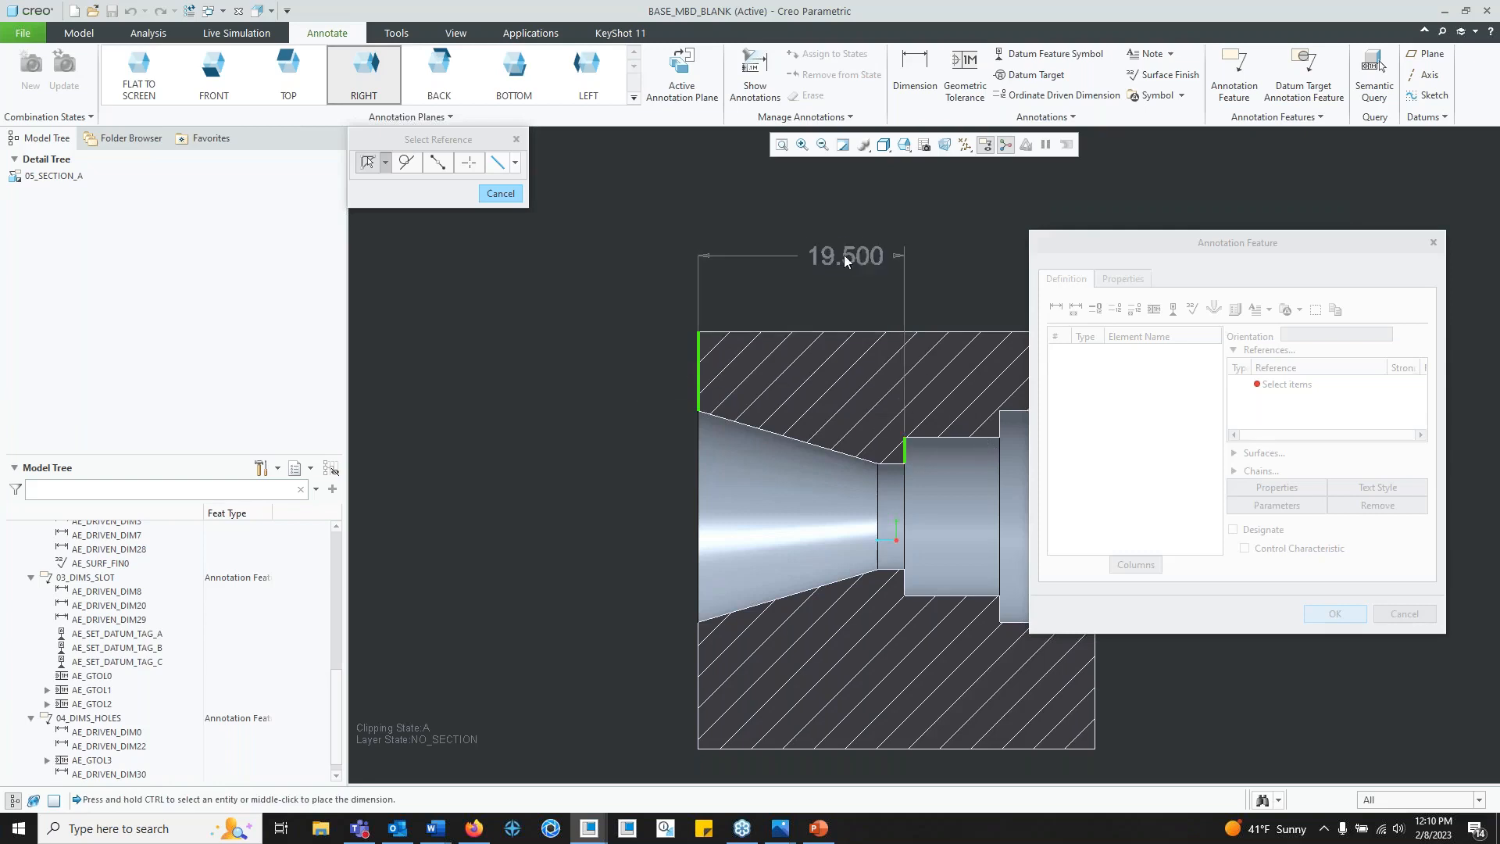
pyautogui.middleClick(805, 220)
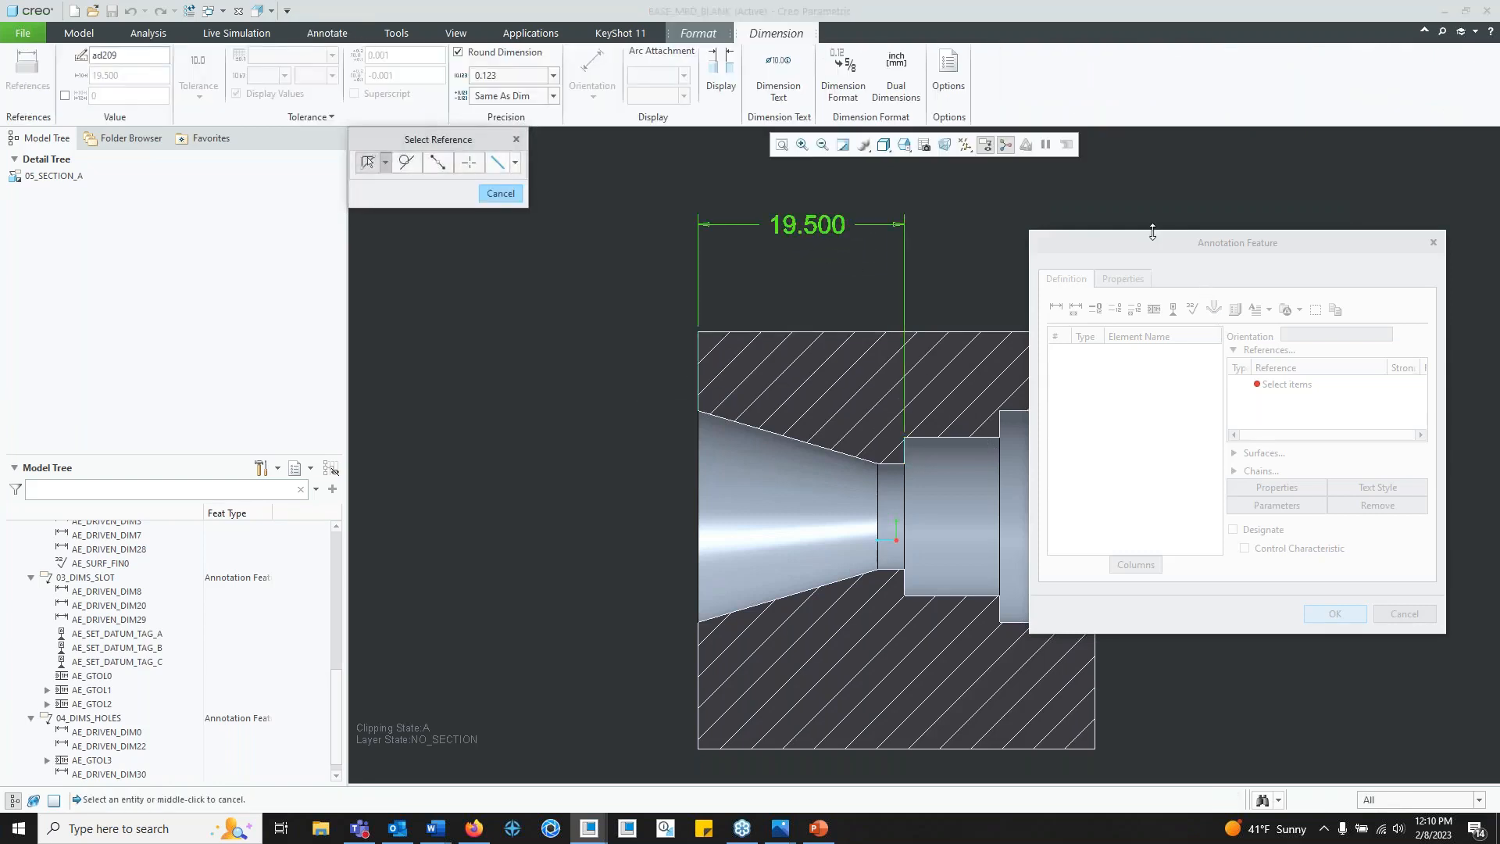
# Step: Dimension from the tapered bore's end face to the larger counterbore's shoulder, stacked above the first dimension
pyautogui.moveTo(1170, 244); pyautogui.dragTo(1312, 284)
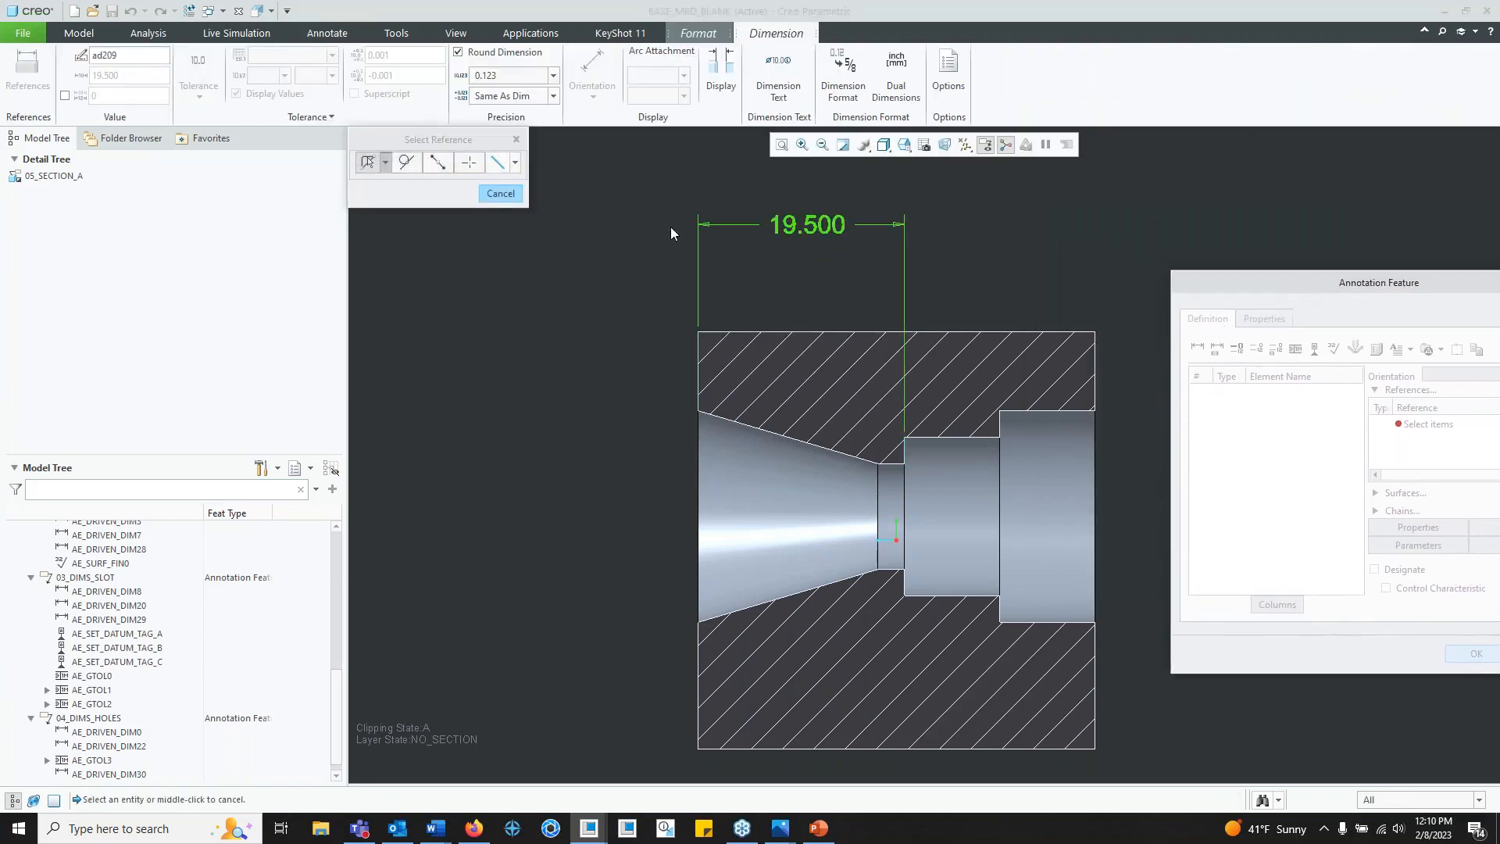
pyautogui.click(698, 388)
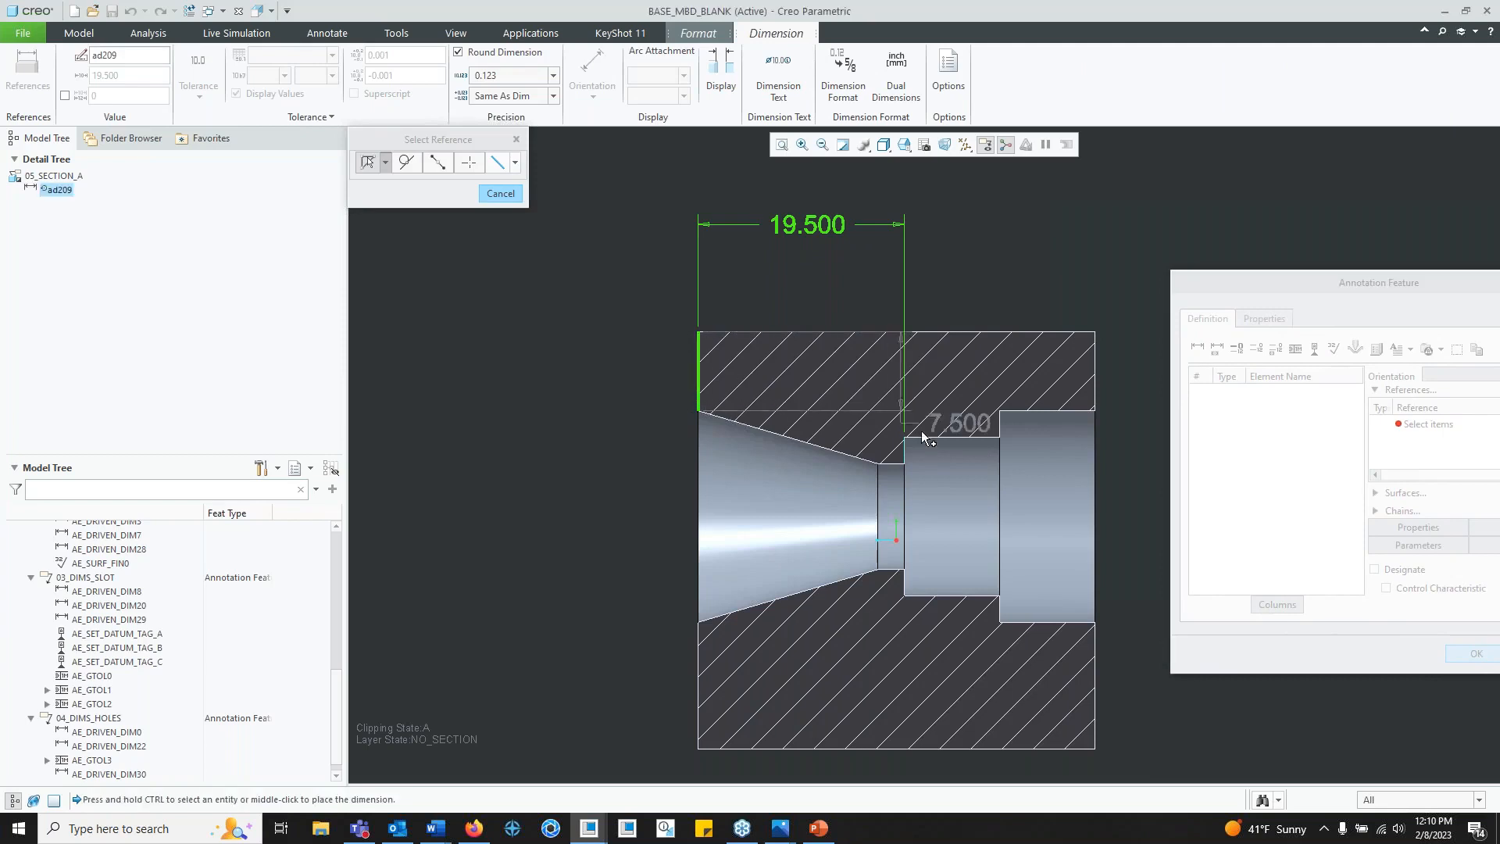
pyautogui.keyDown('ctrl'); pyautogui.click(997, 422); pyautogui.keyUp('ctrl')
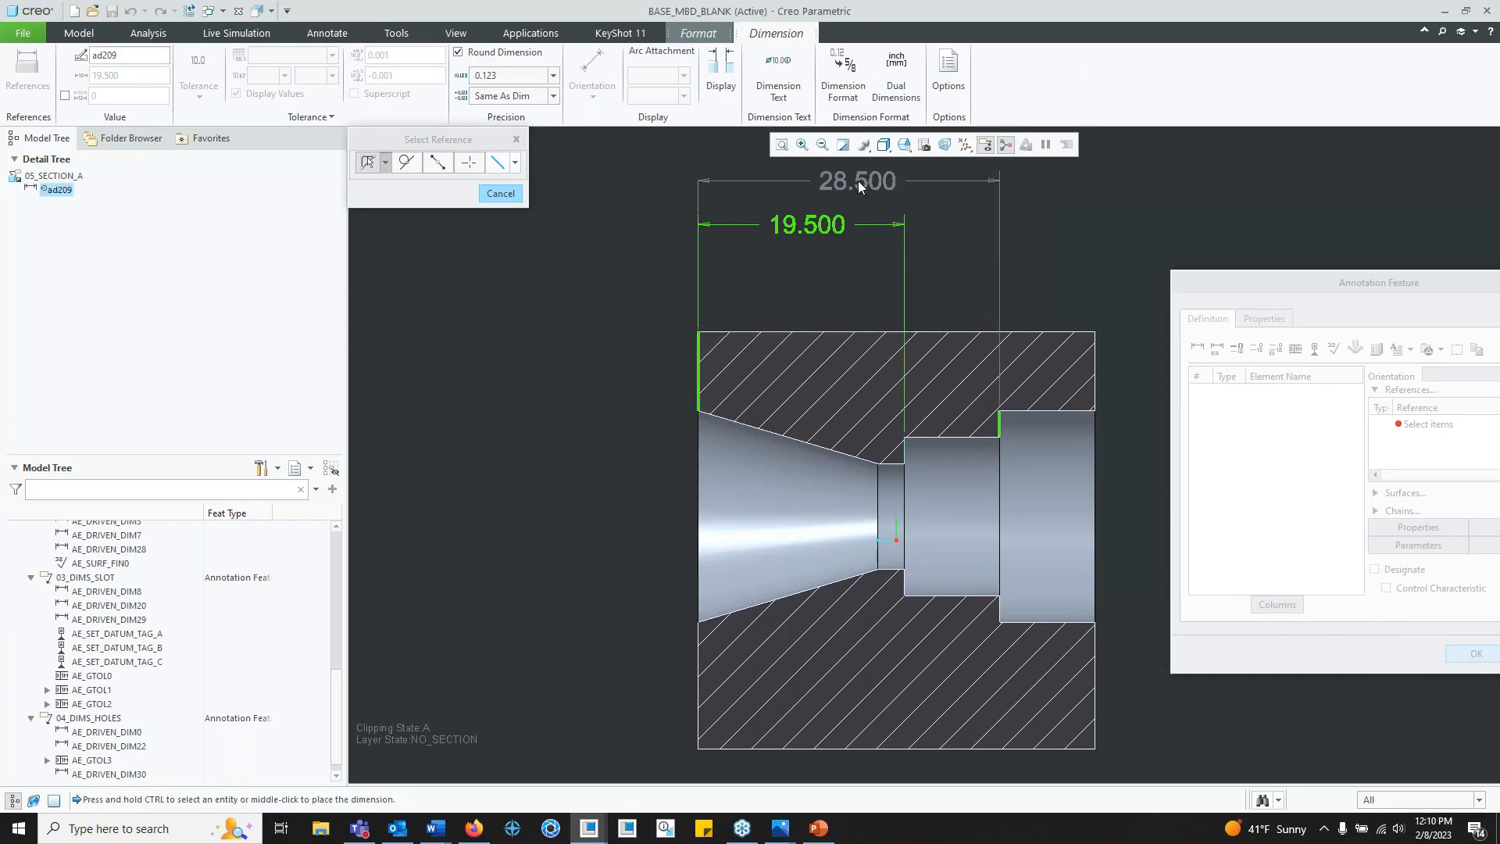
pyautogui.middleClick(852, 181)
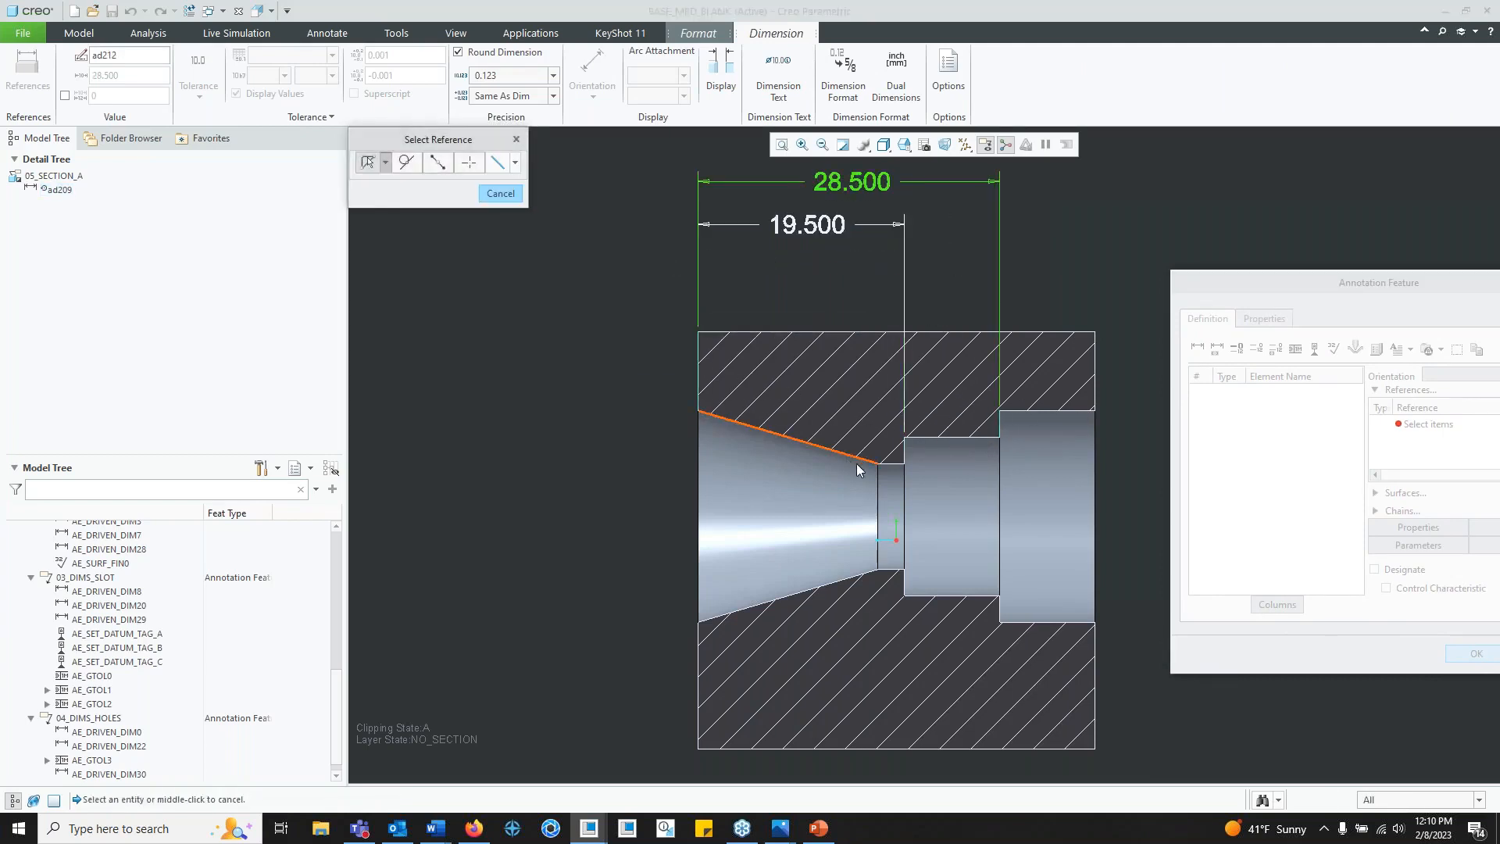
# Step: Dimension the short throat between the taper and the first counterbore from its edge endpoints, and accept the annotation feature
pyautogui.click(879, 467)
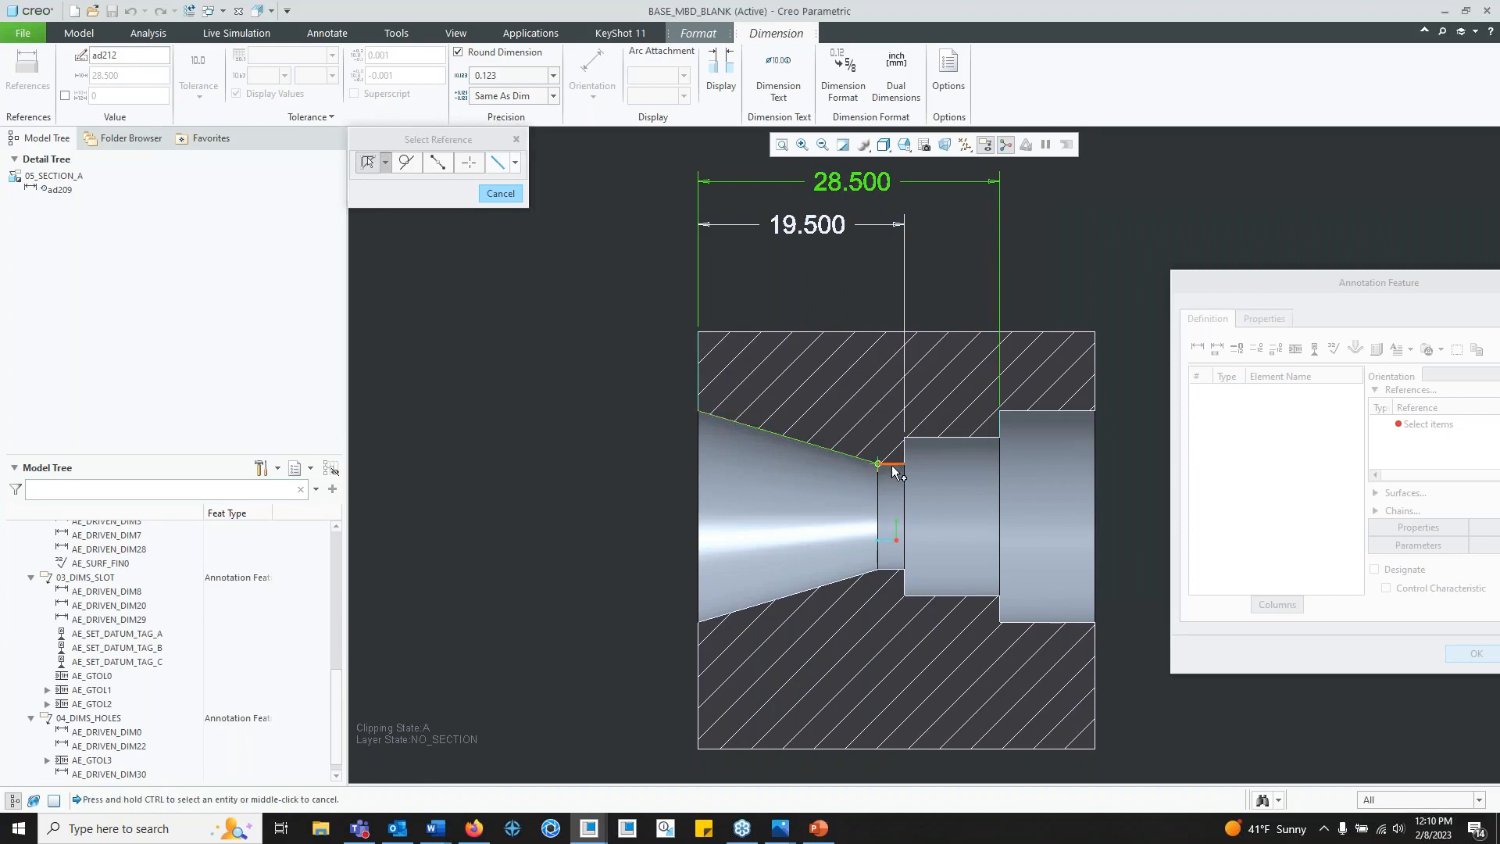
pyautogui.keyDown('ctrl'); pyautogui.click(905, 469); pyautogui.keyUp('ctrl')
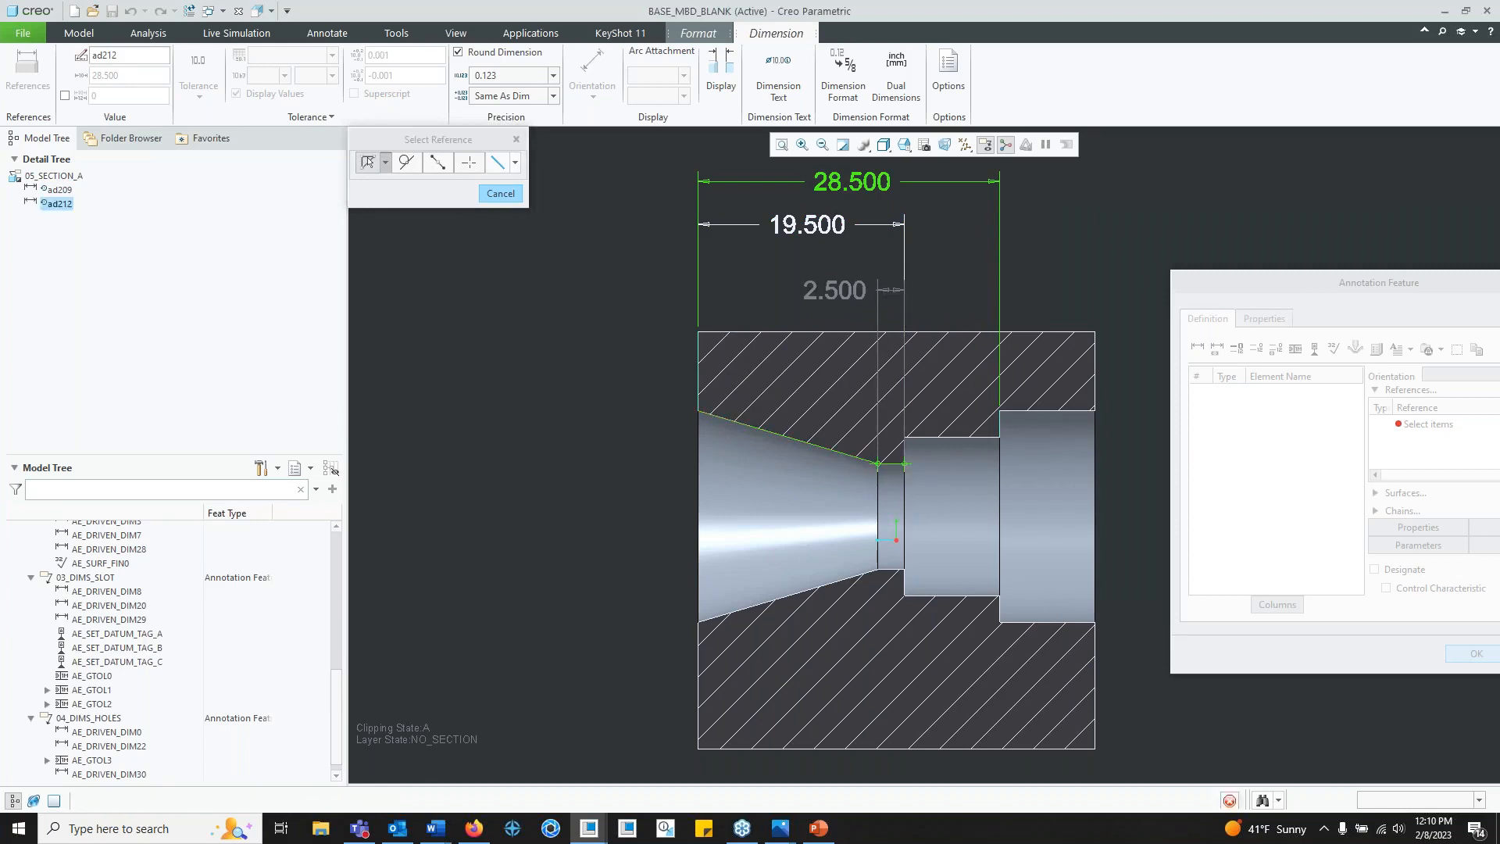
pyautogui.middleClick(869, 293)
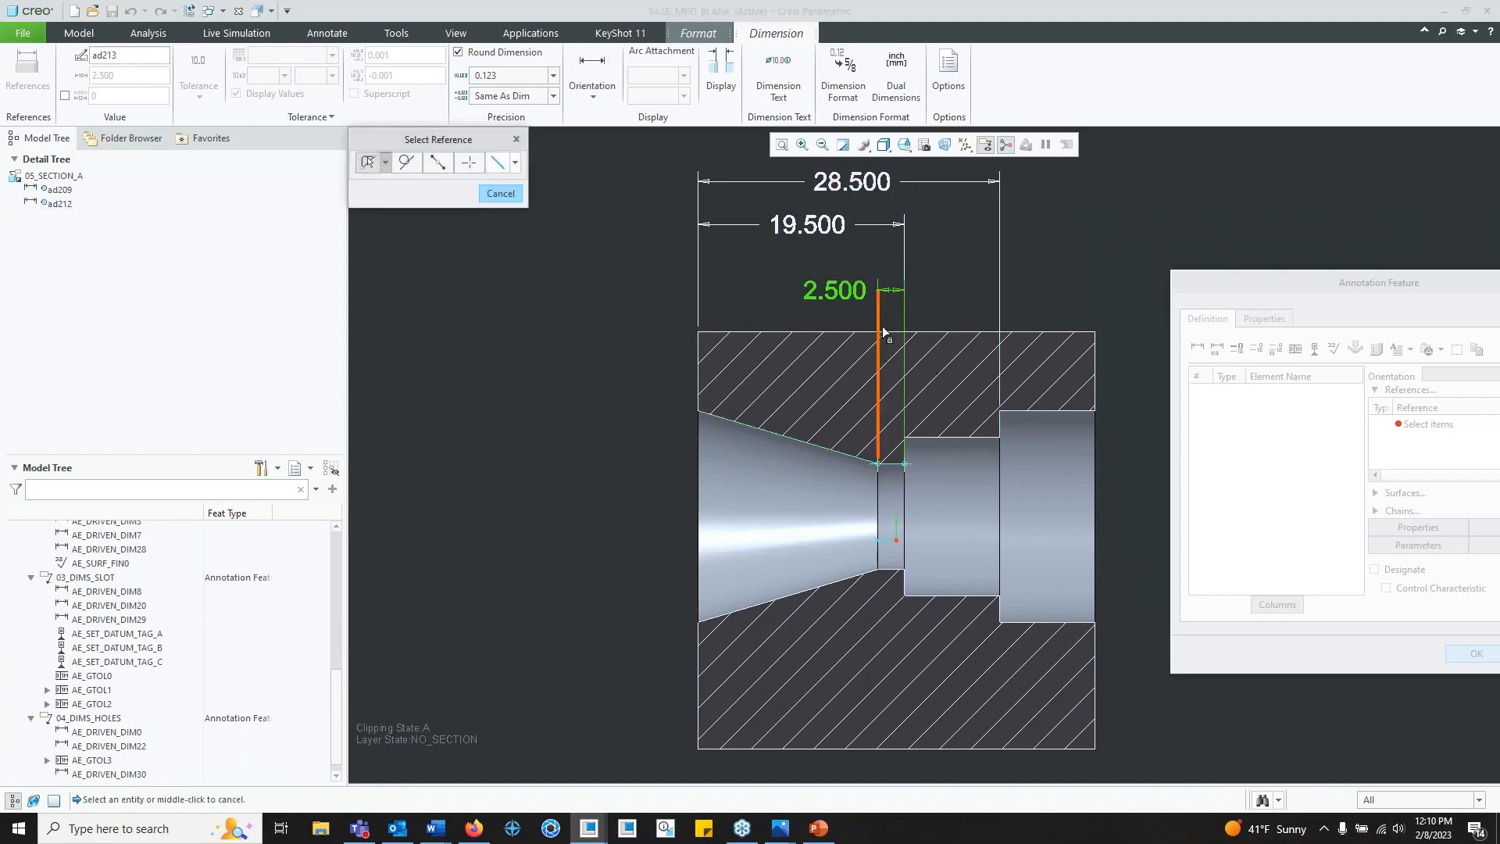
pyautogui.click(504, 195)
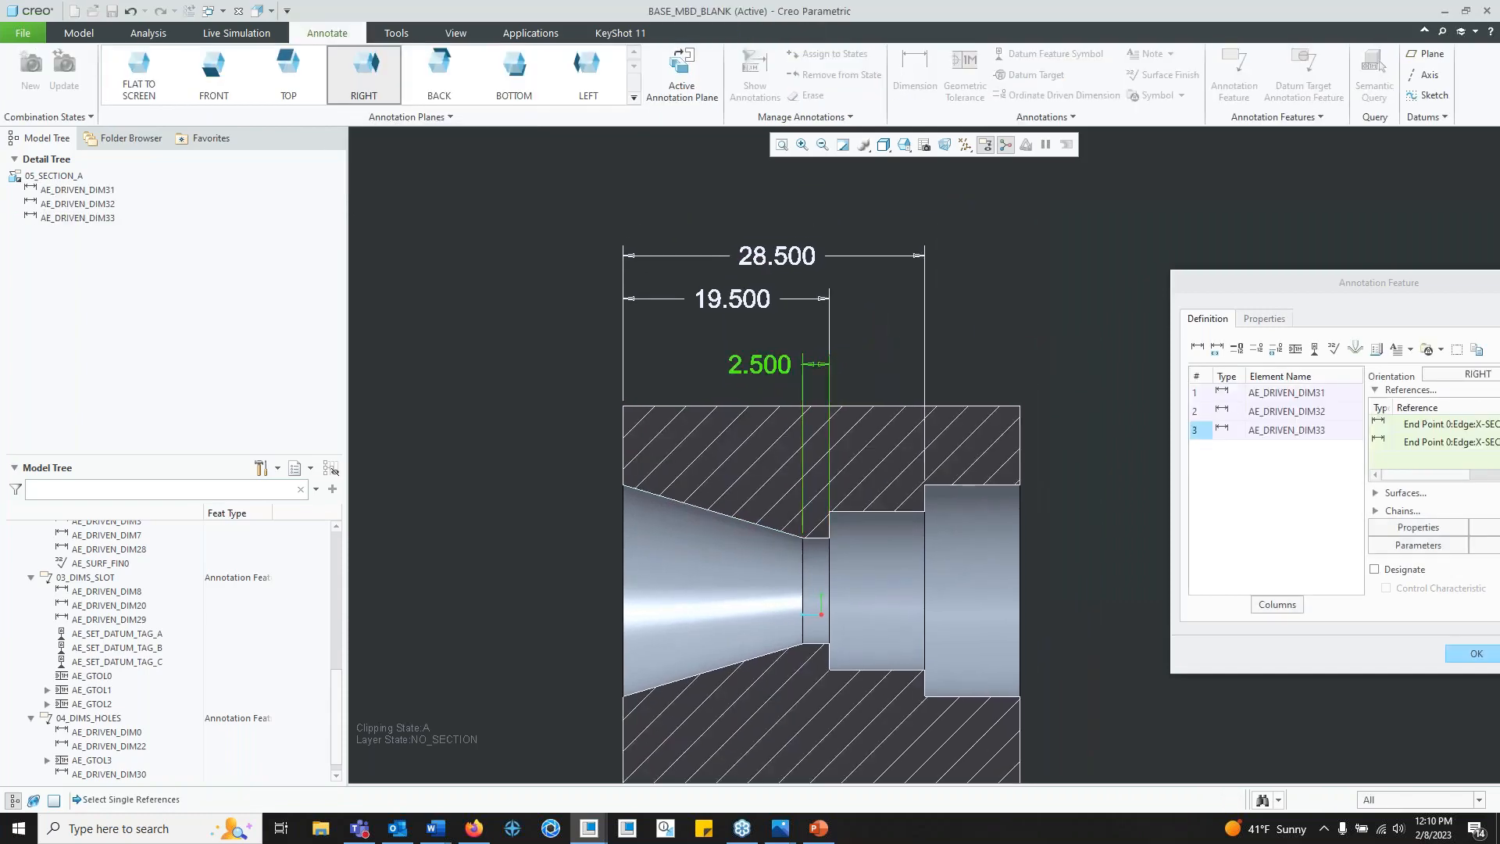
pyautogui.click(1473, 653)
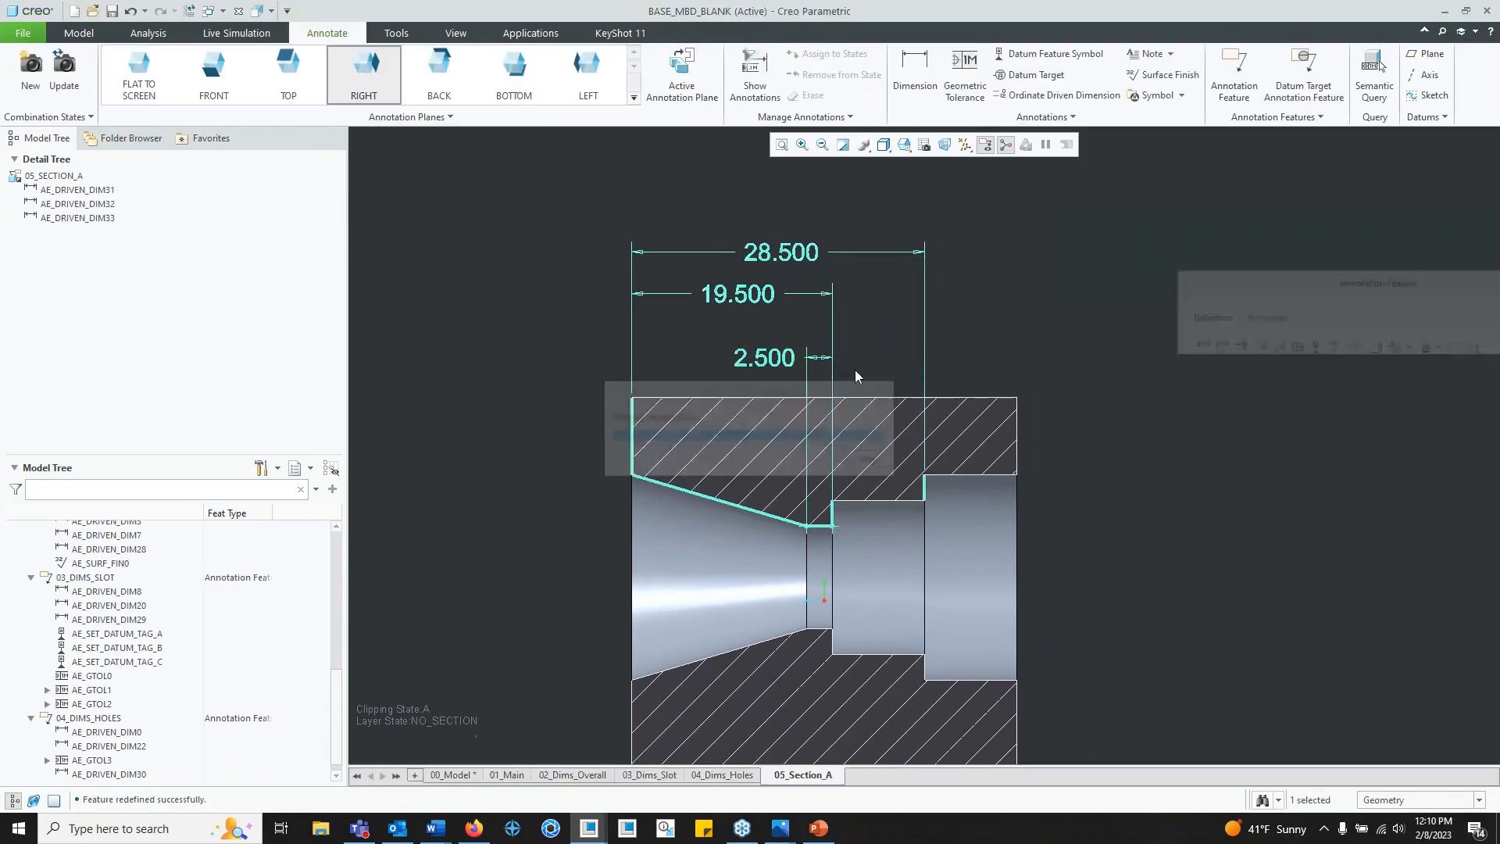
# Step: Change the throat dimension's configuration to Center Leader and place its text beside the first shoulder dimension
pyautogui.click(773, 365)
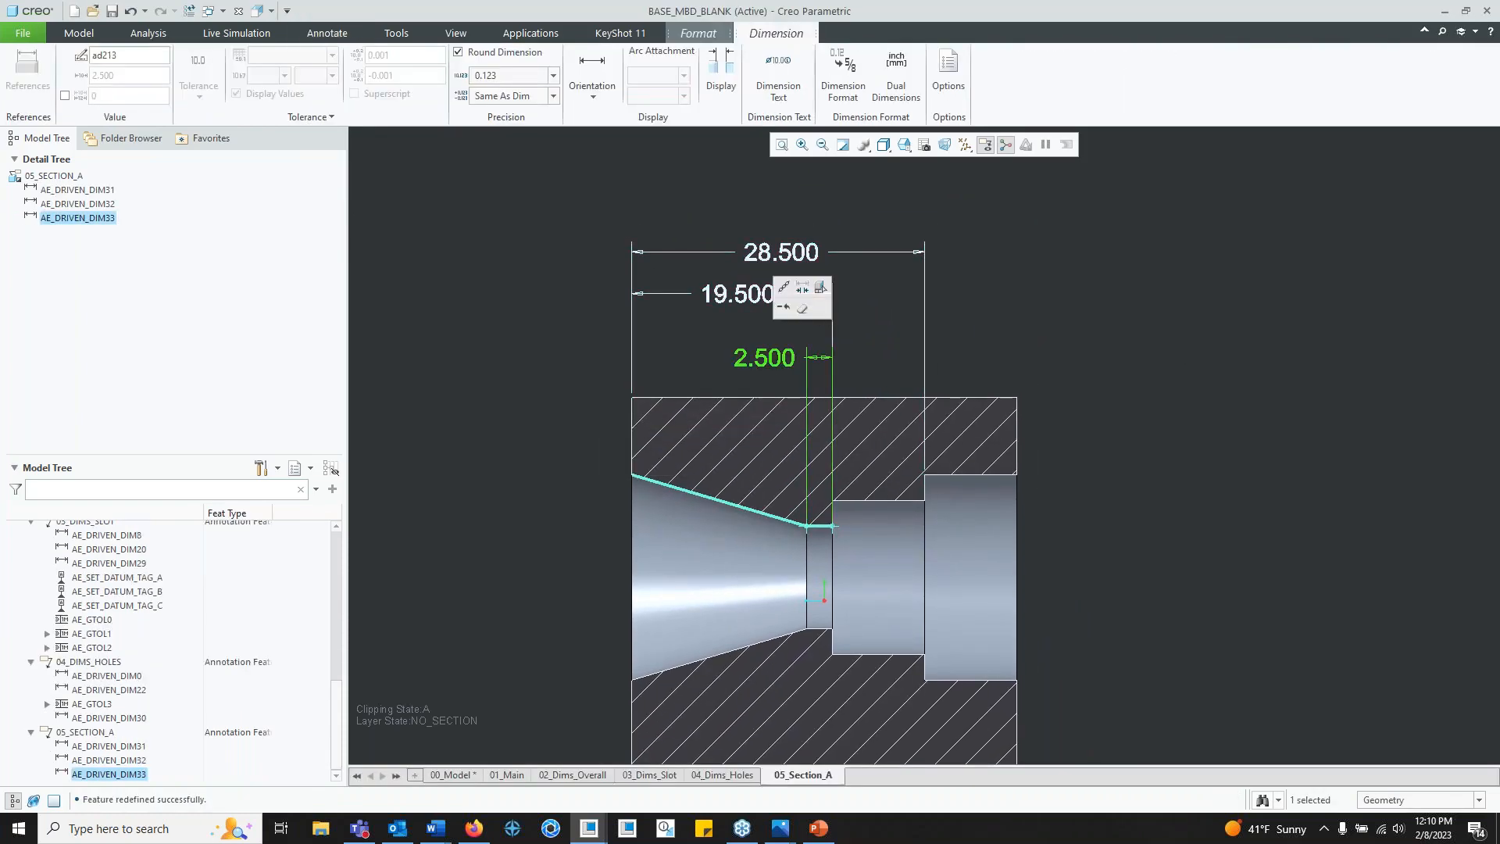
pyautogui.click(721, 84)
pyautogui.click(940, 201)
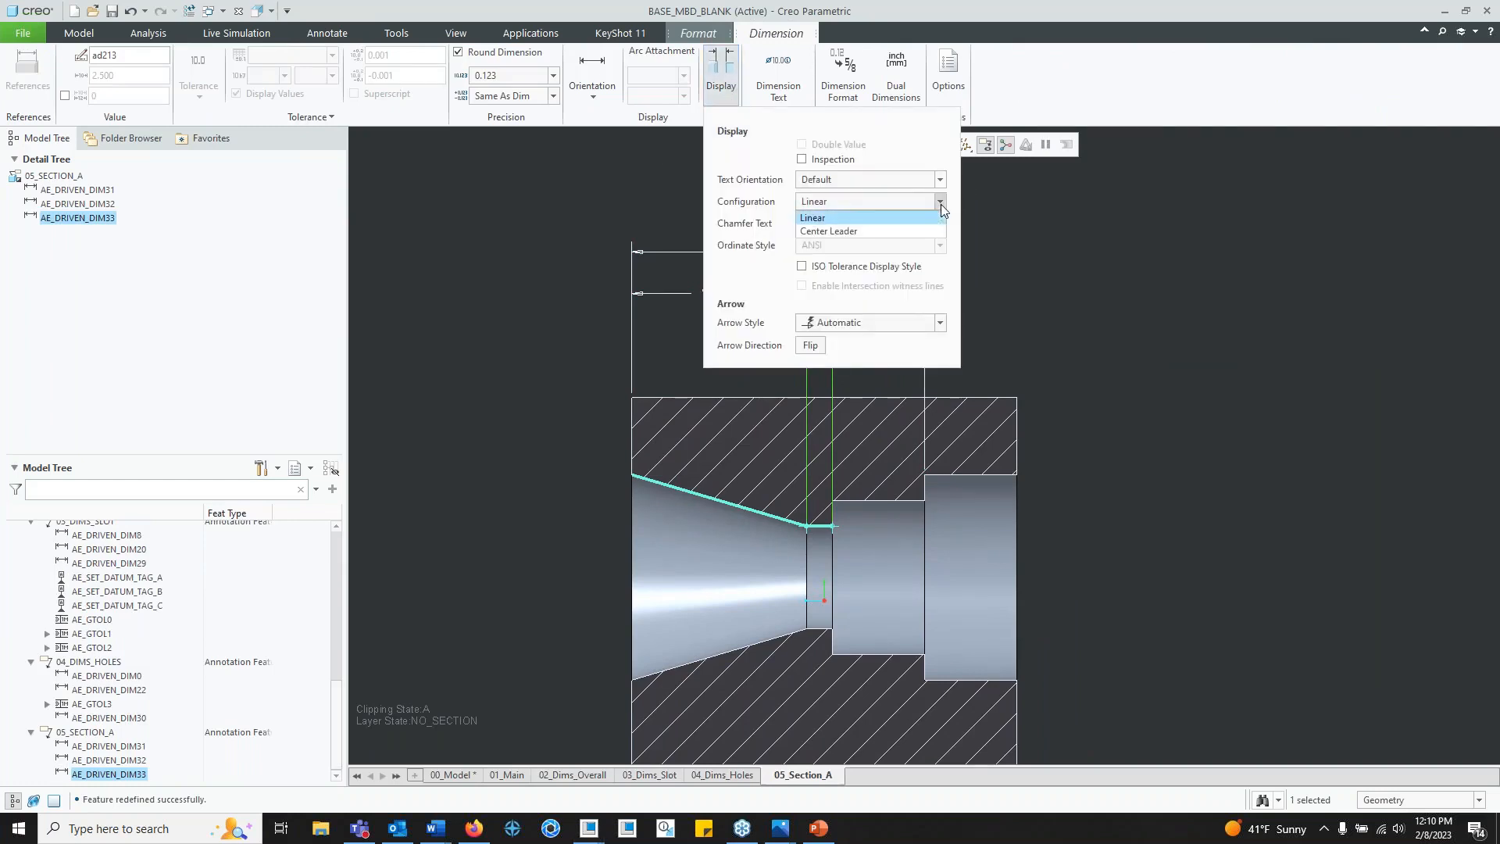
pyautogui.click(875, 228)
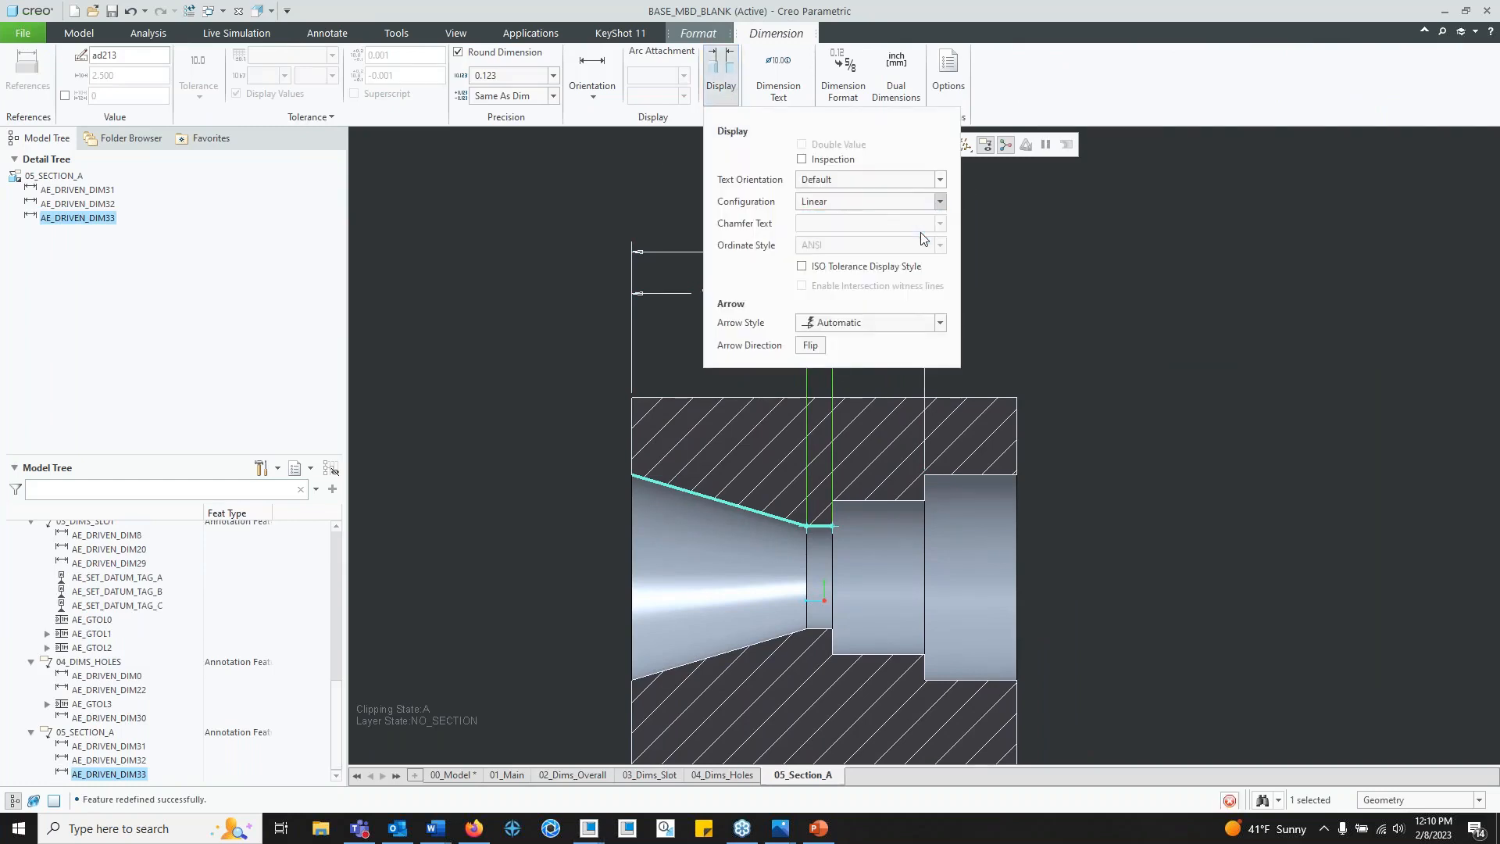
pyautogui.click(1161, 303)
pyautogui.click(874, 301)
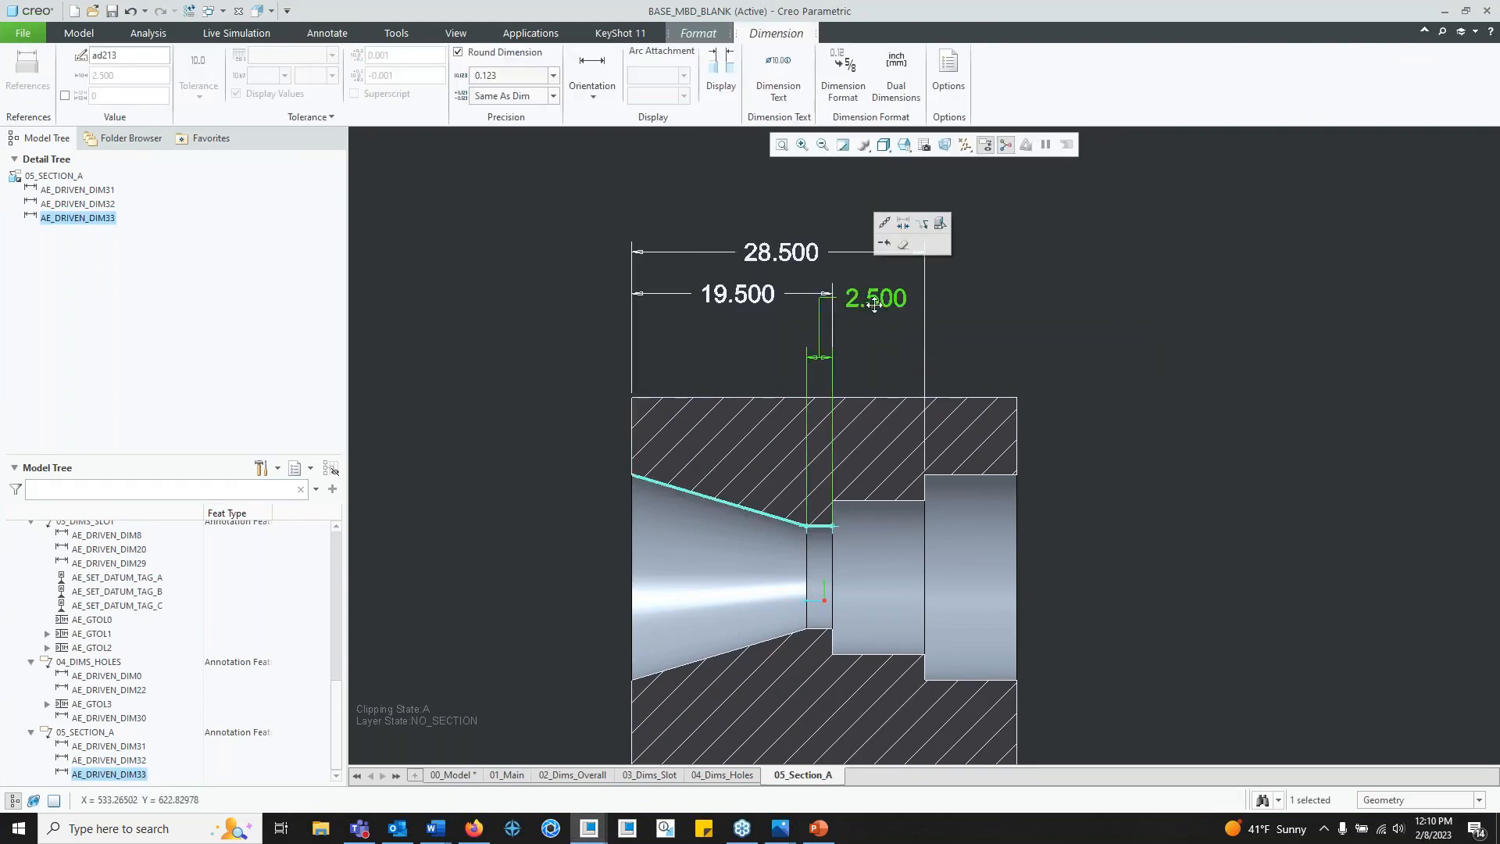
# Step: Move the throat dimension's text toward the tapered end and raise both shoulder dimensions to stack them clear above it
pyautogui.moveTo(874, 304); pyautogui.dragTo(728, 300)
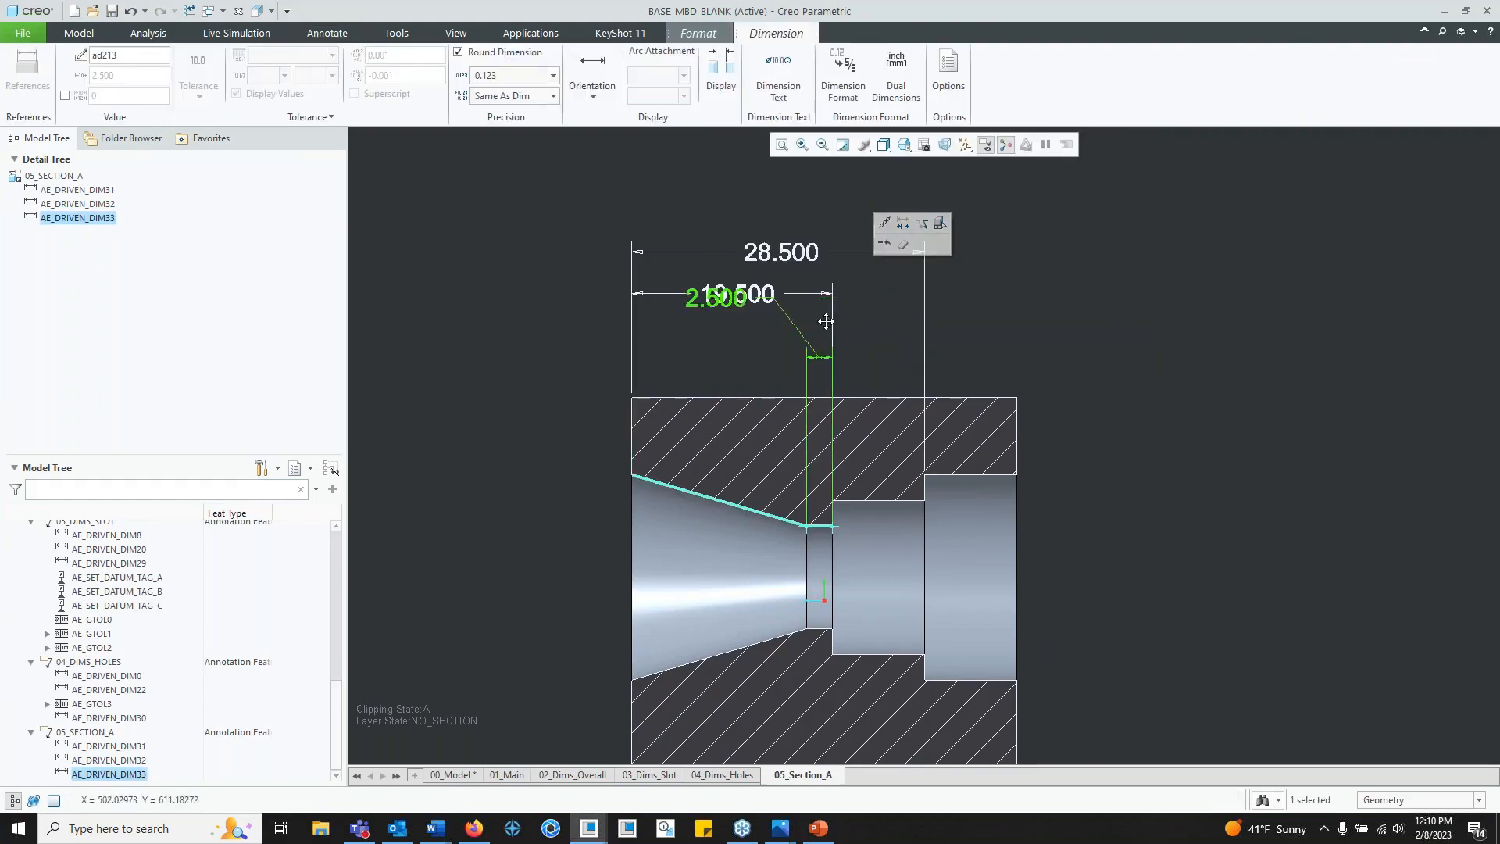
pyautogui.click(794, 252)
pyautogui.moveTo(793, 252); pyautogui.dragTo(791, 192)
pyautogui.click(769, 290)
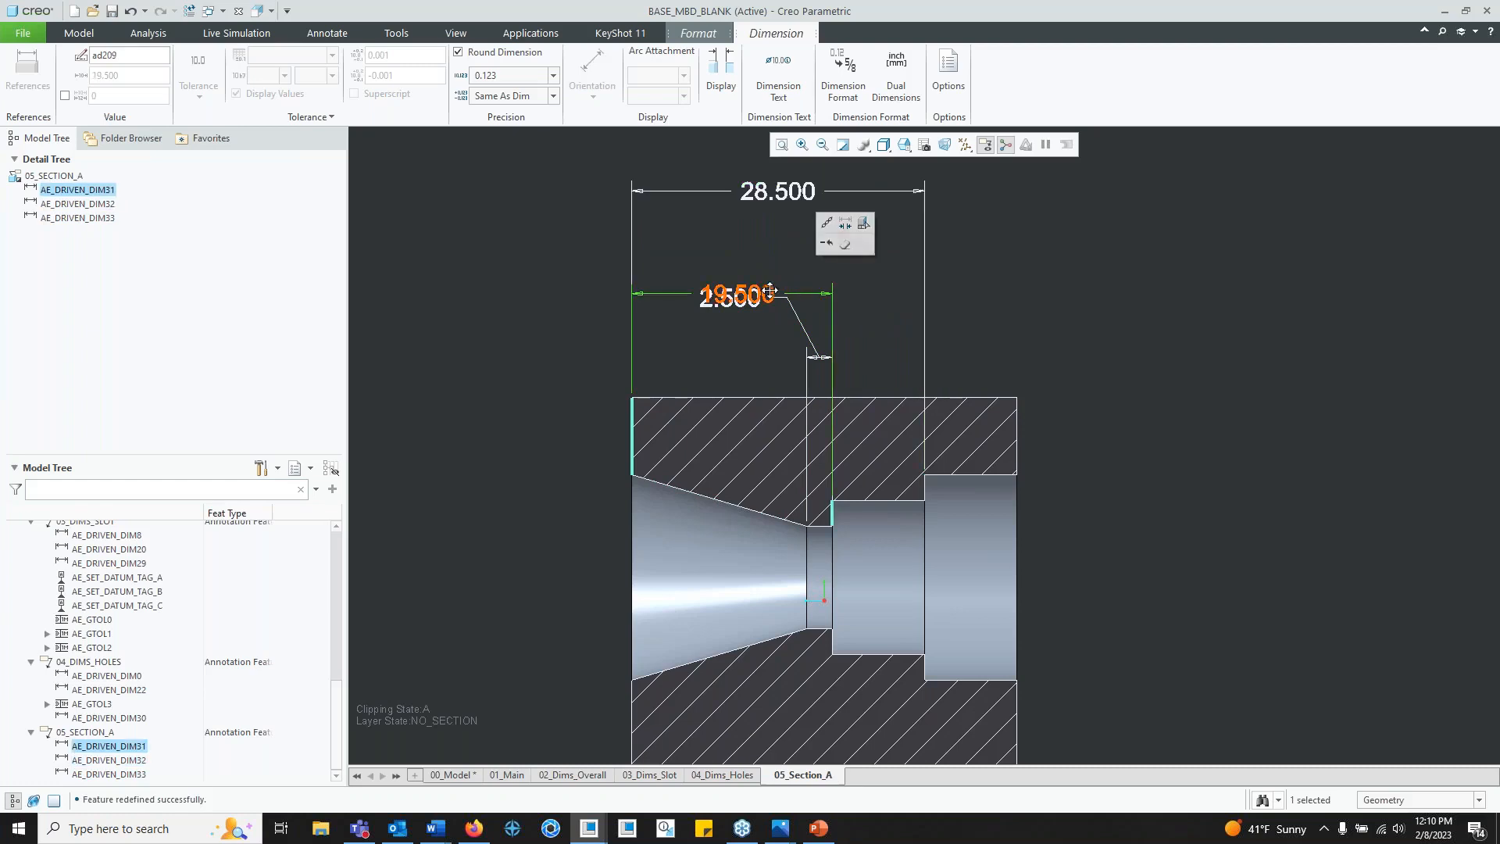
pyautogui.moveTo(769, 290); pyautogui.dragTo(767, 251)
pyautogui.click(872, 322)
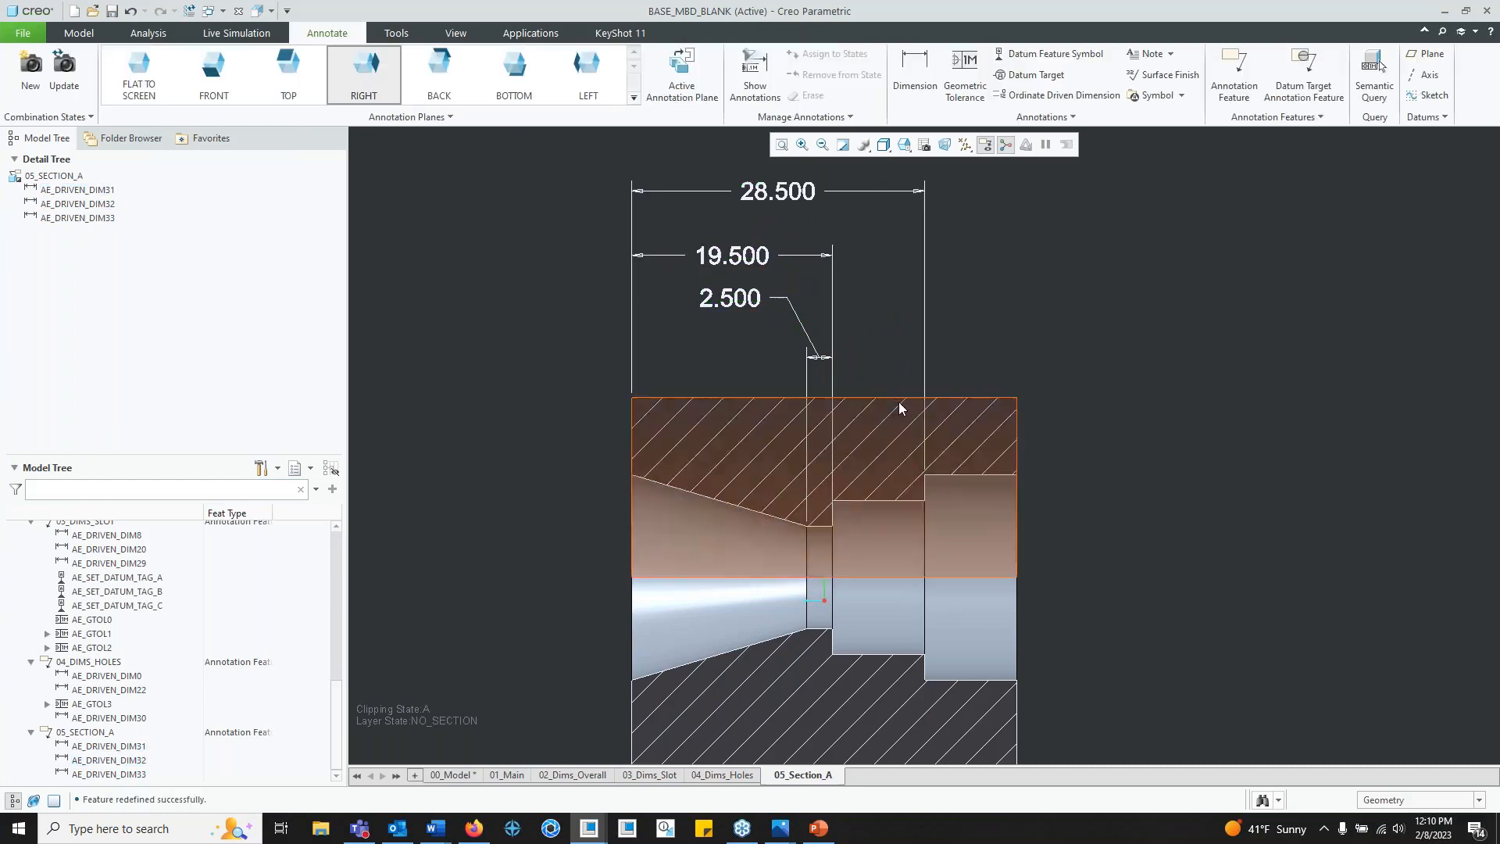
# Step: Set the precision of the two shoulder dimensions above the section to two decimal places (0.12)
pyautogui.click(746, 226)
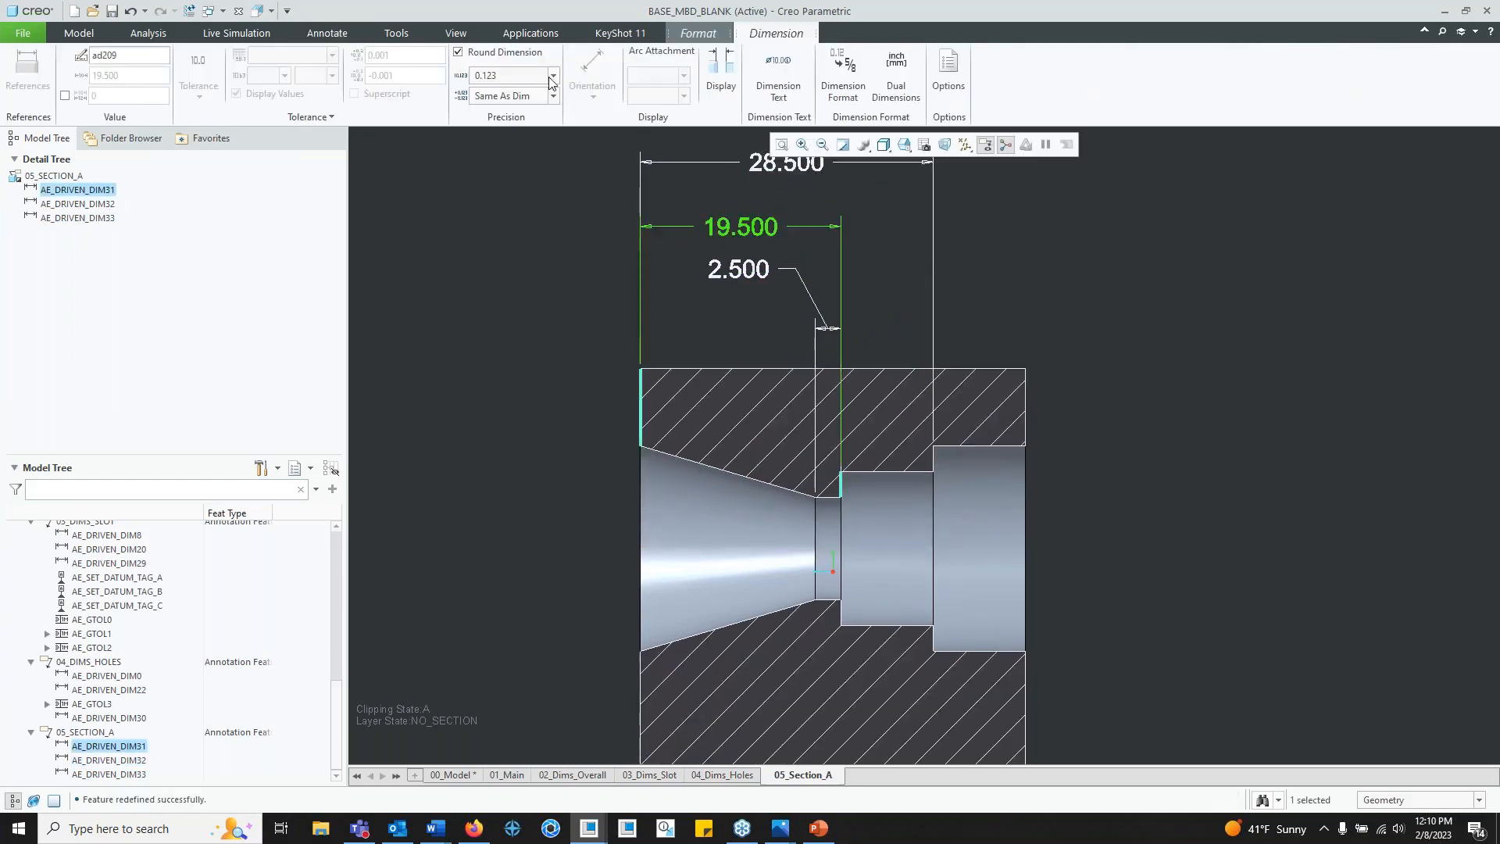
pyautogui.click(552, 76)
pyautogui.click(546, 129)
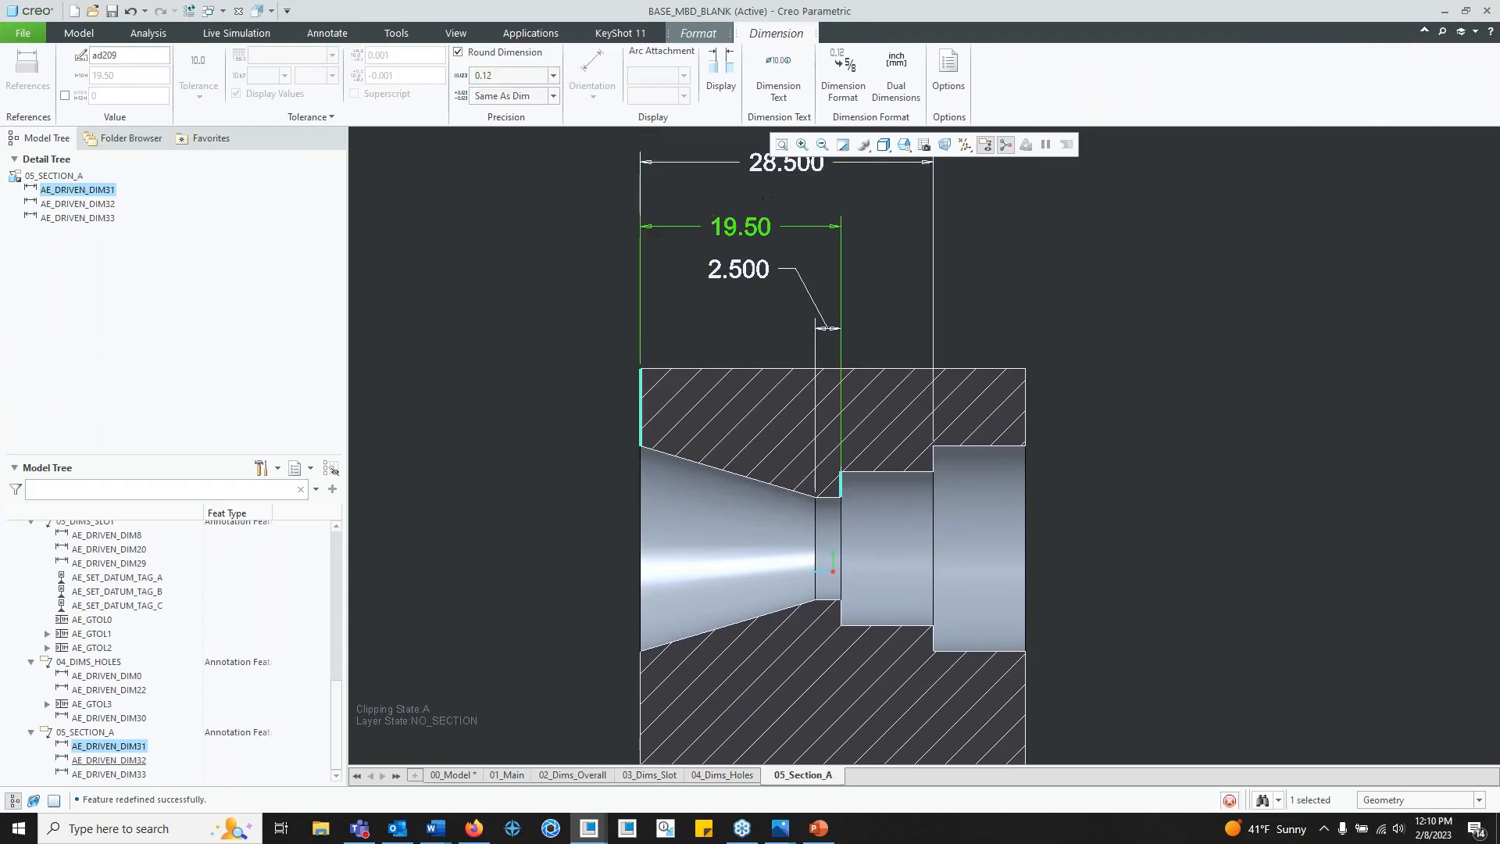
pyautogui.click(777, 164)
pyautogui.click(552, 76)
pyautogui.click(552, 118)
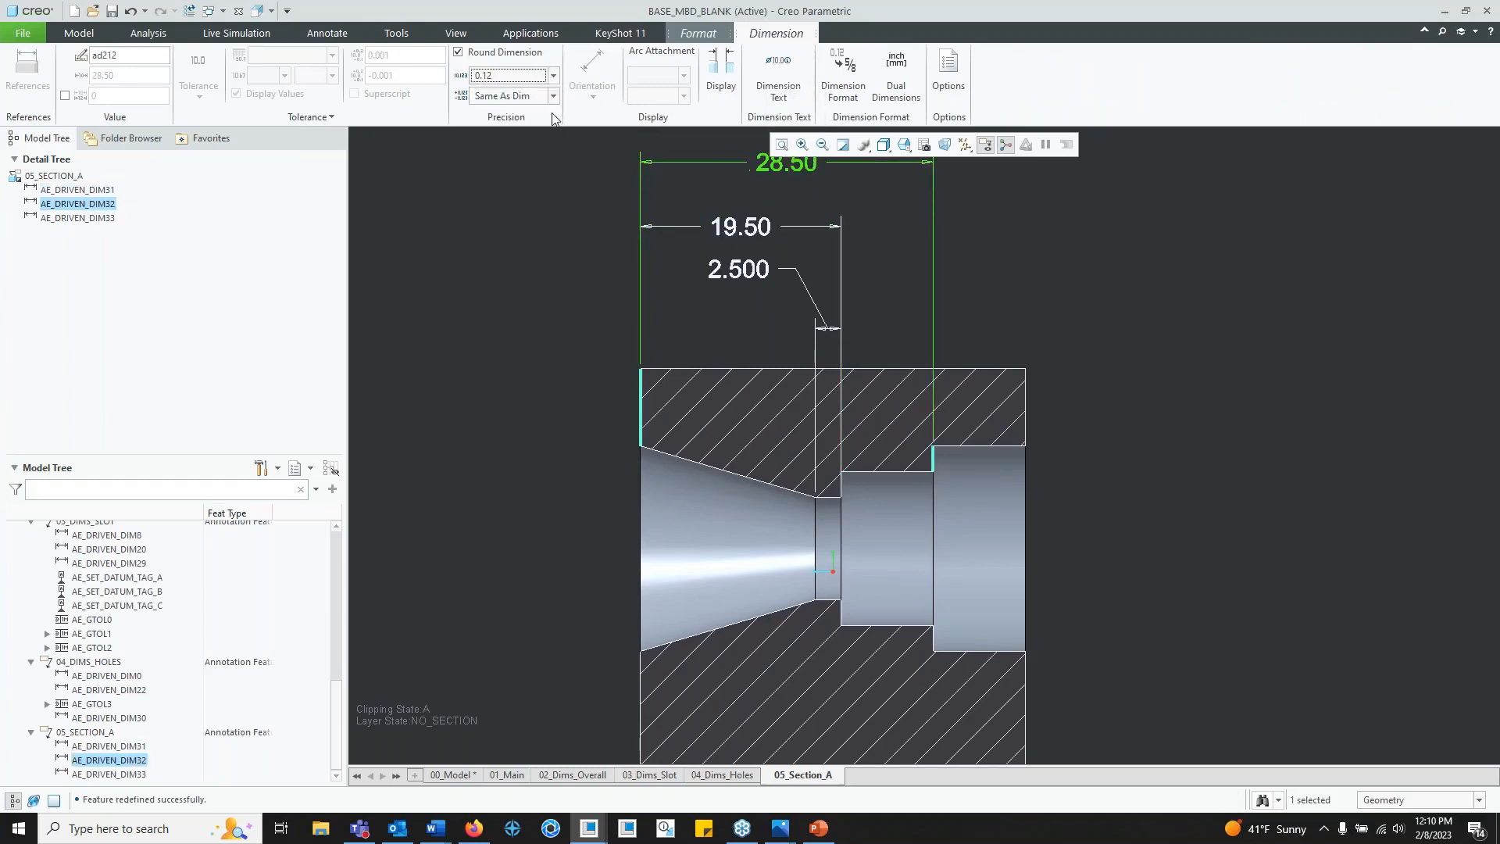
pyautogui.click(851, 364)
pyautogui.scroll(-2, 782, 414)
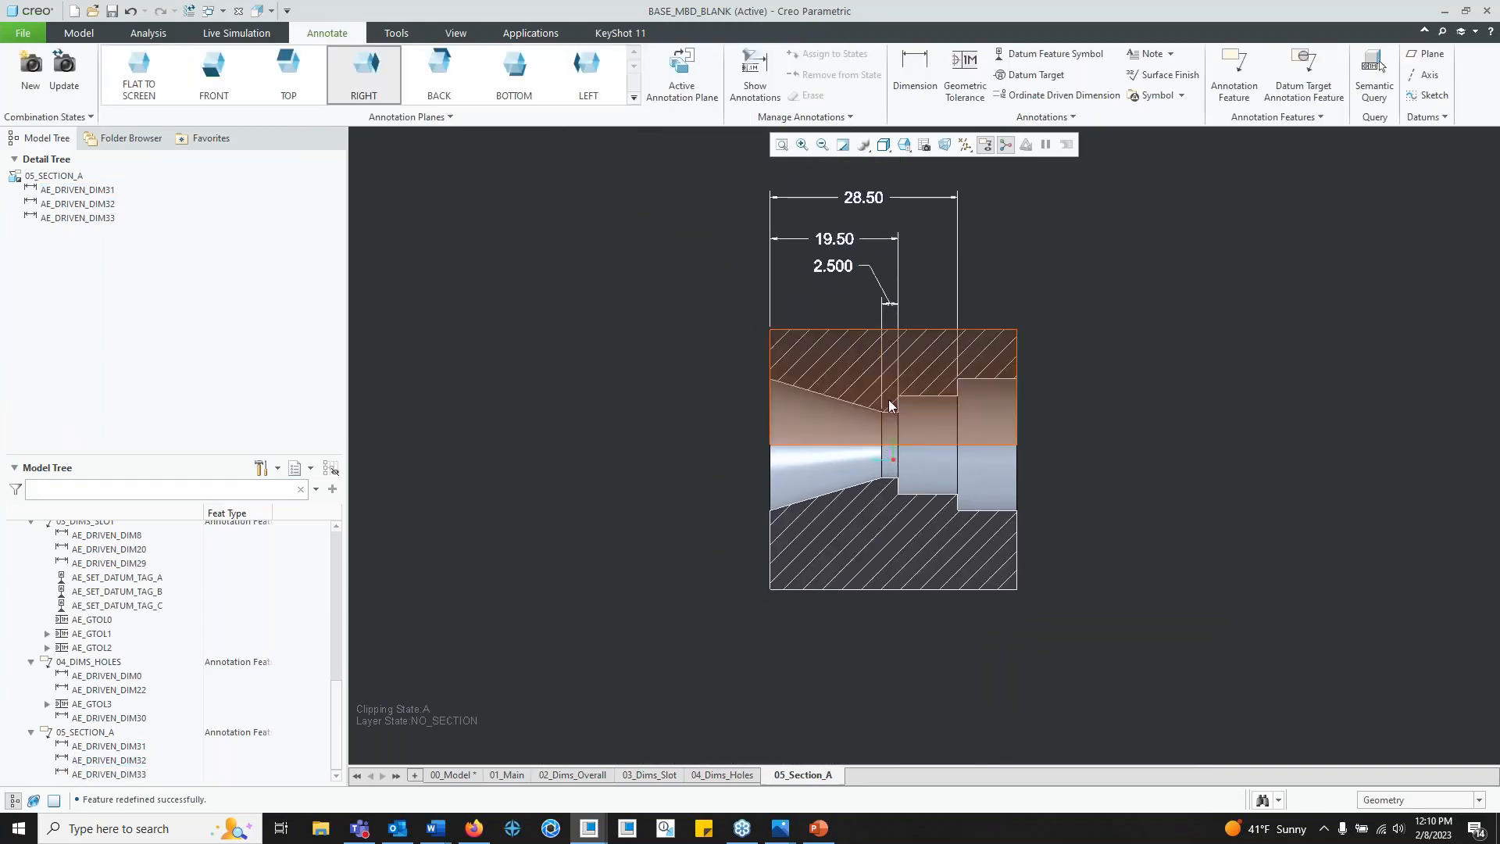
# Step: Show the SLOT cut's driving Ø20.00 taper, Ø15.00 and Ø10.00 diameter dimensions as annotations in the section state
pyautogui.moveTo(758, 389); pyautogui.dragTo(786, 400, button='middle')
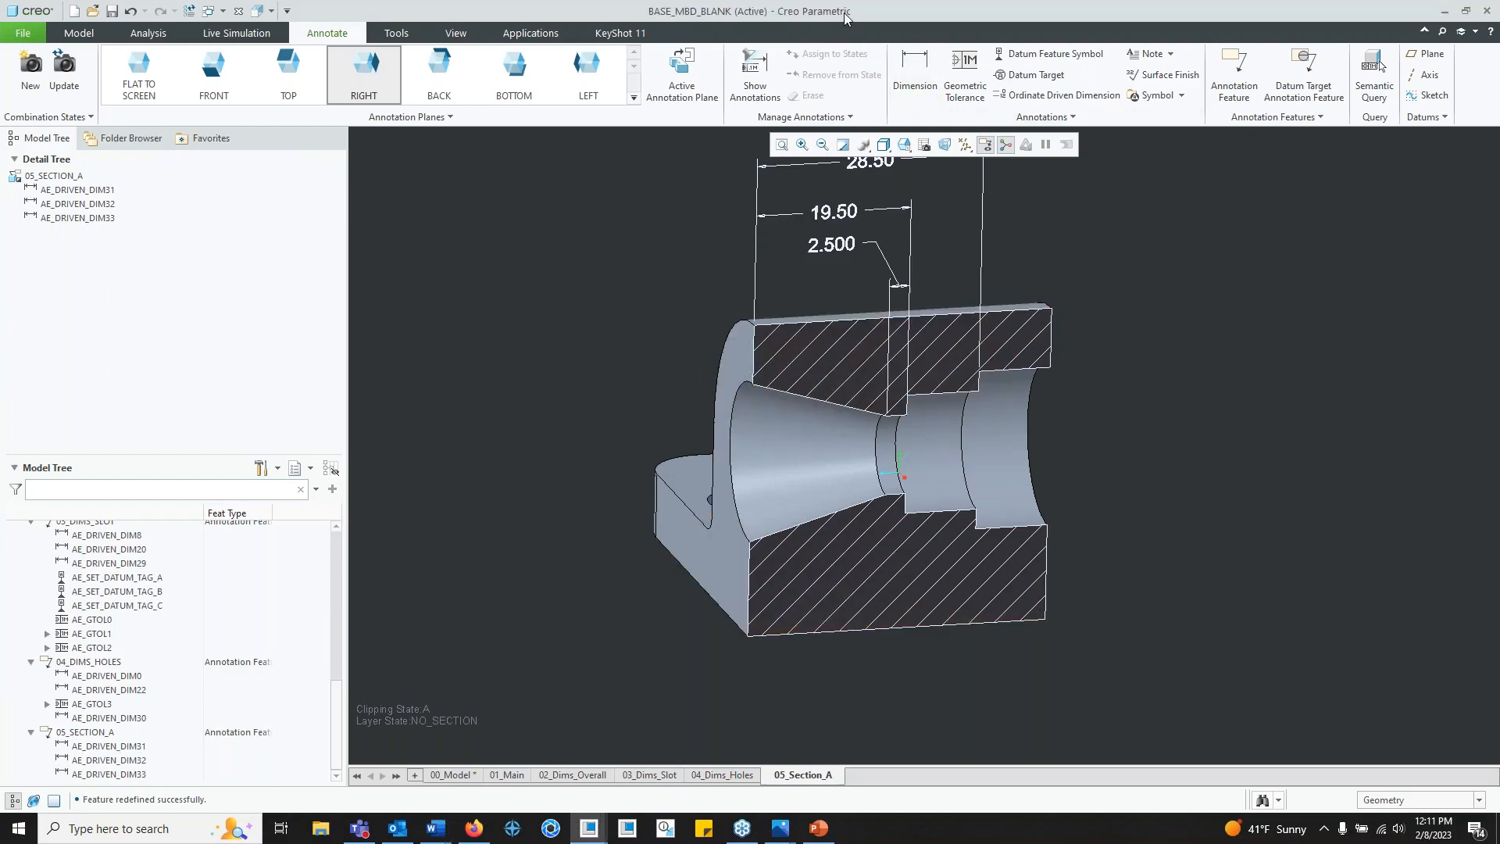
pyautogui.click(777, 99)
pyautogui.moveTo(797, 456); pyautogui.dragTo(860, 464, button='middle')
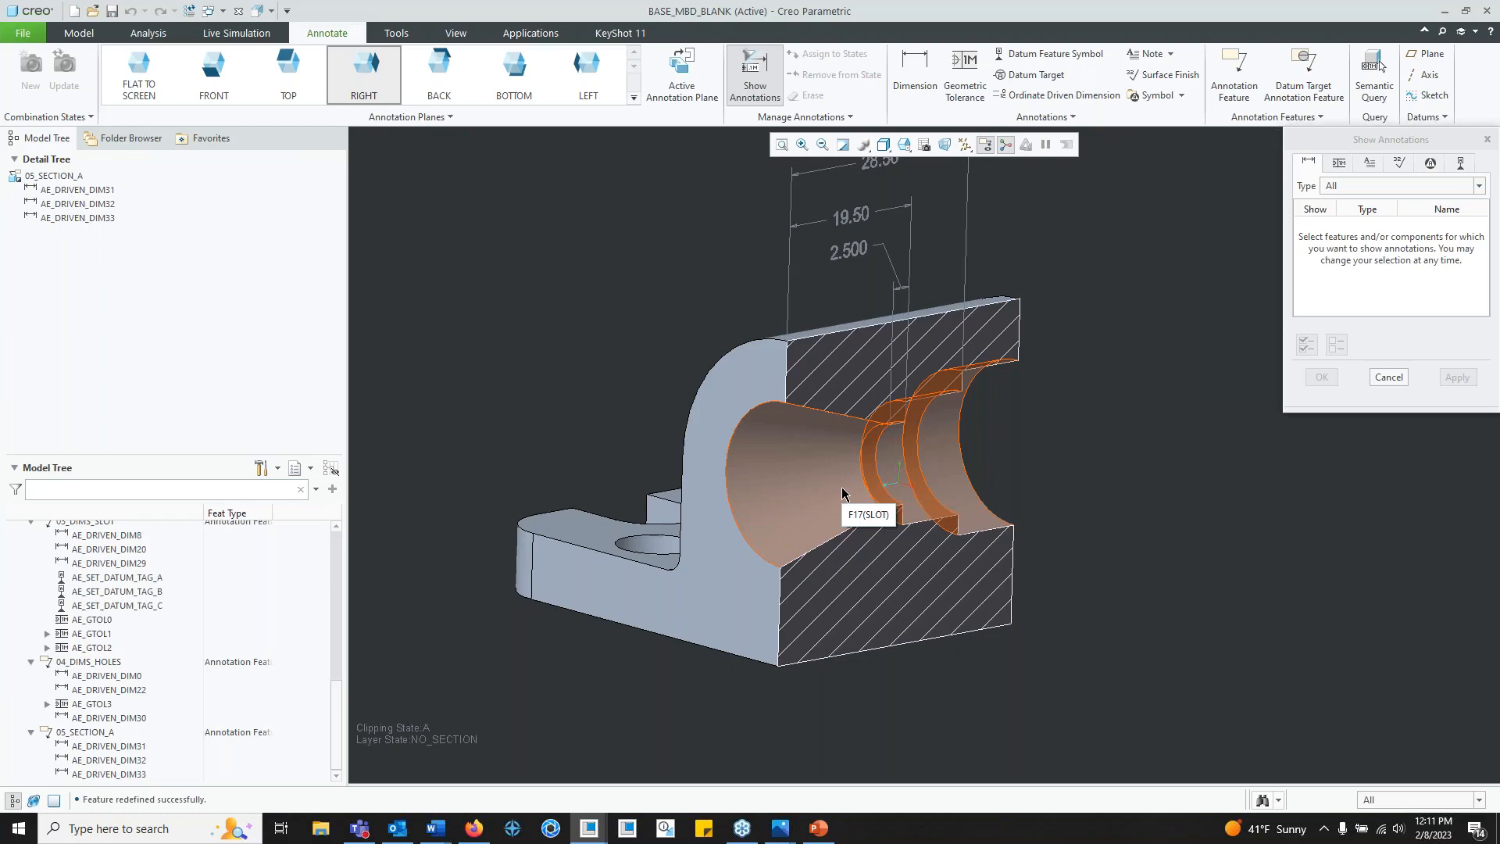
pyautogui.moveTo(864, 510); pyautogui.dragTo(806, 467, button='middle')
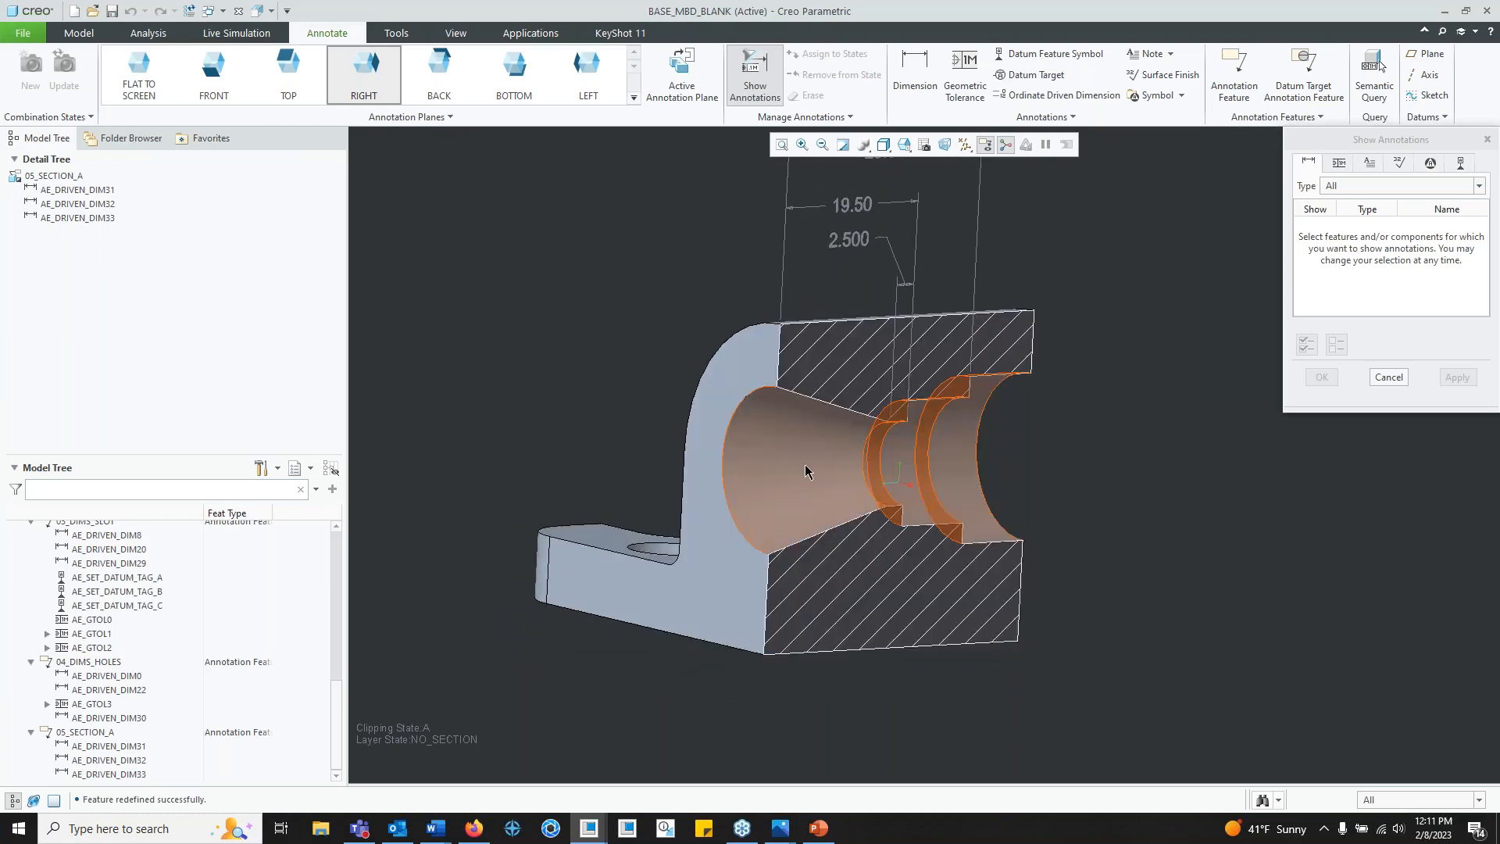
pyautogui.click(805, 467)
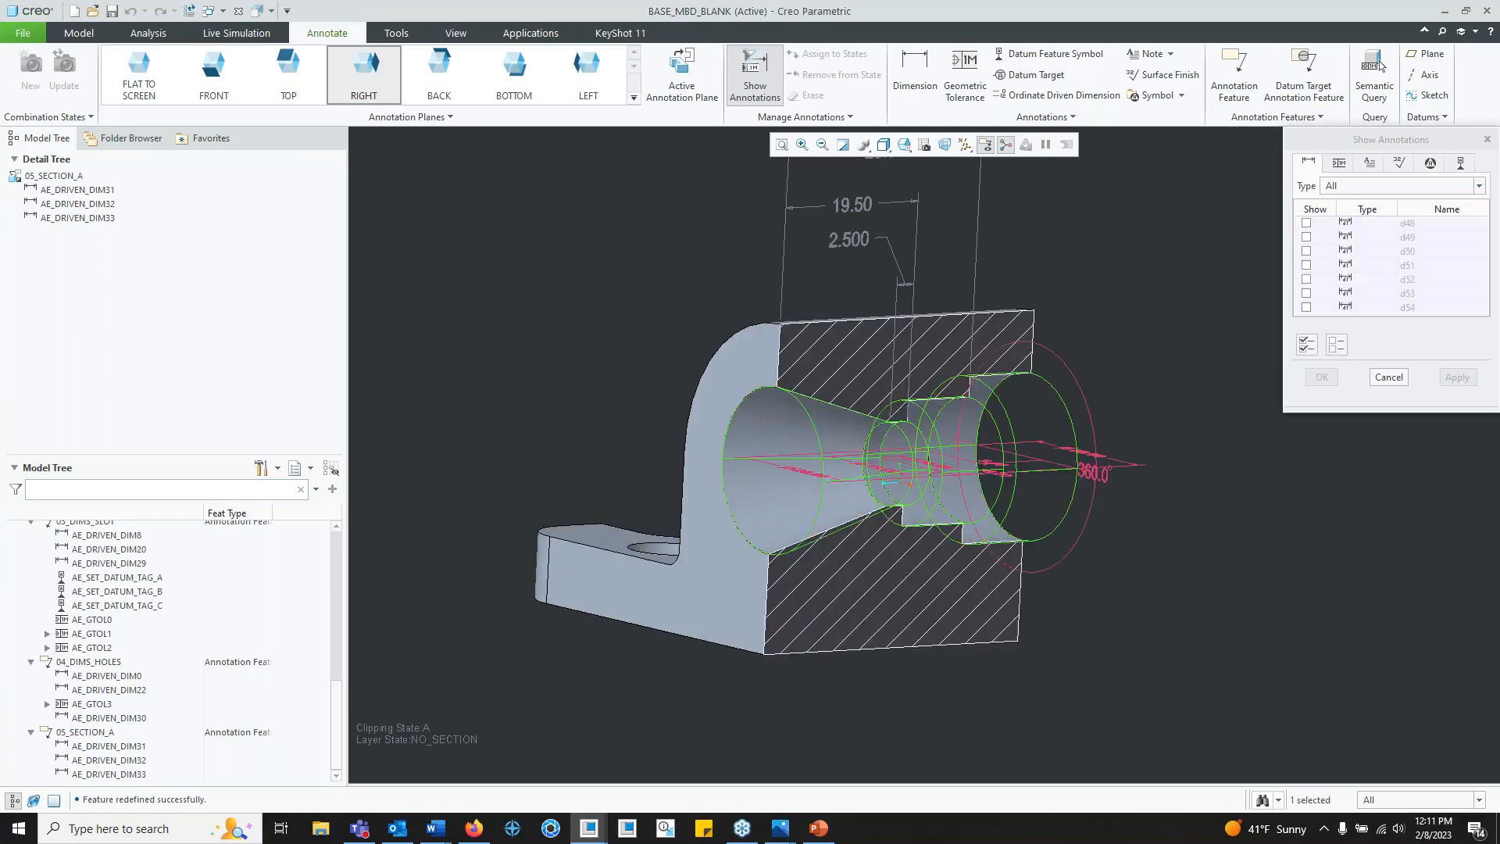
pyautogui.moveTo(805, 467)
pyautogui.mouseDown(button='middle')
pyautogui.moveTo(880, 522)
pyautogui.moveTo(973, 329)
pyautogui.mouseUp(button='middle')
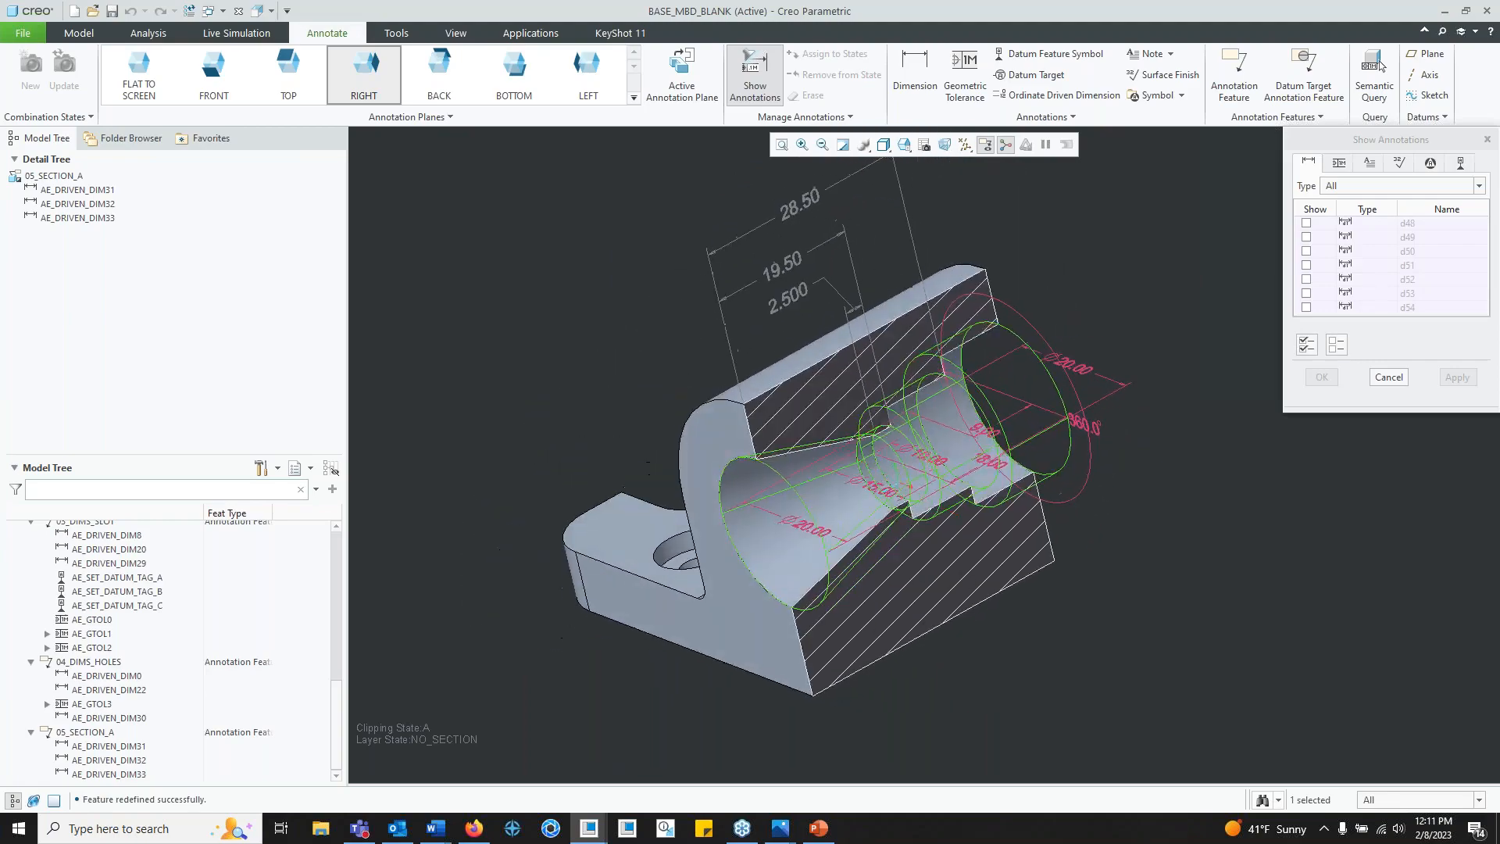
pyautogui.moveTo(969, 435)
pyautogui.mouseDown(button='middle')
pyautogui.moveTo(910, 471)
pyautogui.moveTo(965, 461)
pyautogui.moveTo(978, 434)
pyautogui.mouseUp(button='middle')
pyautogui.scroll(-3, 965, 461)
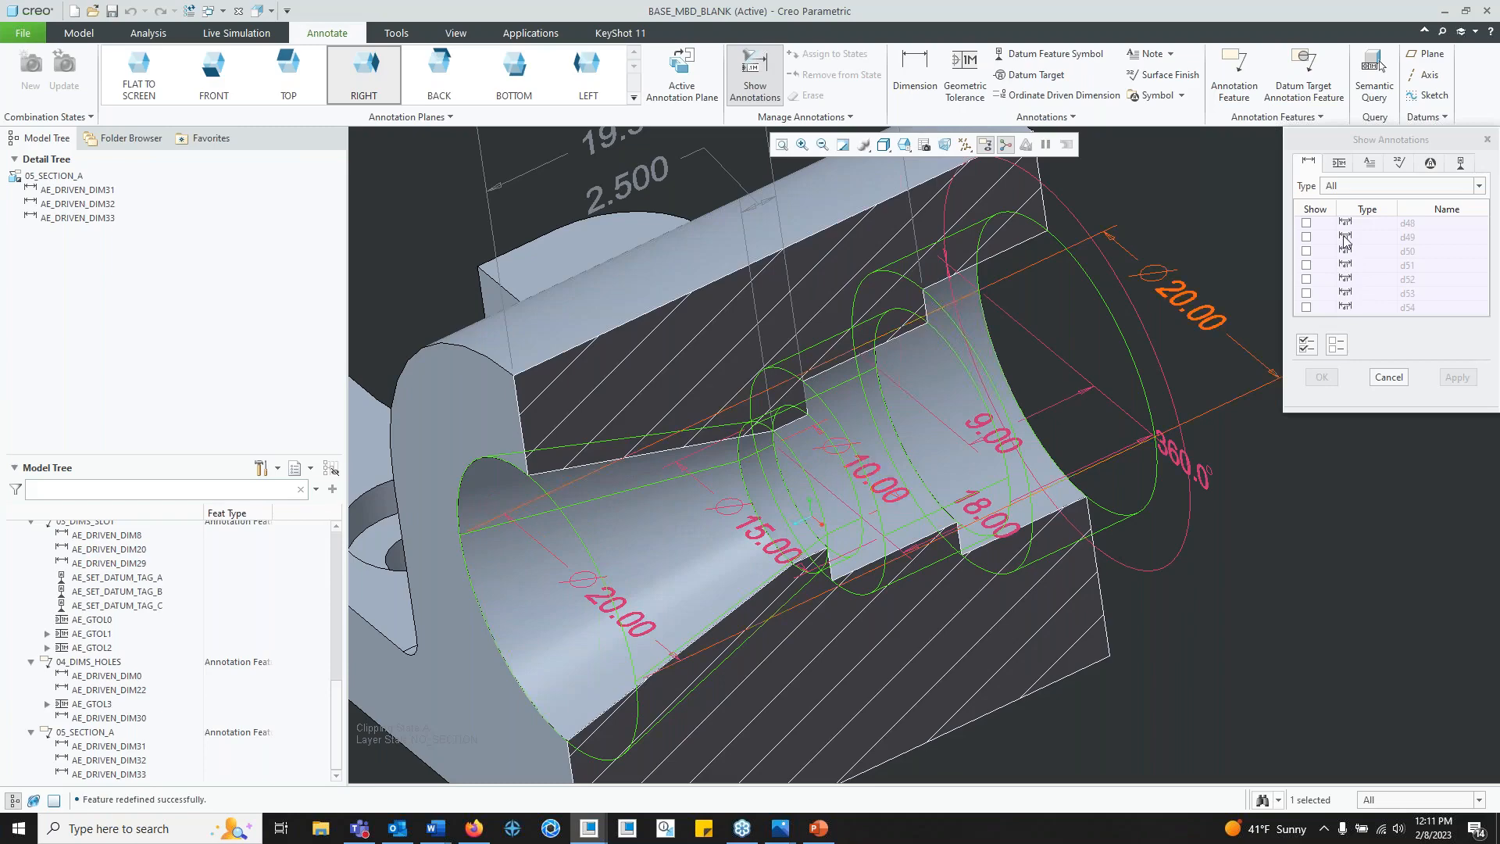
pyautogui.click(631, 623)
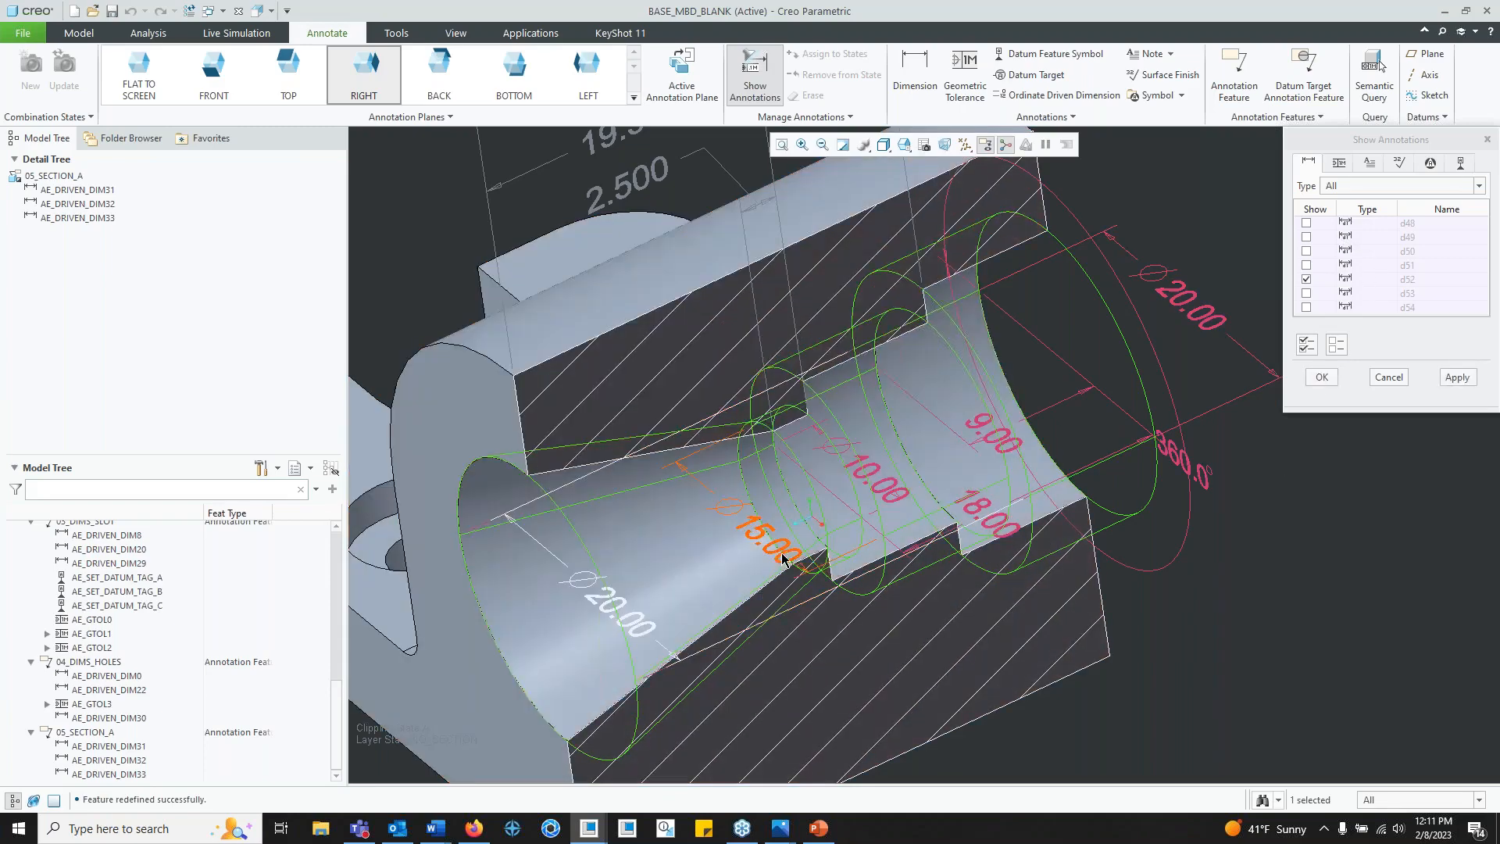
pyautogui.click(774, 551)
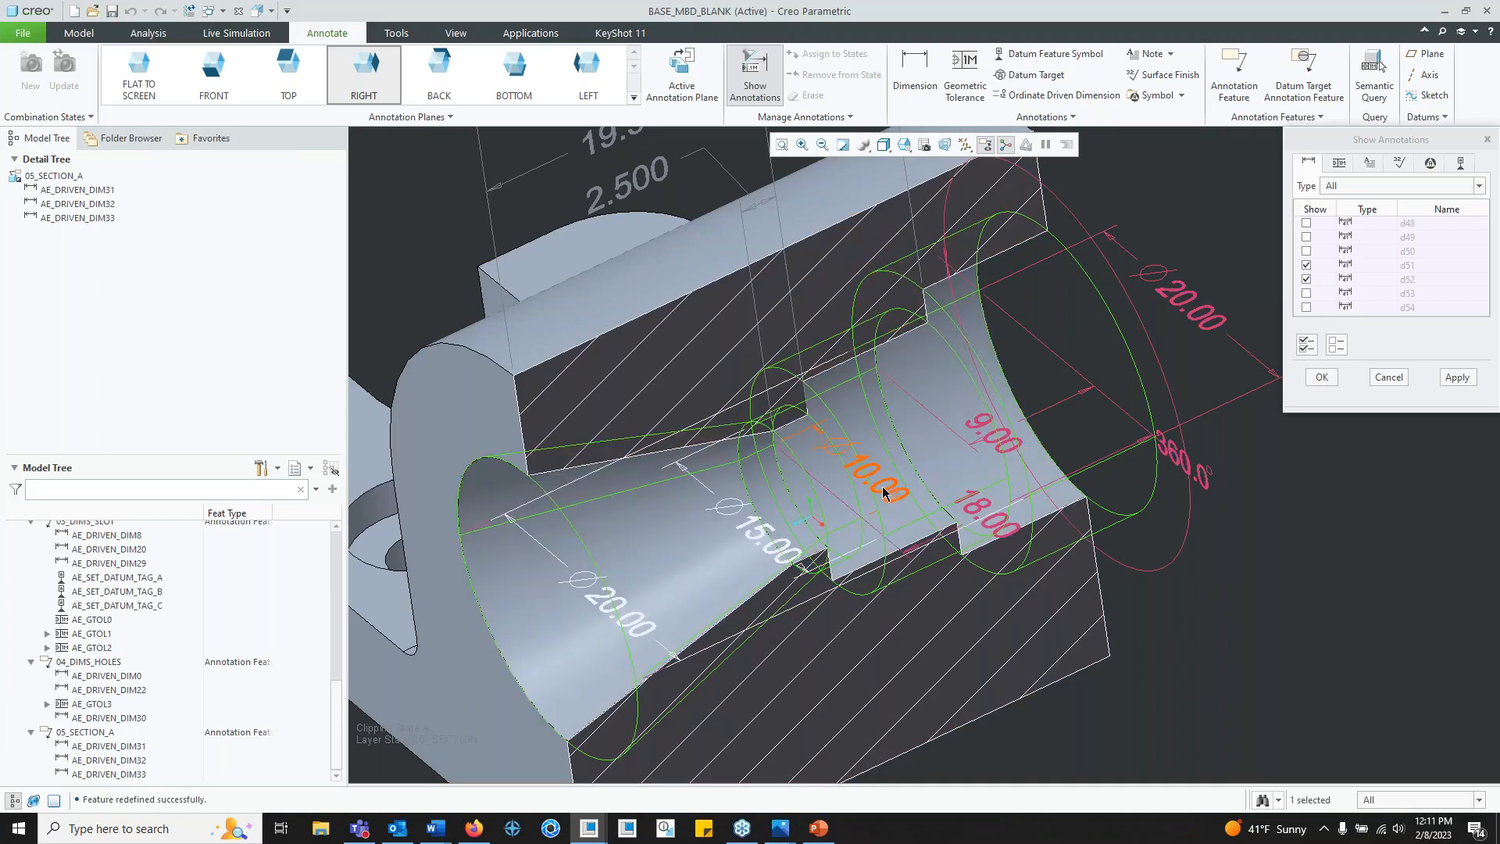
pyautogui.click(885, 491)
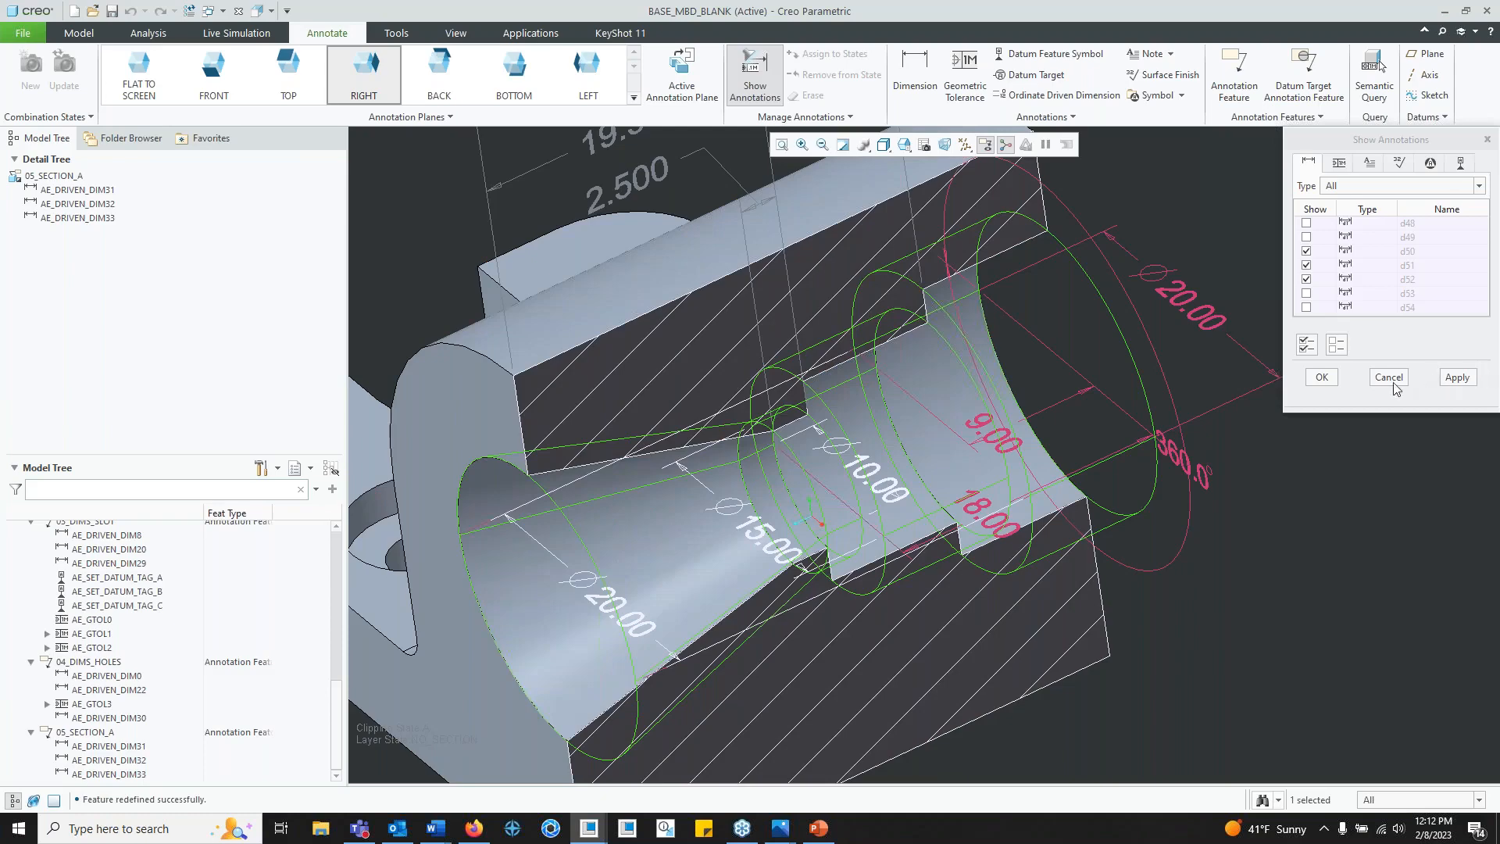
pyautogui.click(1322, 378)
# Step: Move the three diameter dimensions together out of the bore, past its tapered end
pyautogui.moveTo(857, 485)
pyautogui.mouseDown(button='middle')
pyautogui.moveTo(934, 461)
pyautogui.moveTo(947, 475)
pyautogui.mouseUp(button='middle')
pyautogui.scroll(4, 857, 487)
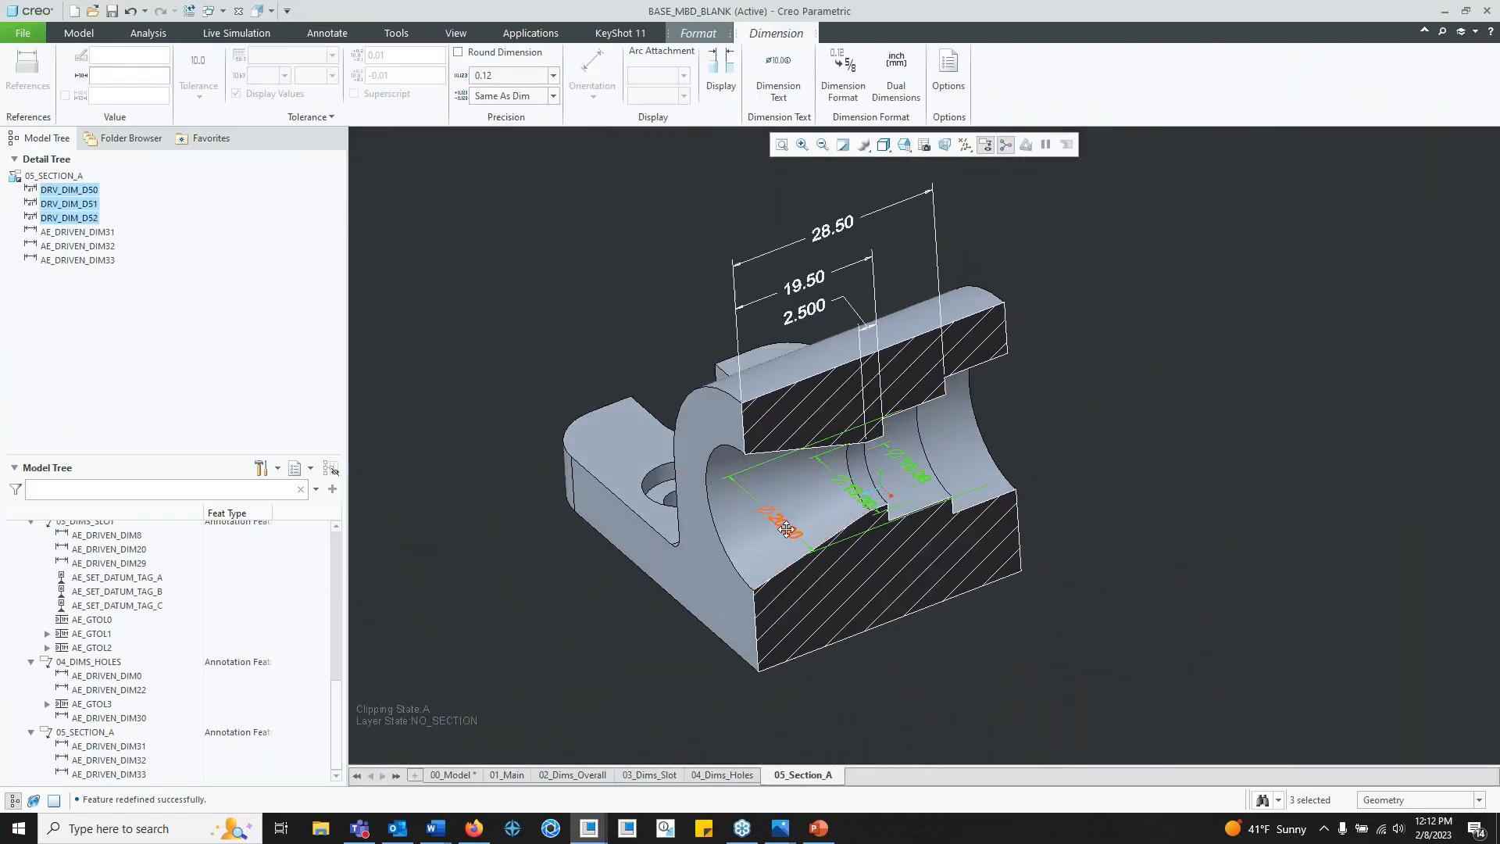
pyautogui.moveTo(860, 496); pyautogui.dragTo(699, 561)
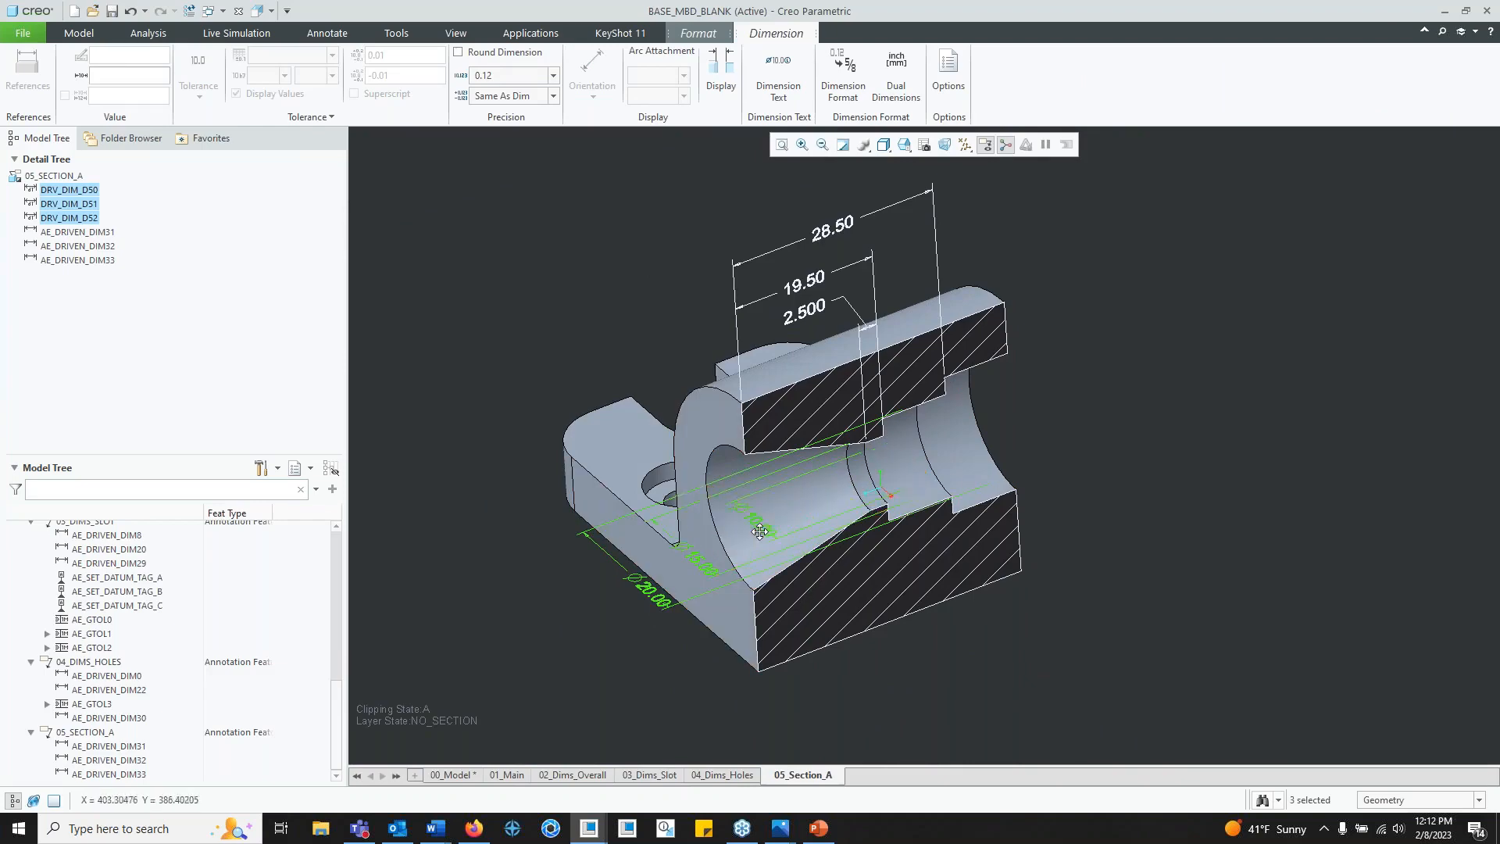
pyautogui.moveTo(740, 540); pyautogui.dragTo(791, 545, button='middle')
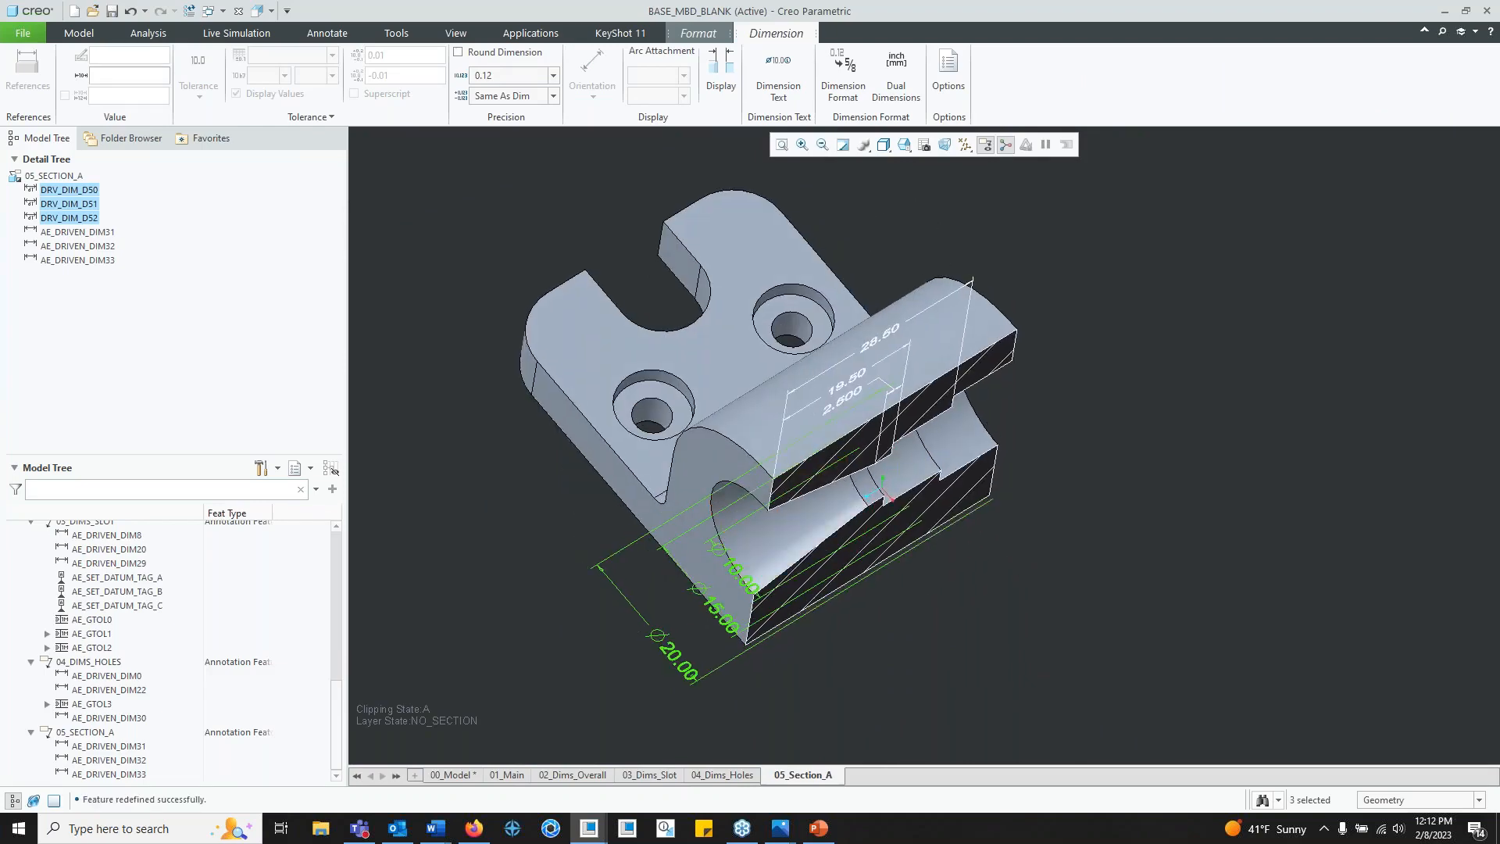
# Step: Move the three selected diameter dimensions to the SECTION_A datum plane
pyautogui.moveTo(954, 469)
pyautogui.mouseDown(button='middle')
pyautogui.moveTo(959, 485)
pyautogui.moveTo(984, 418)
pyautogui.mouseUp(button='middle')
pyautogui.rightClick(732, 598)
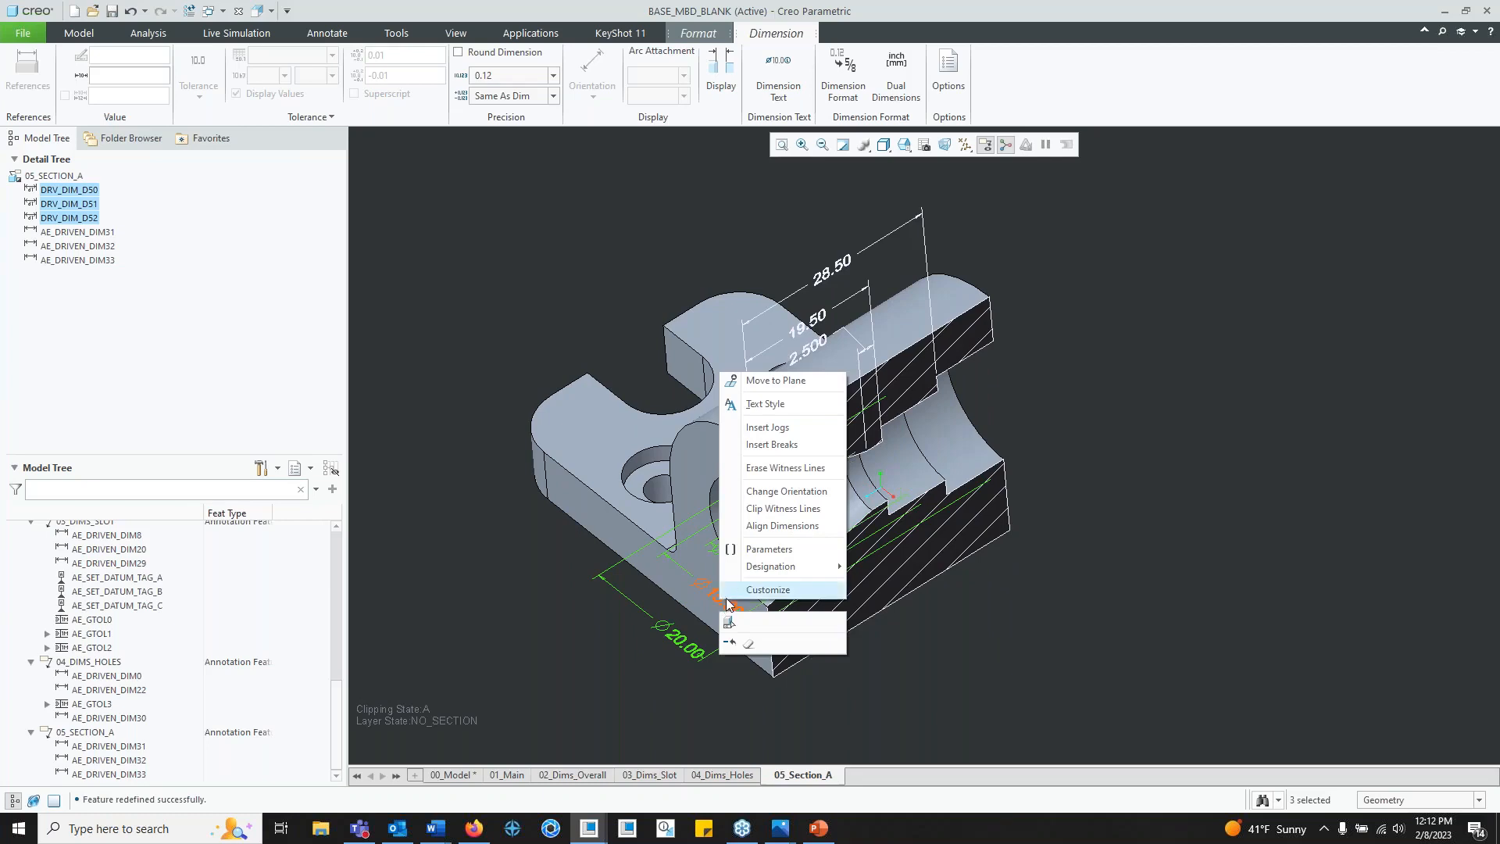
pyautogui.click(776, 381)
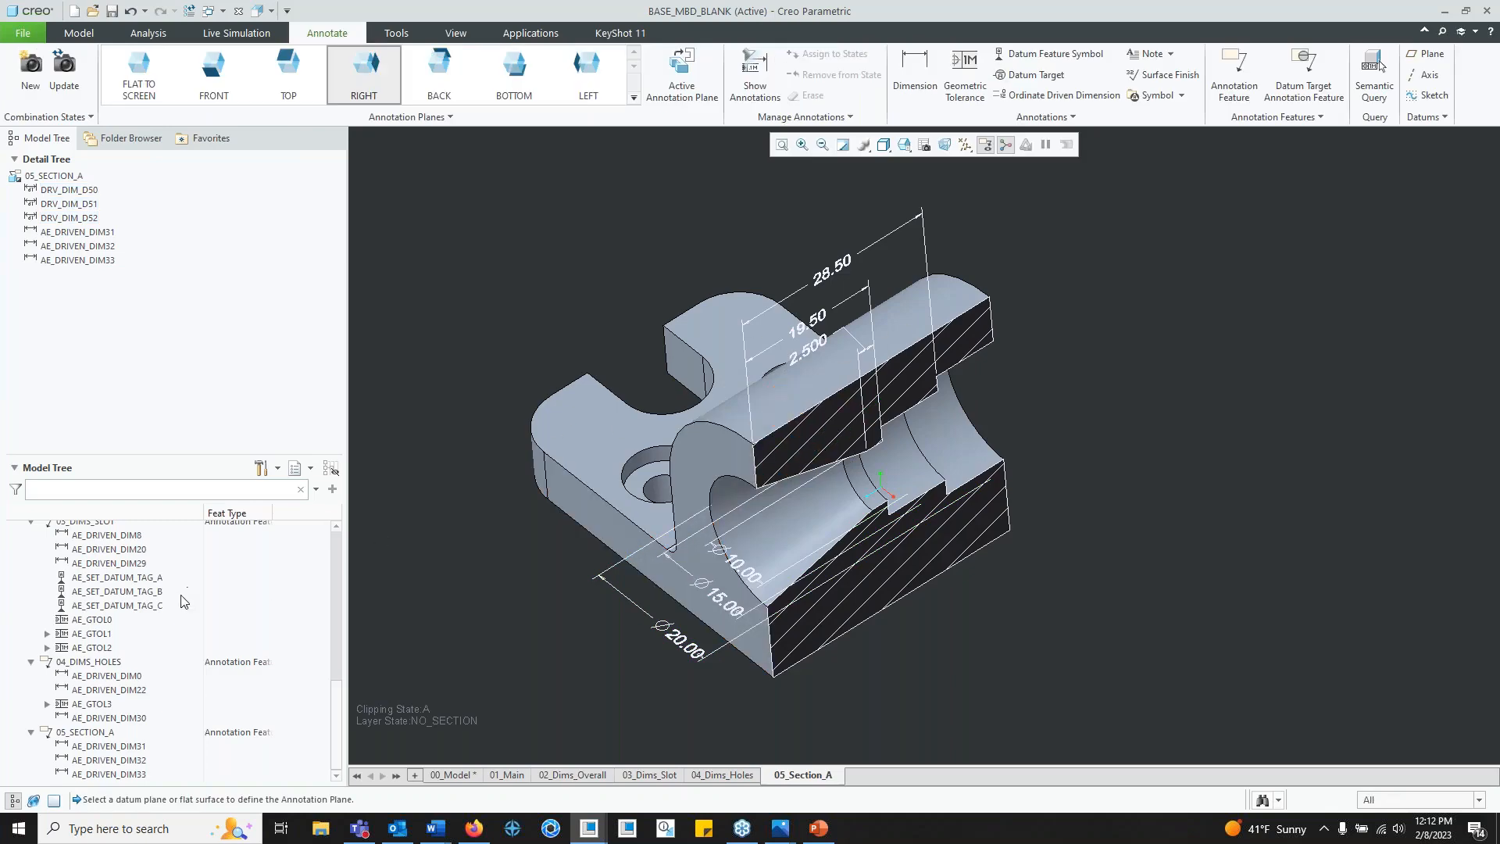
pyautogui.scroll(6, 161, 607)
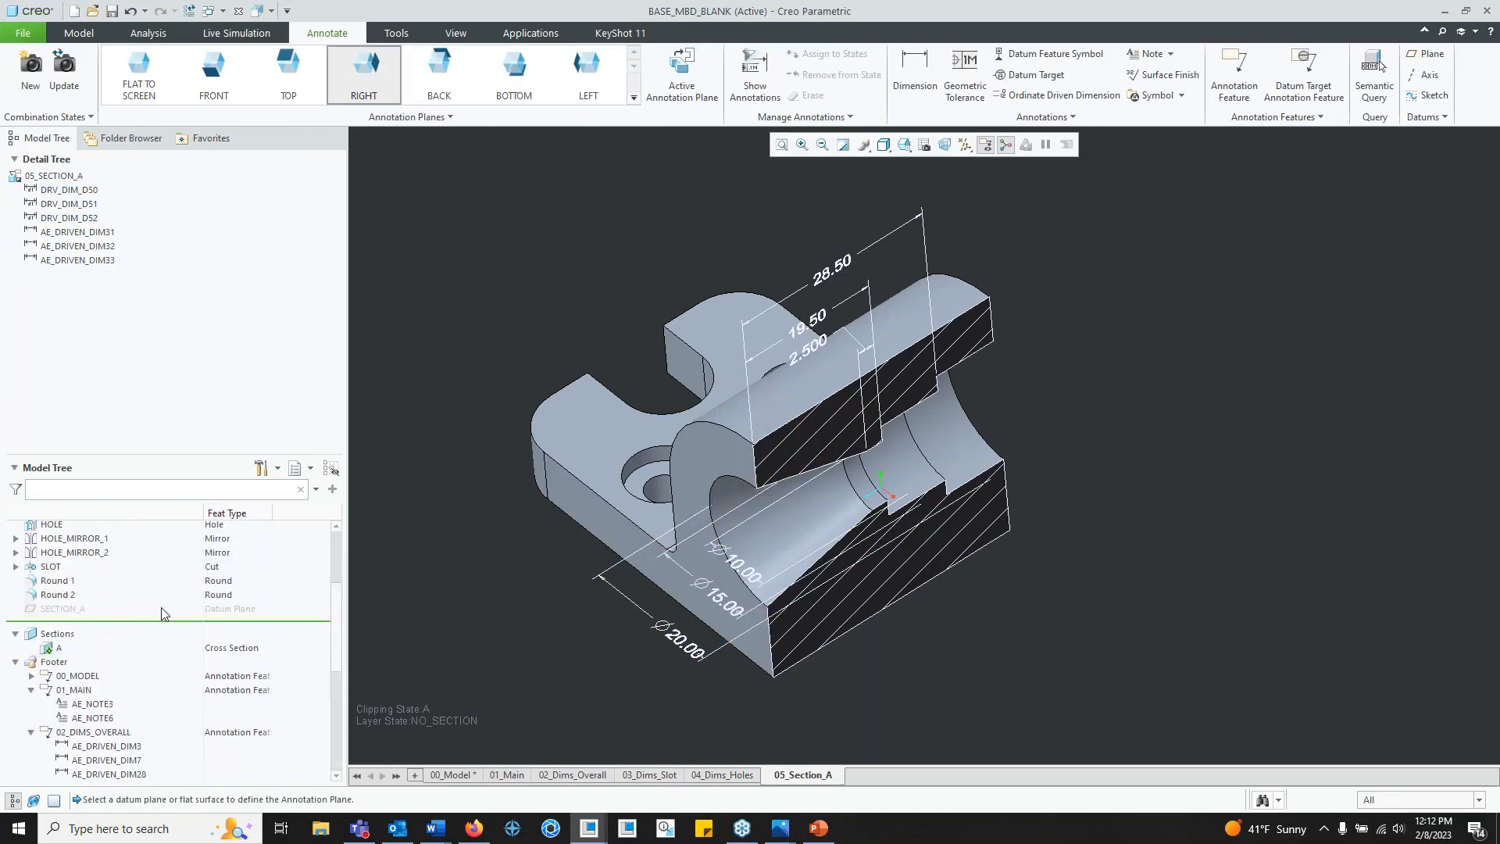
pyautogui.click(63, 608)
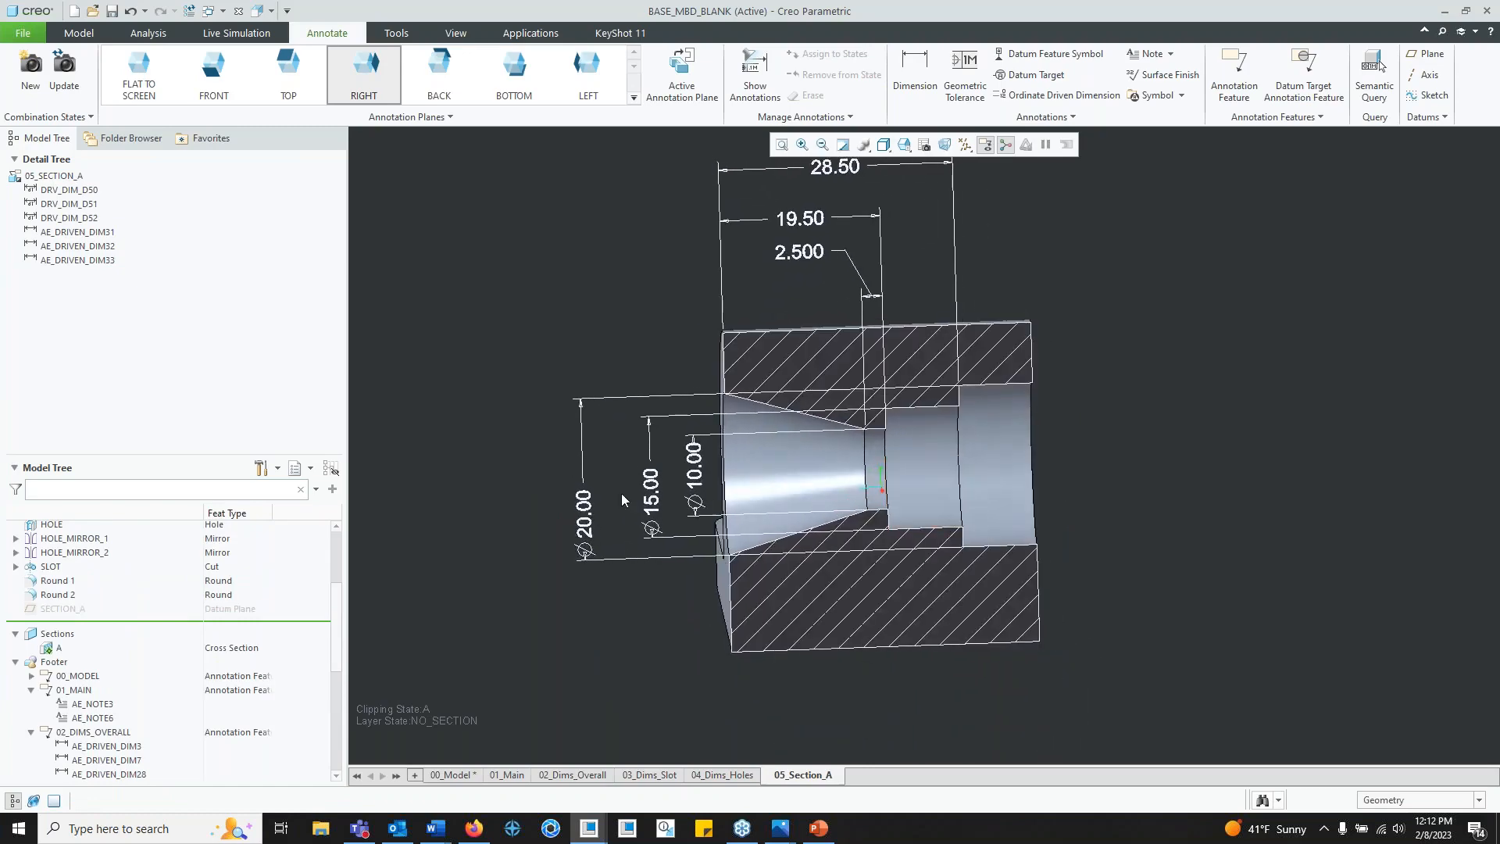
# Step: Place the Ø20.00, Ø15.00 and Ø10.00 dimensions farther out from the part's tapered end face, side by side
pyautogui.click(598, 519)
pyautogui.moveTo(584, 493); pyautogui.dragTo(529, 492)
pyautogui.moveTo(651, 510); pyautogui.dragTo(588, 490)
pyautogui.click(694, 480)
pyautogui.moveTo(694, 480); pyautogui.dragTo(640, 483)
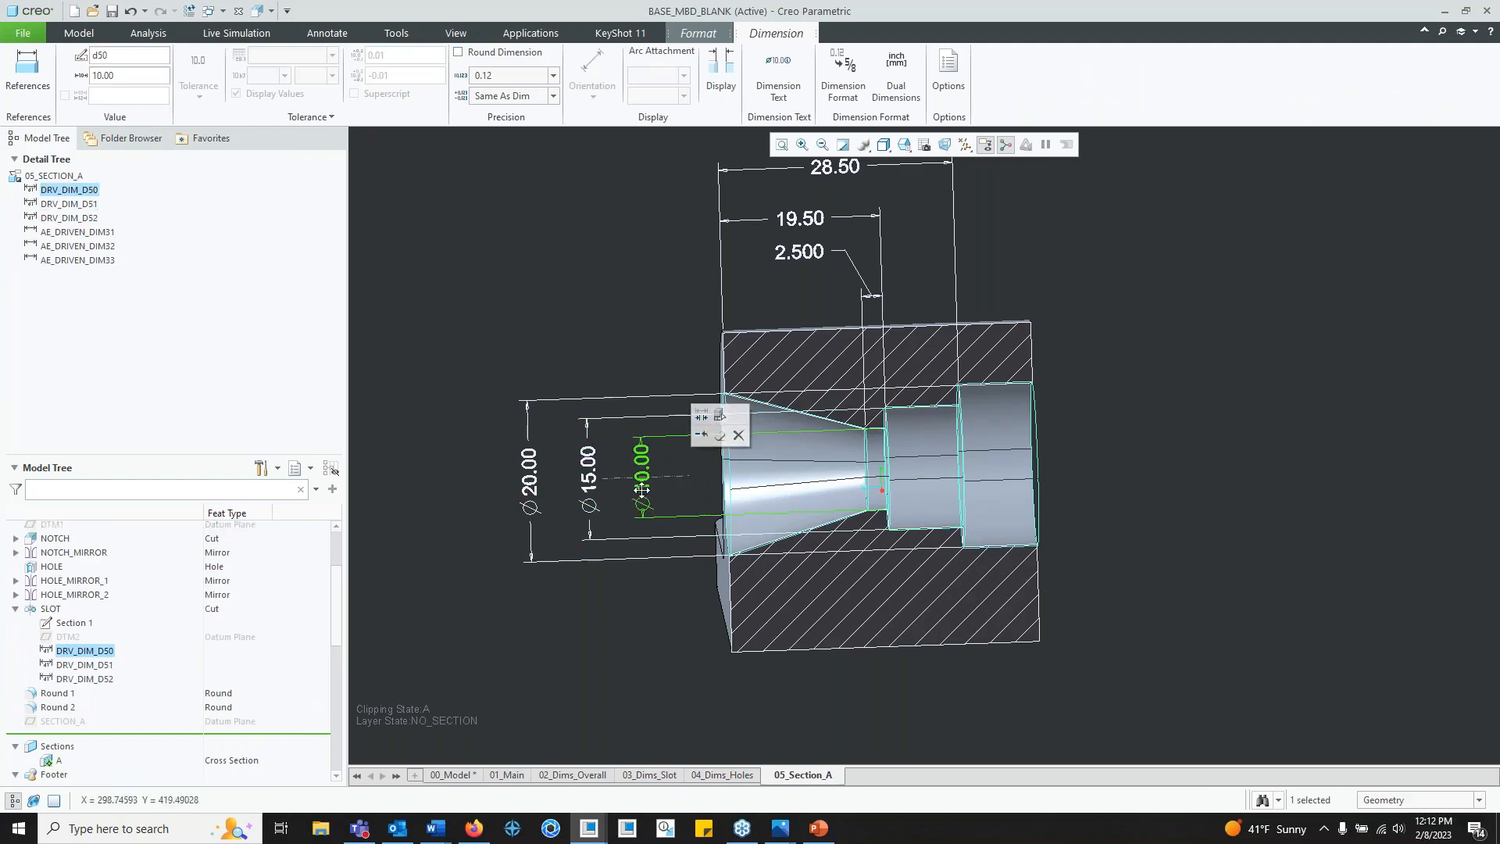
# Step: Set the text rotation of the three diameter dimensions to 270, with SECTION_A as their annotation plane
pyautogui.click(532, 494)
pyautogui.keyDown('ctrl'); pyautogui.click(590, 481); pyautogui.keyUp('ctrl')
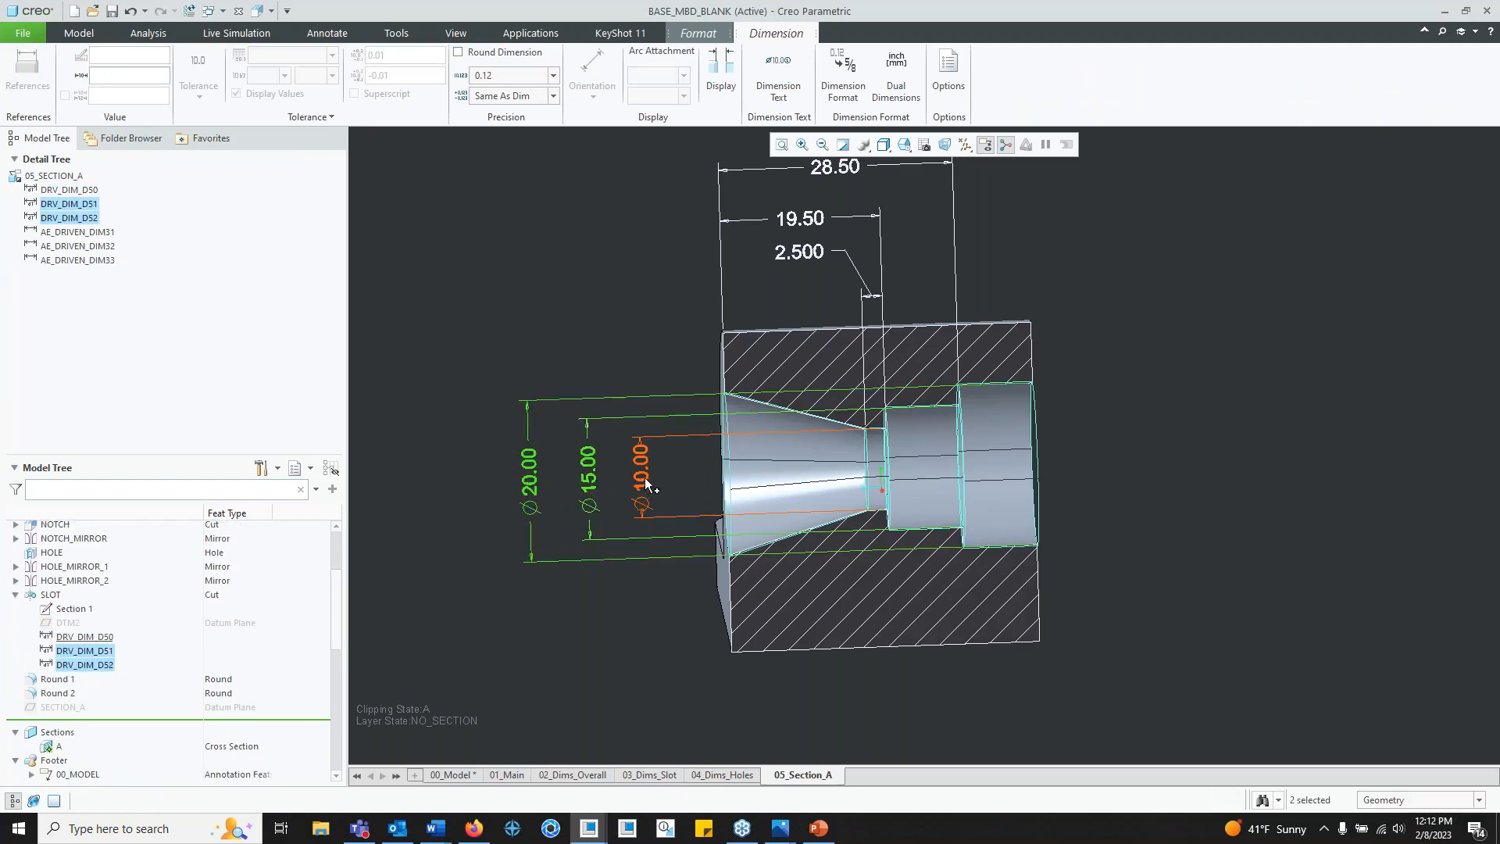
pyautogui.keyDown('ctrl'); pyautogui.click(643, 477); pyautogui.keyUp('ctrl')
pyautogui.rightClick(642, 483)
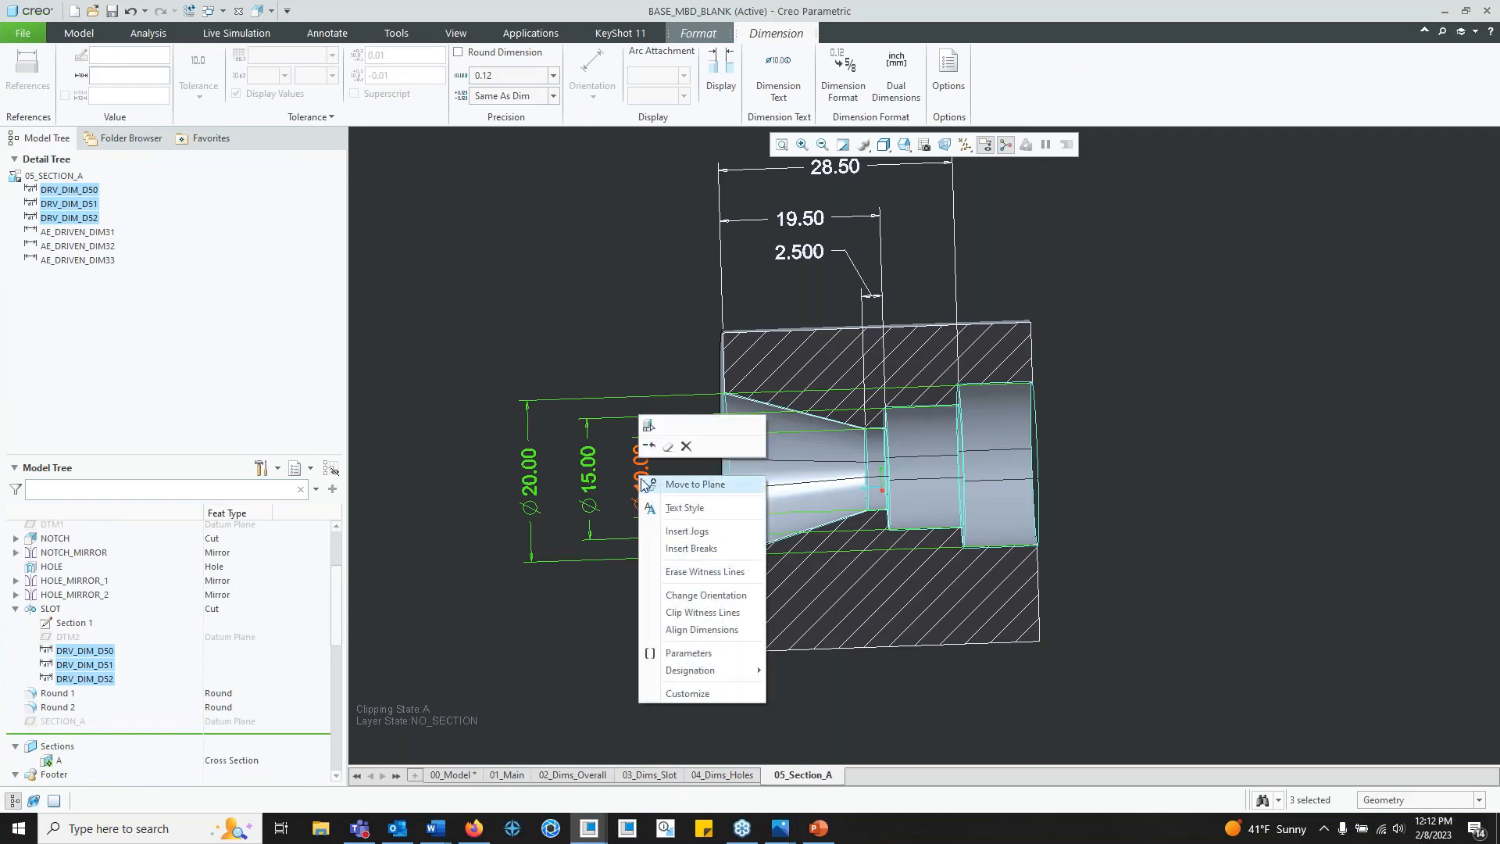
pyautogui.click(706, 595)
pyautogui.click(1416, 376)
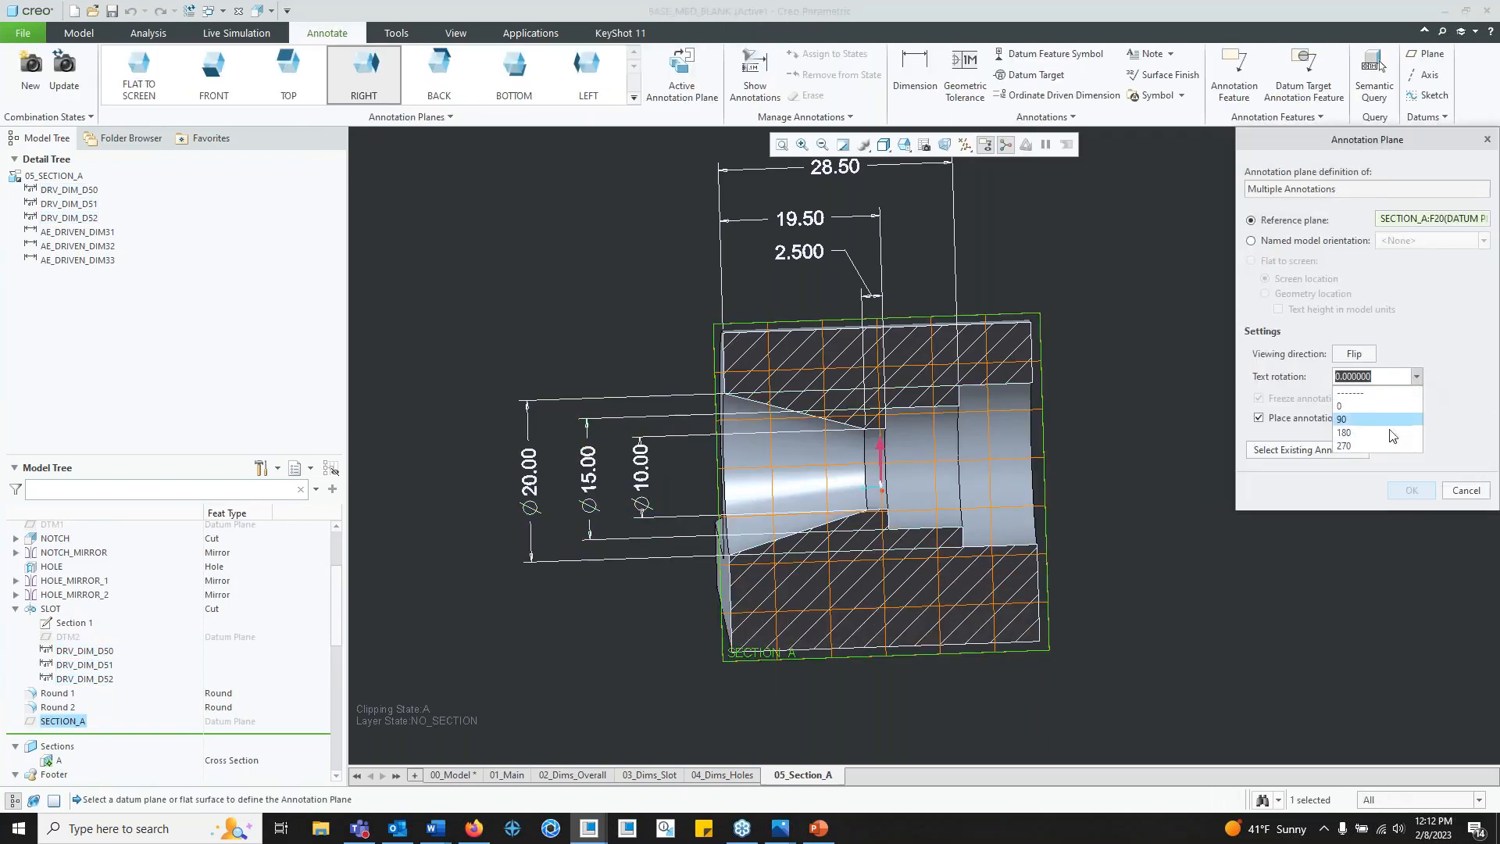
pyautogui.click(1370, 445)
pyautogui.click(1423, 488)
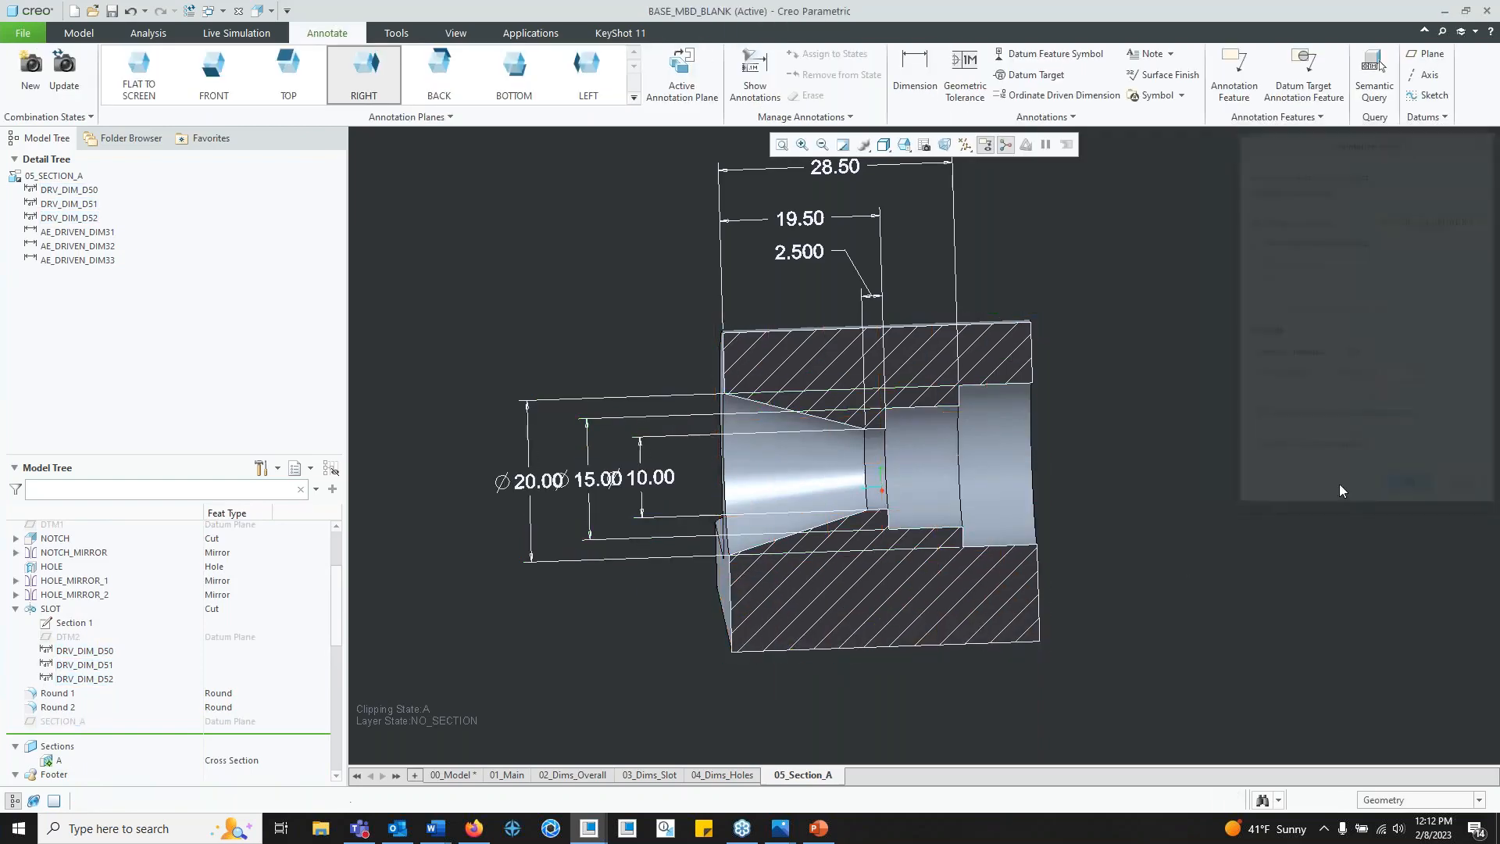
# Step: Space the Ø20.00 and Ø15.00 dimensions farther outward so the three diameter texts do not overlap
pyautogui.moveTo(859, 422); pyautogui.dragTo(949, 437, button='middle')
pyautogui.click(540, 508)
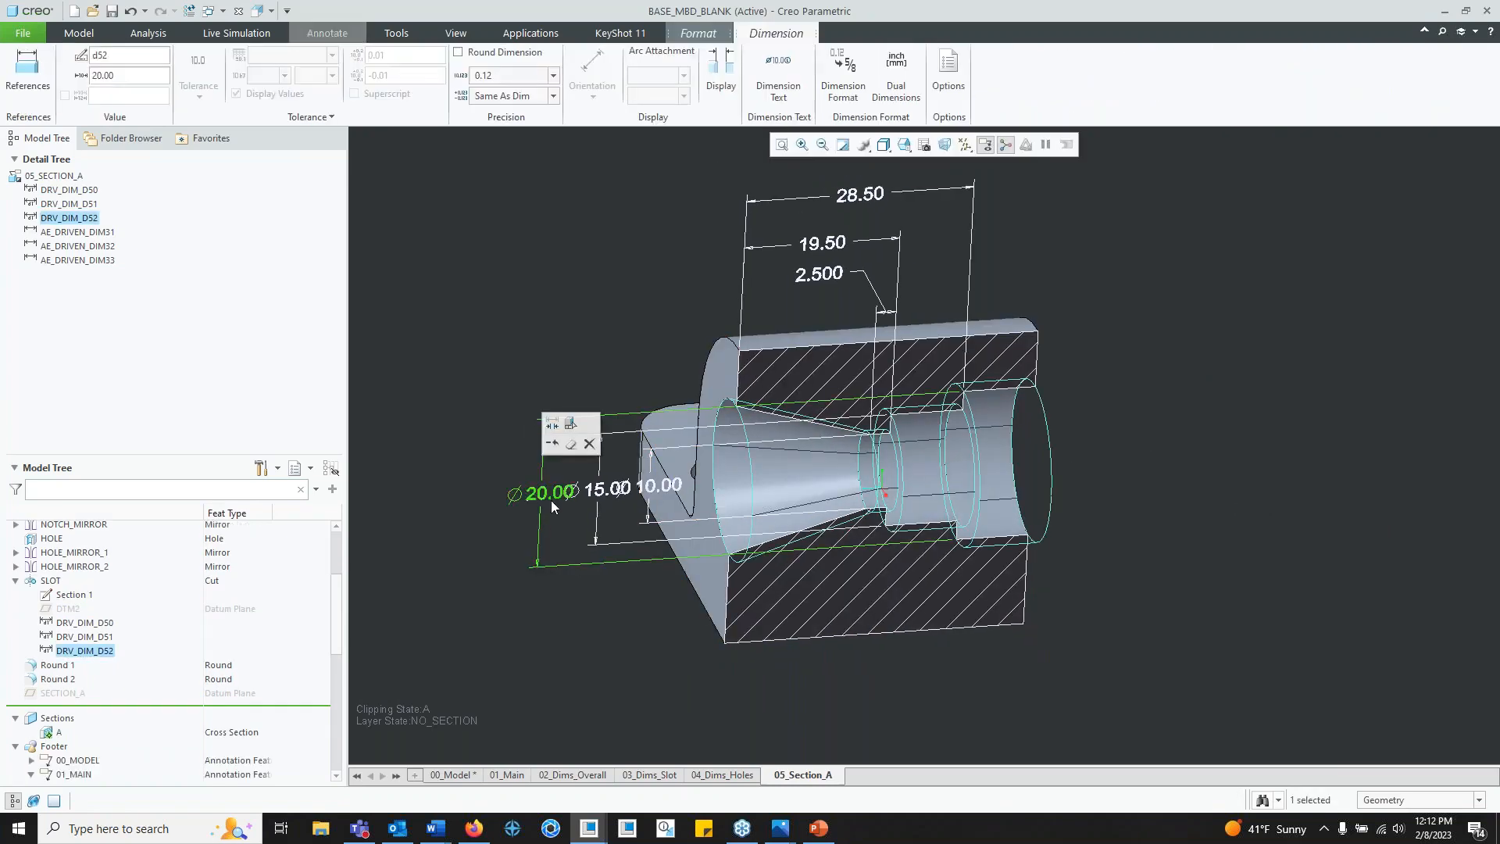
pyautogui.moveTo(540, 508); pyautogui.dragTo(472, 513)
pyautogui.click(606, 502)
pyautogui.moveTo(606, 504); pyautogui.dragTo(566, 506)
pyautogui.click(596, 595)
# Step: Assign the lower and upper halves of the tapered bore surface as the first and second references of the Ø20.00 dimension
pyautogui.moveTo(596, 596)
pyautogui.mouseDown(button='middle')
pyautogui.moveTo(678, 574)
pyautogui.moveTo(668, 553)
pyautogui.moveTo(738, 550)
pyautogui.mouseUp(button='middle')
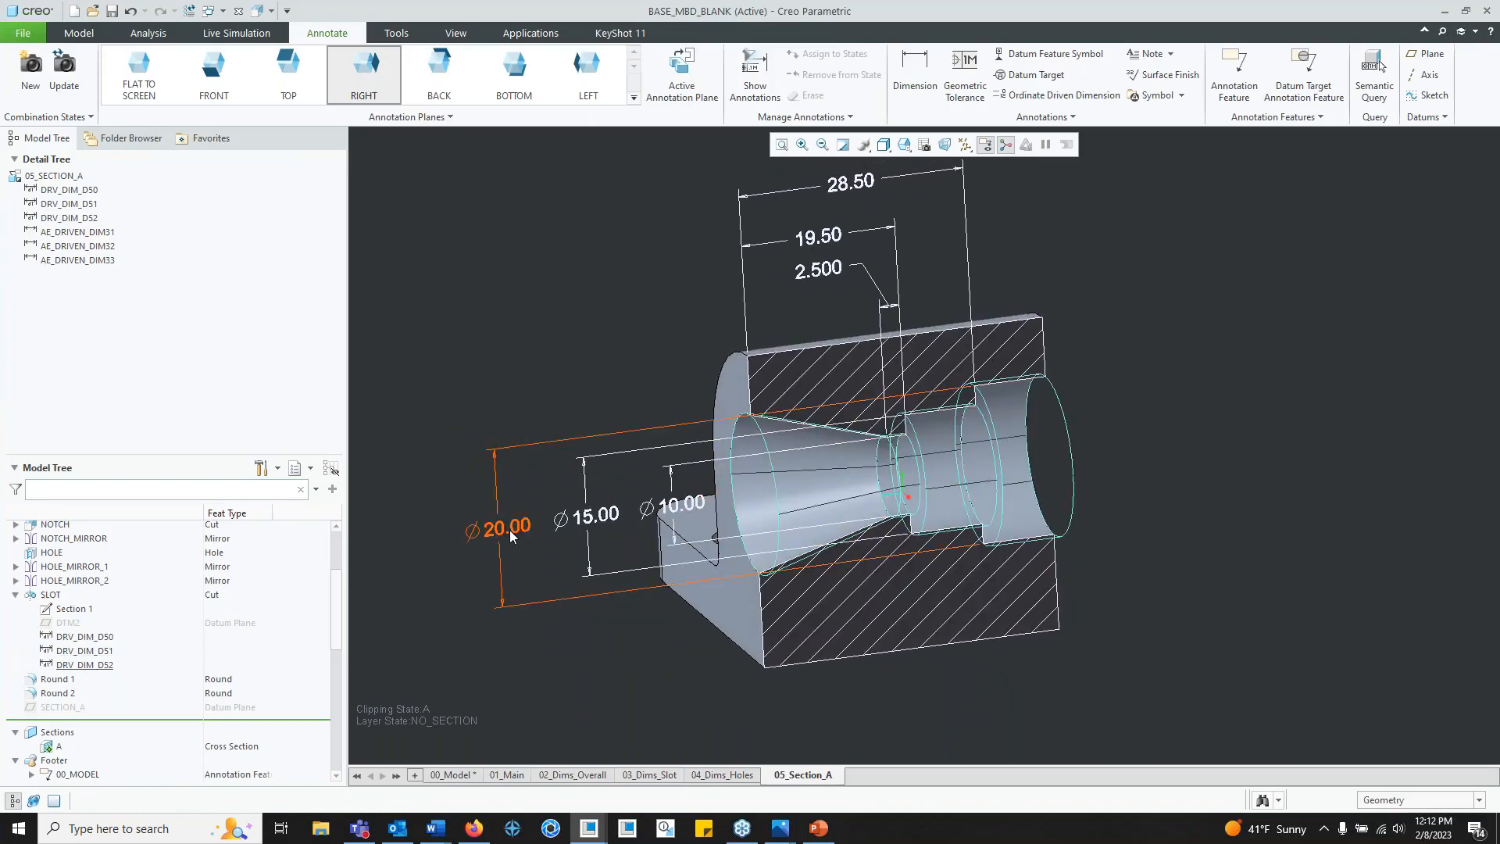
pyautogui.moveTo(509, 529)
pyautogui.mouseDown(button='middle')
pyautogui.moveTo(546, 494)
pyautogui.moveTo(525, 519)
pyautogui.mouseUp(button='middle')
pyautogui.click(506, 510)
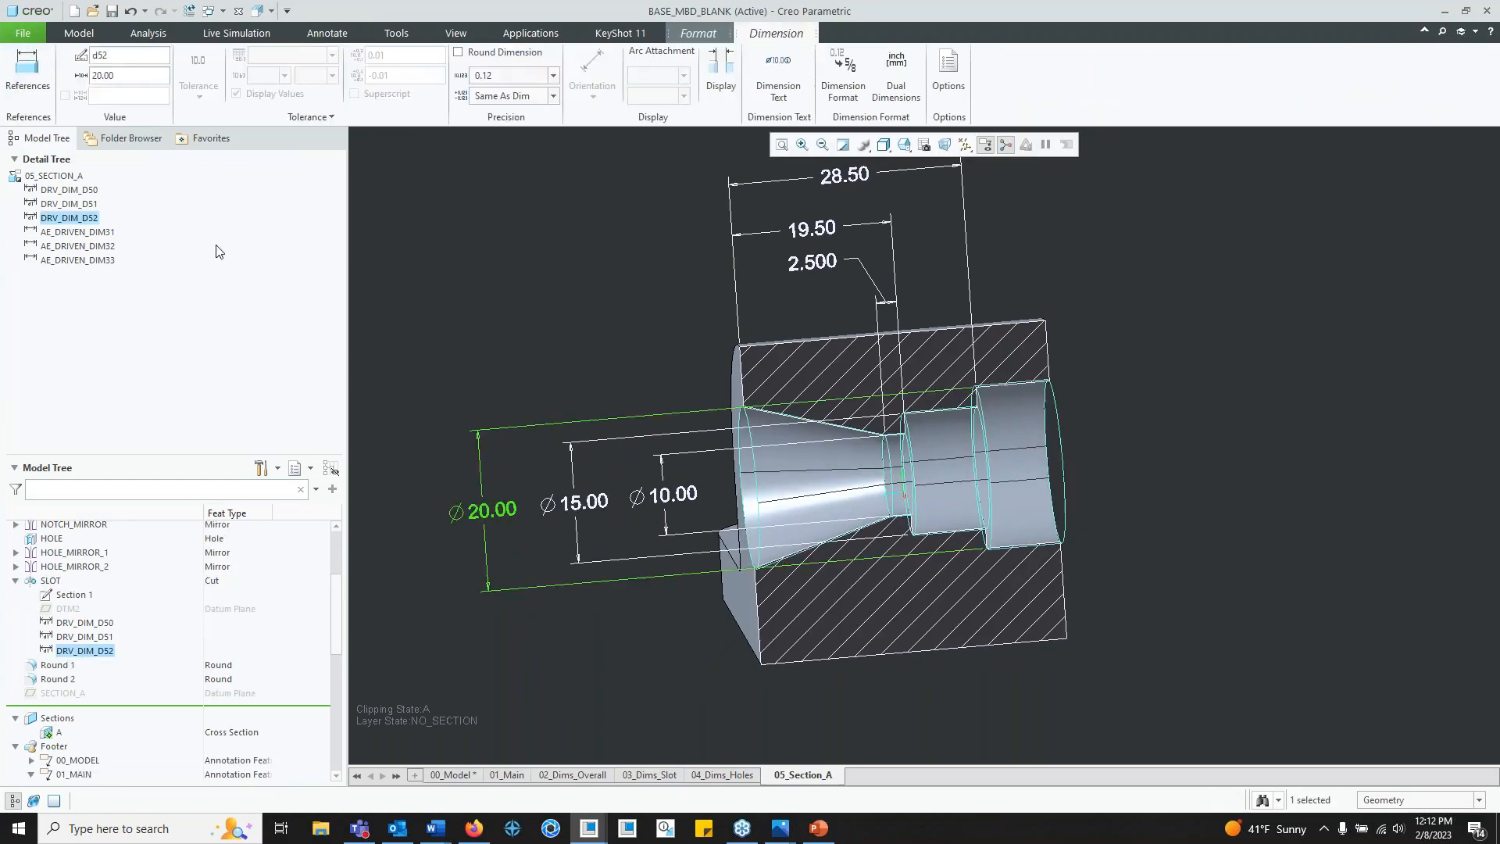
pyautogui.click(21, 92)
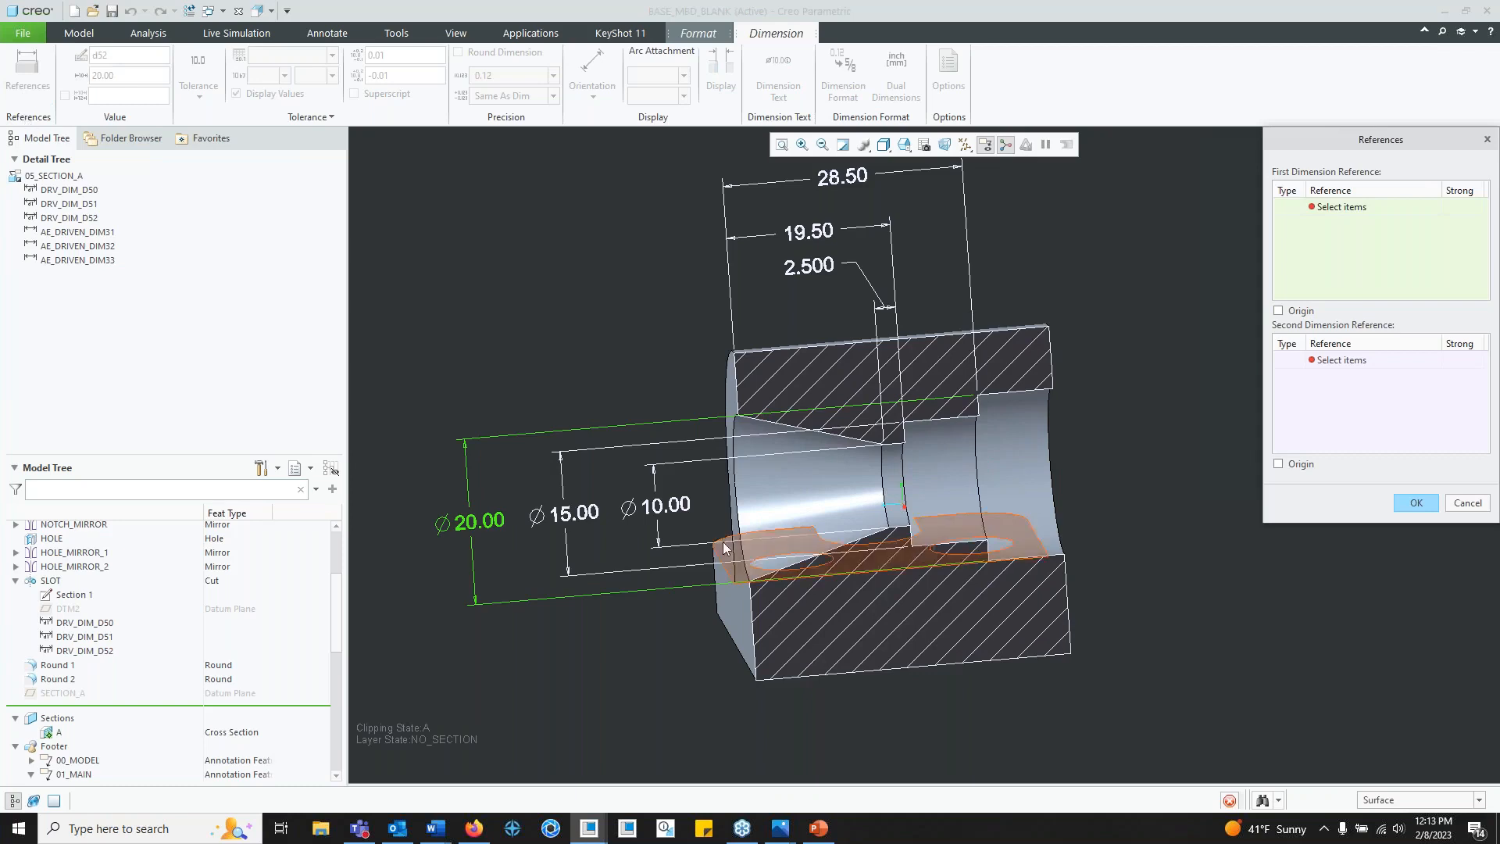
pyautogui.moveTo(771, 449); pyautogui.dragTo(809, 449, button='middle')
pyautogui.click(775, 441)
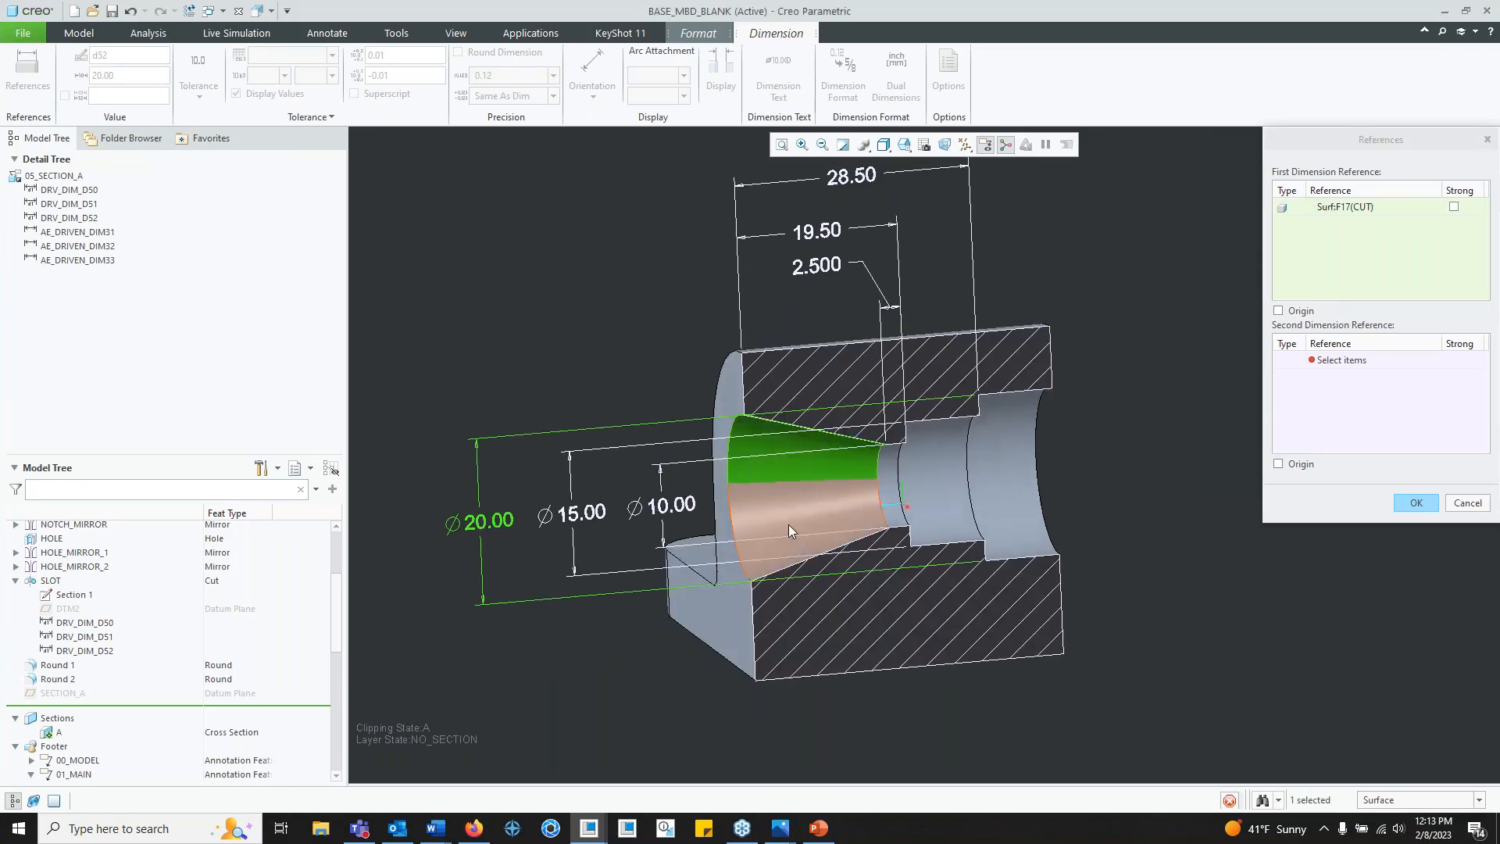
pyautogui.click(789, 524)
pyautogui.click(1335, 385)
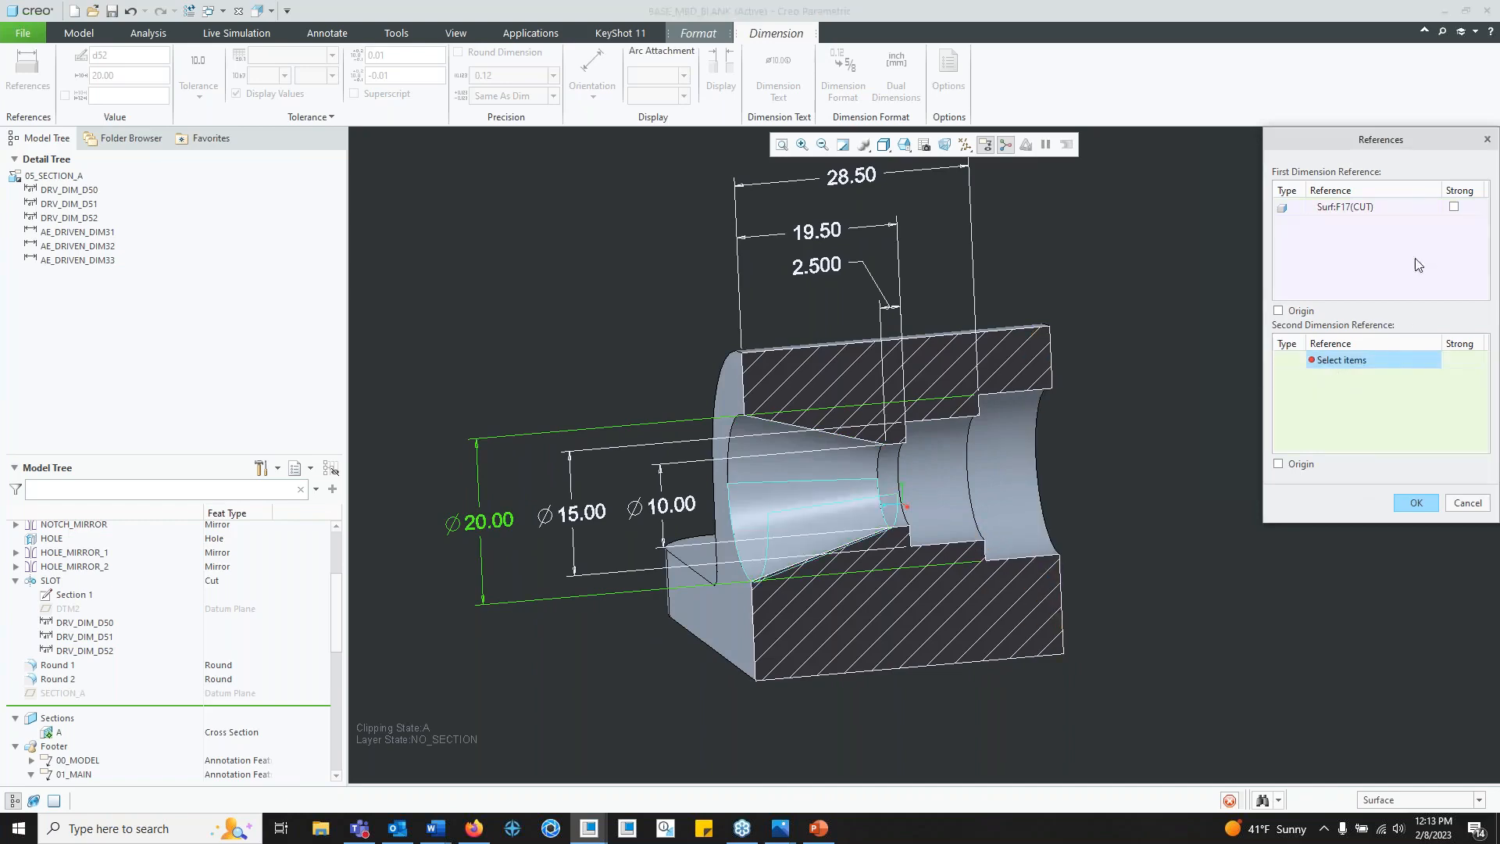
pyautogui.click(757, 449)
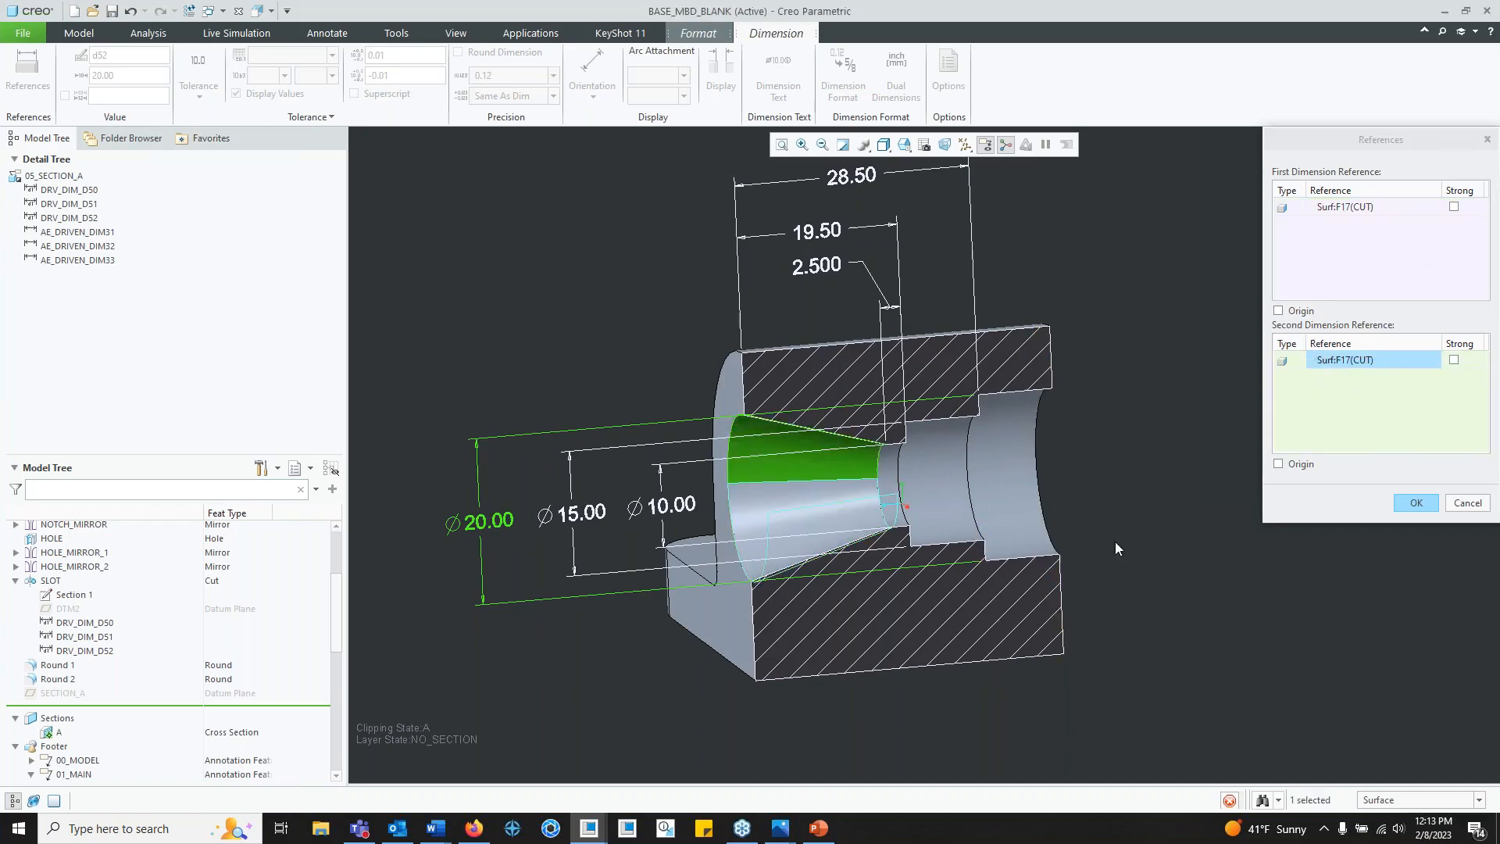
pyautogui.click(1408, 503)
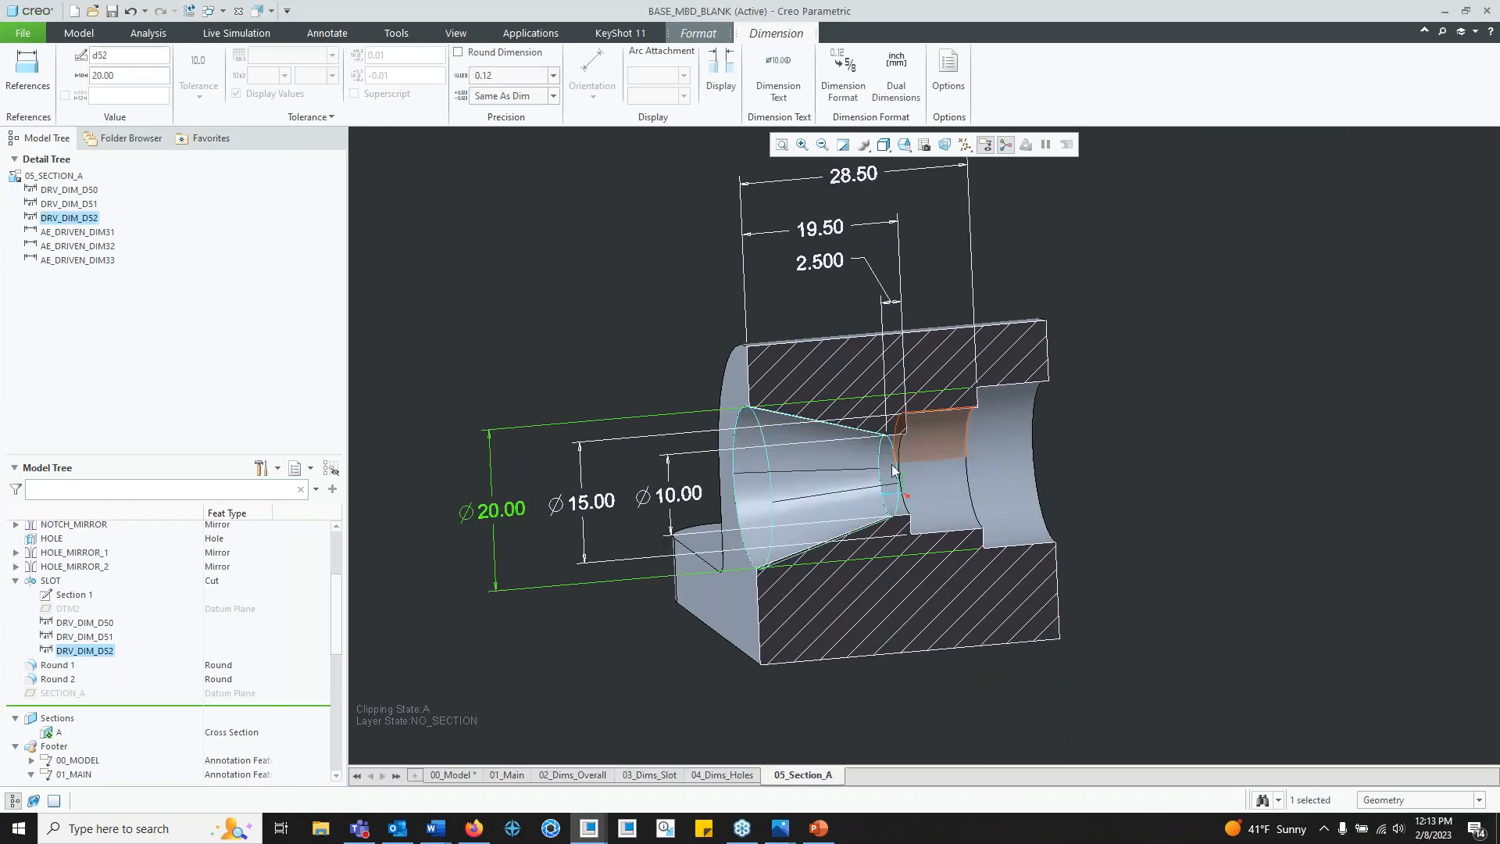
# Step: Reapply the 05_Section_A combination state and orient the model to the saved side view
pyautogui.click(798, 776)
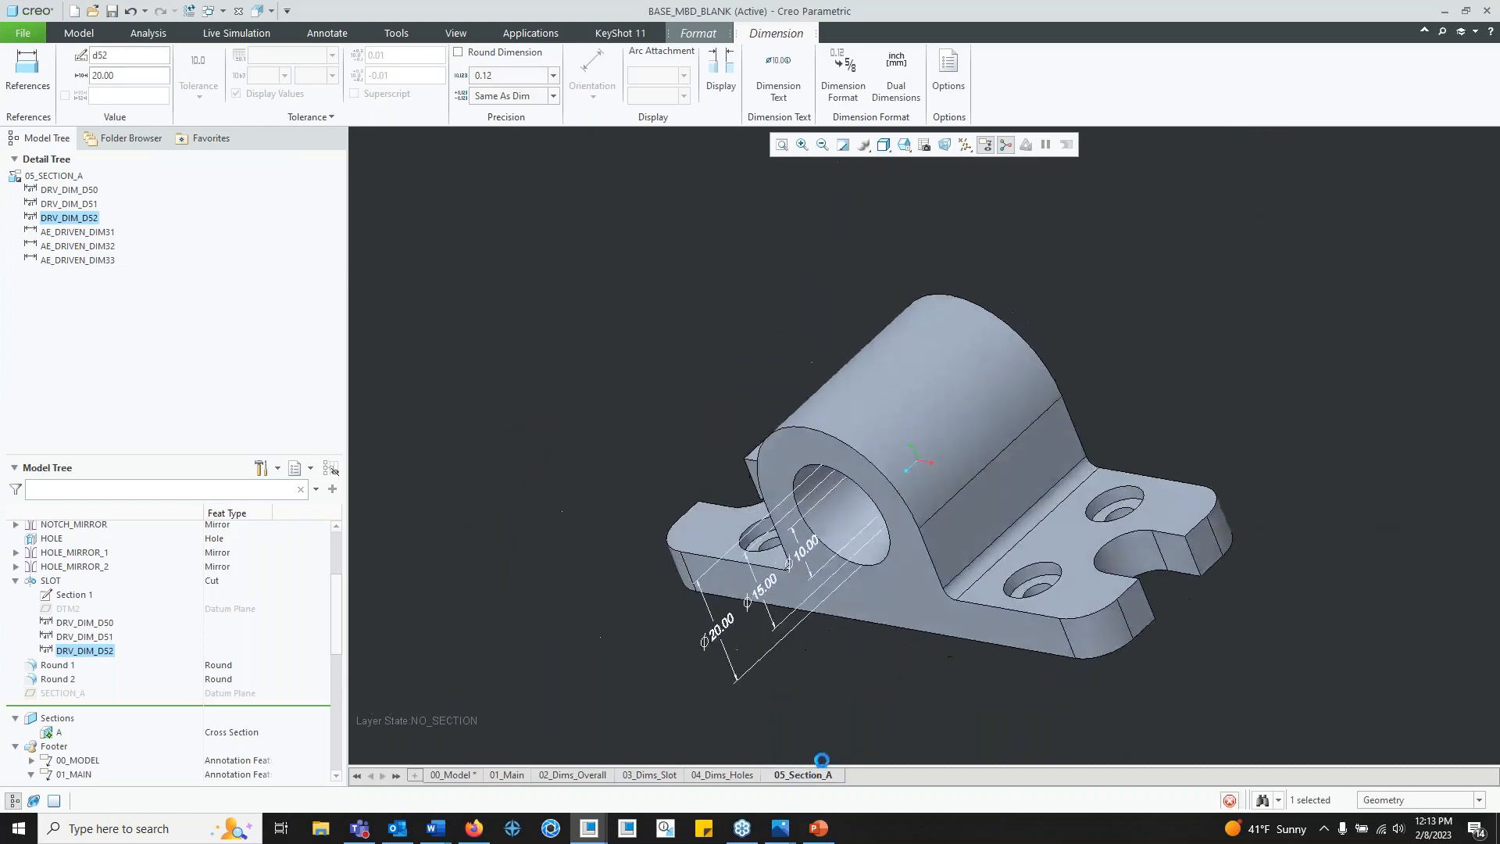
pyautogui.click(904, 144)
pyautogui.click(929, 246)
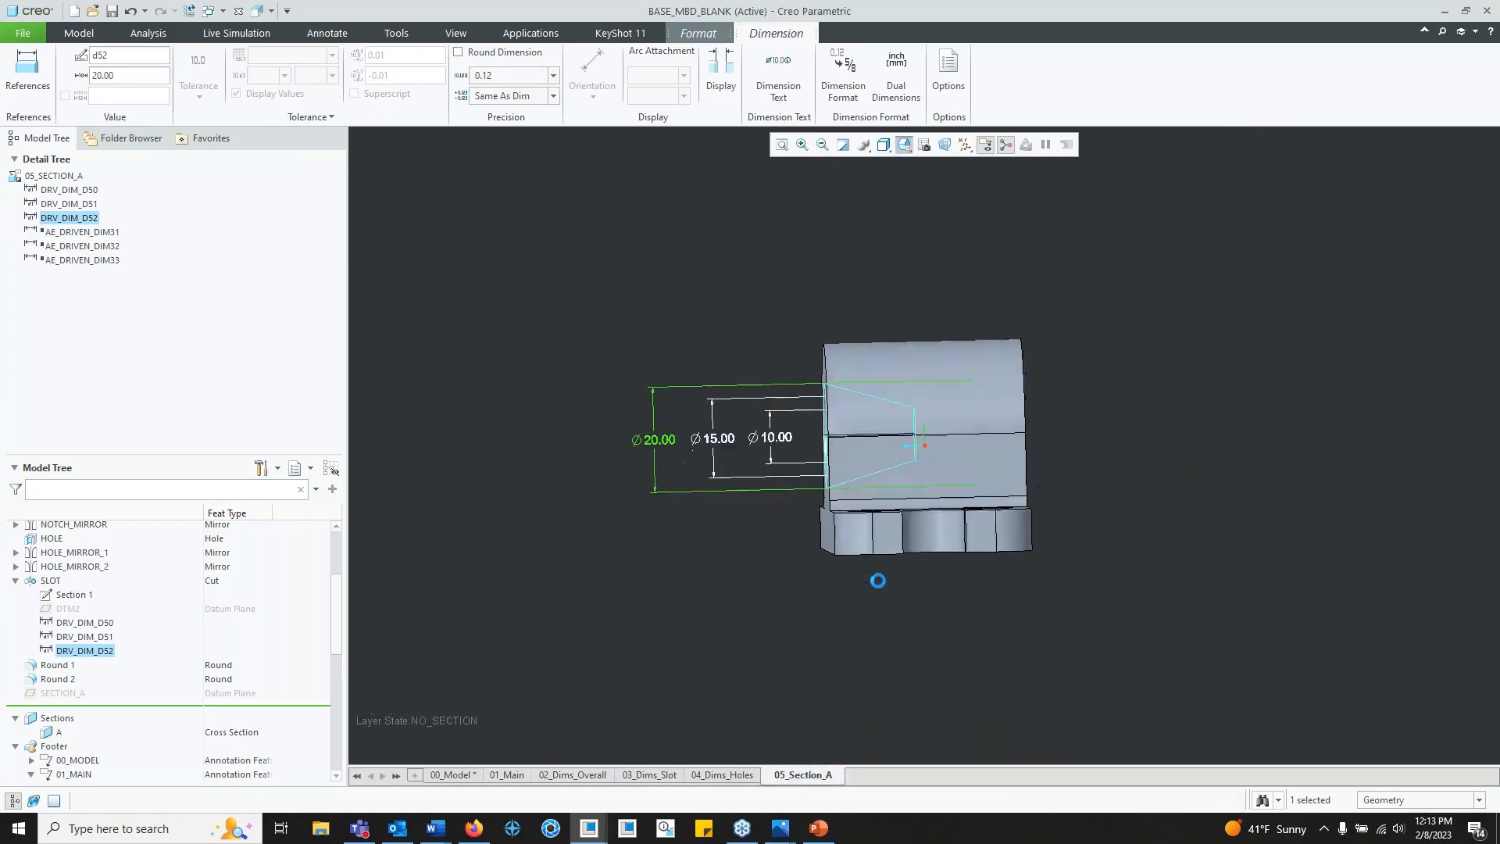
pyautogui.hotkey('ctrl', 'd')
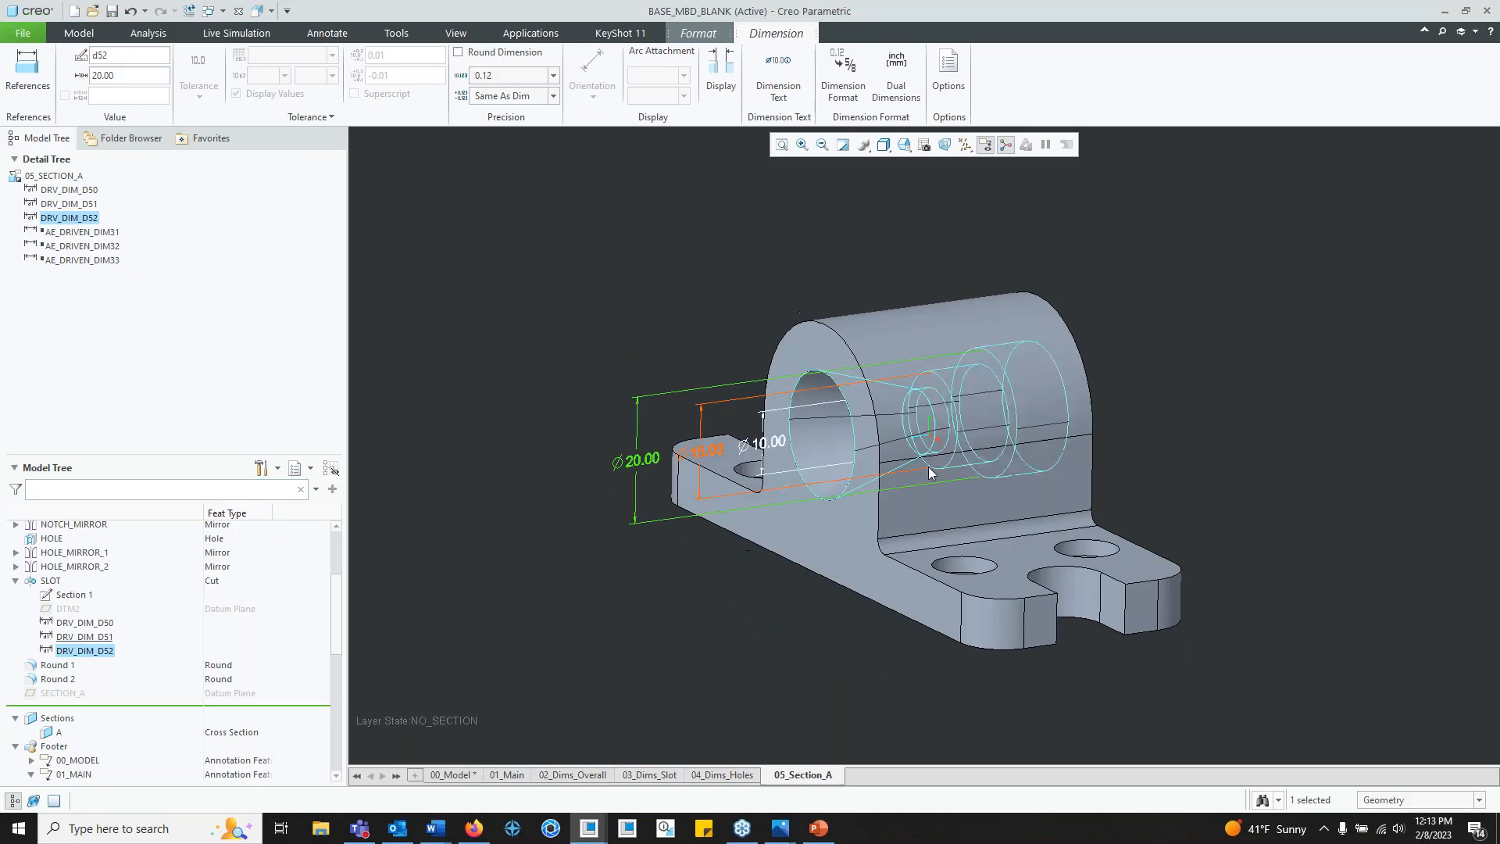
# Step: Turn on Show Section for cross section A and activate that cross section
pyautogui.click(925, 146)
pyautogui.rightClick(1277, 268)
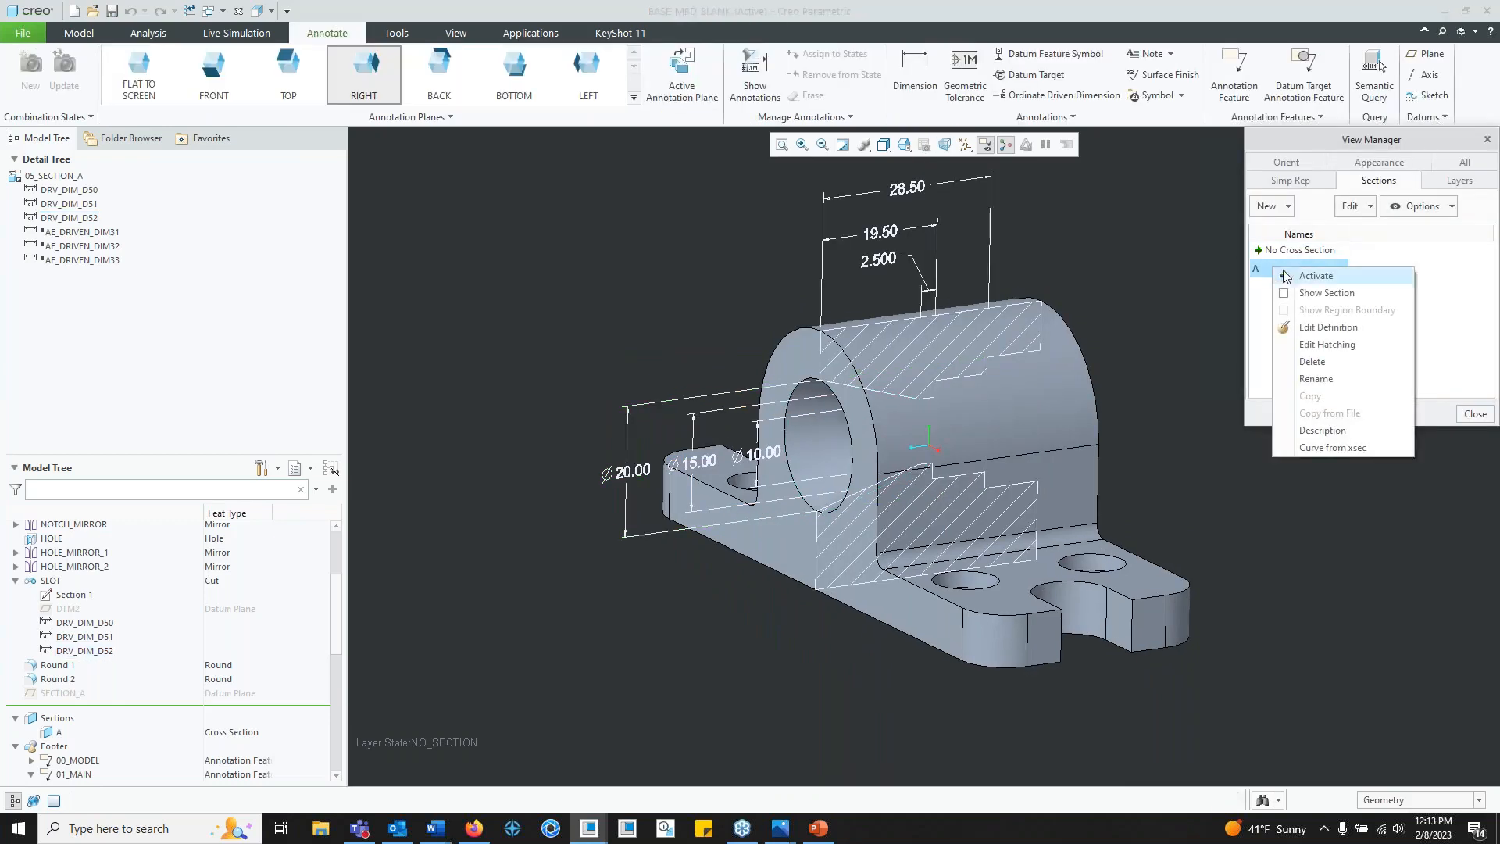
pyautogui.click(1307, 292)
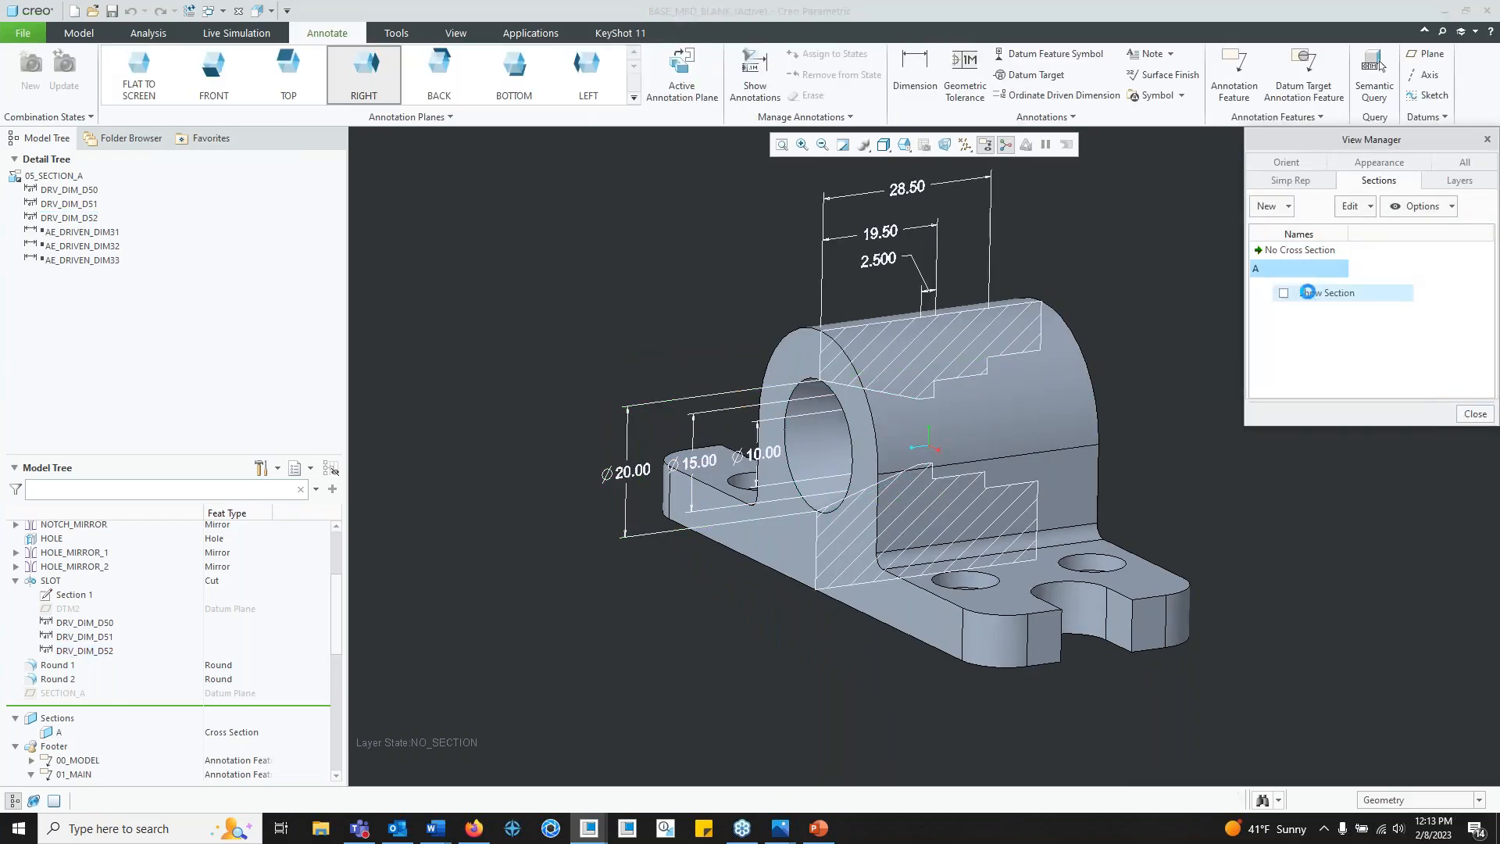
pyautogui.click(1475, 414)
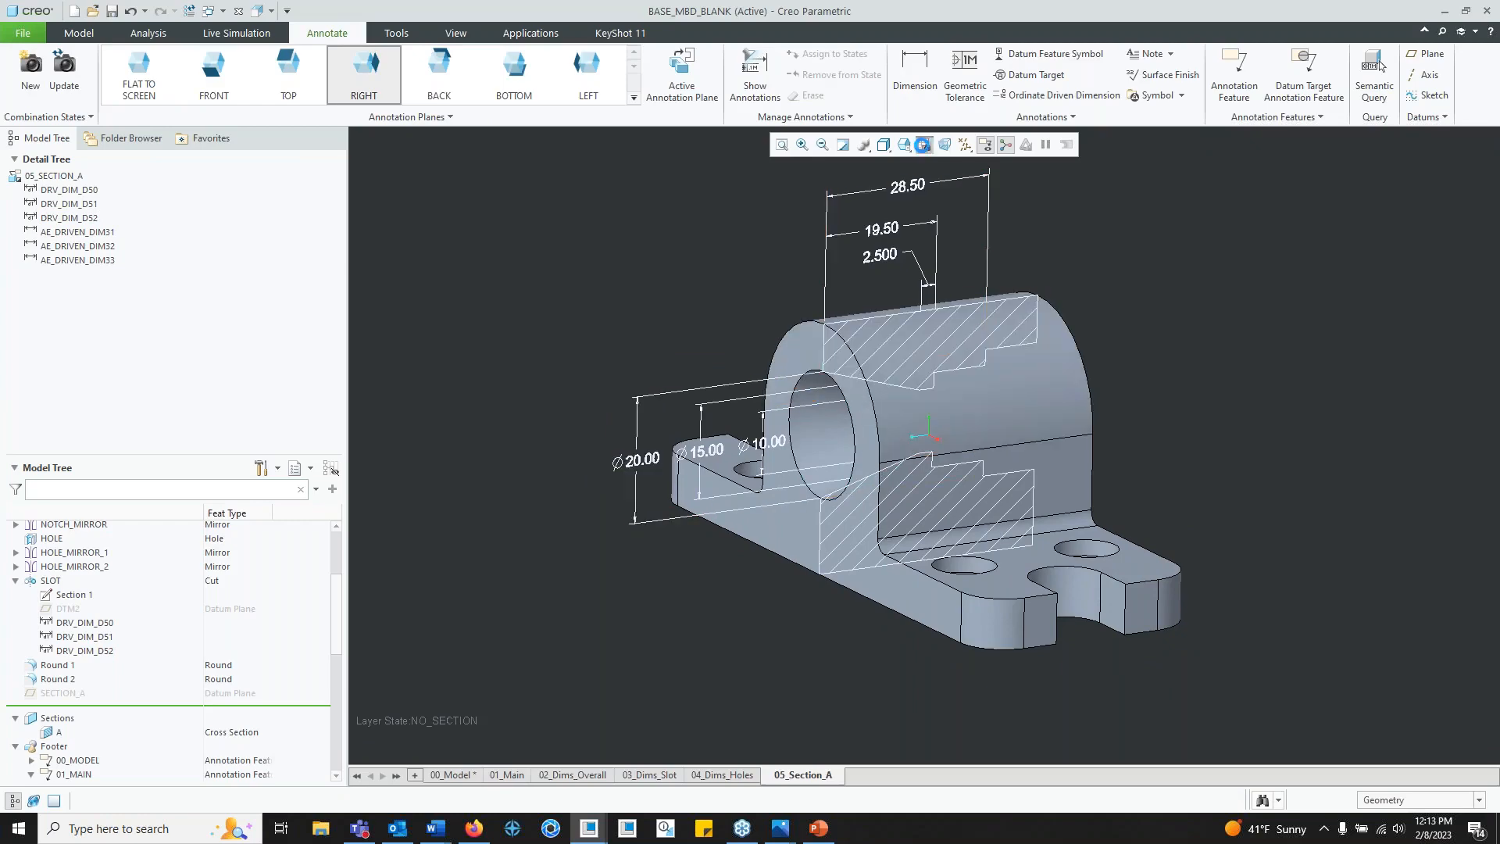
pyautogui.click(922, 145)
pyautogui.rightClick(1263, 270)
pyautogui.click(1289, 288)
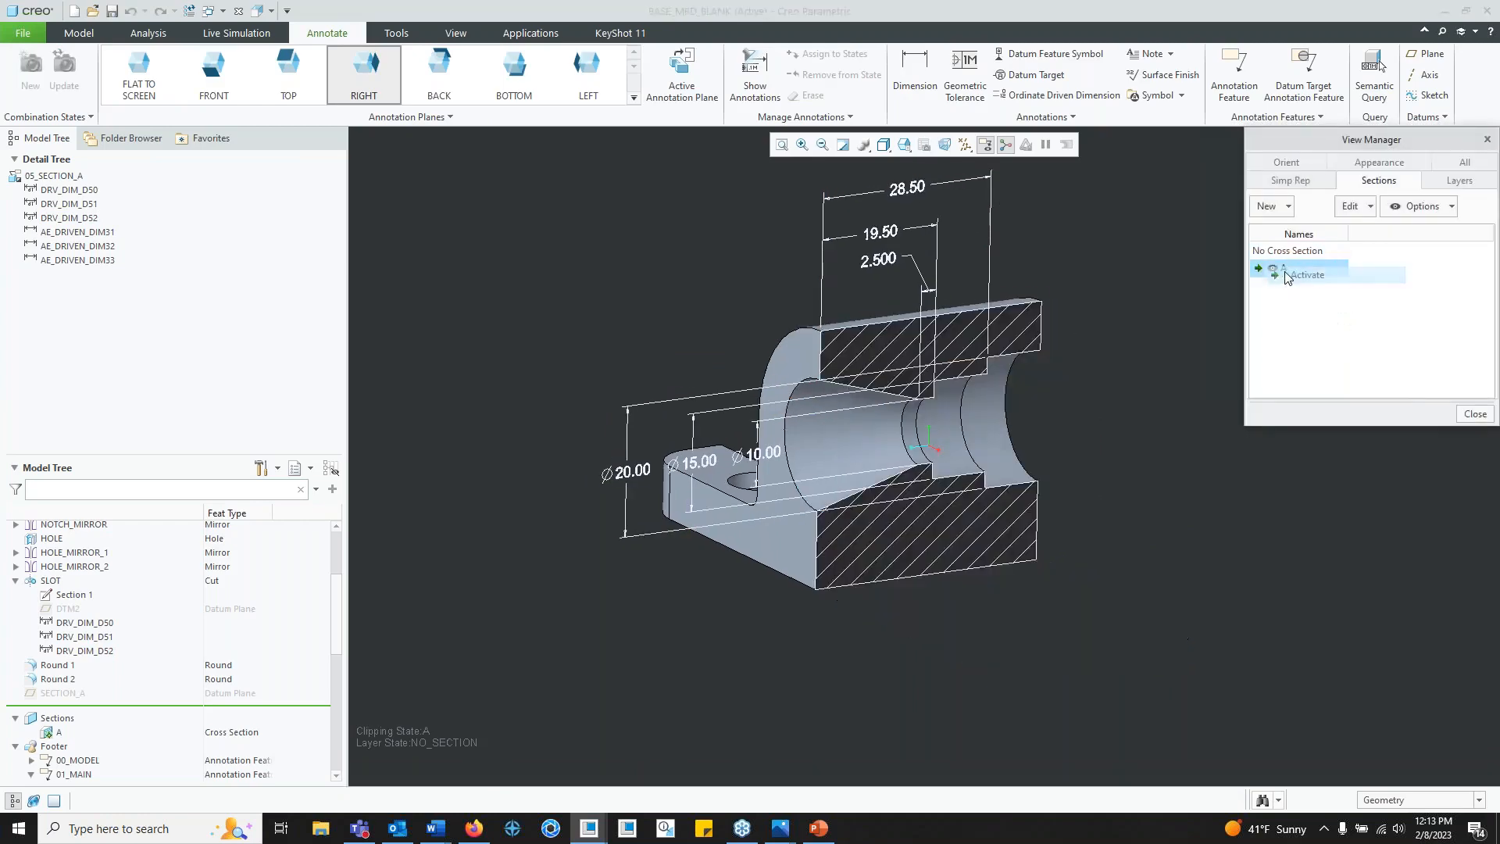
pyautogui.click(1475, 415)
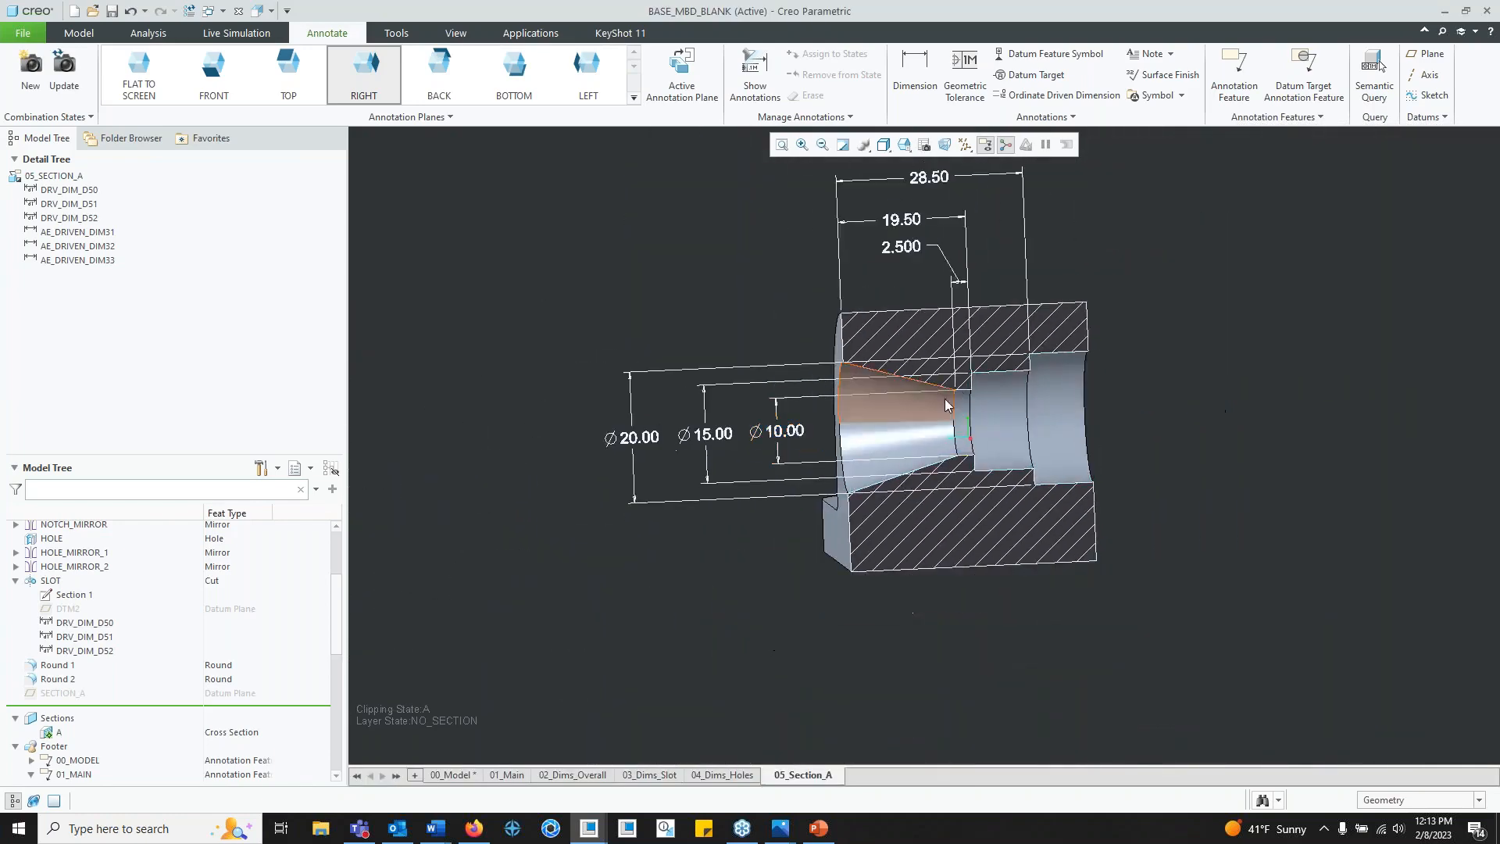
# Step: Orient the sectioned model to the saved side view and update the 05_Section_A combination state
pyautogui.click(904, 144)
pyautogui.click(957, 256)
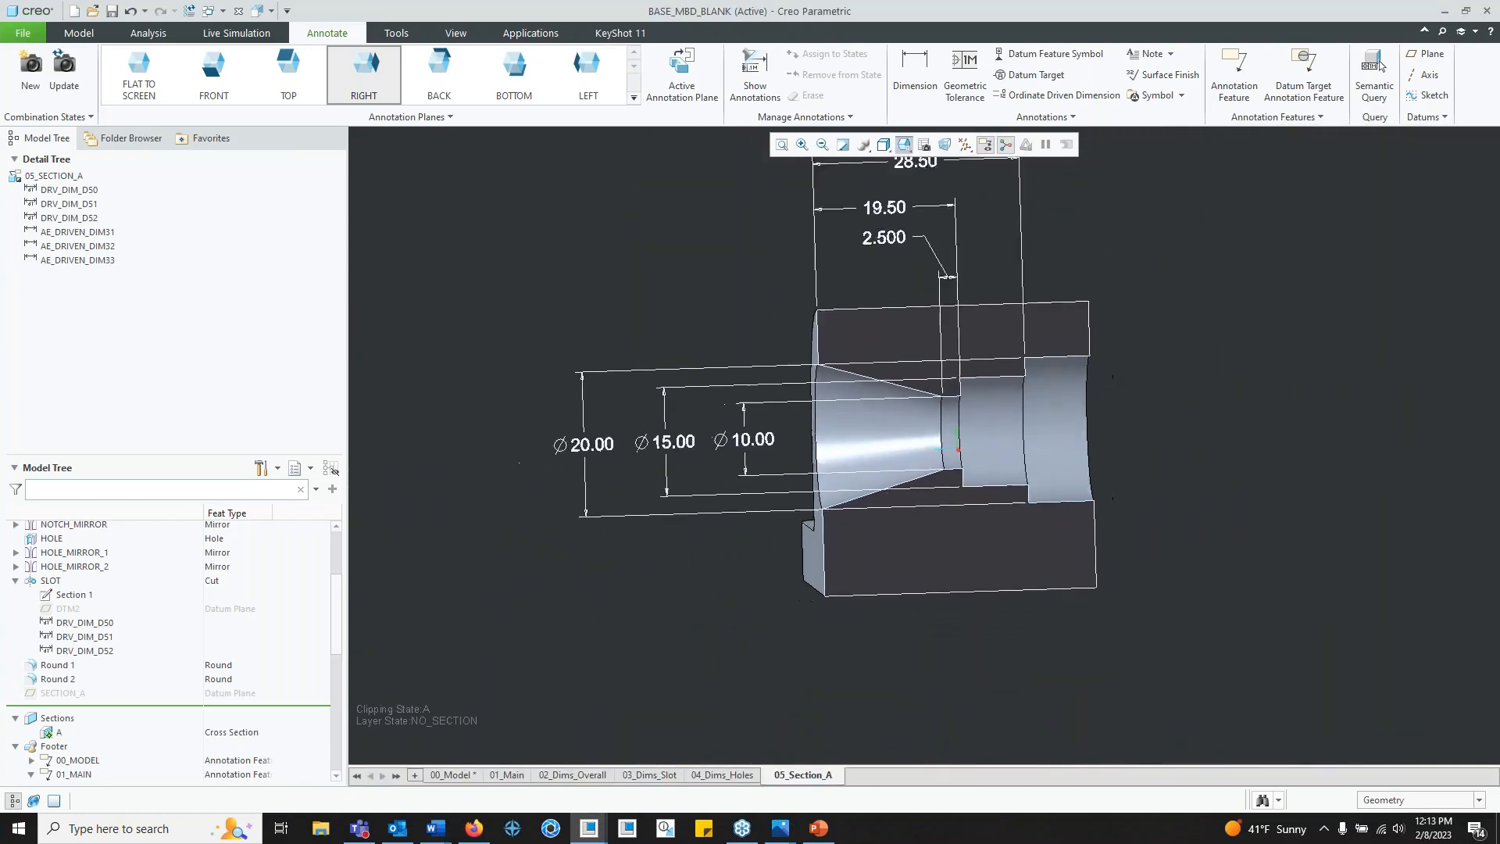
pyautogui.scroll(-3, 877, 424)
pyautogui.keyDown('shift'); pyautogui.moveTo(930, 430); pyautogui.dragTo(943, 518, button='middle'); pyautogui.keyUp('shift')
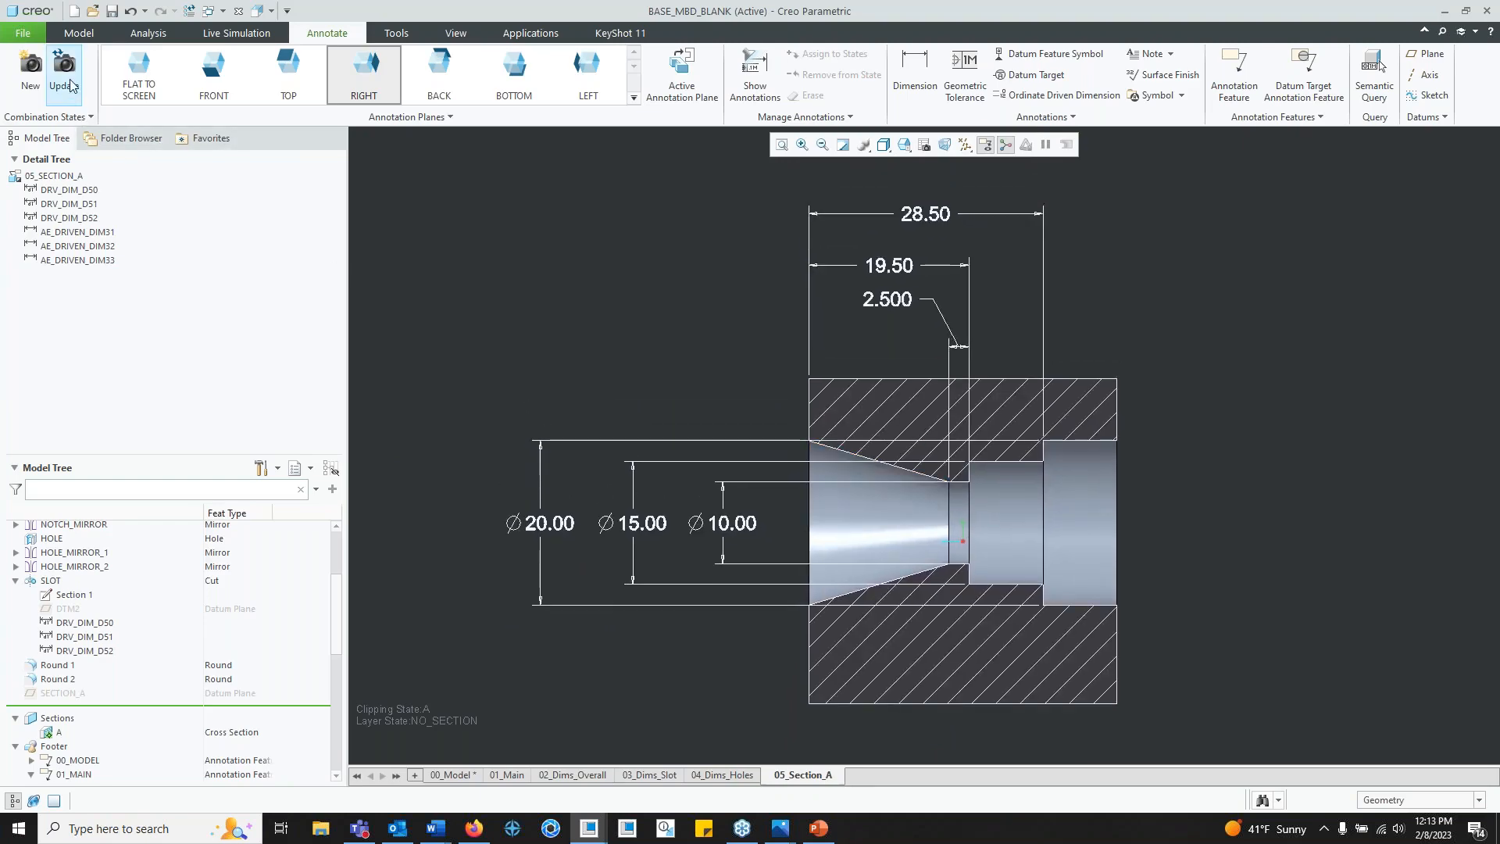
# Step: Switch to the 04_Dims_Holes combination state and back to 05_Section_A to check the saved section view
pyautogui.click(732, 776)
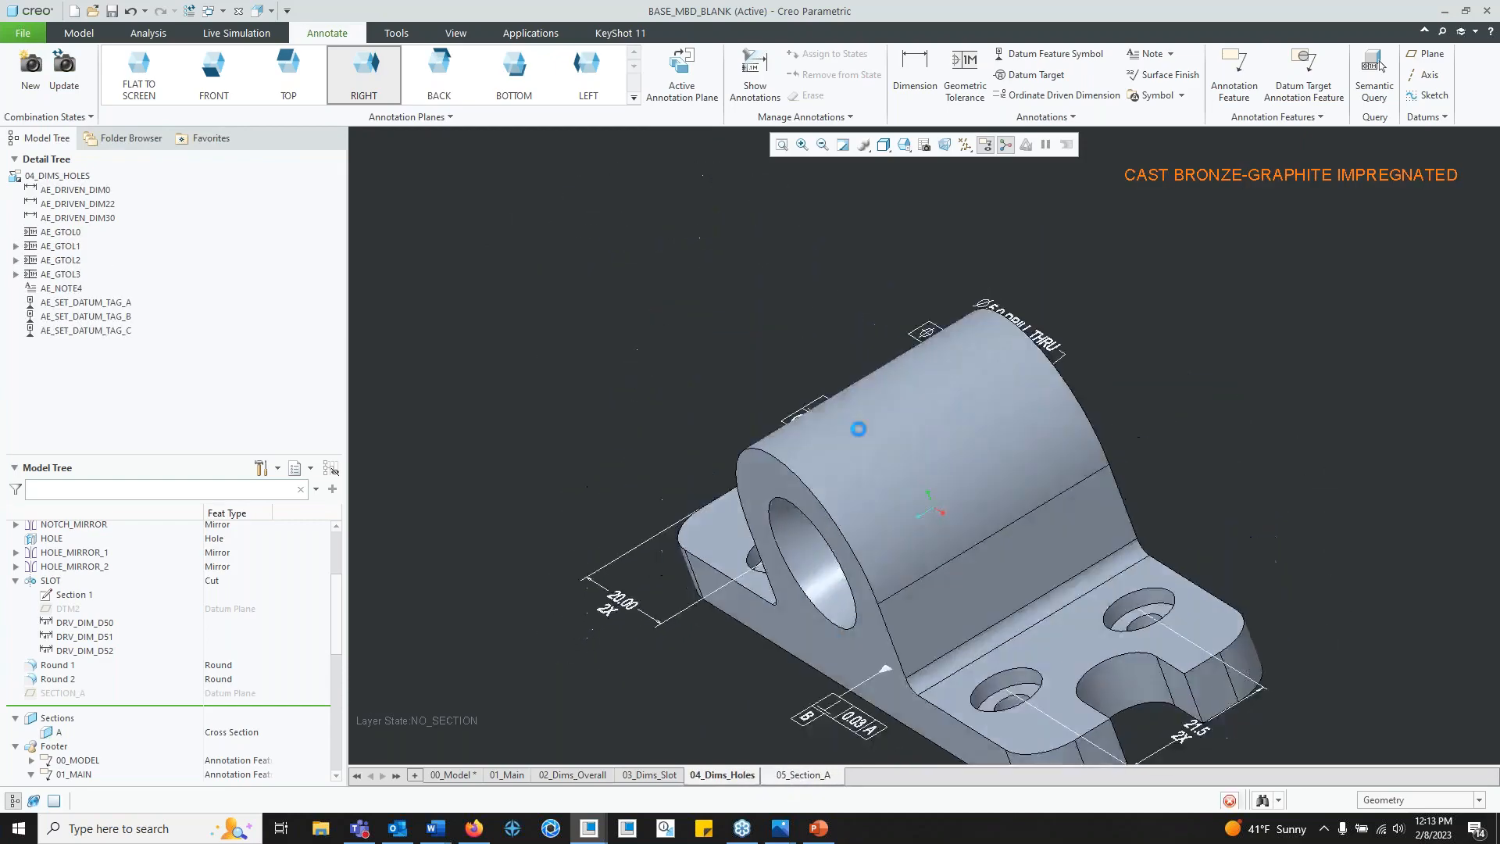
pyautogui.keyDown('shift'); pyautogui.moveTo(974, 542); pyautogui.dragTo(945, 468, button='middle'); pyautogui.keyUp('shift')
pyautogui.moveTo(945, 469)
pyautogui.mouseDown(button='middle')
pyautogui.moveTo(981, 551)
pyautogui.moveTo(949, 546)
pyautogui.mouseUp(button='middle')
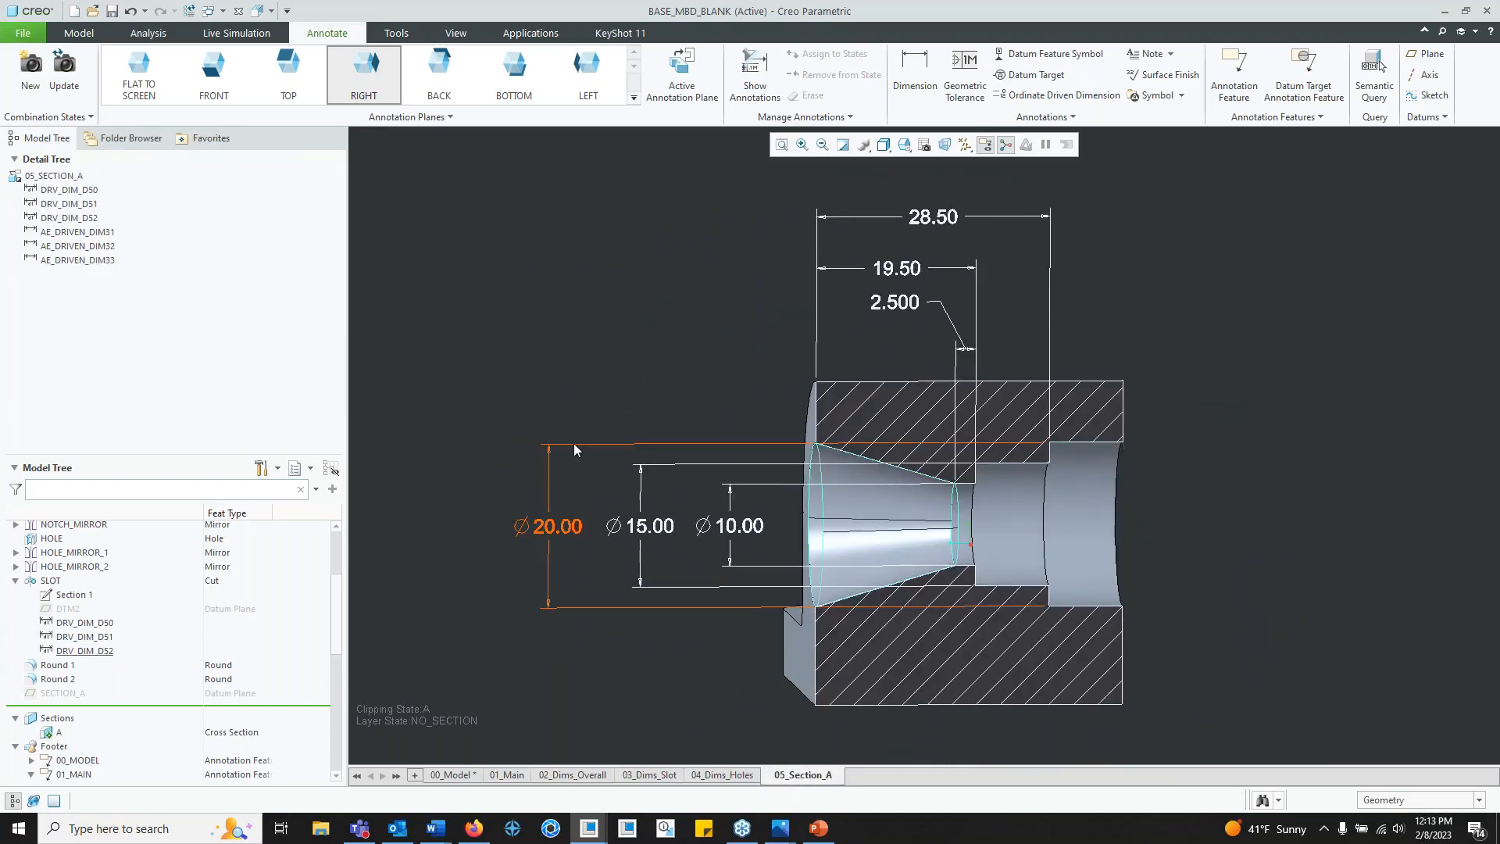
# Step: Review the references of the Ø20.00 dimension in 05_Section_A and close them without changes
pyautogui.click(574, 444)
pyautogui.click(785, 776)
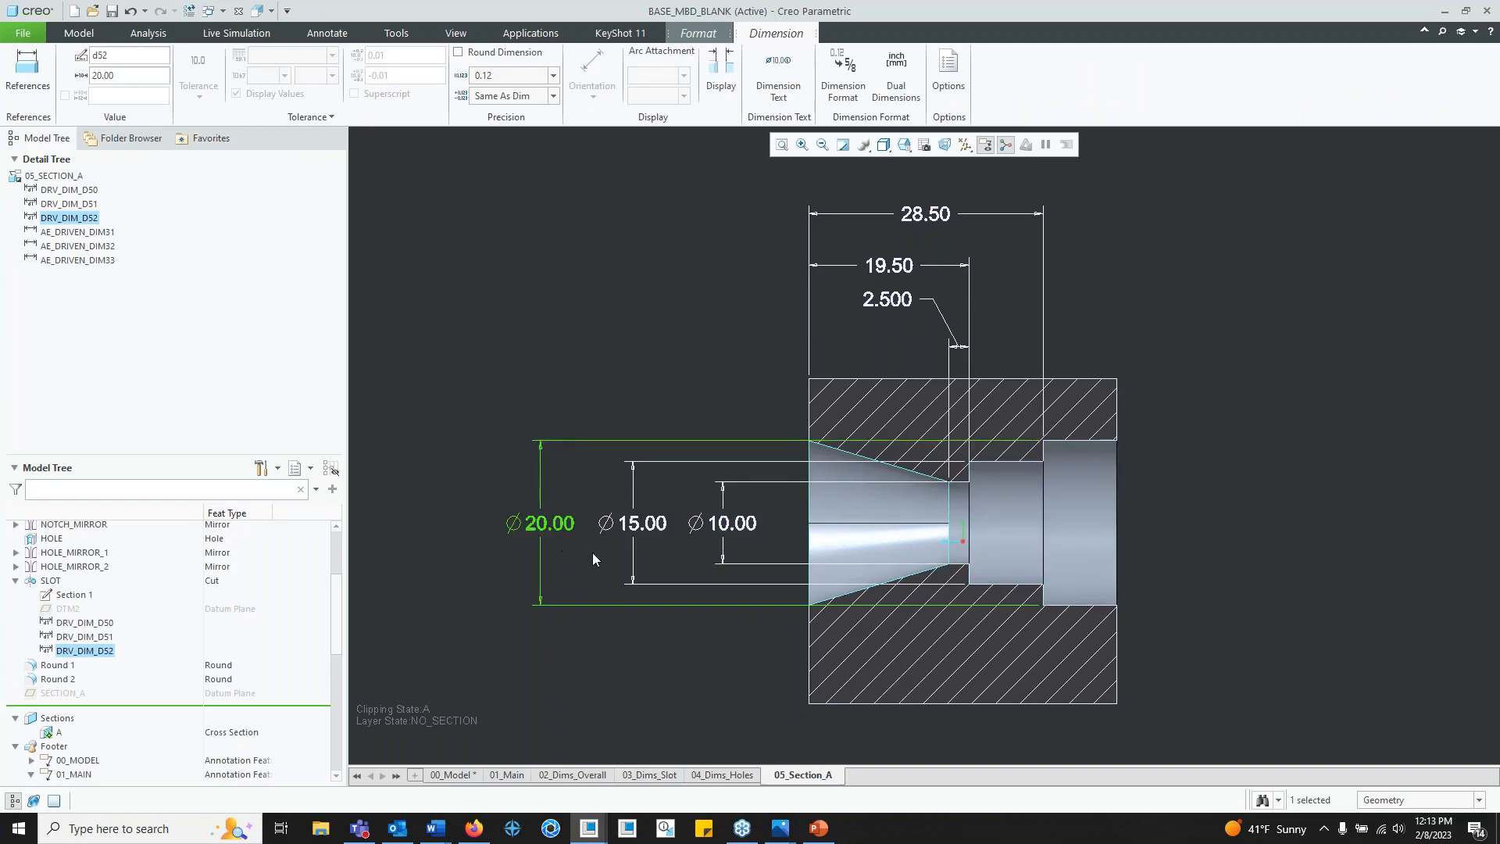
pyautogui.click(28, 72)
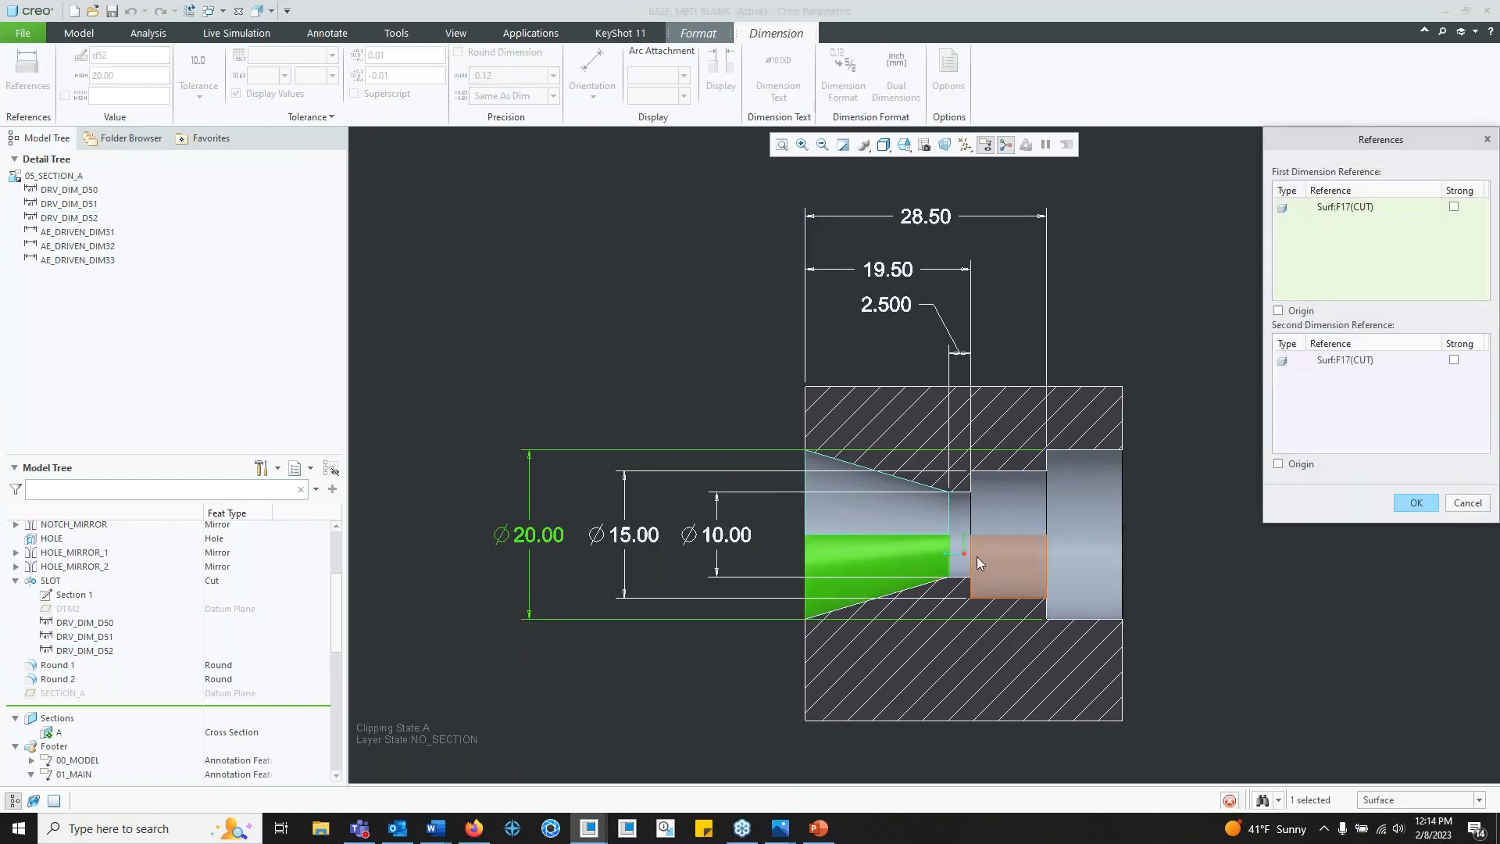
pyautogui.click(1466, 504)
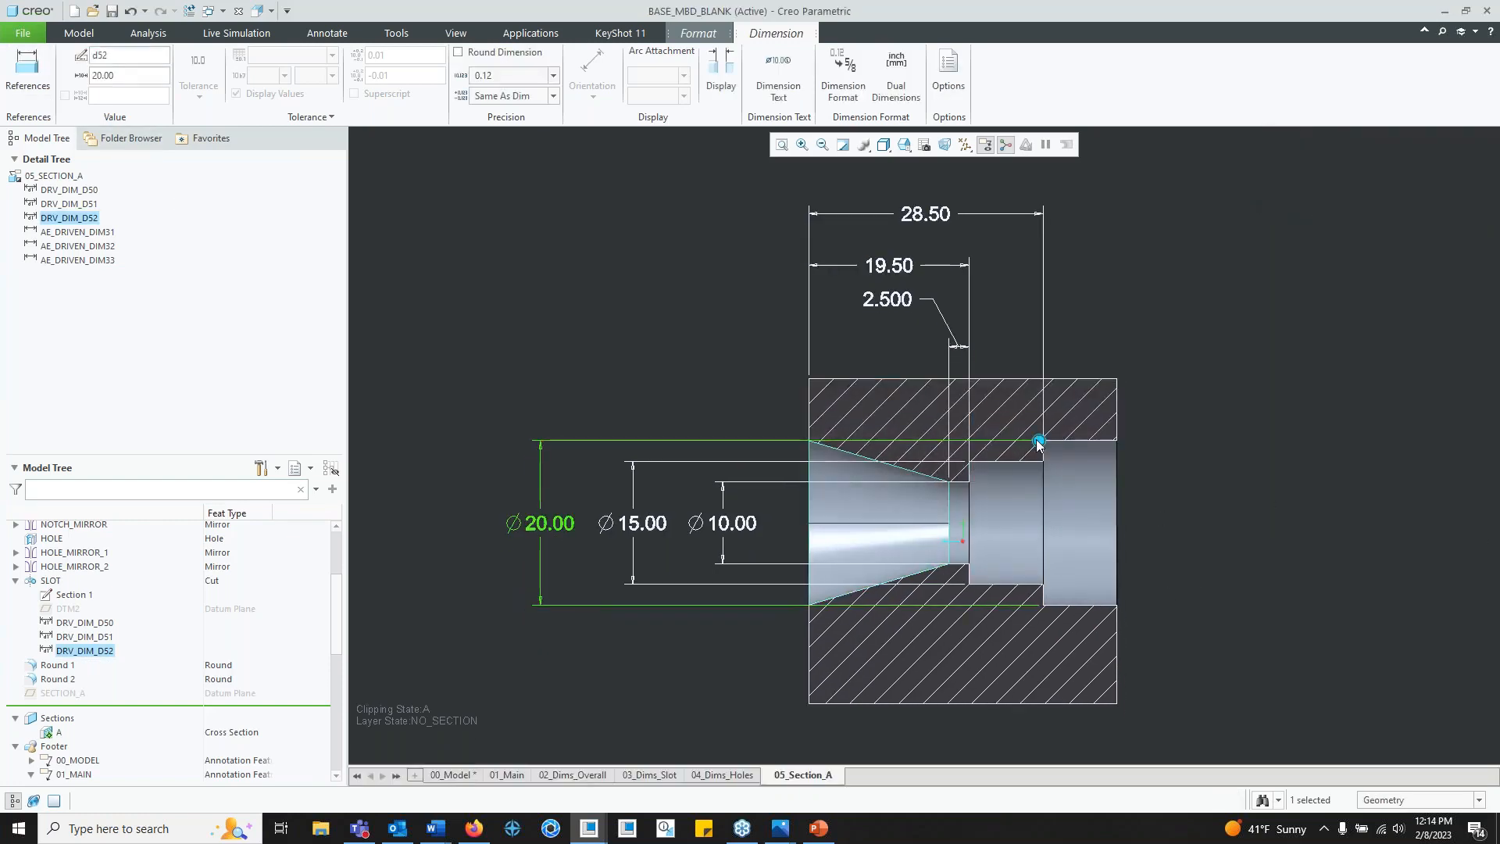
pyautogui.click(1026, 603)
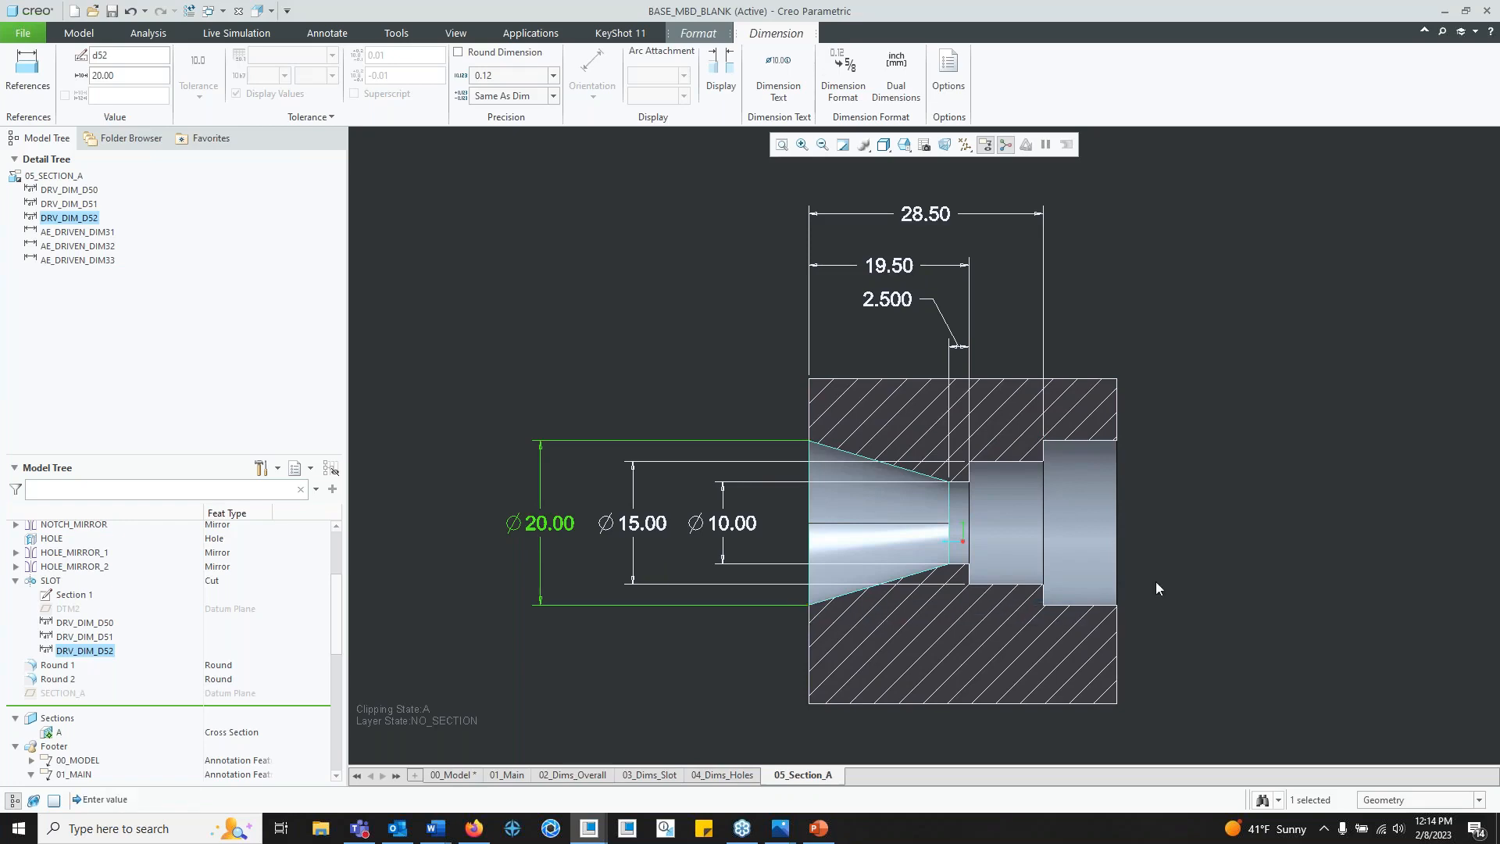
pyautogui.click(1206, 563)
# Step: Assign both surfaces of the middle cylindrical bore as first references of the Ø15.00 dimension
pyautogui.click(606, 519)
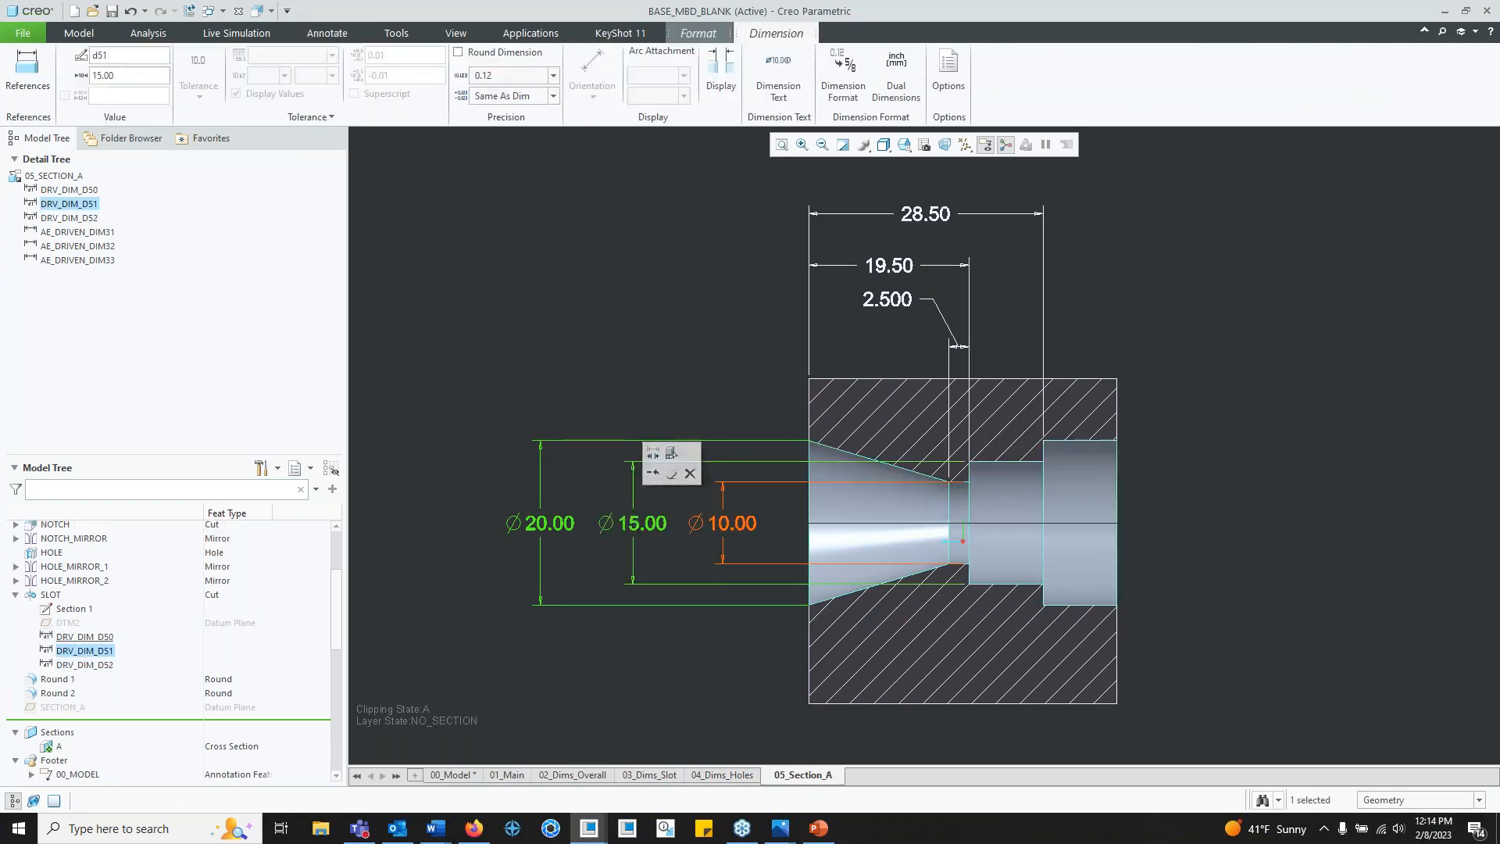
pyautogui.click(29, 82)
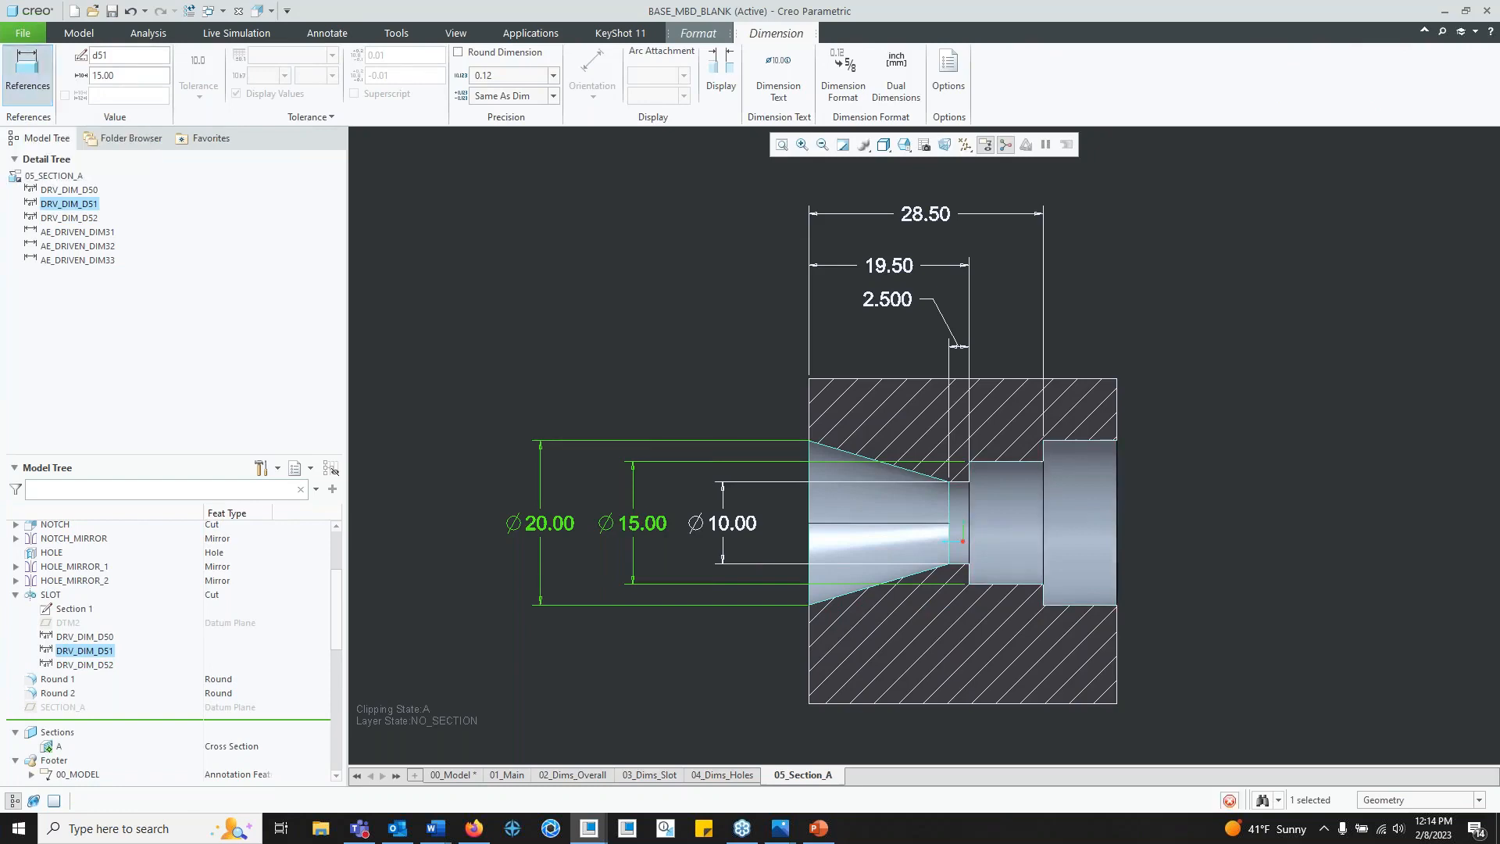
pyautogui.click(998, 503)
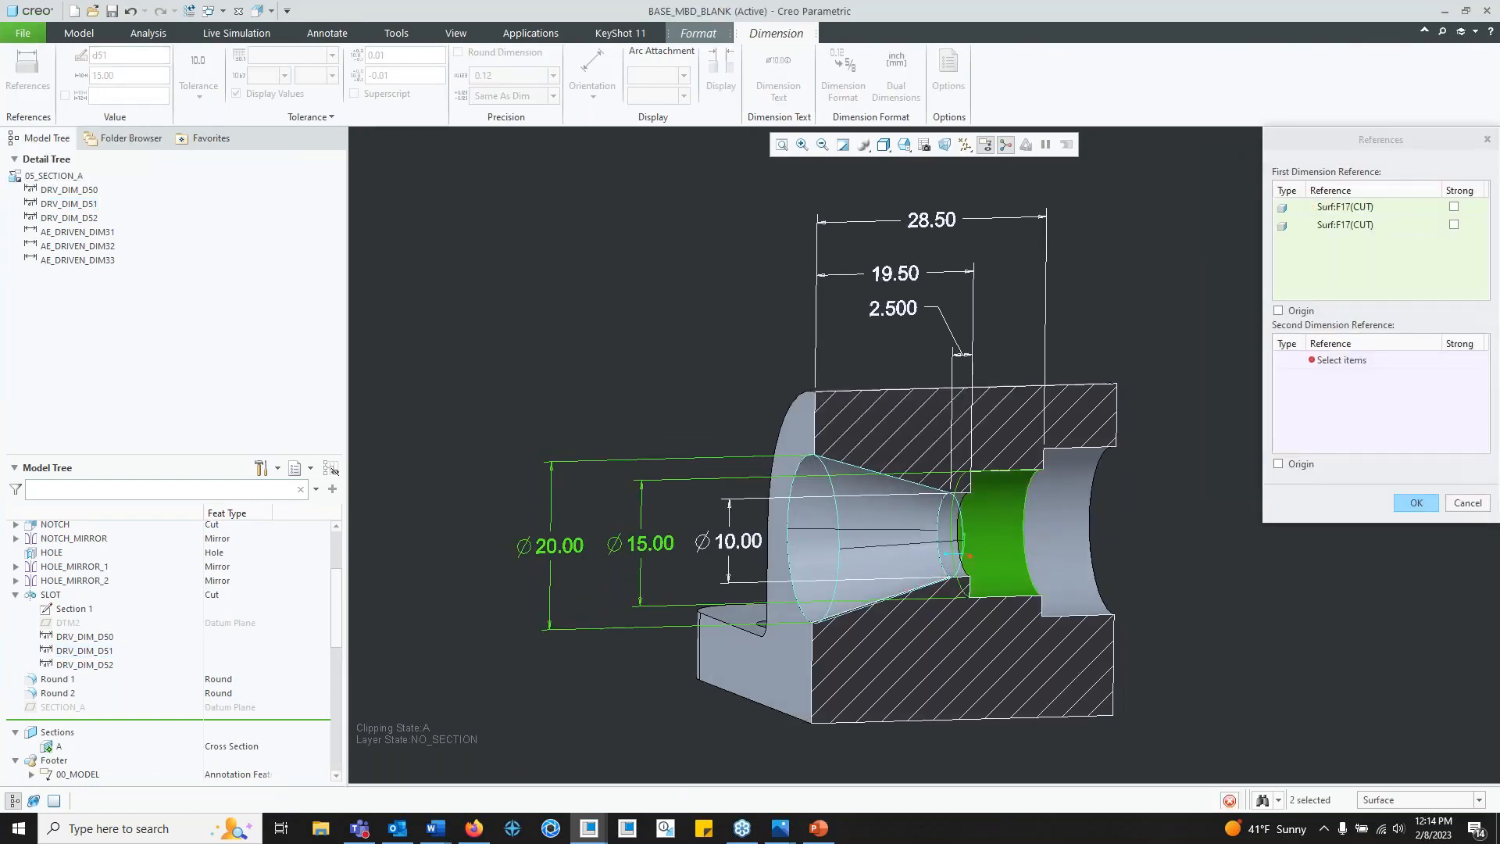
pyautogui.click(1415, 502)
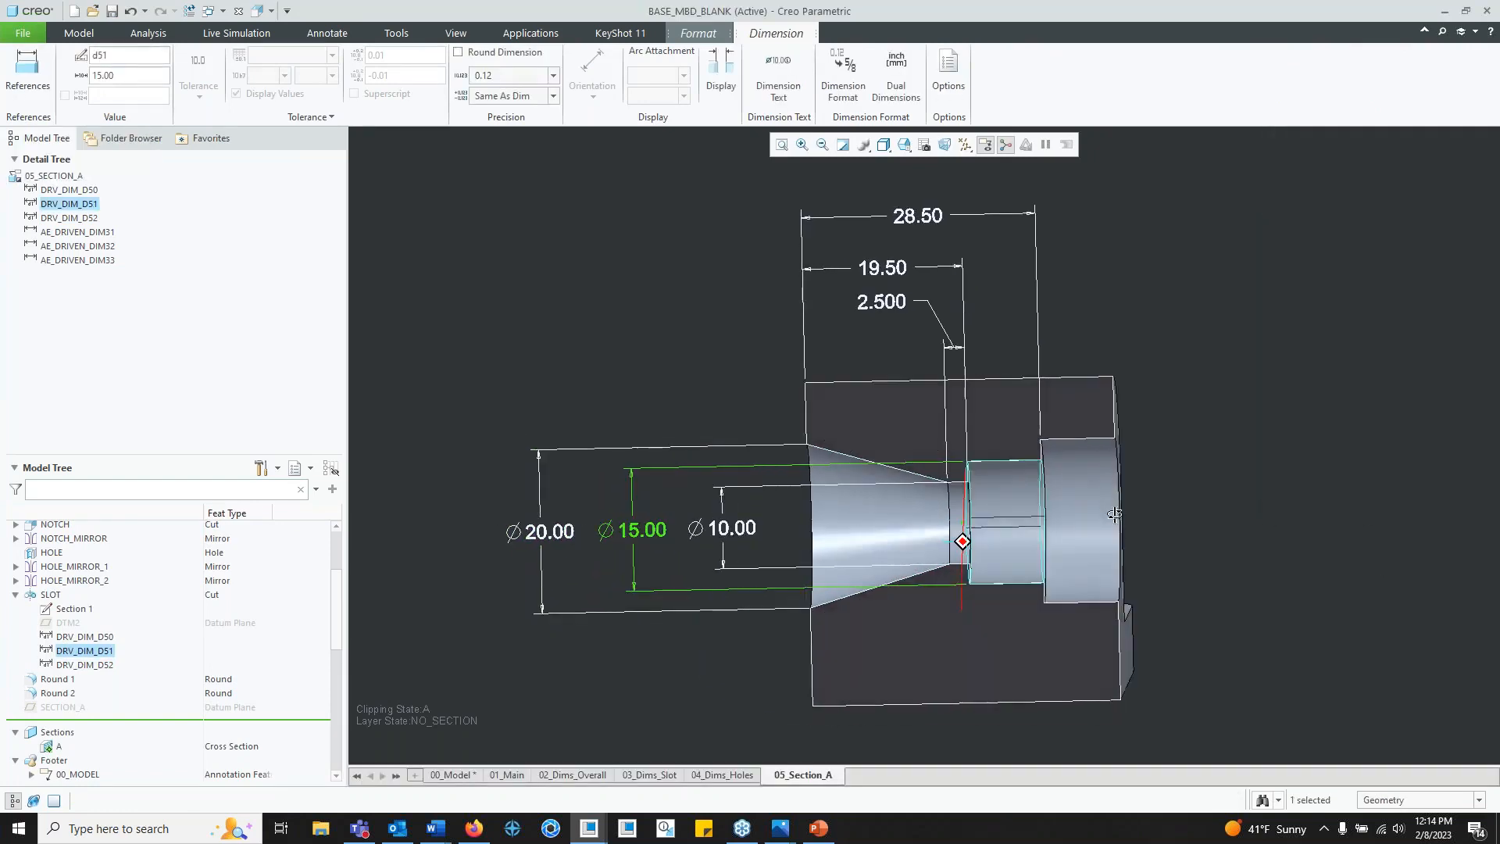
# Step: Assign both surfaces of the narrow bore next to the taper as first references of the Ø10.00 dimension
pyautogui.click(700, 531)
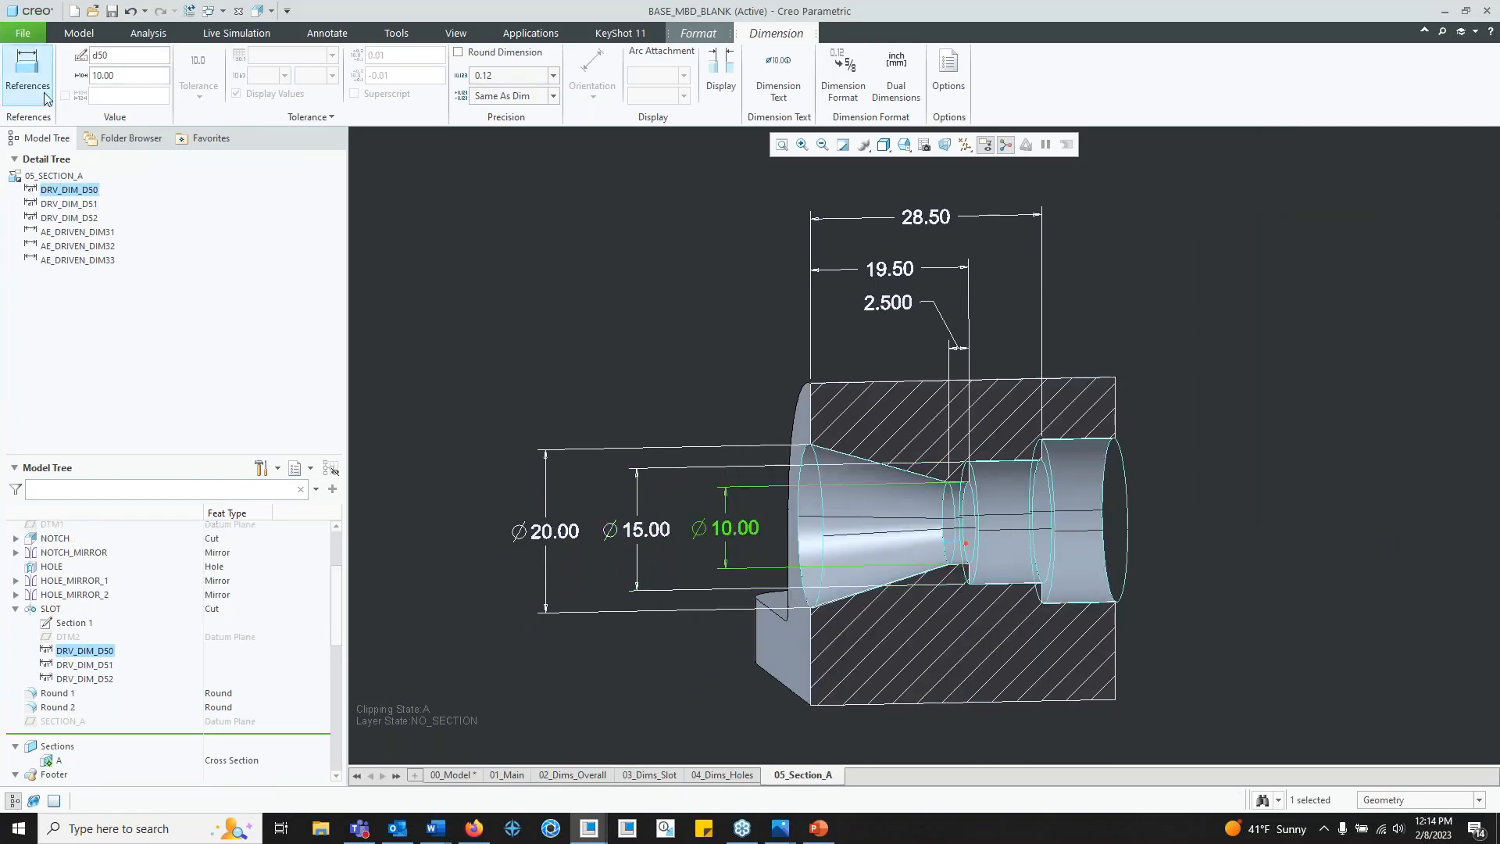
pyautogui.click(30, 82)
pyautogui.click(956, 531)
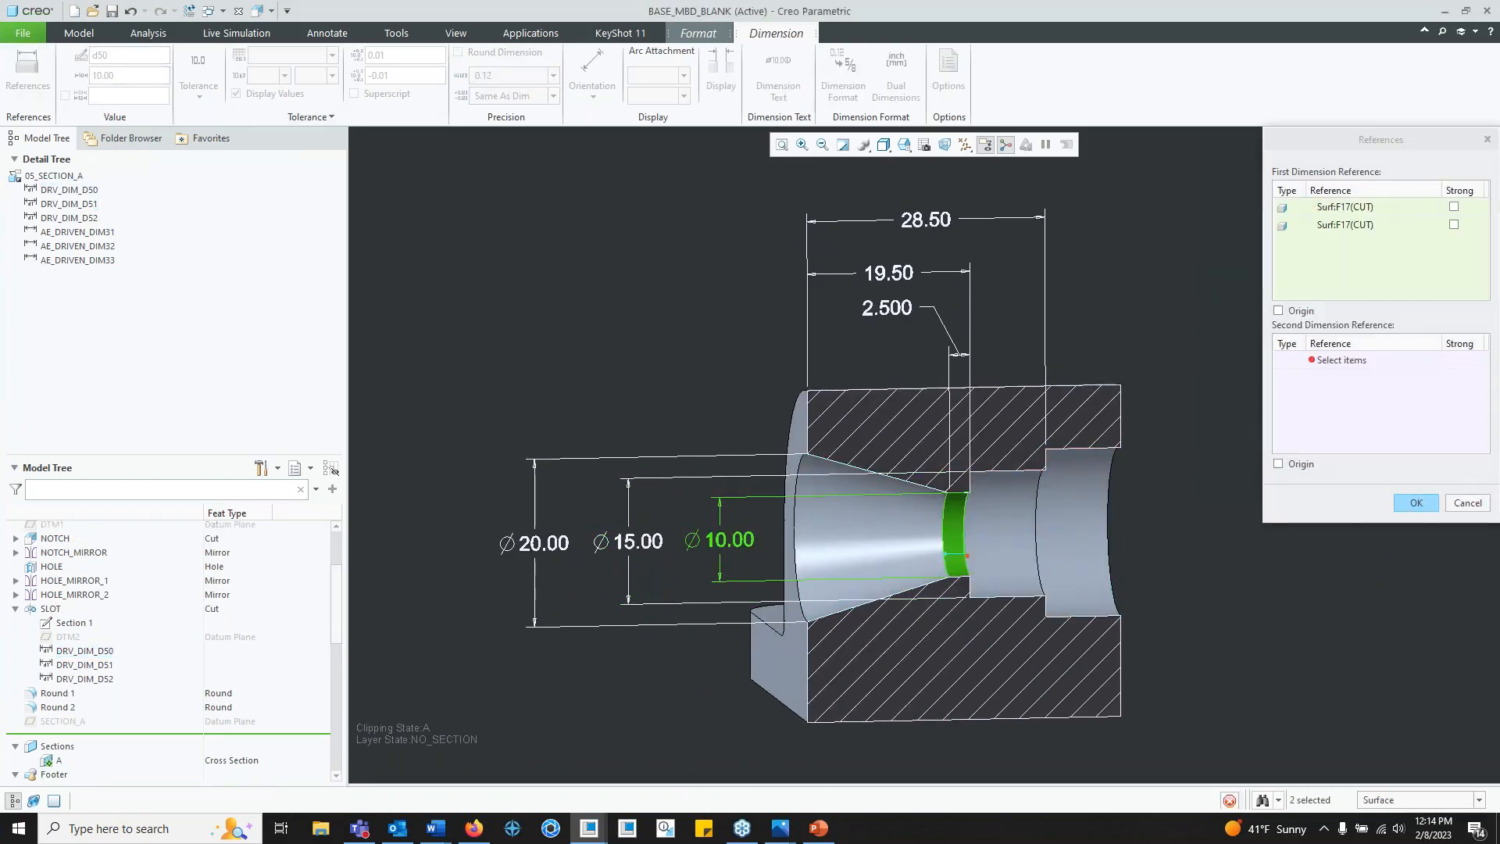
pyautogui.click(1402, 508)
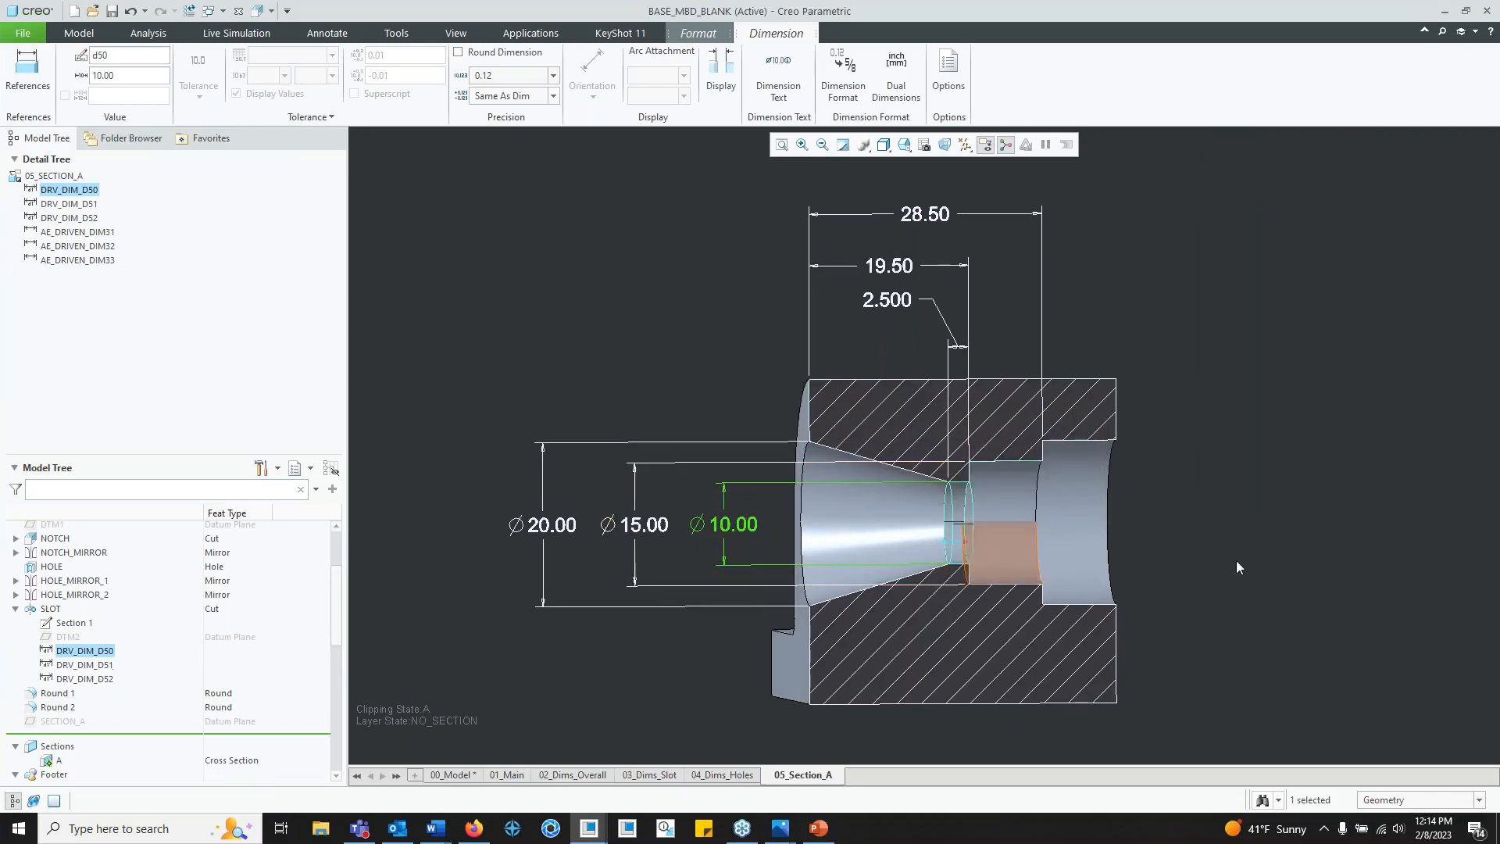
pyautogui.click(1406, 541)
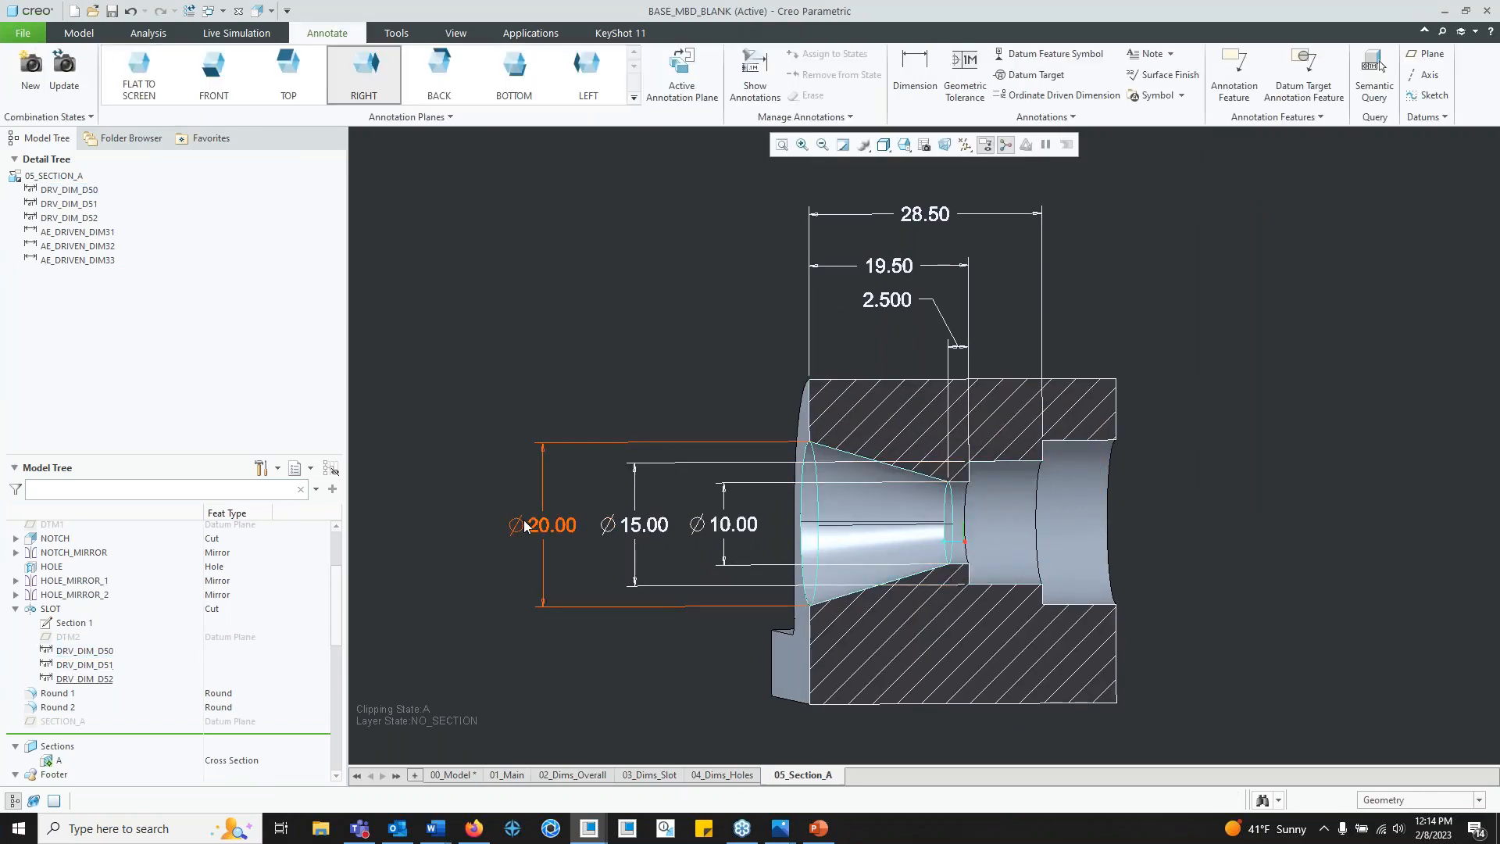
pyautogui.moveTo(1105, 520); pyautogui.dragTo(785, 396, button='middle')
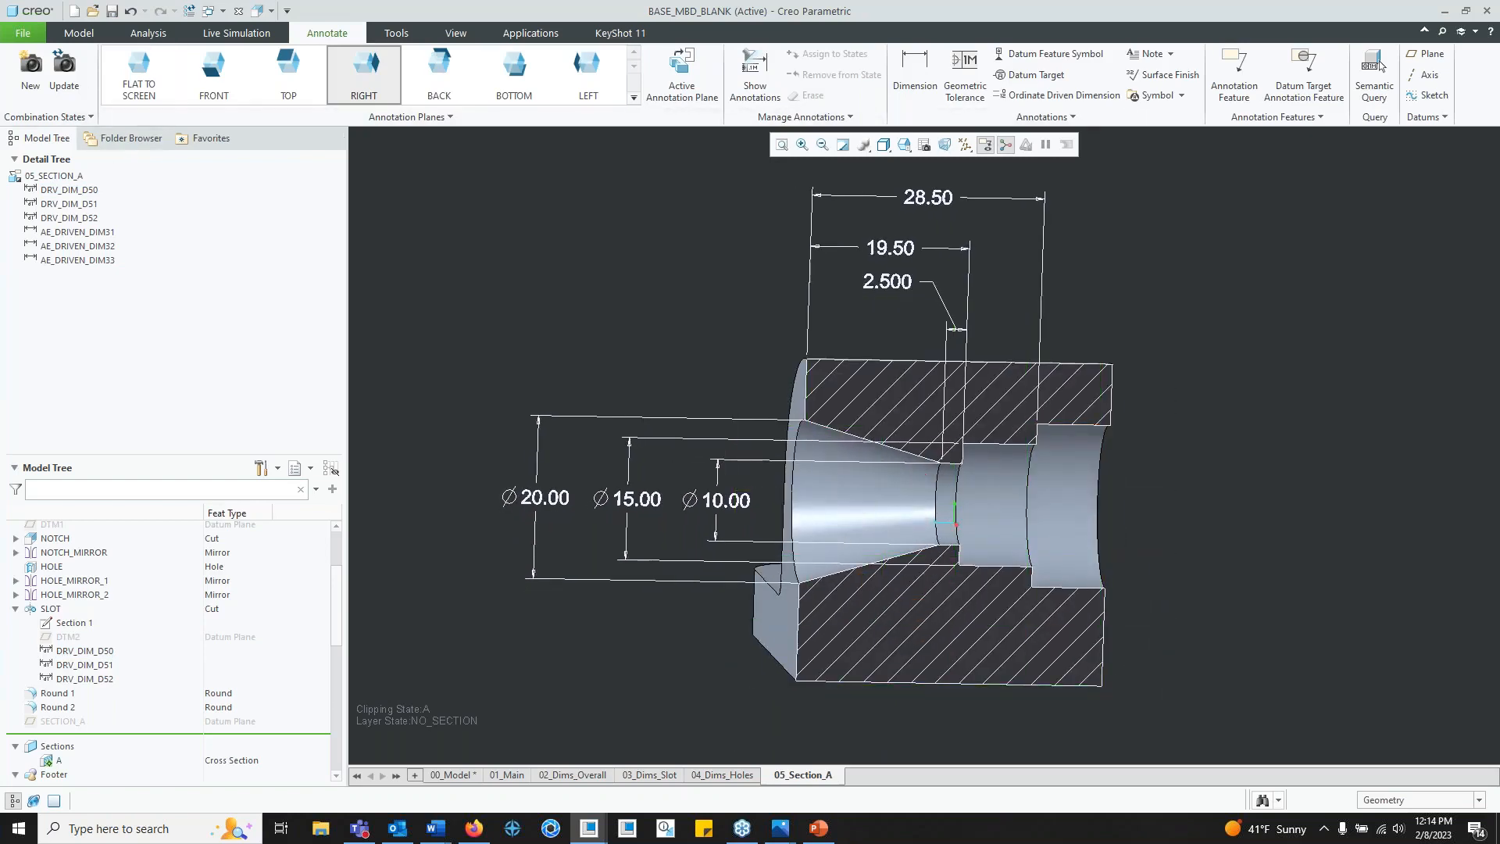
pyautogui.click(822, 781)
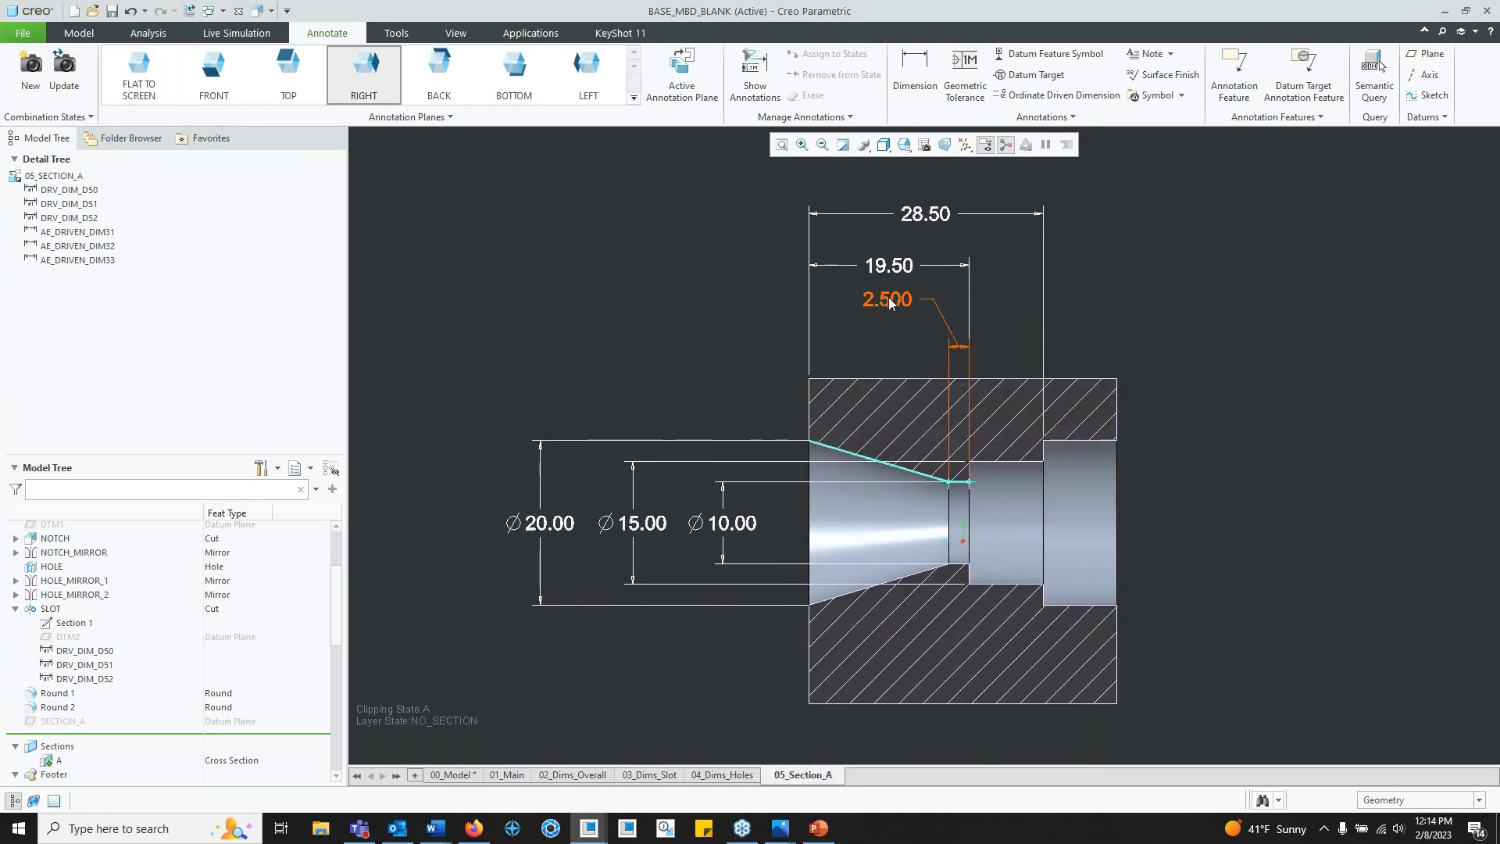
pyautogui.click(960, 148)
pyautogui.click(967, 148)
pyautogui.click(969, 149)
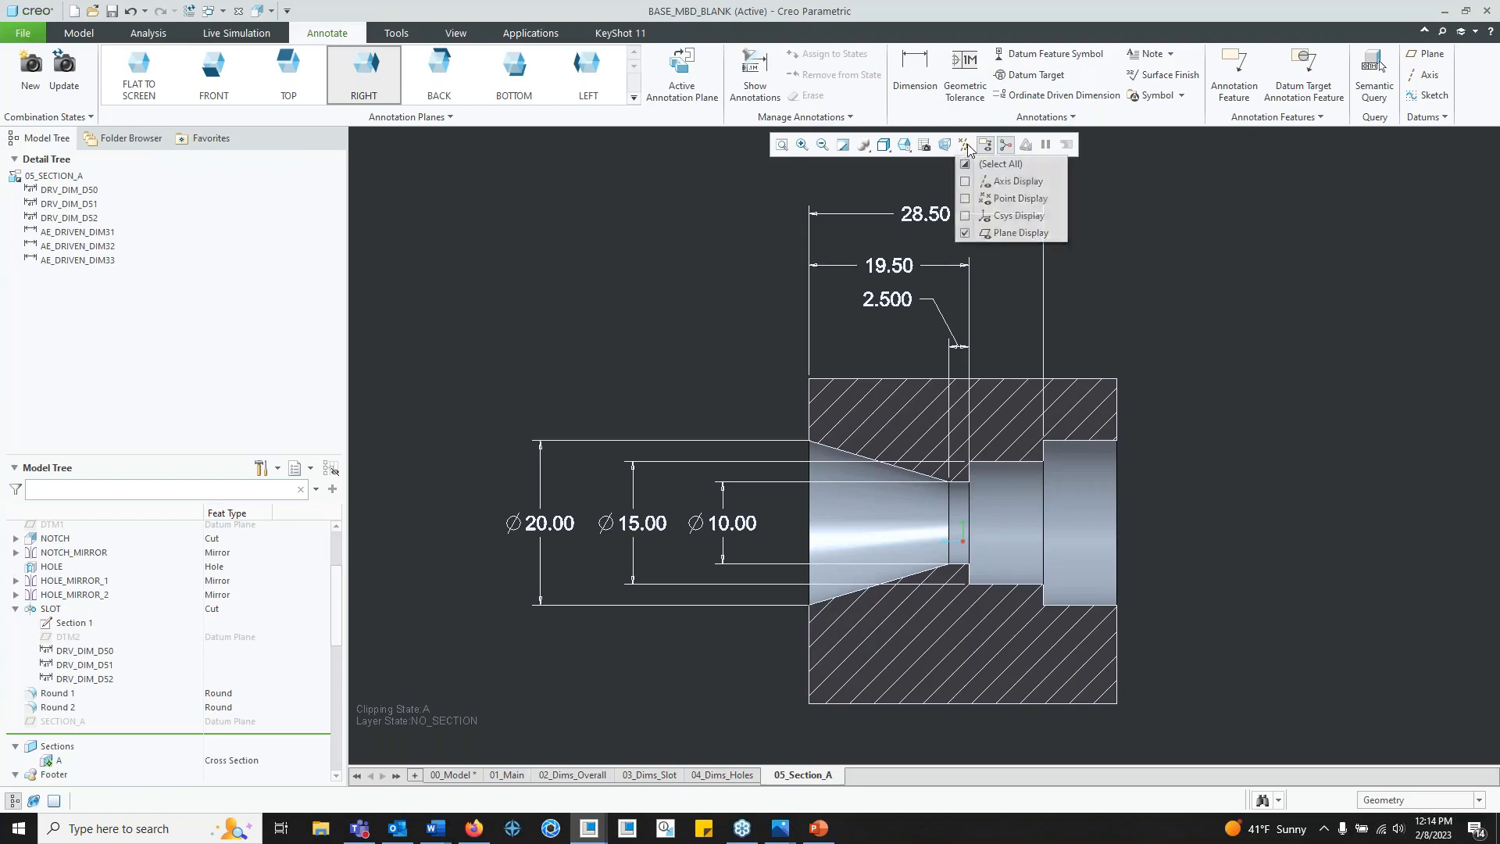
pyautogui.click(1293, 234)
pyautogui.moveTo(962, 423); pyautogui.dragTo(996, 457, button='middle')
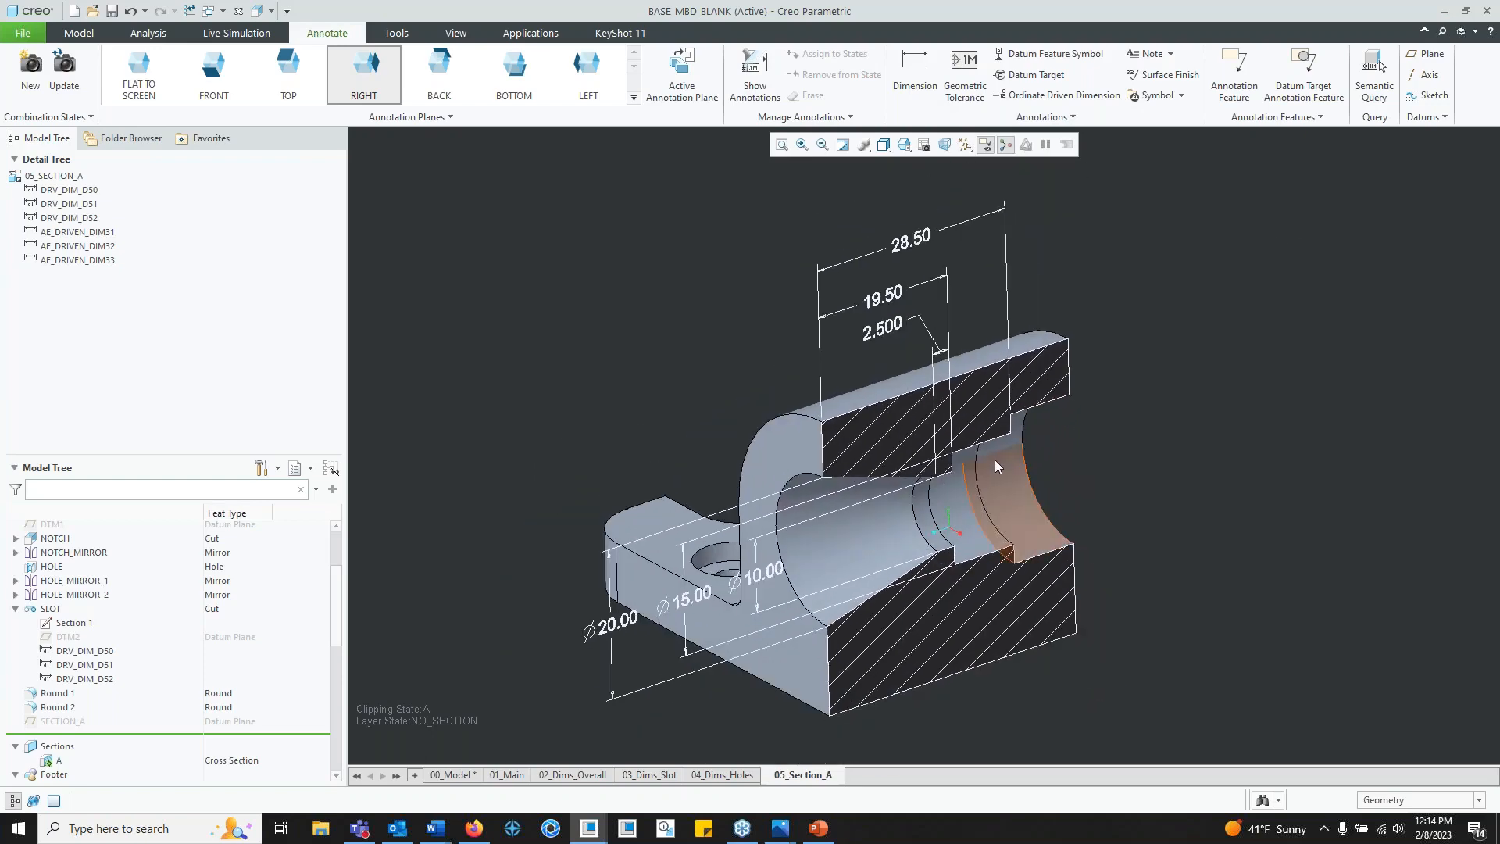
# Step: Review the saved sections and layer states in the View Manager and show the model's layer tree
pyautogui.click(923, 145)
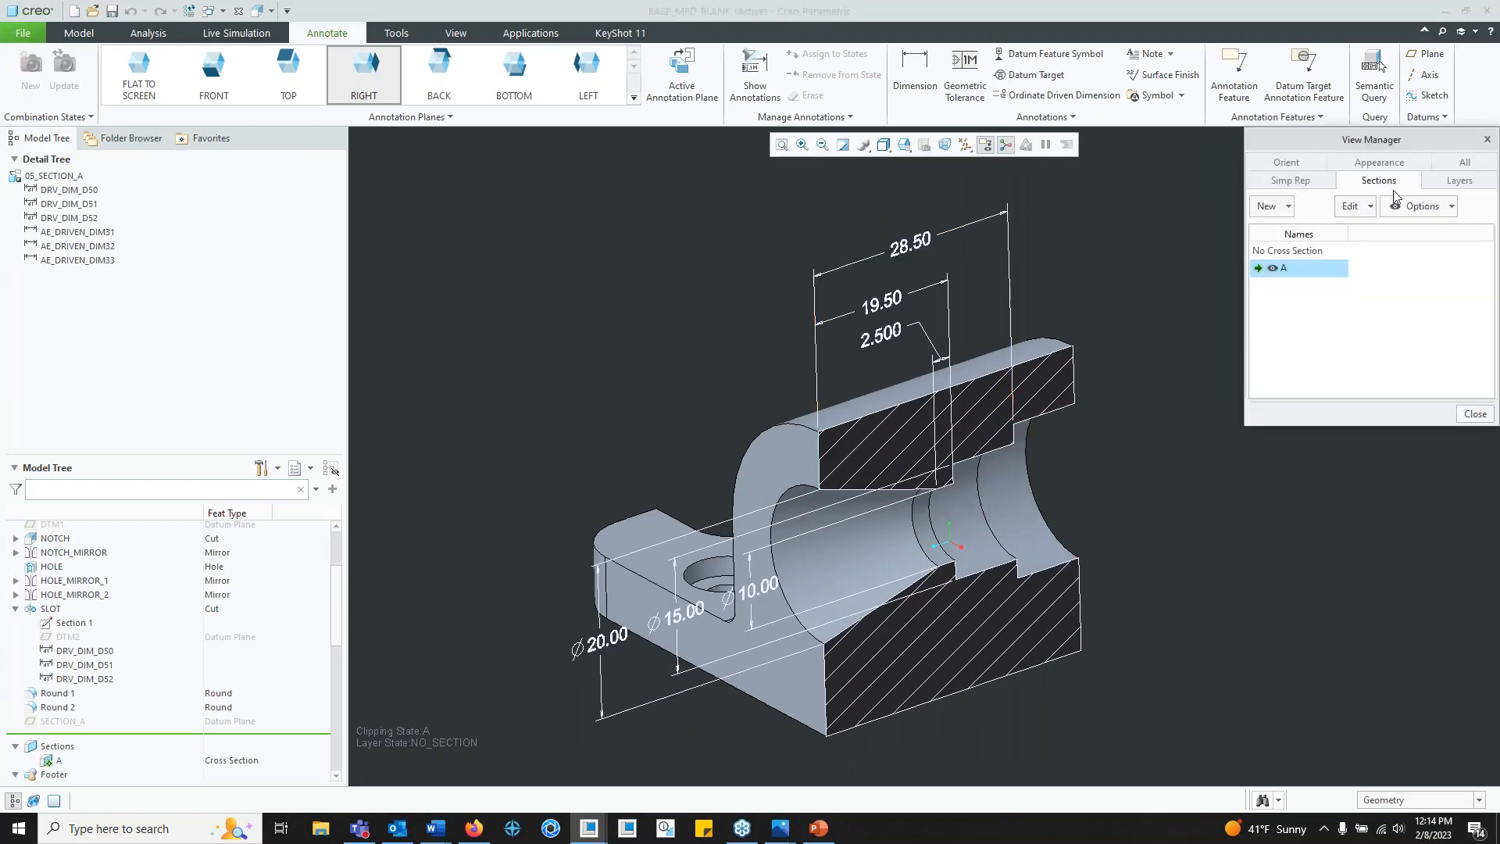
pyautogui.click(1456, 187)
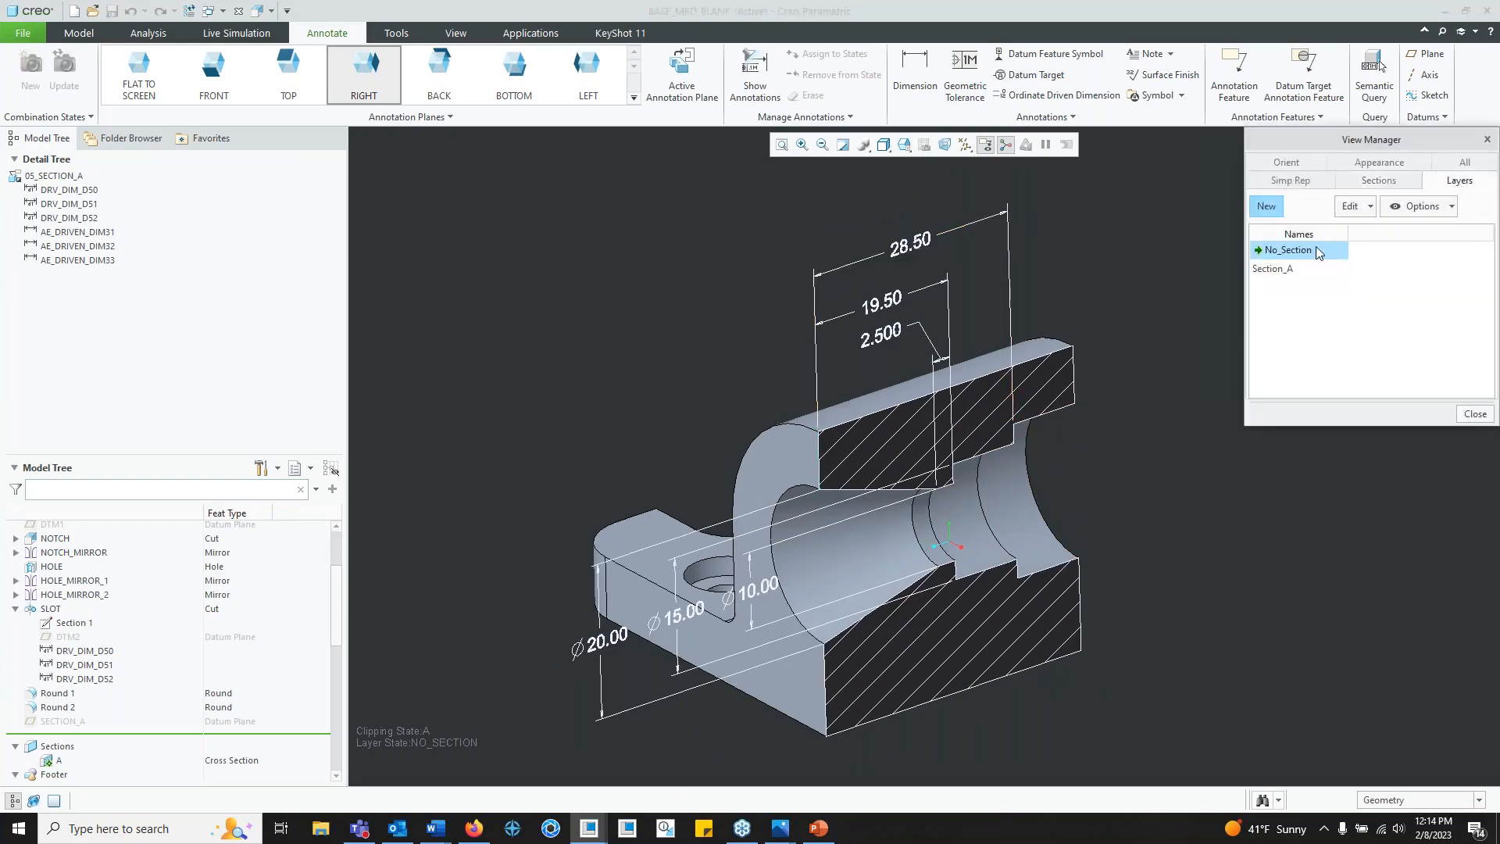
pyautogui.click(93, 38)
pyautogui.click(279, 162)
pyautogui.click(328, 207)
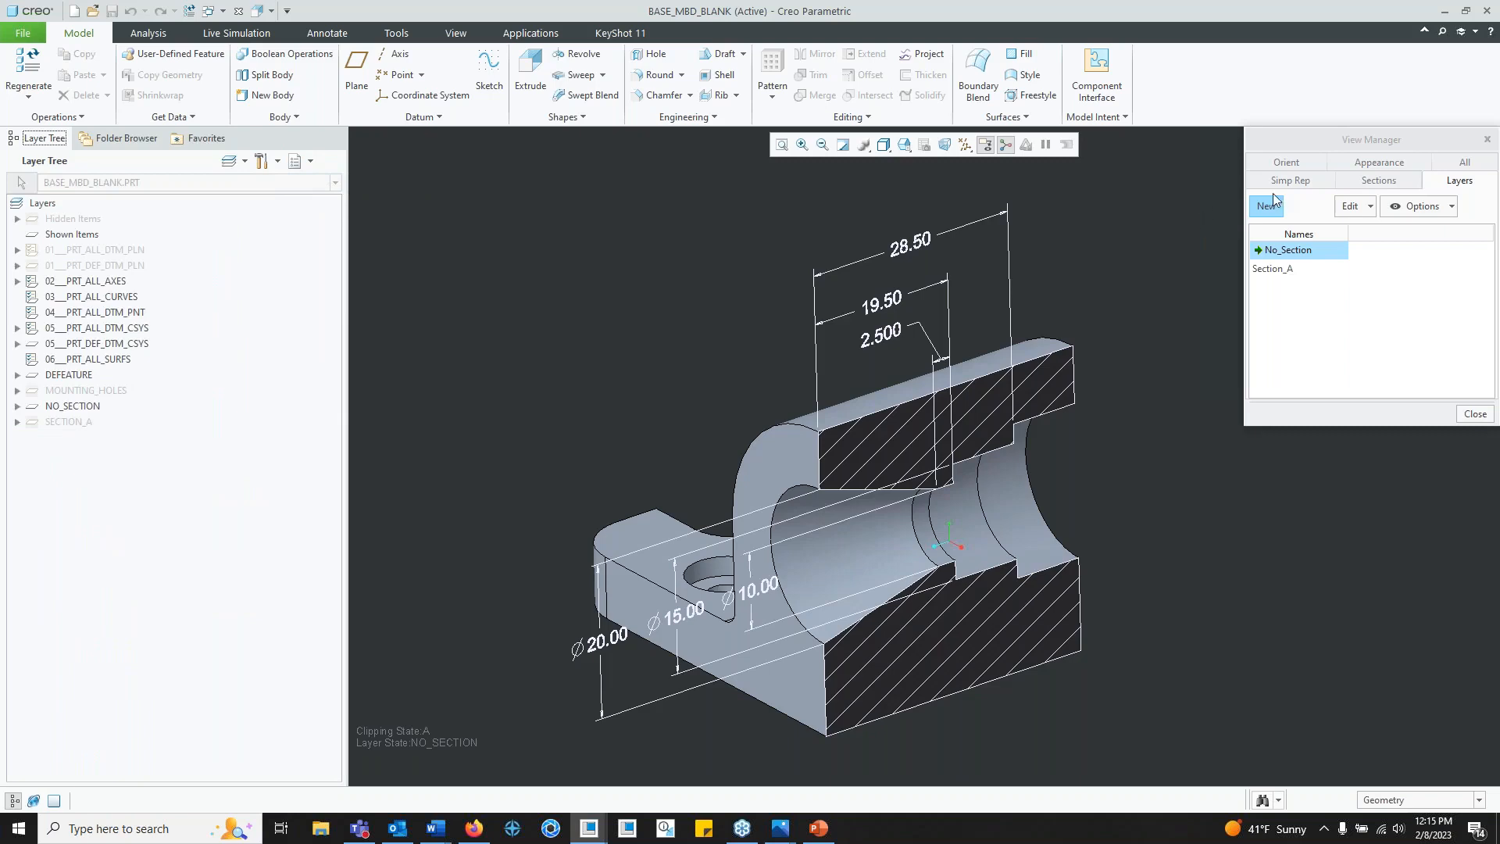
# Step: Redefine the 05_Section_A combination state so that it uses the Section_A layer state
pyautogui.click(1459, 163)
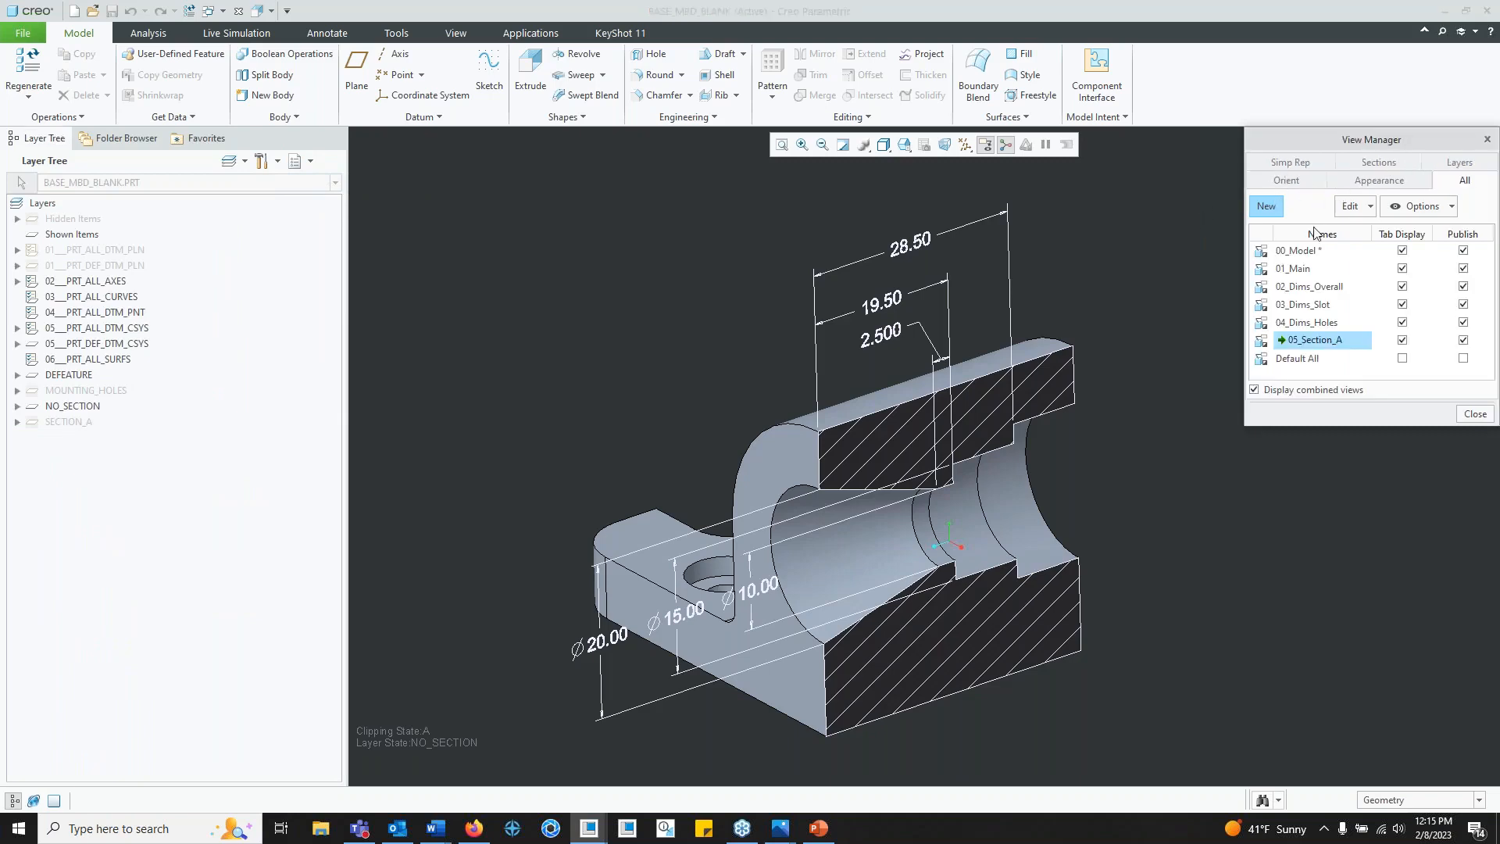
pyautogui.click(1312, 294)
pyautogui.rightClick(1313, 294)
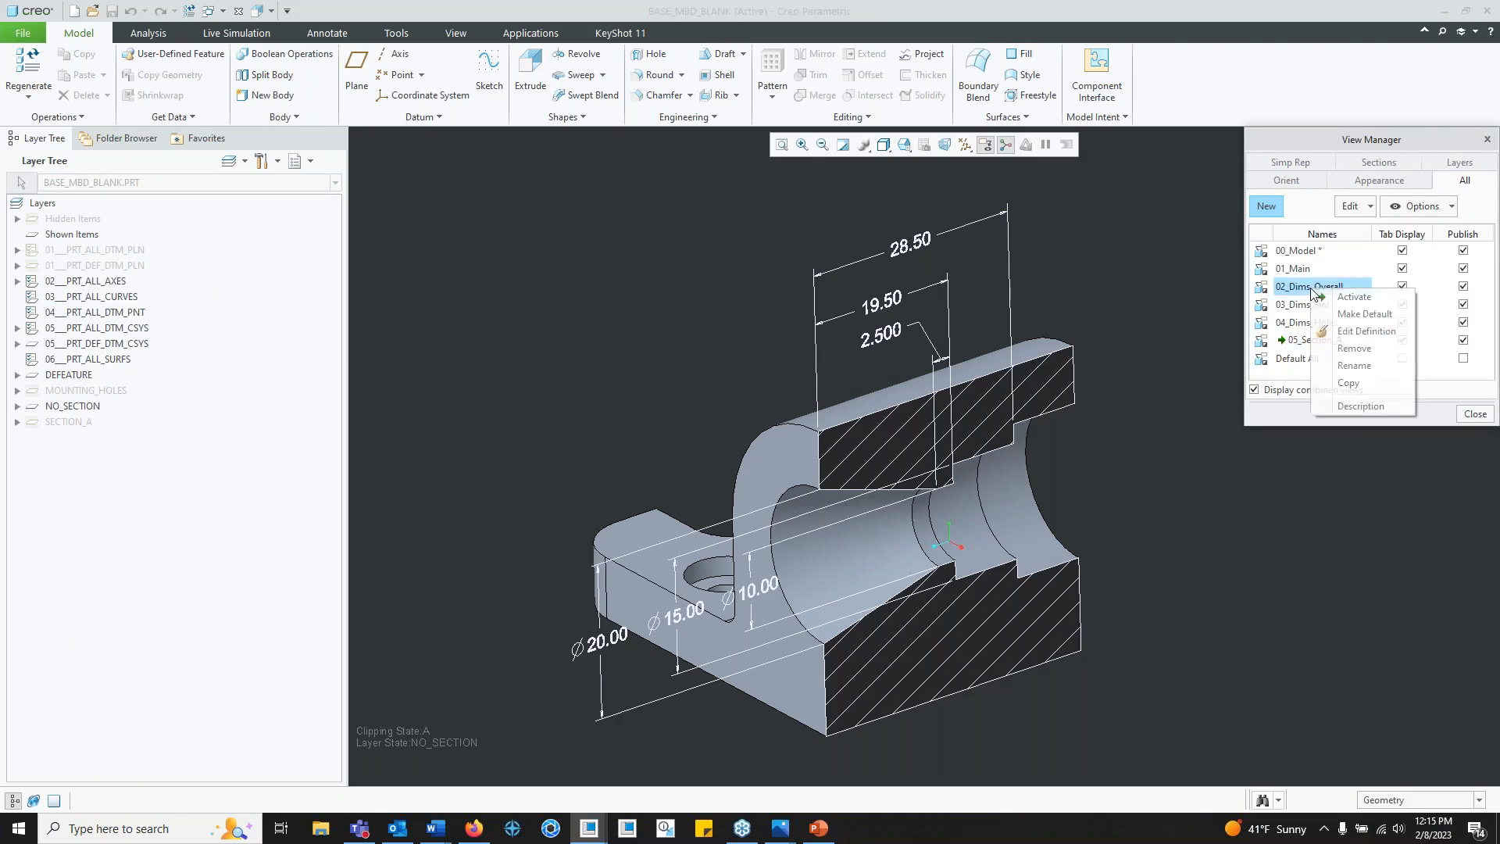
pyautogui.rightClick(1290, 341)
pyautogui.rightClick(1291, 341)
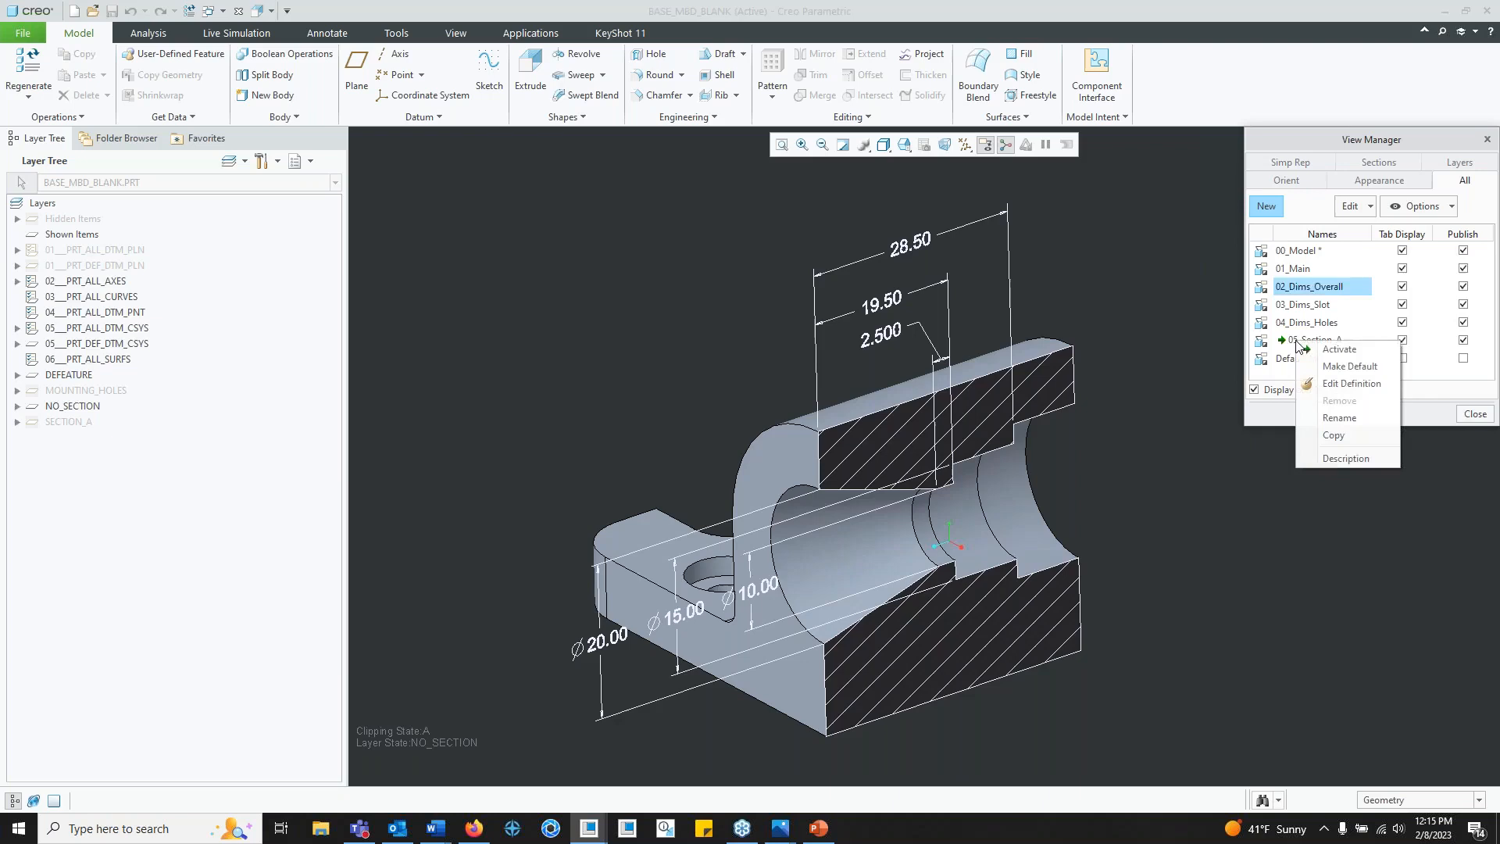
pyautogui.click(1355, 383)
pyautogui.moveTo(1316, 160); pyautogui.dragTo(1120, 159)
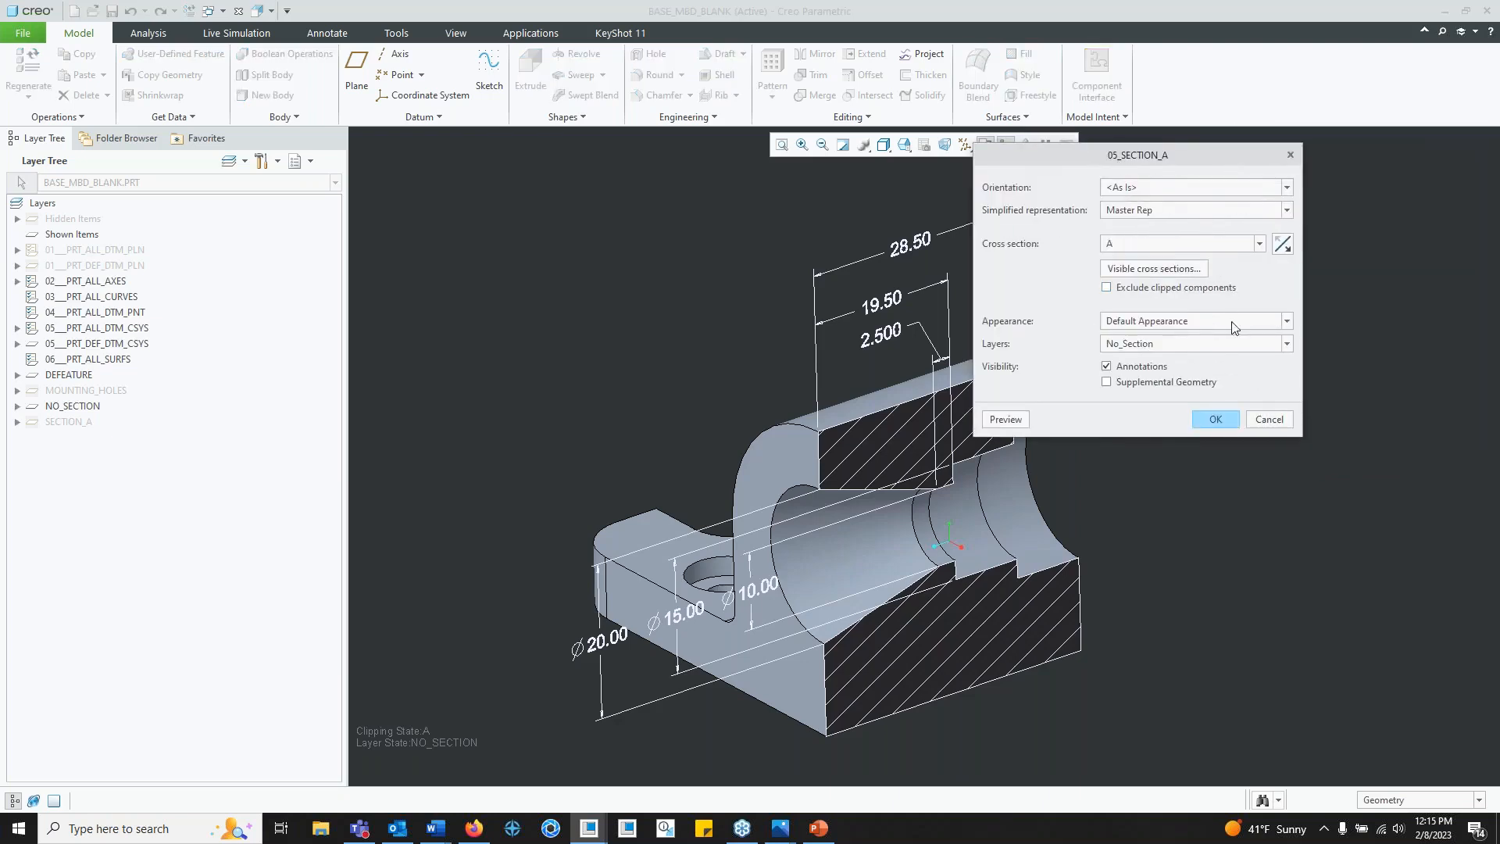
pyautogui.click(1282, 344)
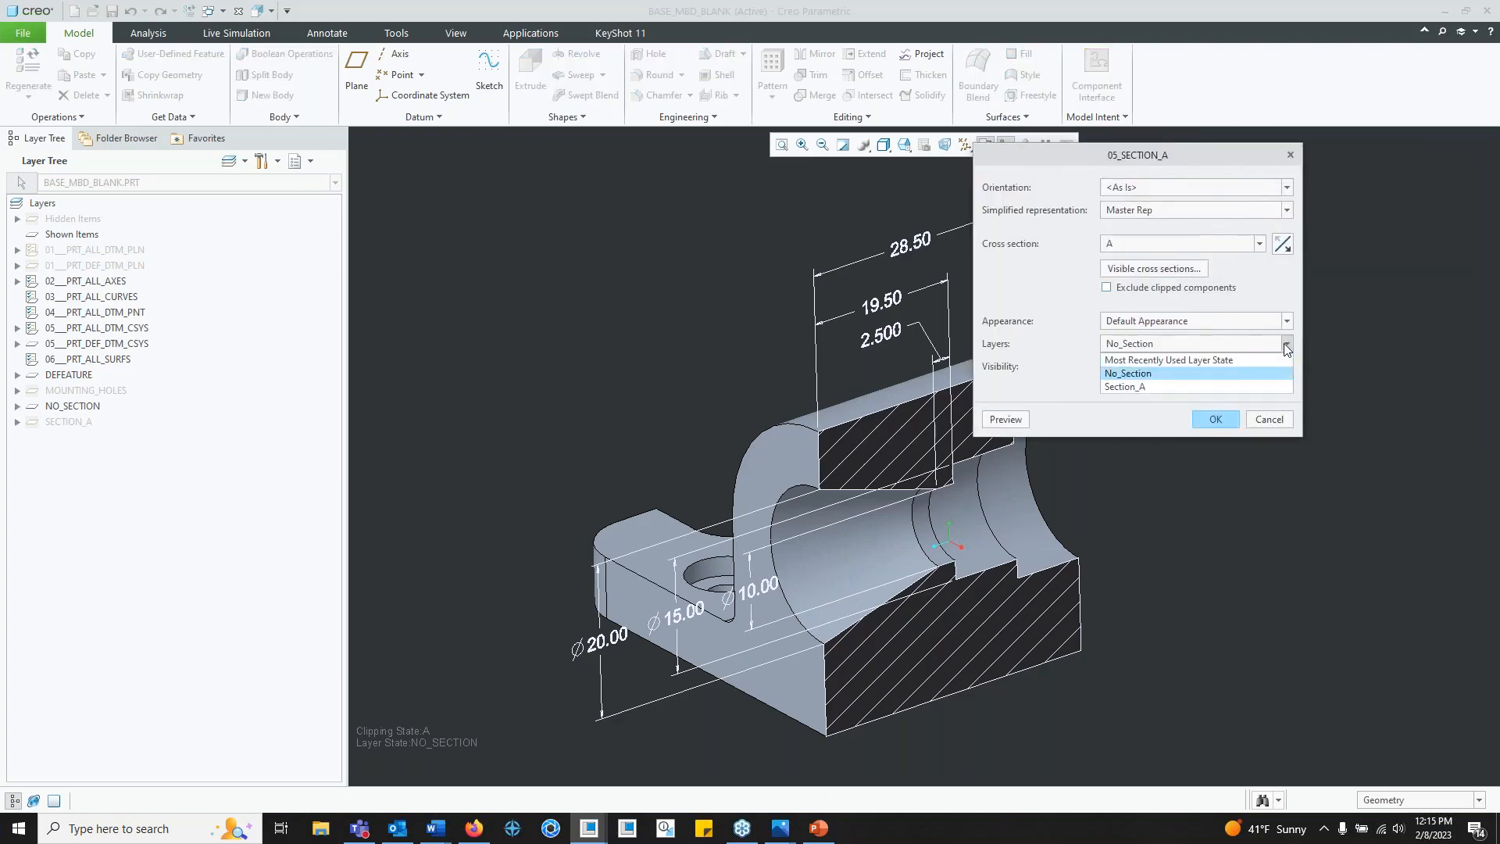
pyautogui.click(1230, 387)
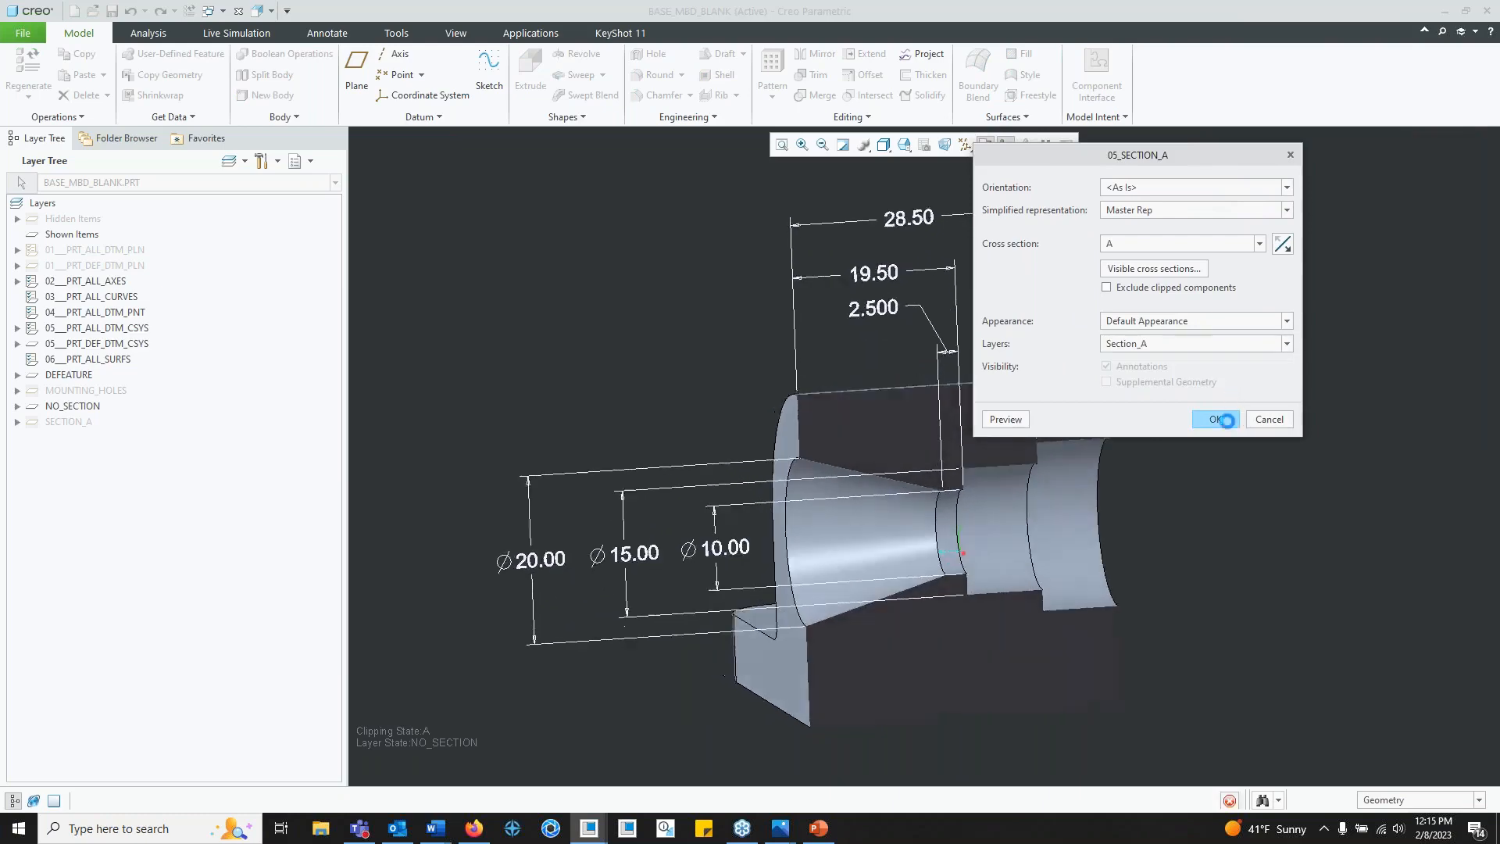
pyautogui.click(1216, 419)
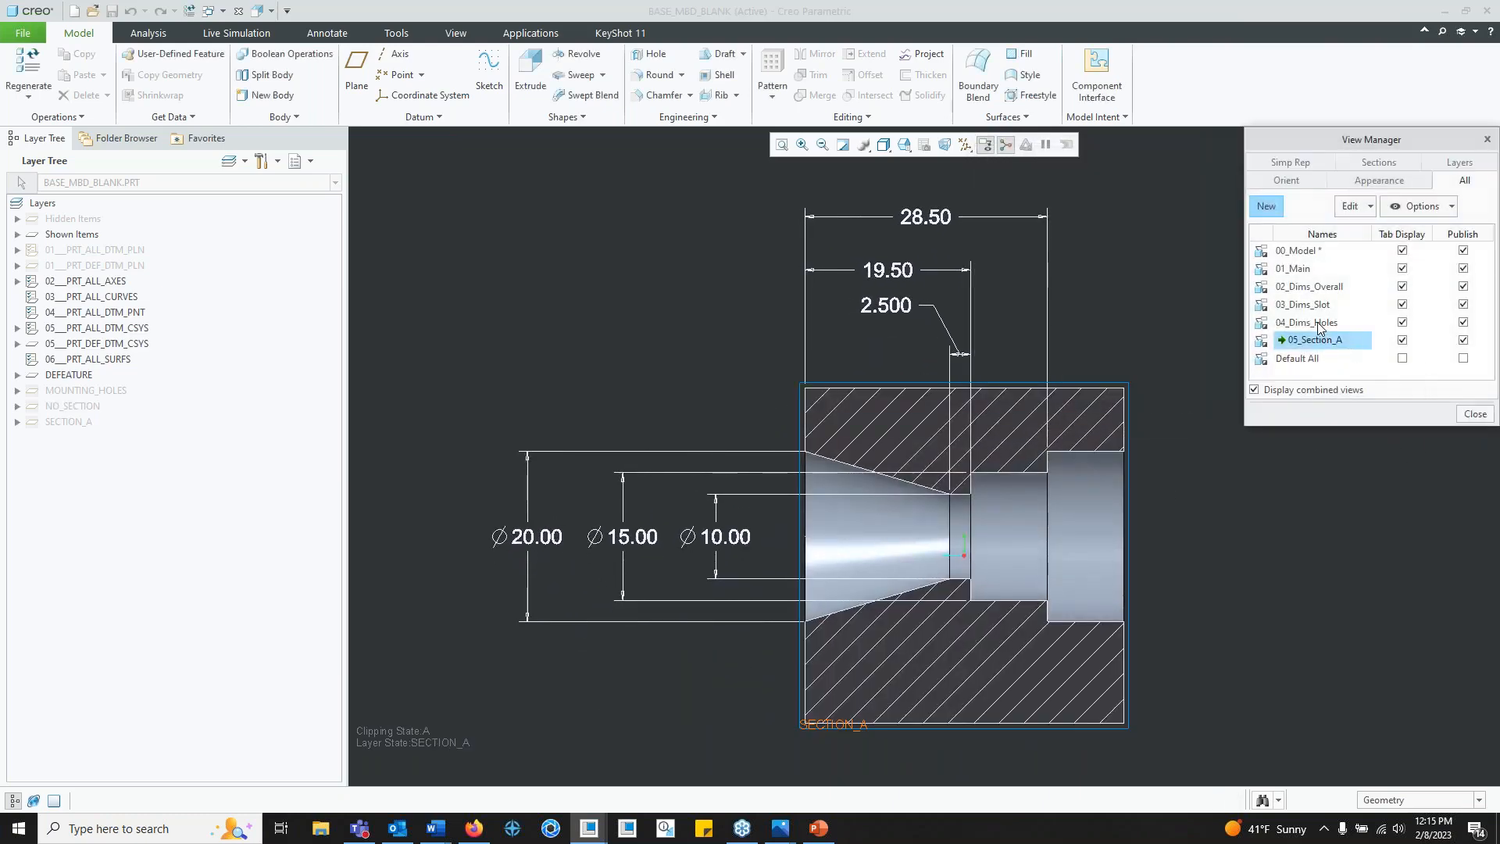
# Step: Redefine the 04_Dims_Holes combination state so that it uses the Section_A layer state
pyautogui.rightClick(1320, 326)
pyautogui.click(1320, 364)
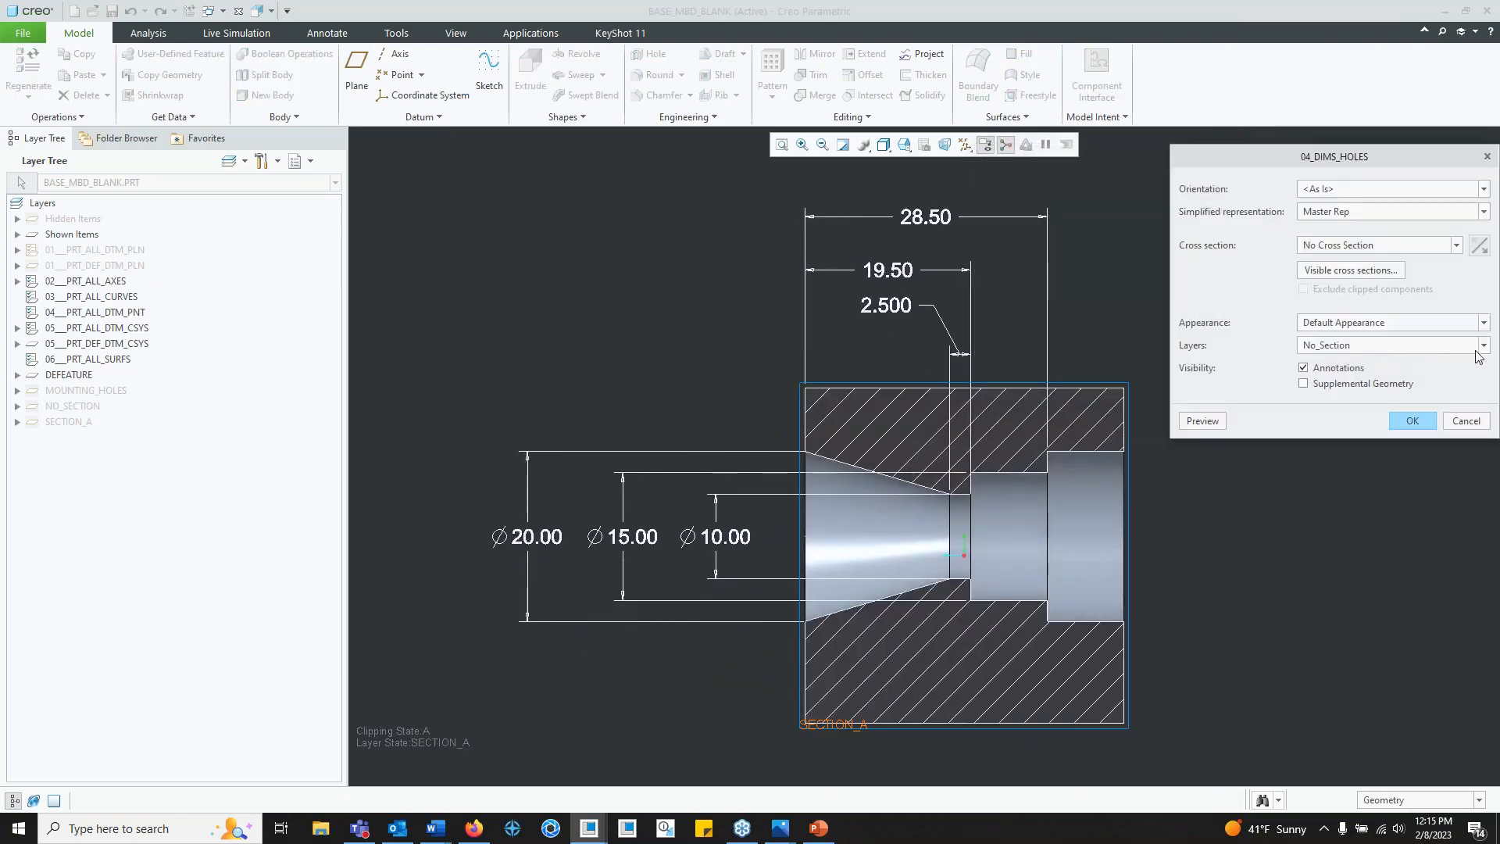
pyautogui.click(1483, 346)
pyautogui.click(1432, 389)
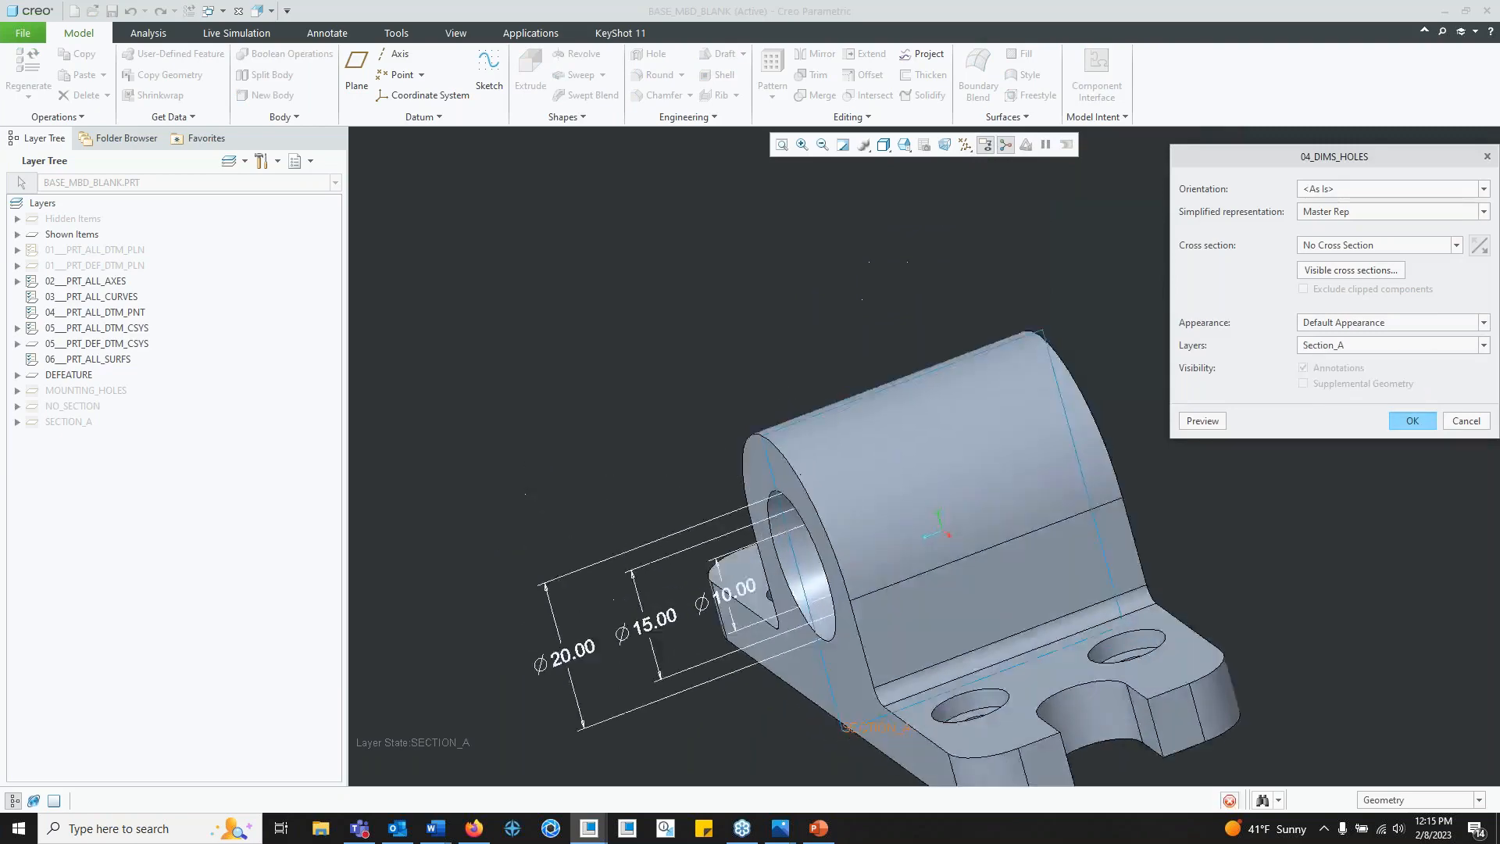
pyautogui.click(1412, 420)
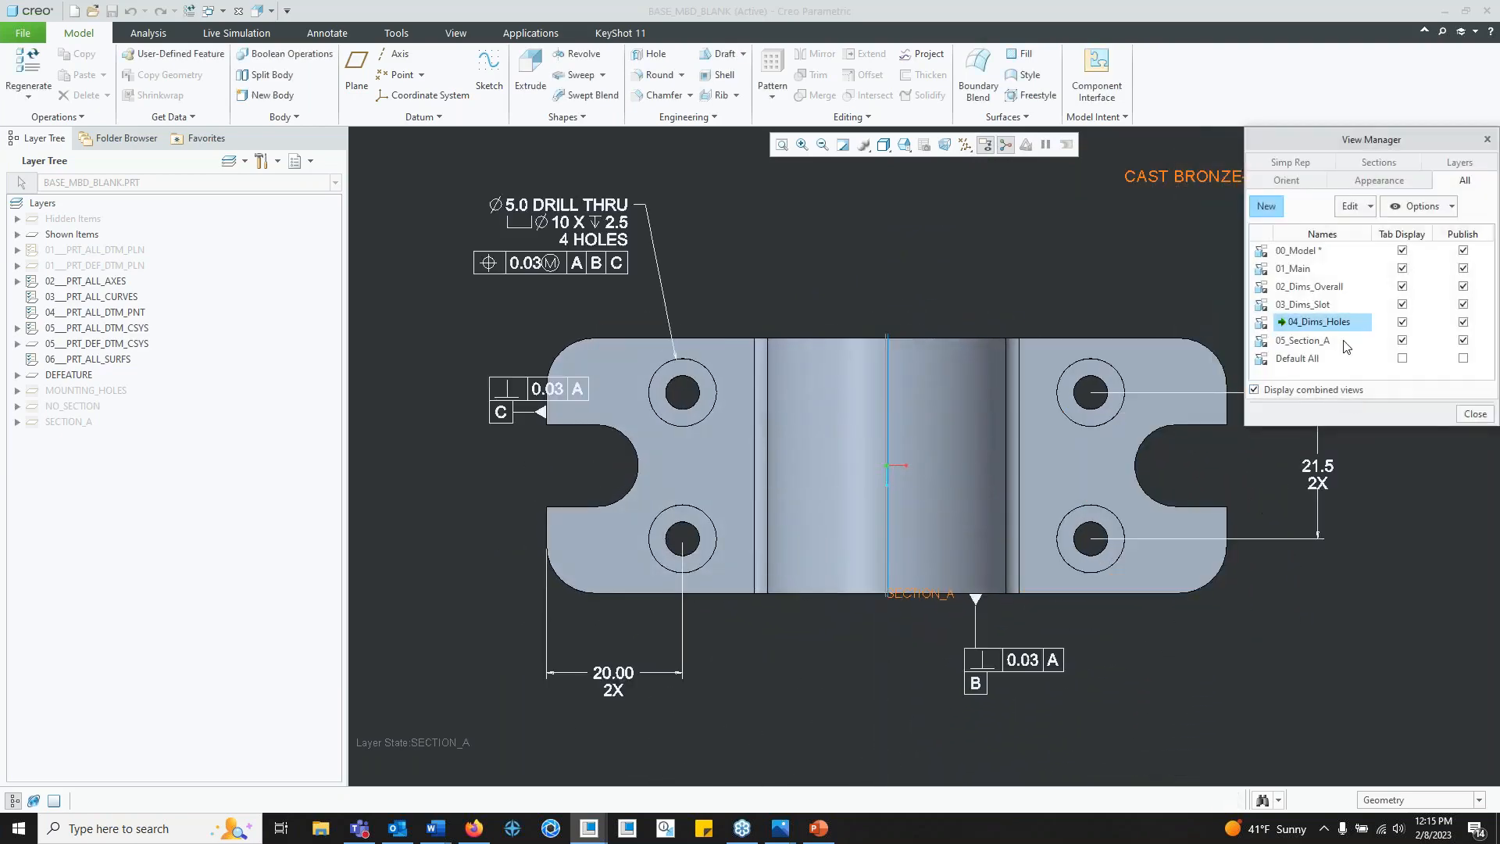
# Step: Redefine the 03_Dims_Slot combination state so that it uses the Section_A layer state
pyautogui.rightClick(1325, 305)
pyautogui.click(1377, 343)
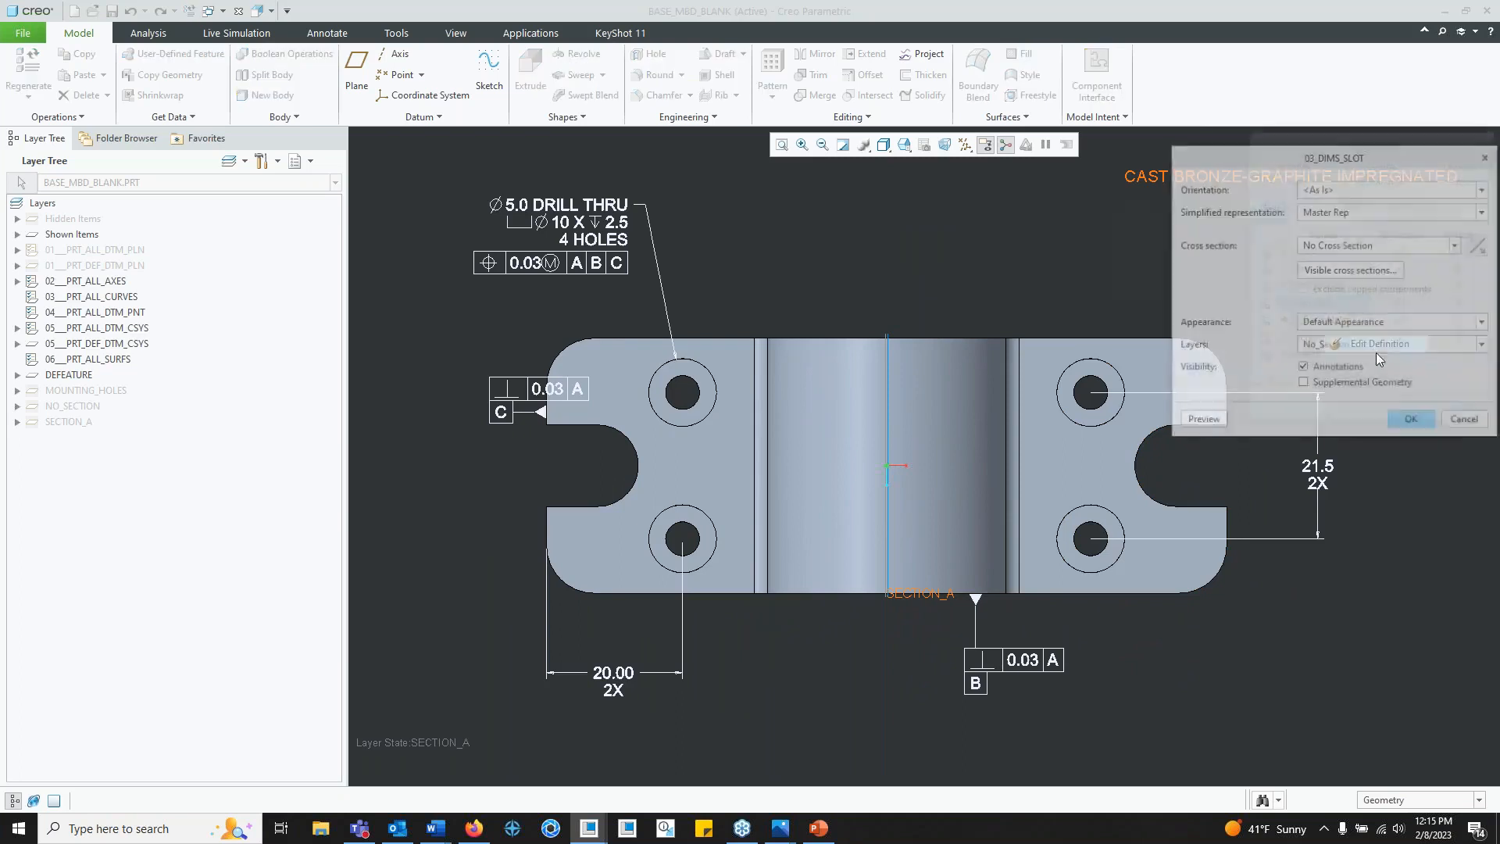
pyautogui.click(1483, 344)
pyautogui.click(1445, 397)
pyautogui.click(1412, 420)
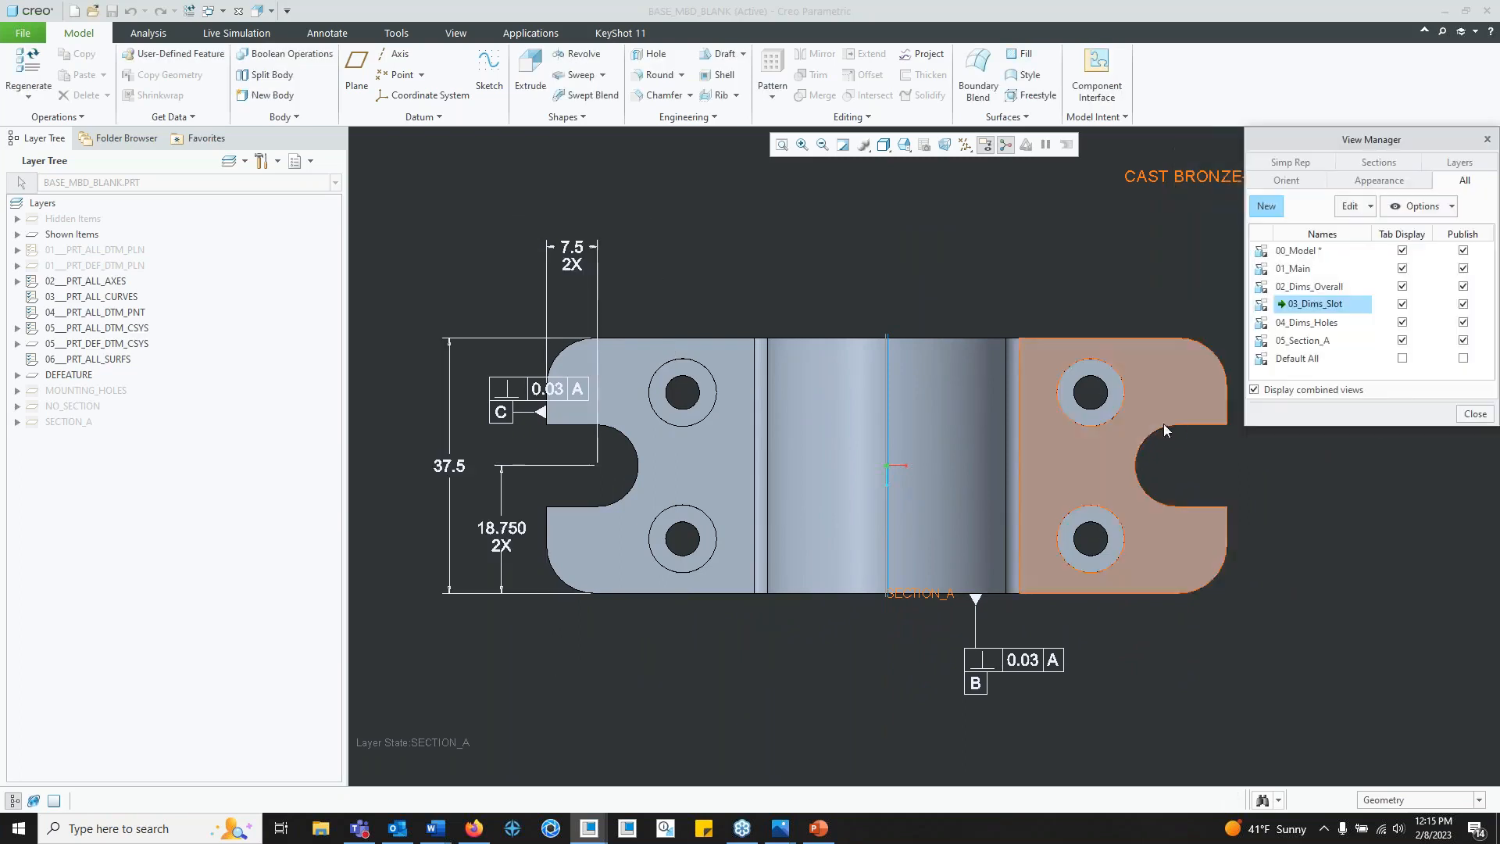
# Step: Assign the Section_A layer state to the 02_Dims_Overall combination state and close the View Manager
pyautogui.rightClick(1303, 291)
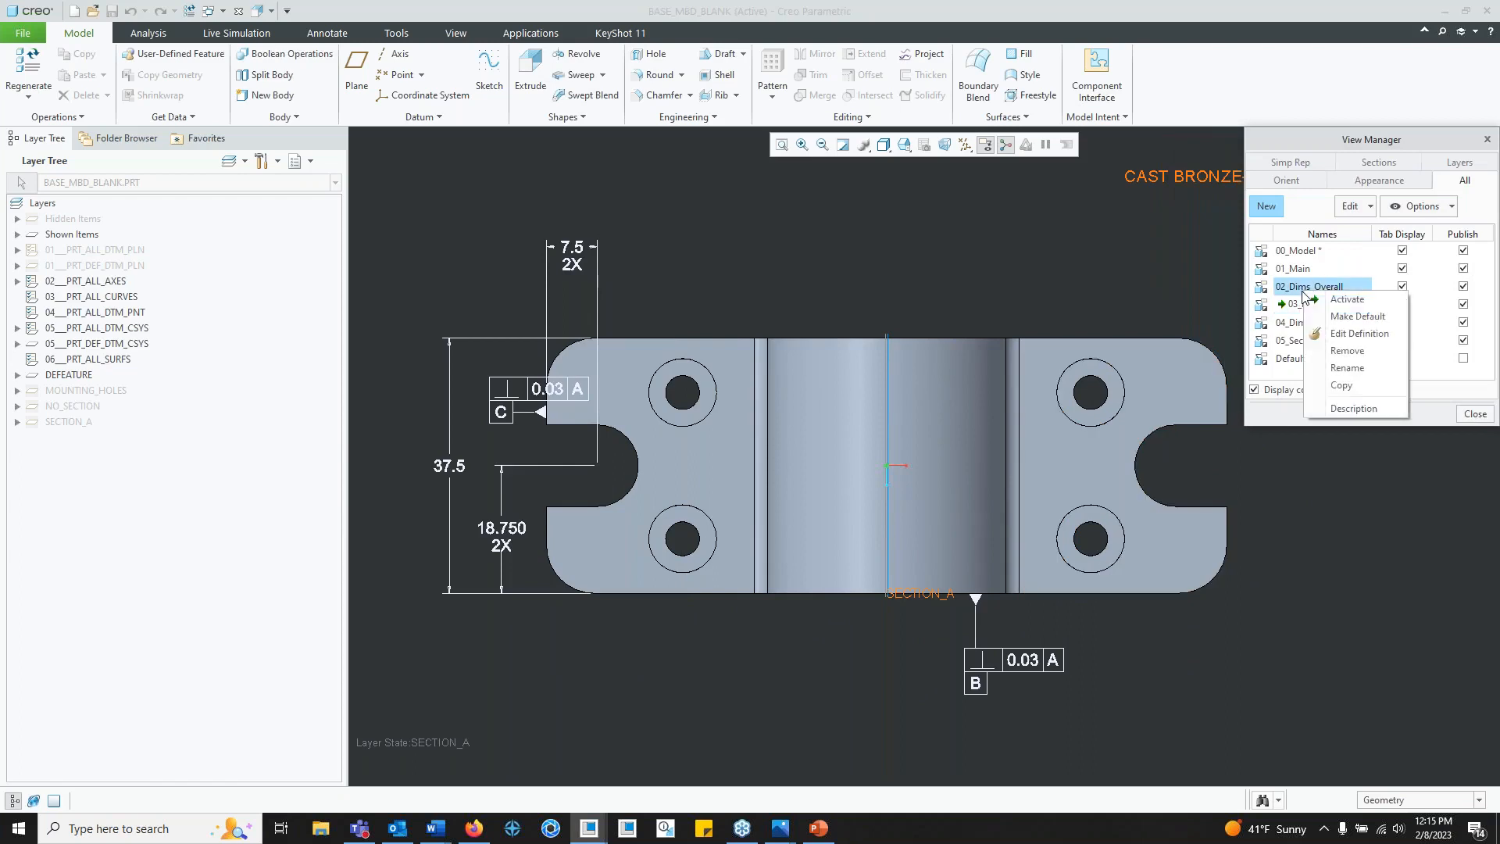
pyautogui.click(1348, 337)
pyautogui.click(1483, 344)
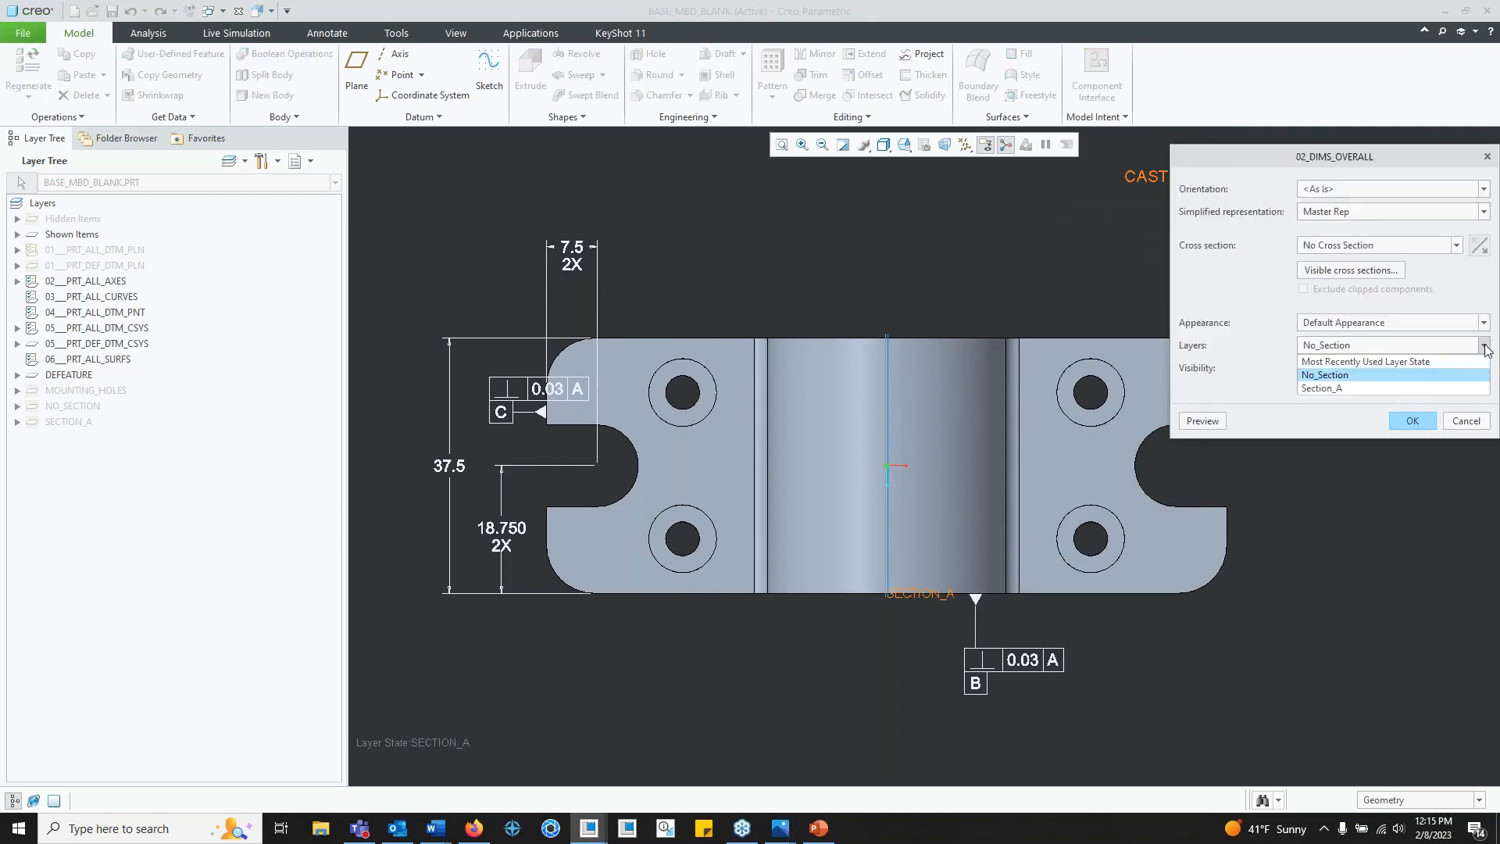
pyautogui.click(1435, 393)
pyautogui.click(1413, 421)
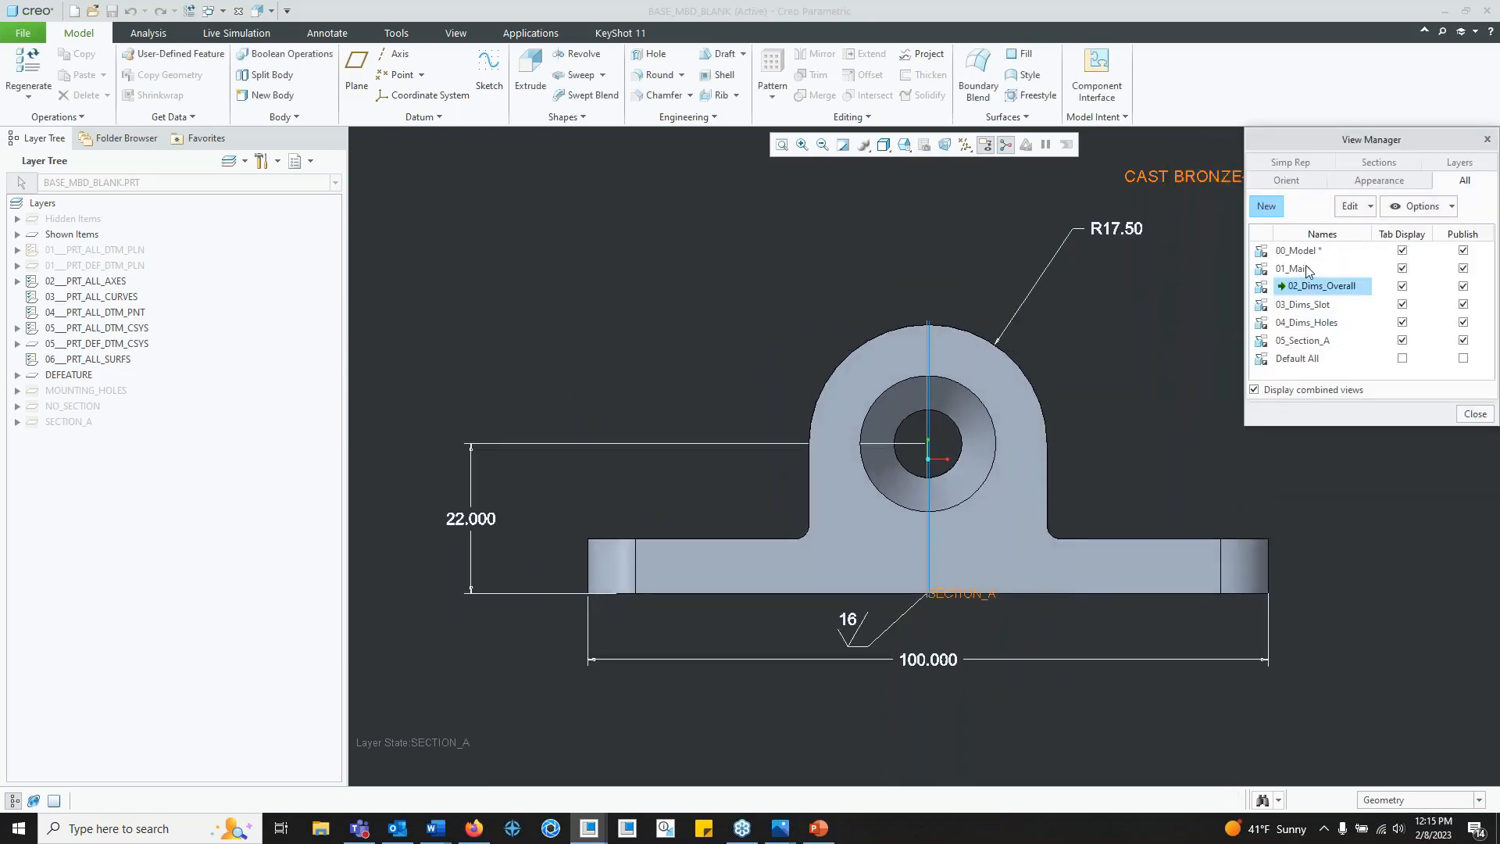
pyautogui.moveTo(1039, 512)
pyautogui.mouseDown(button='middle')
pyautogui.moveTo(1011, 506)
pyautogui.moveTo(1014, 525)
pyautogui.moveTo(1031, 527)
pyautogui.moveTo(1020, 506)
pyautogui.mouseUp(button='middle')
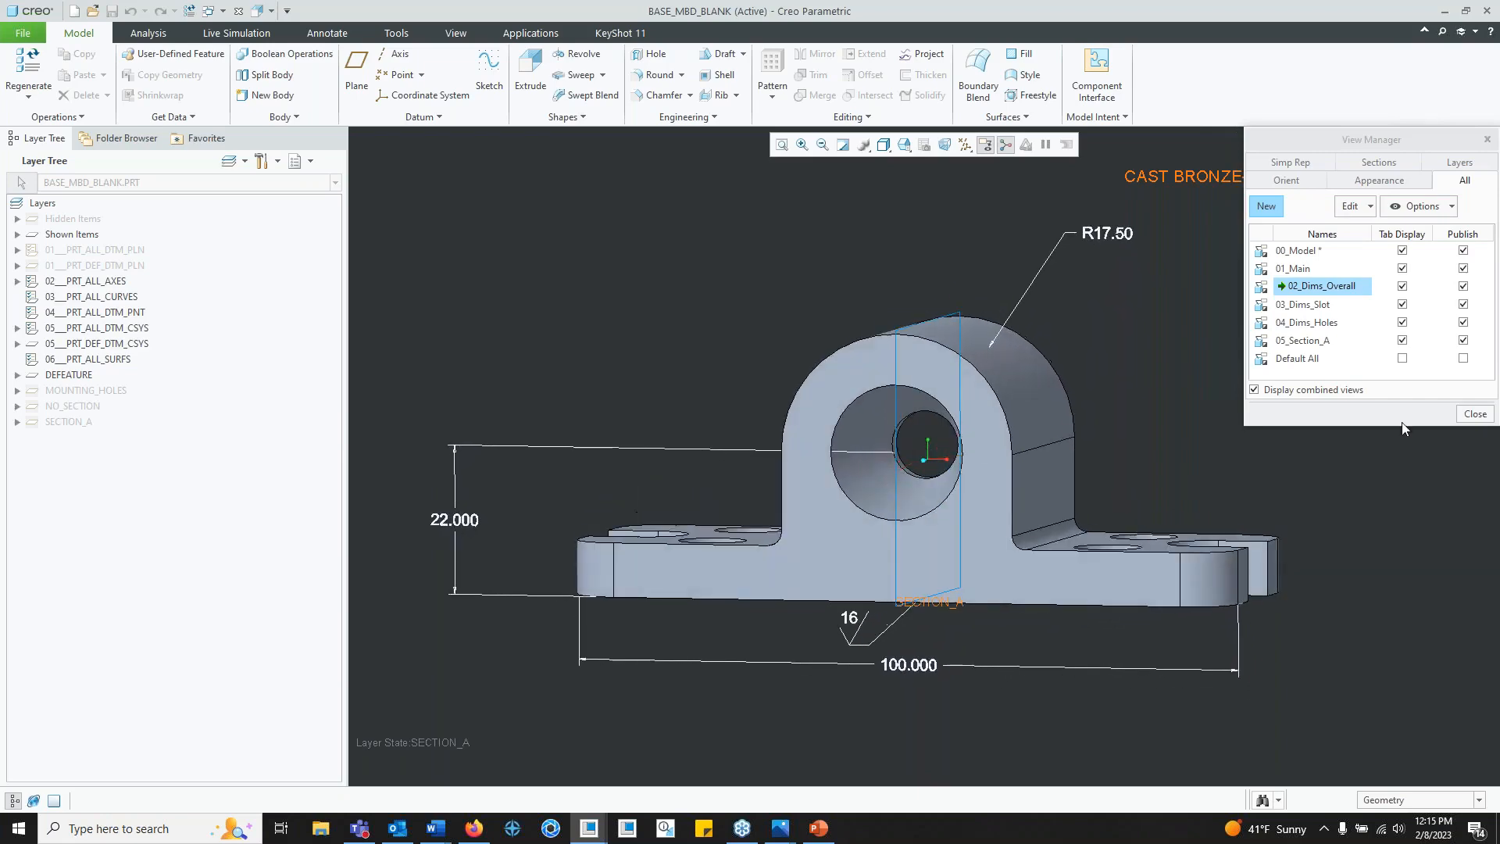
pyautogui.click(1474, 414)
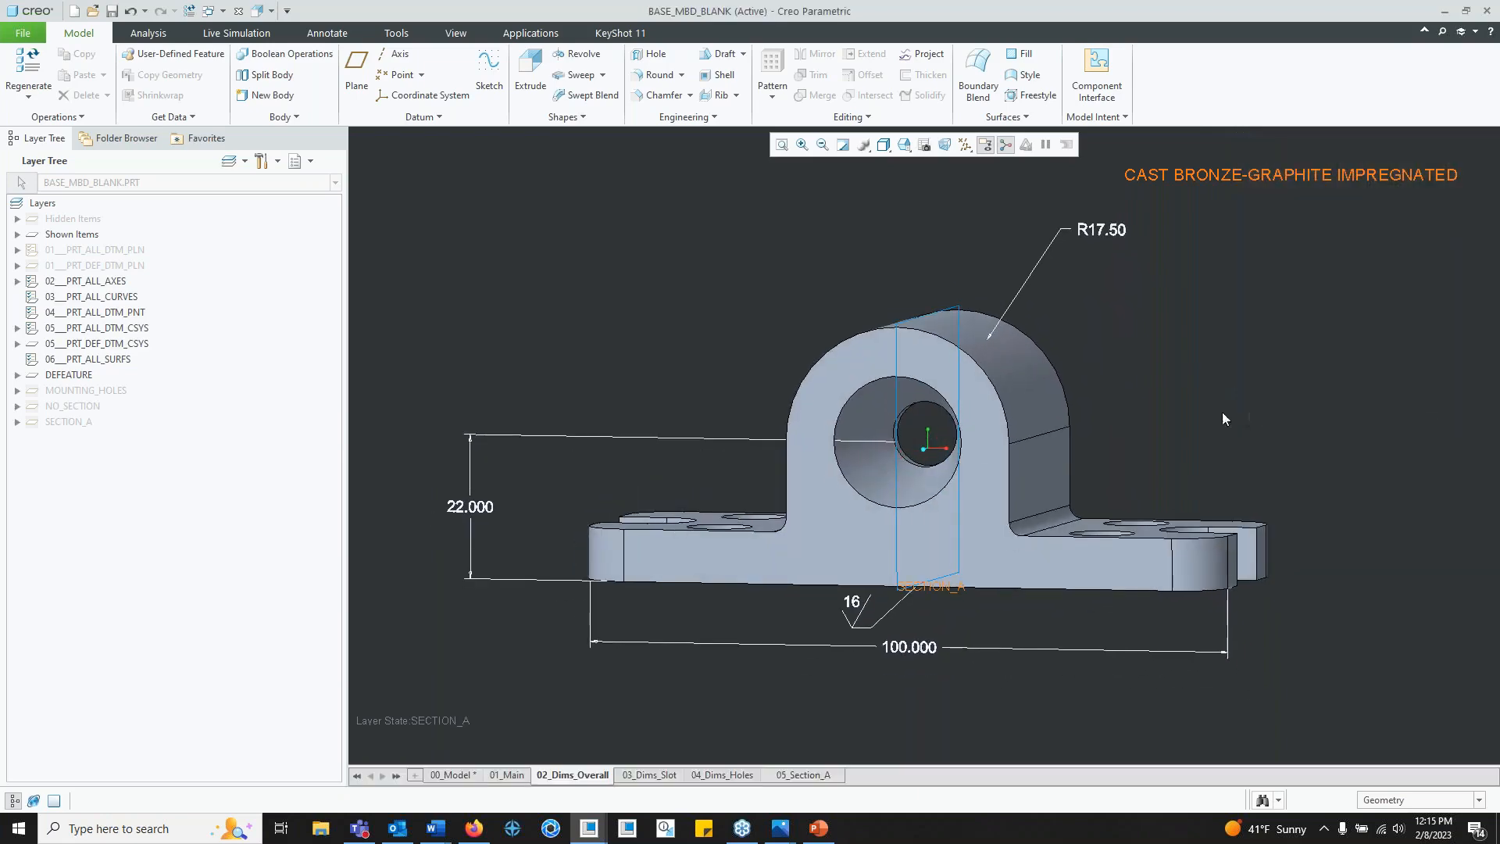
# Step: Check the 03_Dims_Slot, 04_Dims_Holes and 01_Main combination states of the blank model in turn
pyautogui.click(668, 777)
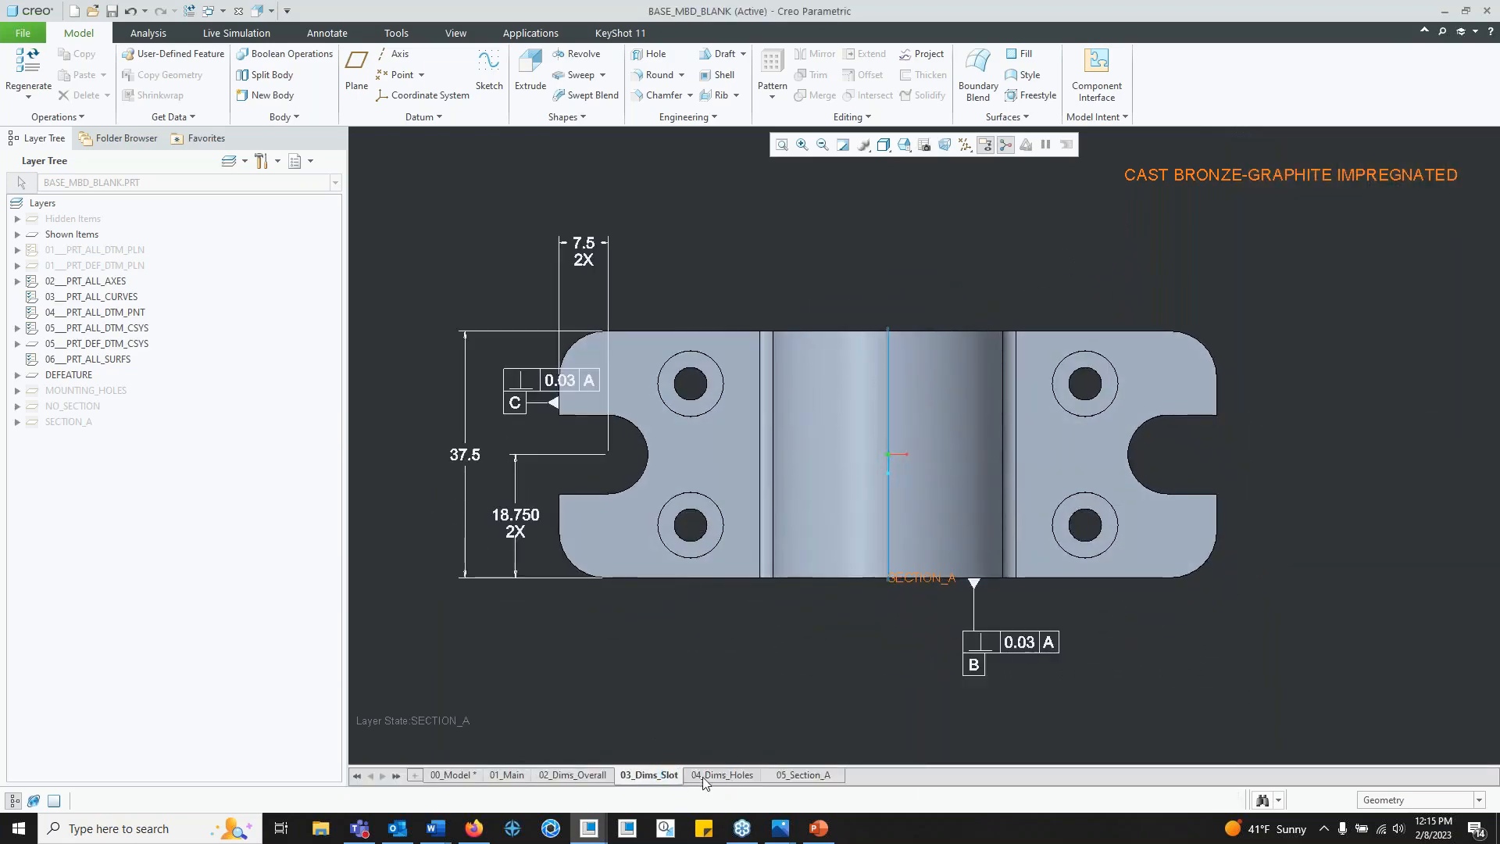
pyautogui.click(705, 777)
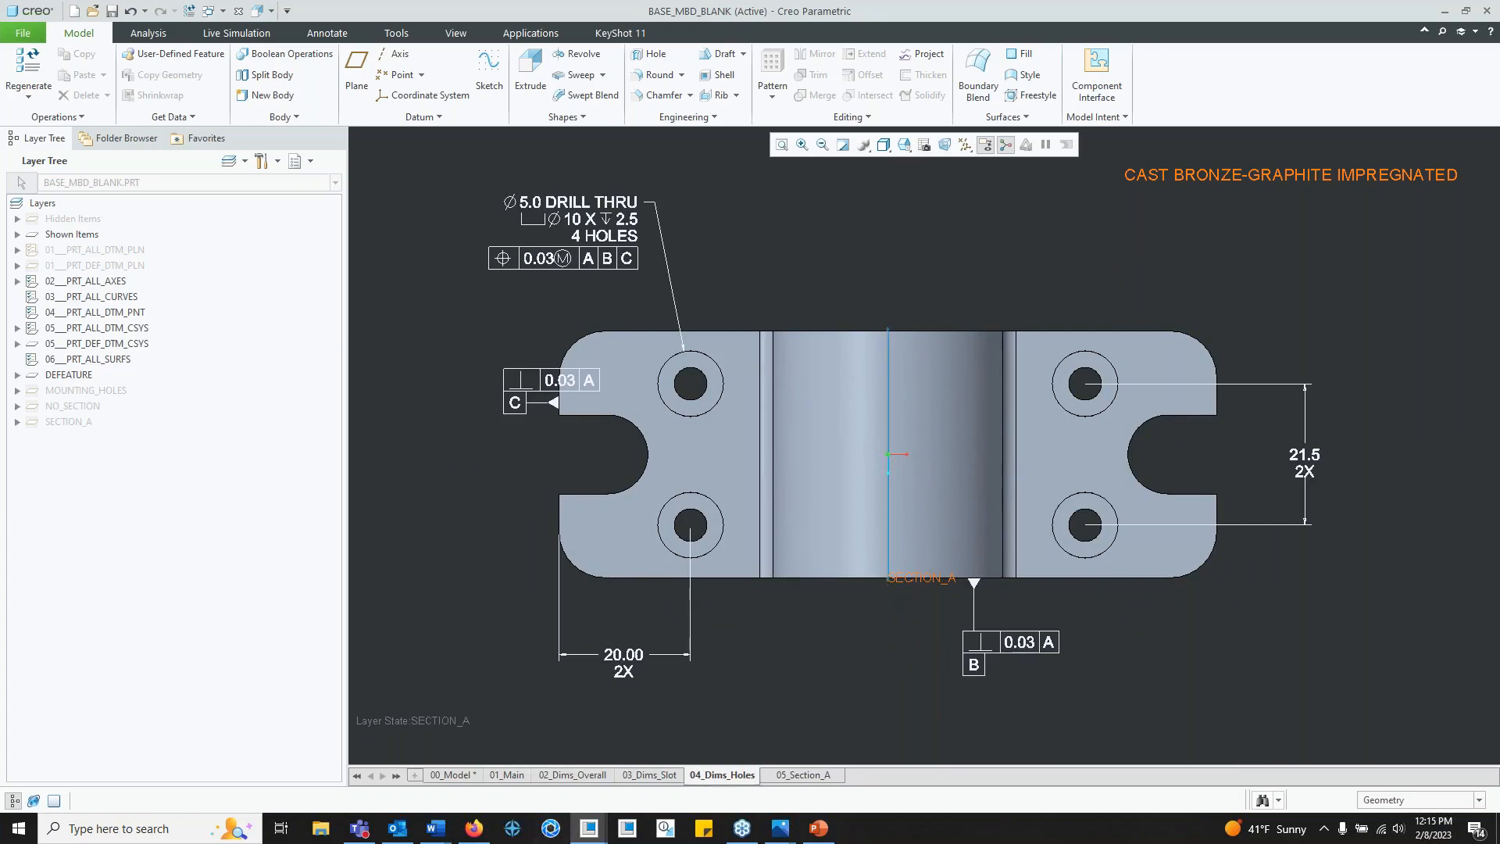
pyautogui.click(521, 779)
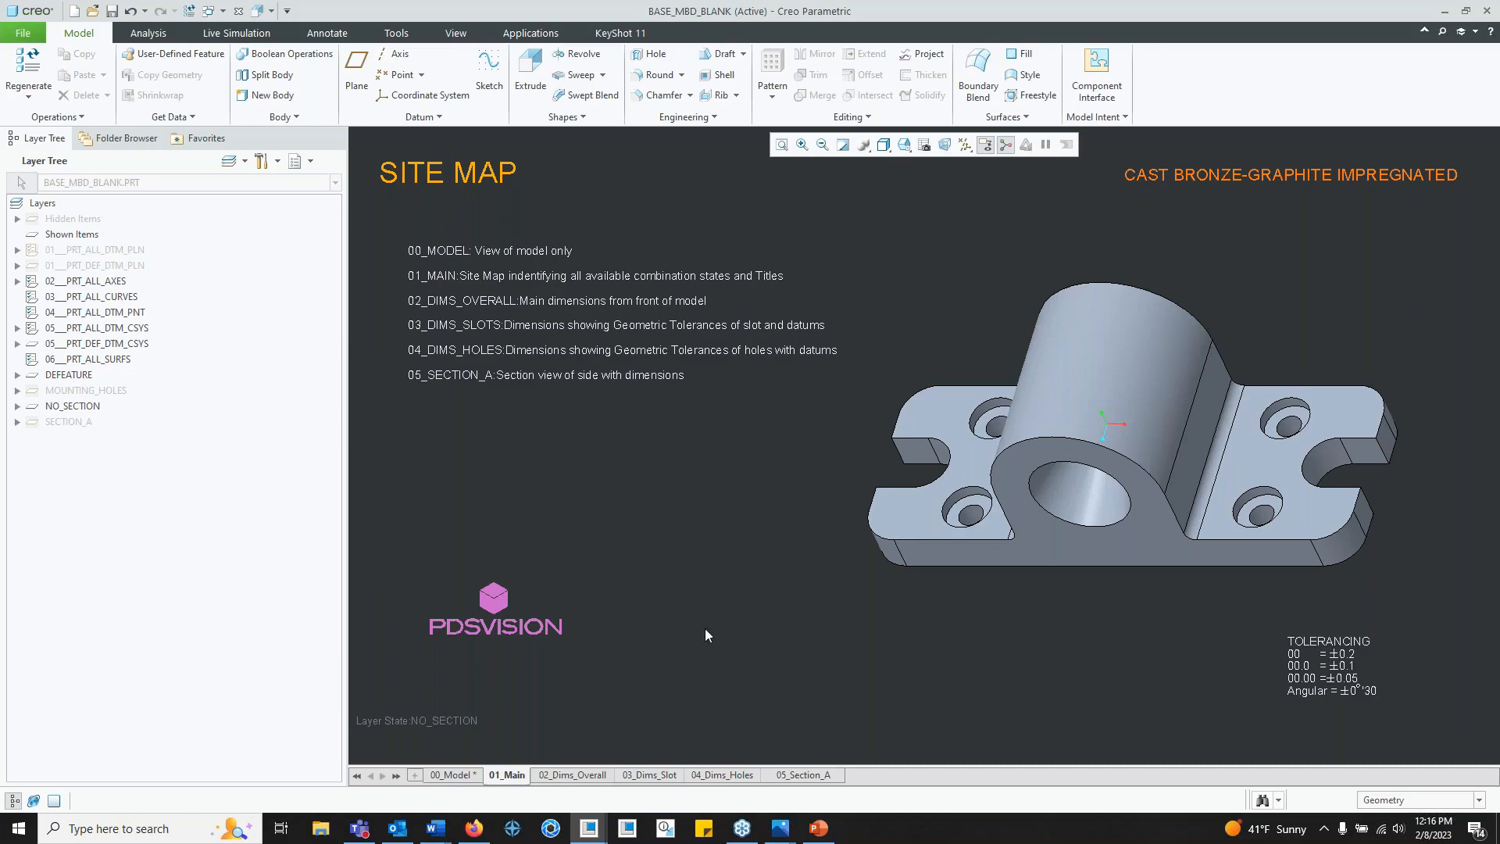
# Step: Switch to the BASE_MBD.PRT model and review its 02_Dims_Overall, 03_Dims_Slot and 00_Model combination states
pyautogui.click(221, 11)
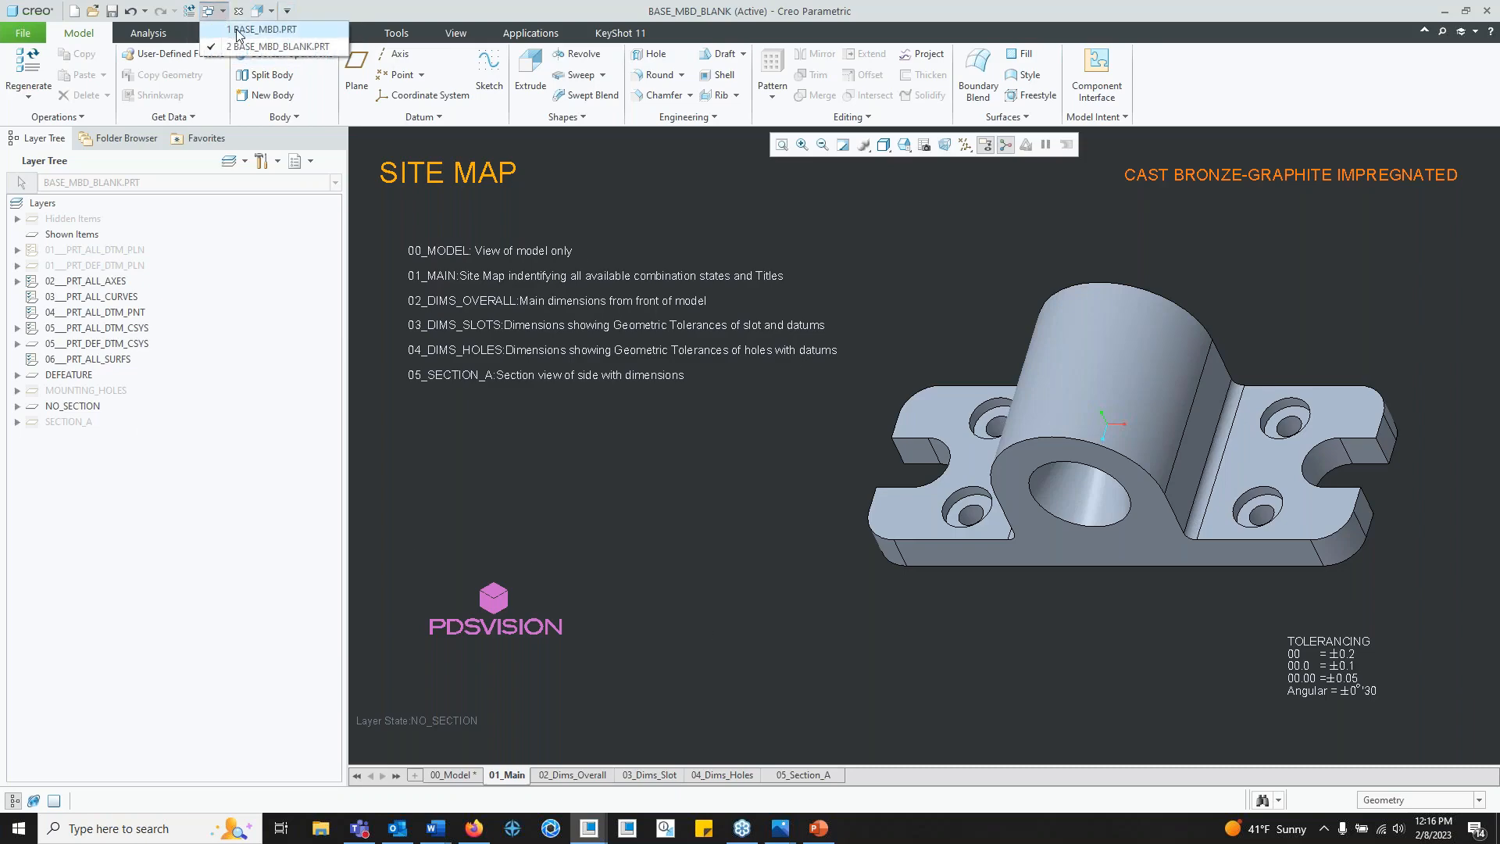
pyautogui.click(237, 31)
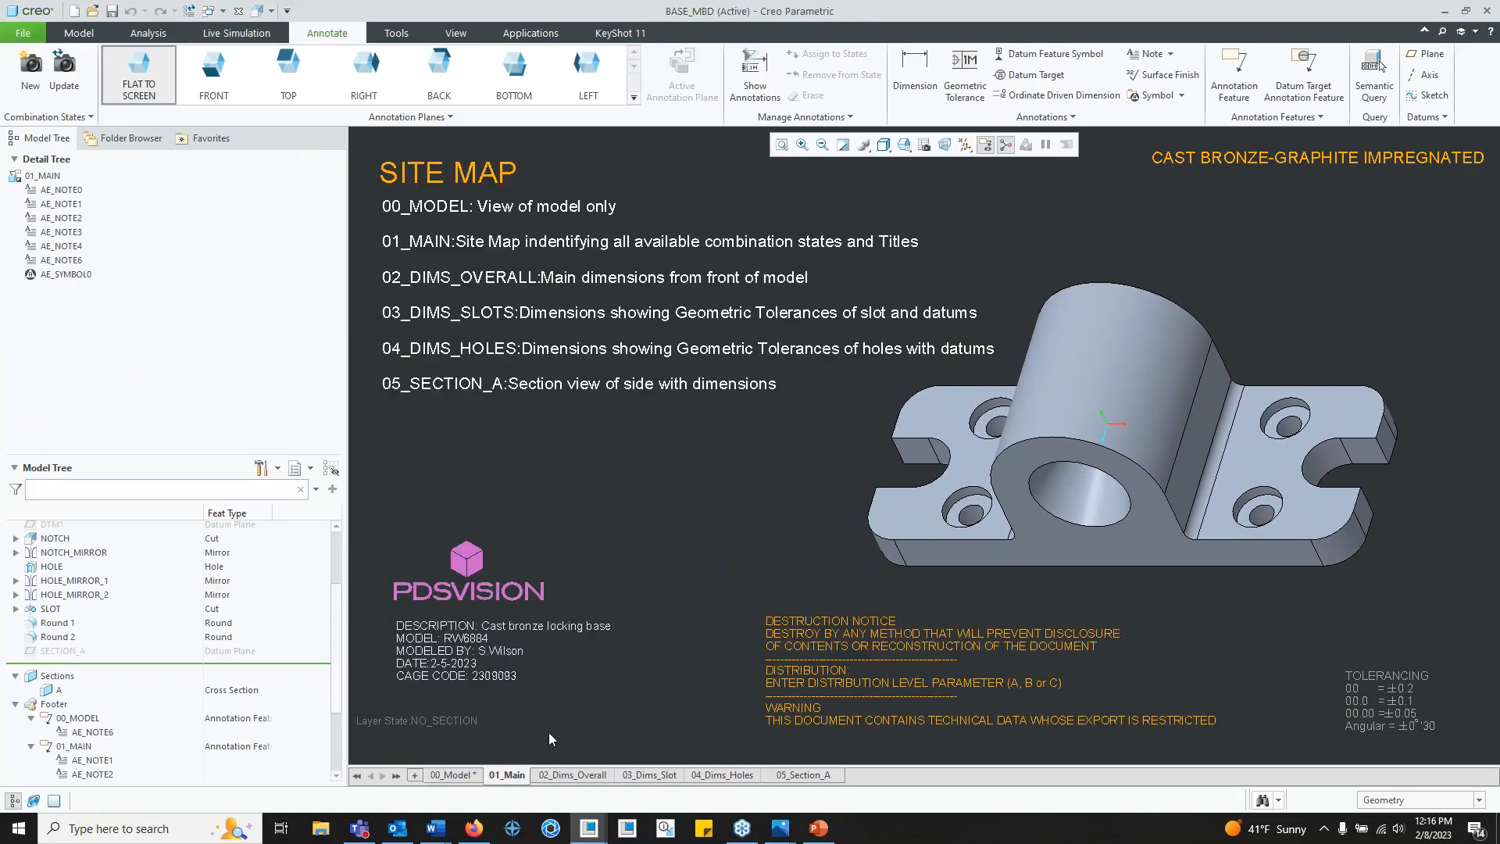
pyautogui.click(577, 776)
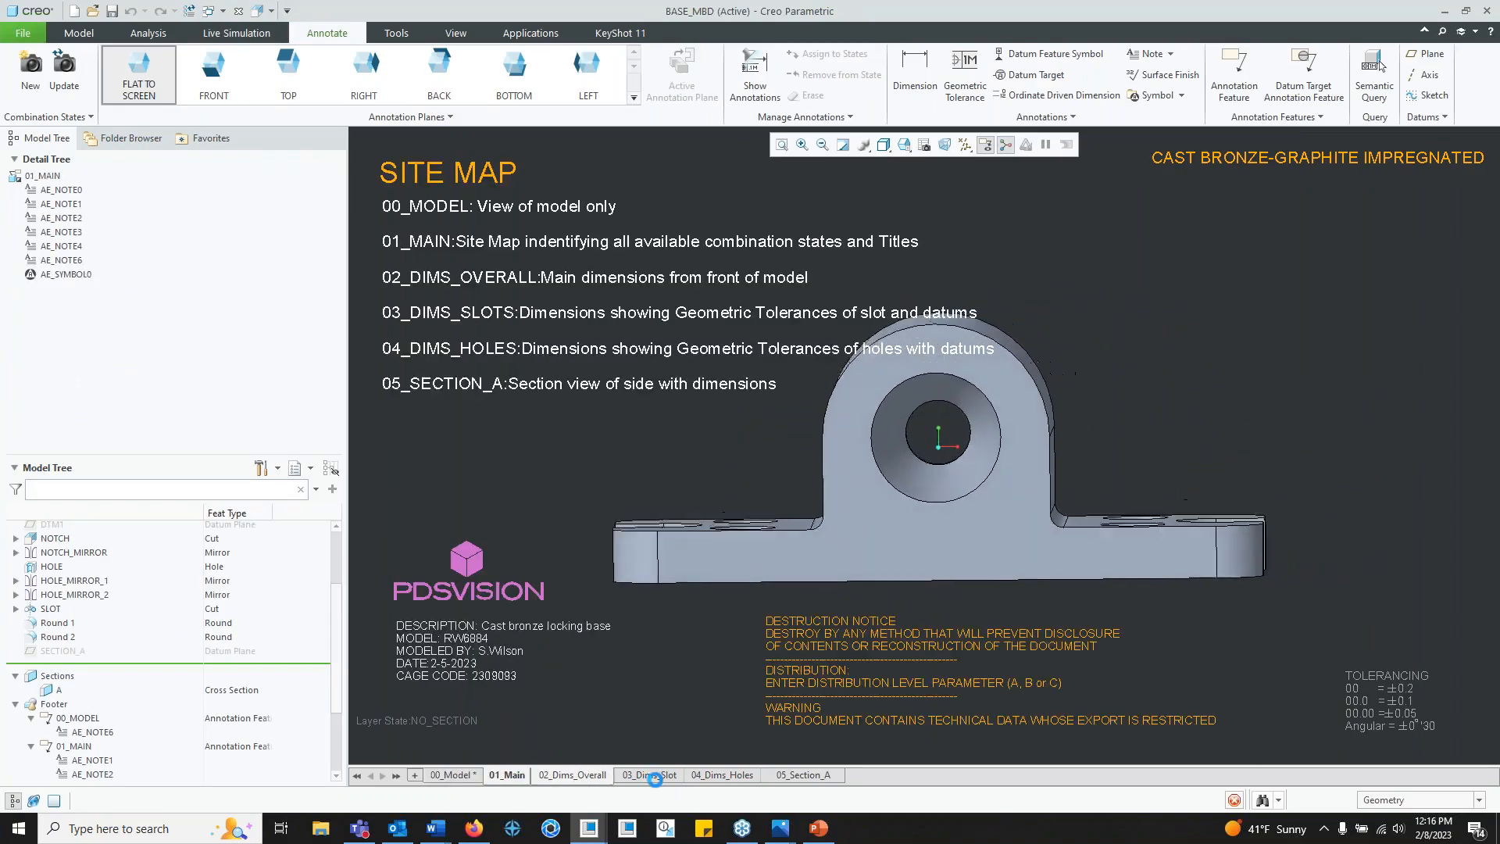
pyautogui.click(660, 778)
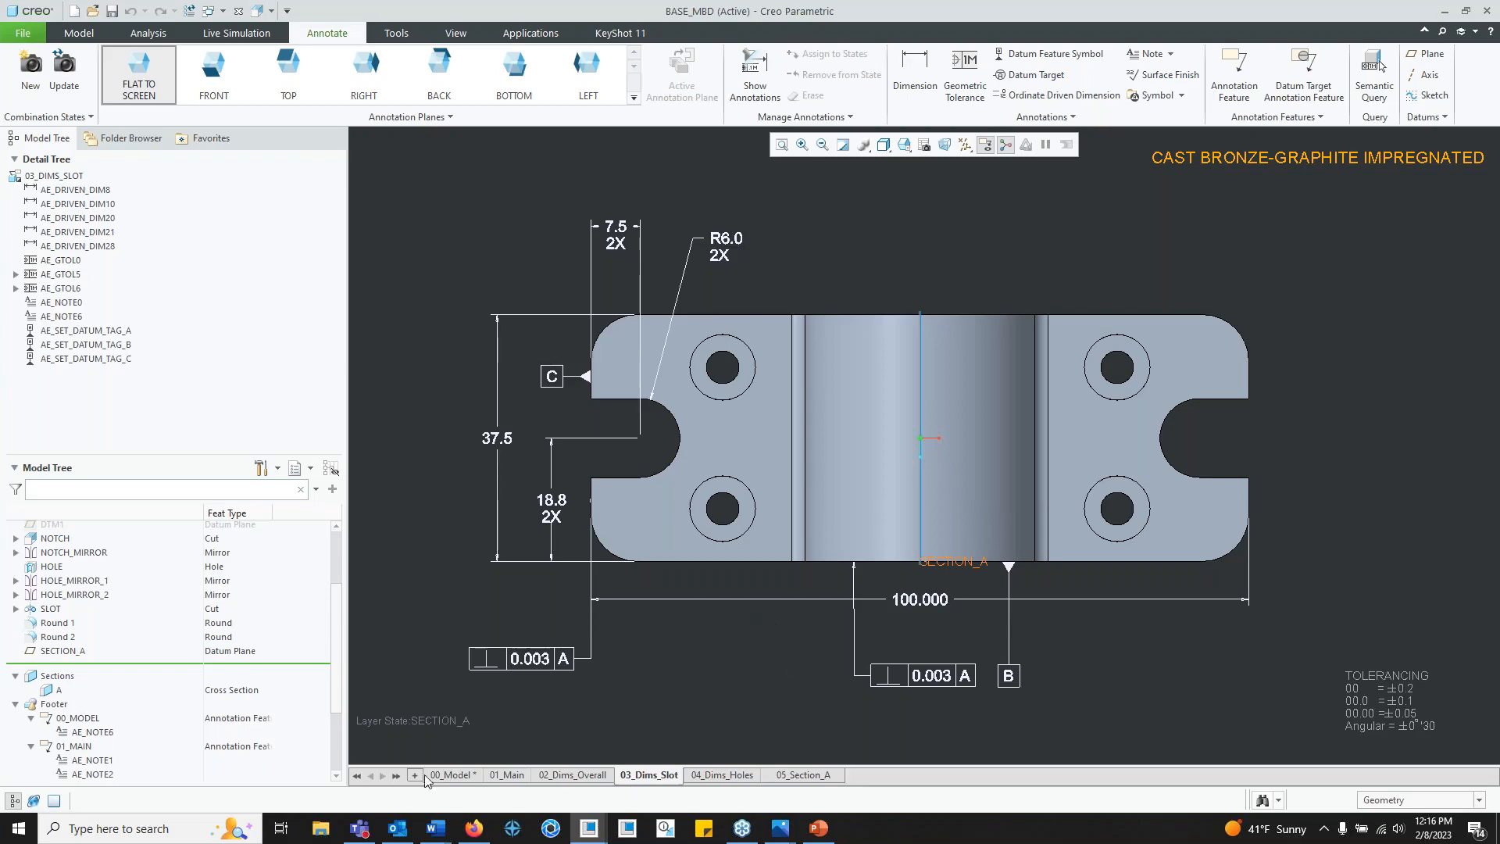
pyautogui.click(461, 775)
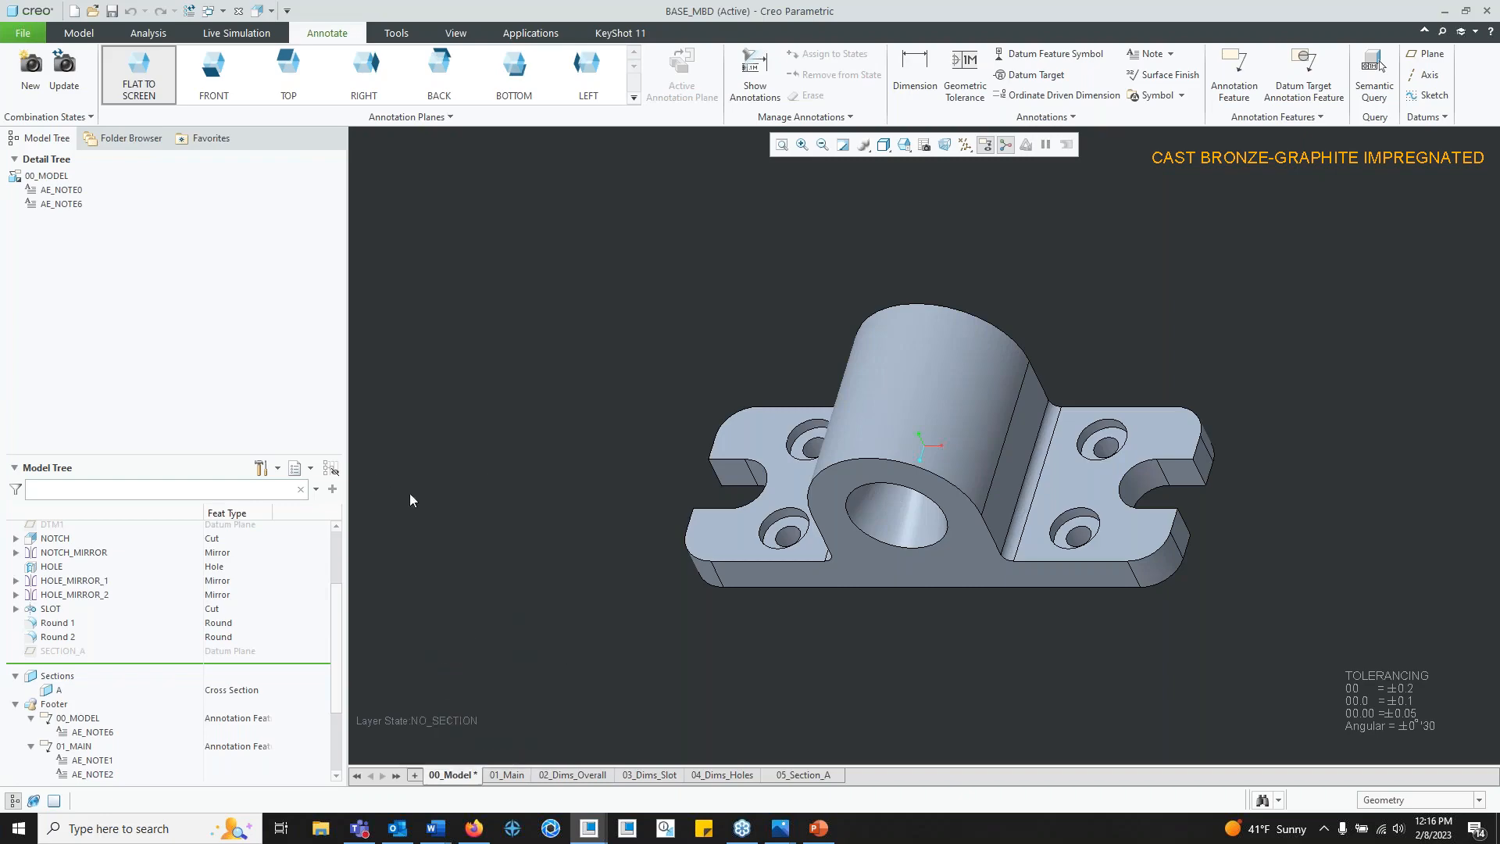
# Step: Start saving a copy of the BASE_MBD part with Creo View (*.pvz) as the file type
pyautogui.click(22, 33)
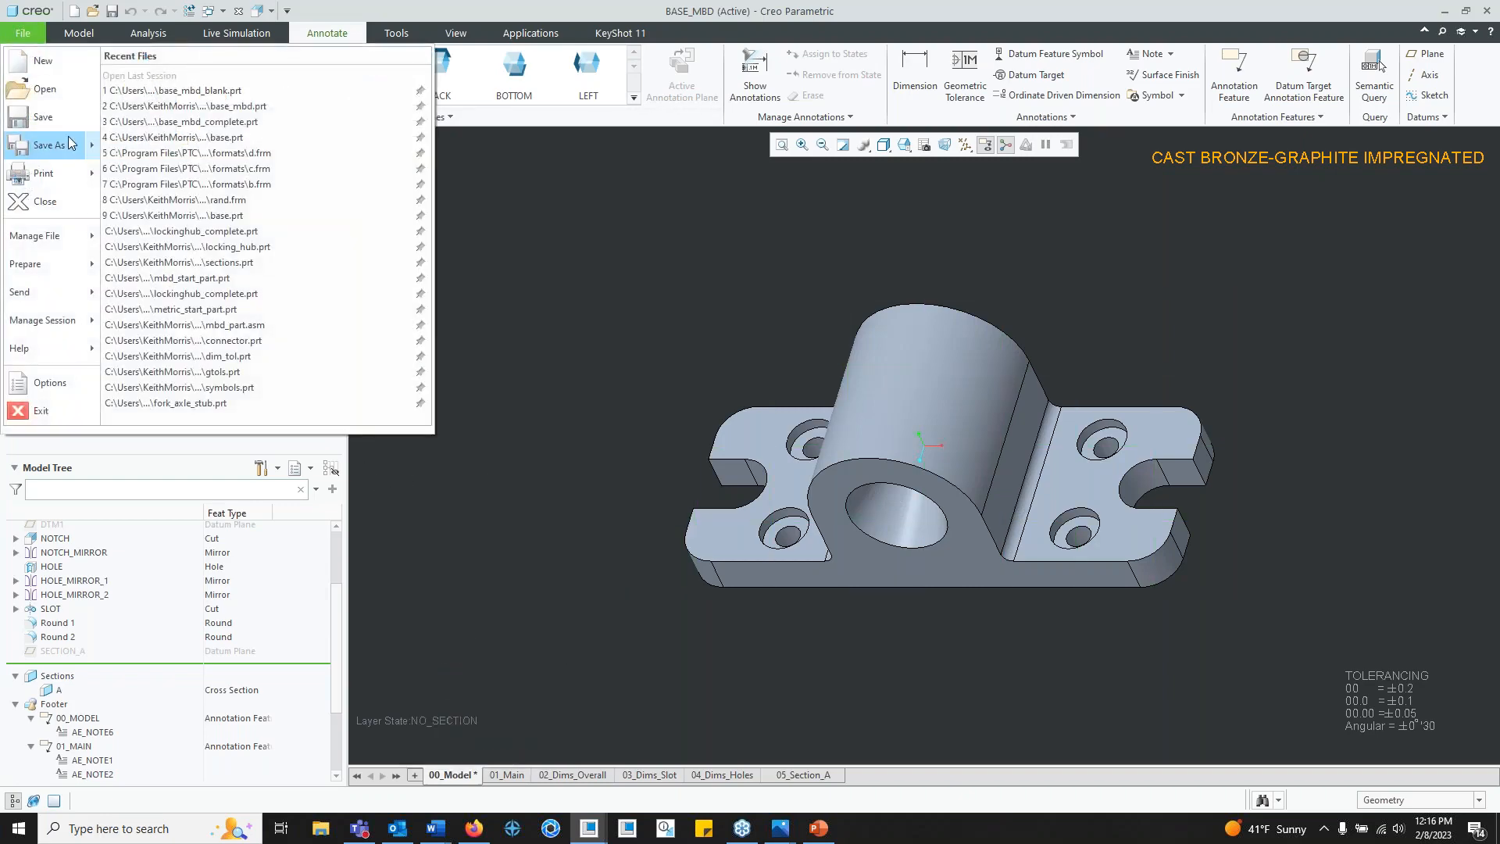
pyautogui.moveTo(68, 137)
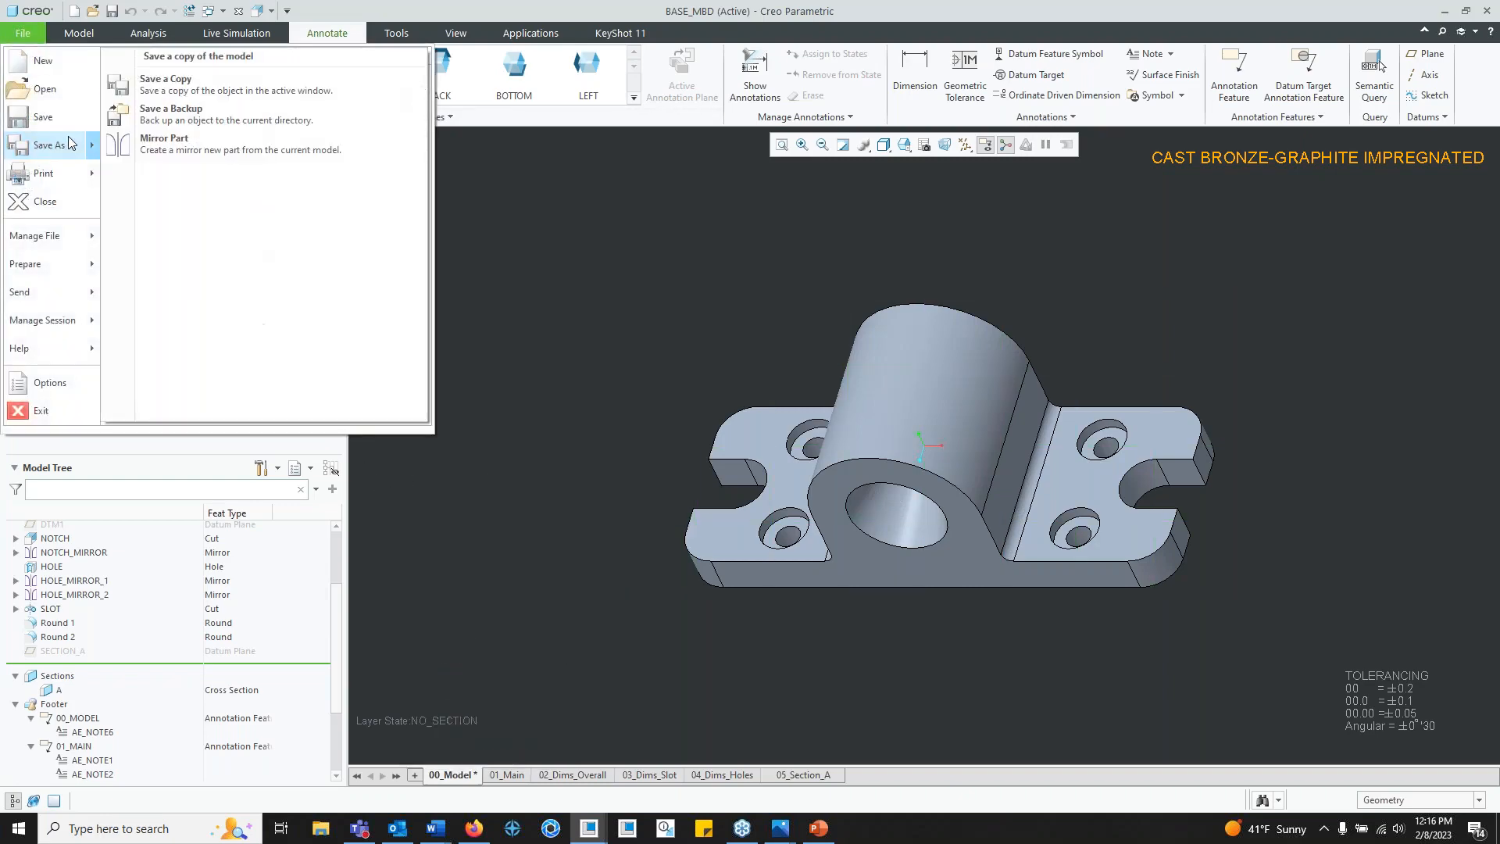
pyautogui.click(231, 85)
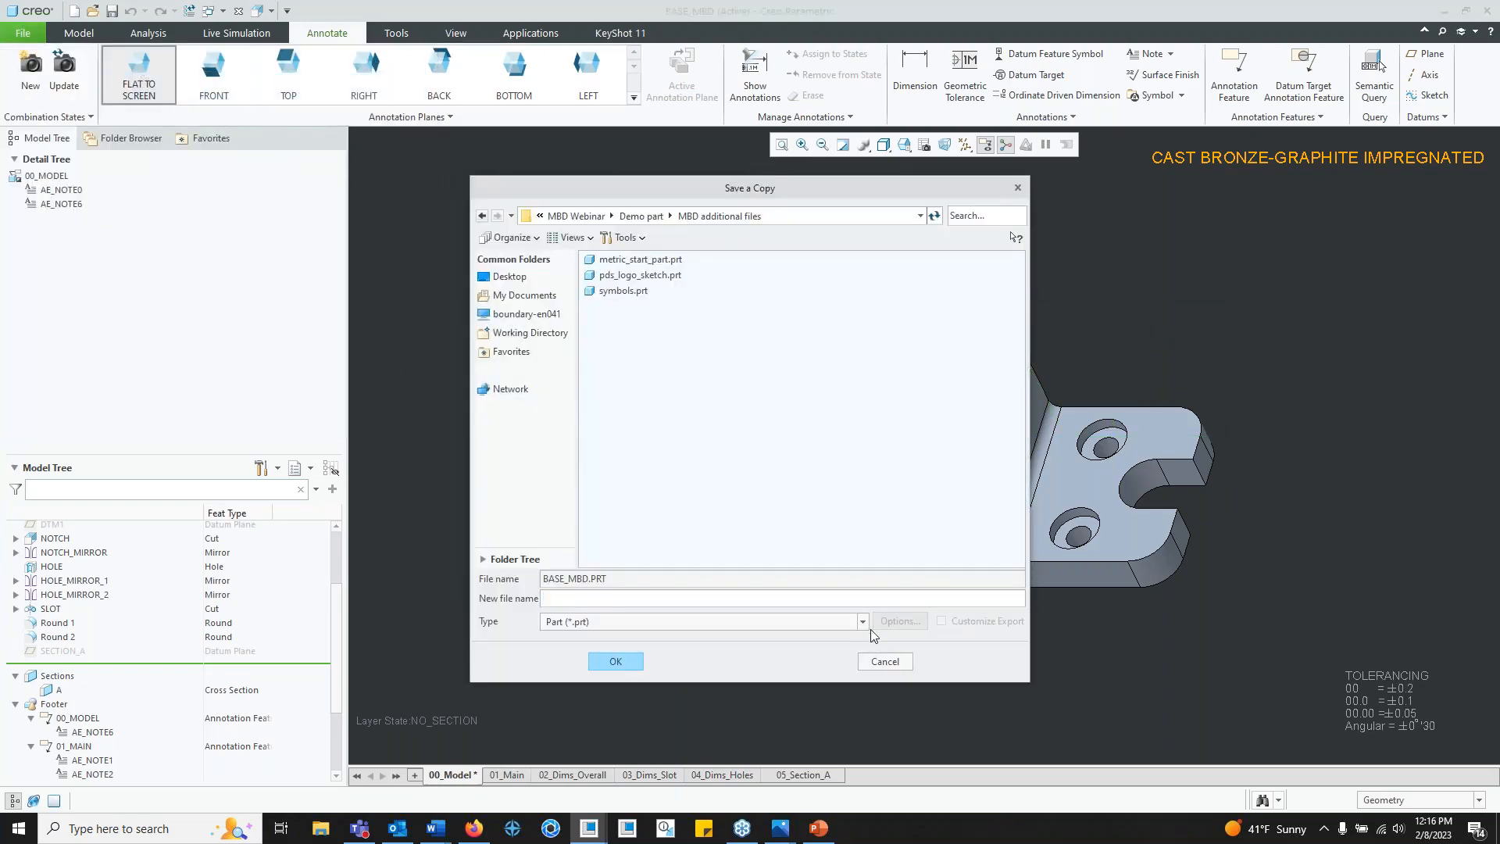
pyautogui.click(863, 621)
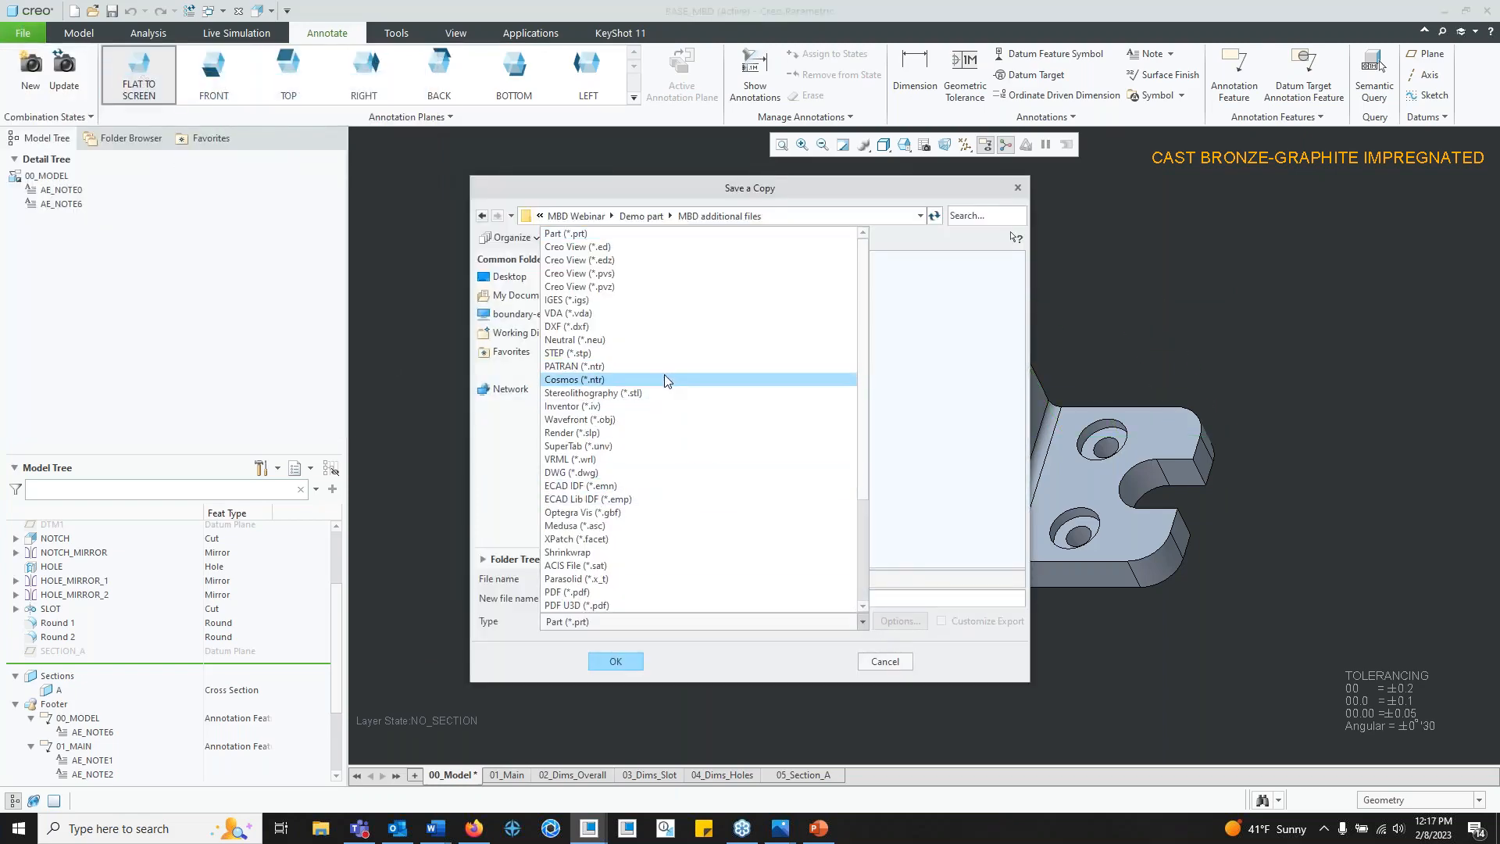
pyautogui.click(639, 287)
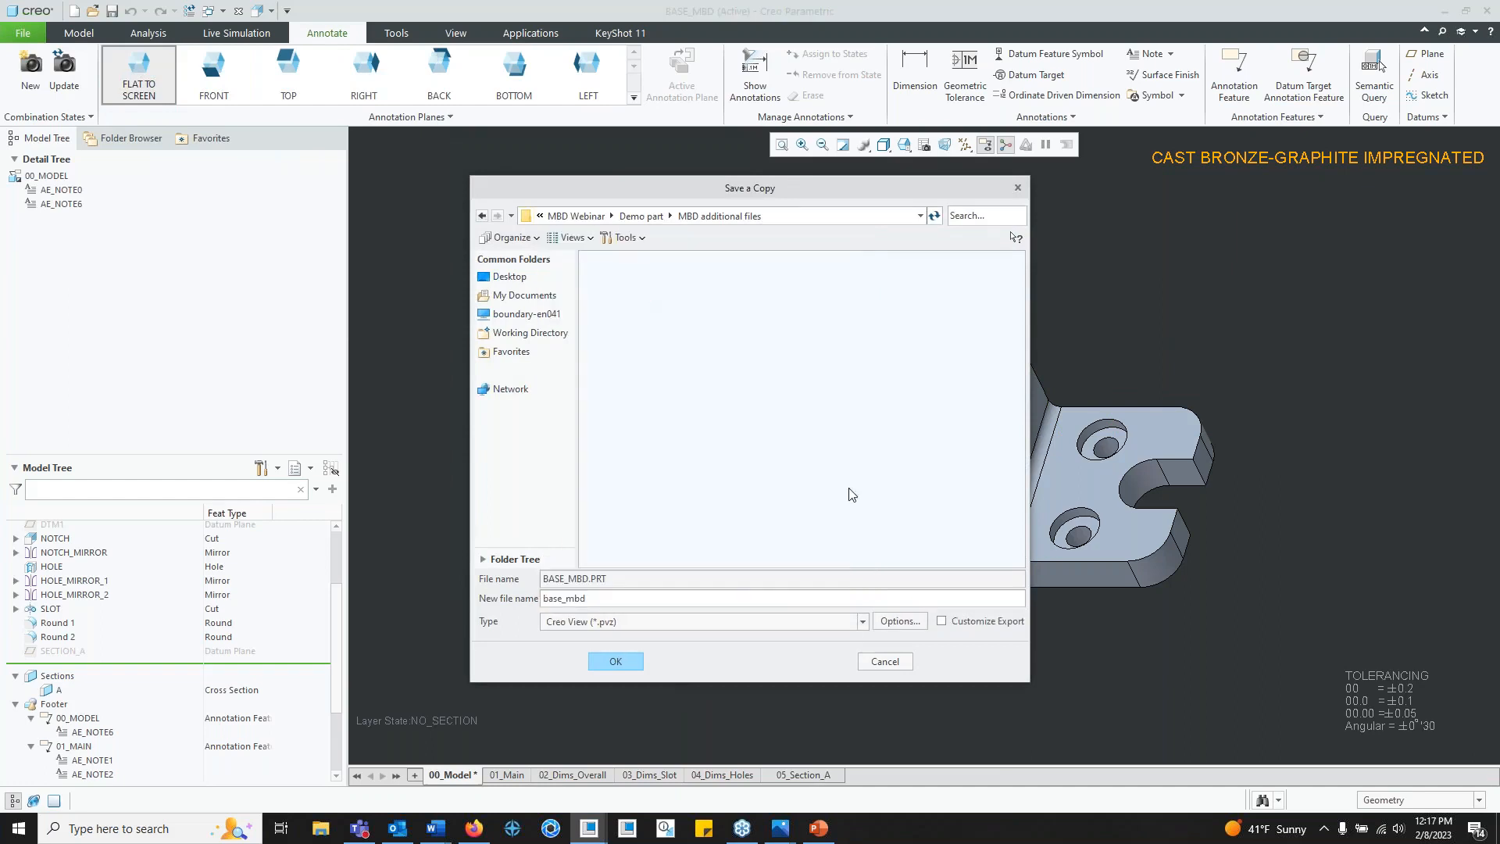
# Step: Open the Creo View export profile settings and set the recipe file directory to the MBD additional files folder in Demo part
pyautogui.click(919, 628)
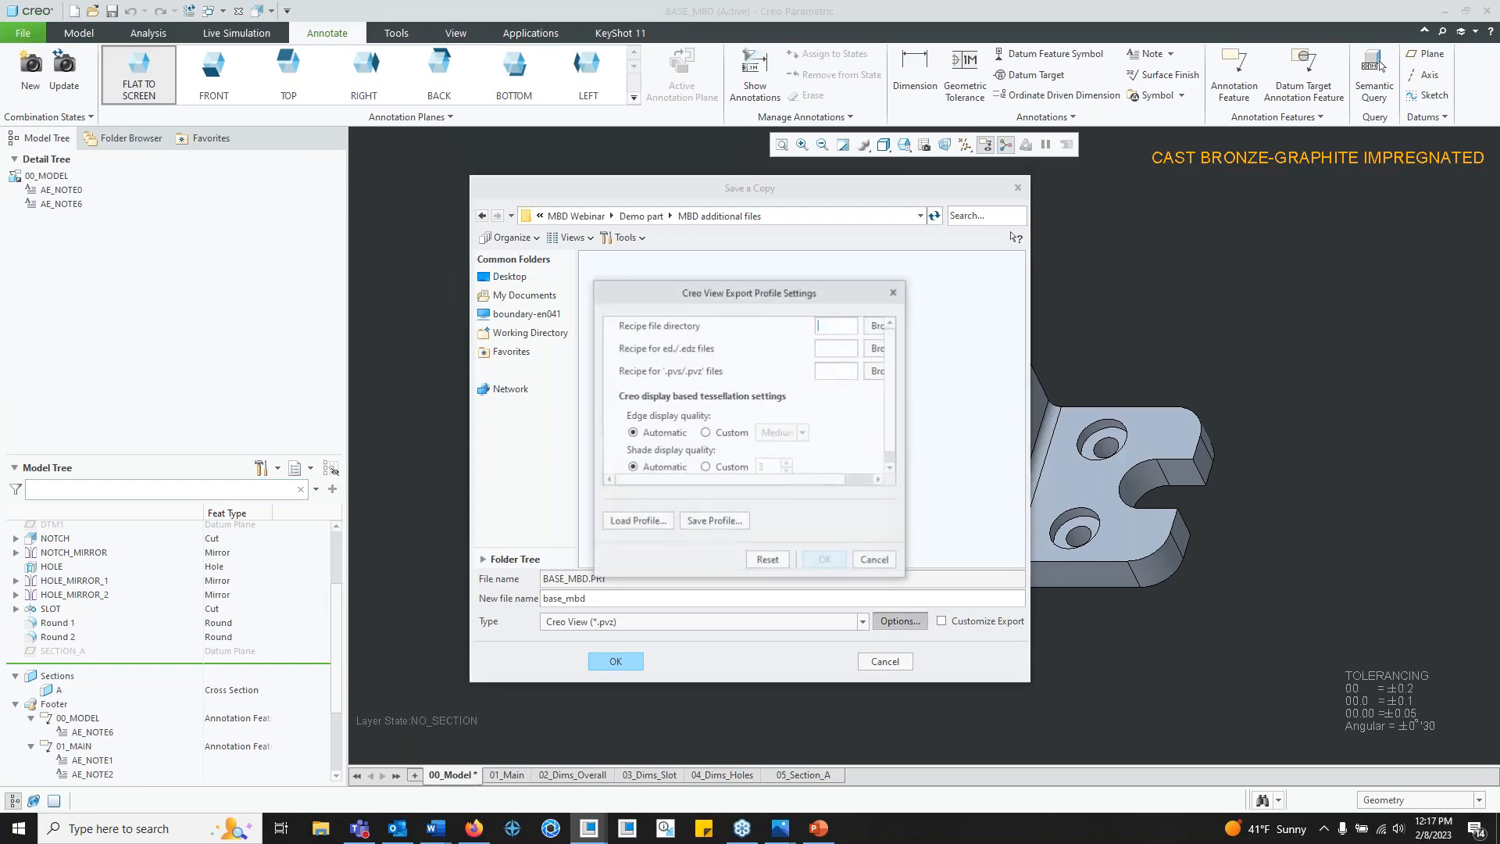
pyautogui.moveTo(906, 407); pyautogui.dragTo(1068, 406)
pyautogui.moveTo(930, 294); pyautogui.dragTo(929, 276)
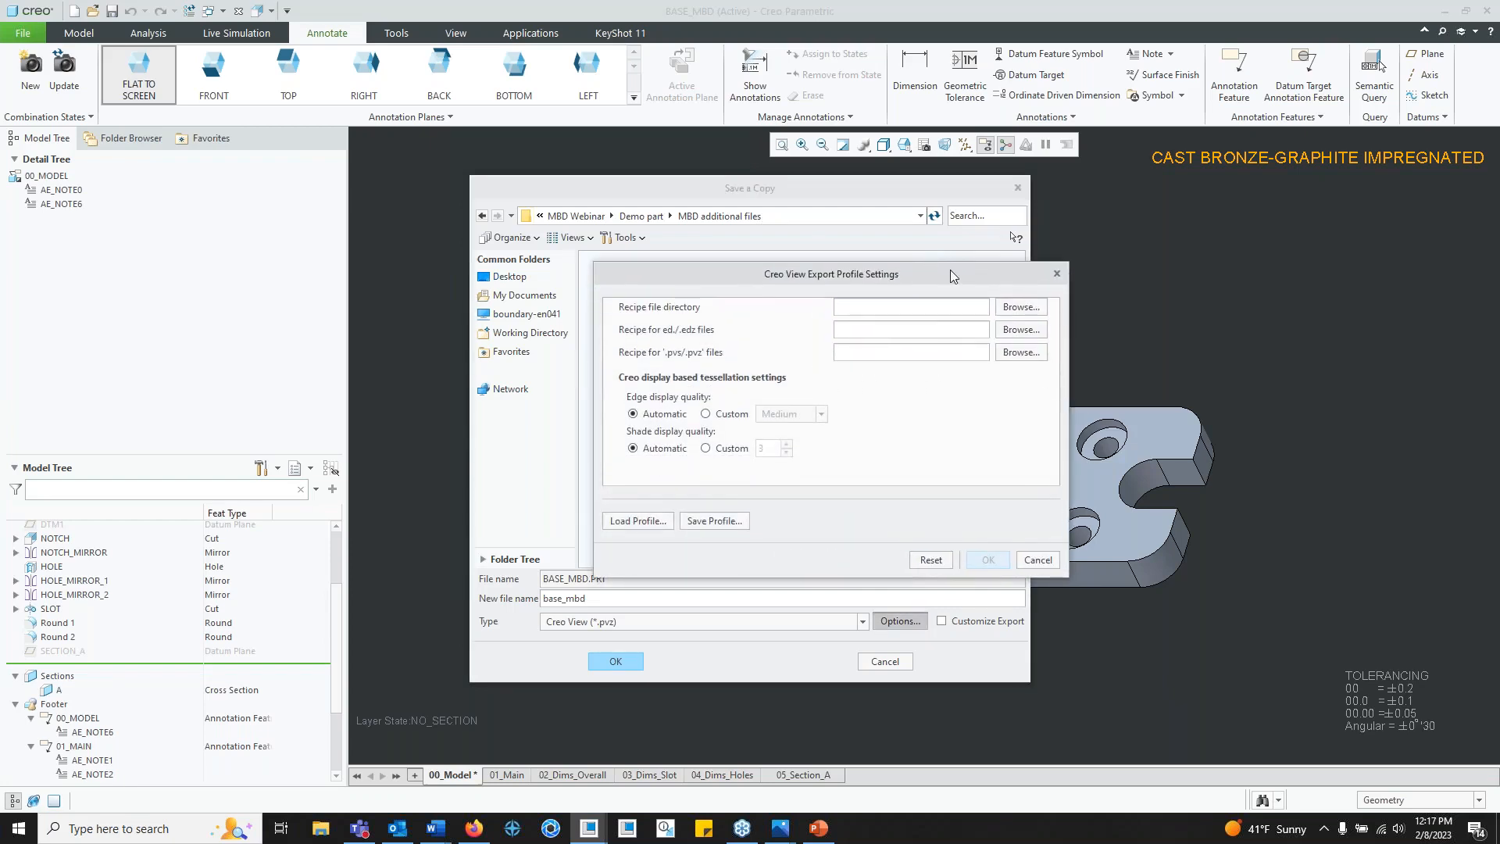
pyautogui.click(1021, 306)
pyautogui.click(536, 346)
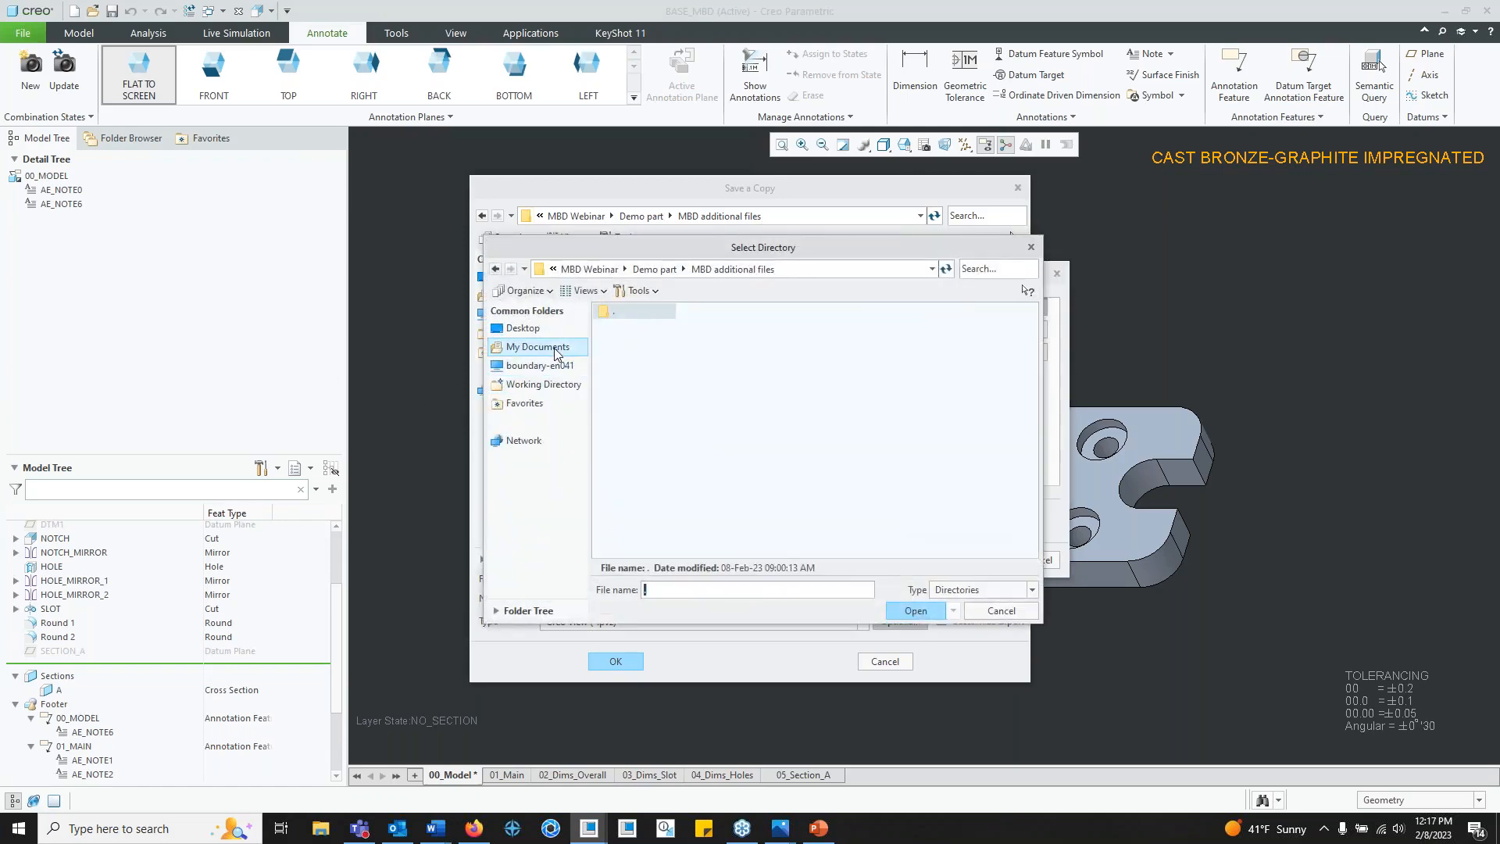
pyautogui.click(556, 385)
pyautogui.click(679, 343)
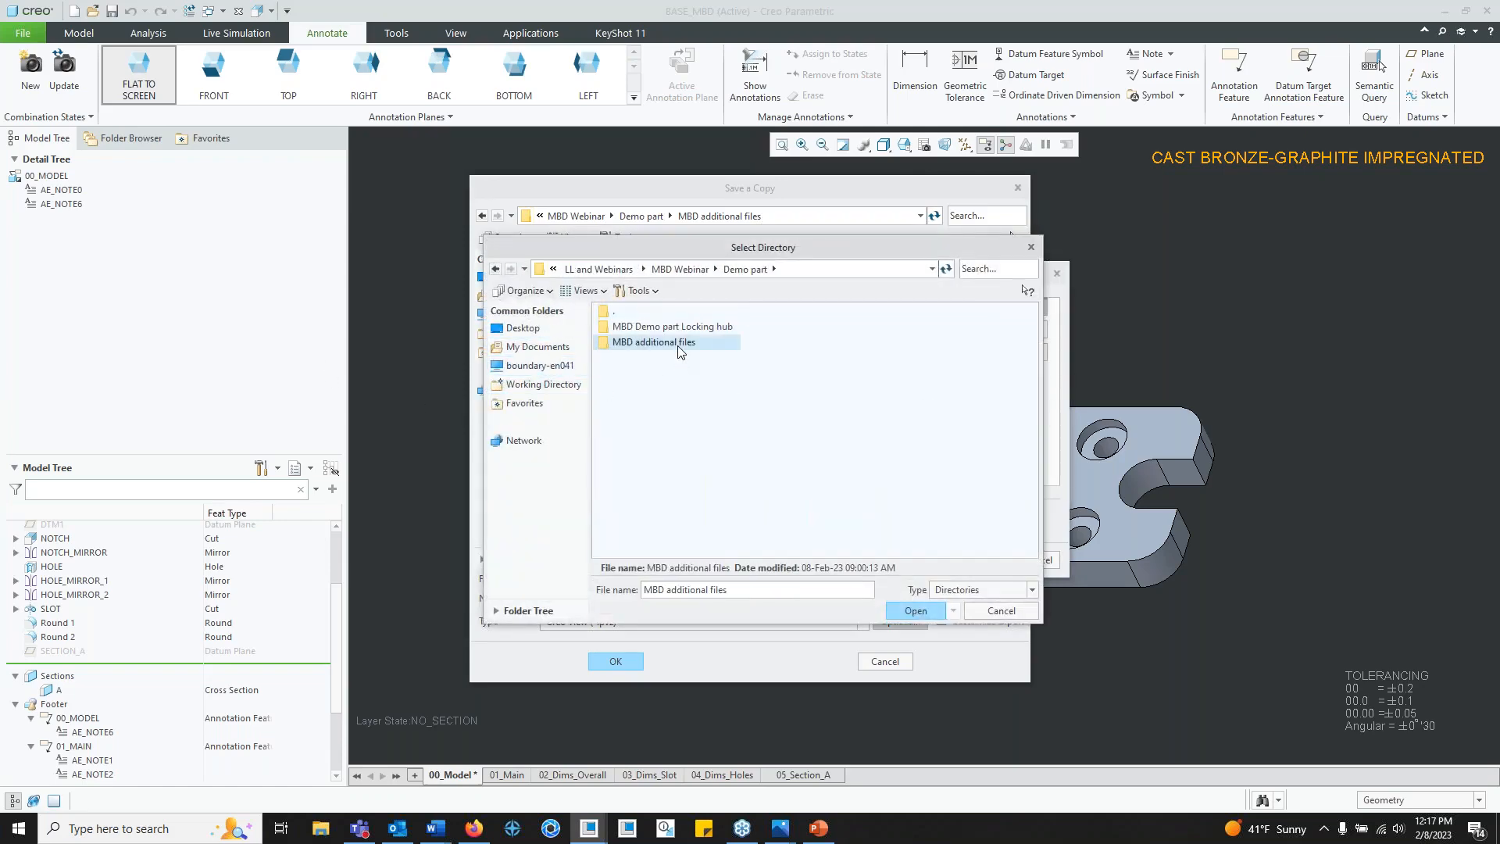
pyautogui.click(934, 610)
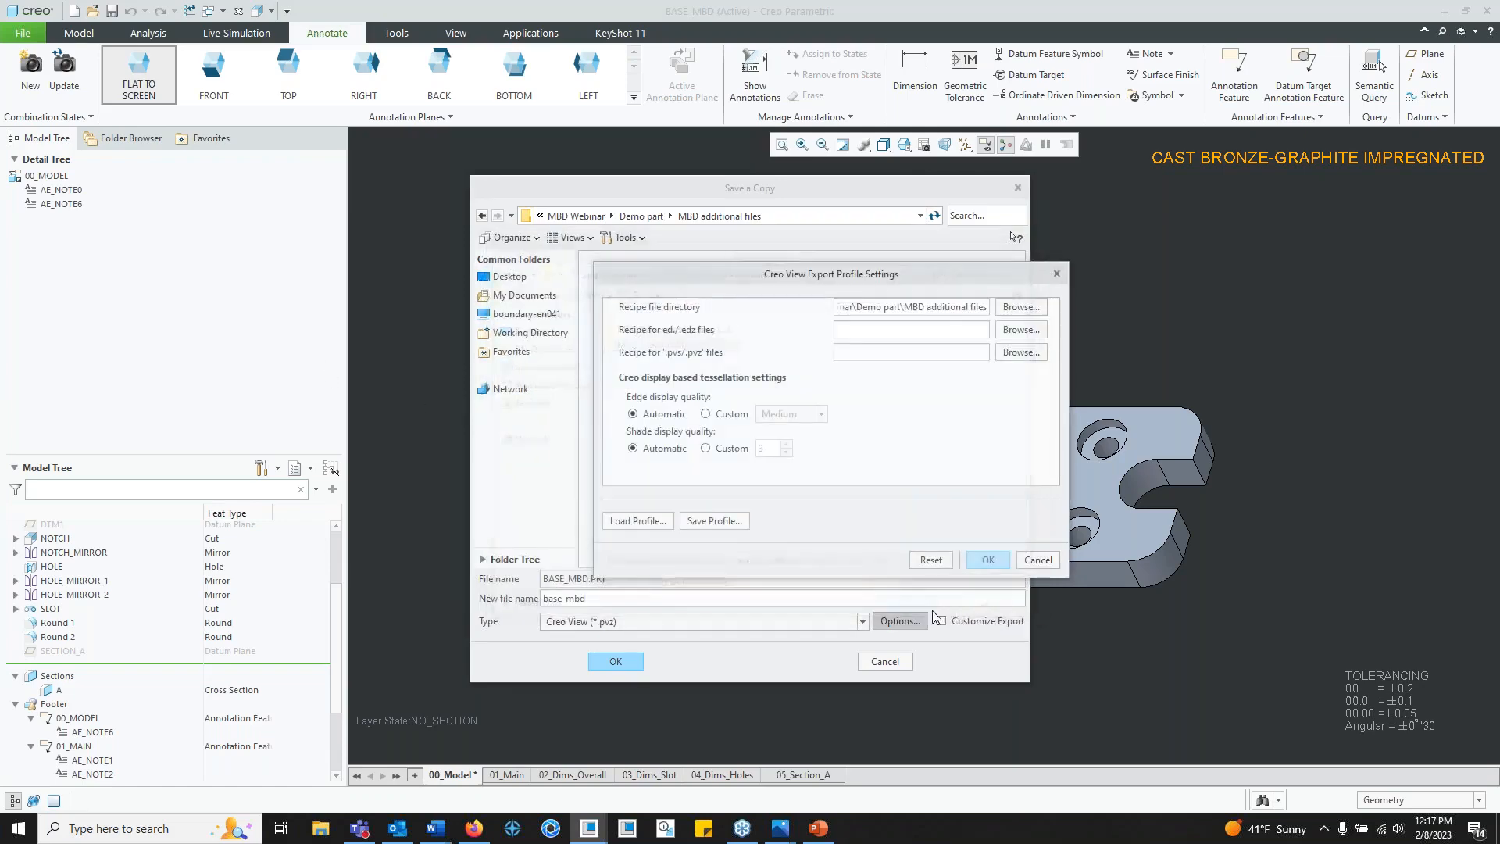
# Step: Check the contents of the export_pvs.rcp recipe in Notepad, then return to the export profile settings
pyautogui.click(1020, 352)
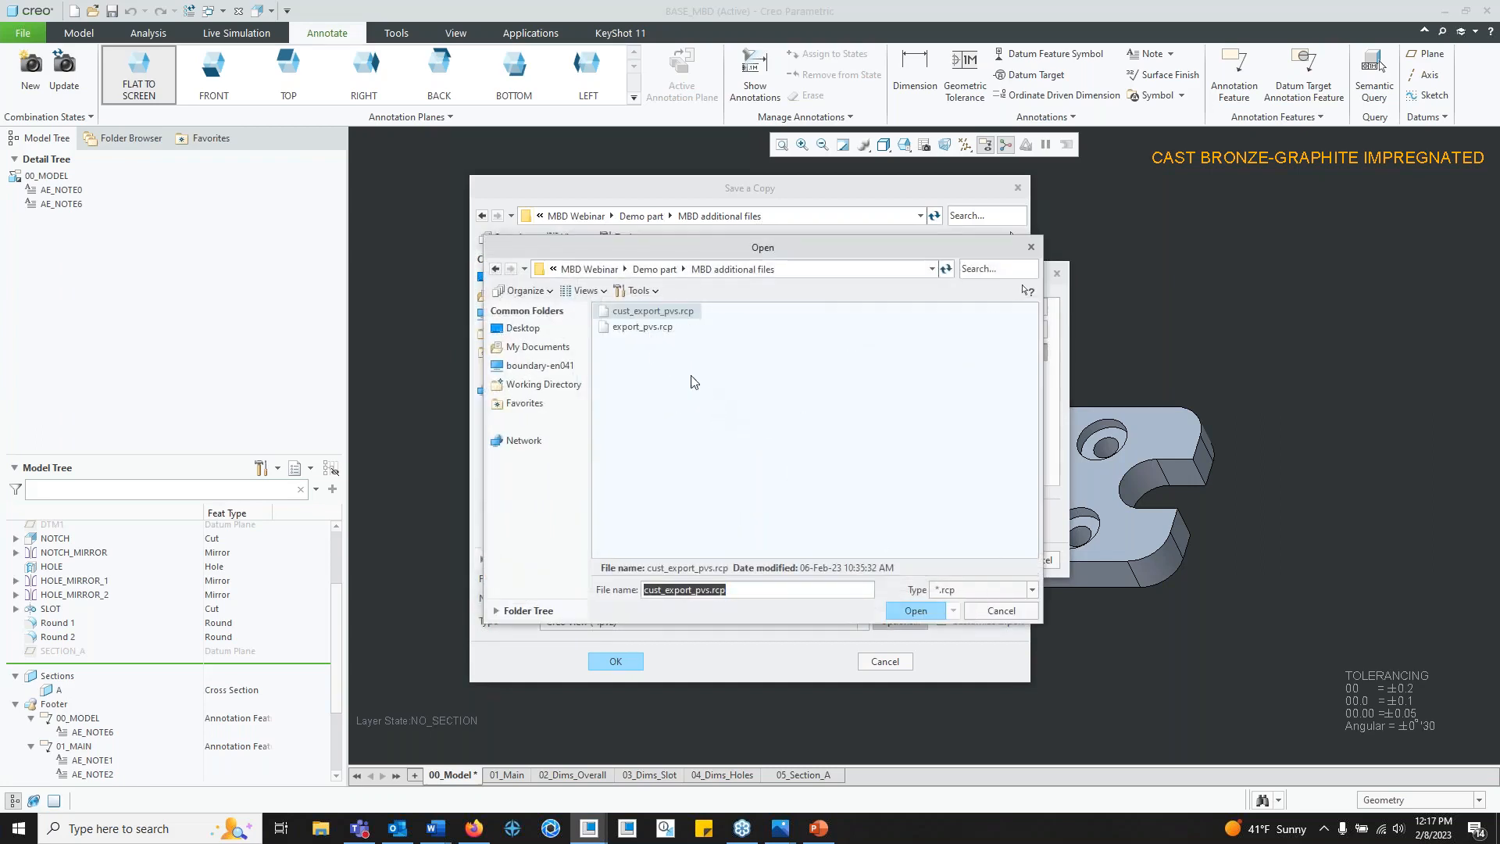
pyautogui.click(1014, 614)
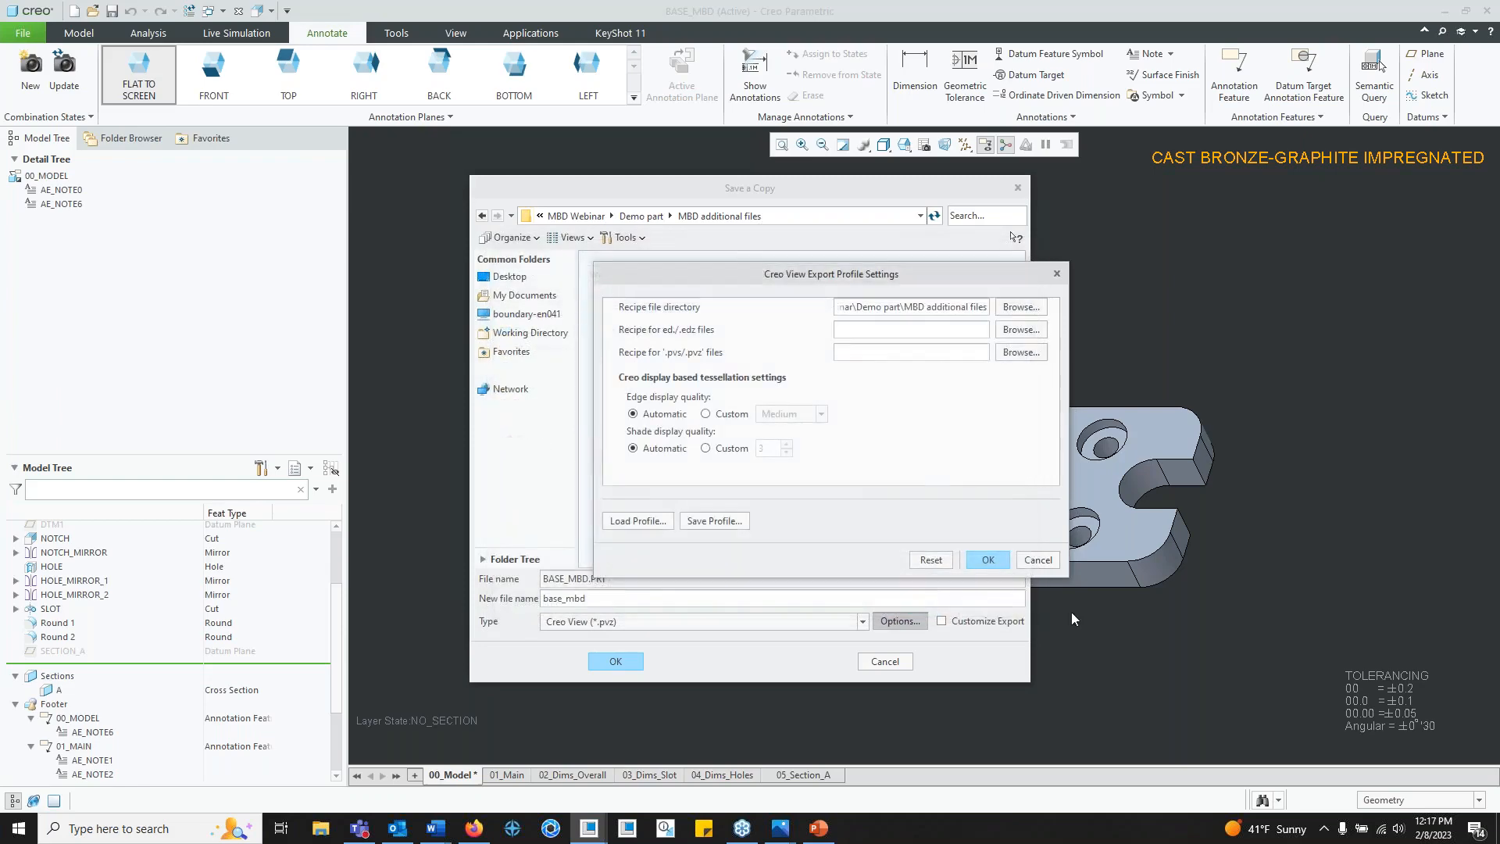
pyautogui.click(331, 831)
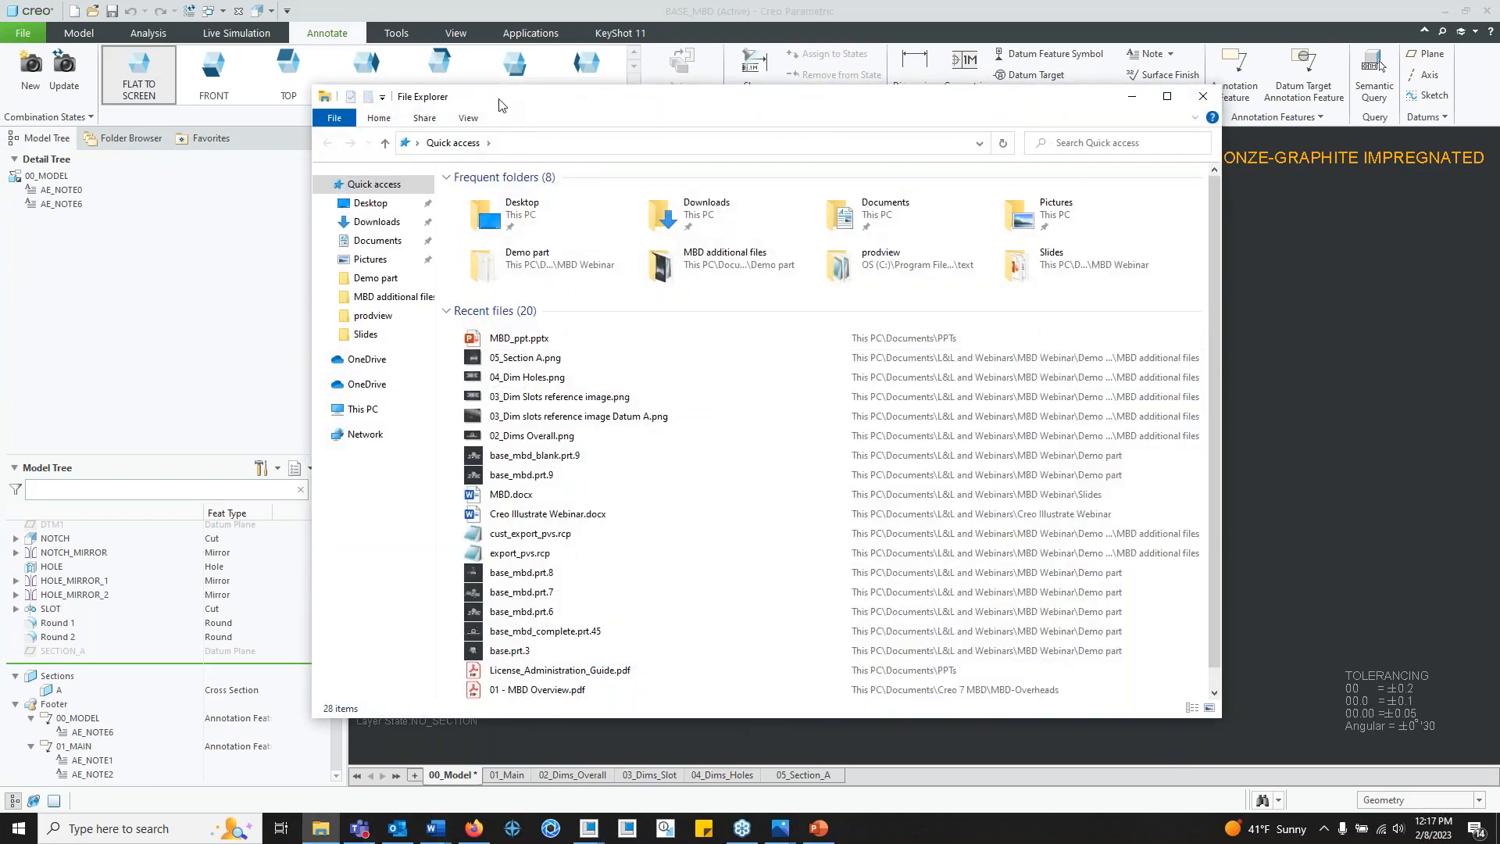
pyautogui.moveTo(500, 103); pyautogui.dragTo(474, 128)
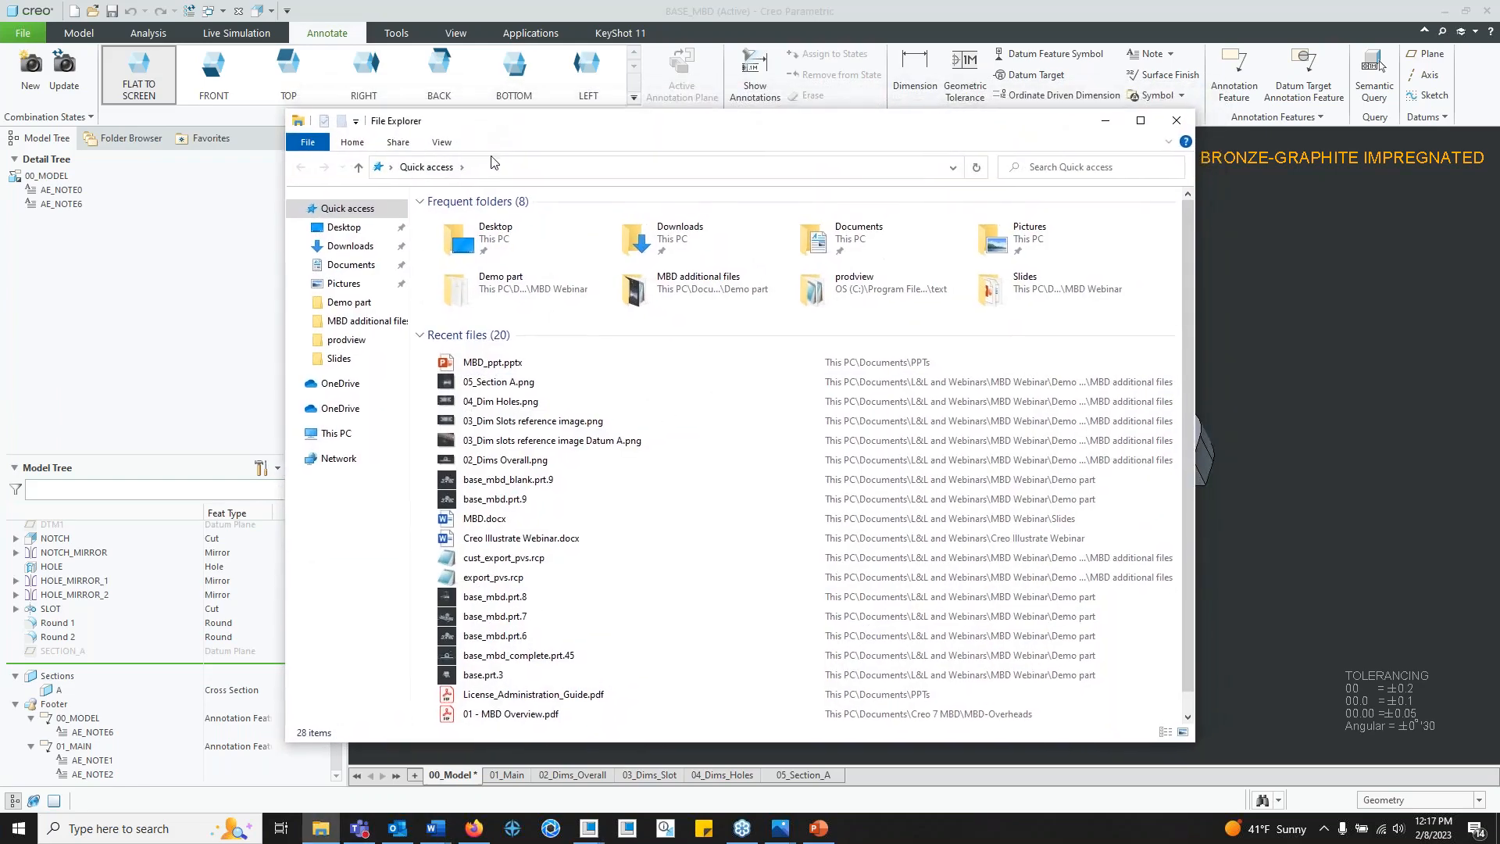
pyautogui.doubleClick(514, 578)
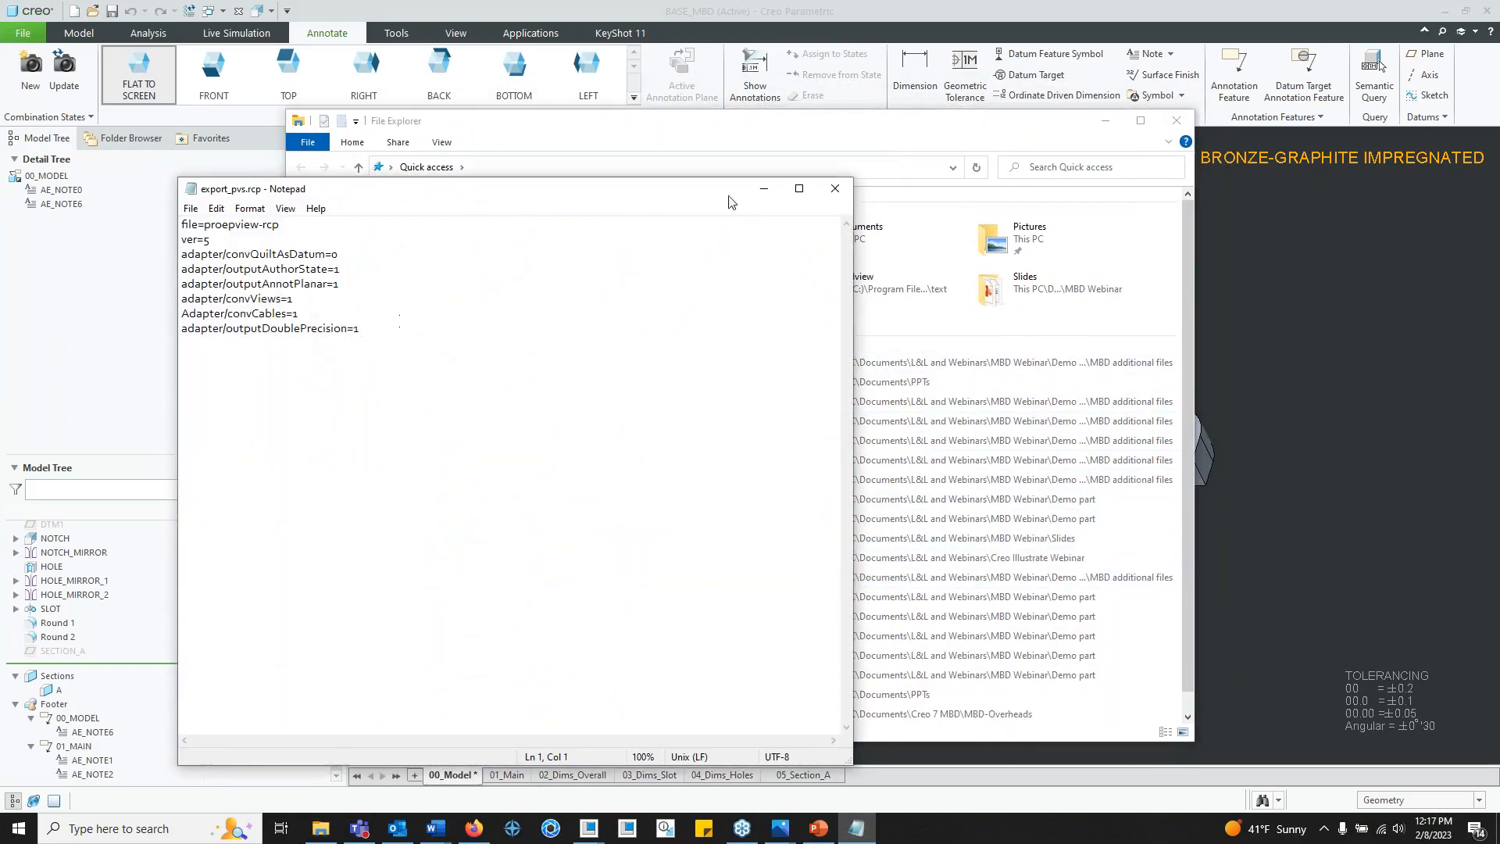
pyautogui.click(835, 188)
pyautogui.click(1168, 120)
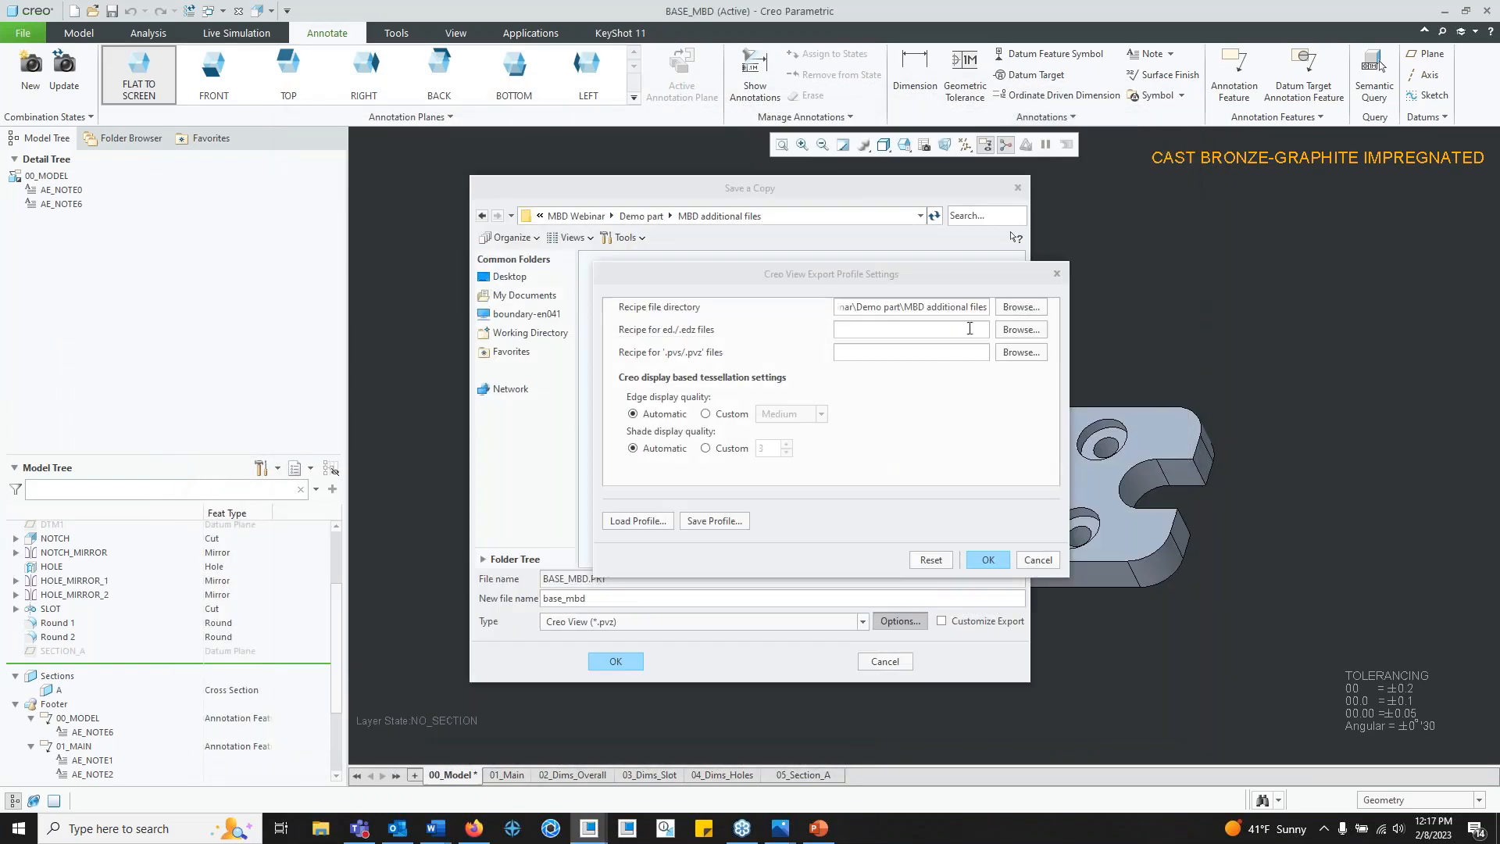
# Step: Assign export_pvs.rcp as the recipe for .pvs/.pvz files and export base_mbd with Customize Export enabled
pyautogui.click(1020, 352)
pyautogui.click(642, 326)
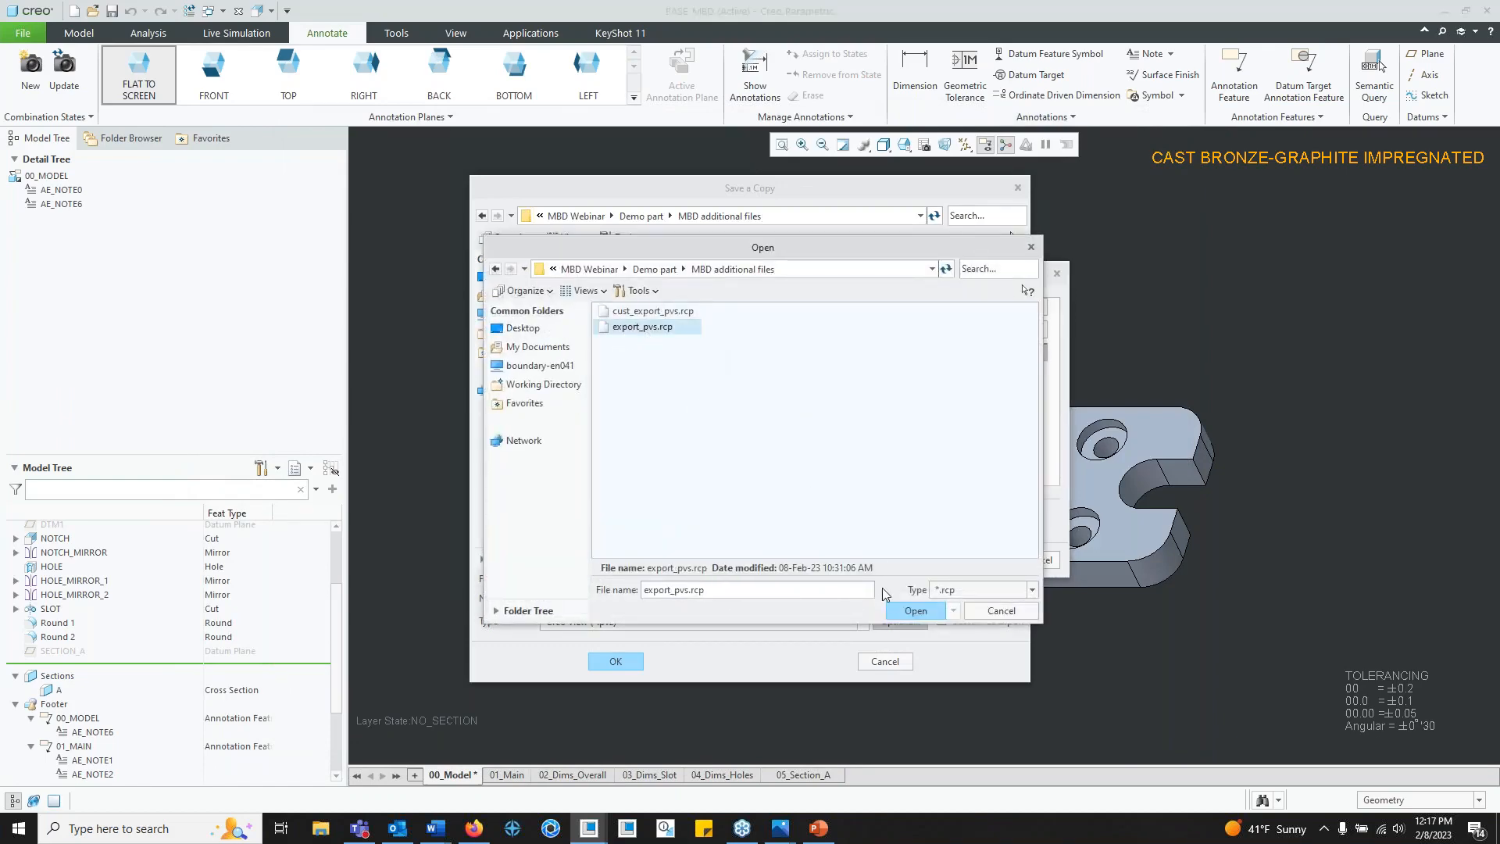
pyautogui.click(910, 610)
pyautogui.click(994, 560)
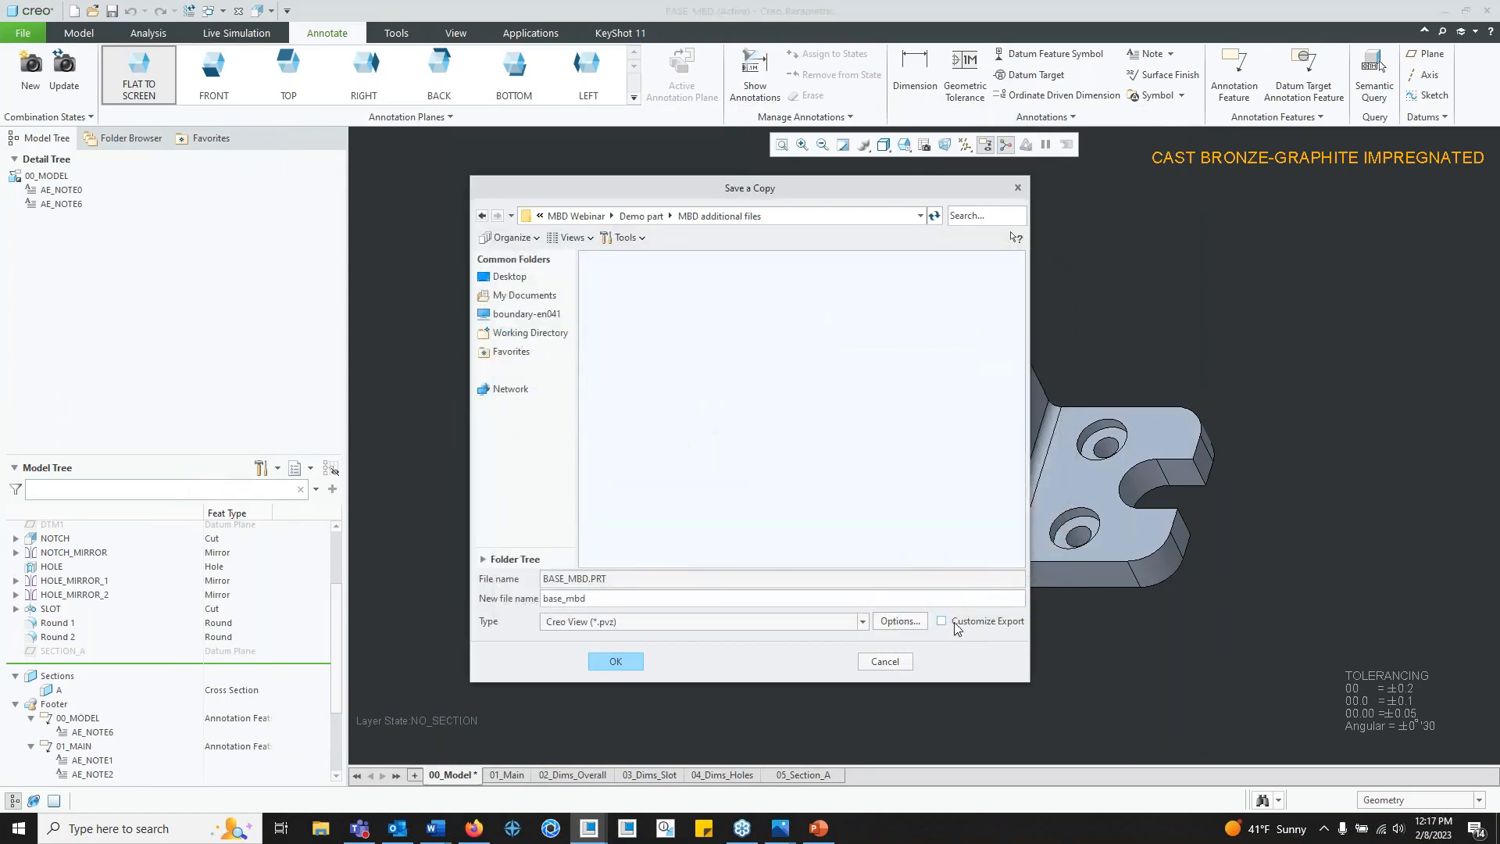
pyautogui.click(1004, 621)
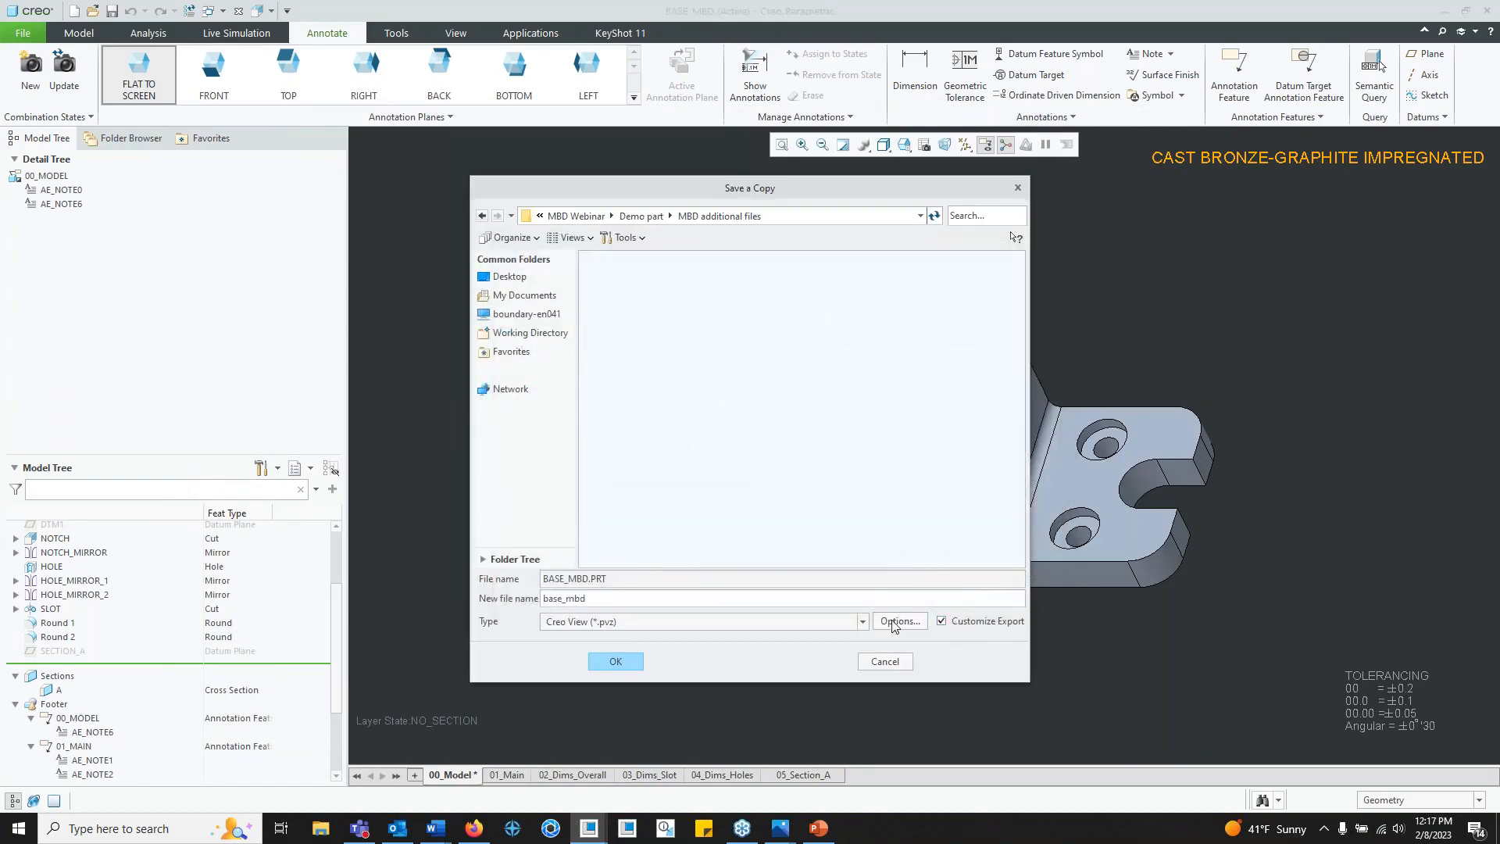
pyautogui.click(616, 661)
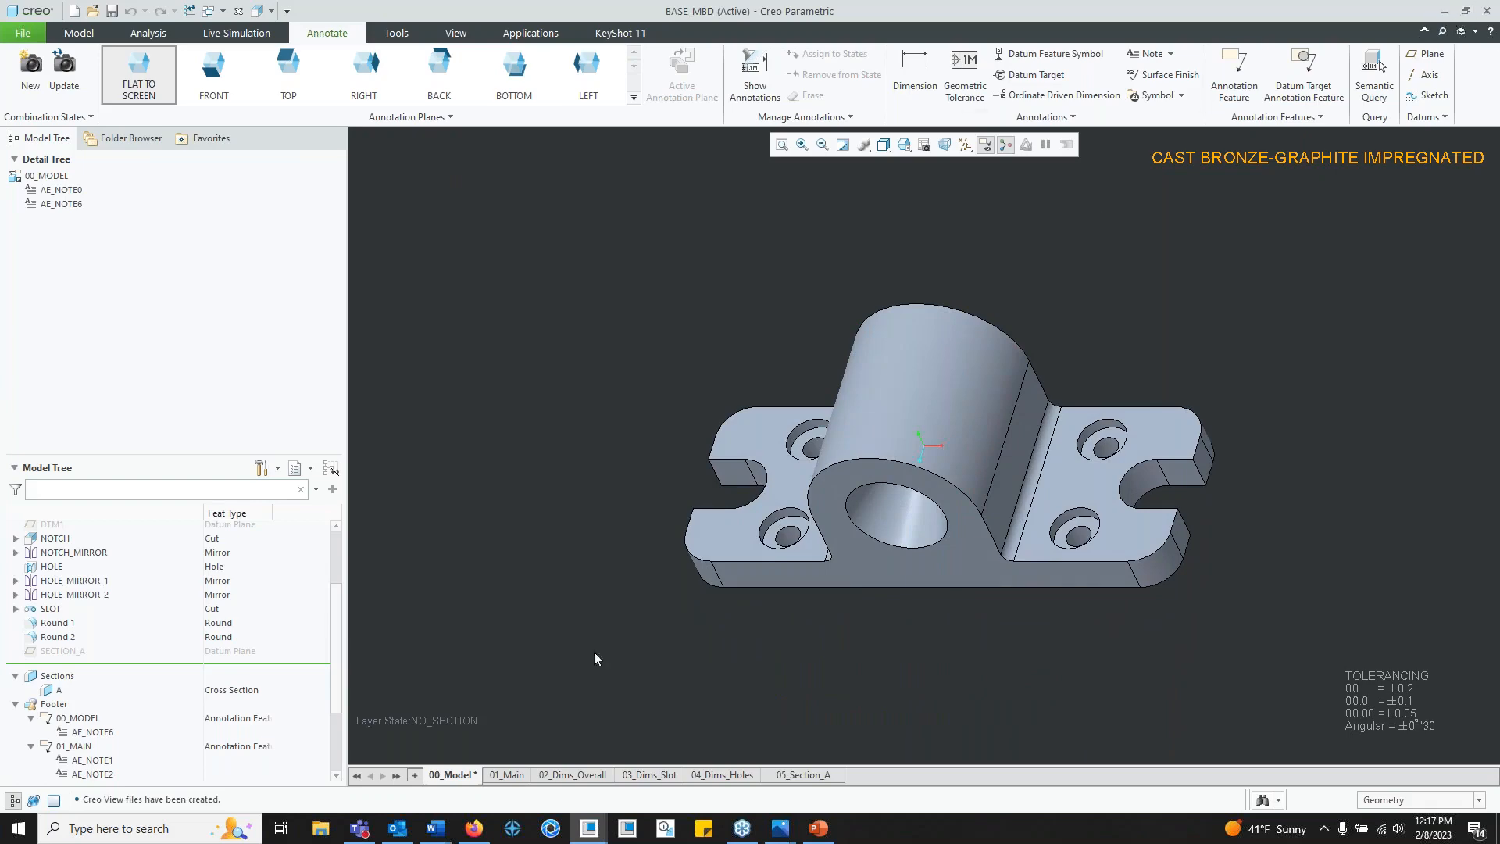
# Step: Switch to File Explorer and open base_mbd.pvz from the MBD additional files folder inside Demo part in Creo View Express
pyautogui.click(319, 830)
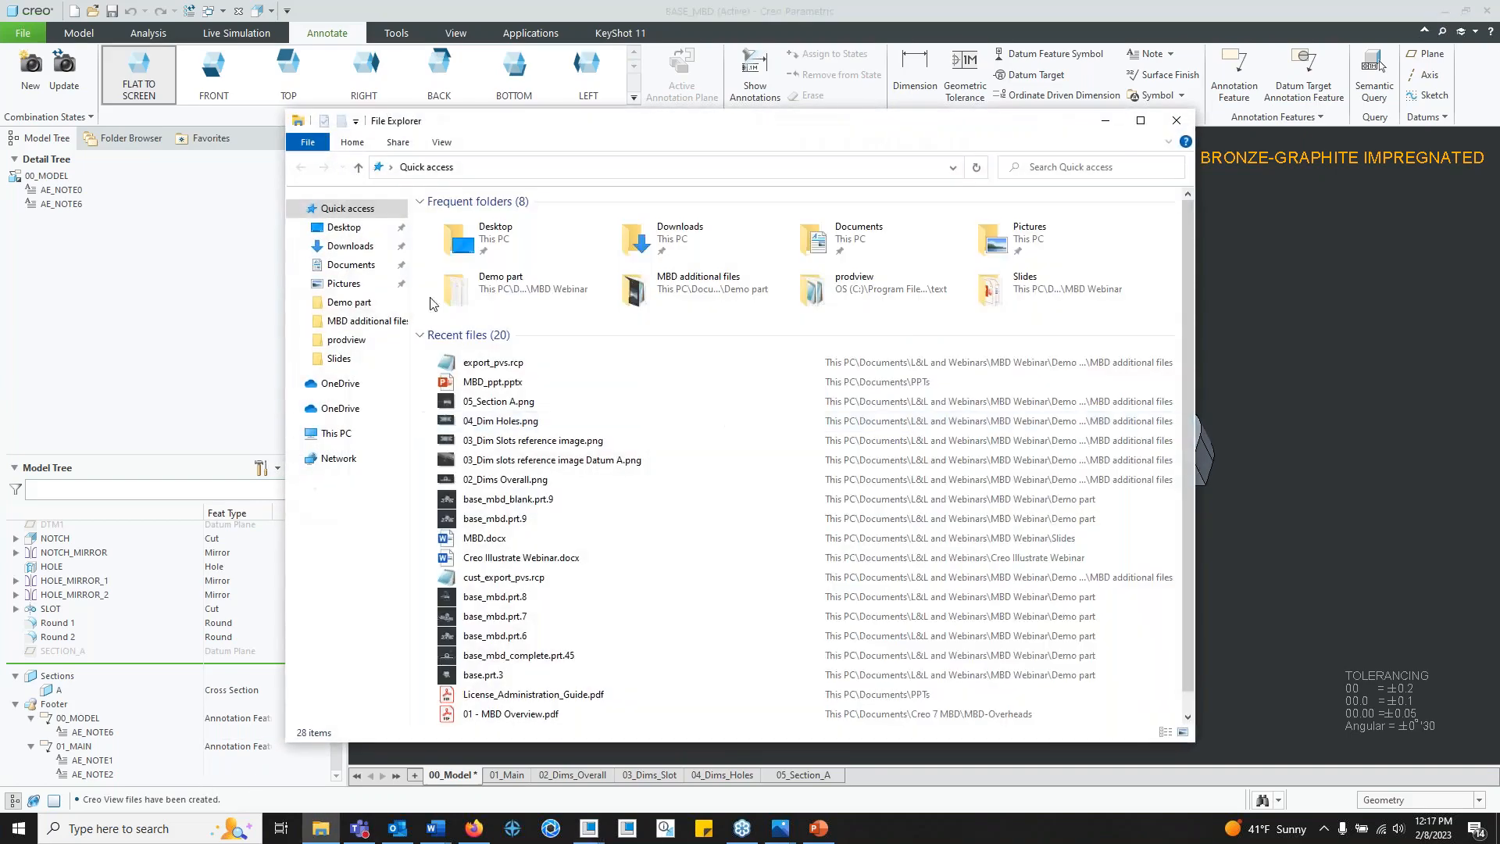
pyautogui.click(354, 303)
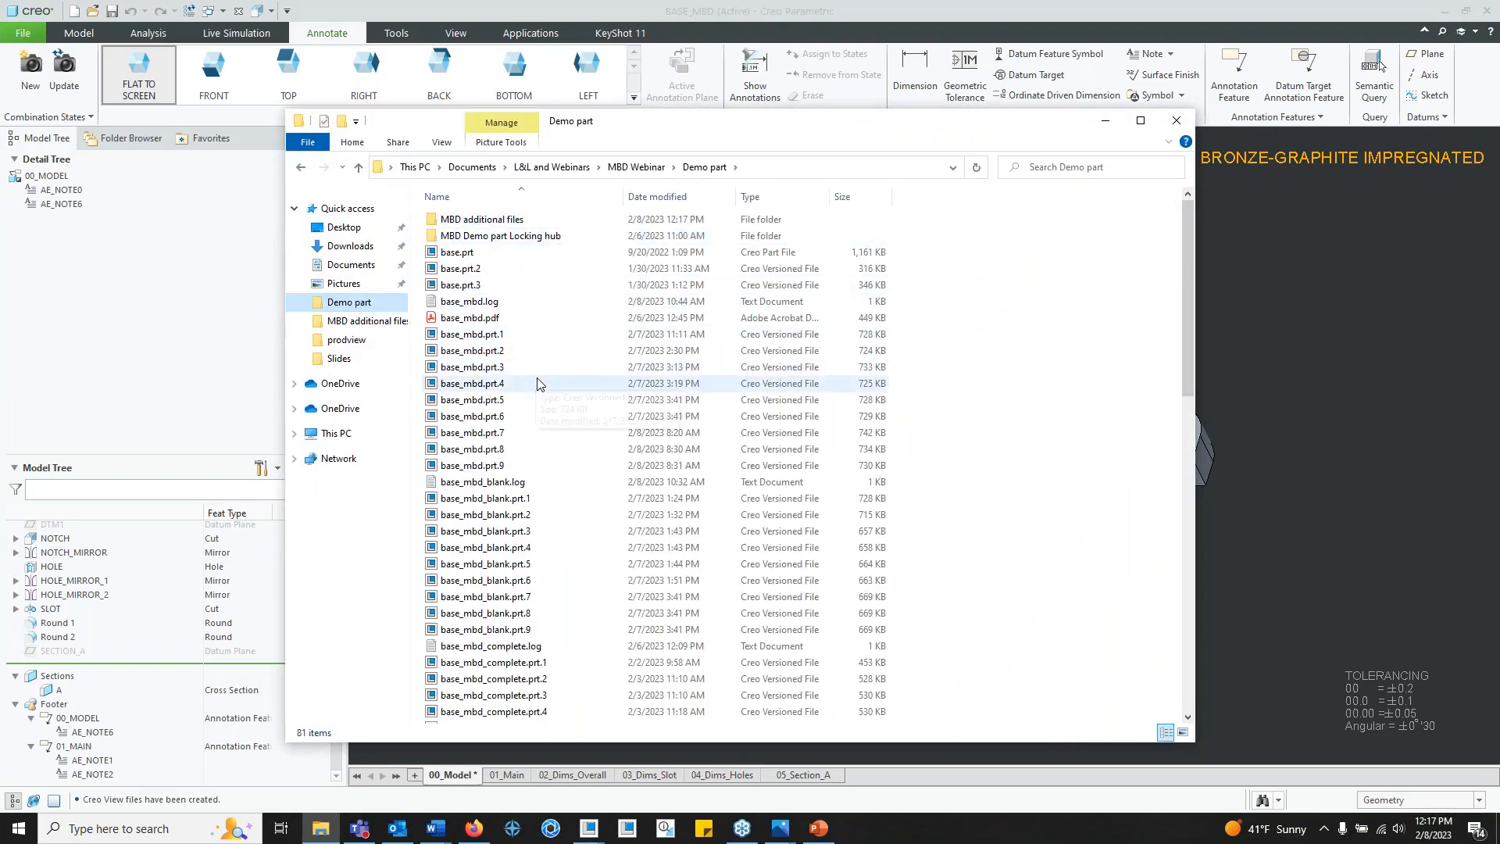
pyautogui.scroll(-5, 544, 379)
pyautogui.scroll(-12, 544, 380)
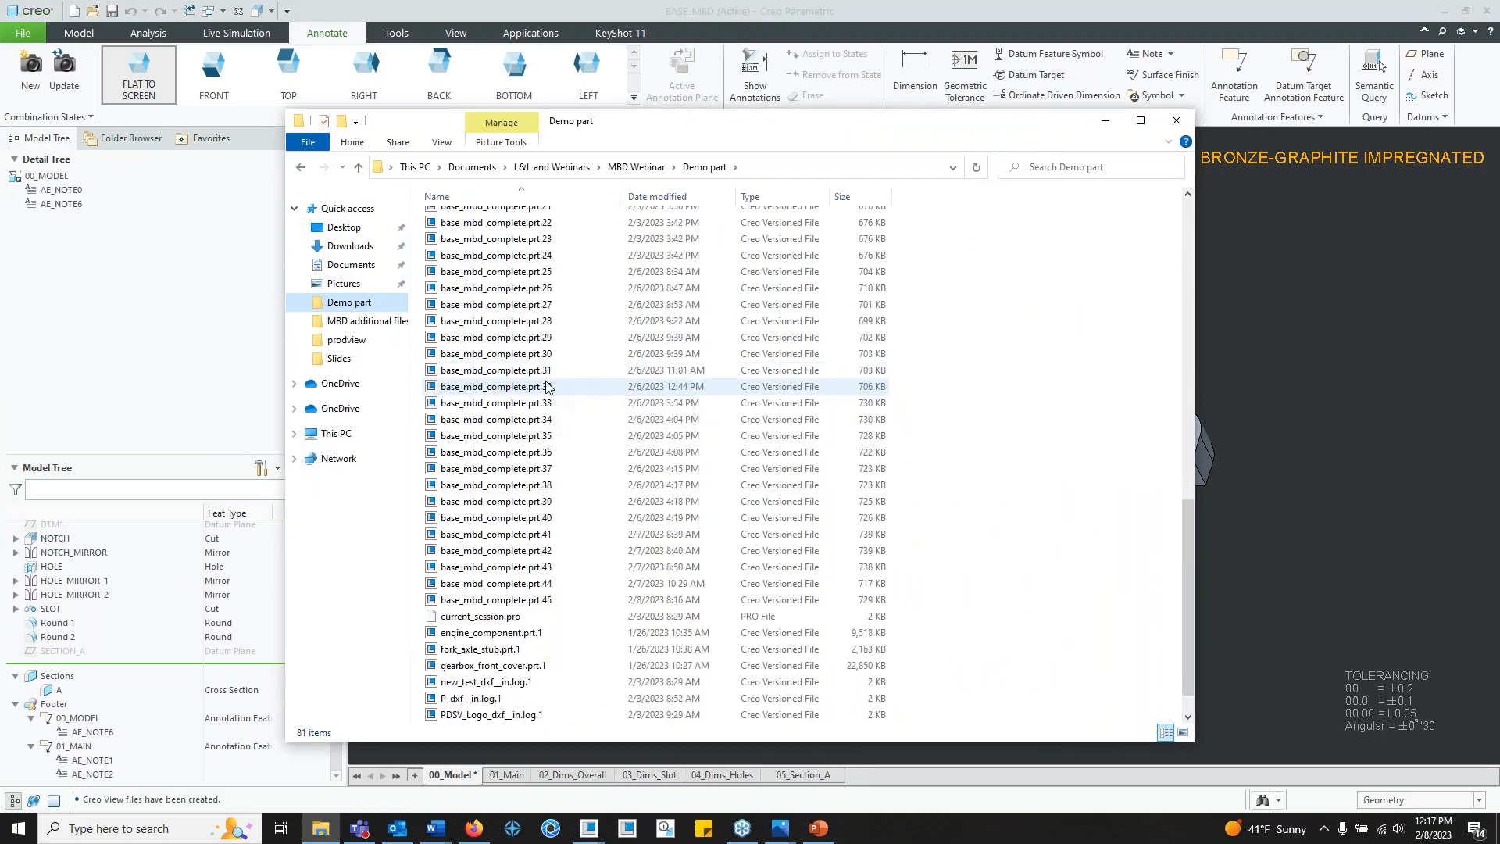
pyautogui.scroll(16, 549, 380)
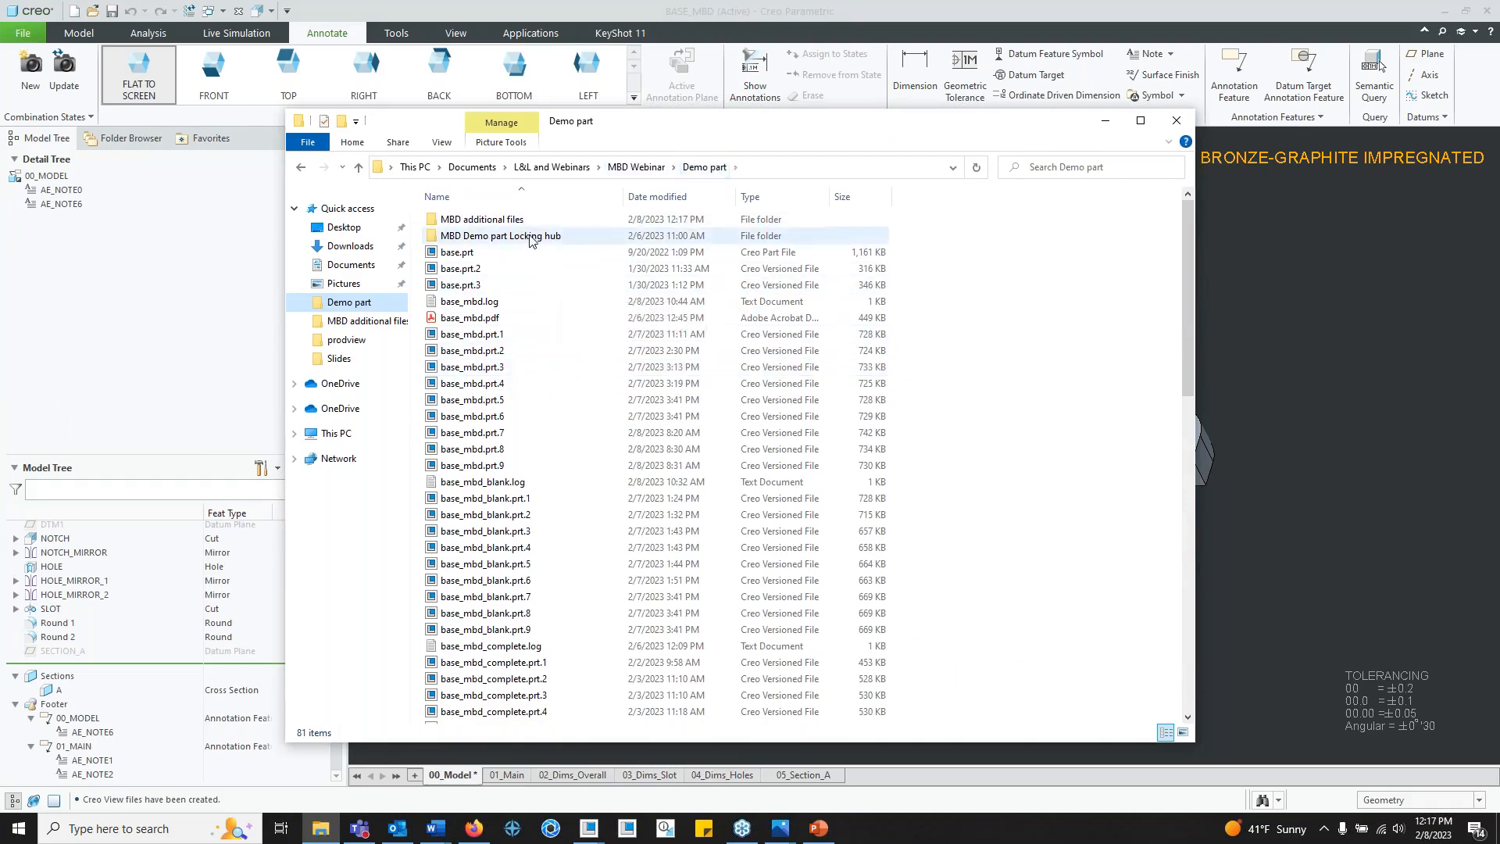
pyautogui.doubleClick(515, 221)
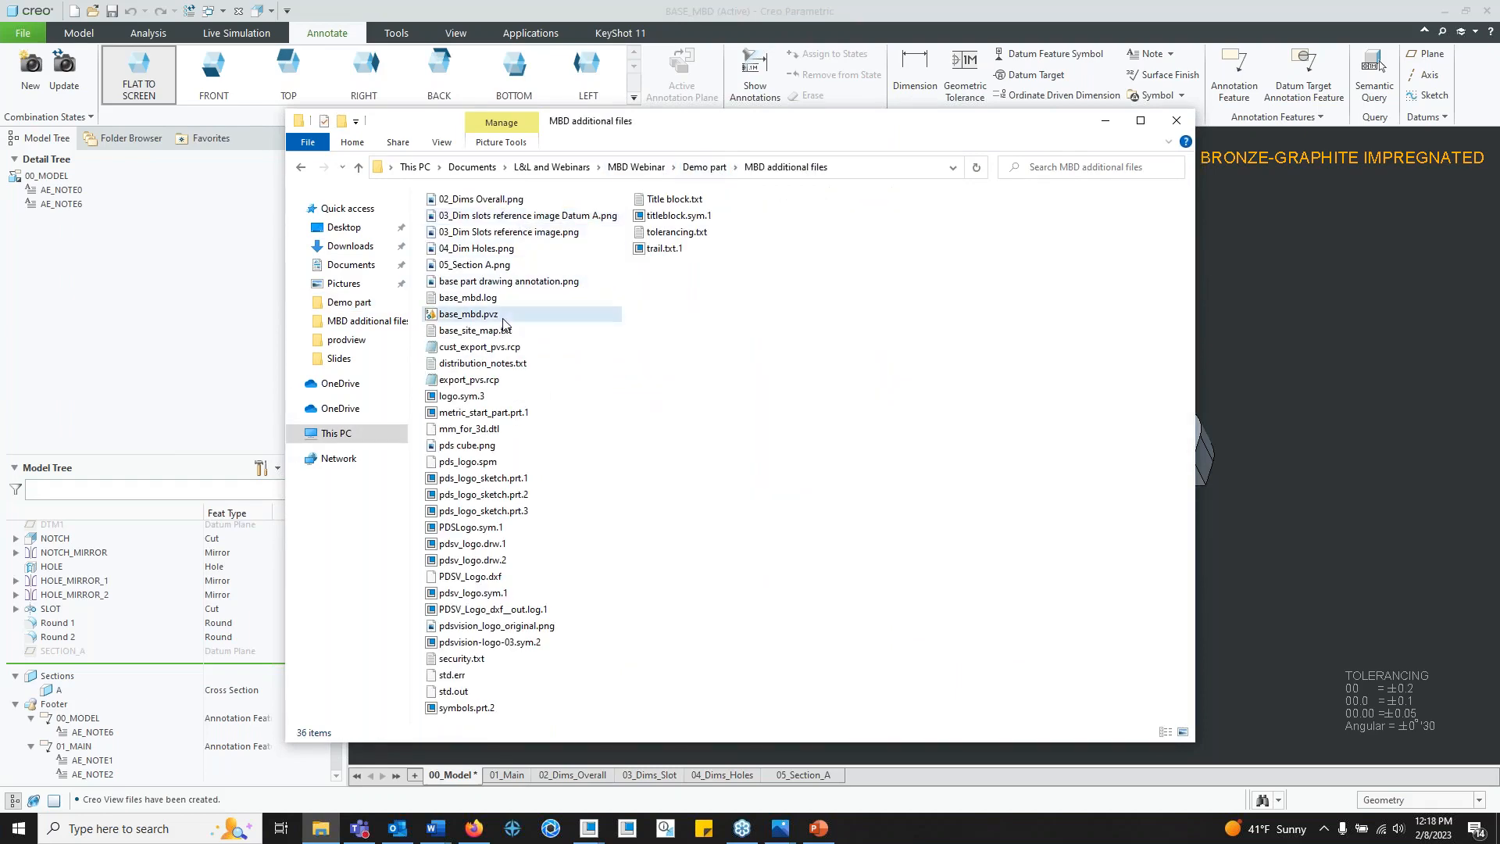
pyautogui.click(508, 314)
pyautogui.doubleClick(503, 315)
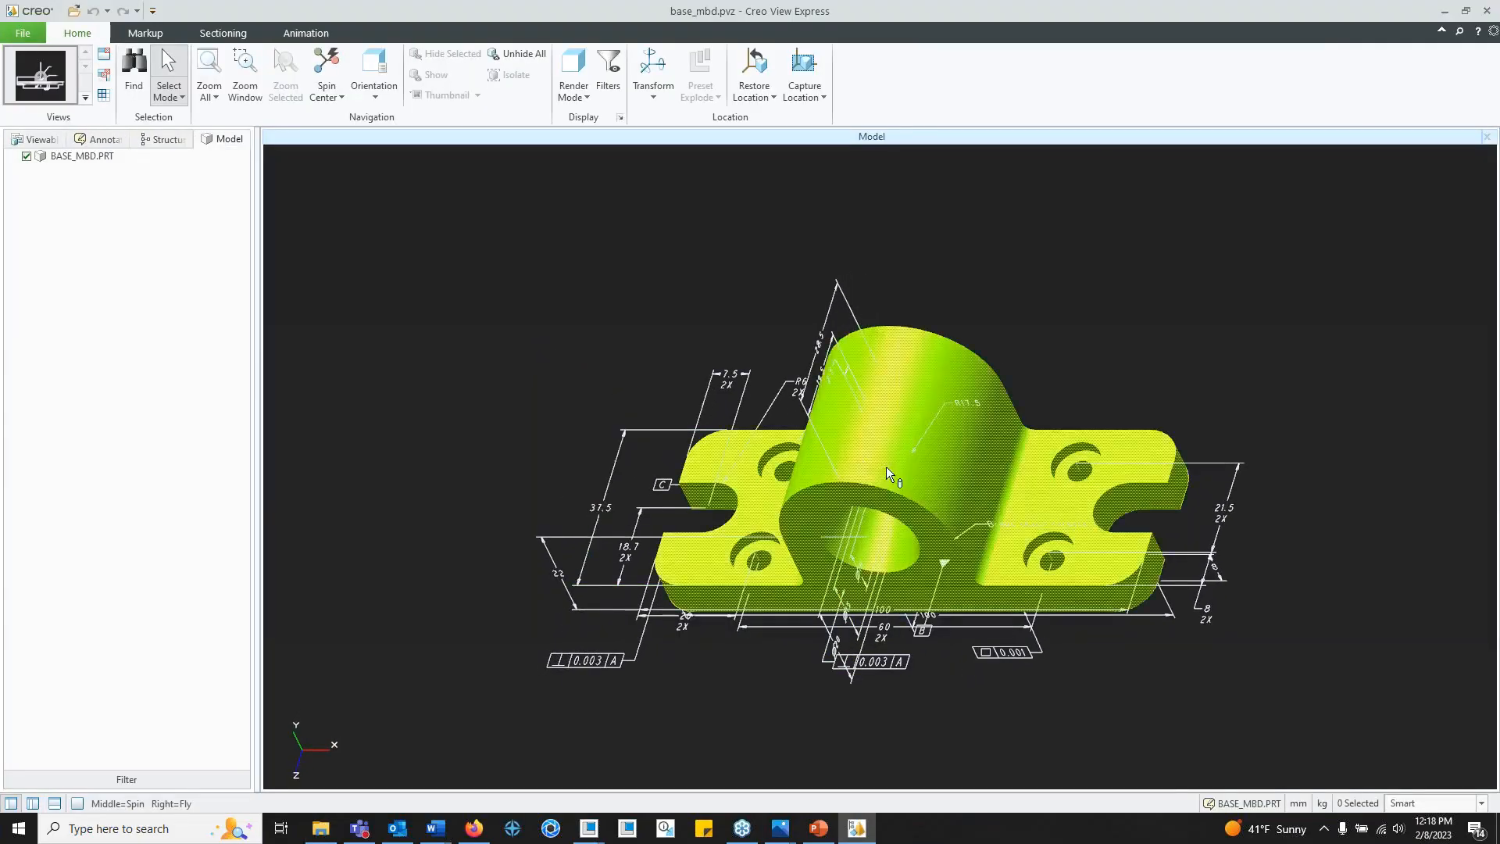
# Step: Inspect the exported model from several angles and review its 05_SECTION_A and 04_DIMS_HOLES viewables
pyautogui.moveTo(886, 466); pyautogui.dragTo(964, 507, button='middle')
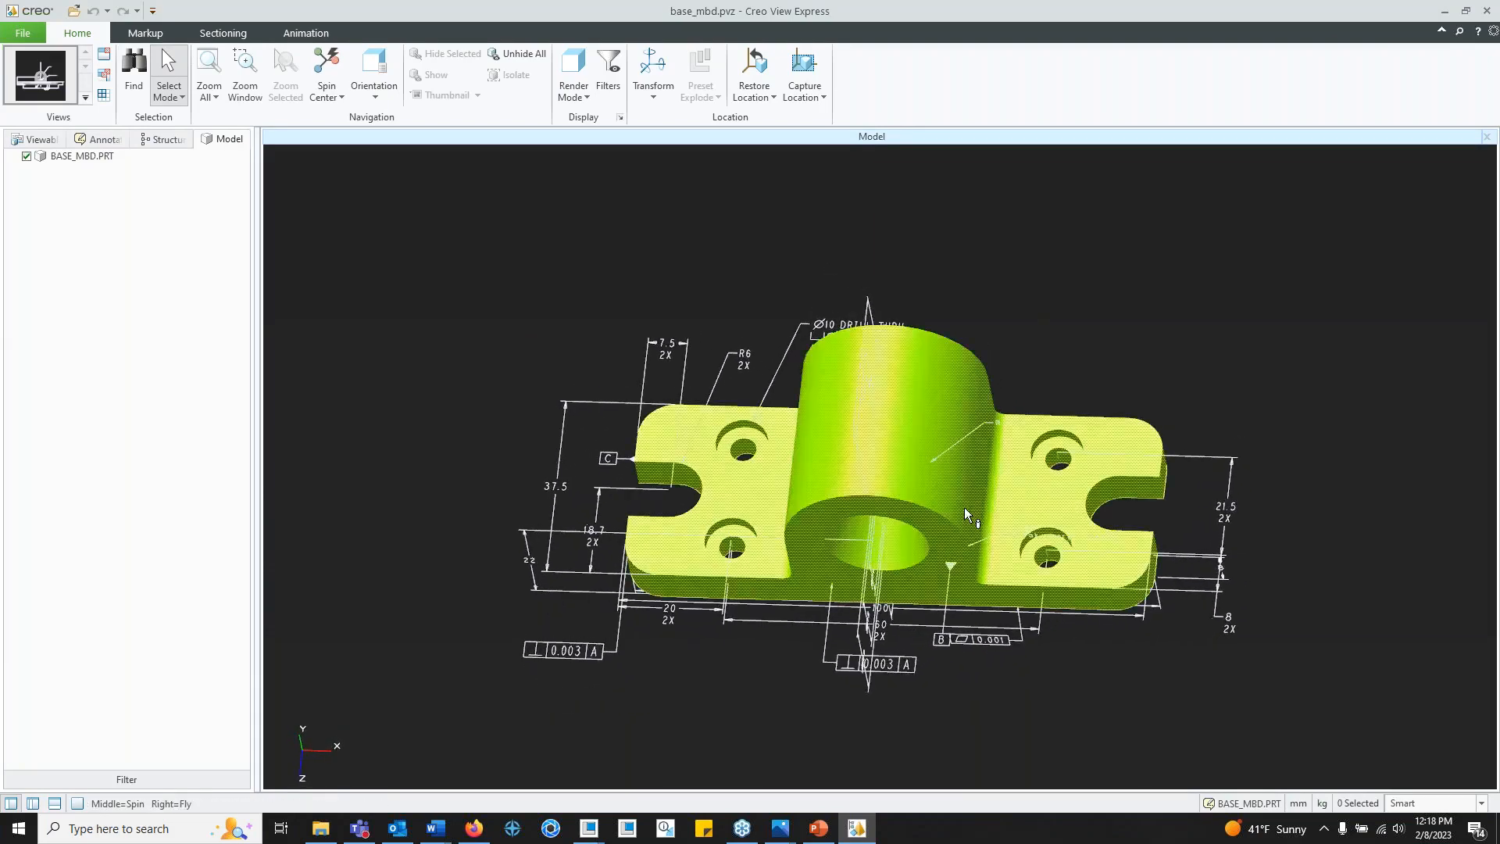
pyautogui.click(43, 140)
pyautogui.click(74, 290)
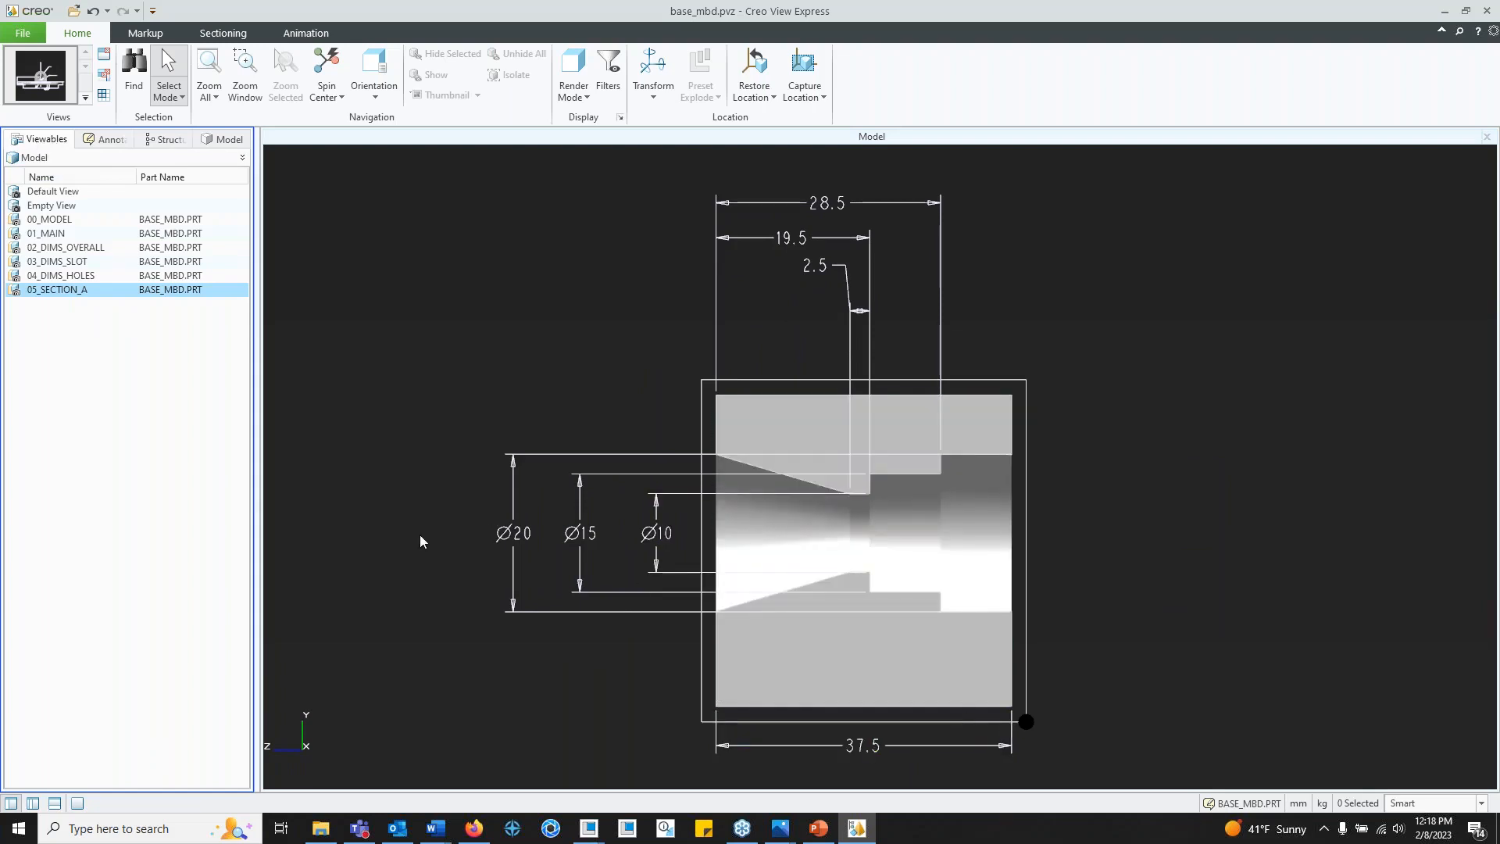
pyautogui.click(76, 275)
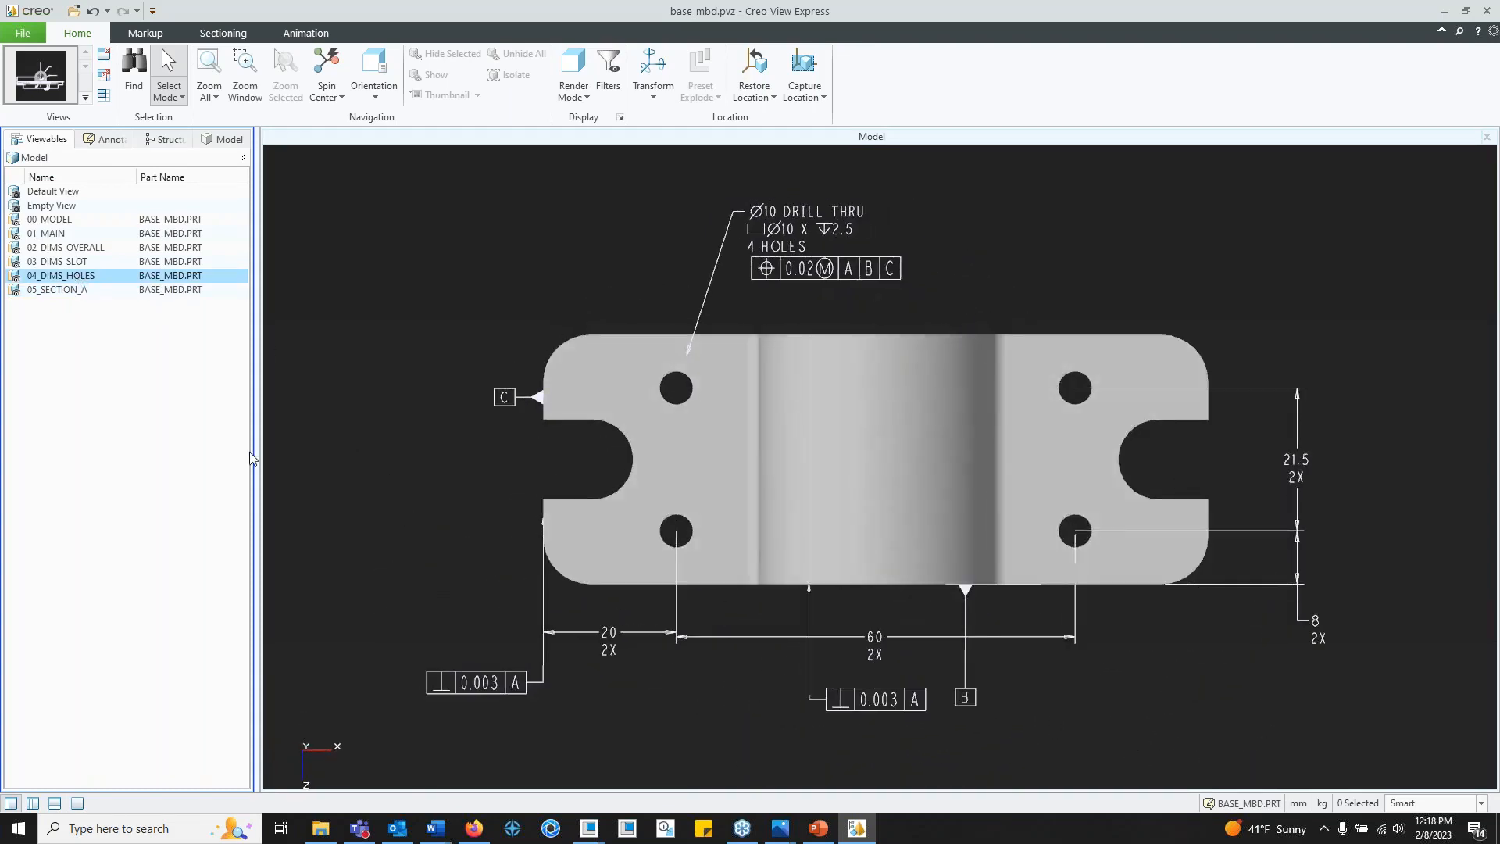
pyautogui.moveTo(950, 611); pyautogui.dragTo(763, 509, button='middle')
pyautogui.scroll(-1, 863, 522)
pyautogui.moveTo(863, 522); pyautogui.dragTo(1001, 594, button='middle')
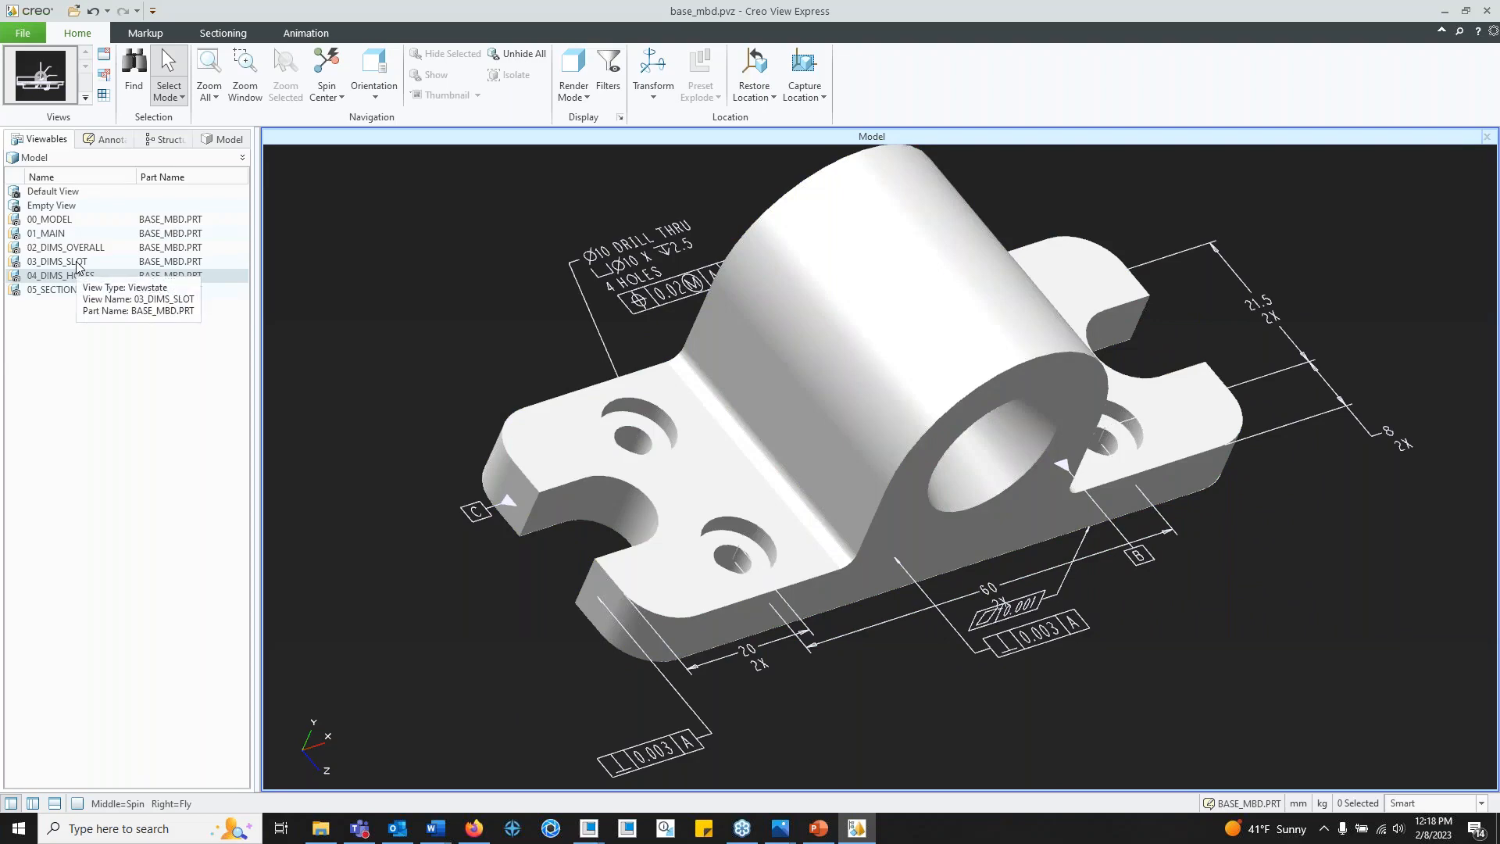
# Step: Restore the 04_DIMS_HOLES viewable and review the 03_DIMS_SLOT and 02_DIMS_OVERALL viewables
pyautogui.moveTo(700, 464); pyautogui.dragTo(747, 428, button='middle')
pyautogui.click(98, 278)
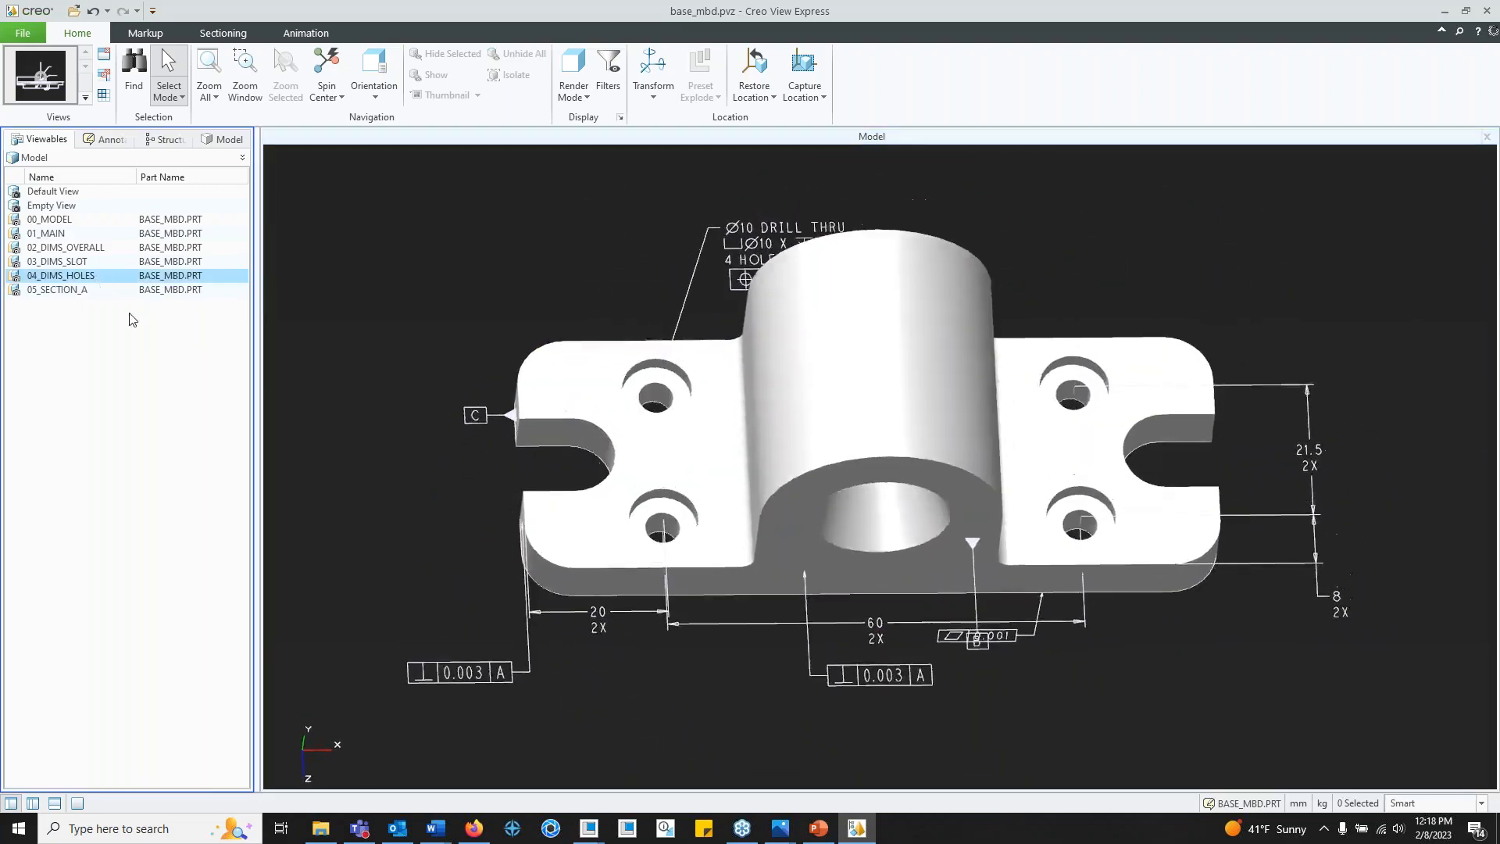
pyautogui.click(79, 264)
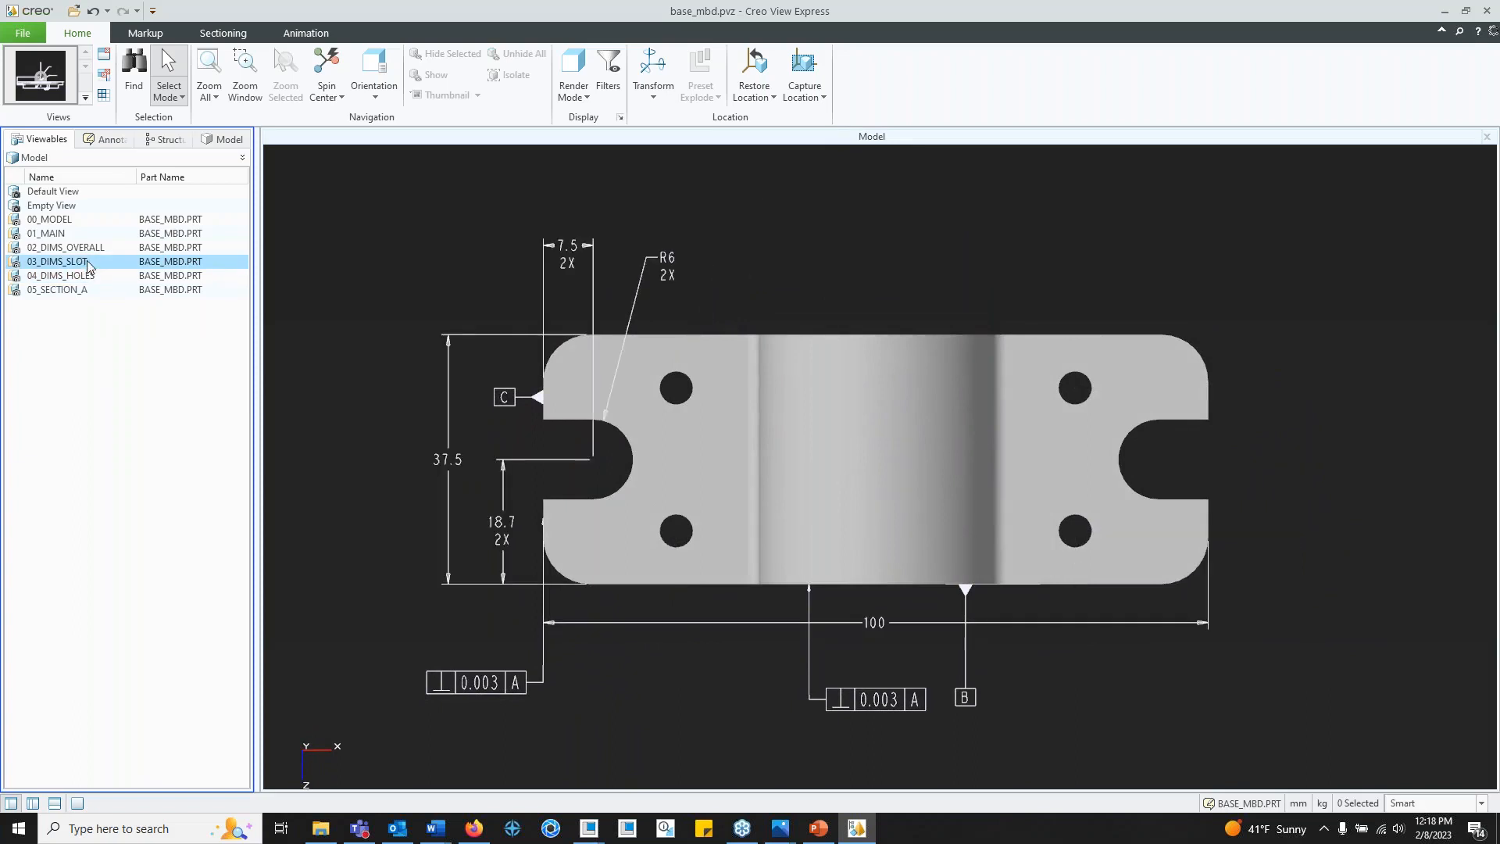
pyautogui.click(87, 248)
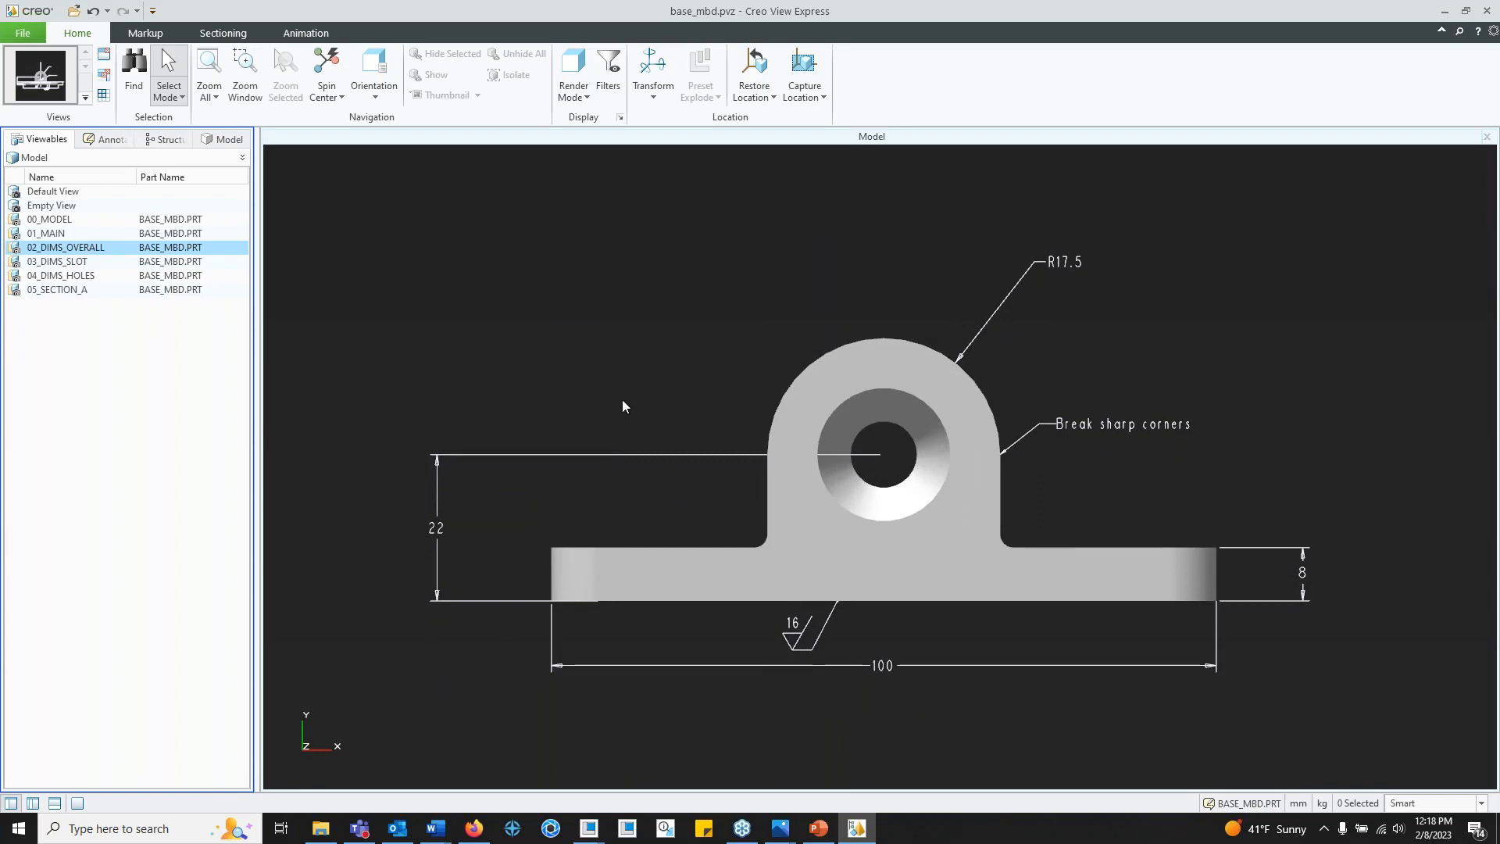
# Step: Switch to the MBD_ppt.pptx presentation in PowerPoint and show the MBD Benefits slide
pyautogui.moveTo(814, 837)
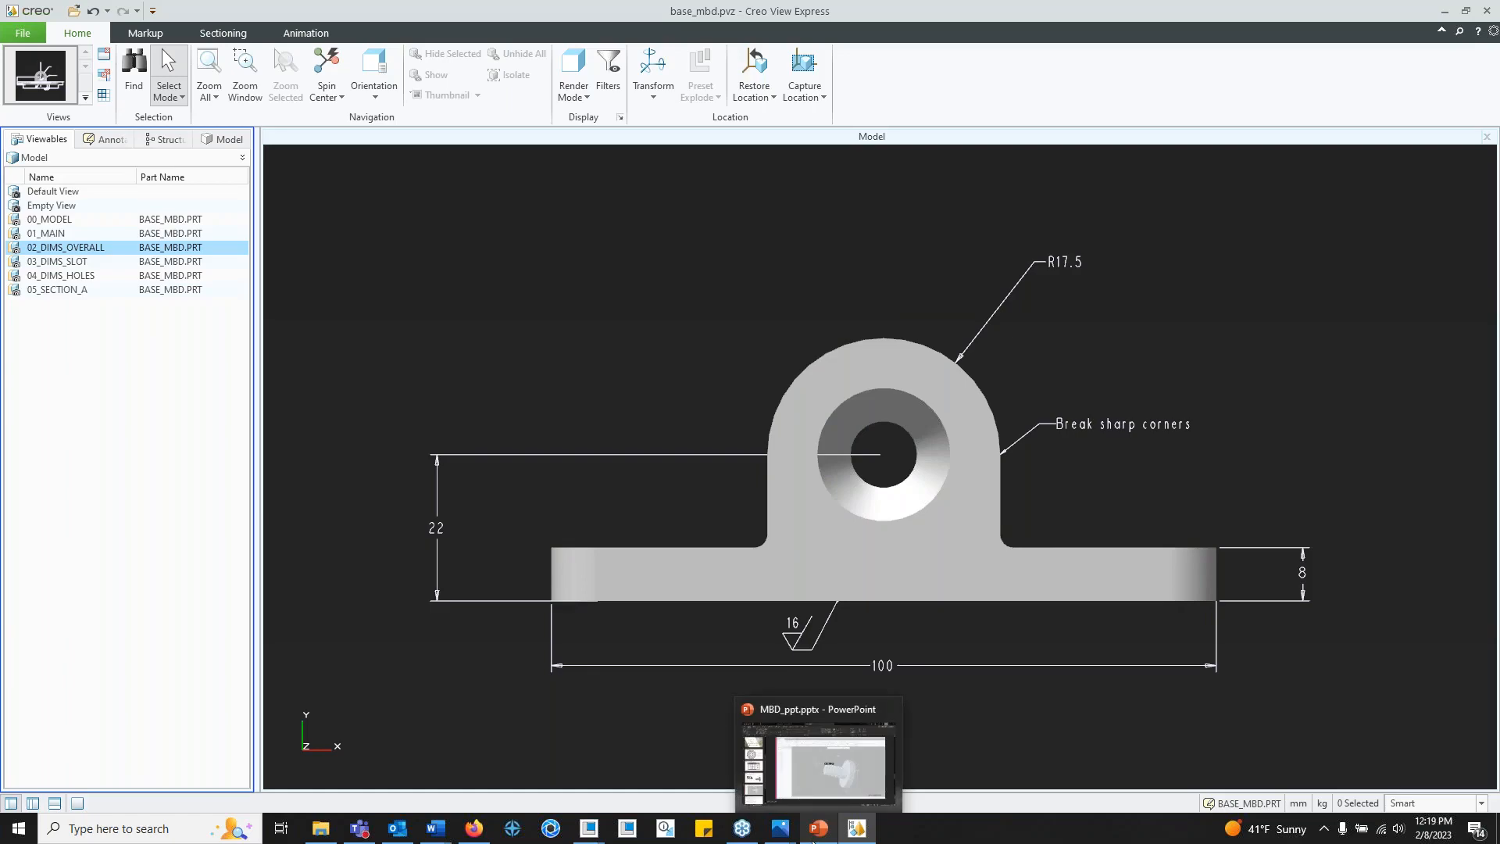
pyautogui.click(813, 838)
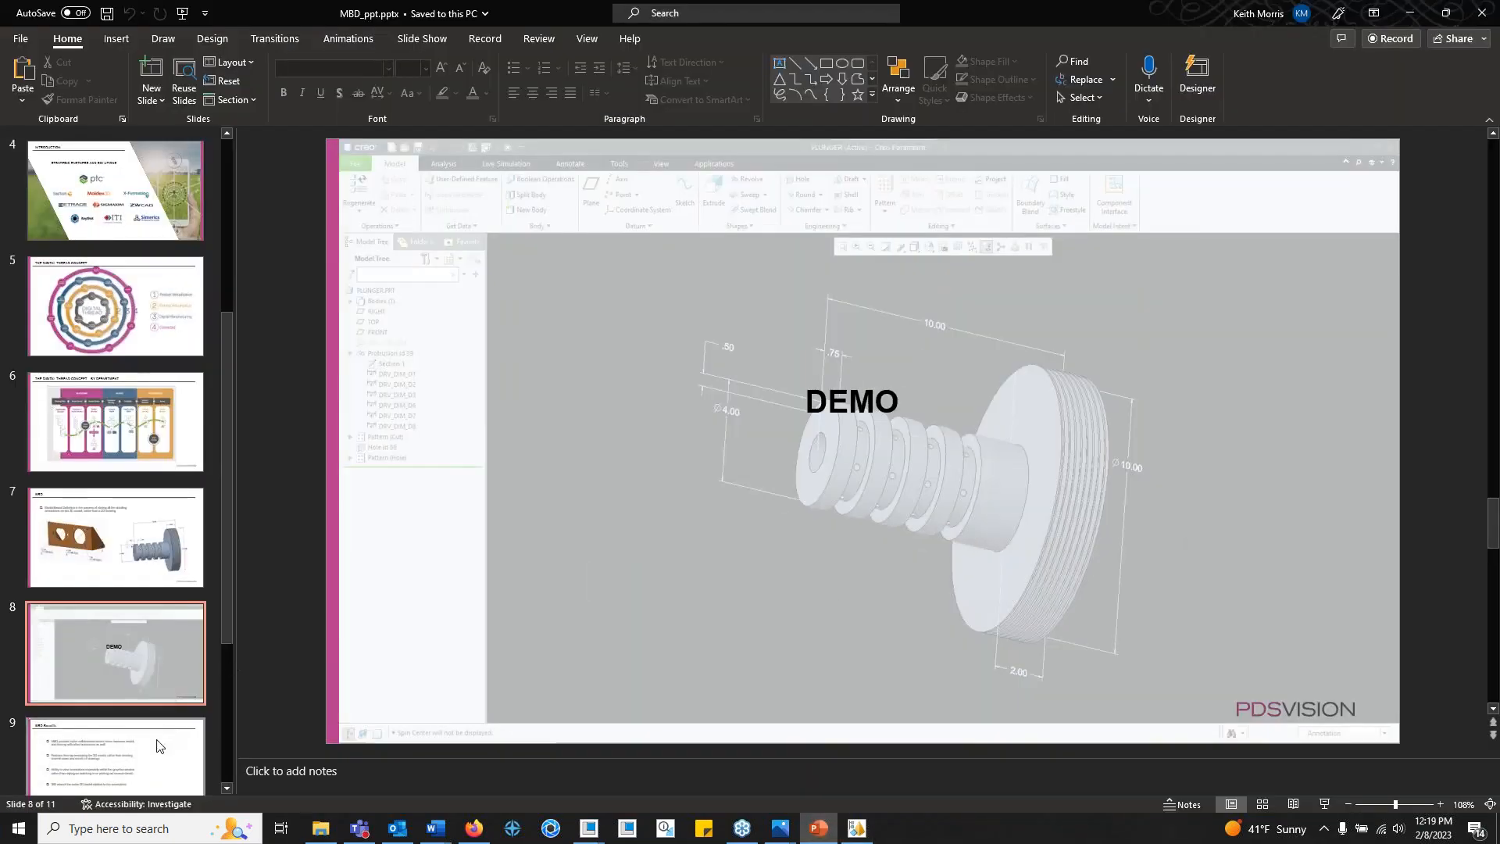
pyautogui.click(159, 746)
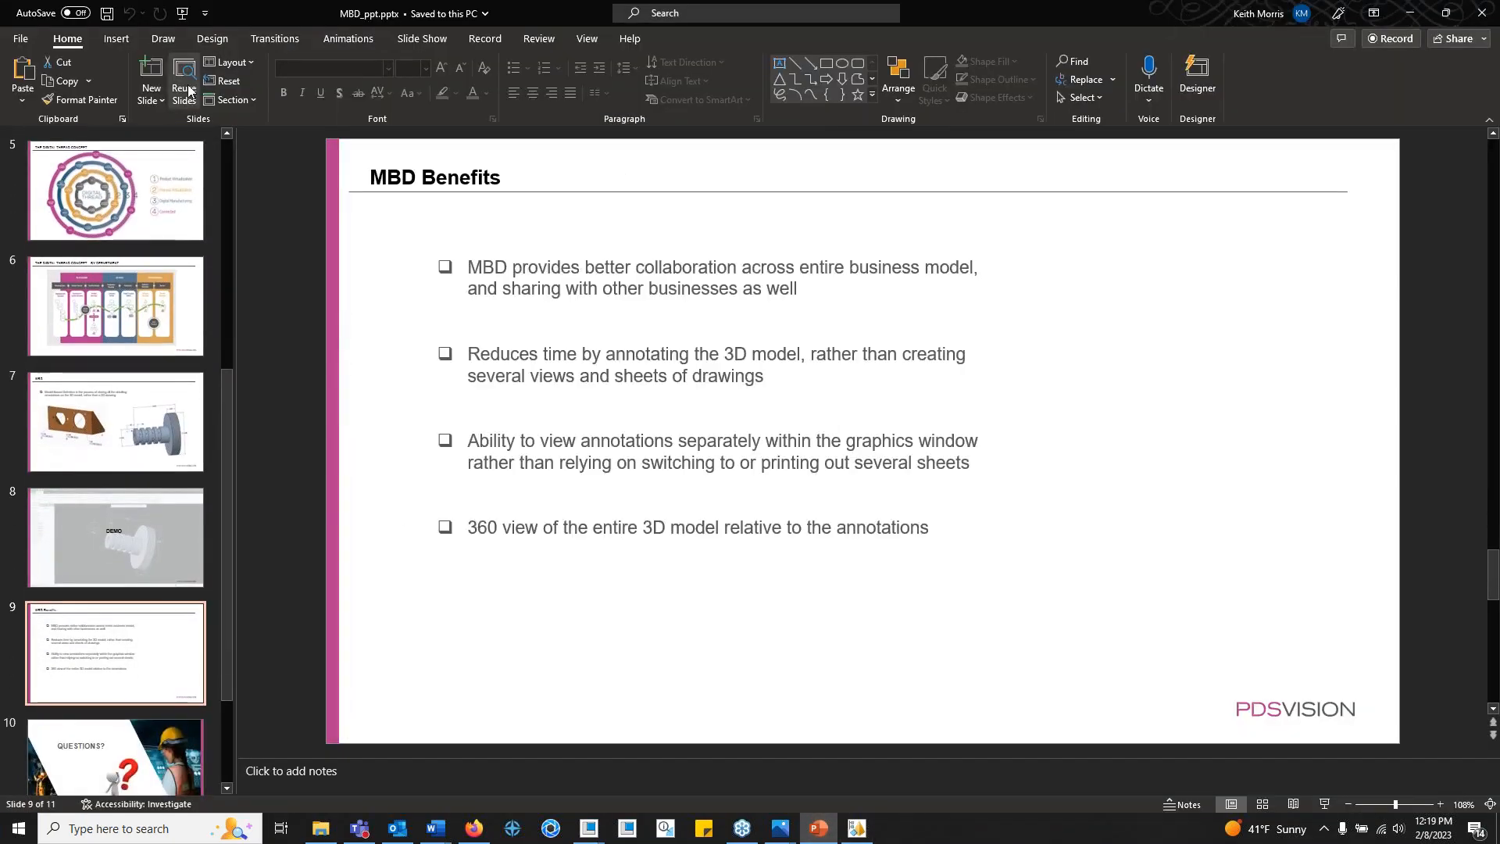
pyautogui.click(183, 14)
pyautogui.click(558, 335)
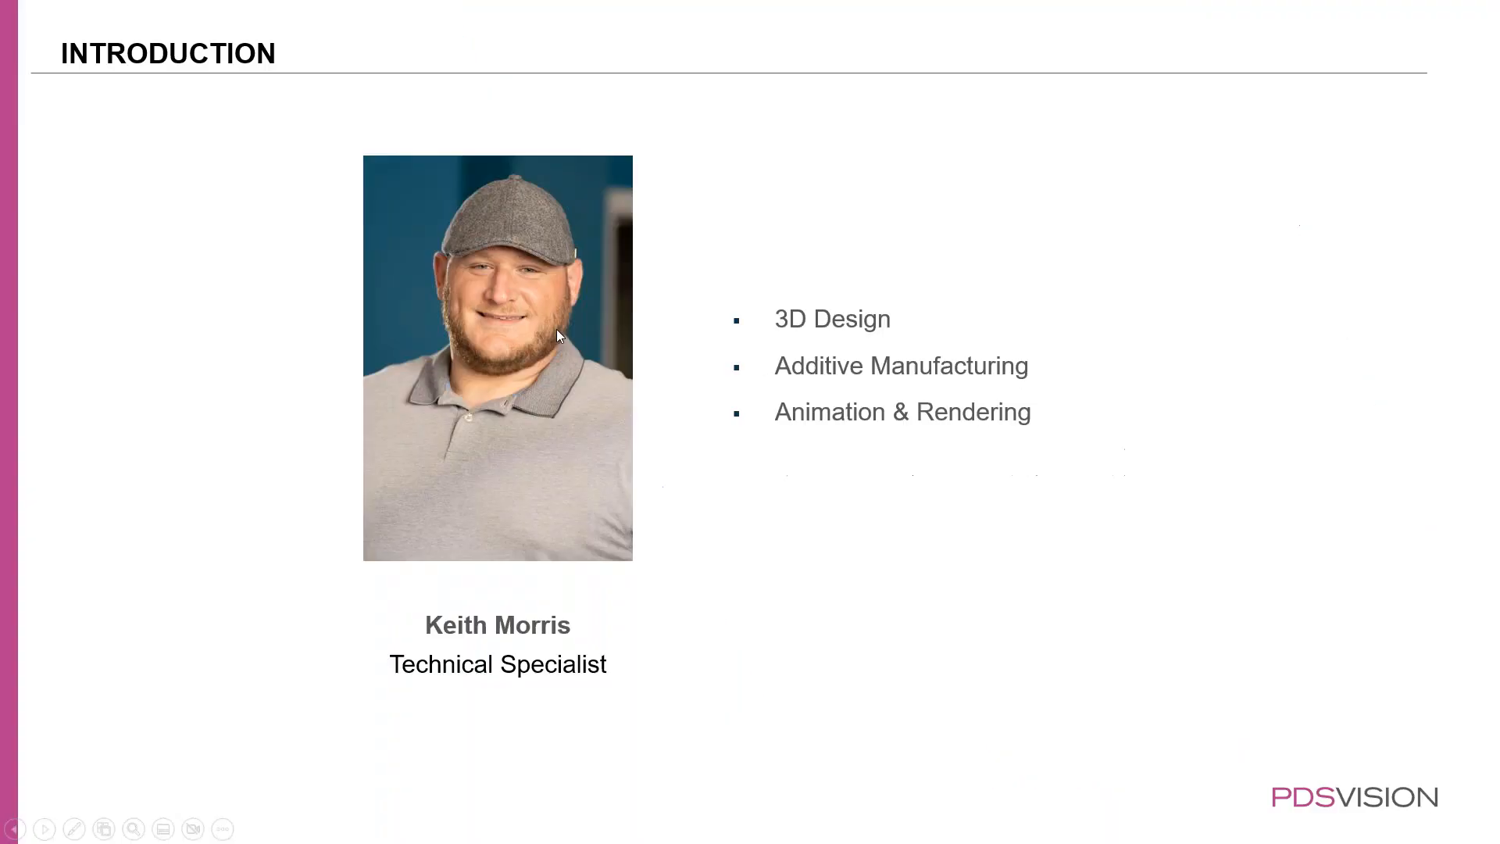
pyautogui.press('Escape')
pyautogui.scroll(-6, 176, 645)
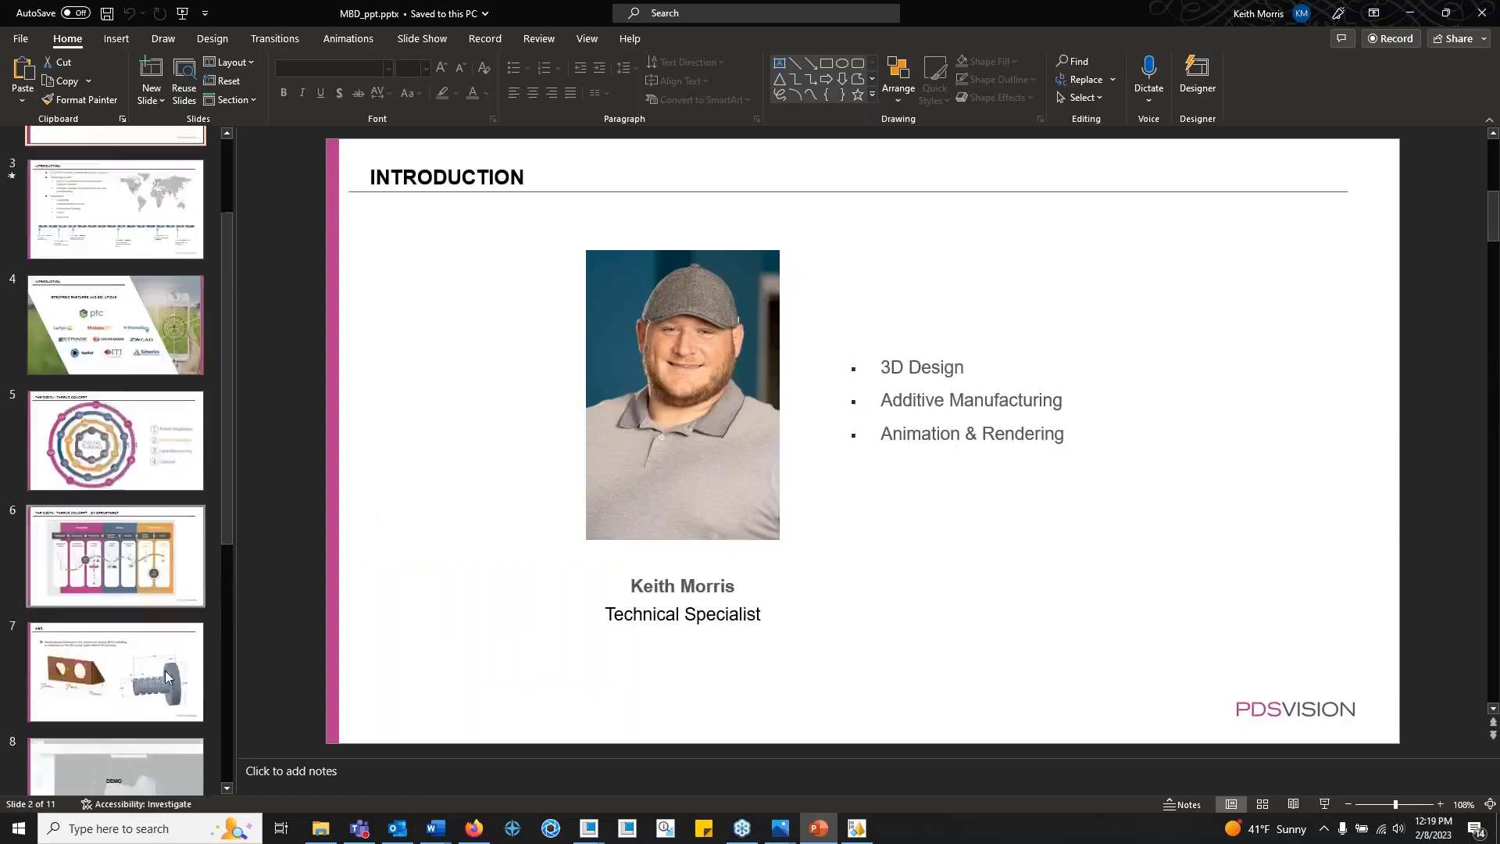
pyautogui.click(135, 517)
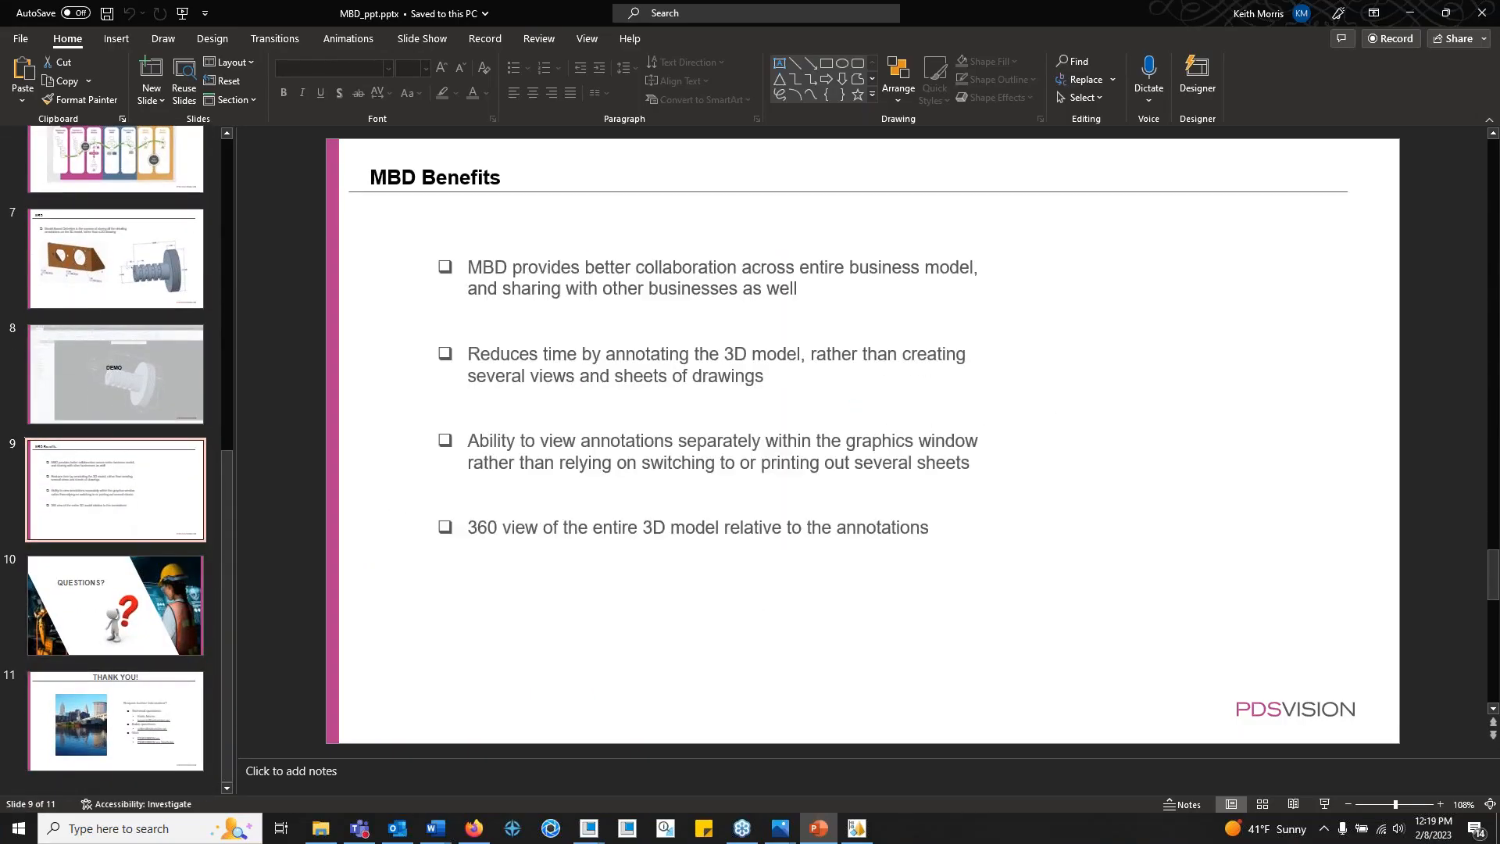